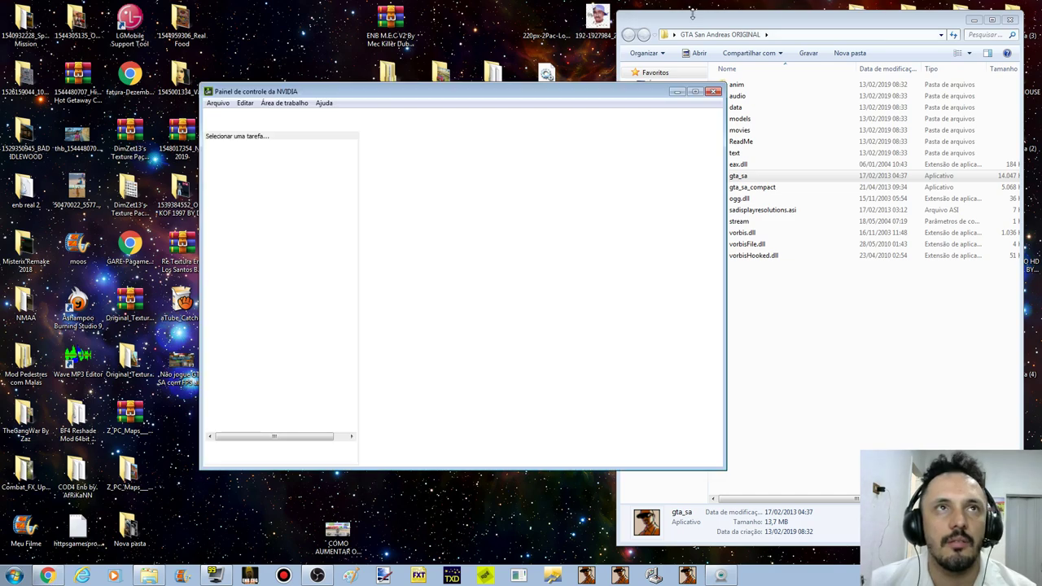
Step: Switch to Chrome and read the introduction and lag/FPS definitions of the MixMods article "Como tirar o lag do GTA"
{"action": "left_click", "coordinate": [47, 577]}
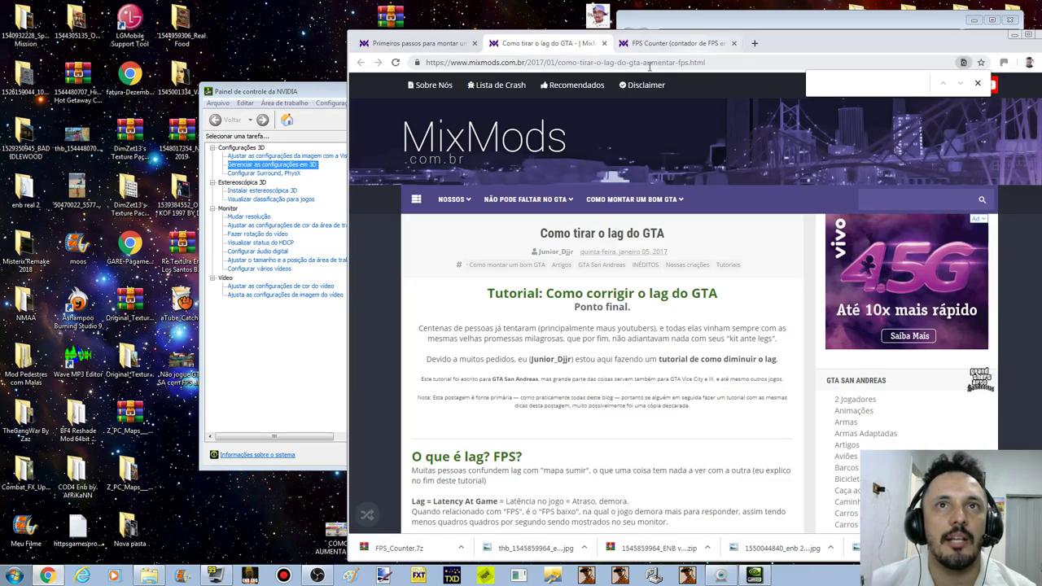
{"action": "left_click_drag", "start_coordinate": [846, 14], "coordinate": [596, 29]}
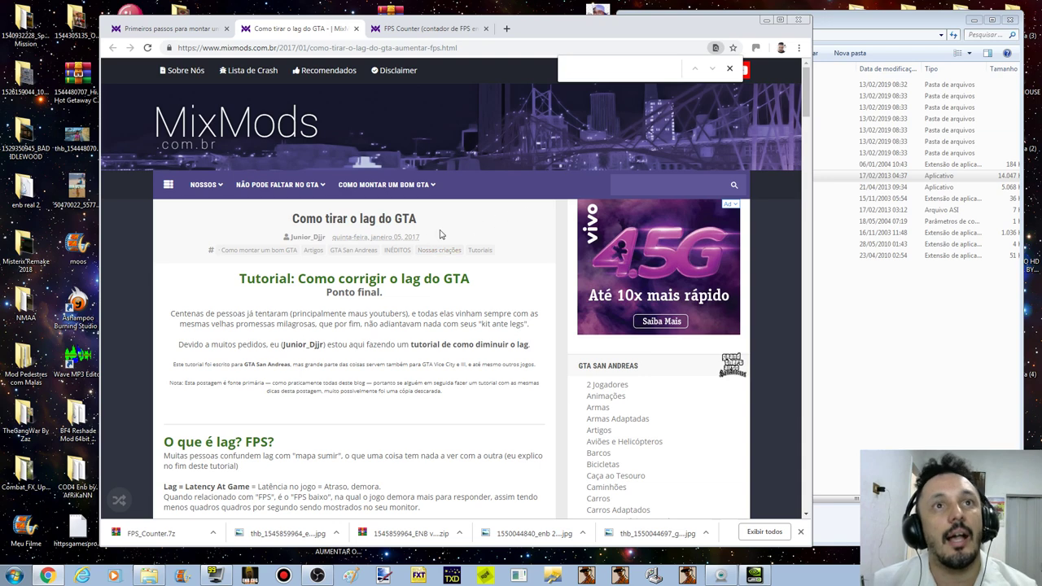
{"action": "scroll", "coordinate": [391, 301], "scroll_direction": "down", "scroll_amount": 2}
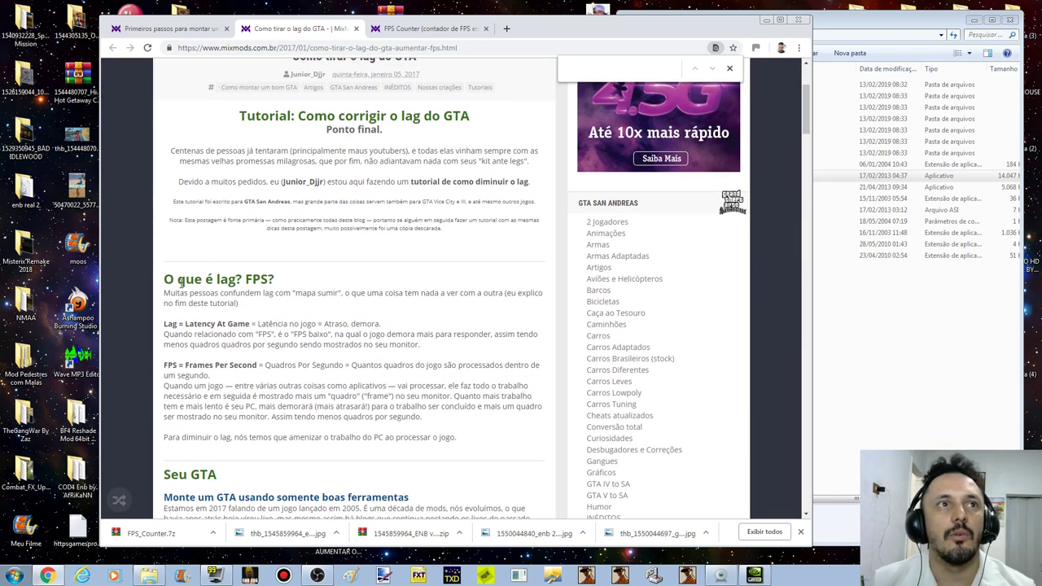
{"action": "scroll", "coordinate": [268, 314], "scroll_direction": "down", "scroll_amount": 1}
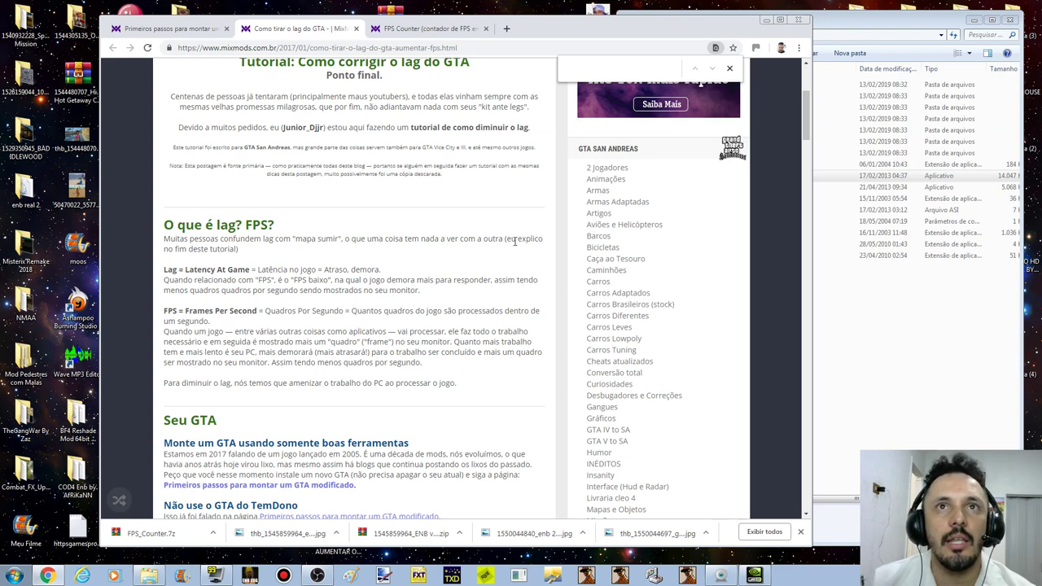
{"action": "scroll", "coordinate": [363, 313], "scroll_direction": "down", "scroll_amount": 1}
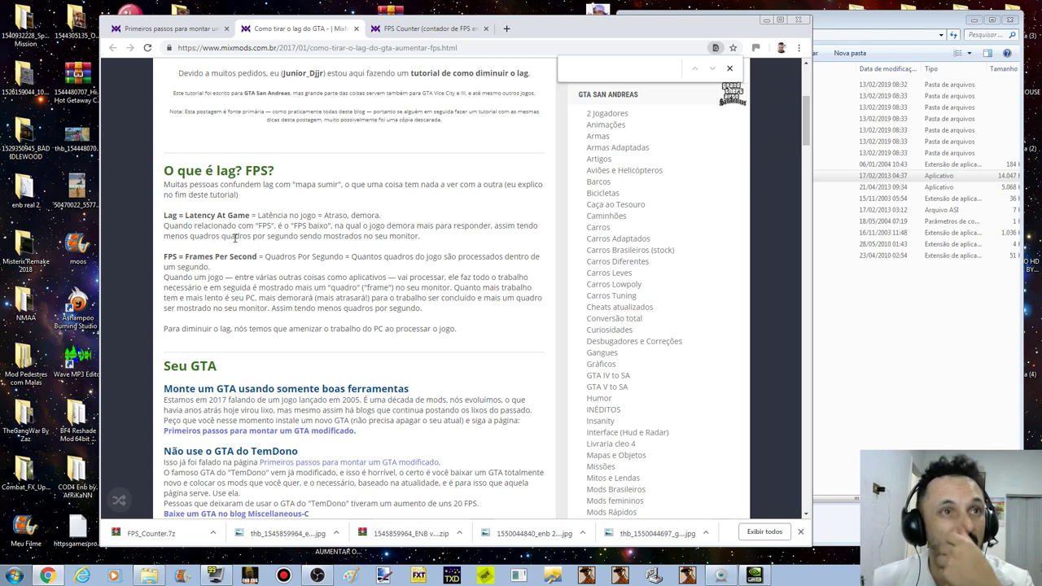
Step: Review the "Seu GTA" section, highlighting the advice "Monte um GTA usando somente boas ferramentas"
{"action": "scroll", "coordinate": [370, 297], "scroll_direction": "down", "scroll_amount": 3}
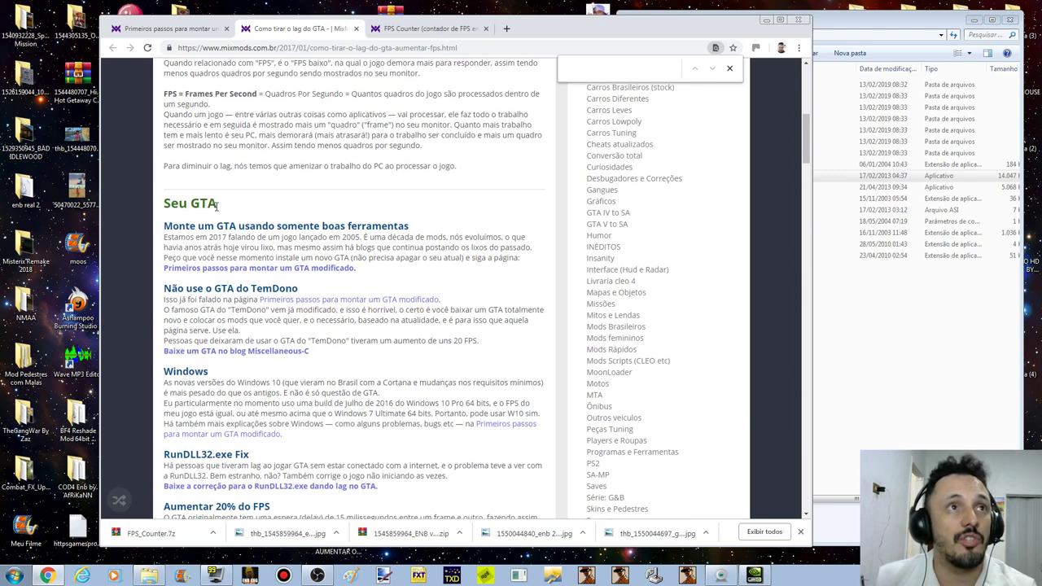
{"action": "scroll", "coordinate": [478, 149], "scroll_direction": "down", "scroll_amount": 1}
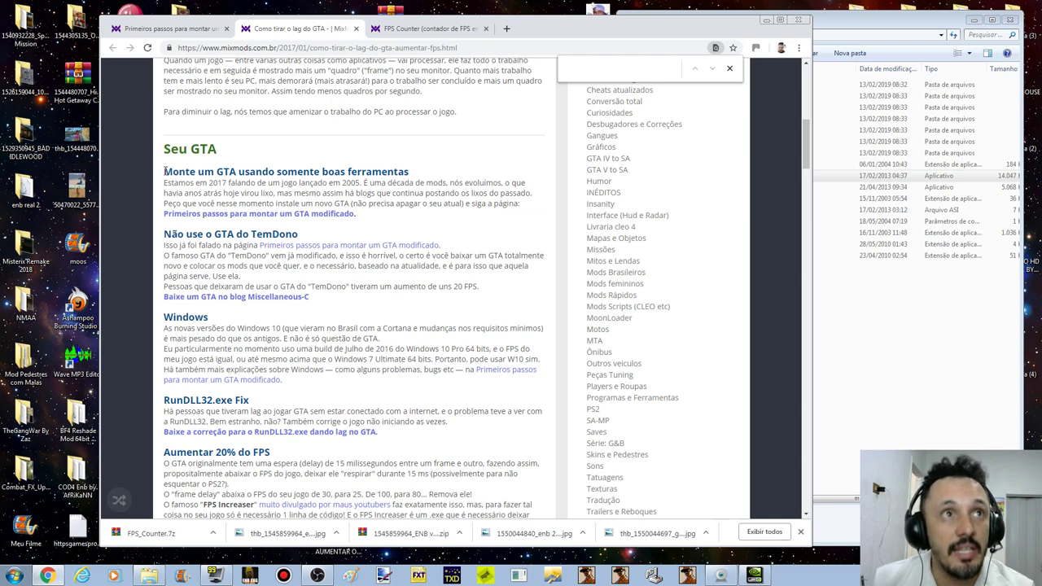
{"action": "left_click_drag", "start_coordinate": [165, 171], "coordinate": [425, 172]}
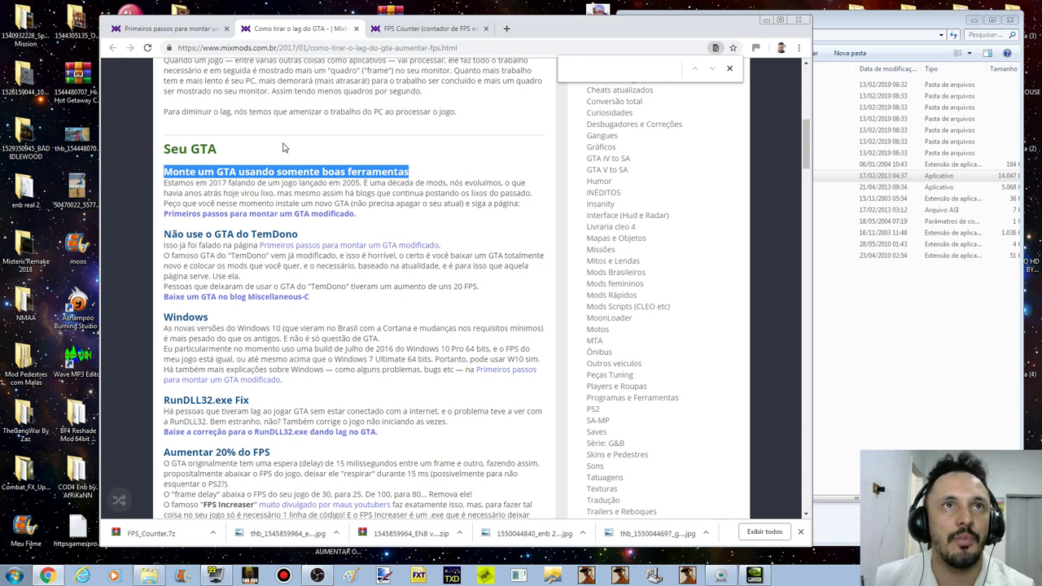
{"action": "left_click", "coordinate": [260, 171]}
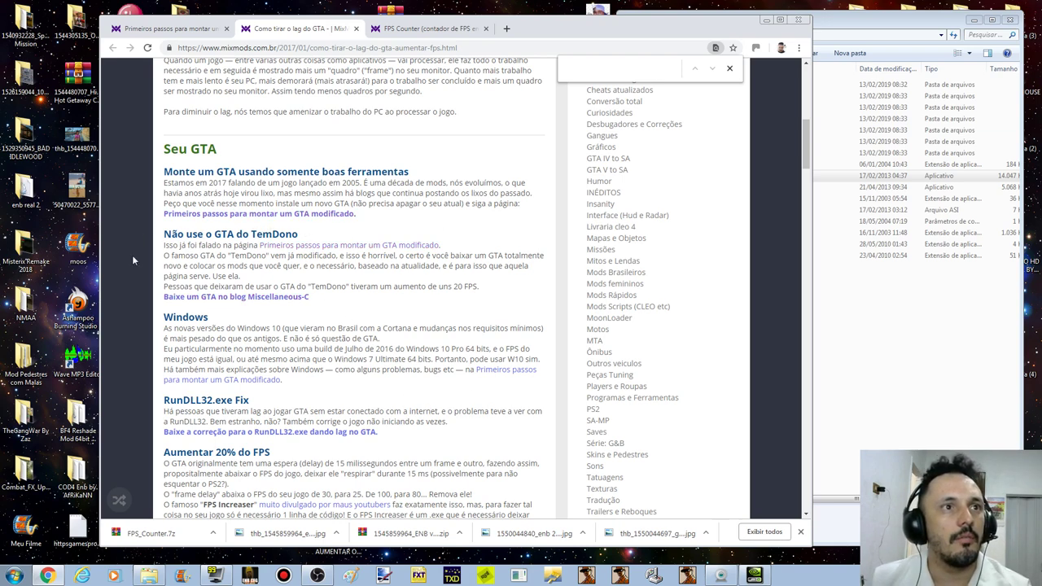
{"action": "scroll", "coordinate": [261, 392], "scroll_direction": "down", "scroll_amount": 1}
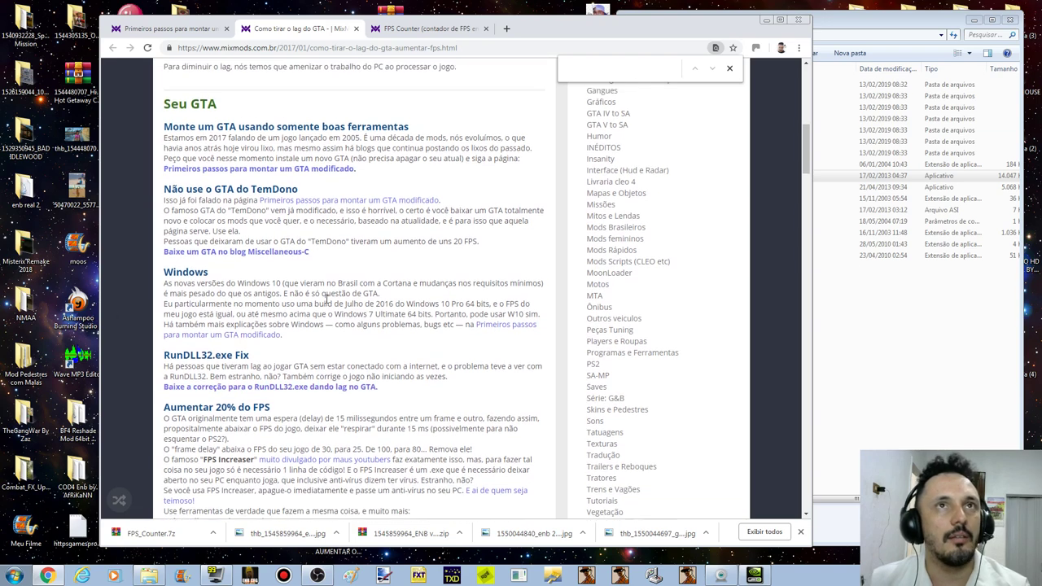
{"action": "scroll", "coordinate": [361, 144], "scroll_direction": "up", "scroll_amount": 5}
{"action": "scroll", "coordinate": [433, 137], "scroll_direction": "up", "scroll_amount": 2}
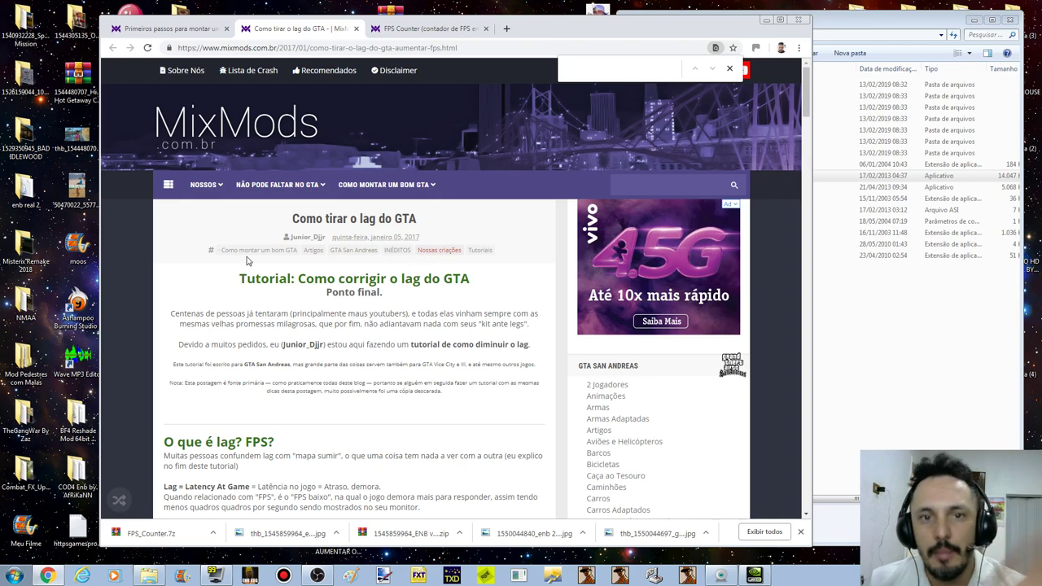
{"action": "scroll", "coordinate": [226, 275], "scroll_direction": "down", "scroll_amount": 5}
{"action": "scroll", "coordinate": [229, 275], "scroll_direction": "down", "scroll_amount": 2}
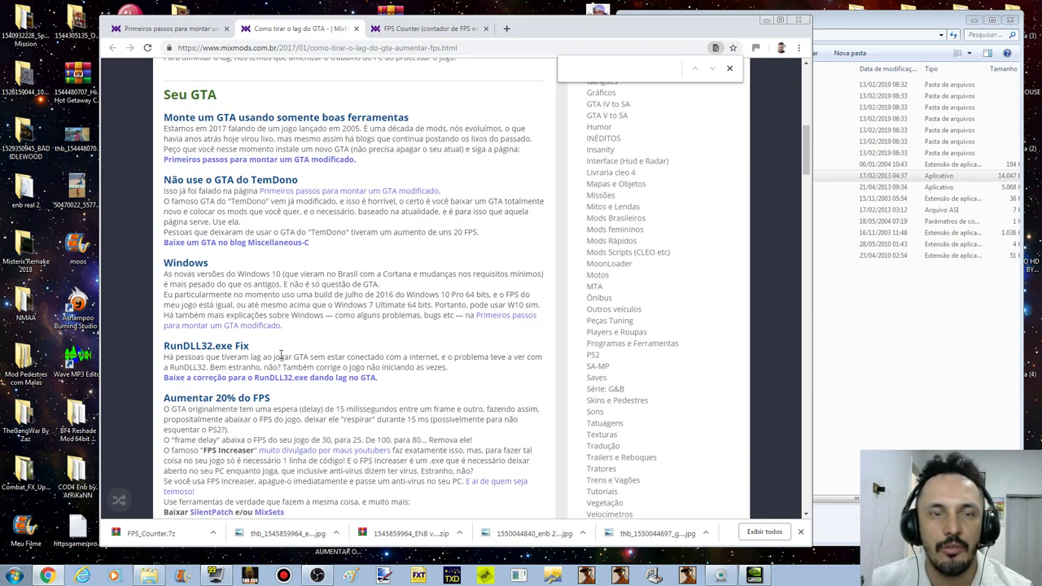
Step: Read the "Windows", "RunDLL32.exe Fix" and "Aumentar 20% do FPS" tips, highlighting the last heading
{"action": "scroll", "coordinate": [365, 361], "scroll_direction": "down", "scroll_amount": 2}
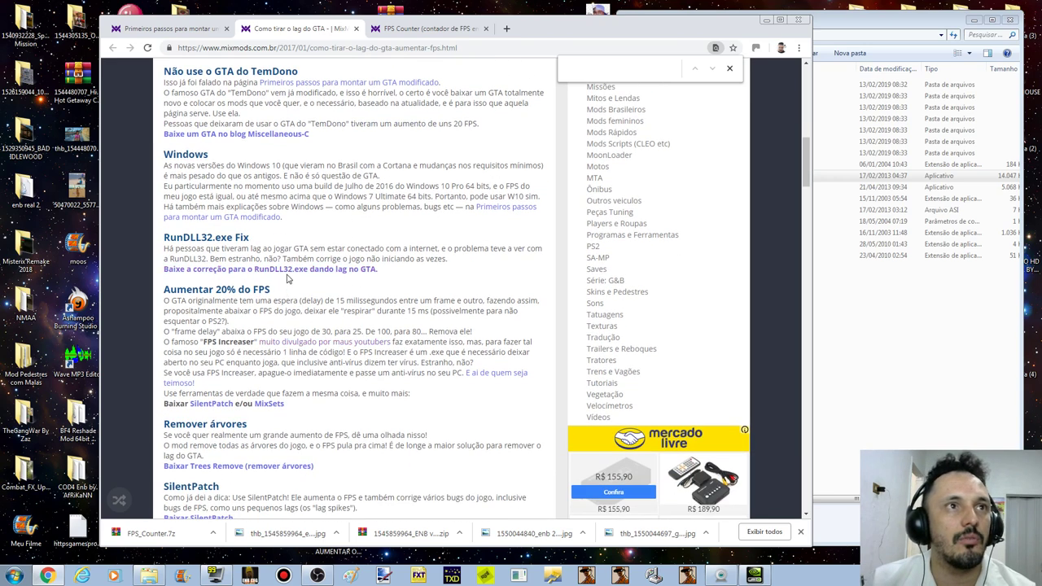
{"action": "scroll", "coordinate": [364, 281], "scroll_direction": "up", "scroll_amount": 1}
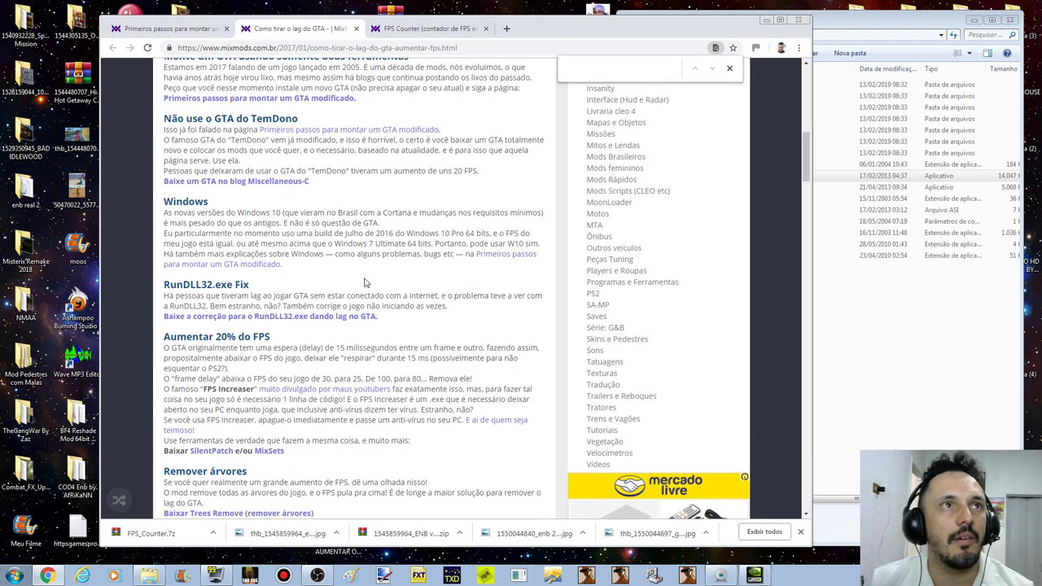
{"action": "scroll", "coordinate": [325, 430], "scroll_direction": "down", "scroll_amount": 1}
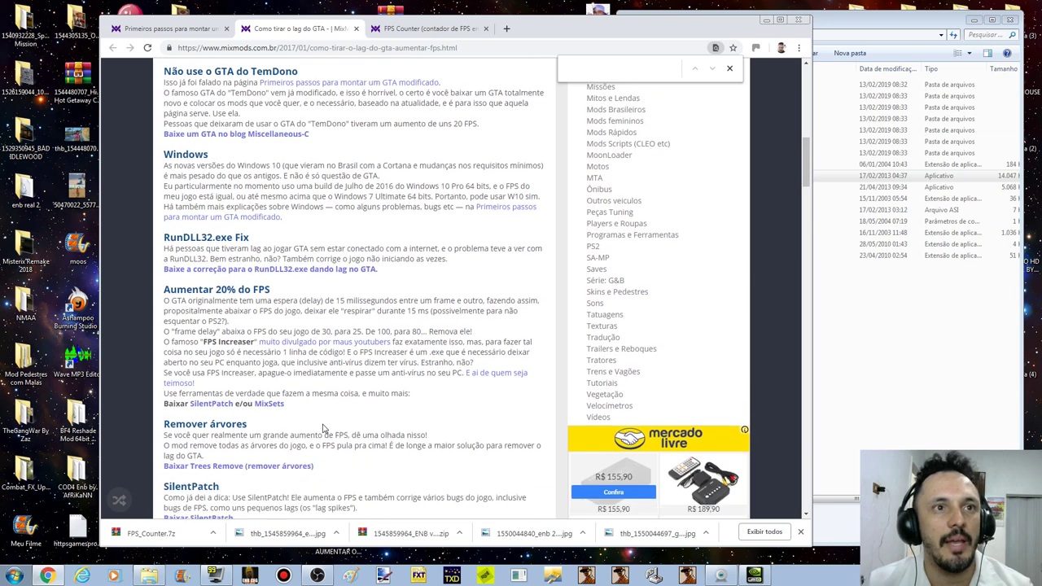
{"action": "left_click_drag", "start_coordinate": [160, 294], "coordinate": [298, 293]}
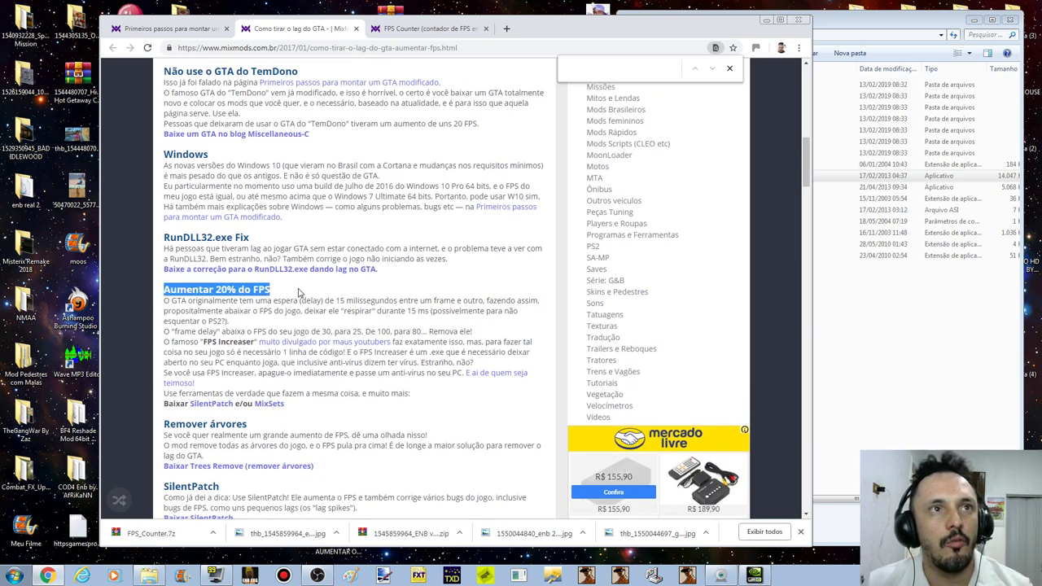
{"action": "scroll", "coordinate": [396, 277], "scroll_direction": "down", "scroll_amount": 1}
{"action": "scroll", "coordinate": [397, 277], "scroll_direction": "down", "scroll_amount": 3}
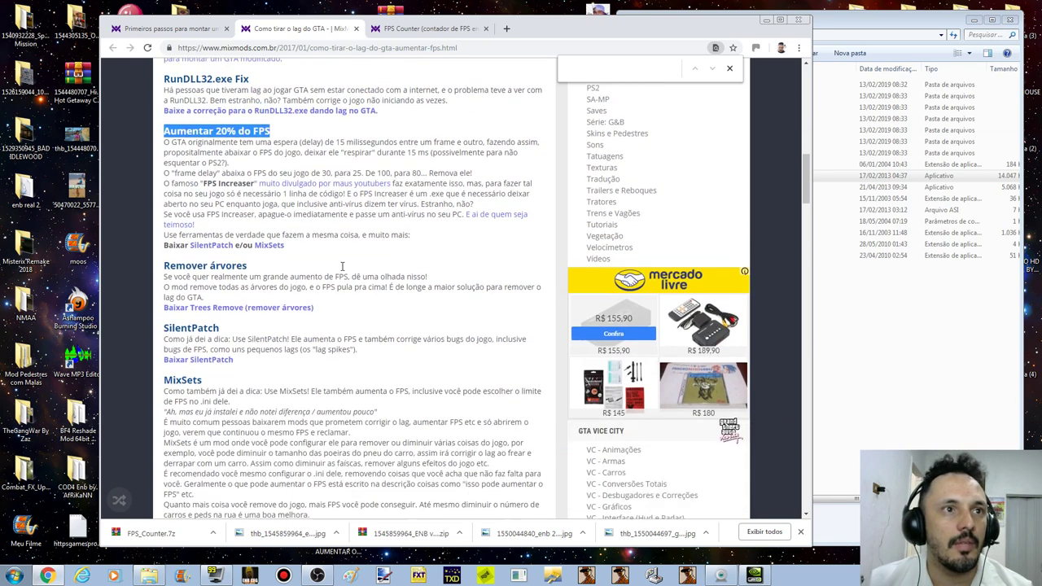
Step: Skim the article's mod recommendations from "Remover árvores" to the ENB Series advice and return to the SilentPatch tip
{"action": "scroll", "coordinate": [263, 212], "scroll_direction": "up", "scroll_amount": 2}
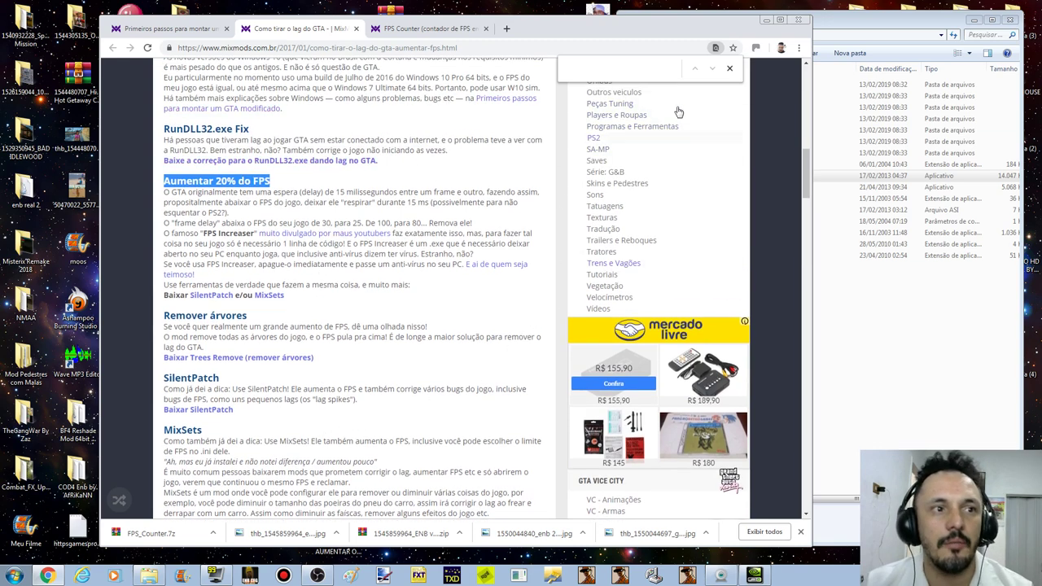
{"action": "scroll", "coordinate": [405, 285], "scroll_direction": "down", "scroll_amount": 3}
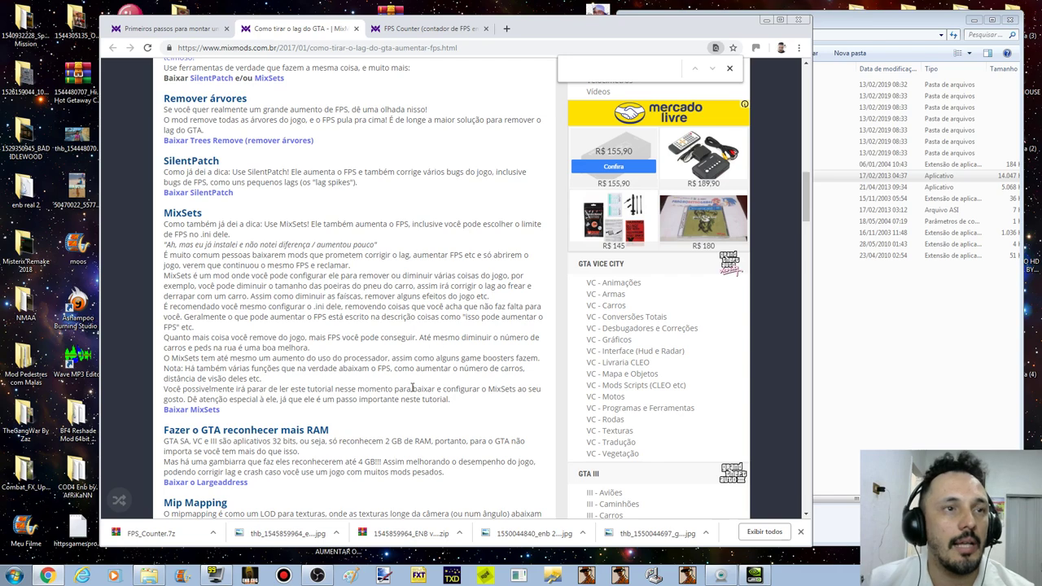
{"action": "scroll", "coordinate": [385, 381], "scroll_direction": "down", "scroll_amount": 2}
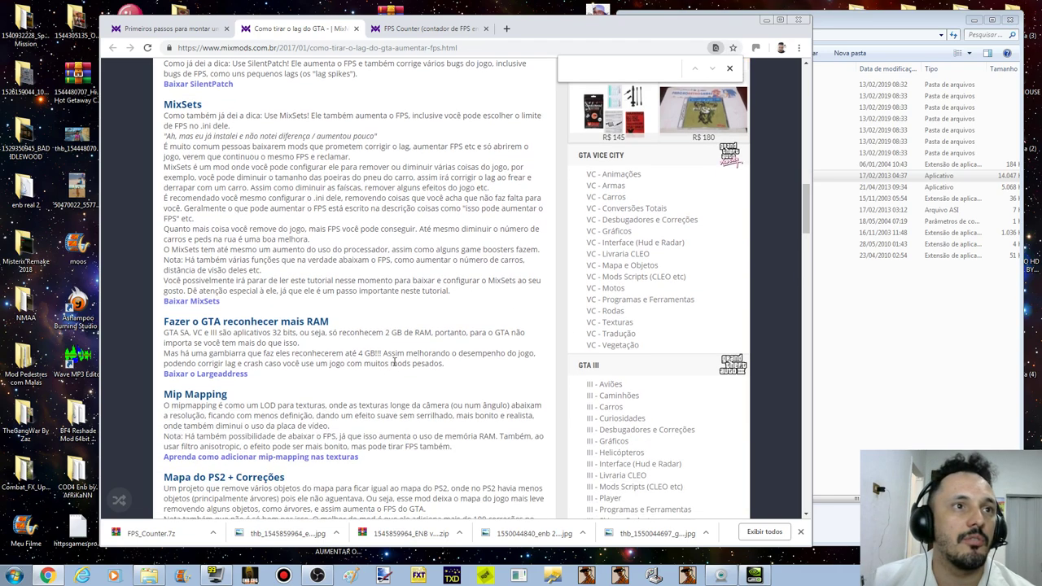
{"action": "scroll", "coordinate": [377, 364], "scroll_direction": "down", "scroll_amount": 6}
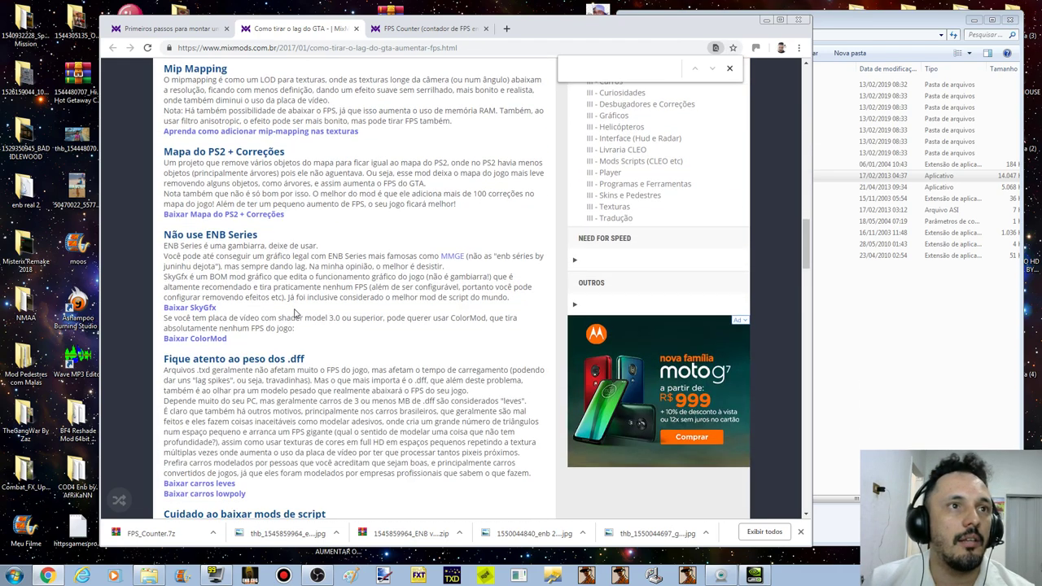
{"action": "scroll", "coordinate": [342, 291], "scroll_direction": "down", "scroll_amount": 2}
{"action": "scroll", "coordinate": [386, 350], "scroll_direction": "up", "scroll_amount": 12}
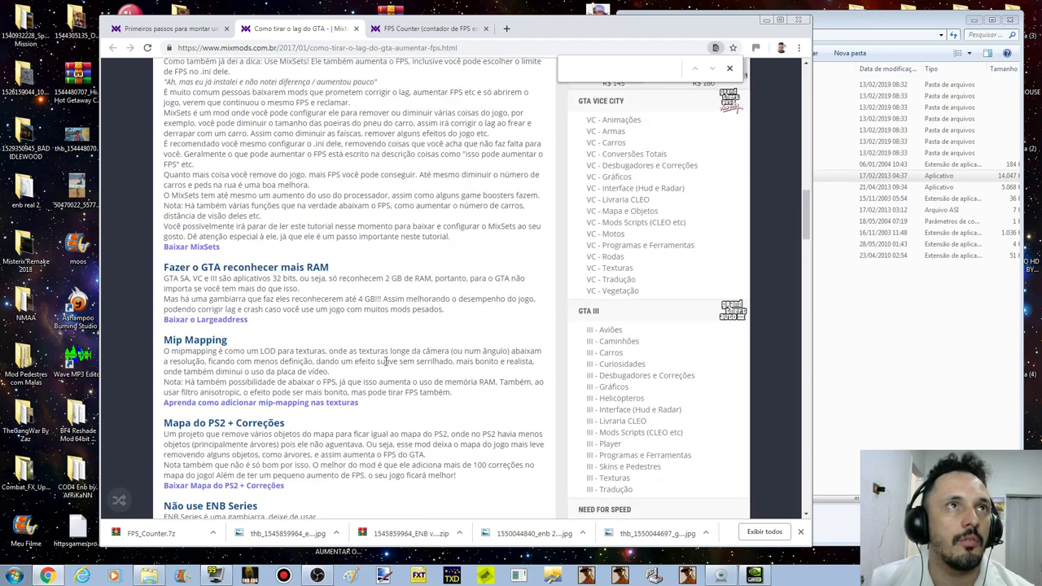
{"action": "scroll", "coordinate": [386, 360], "scroll_direction": "up", "scroll_amount": 1}
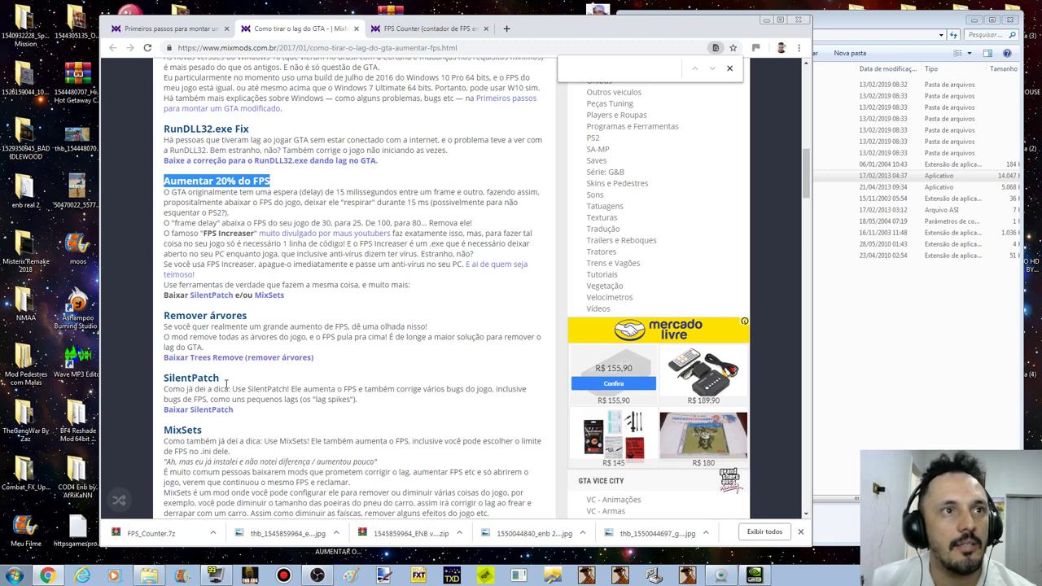
Step: Examine the "SilentPatch" and "MixSets" tips for raising FPS and fixing game bugs
{"action": "left_click_drag", "start_coordinate": [227, 385], "coordinate": [188, 390]}
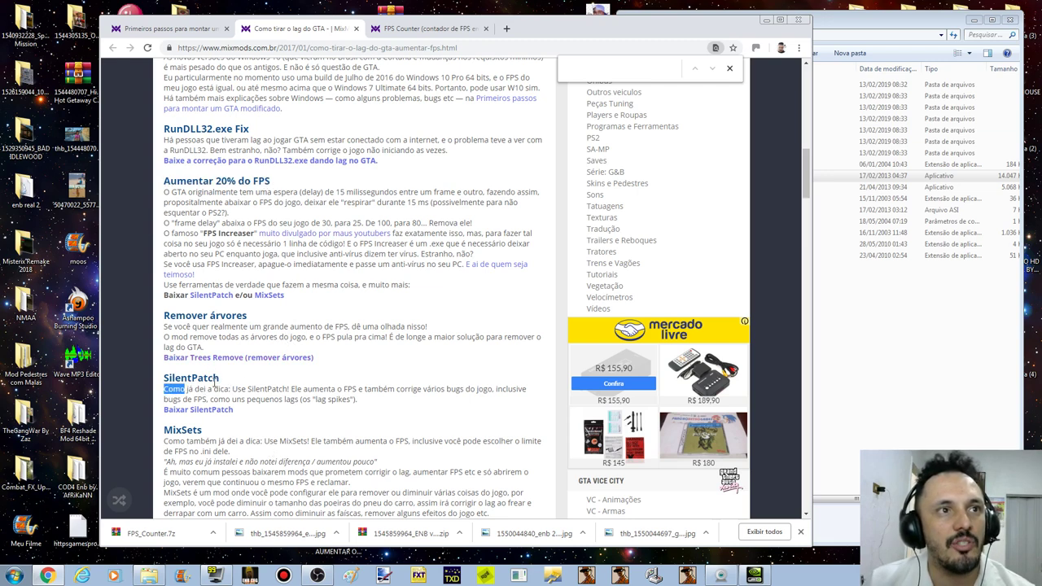
{"action": "scroll", "coordinate": [277, 422], "scroll_direction": "down", "scroll_amount": 2}
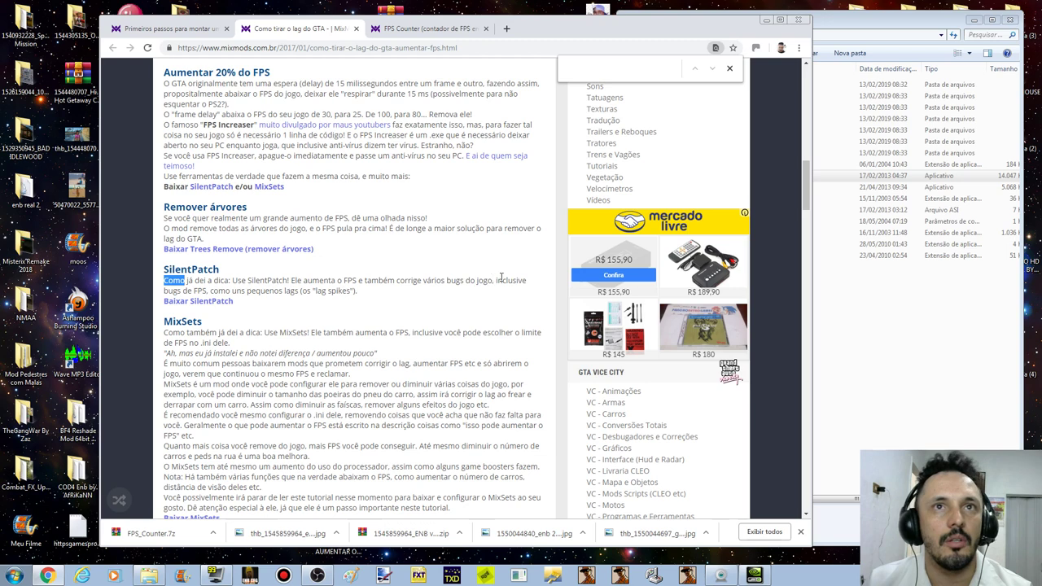
{"action": "left_click_drag", "start_coordinate": [494, 281], "coordinate": [506, 282]}
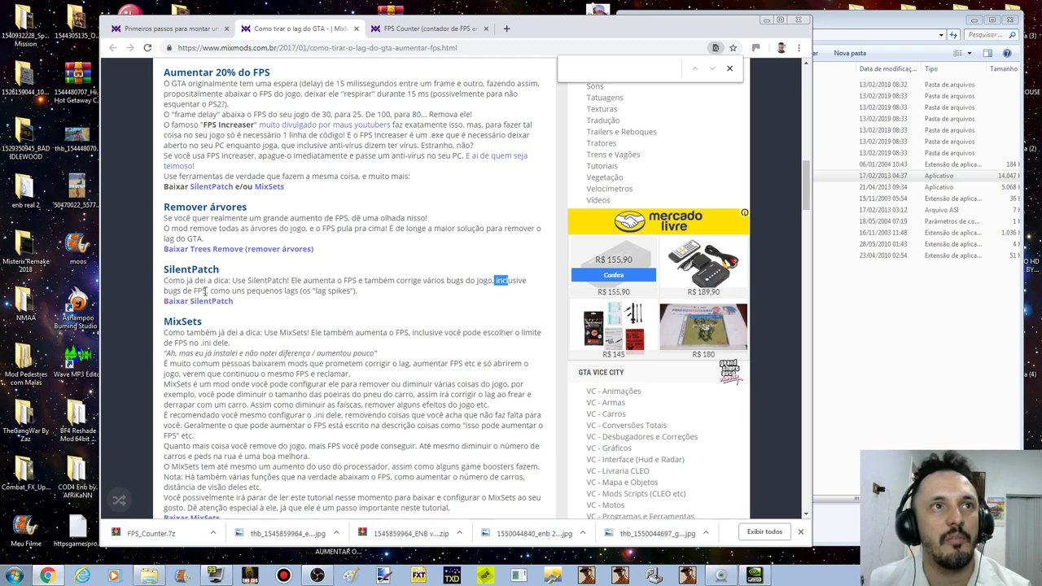
{"action": "scroll", "coordinate": [291, 353], "scroll_direction": "down", "scroll_amount": 3}
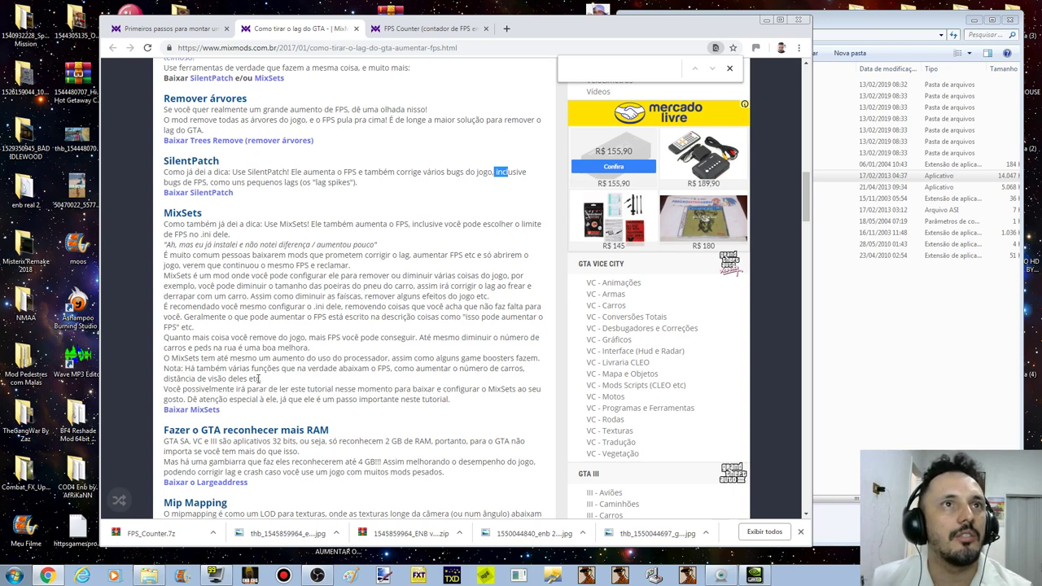
{"action": "left_click", "coordinate": [195, 213]}
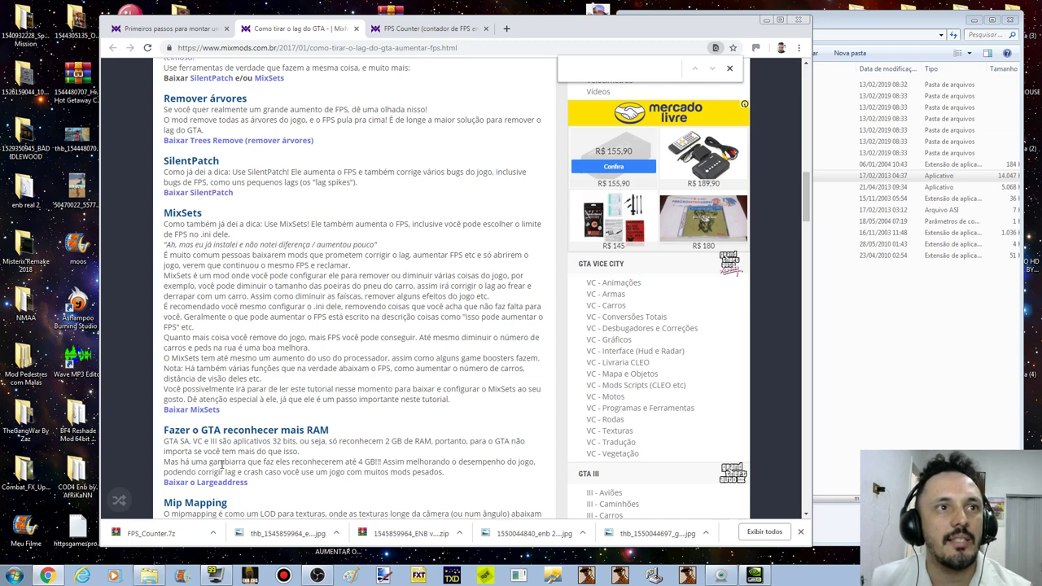
Step: Read the tips from "Fazer o GTA reconhecer mais RAM" to "Fique atento ao peso dos .dff", highlighting ".dff"
{"action": "scroll", "coordinate": [218, 361], "scroll_direction": "down", "scroll_amount": 1}
{"action": "scroll", "coordinate": [199, 358], "scroll_direction": "down", "scroll_amount": 1}
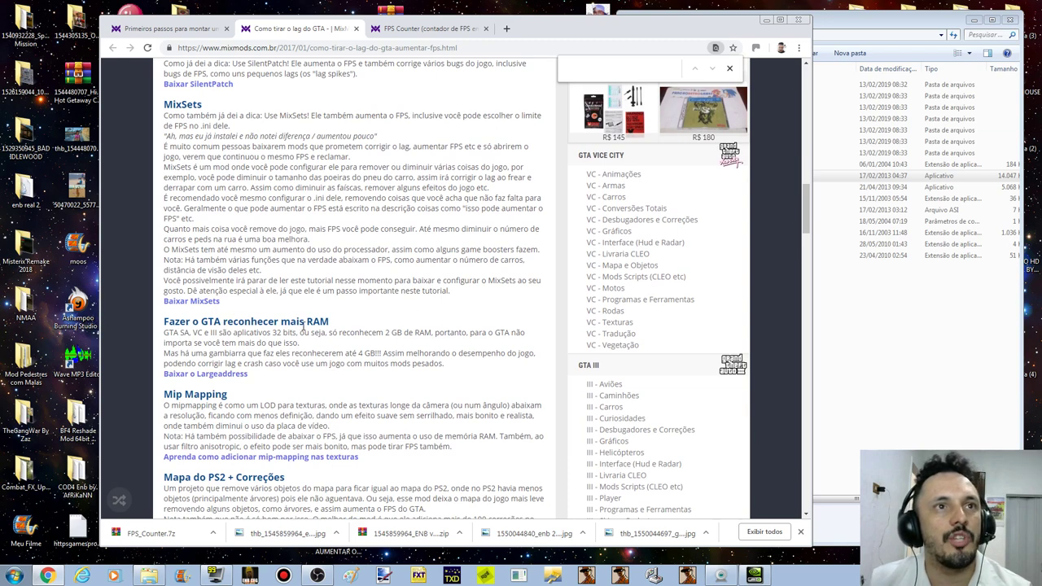
{"action": "scroll", "coordinate": [309, 381], "scroll_direction": "down", "scroll_amount": 4}
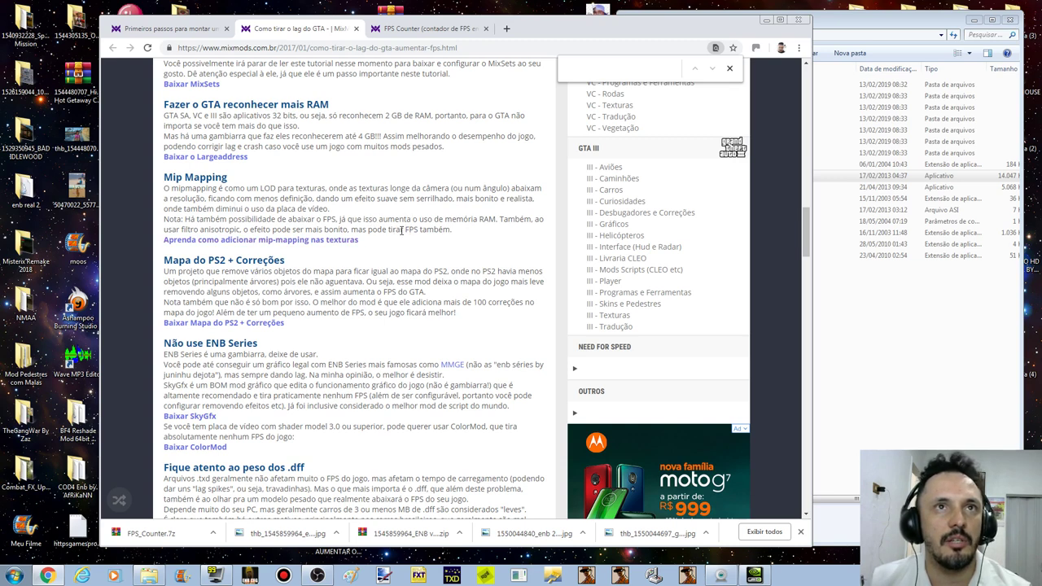
{"action": "scroll", "coordinate": [242, 363], "scroll_direction": "down", "scroll_amount": 1}
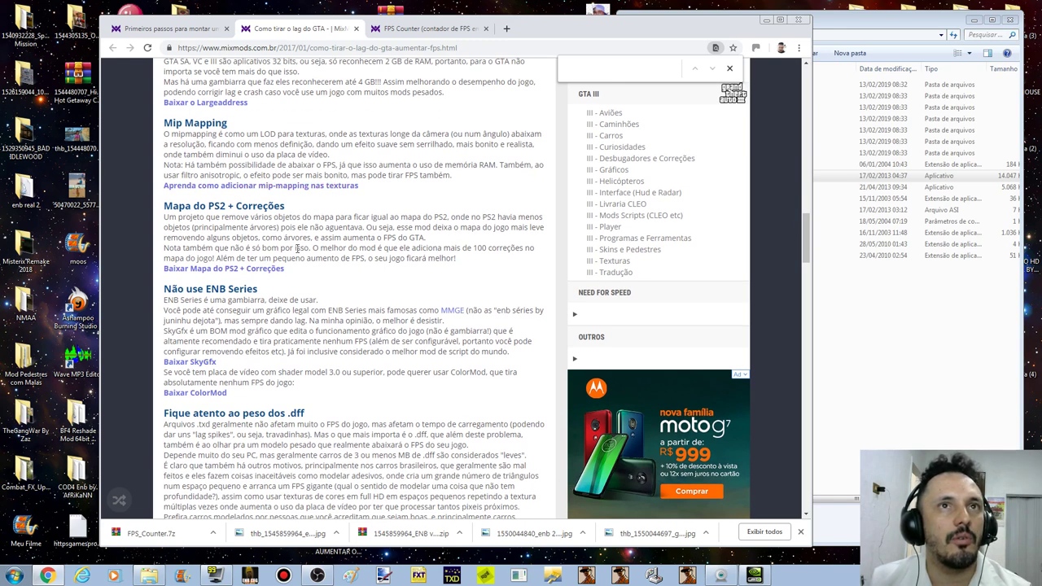
{"action": "scroll", "coordinate": [297, 248], "scroll_direction": "down", "scroll_amount": 1}
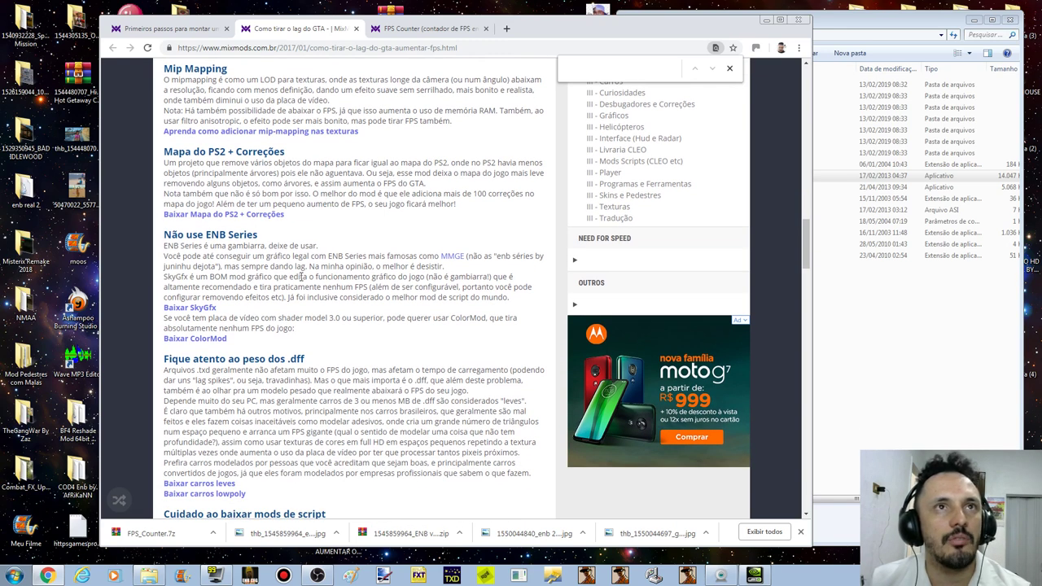
{"action": "scroll", "coordinate": [300, 275], "scroll_direction": "down", "scroll_amount": 1}
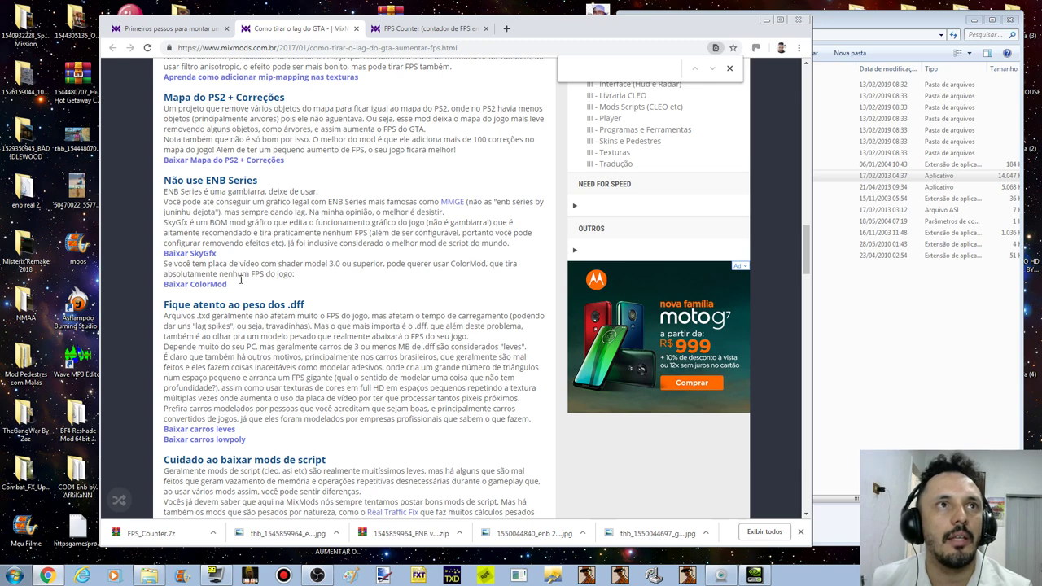
{"action": "scroll", "coordinate": [254, 281], "scroll_direction": "down", "scroll_amount": 2}
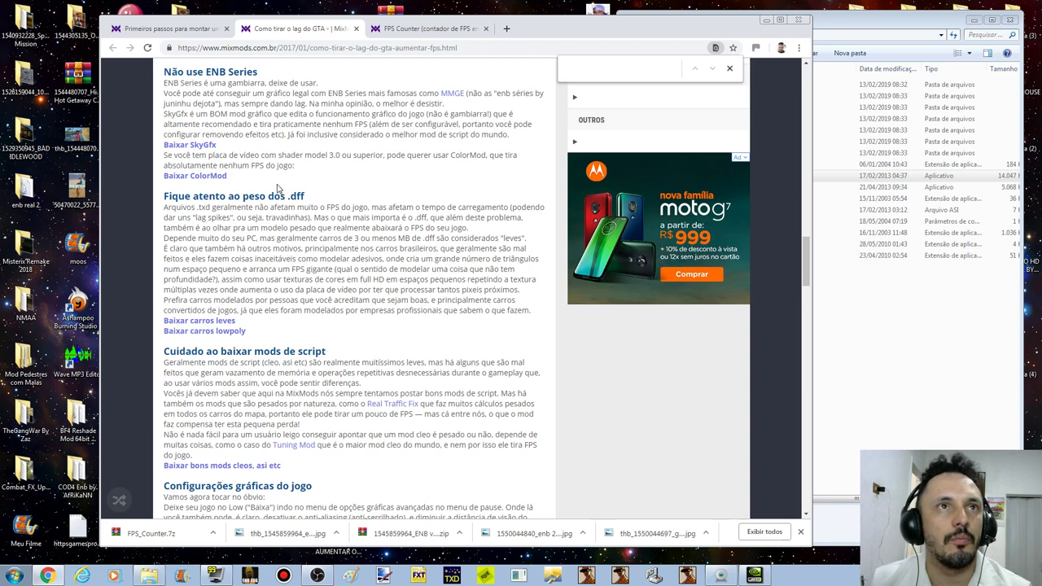
{"action": "left_click_drag", "start_coordinate": [306, 200], "coordinate": [288, 201]}
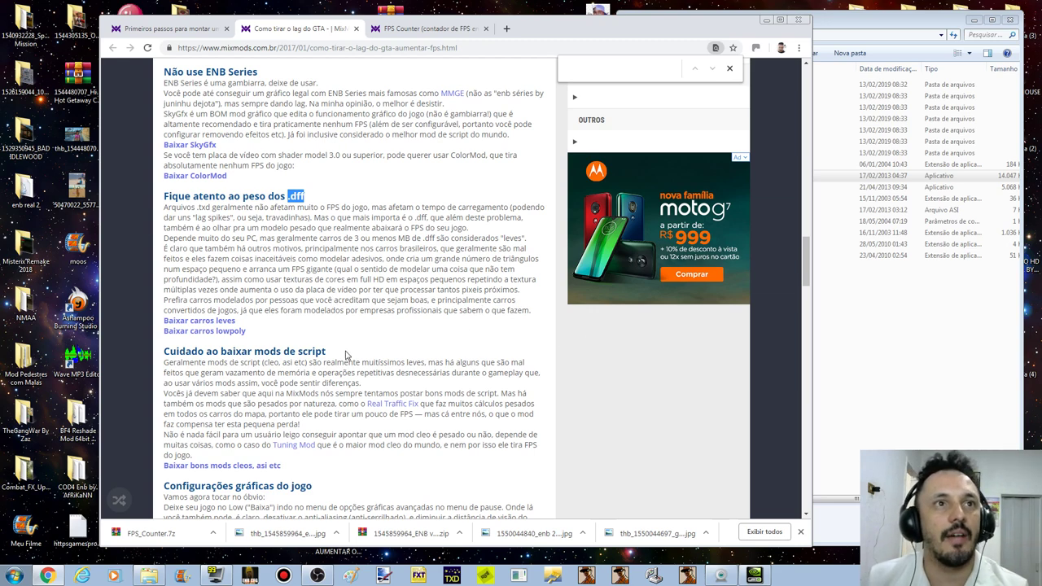
Step: Read the "Cuidado ao baixar mods de script" and "Configurações gráficas do jogo" tips, highlighting the latter heading
{"action": "left_click", "coordinate": [411, 339]}
{"action": "scroll", "coordinate": [411, 297], "scroll_direction": "down", "scroll_amount": 2}
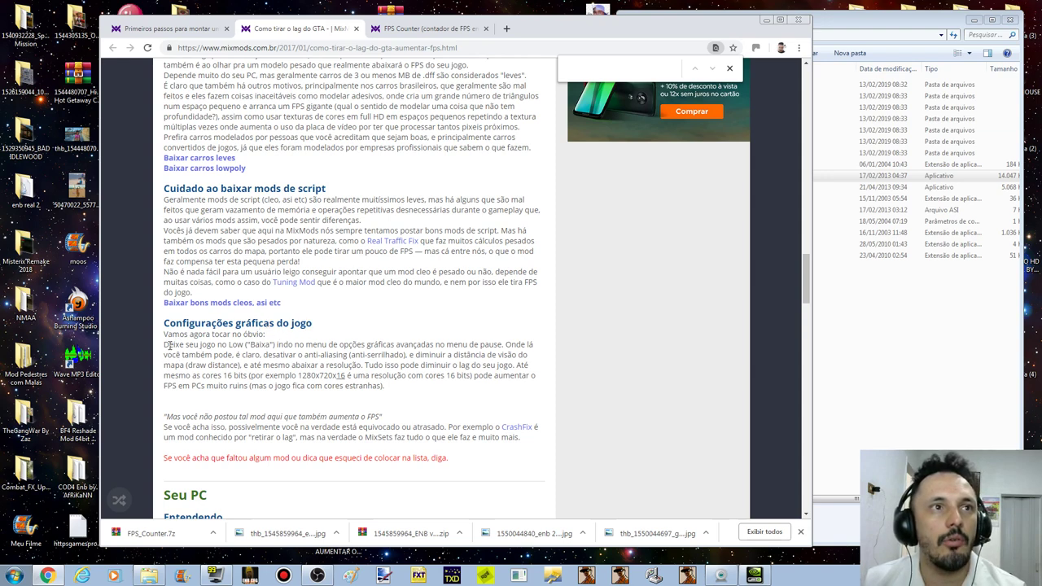
{"action": "left_click_drag", "start_coordinate": [314, 324], "coordinate": [168, 324]}
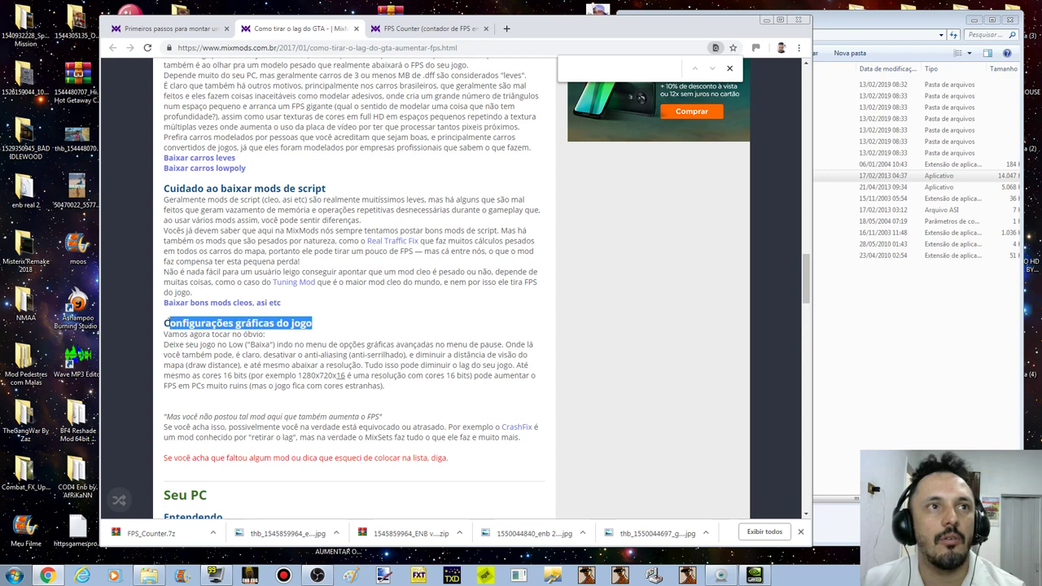
{"action": "left_click", "coordinate": [380, 398]}
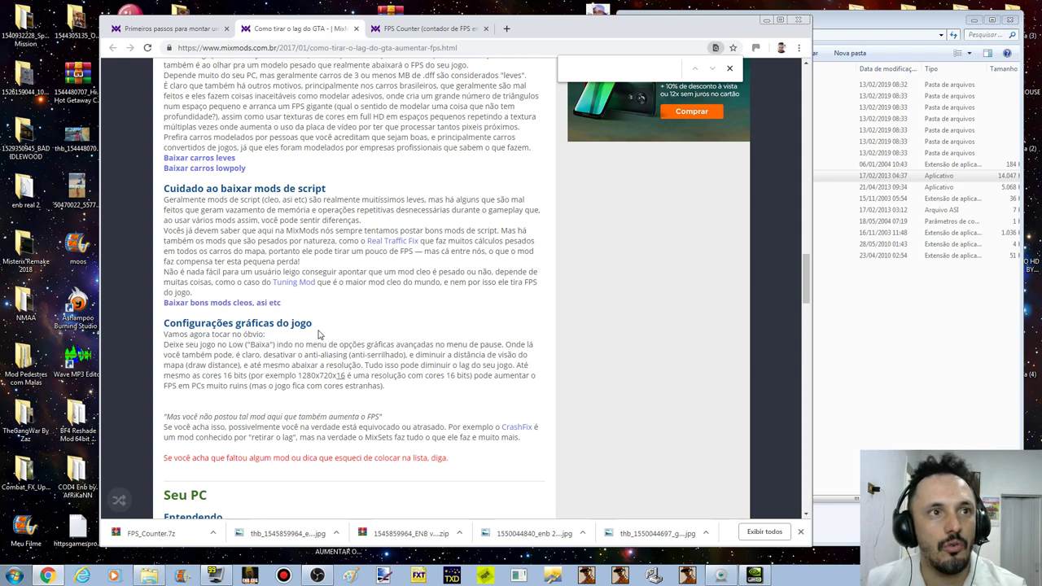
Step: Read the "Seu PC" section from "Entendendo" through "Tenha os drivers atualizados" to "Placa de vídeo em modo desempenho"
{"action": "scroll", "coordinate": [317, 358], "scroll_direction": "down", "scroll_amount": 5}
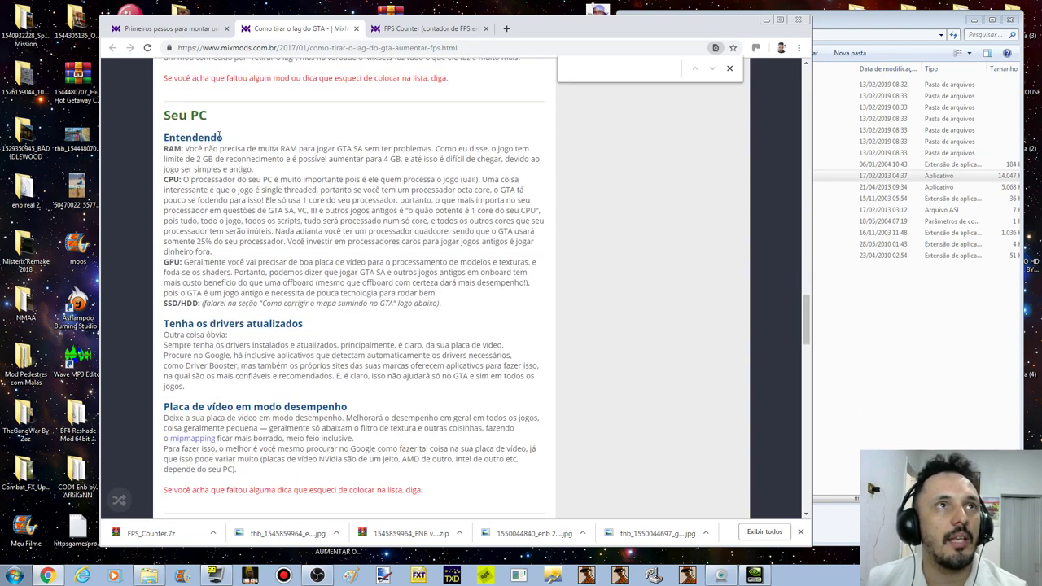
{"action": "scroll", "coordinate": [237, 122], "scroll_direction": "up", "scroll_amount": 4}
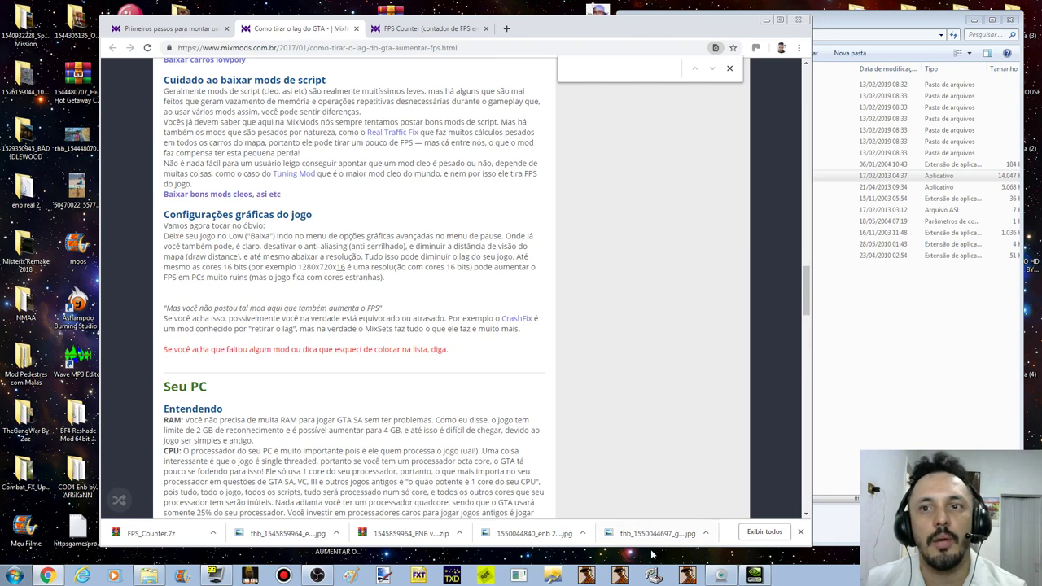
{"action": "scroll", "coordinate": [325, 440], "scroll_direction": "down", "scroll_amount": 2}
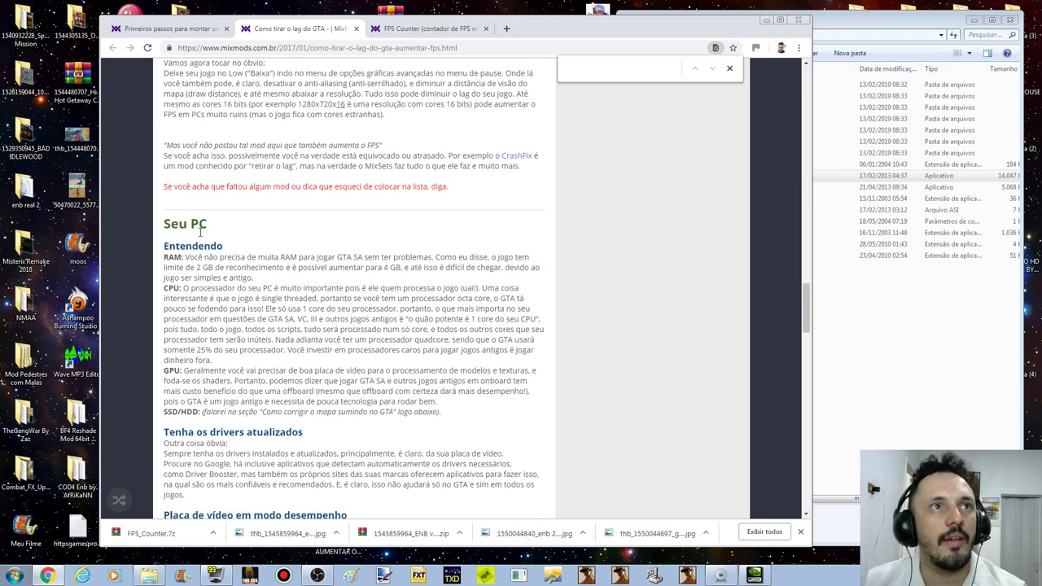
{"action": "scroll", "coordinate": [204, 232], "scroll_direction": "down", "scroll_amount": 2}
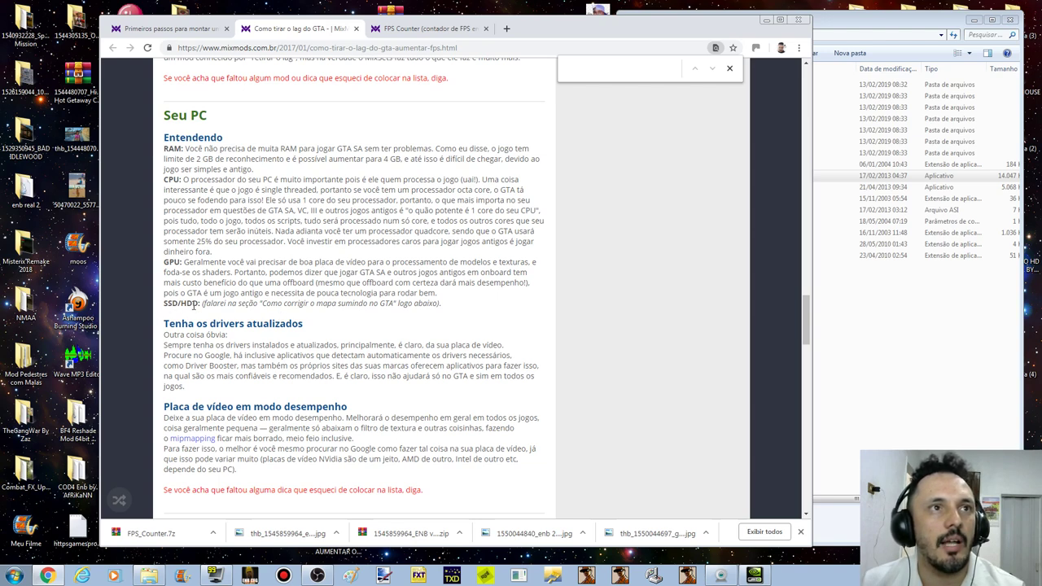
{"action": "scroll", "coordinate": [277, 285], "scroll_direction": "down", "scroll_amount": 1}
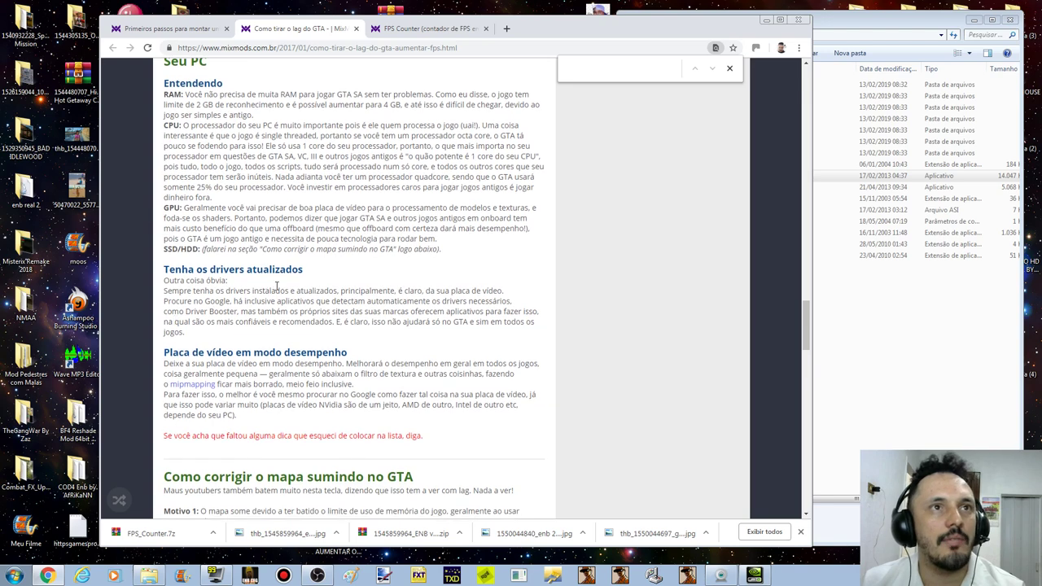
{"action": "scroll", "coordinate": [262, 368], "scroll_direction": "down", "scroll_amount": 1}
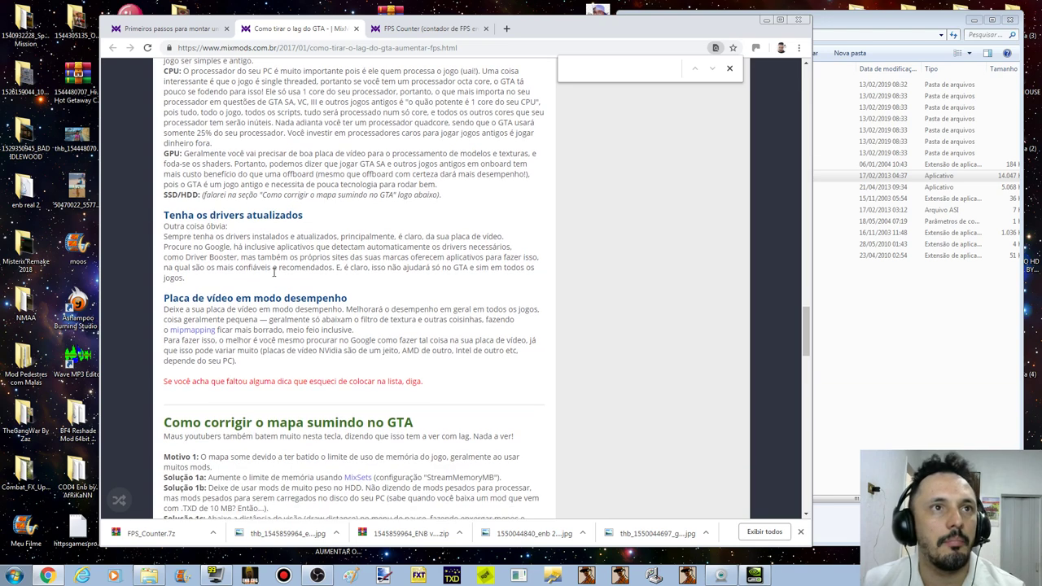
{"action": "scroll", "coordinate": [359, 307], "scroll_direction": "down", "scroll_amount": 2}
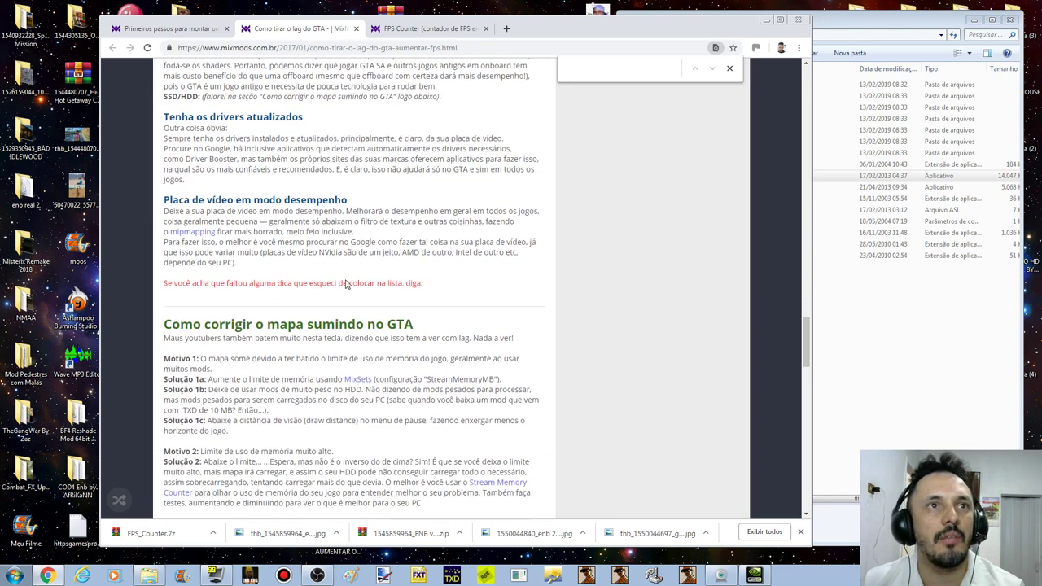
Step: Glance at the NVIDIA control panel, return to the article and highlight the "Placa de vídeo em modo desempenho" heading
{"action": "left_click", "coordinate": [754, 576]}
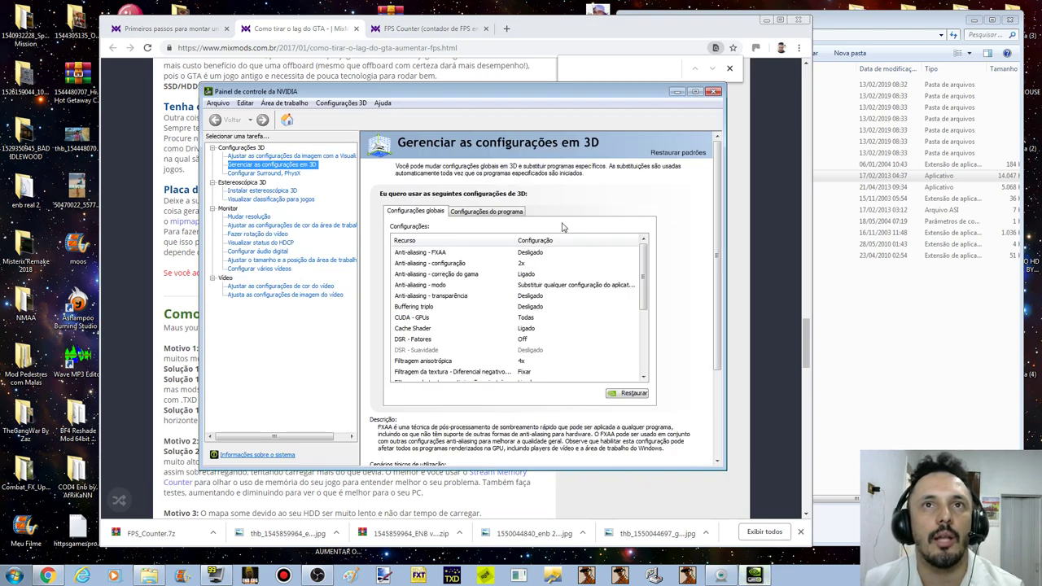
{"action": "left_click", "coordinate": [651, 494]}
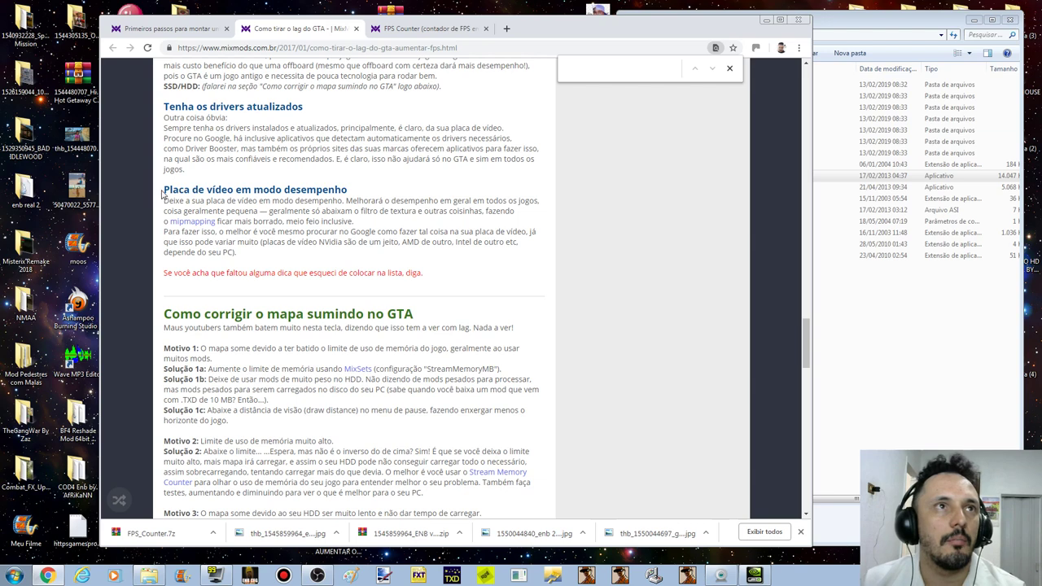
{"action": "left_click_drag", "start_coordinate": [164, 192], "coordinate": [357, 195]}
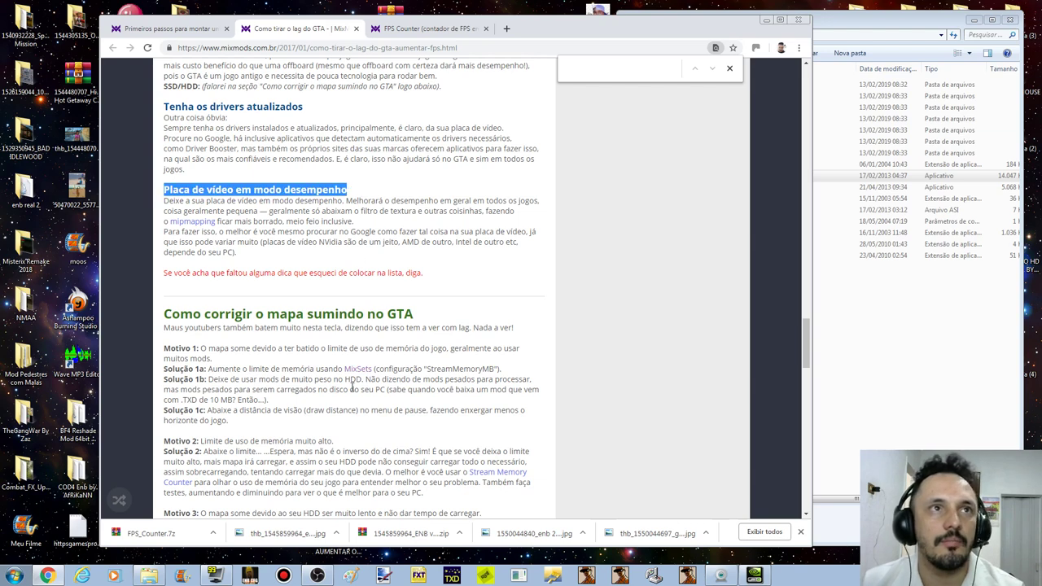
Step: Skim "Como corrigir o mapa sumindo no GTA" through to the end of the article and return to the video card tip
{"action": "scroll", "coordinate": [275, 411], "scroll_direction": "down", "scroll_amount": 2}
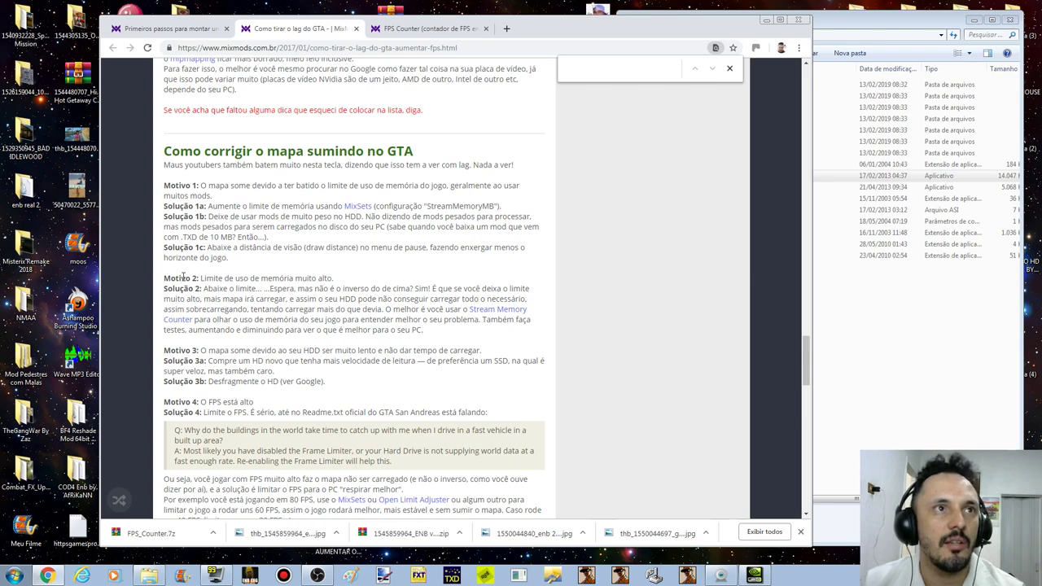
{"action": "scroll", "coordinate": [180, 352], "scroll_direction": "down", "scroll_amount": 5}
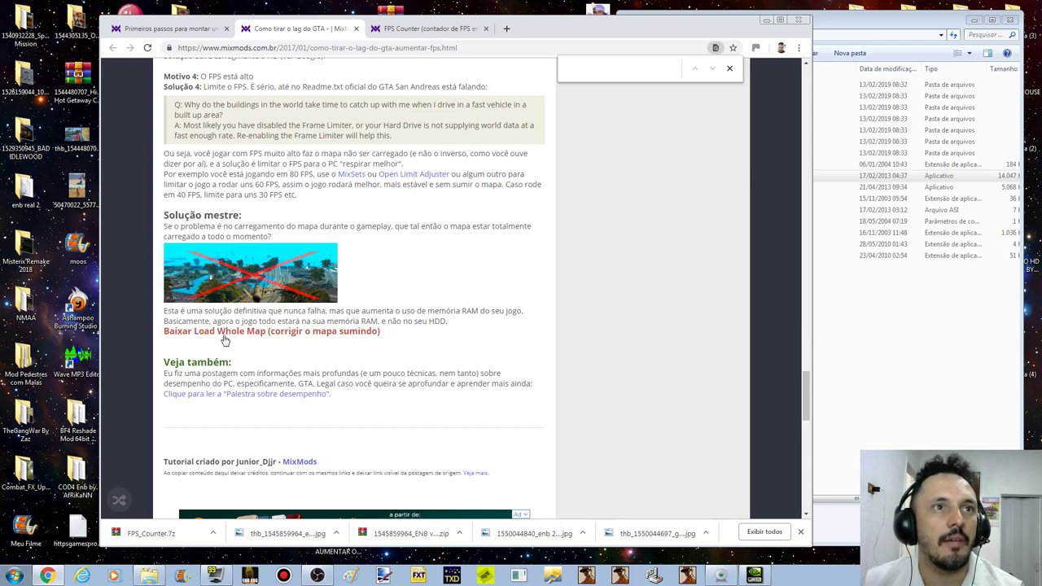
{"action": "scroll", "coordinate": [235, 395], "scroll_direction": "down", "scroll_amount": 2}
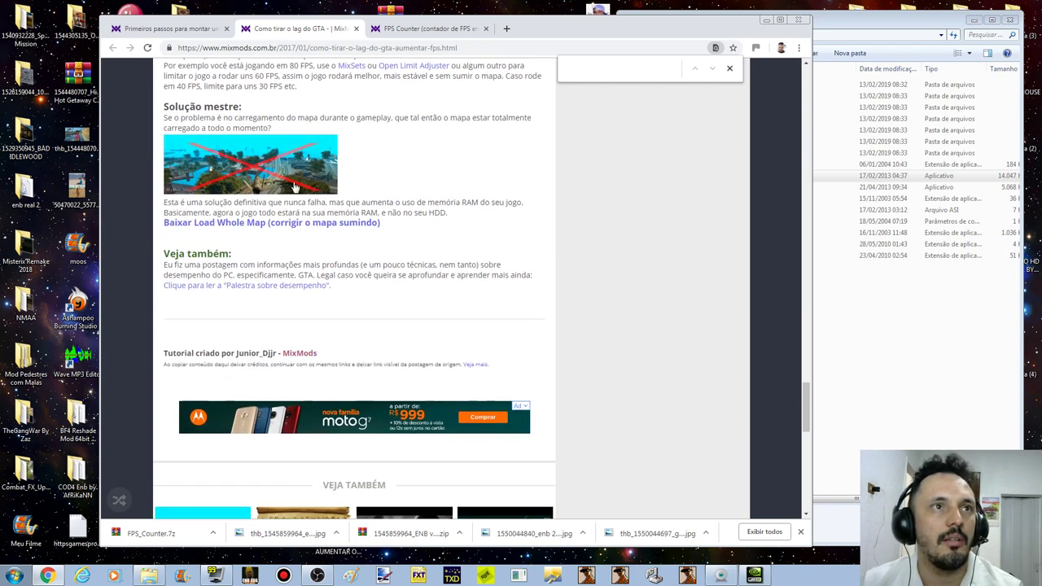
{"action": "scroll", "coordinate": [334, 382], "scroll_direction": "down", "scroll_amount": 5}
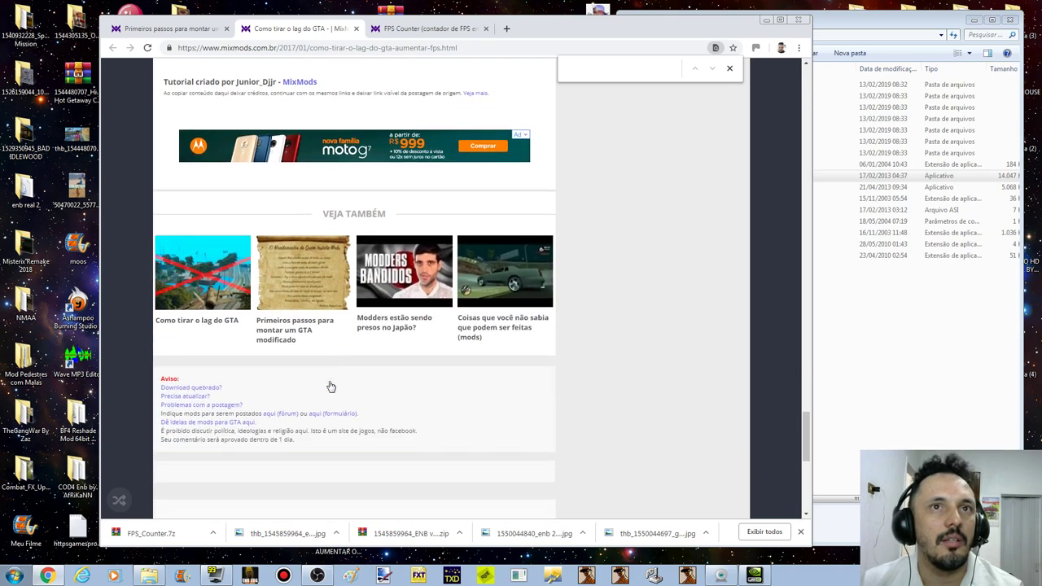
{"action": "scroll", "coordinate": [331, 386], "scroll_direction": "up", "scroll_amount": 10}
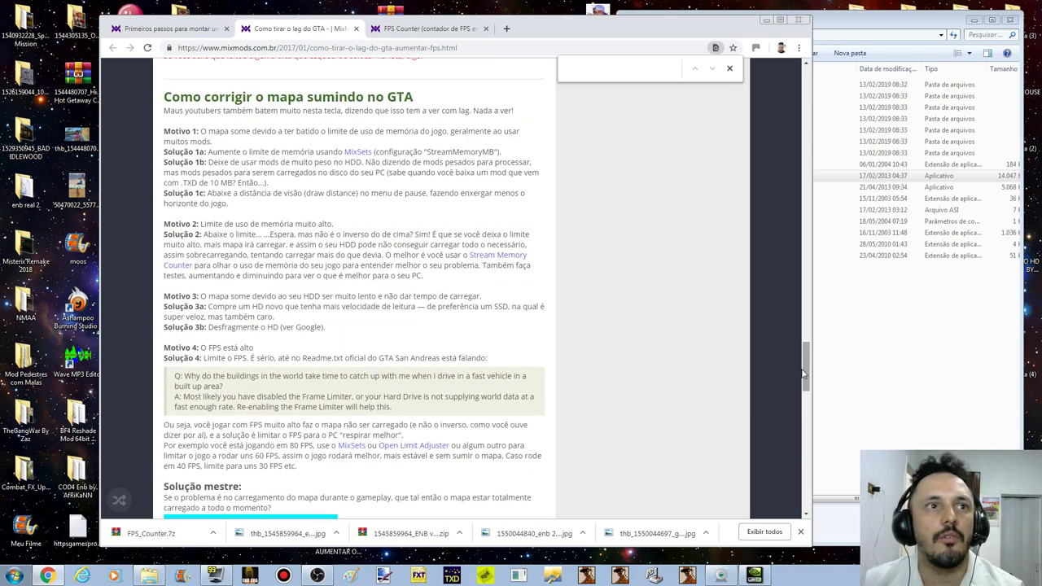
{"action": "scroll", "coordinate": [606, 433], "scroll_direction": "up", "scroll_amount": 5}
{"action": "scroll", "coordinate": [235, 383], "scroll_direction": "down", "scroll_amount": 3}
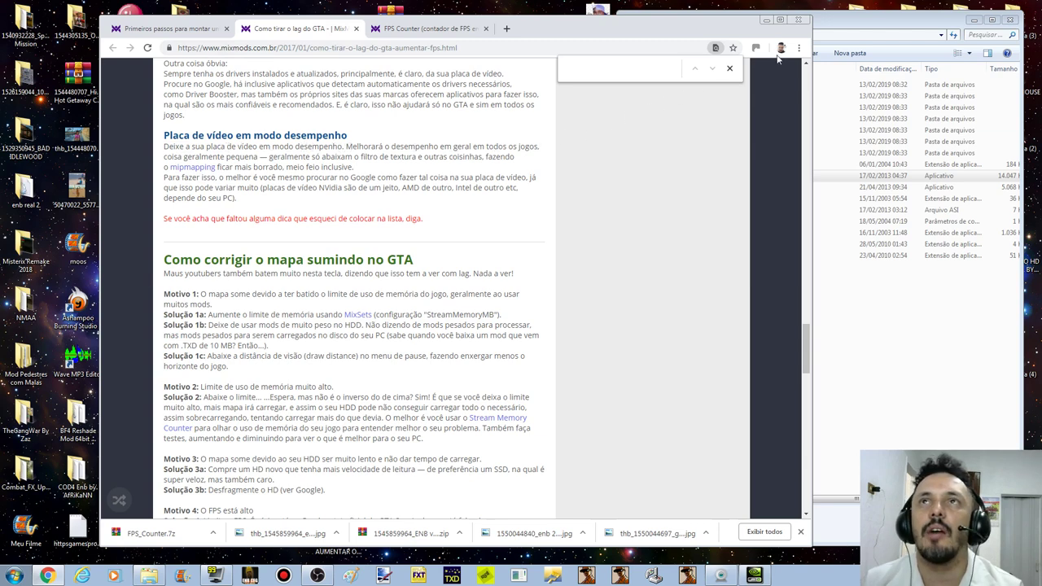
Step: Minimize the browser, close the open NVIDIA control panel and reopen it from the desktop
{"action": "left_click", "coordinate": [765, 20]}
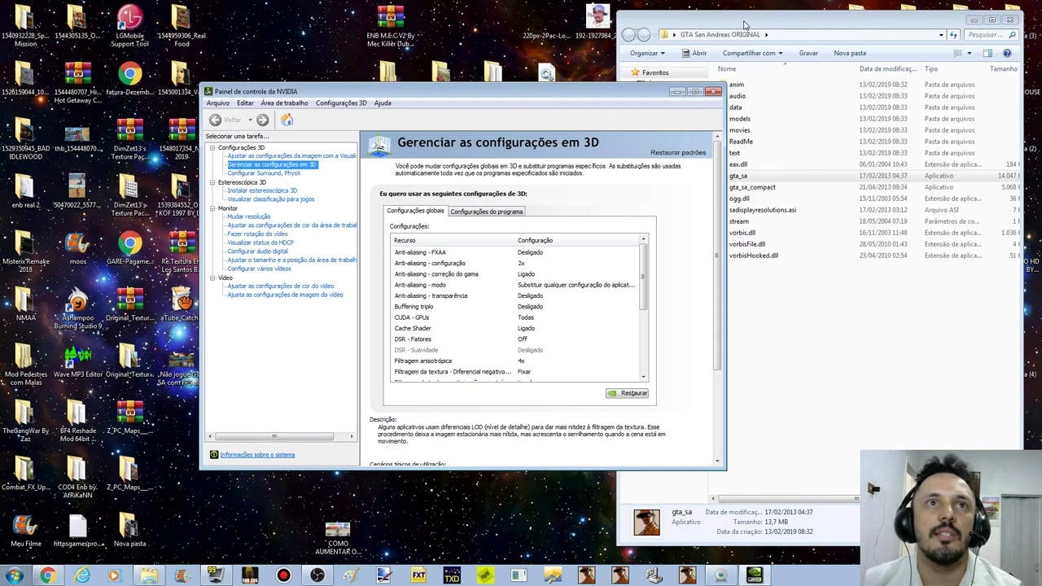
{"action": "left_click", "coordinate": [651, 88]}
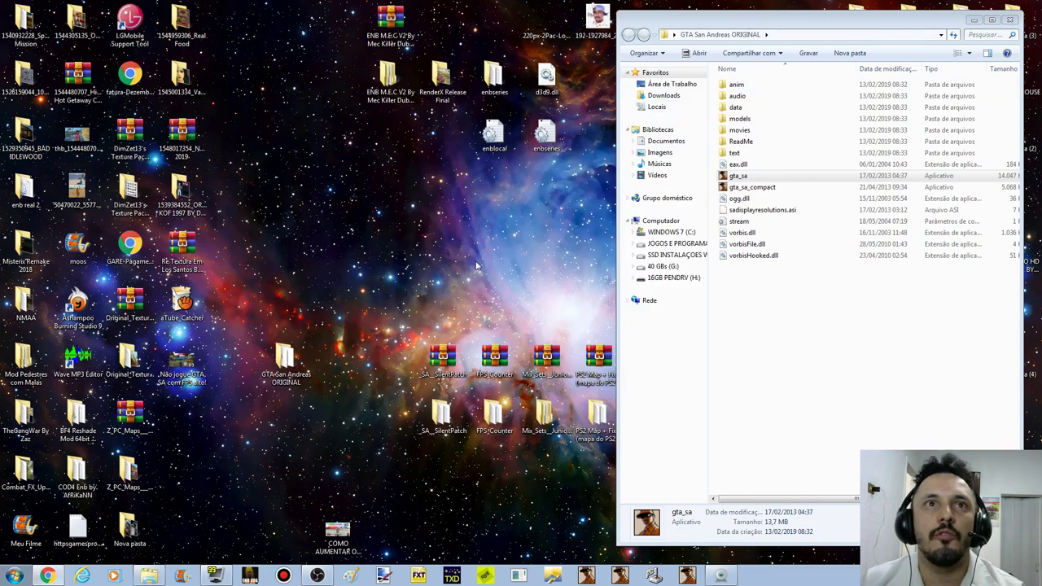
{"action": "right_click", "coordinate": [341, 199]}
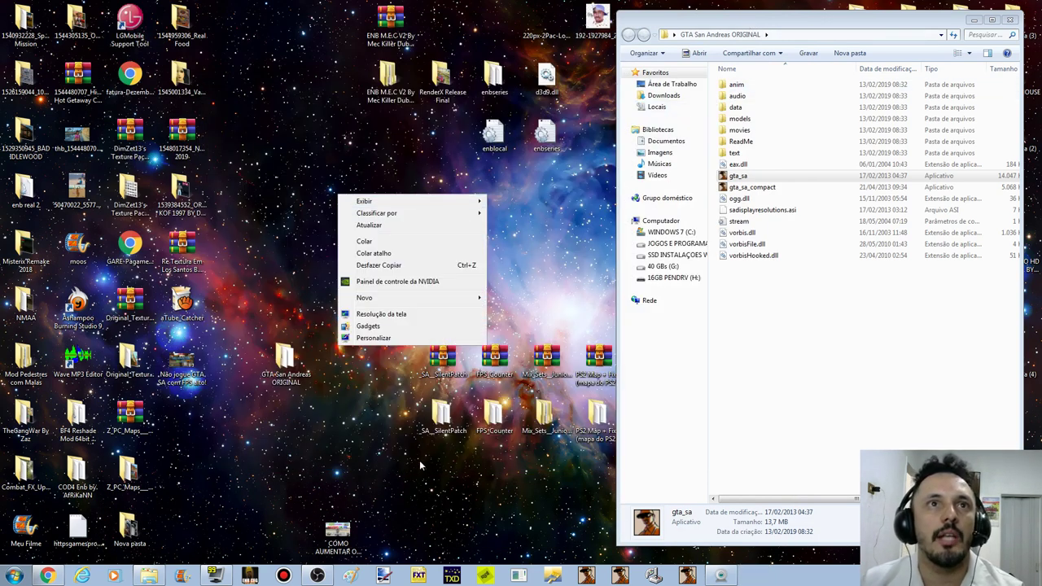
{"action": "left_click", "coordinate": [372, 281]}
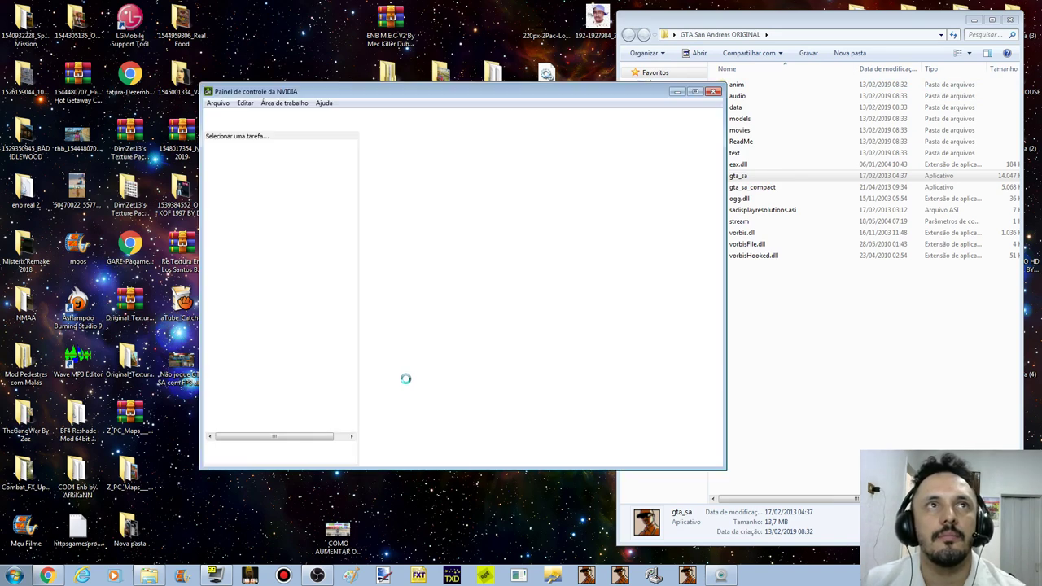
Step: In the image preview settings, choose "Usar minhas preferências, com ênfase em" with the emphasis on Desempenho, and apply it
{"action": "left_click", "coordinate": [336, 156]}
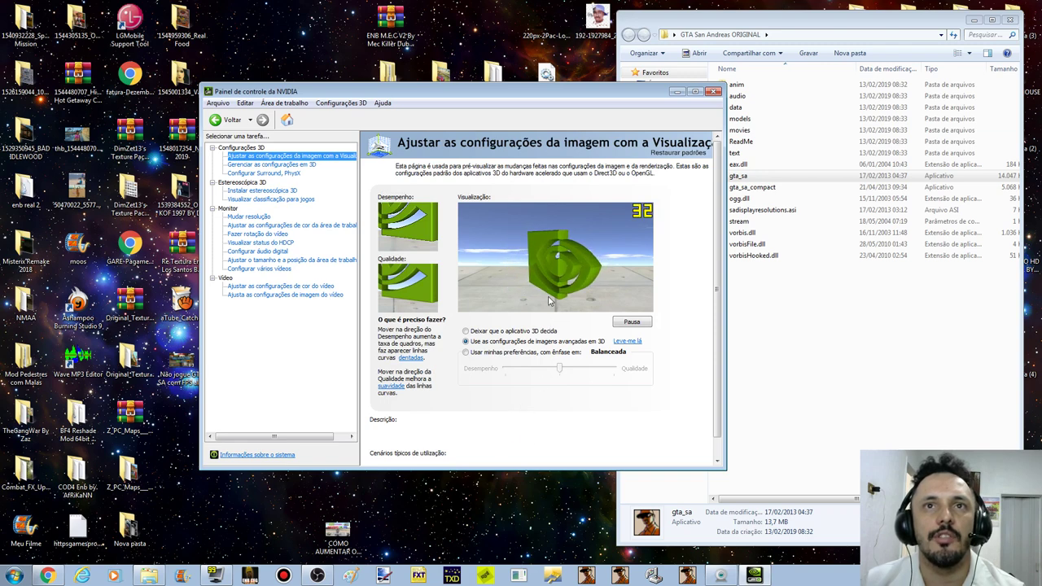
{"action": "mouse_move", "coordinate": [513, 332]}
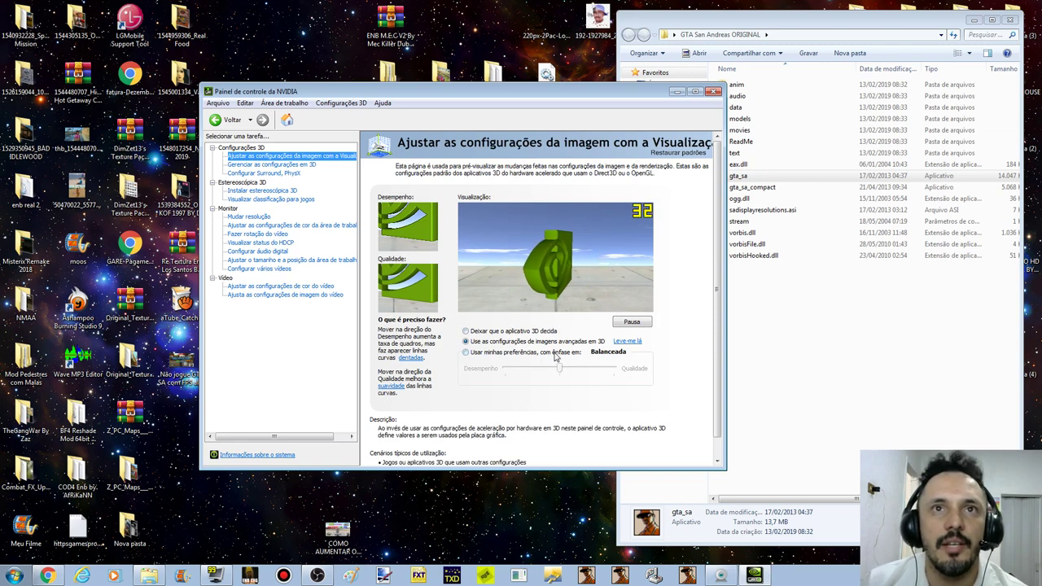
{"action": "left_click", "coordinate": [486, 355]}
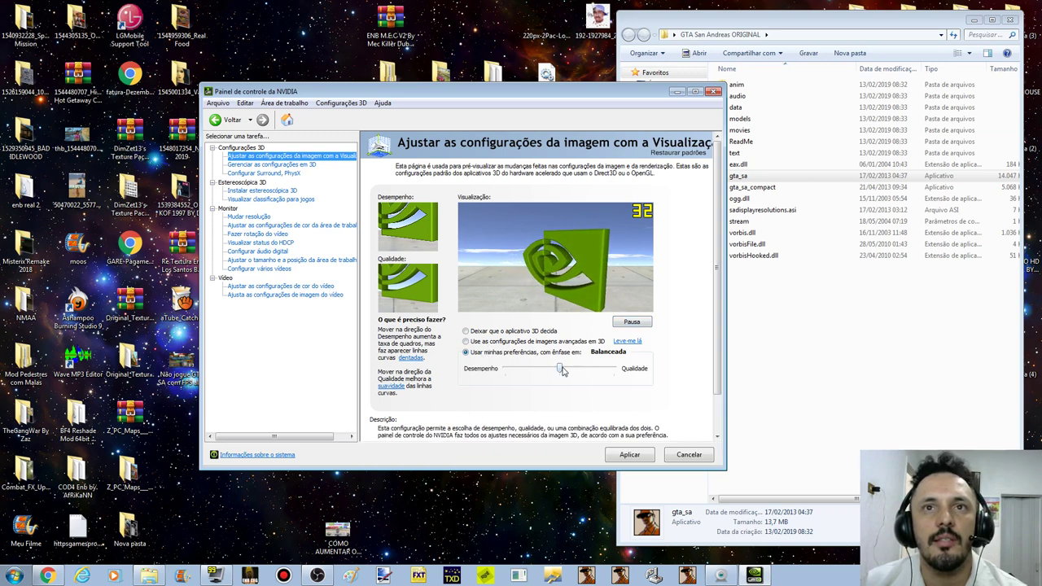
{"action": "left_click_drag", "start_coordinate": [559, 371], "coordinate": [504, 369]}
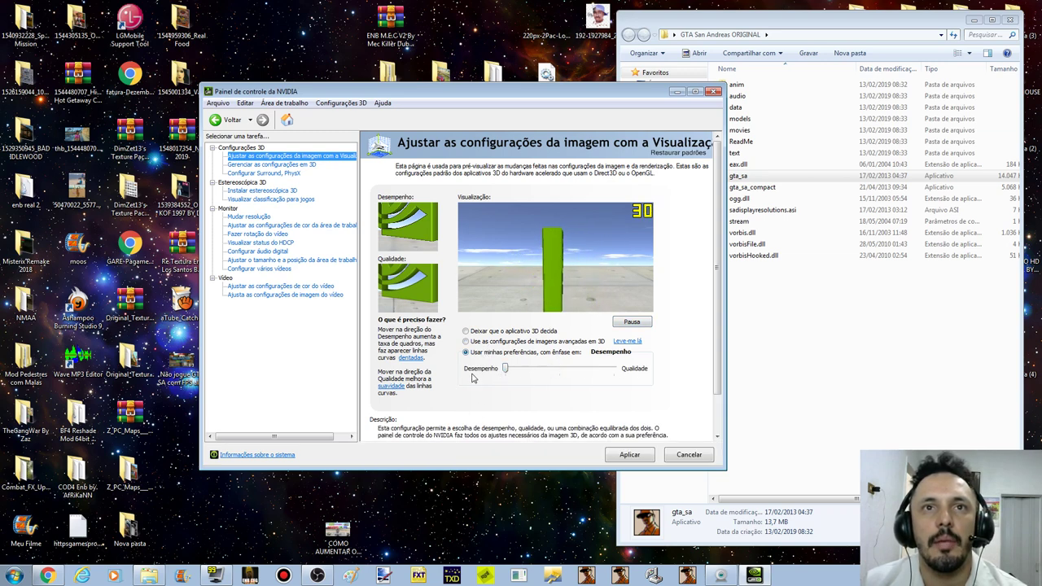
{"action": "left_click", "coordinate": [629, 455]}
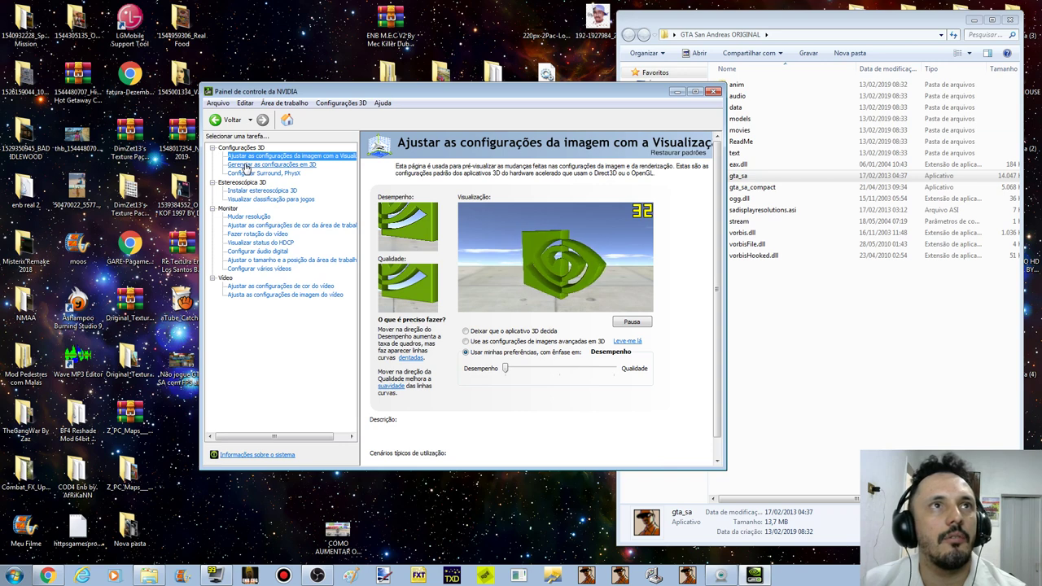
Step: In the global 3D settings, set "Anti-aliasing - correção do gama" to Desligado
{"action": "left_click", "coordinate": [246, 166]}
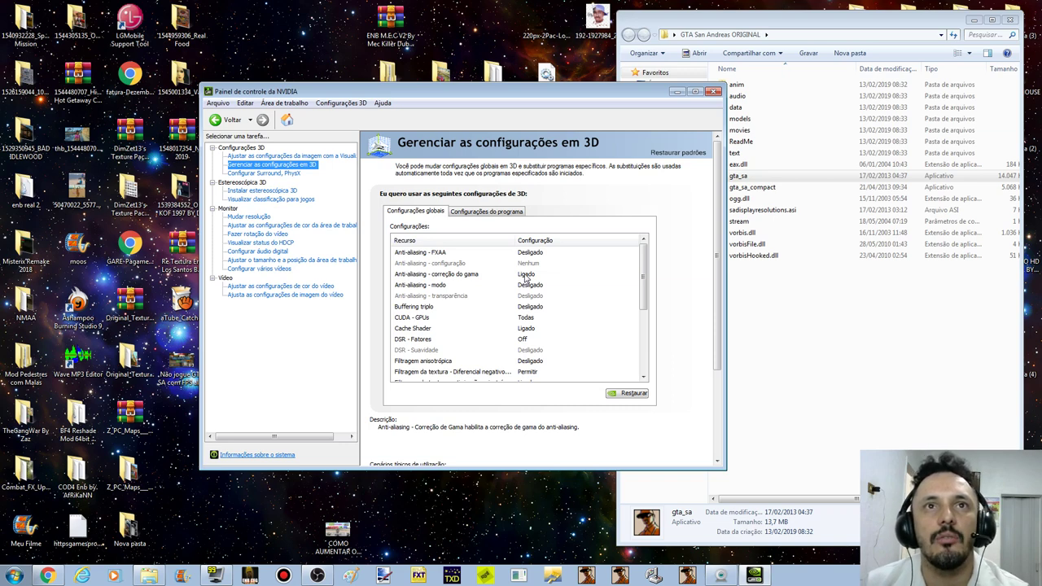
{"action": "left_click", "coordinate": [543, 253]}
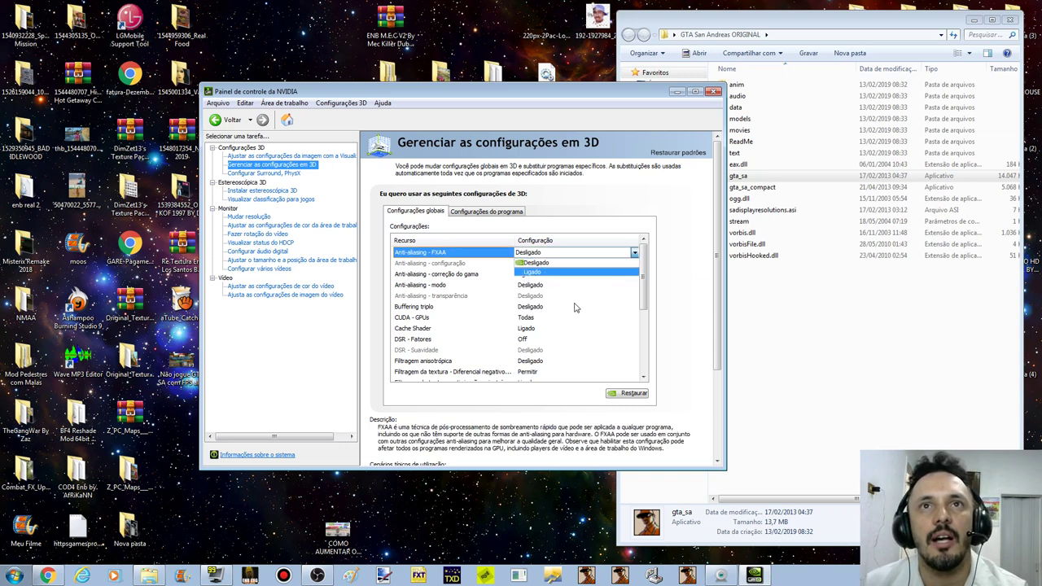
{"action": "left_click", "coordinate": [516, 286]}
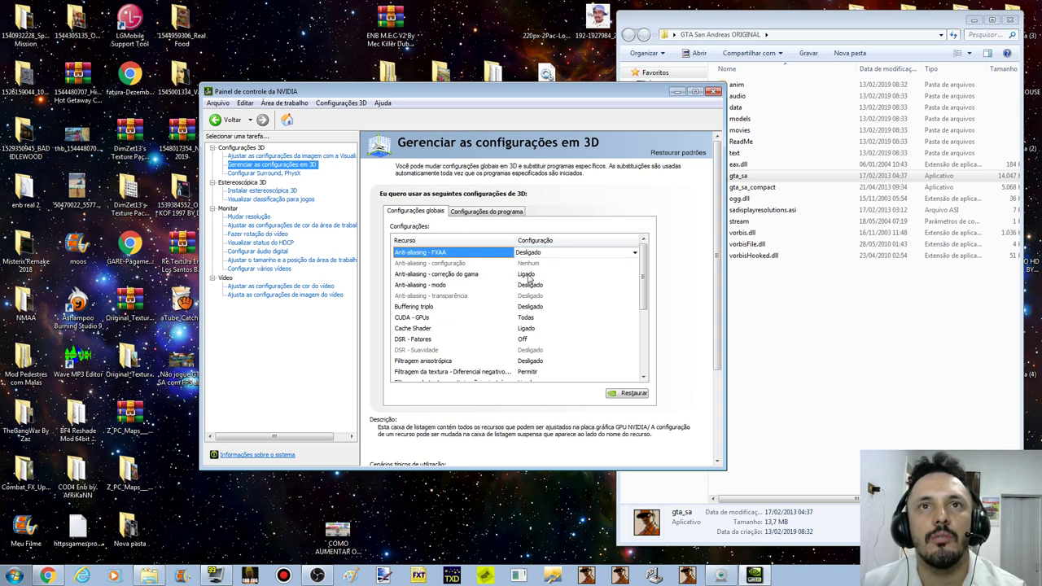
{"action": "left_click", "coordinate": [530, 276]}
{"action": "left_click", "coordinate": [548, 297]}
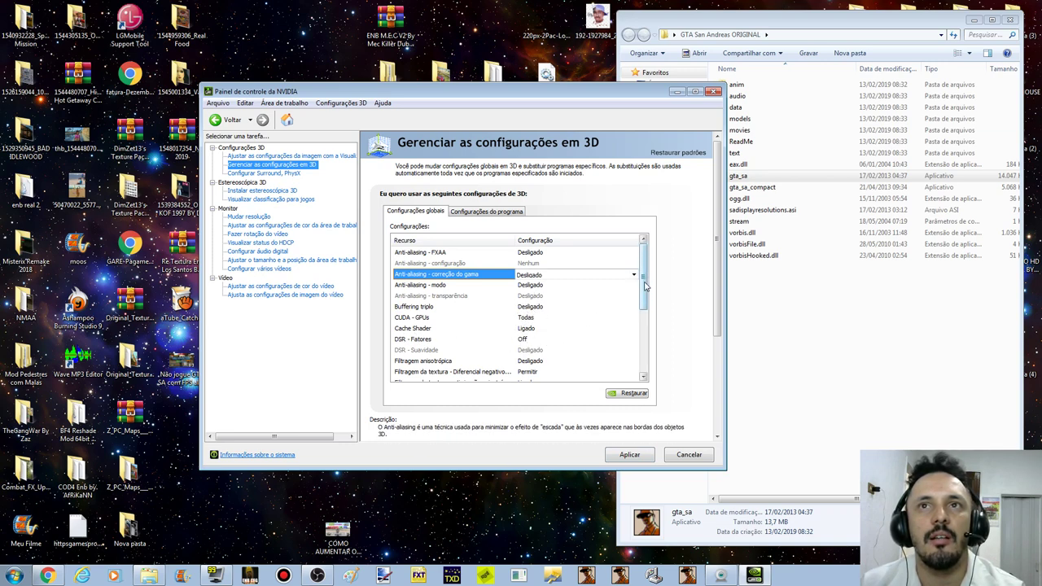
Step: In the global 3D settings, enable every native resolution factor from 1.20x to 4.00x for "DSR - Fatores" and confirm
{"action": "left_click_drag", "start_coordinate": [643, 286], "coordinate": [640, 322]}
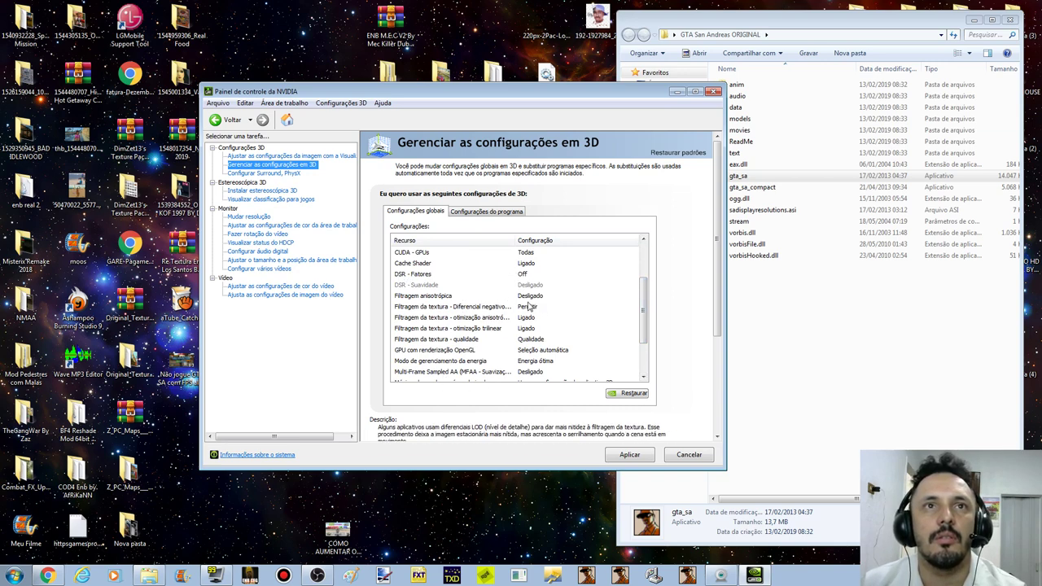
{"action": "left_click", "coordinate": [521, 276]}
{"action": "left_click", "coordinate": [526, 292]}
{"action": "left_click", "coordinate": [527, 301]}
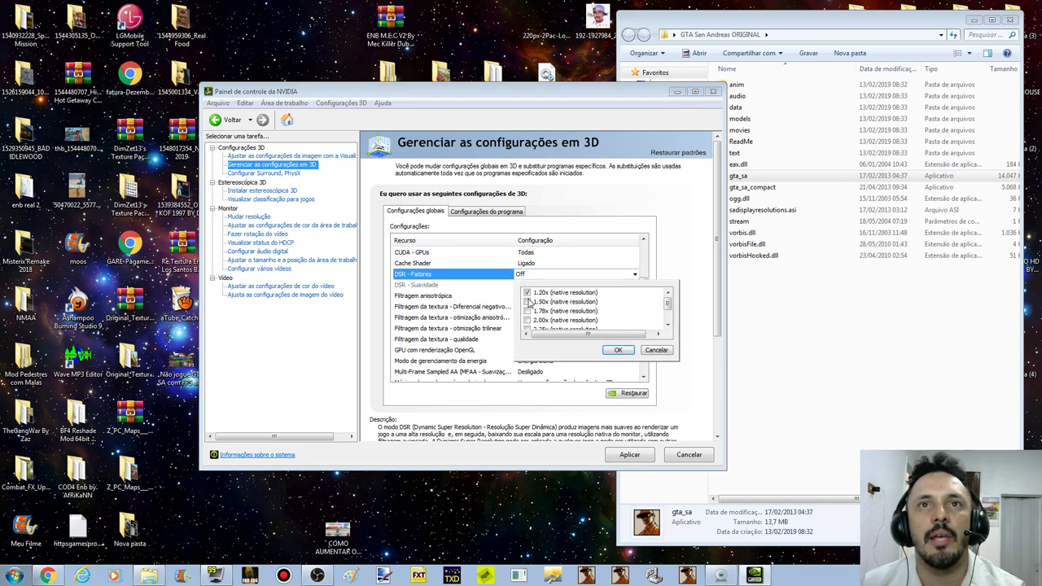
{"action": "left_click", "coordinate": [526, 311]}
{"action": "left_click", "coordinate": [527, 320]}
{"action": "scroll", "coordinate": [525, 320], "scroll_direction": "down", "scroll_amount": 1}
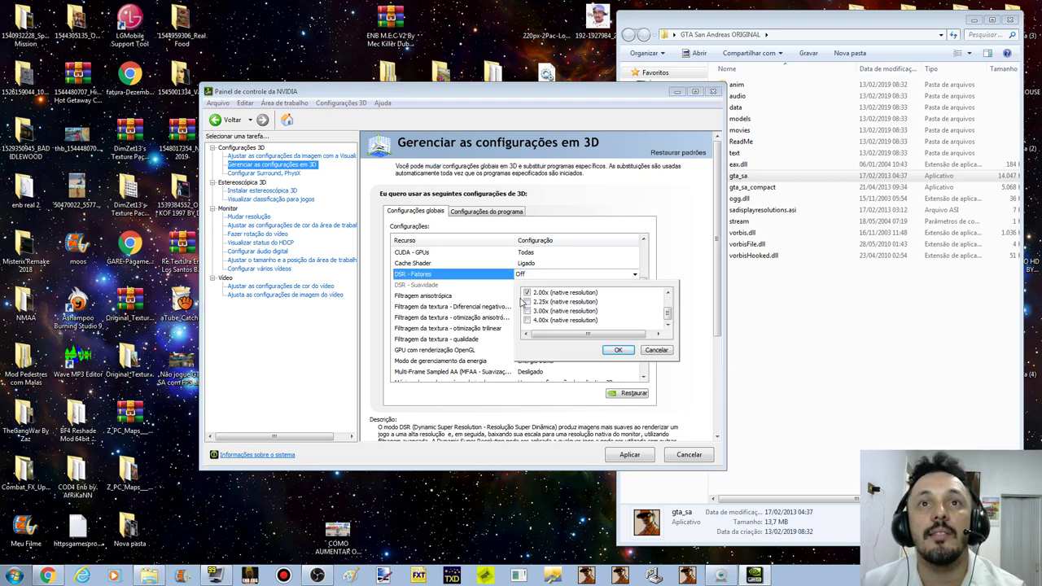
{"action": "left_click", "coordinate": [526, 301]}
{"action": "left_click", "coordinate": [526, 311]}
{"action": "left_click", "coordinate": [527, 320]}
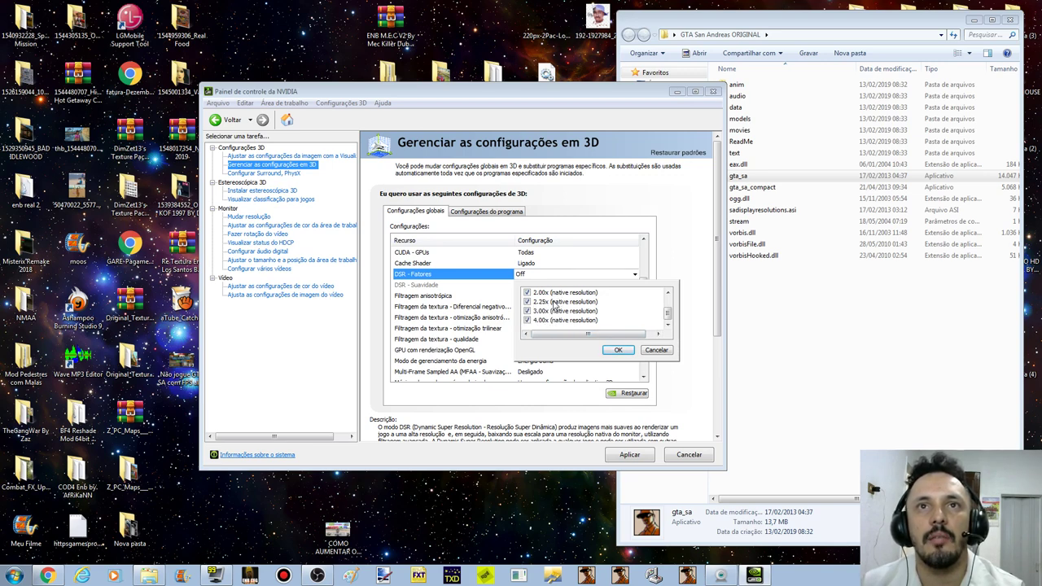
{"action": "left_click", "coordinate": [616, 349]}
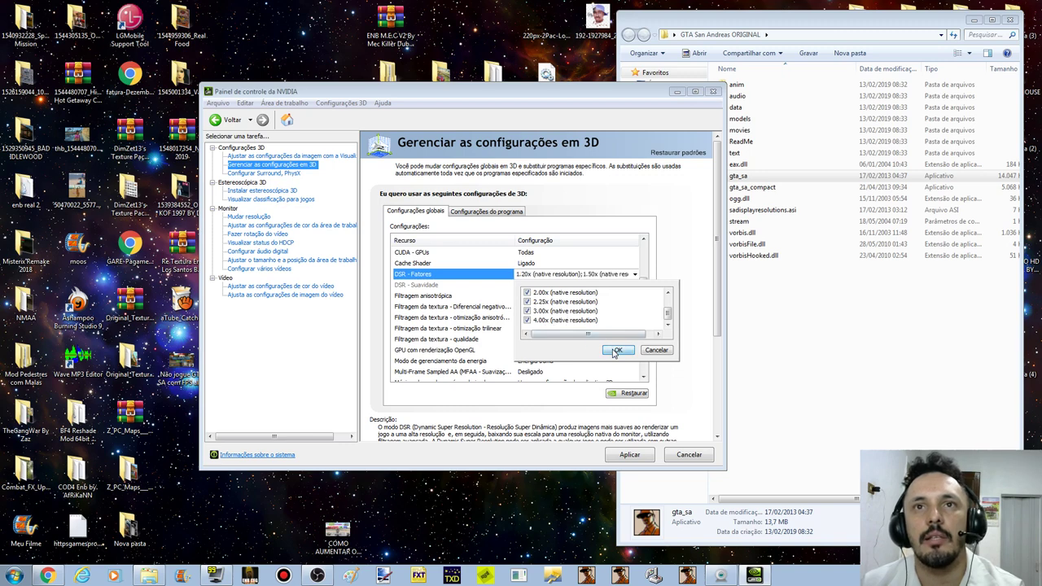
Step: Set "Filtragem da textura - qualidade" to Alto desempenho in the global 3D settings
{"action": "scroll", "coordinate": [642, 319], "scroll_direction": "down", "scroll_amount": 1}
{"action": "scroll", "coordinate": [643, 319], "scroll_direction": "down", "scroll_amount": 1}
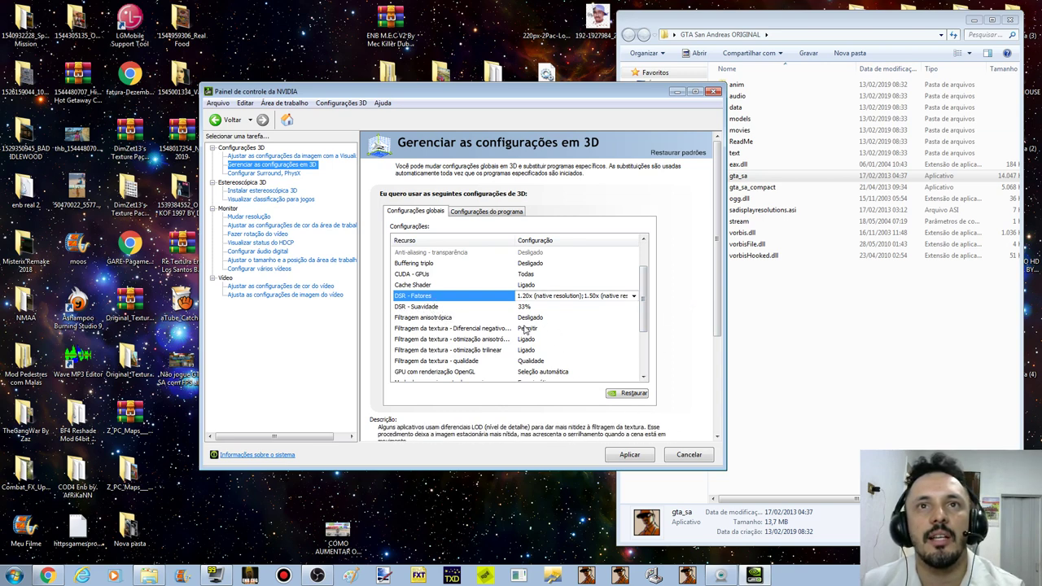
{"action": "scroll", "coordinate": [642, 313], "scroll_direction": "down", "scroll_amount": 3}
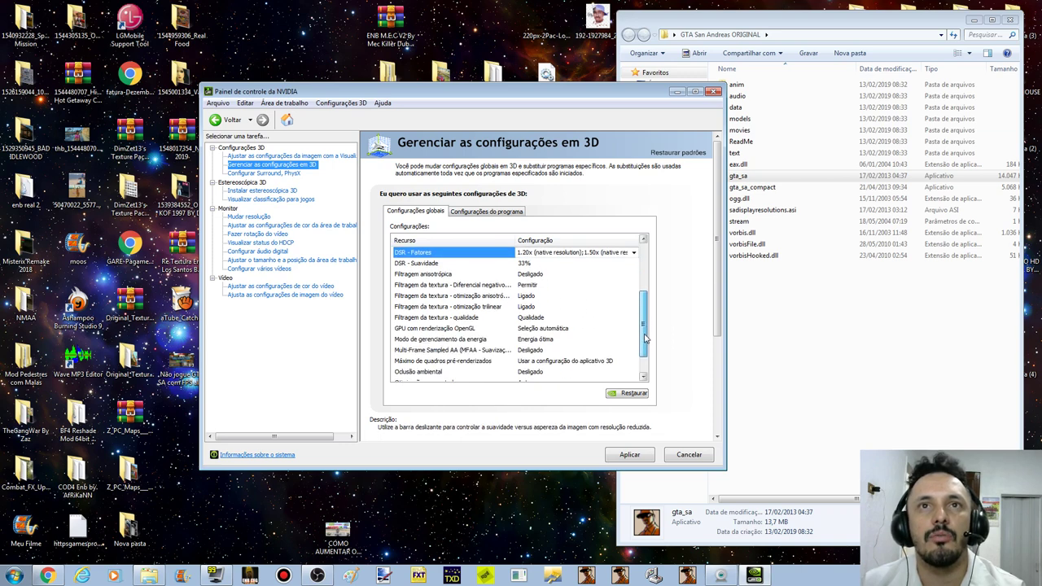
{"action": "scroll", "coordinate": [718, 287], "scroll_direction": "down", "scroll_amount": 1}
{"action": "scroll", "coordinate": [718, 287], "scroll_direction": "down", "scroll_amount": 3}
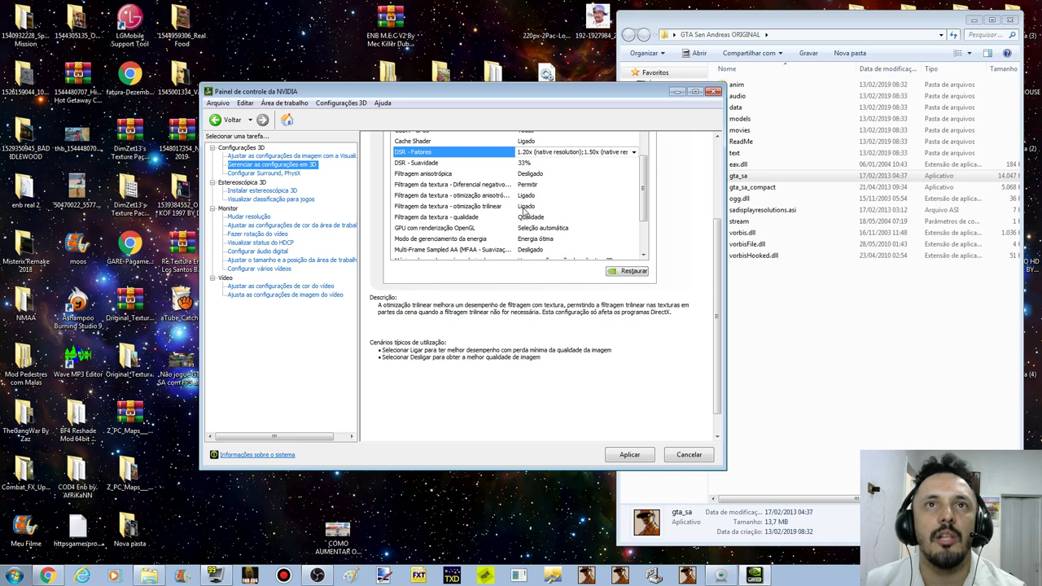
{"action": "mouse_move", "coordinate": [460, 217]}
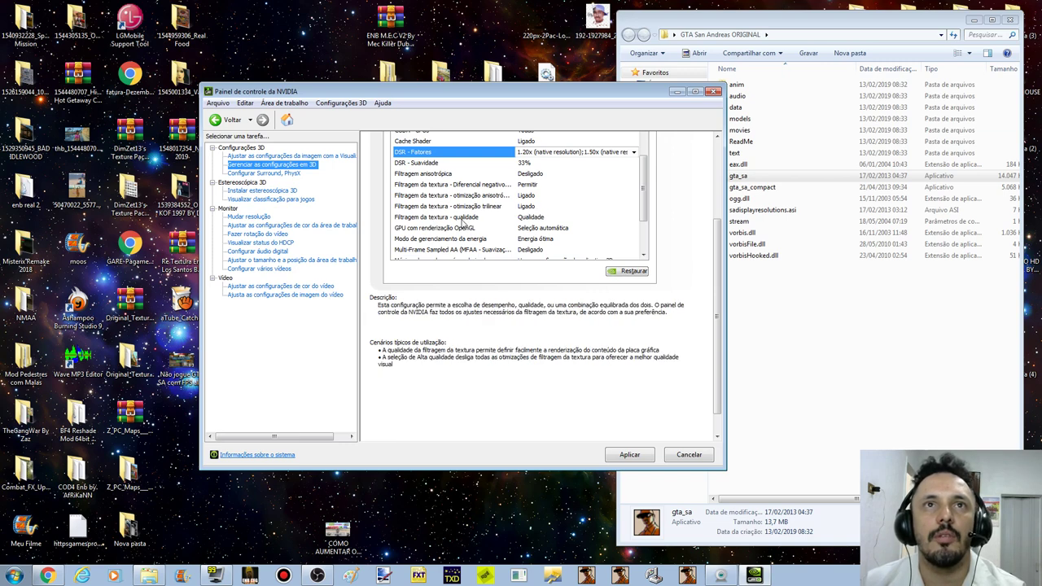
{"action": "left_click", "coordinate": [529, 217]}
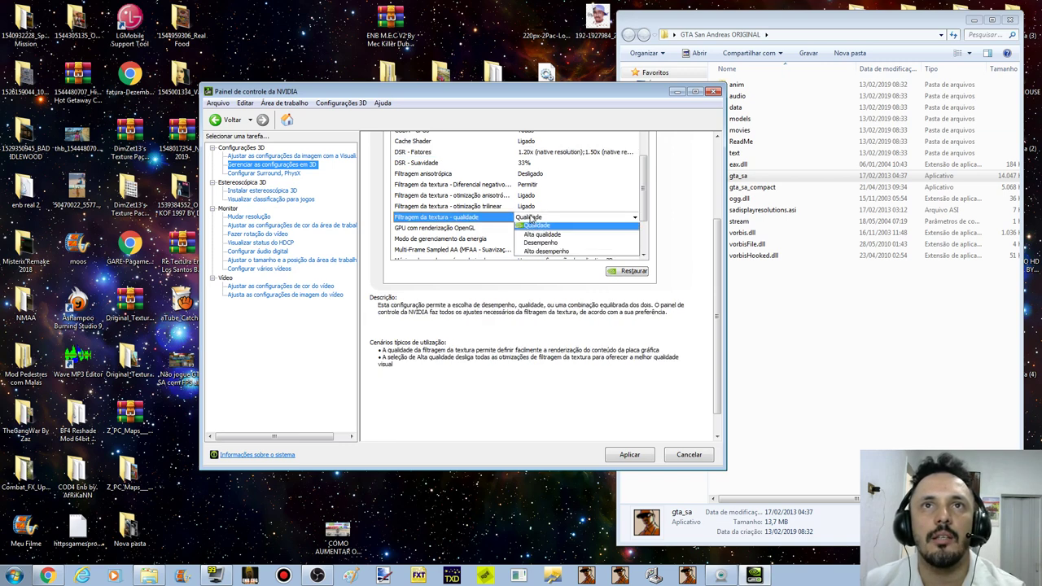
{"action": "left_click", "coordinate": [542, 254]}
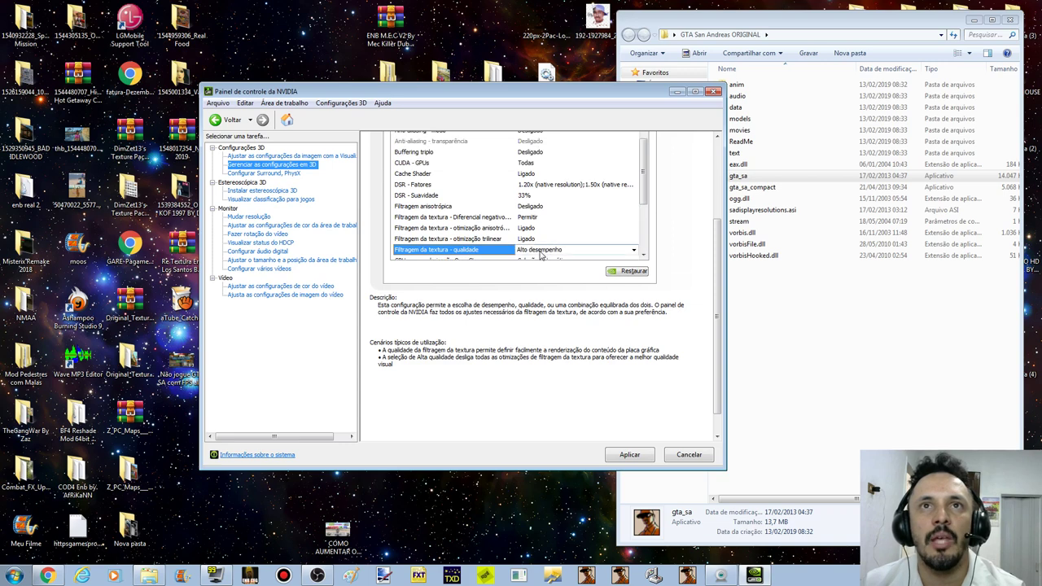
Step: Set "Modo de gerenciamento da energia" to "Preferência por desempenho máximo"
{"action": "scroll", "coordinate": [584, 163], "scroll_direction": "down", "scroll_amount": 2}
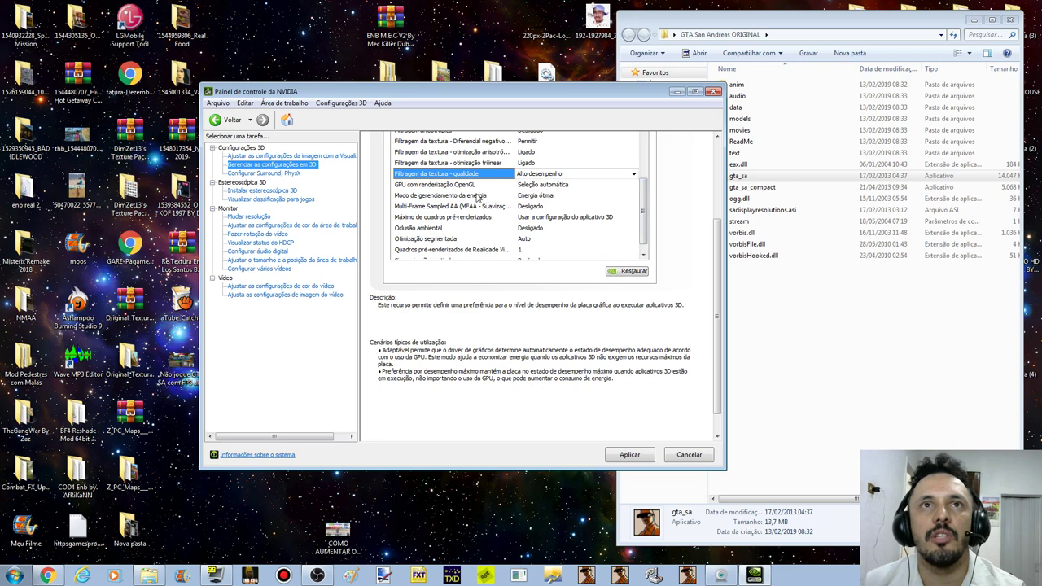
{"action": "left_click", "coordinate": [551, 196]}
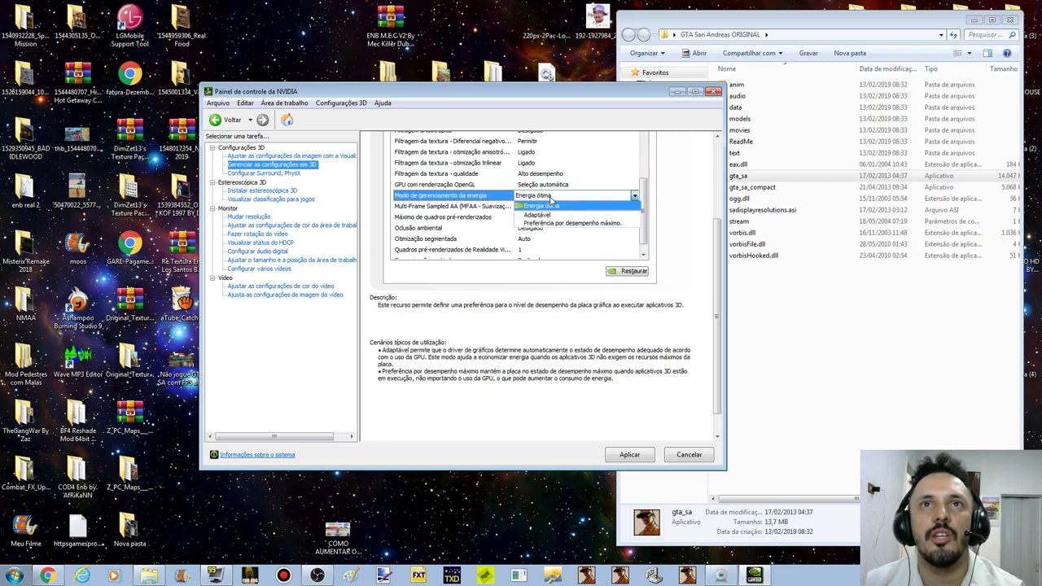
{"action": "left_click", "coordinate": [580, 228]}
{"action": "scroll", "coordinate": [581, 228], "scroll_direction": "up", "scroll_amount": 2}
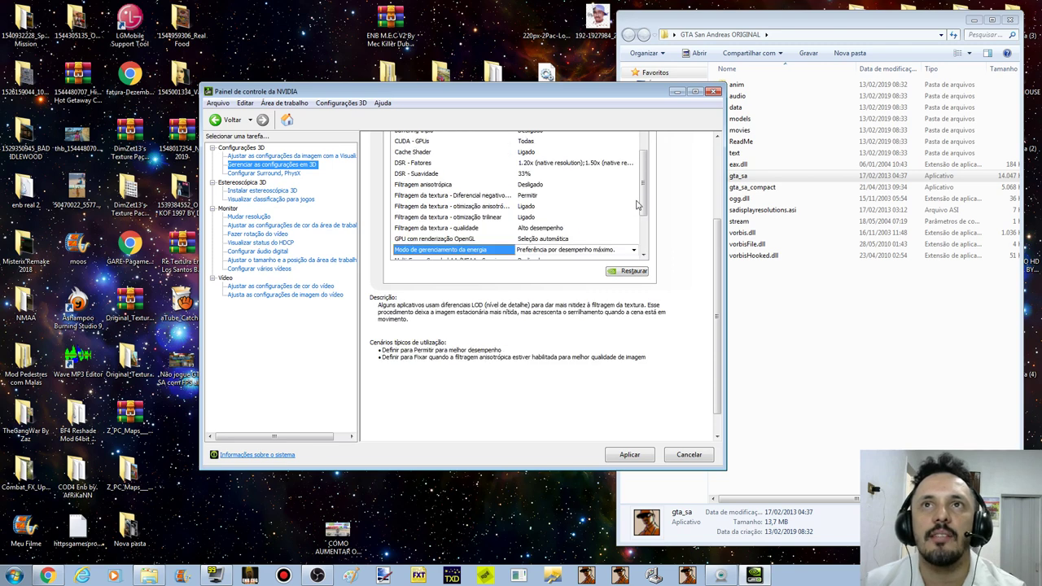
Step: Set the virtual reality pre-rendered frames option to "Usar a configuração do aplicativo 3D"
{"action": "scroll", "coordinate": [646, 242], "scroll_direction": "down", "scroll_amount": 2}
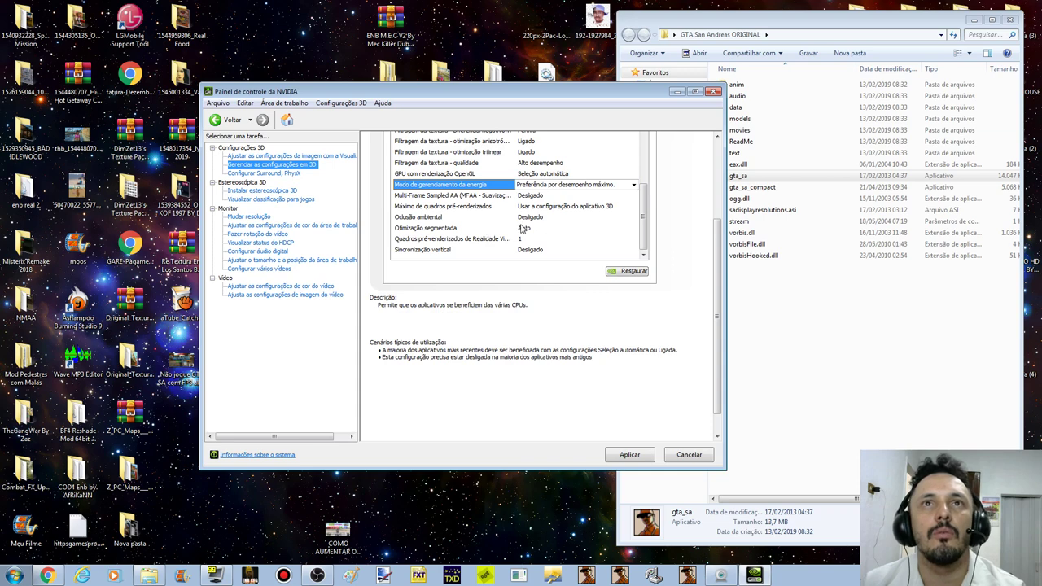
{"action": "left_click", "coordinate": [525, 239]}
{"action": "left_click", "coordinate": [538, 259]}
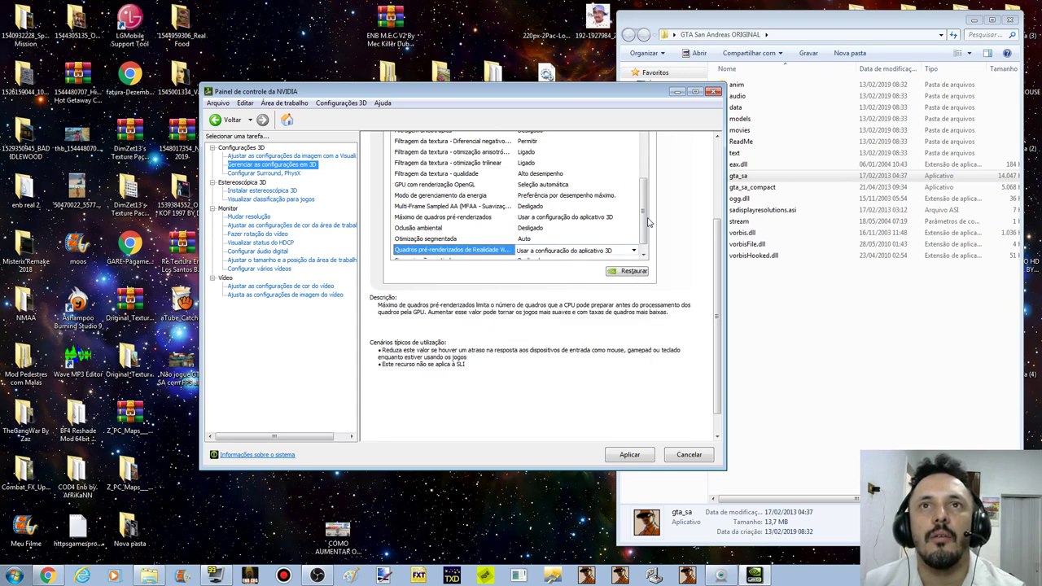
Step: Set "Sincronização vertical" to Desligado and apply the global 3D settings
{"action": "scroll", "coordinate": [569, 244], "scroll_direction": "down", "scroll_amount": 1}
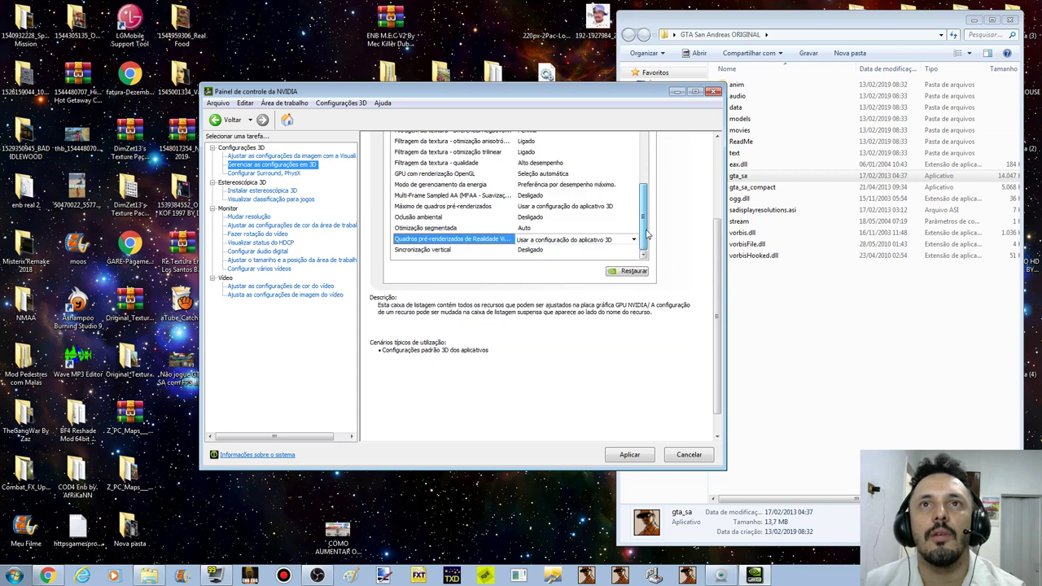
{"action": "left_click", "coordinate": [527, 251]}
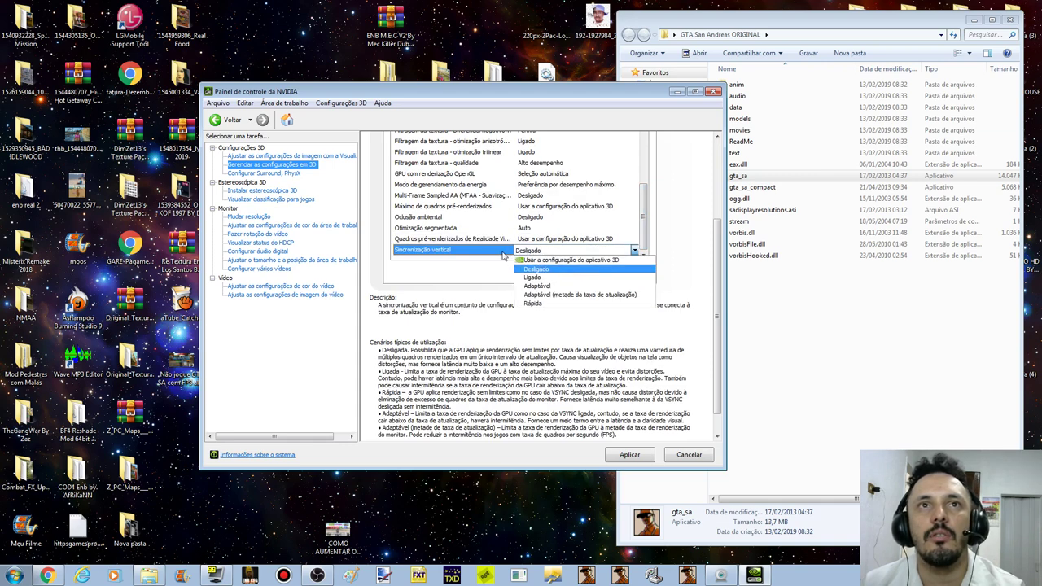
{"action": "left_click", "coordinate": [540, 271]}
{"action": "left_click", "coordinate": [547, 252]}
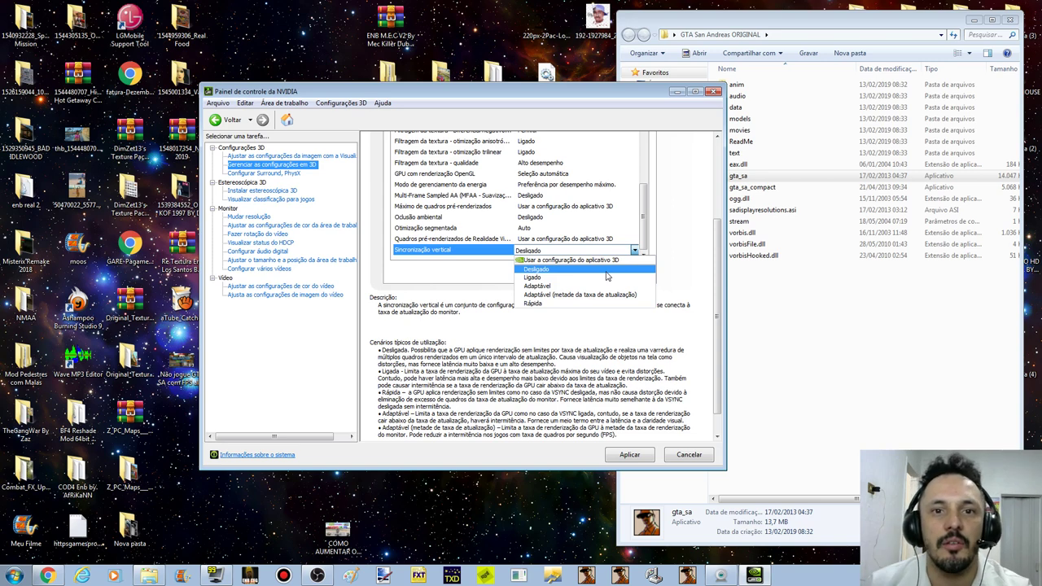
{"action": "left_click", "coordinate": [536, 270]}
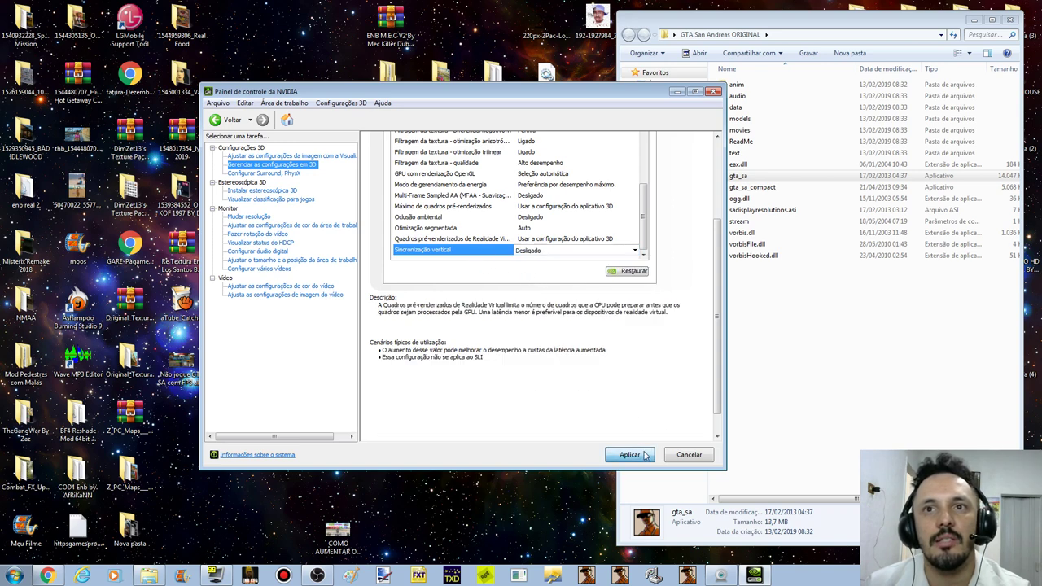
{"action": "left_click", "coordinate": [629, 455]}
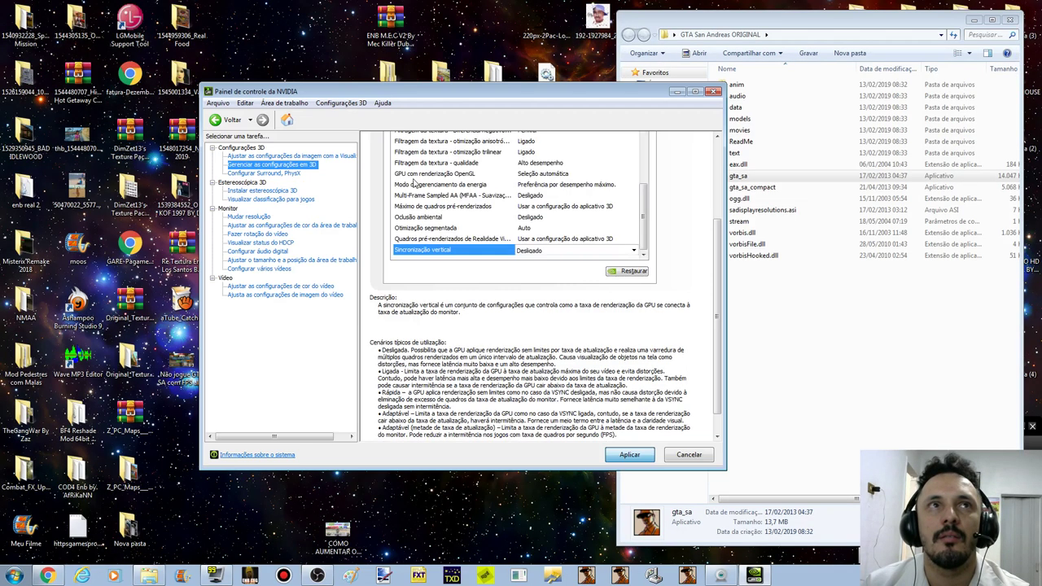
Step: Close the NVIDIA control panel and launch gta_sa from the "GTA San Andreas ORIGINAL" folder
{"action": "left_click", "coordinate": [714, 92]}
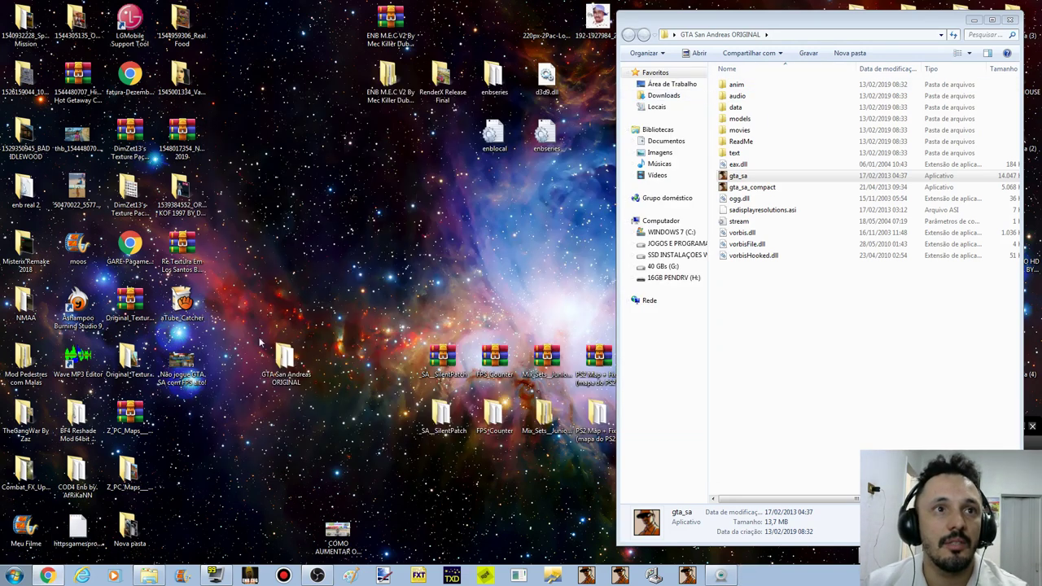
{"action": "double_click", "coordinate": [786, 179]}
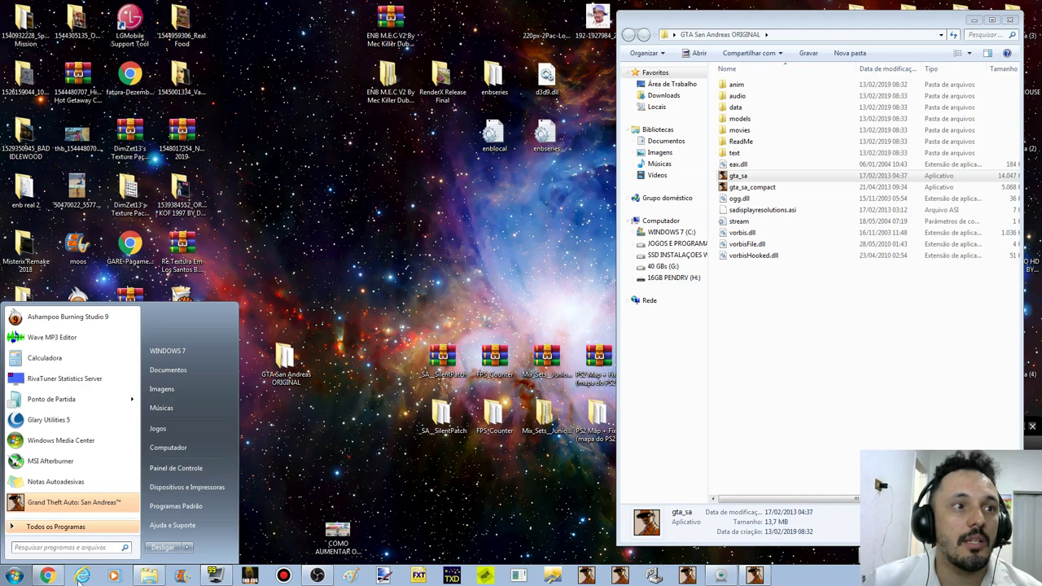
Step: Switch to the browser, review the article's "Configurações gráficas do jogo" advice on Low quality, anti-aliasing and resolution, and return to the running game
{"action": "left_click", "coordinate": [48, 576]}
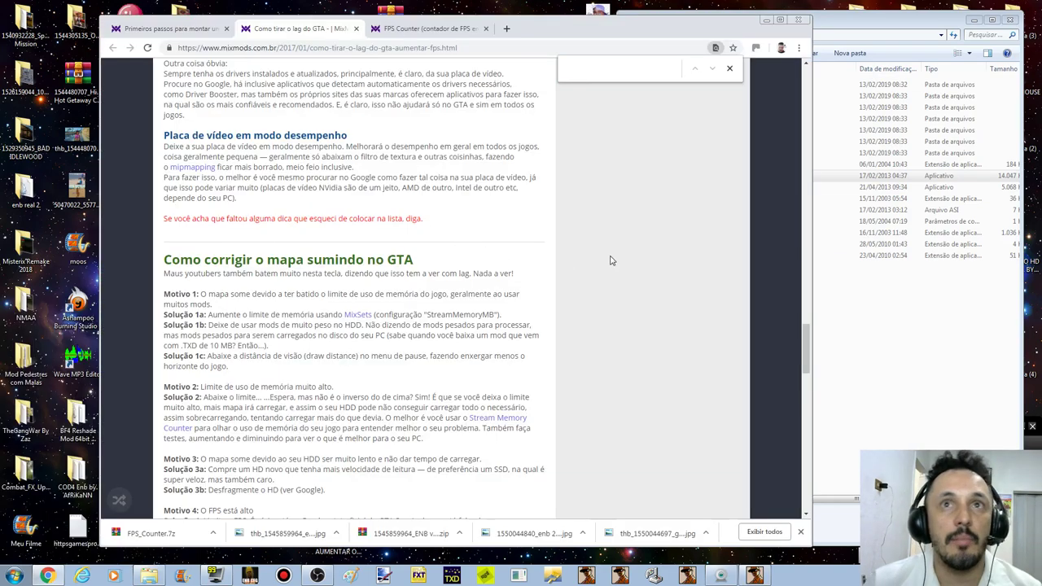
{"action": "scroll", "coordinate": [643, 277], "scroll_direction": "up", "scroll_amount": 5}
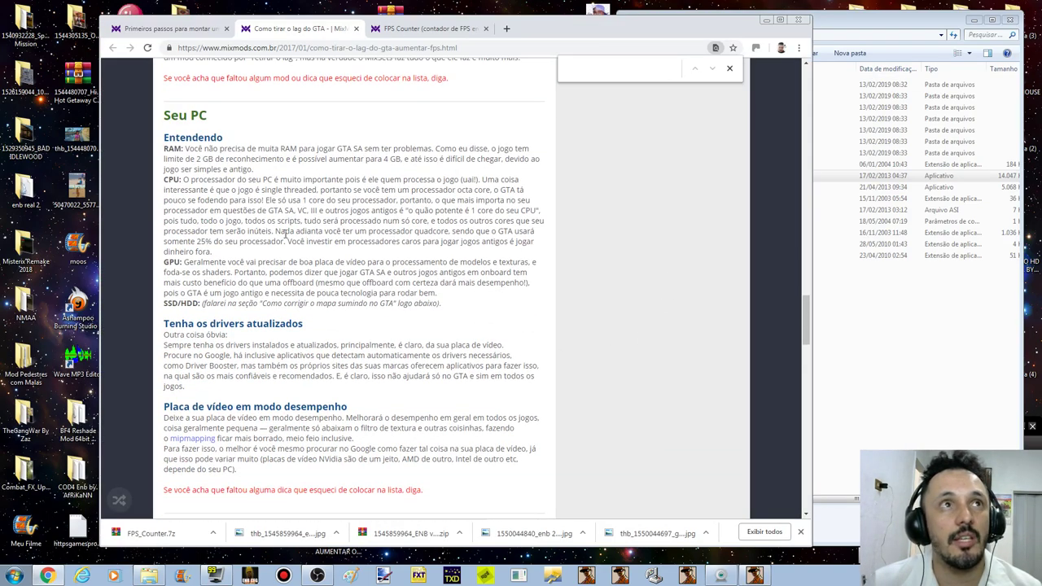
{"action": "scroll", "coordinate": [612, 304], "scroll_direction": "up", "scroll_amount": 3}
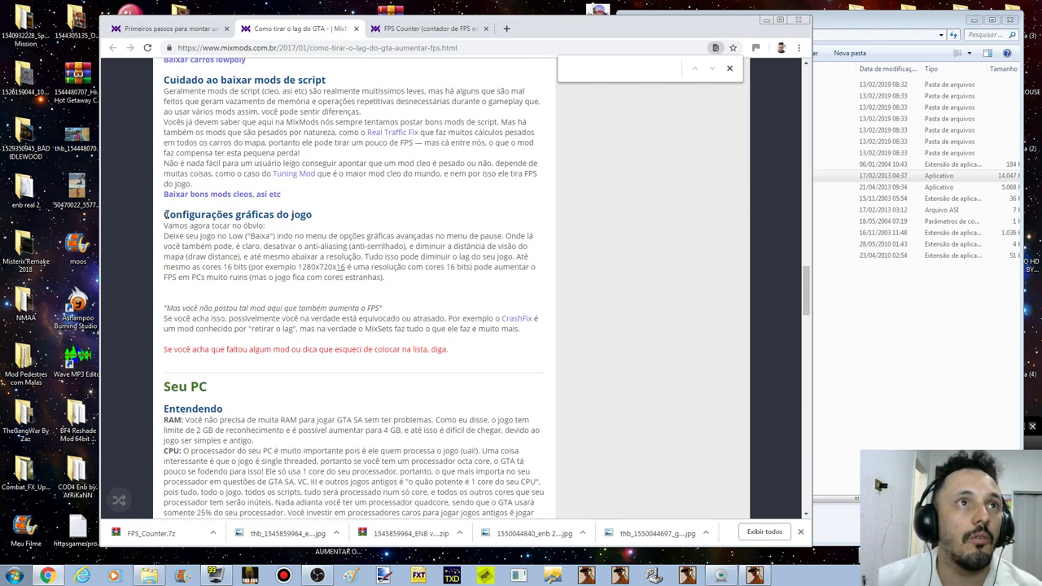
{"action": "left_click_drag", "start_coordinate": [166, 214], "coordinate": [379, 218]}
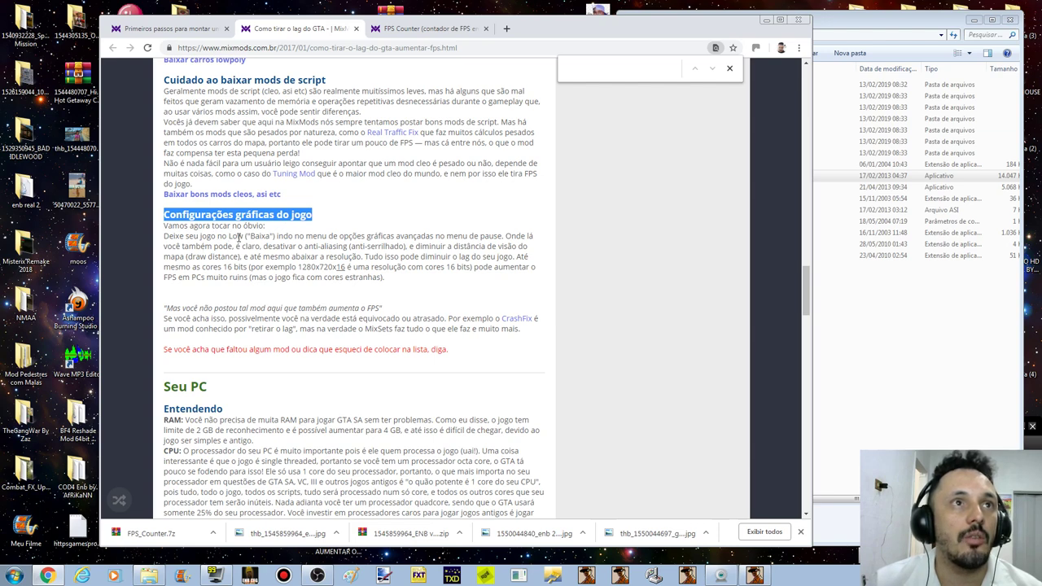
{"action": "left_click", "coordinate": [195, 238]}
{"action": "double_click", "coordinate": [236, 236]}
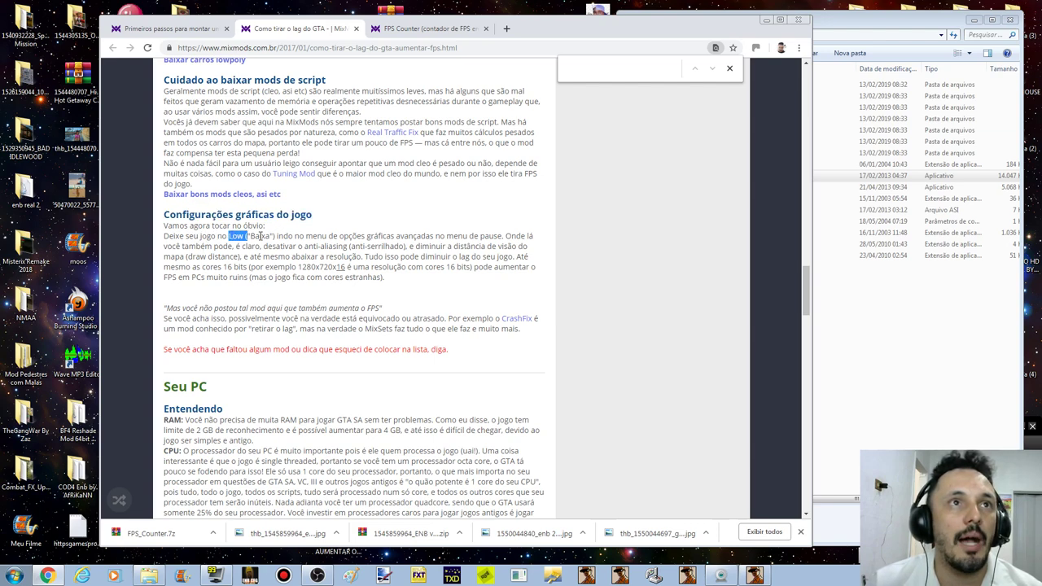
{"action": "left_click_drag", "start_coordinate": [259, 236], "coordinate": [271, 236]}
{"action": "left_click", "coordinate": [359, 246]}
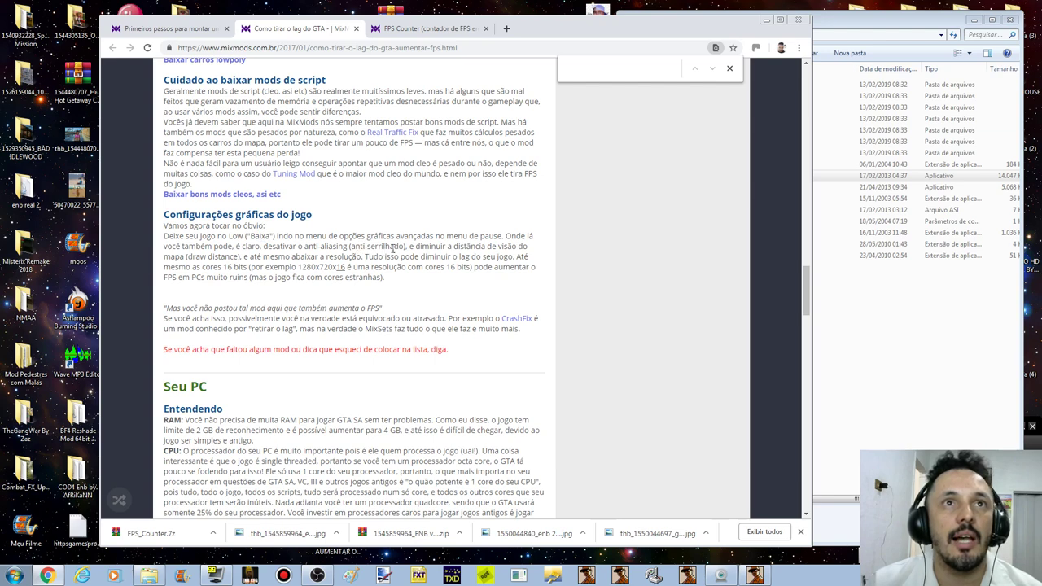
{"action": "left_click_drag", "start_coordinate": [307, 268], "coordinate": [328, 268]}
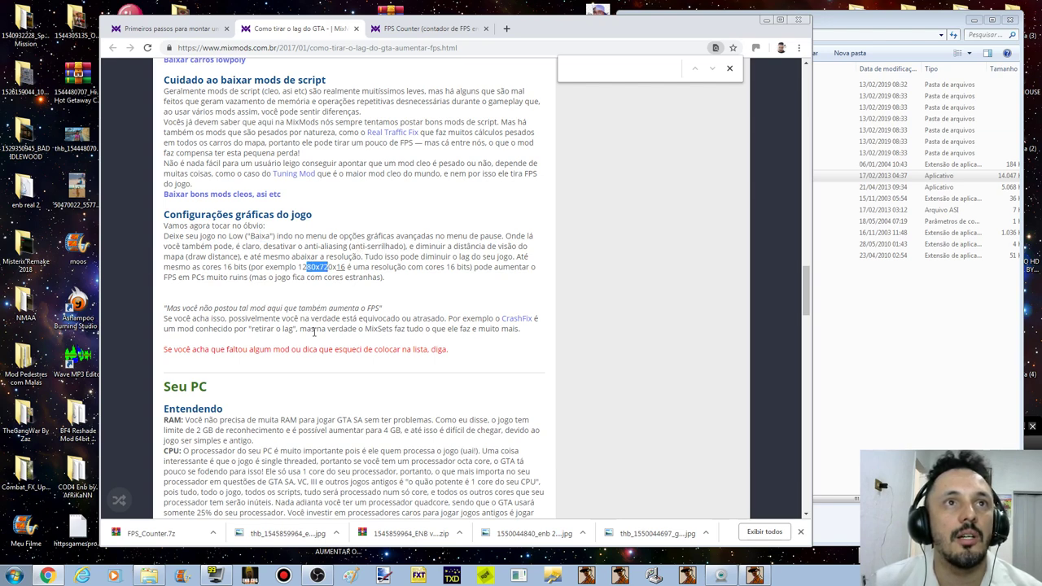
{"action": "left_click", "coordinate": [756, 576]}
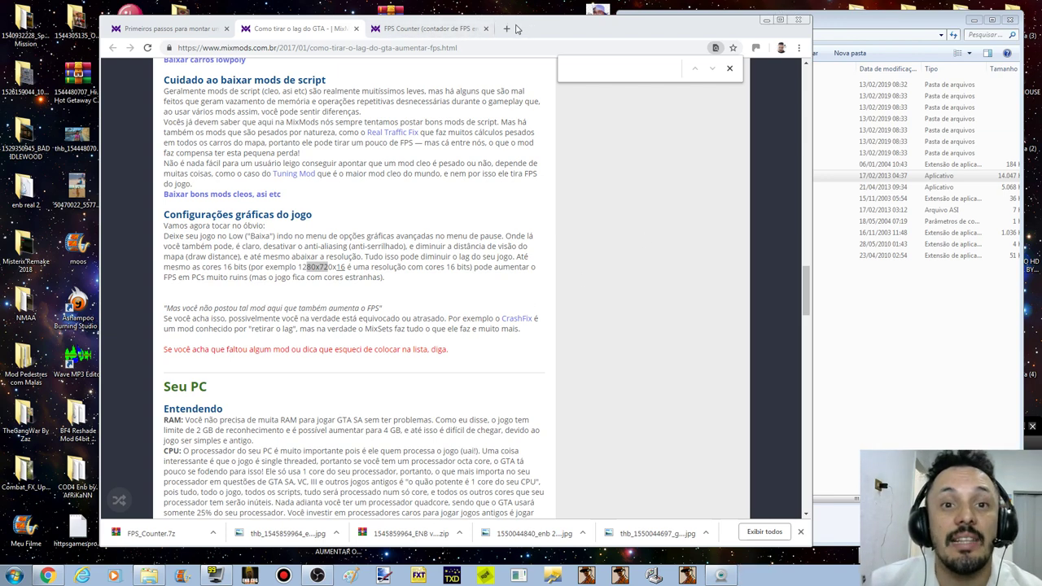
Step: View the MixMods FPS Counter page and briefly check the overlay settings in Fraps
{"action": "left_click", "coordinate": [422, 29]}
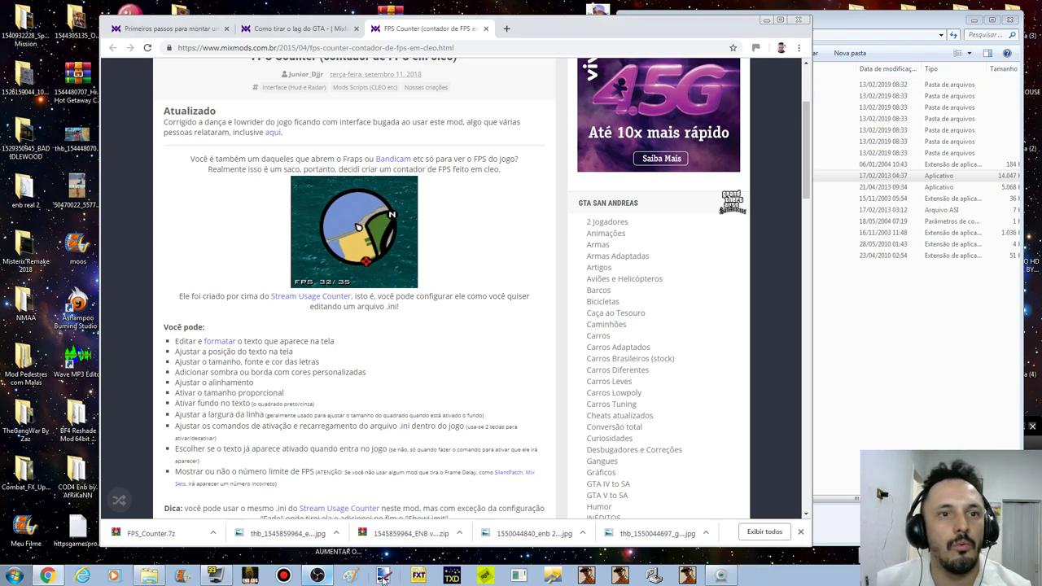
{"action": "left_click", "coordinate": [217, 576]}
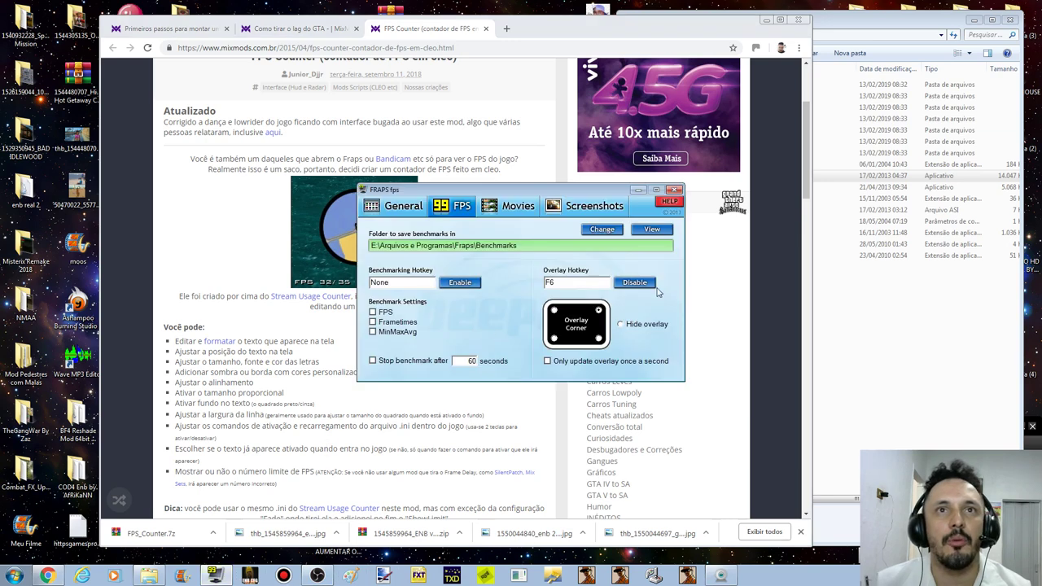
{"action": "left_click", "coordinate": [638, 190]}
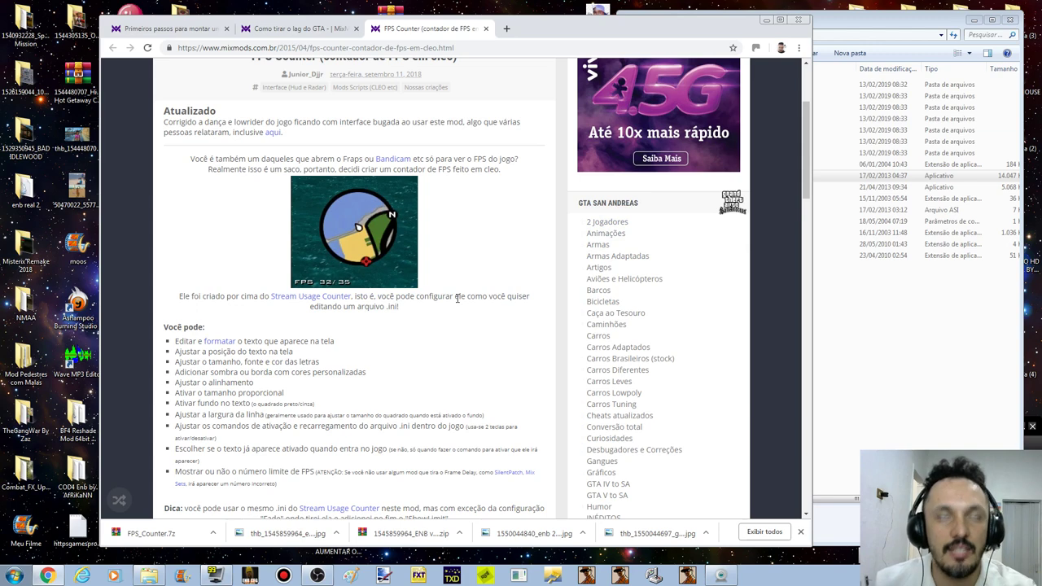
{"action": "scroll", "coordinate": [366, 252], "scroll_direction": "up", "scroll_amount": 2}
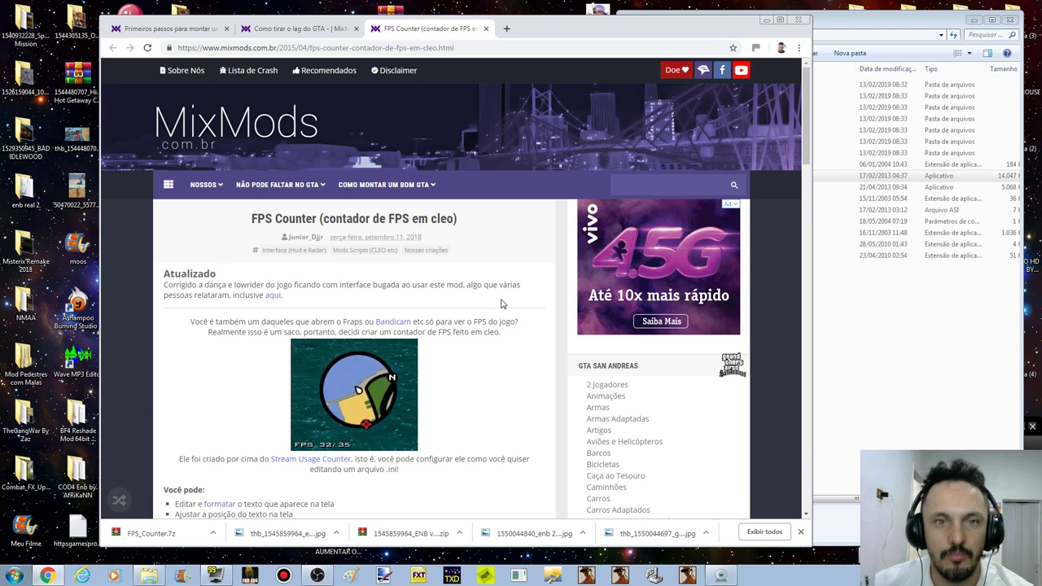
Step: Bring up the "GTA San Andreas ORIGINAL" folder and look over its original game files
{"action": "left_click", "coordinate": [899, 376]}
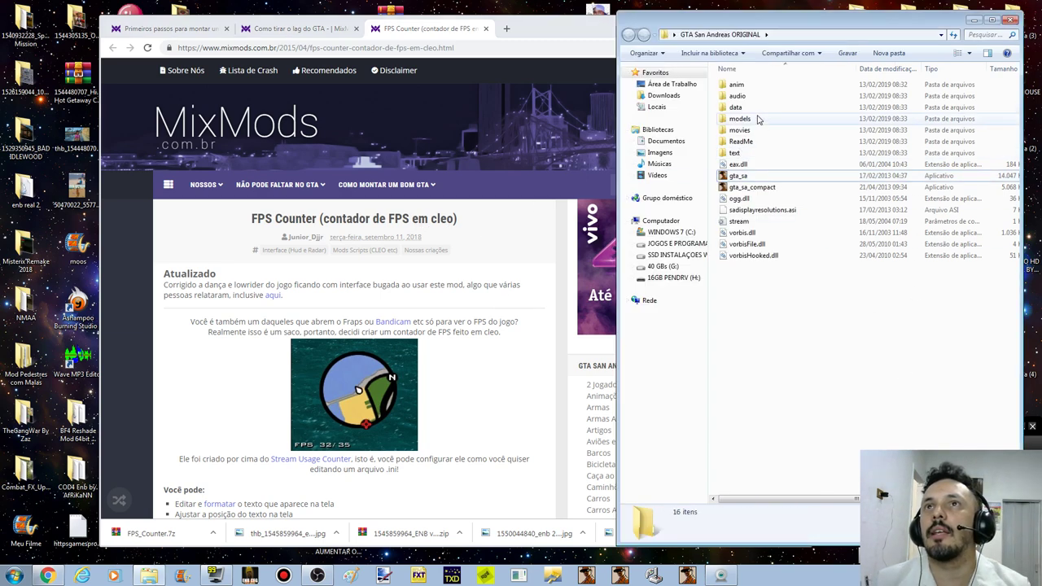
{"action": "left_click_drag", "start_coordinate": [777, 87], "coordinate": [783, 248]}
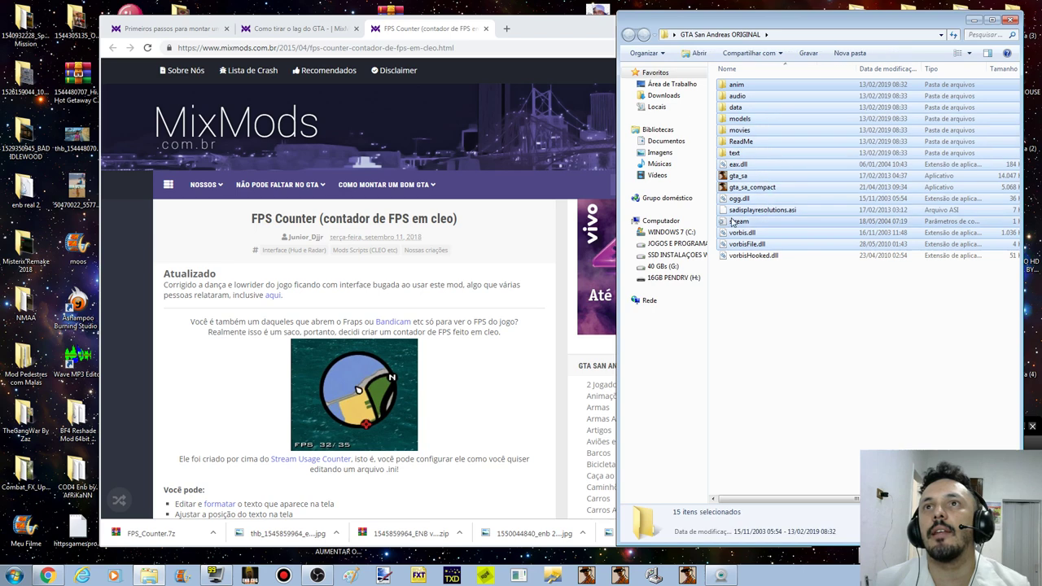
{"action": "left_click", "coordinate": [785, 327]}
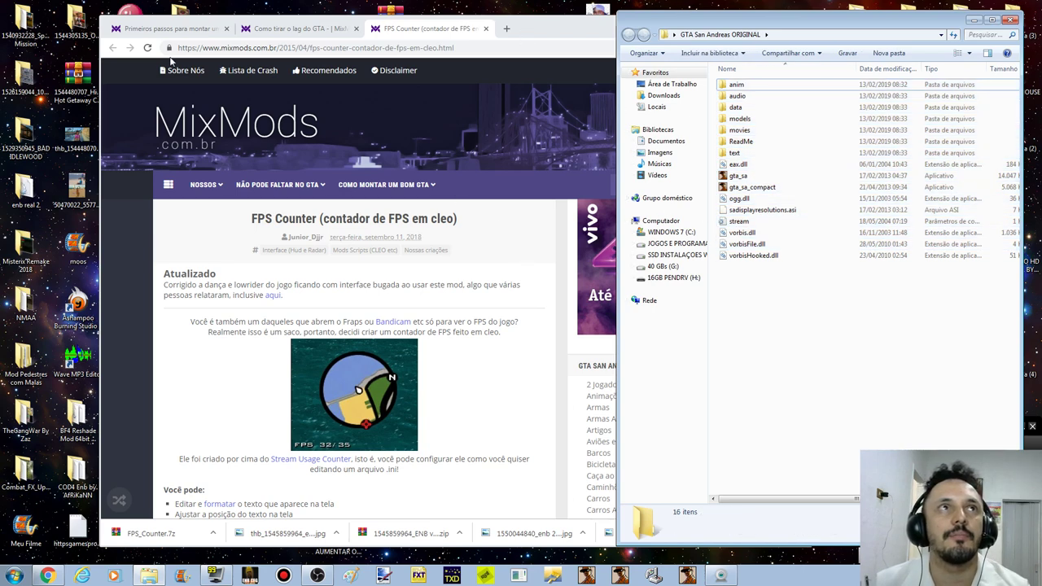
Step: Return to the "Primeiros passos" article, search MixMods for "cleo" and open the Livraria CLEO 4.3.23 beta page
{"action": "left_click", "coordinate": [171, 29]}
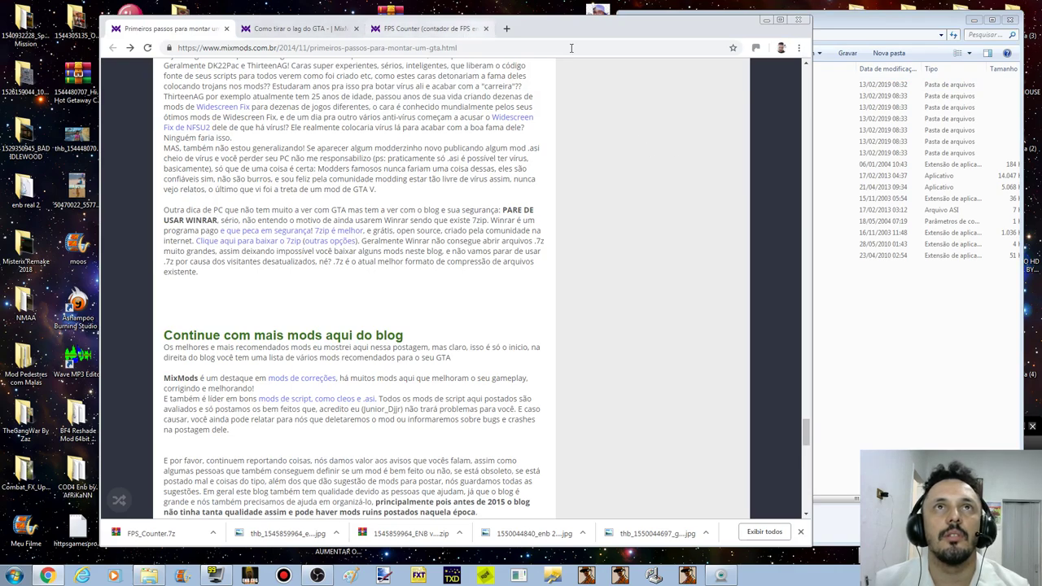
{"action": "scroll", "coordinate": [616, 213], "scroll_direction": "up", "scroll_amount": 10}
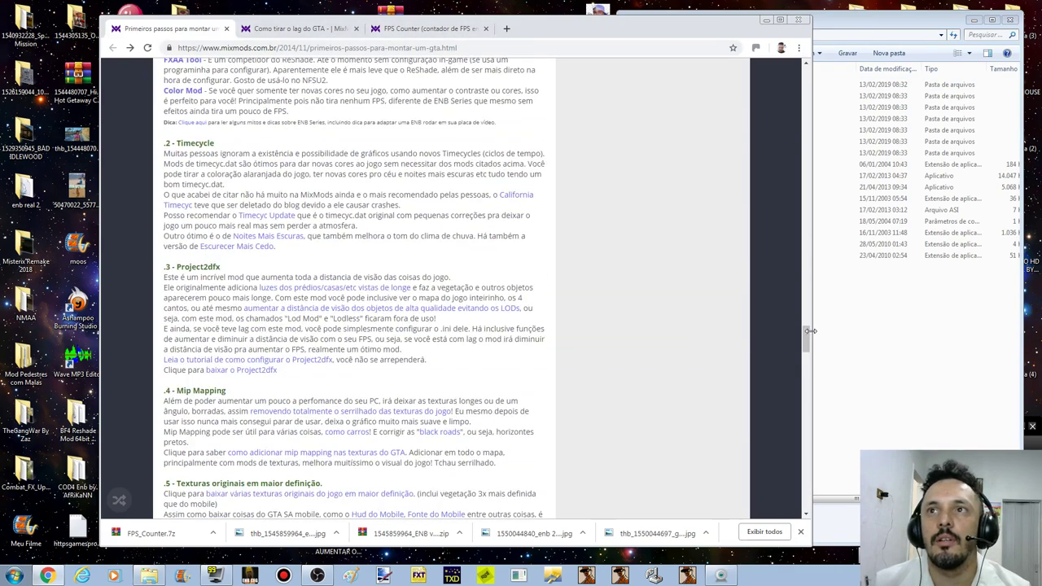
{"action": "scroll", "coordinate": [804, 275], "scroll_direction": "up", "scroll_amount": 3}
{"action": "left_click_drag", "start_coordinate": [804, 300], "coordinate": [804, 77]}
{"action": "left_click", "coordinate": [678, 186]}
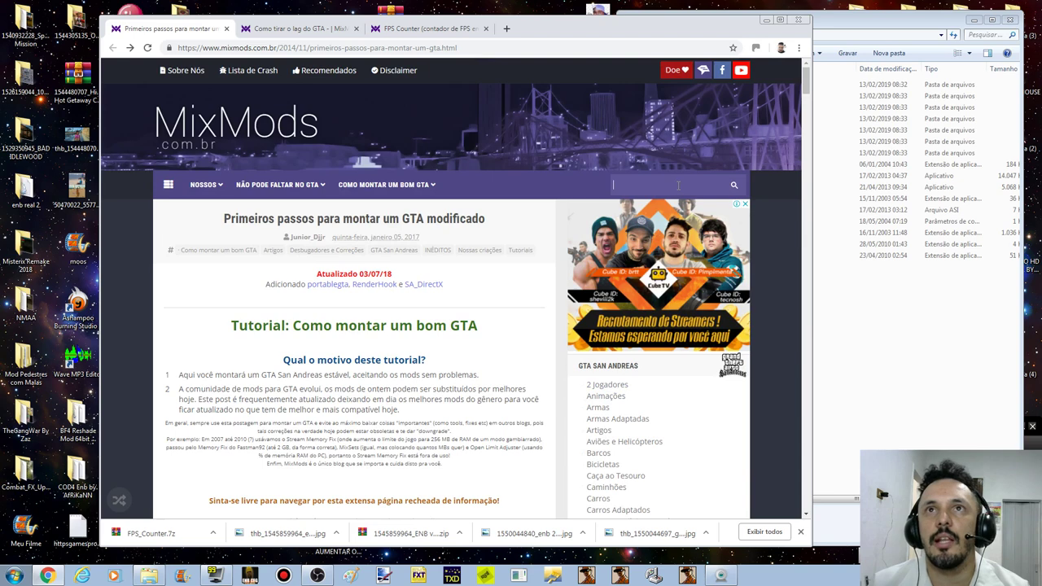
{"action": "type", "text": "cleo"}
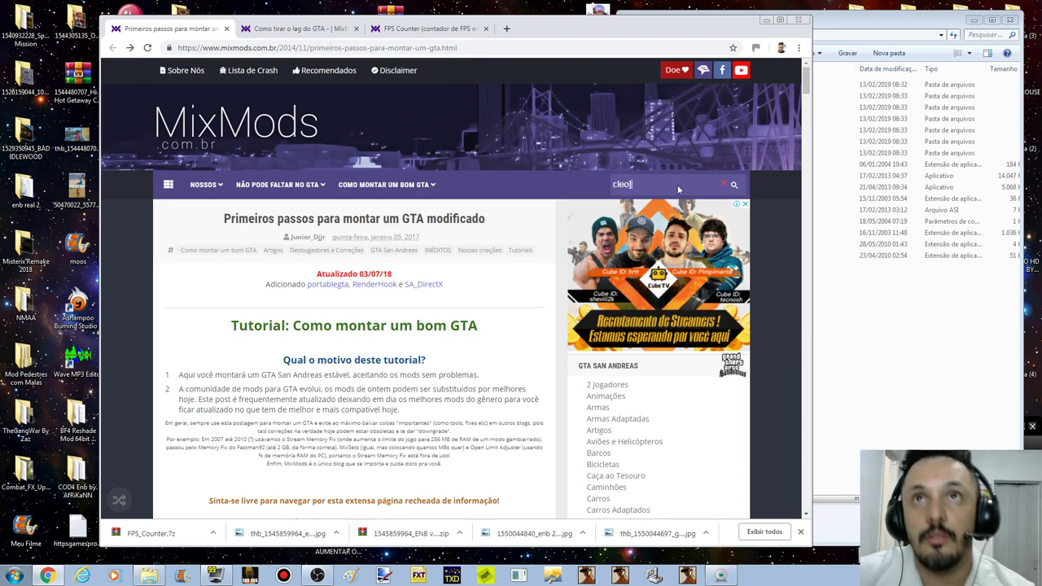
{"action": "key", "text": "Return"}
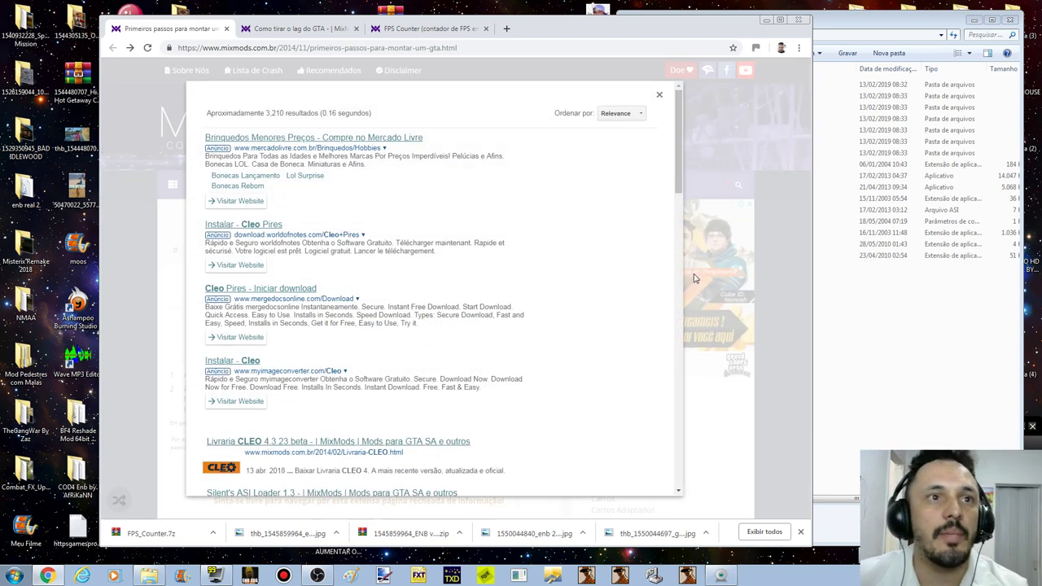
{"action": "left_click", "coordinate": [399, 442]}
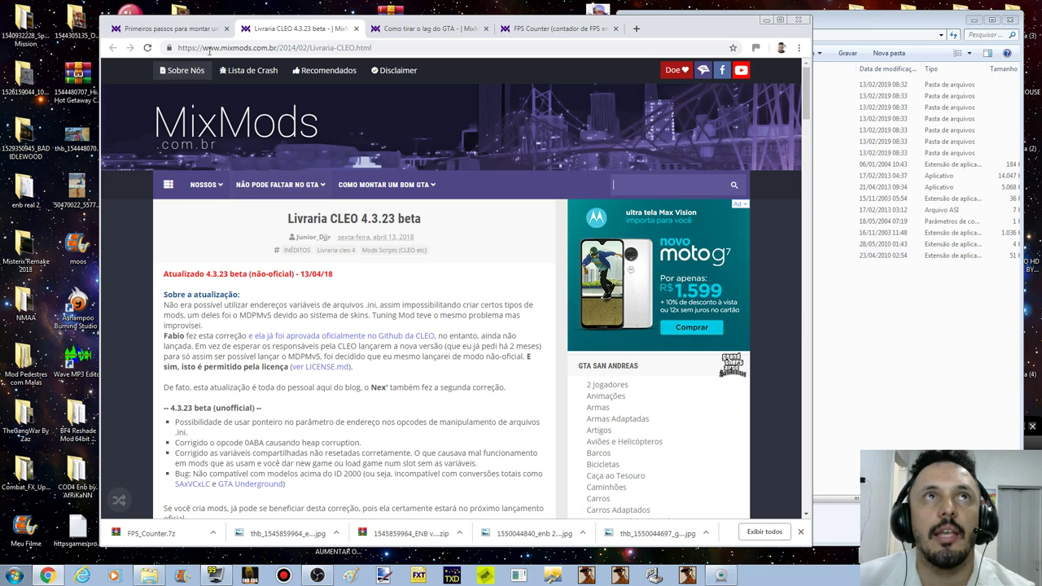
Step: Look through the remaining "cleo" search results down to the end of the results page
{"action": "left_click", "coordinate": [196, 30]}
{"action": "scroll", "coordinate": [433, 297], "scroll_direction": "down", "scroll_amount": 12}
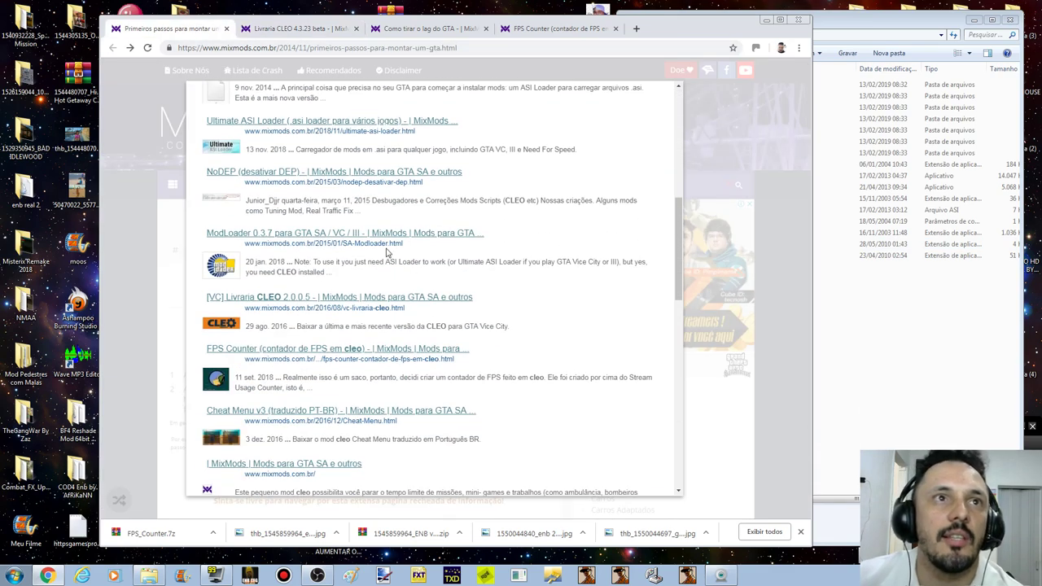
{"action": "scroll", "coordinate": [343, 300], "scroll_direction": "down", "scroll_amount": 10}
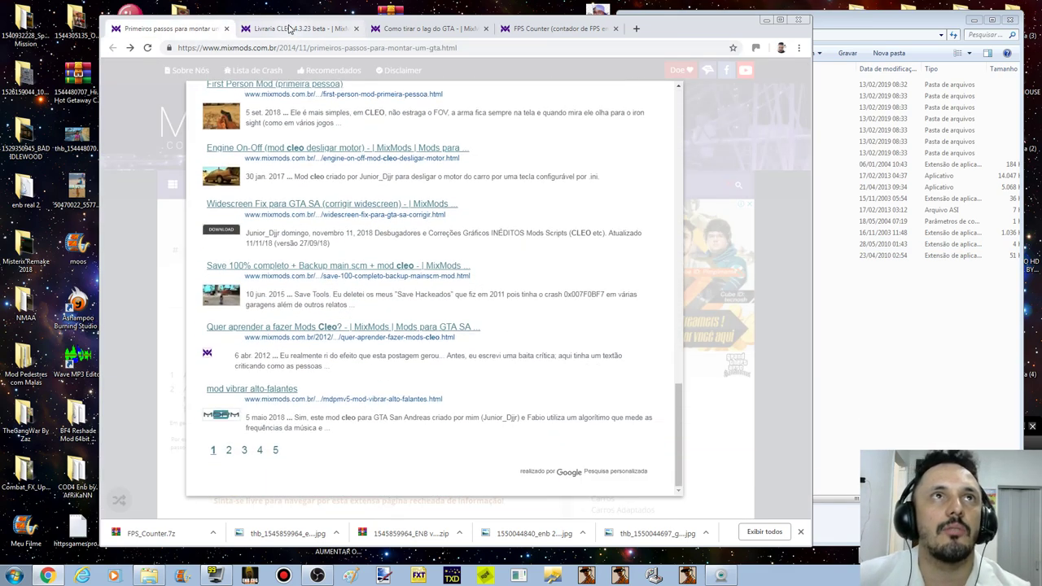
Step: Review the Livraria CLEO page's update notes, its unofficial beta and official download options, and the installation instructions
{"action": "left_click", "coordinate": [289, 28]}
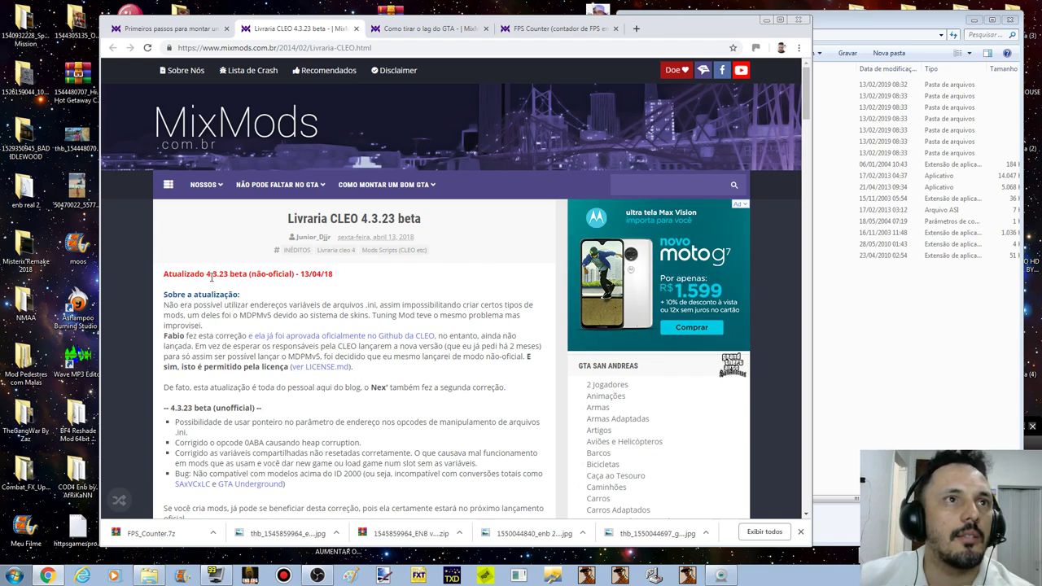
{"action": "scroll", "coordinate": [525, 377], "scroll_direction": "down", "scroll_amount": 8}
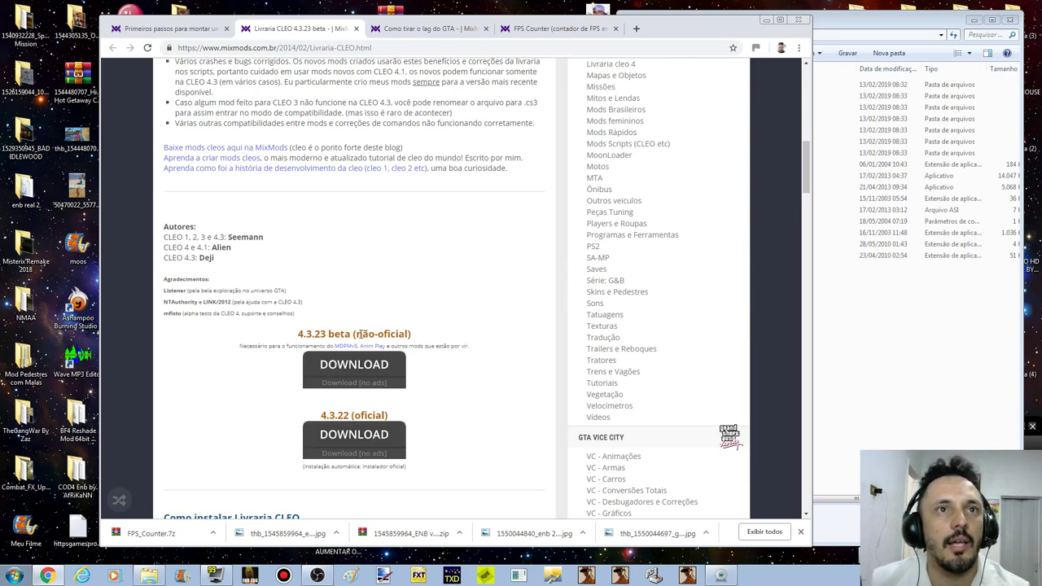
{"action": "left_click_drag", "start_coordinate": [411, 333], "coordinate": [370, 336]}
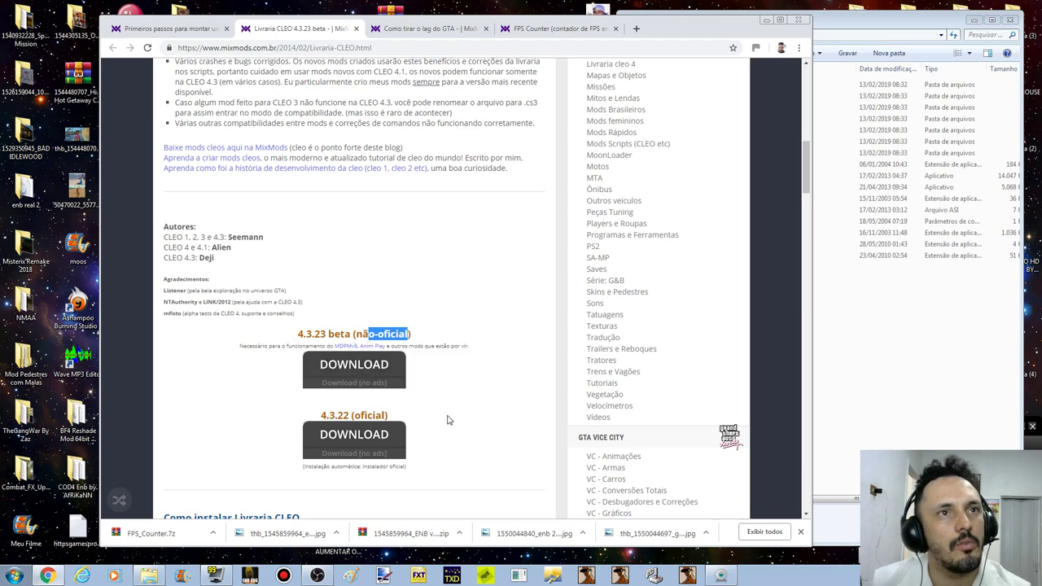
{"action": "scroll", "coordinate": [461, 381], "scroll_direction": "up", "scroll_amount": 8}
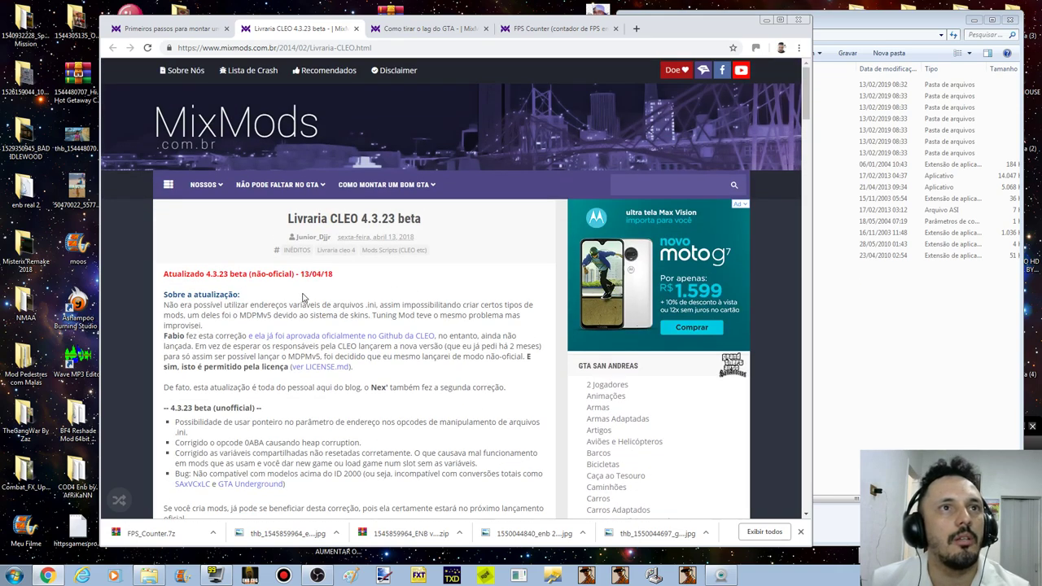
{"action": "scroll", "coordinate": [447, 440], "scroll_direction": "down", "scroll_amount": 4}
{"action": "scroll", "coordinate": [447, 440], "scroll_direction": "down", "scroll_amount": 6}
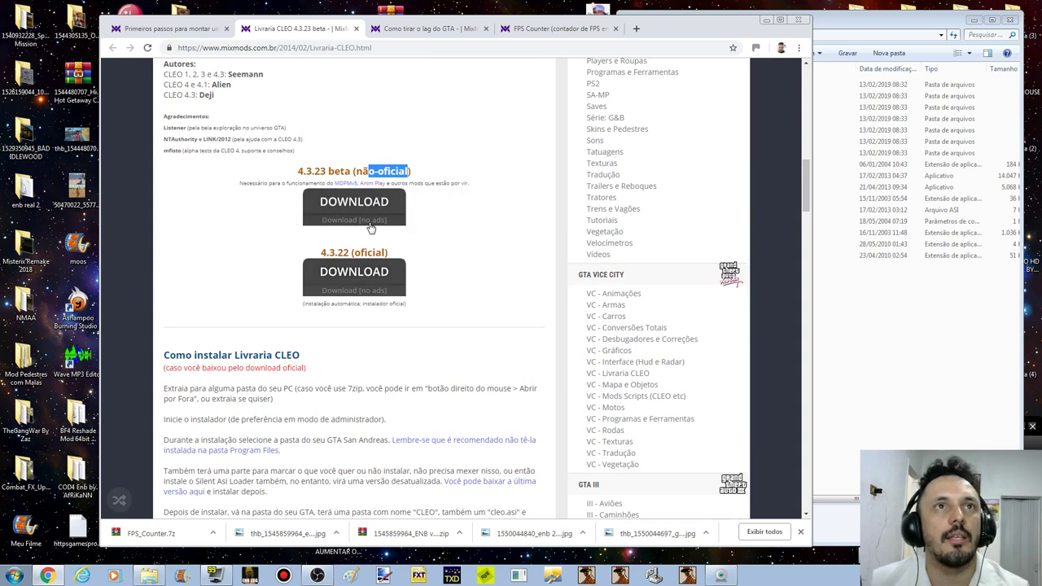
{"action": "scroll", "coordinate": [353, 195], "scroll_direction": "up", "scroll_amount": 3}
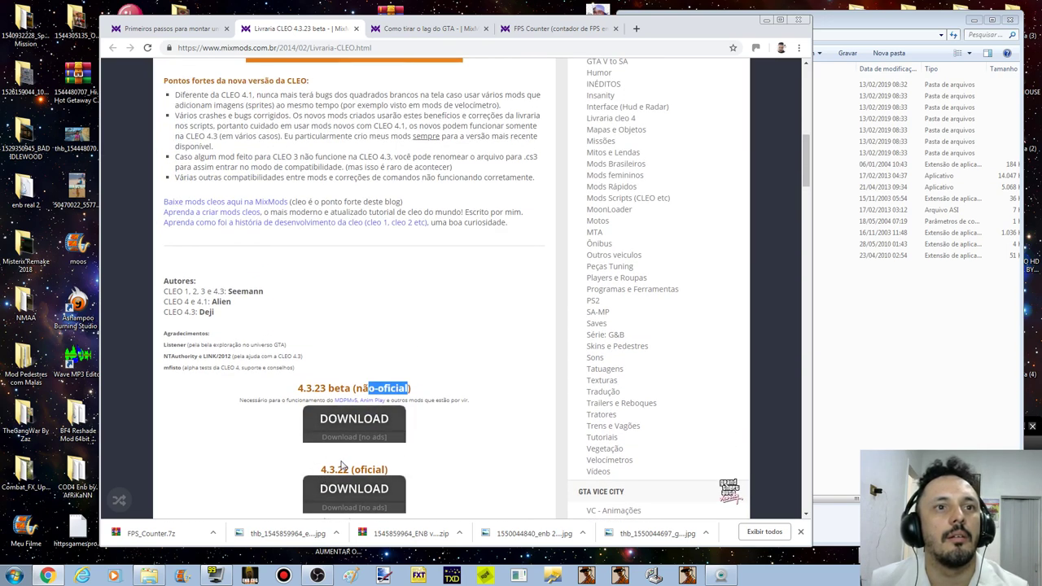
Step: Download CLEO.7z for version 4.3.23 beta from ShareMods, confirming the file and choosing the free method
{"action": "left_click", "coordinate": [357, 424]}
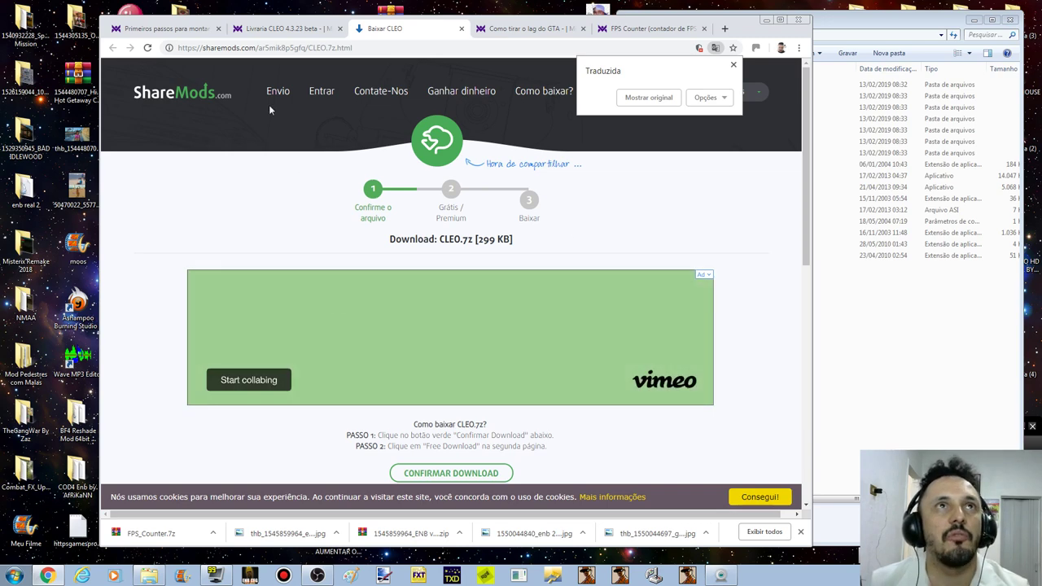
{"action": "left_click", "coordinate": [319, 31]}
{"action": "left_click", "coordinate": [390, 28]}
{"action": "scroll", "coordinate": [446, 407], "scroll_direction": "down", "scroll_amount": 2}
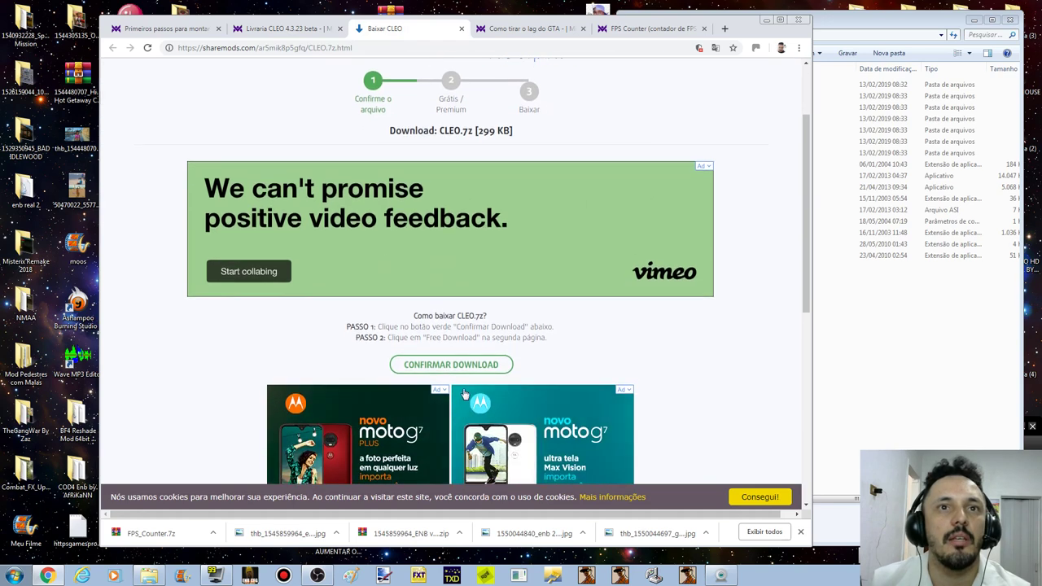
{"action": "left_click", "coordinate": [454, 365]}
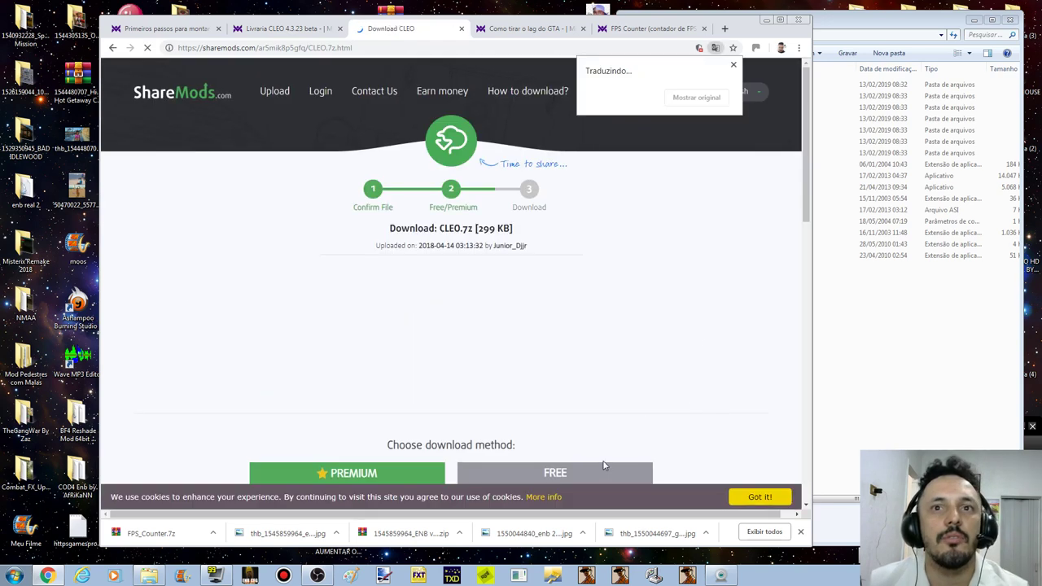
{"action": "scroll", "coordinate": [603, 466], "scroll_direction": "down", "scroll_amount": 5}
{"action": "left_click", "coordinate": [526, 262]}
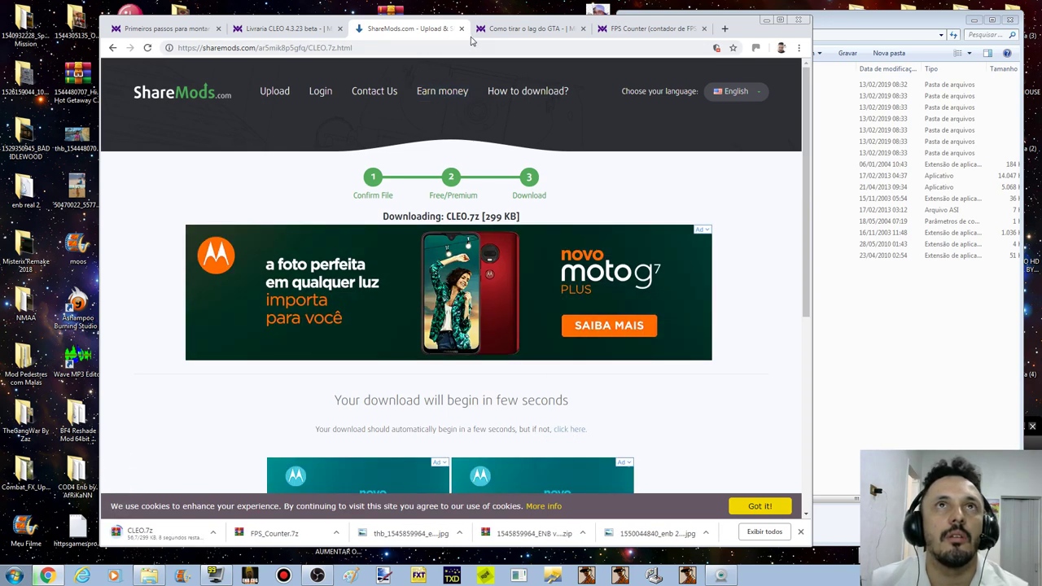
Step: Move the browser window to uncover the desktop icons, and close the ShareMods and Livraria CLEO pages
{"action": "left_click_drag", "start_coordinate": [746, 28], "coordinate": [866, 48]}
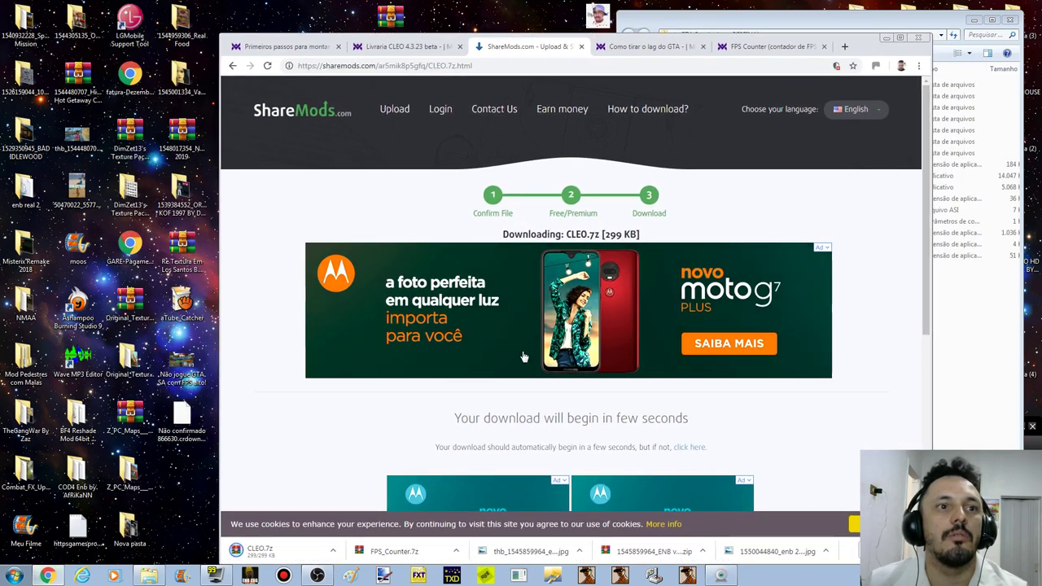
{"action": "left_click", "coordinate": [582, 46]}
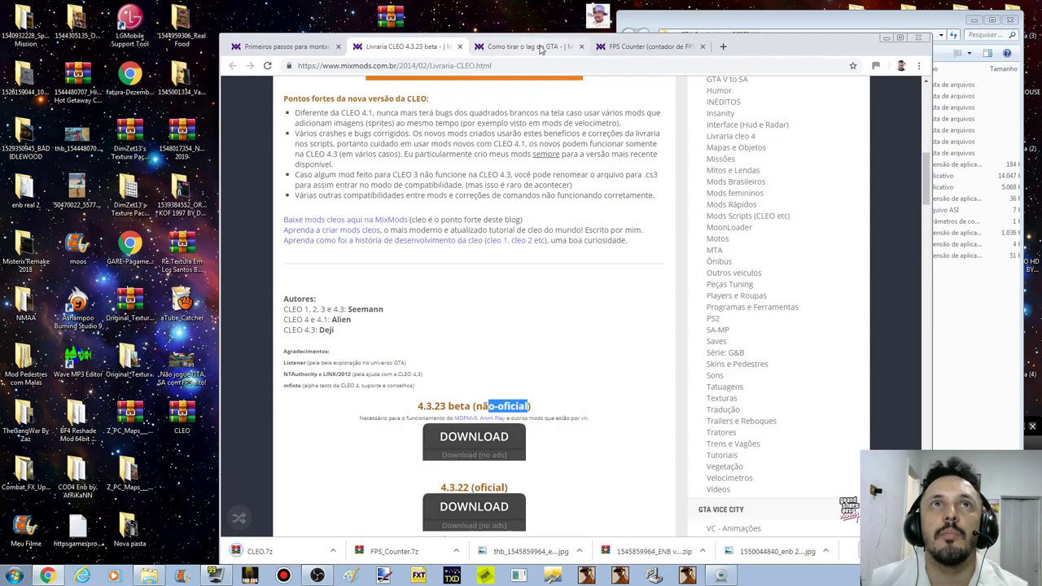
{"action": "scroll", "coordinate": [510, 248], "scroll_direction": "up", "scroll_amount": 5}
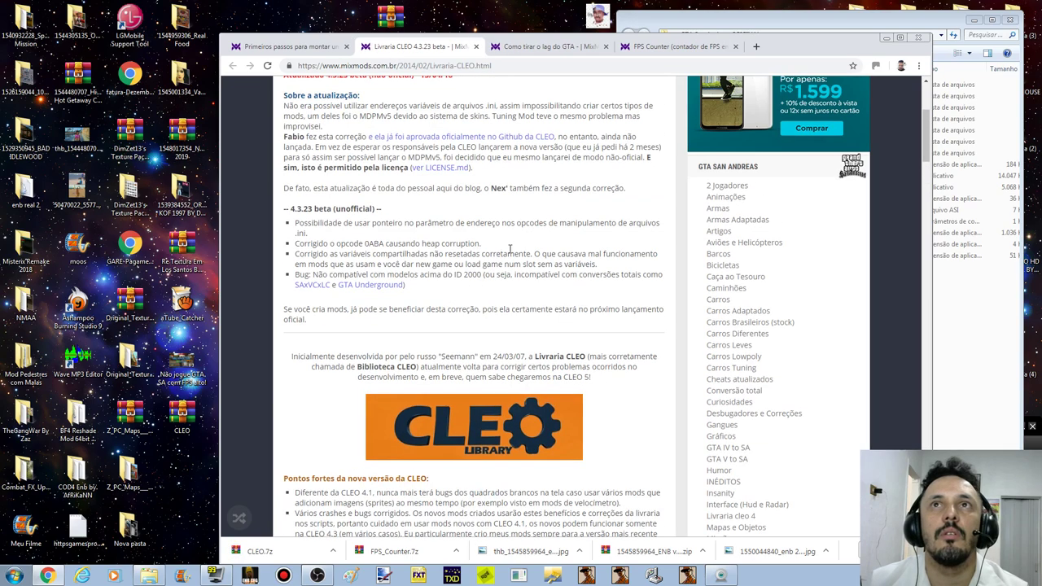
{"action": "left_click", "coordinate": [476, 46]}
{"action": "left_click", "coordinate": [312, 47]}
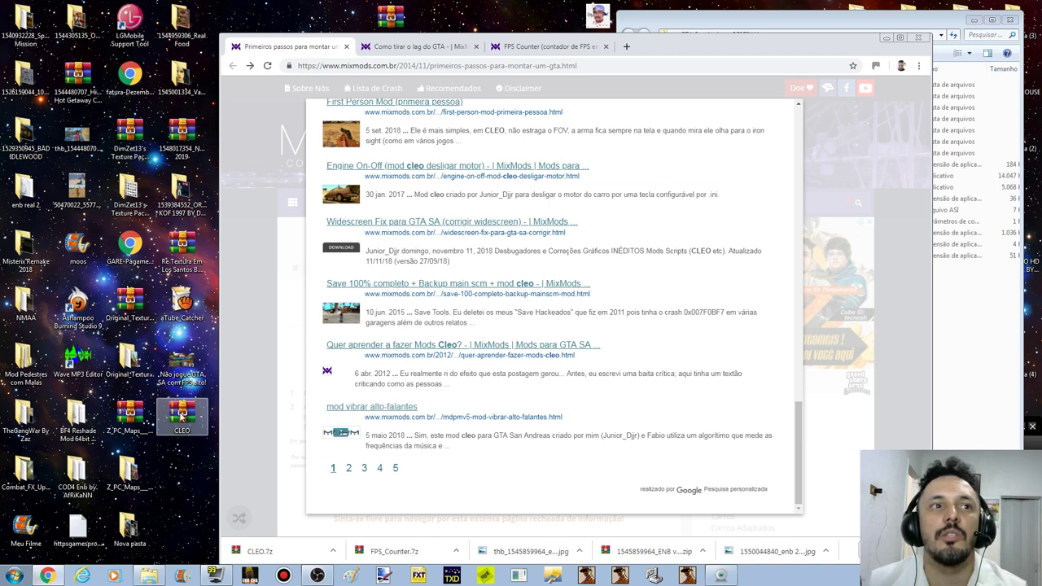
Step: Dismiss the old search results, search MixMods for "modloader" and open the ModLoader 0.3.7 page for GTA SA / VC / III
{"action": "left_click", "coordinate": [254, 382]}
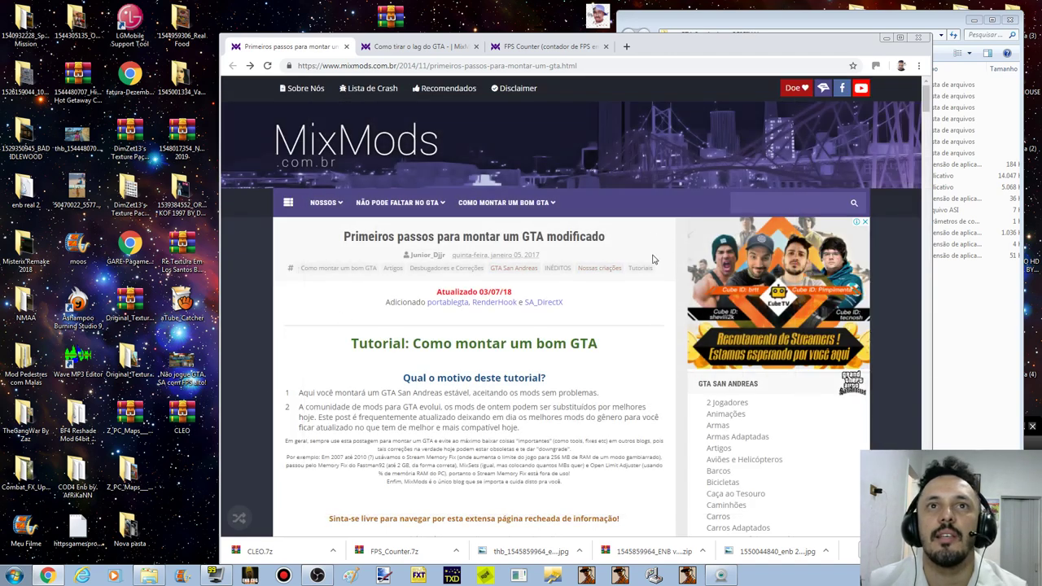
{"action": "left_click", "coordinate": [783, 201]}
{"action": "type", "text": "mo"}
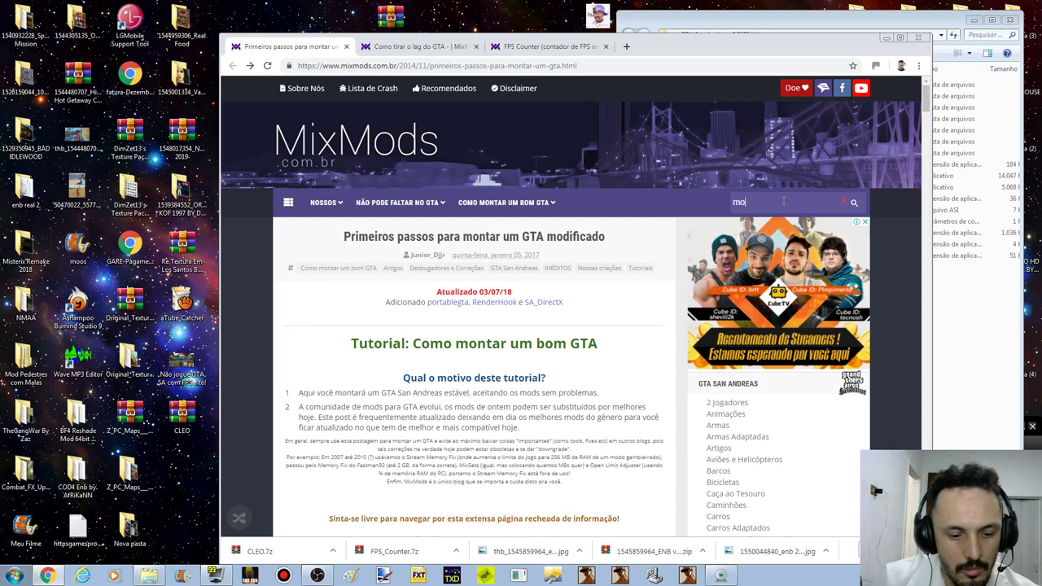
{"action": "type", "text": "dloader"}
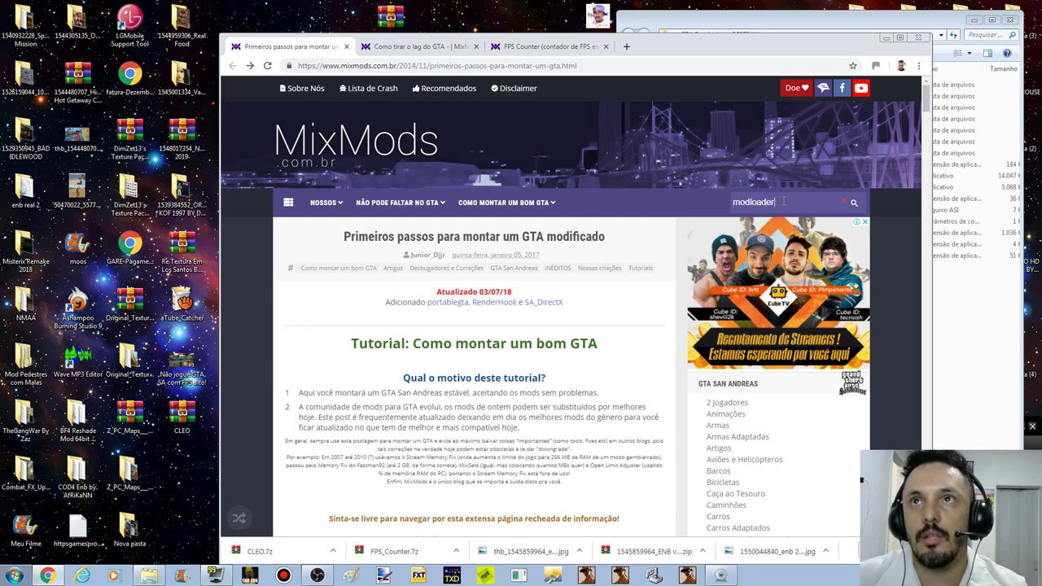
{"action": "key", "text": "Return"}
{"action": "scroll", "coordinate": [768, 349], "scroll_direction": "down", "scroll_amount": 4}
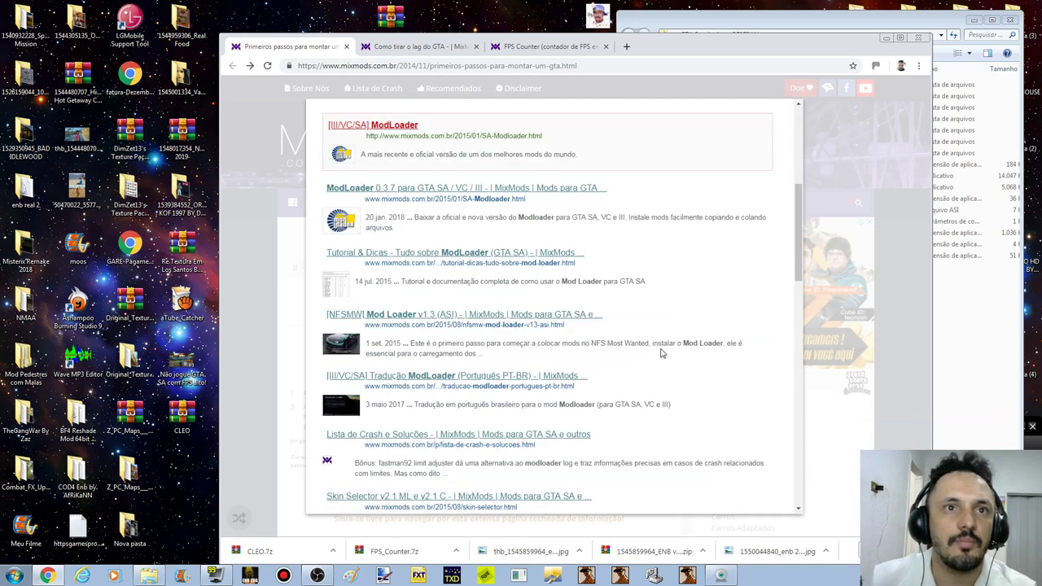
{"action": "left_click", "coordinate": [359, 188]}
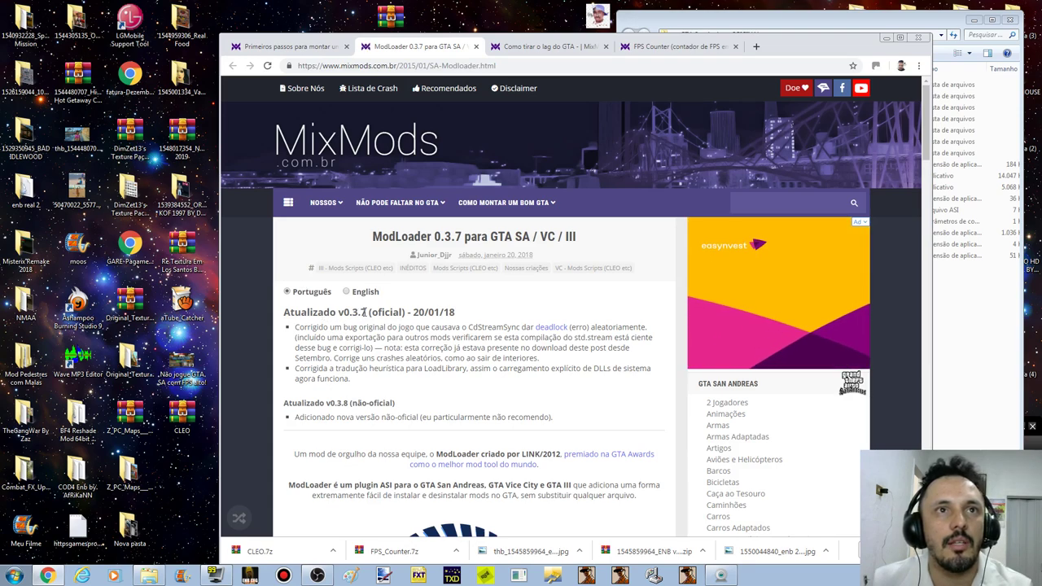
Step: Download ModLoader.zip for the recommended v0.3.7 from ShareMods, confirming the file and choosing the free method
{"action": "scroll", "coordinate": [550, 416], "scroll_direction": "down", "scroll_amount": 7}
{"action": "scroll", "coordinate": [550, 416], "scroll_direction": "down", "scroll_amount": 6}
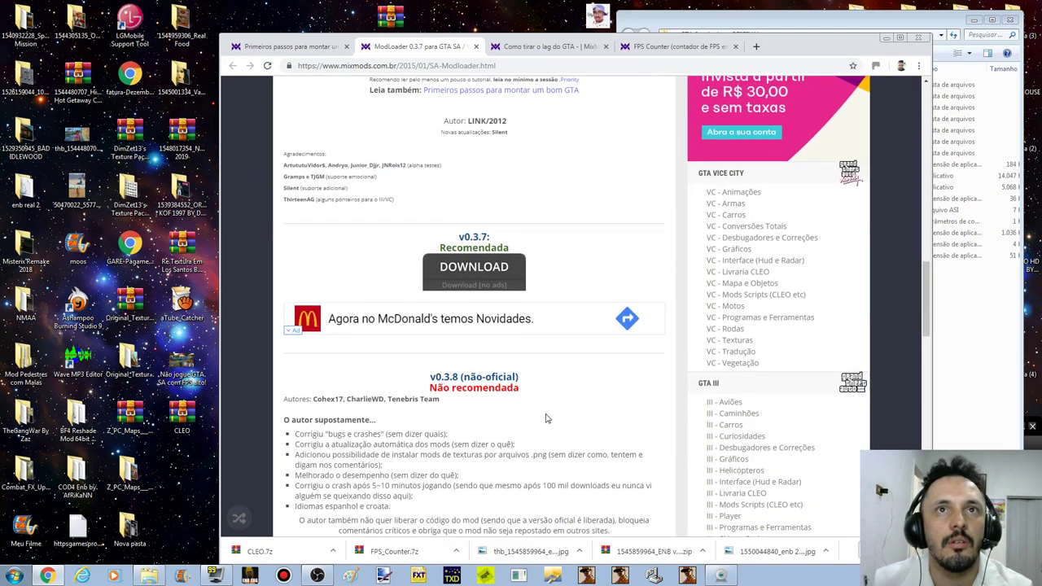
{"action": "left_click", "coordinate": [472, 286]}
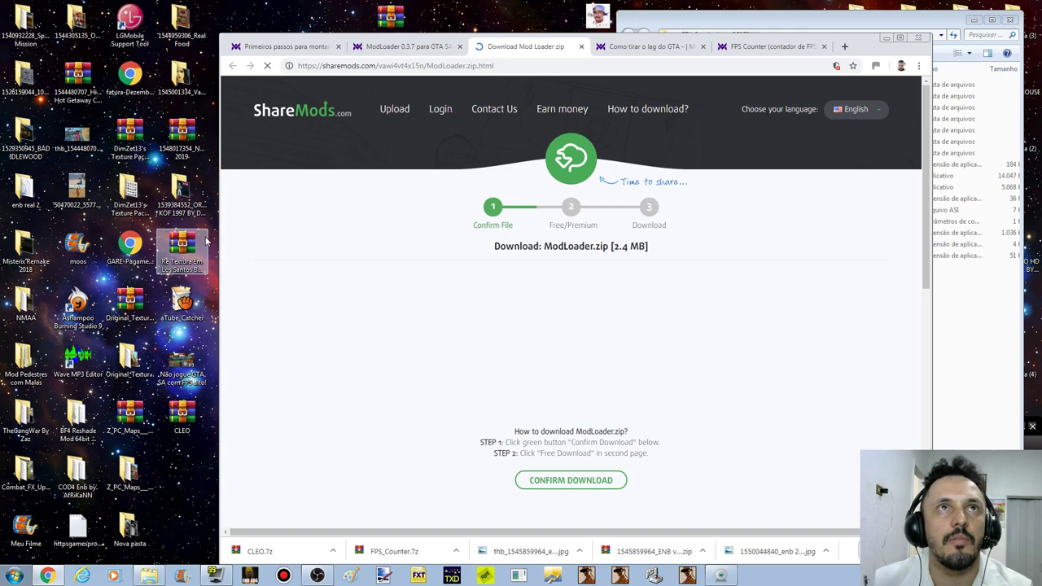
{"action": "scroll", "coordinate": [535, 399], "scroll_direction": "down", "scroll_amount": 3}
{"action": "left_click", "coordinate": [561, 381]}
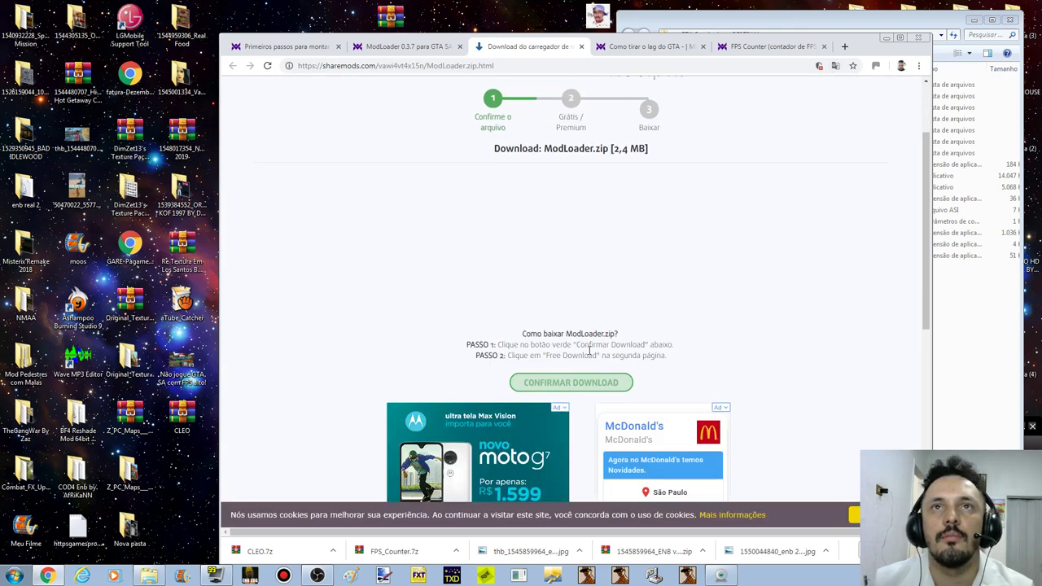
{"action": "scroll", "coordinate": [692, 434], "scroll_direction": "down", "scroll_amount": 3}
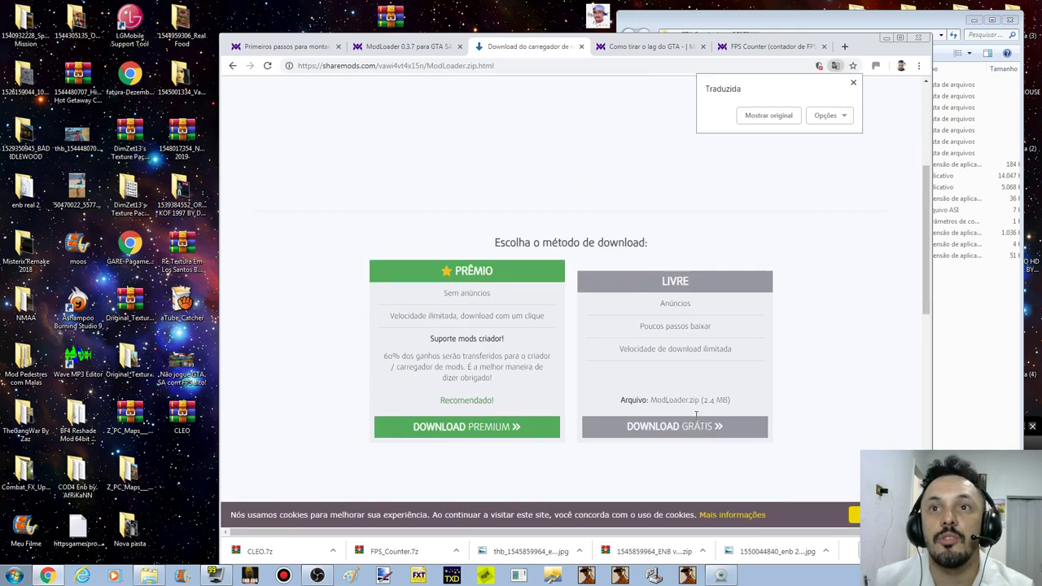
{"action": "left_click", "coordinate": [696, 402]}
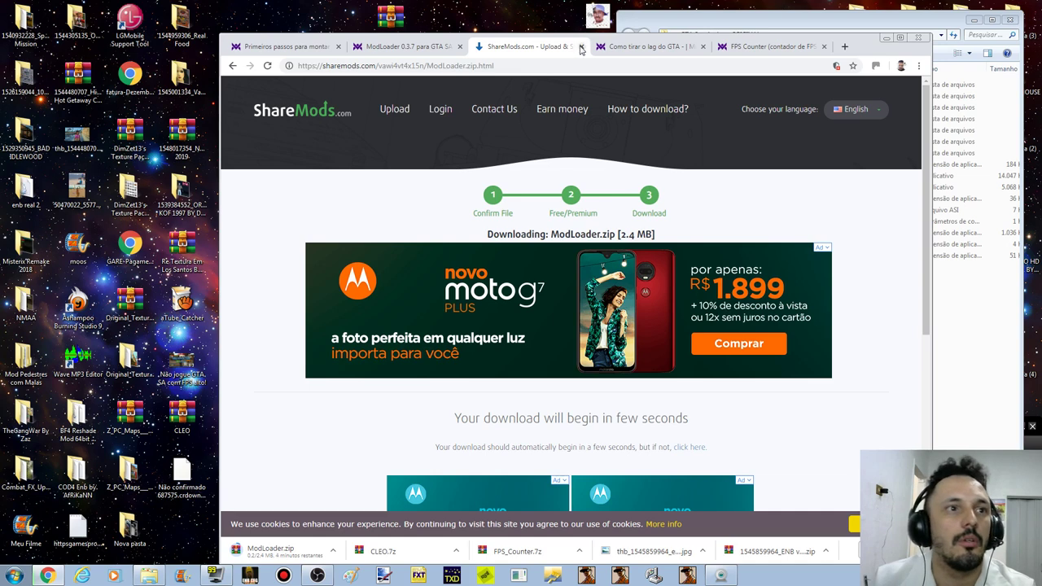
{"action": "scroll", "coordinate": [344, 426], "scroll_direction": "down", "scroll_amount": 2}
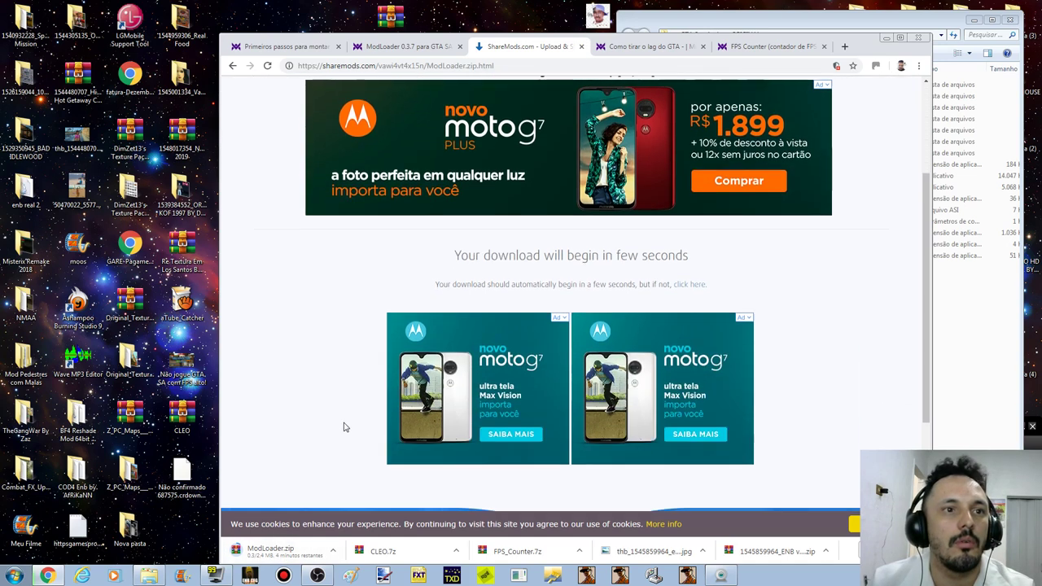
{"action": "scroll", "coordinate": [309, 497], "scroll_direction": "down", "scroll_amount": 1}
{"action": "scroll", "coordinate": [308, 496], "scroll_direction": "up", "scroll_amount": 3}
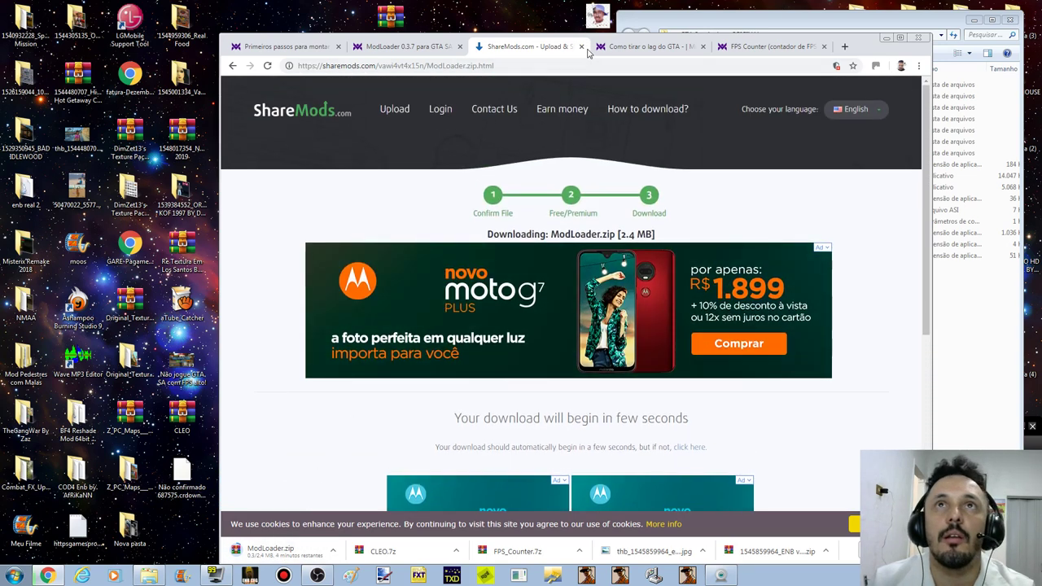
Step: Minimise the browser, extract CLEO.7z into a CLEO folder on the desktop and close the archive
{"action": "left_click", "coordinate": [884, 38]}
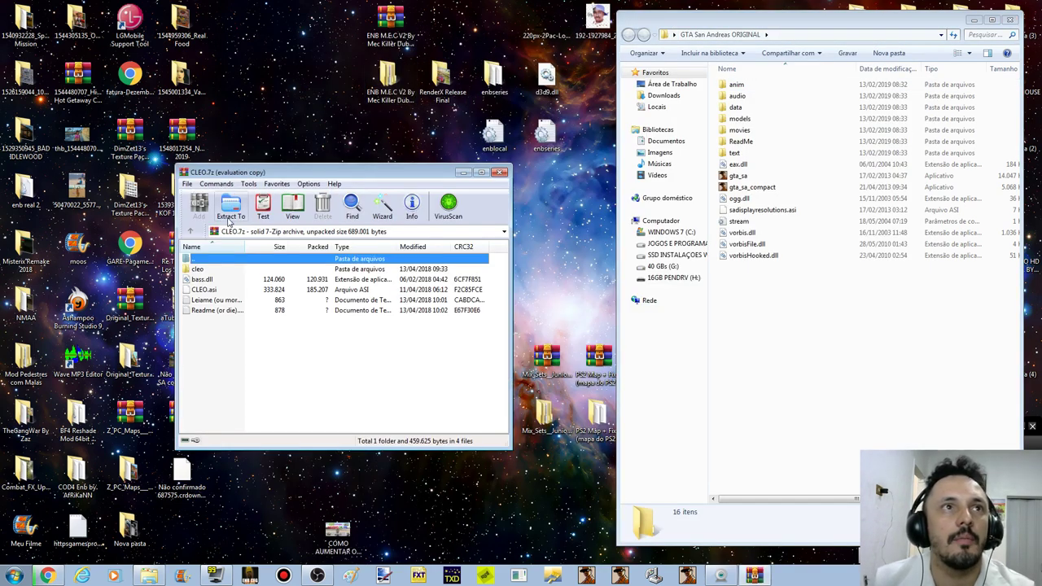
{"action": "left_click", "coordinate": [230, 210]}
{"action": "left_click", "coordinate": [375, 422]}
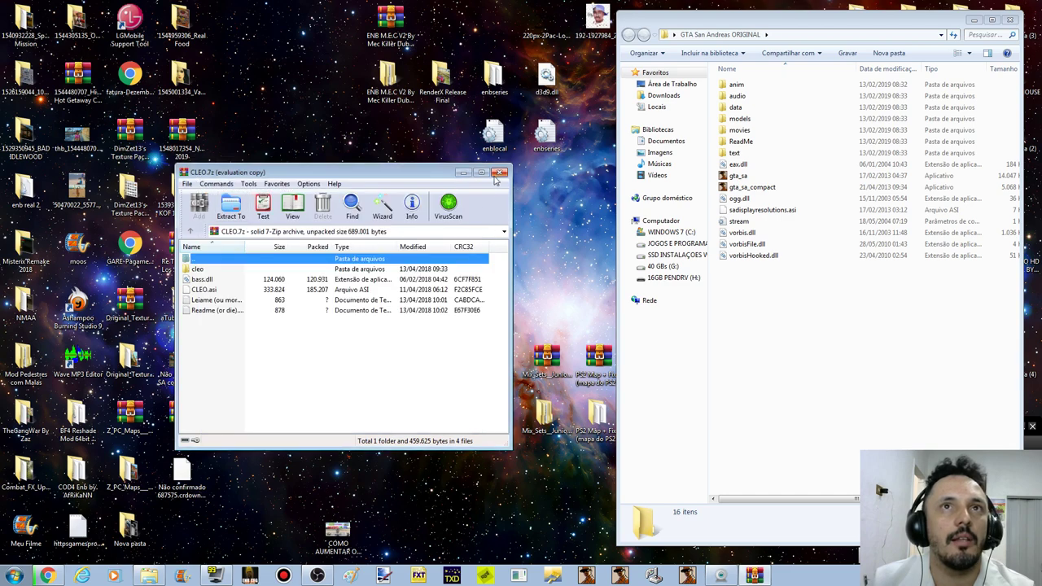
{"action": "left_click", "coordinate": [499, 172]}
Step: Open the extracted CLEO folder beside the game folder and read its Leiame (ou morra) instructions
{"action": "double_click", "coordinate": [180, 527]}
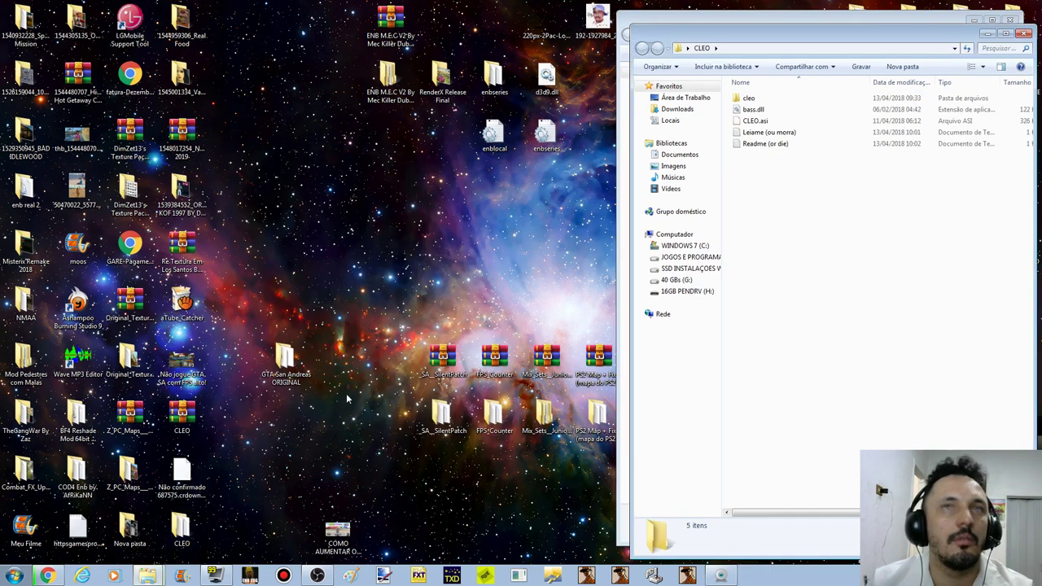
{"action": "left_click_drag", "start_coordinate": [764, 41], "coordinate": [294, 30]}
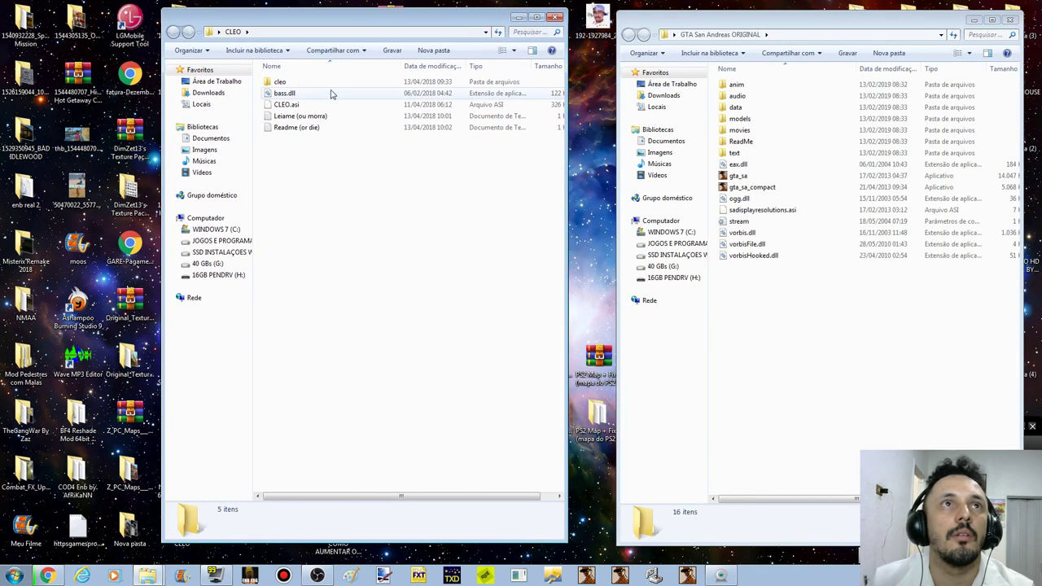
{"action": "double_click", "coordinate": [332, 116]}
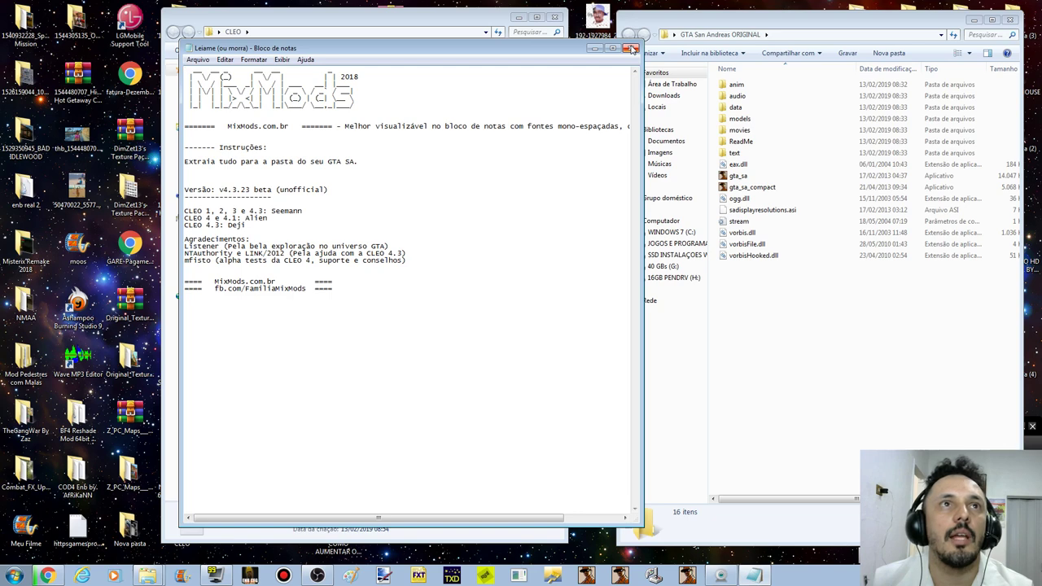
{"action": "left_click", "coordinate": [633, 50]}
Step: Copy the cleo folder, bass.dll and CLEO.asi into the GTA San Andreas ORIGINAL folder, and close the CLEO folder
{"action": "left_click_drag", "start_coordinate": [345, 78], "coordinate": [355, 105]}
{"action": "right_click", "coordinate": [357, 98]}
{"action": "left_click", "coordinate": [402, 279]}
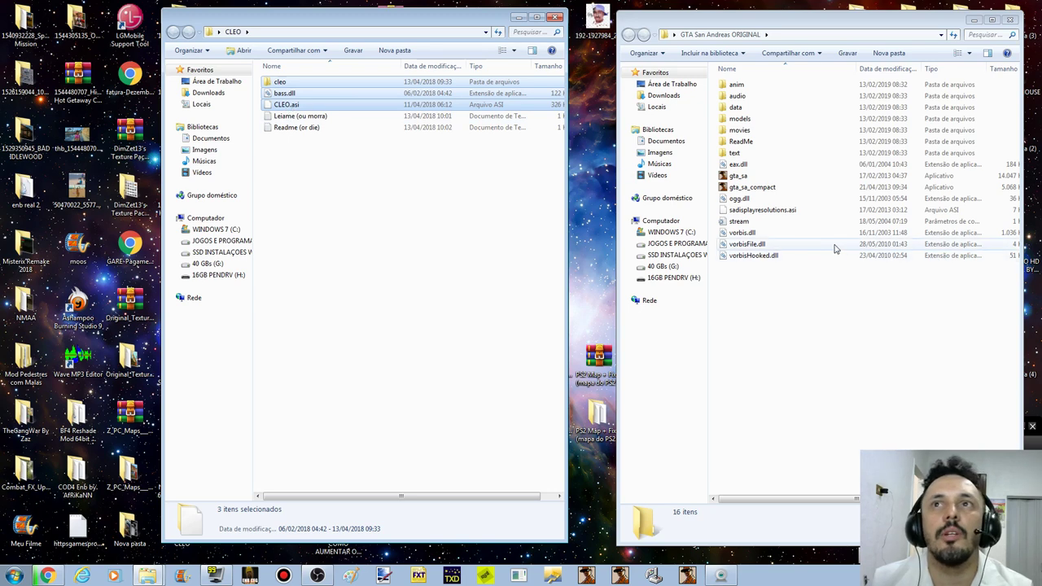
{"action": "left_click", "coordinate": [765, 246]}
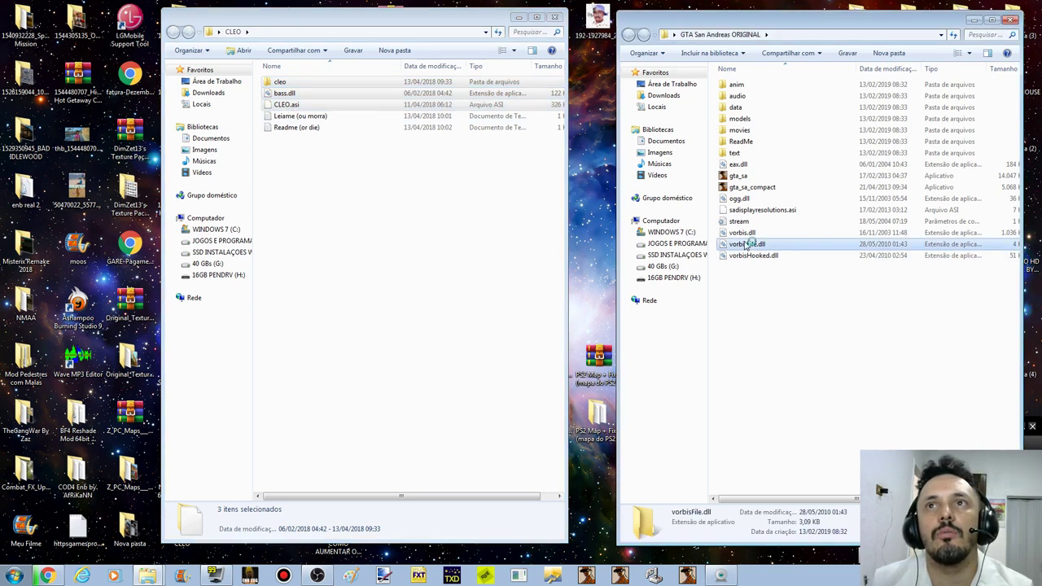
{"action": "left_click", "coordinate": [765, 256]}
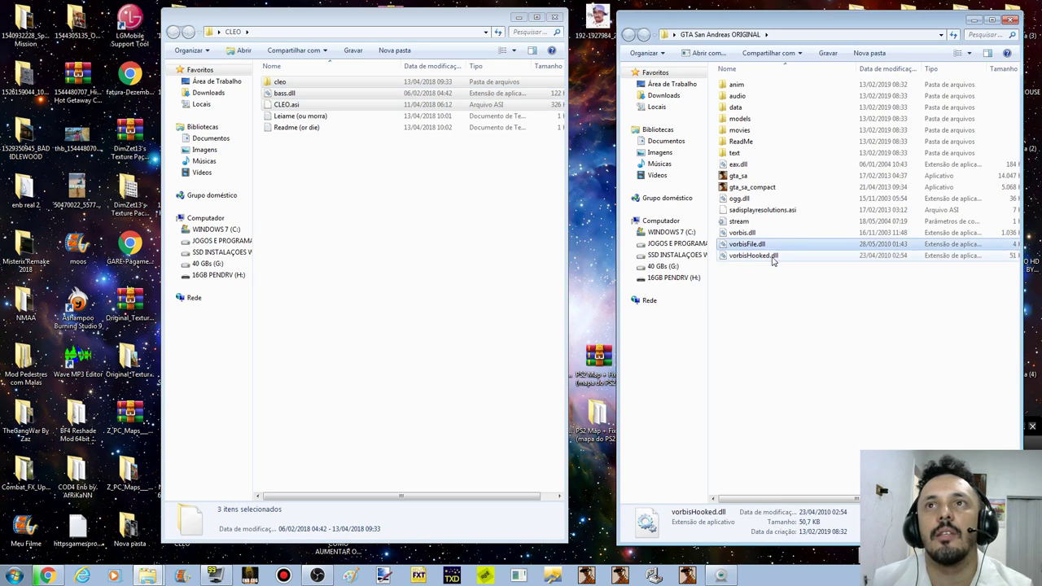
{"action": "right_click", "coordinate": [760, 306]}
{"action": "left_click", "coordinate": [802, 384]}
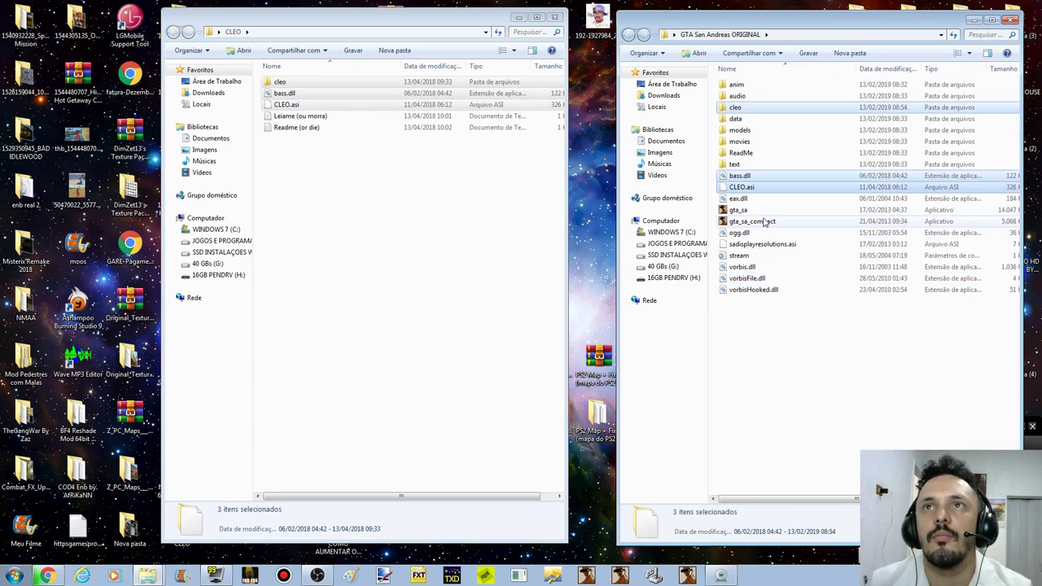
{"action": "left_click", "coordinate": [554, 18]}
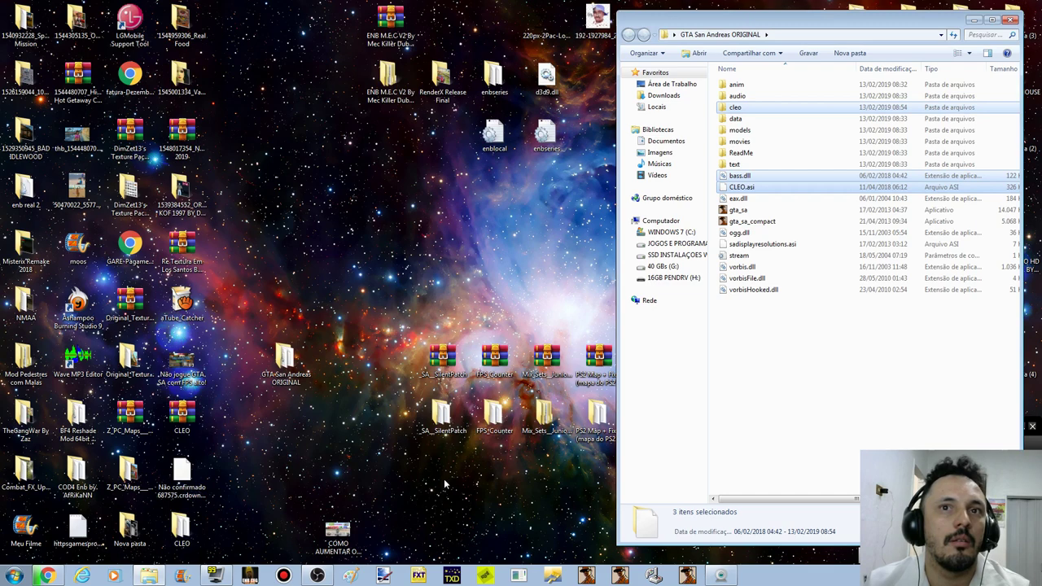
Step: Switch to Chrome, look over the FPS Counter page on MixMods, and minimise the browser again
{"action": "left_click", "coordinate": [47, 576]}
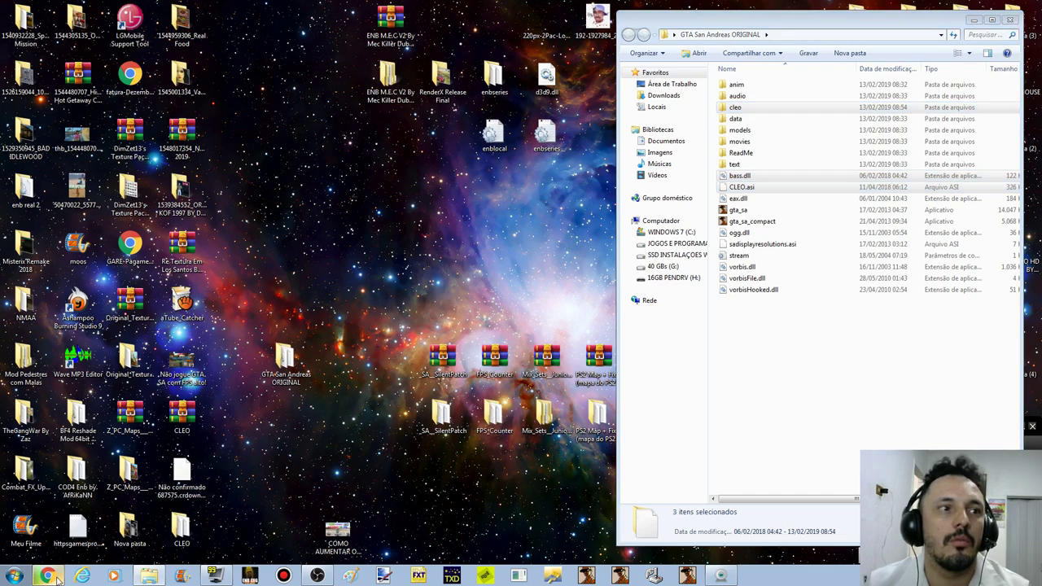
{"action": "left_click", "coordinate": [658, 47]}
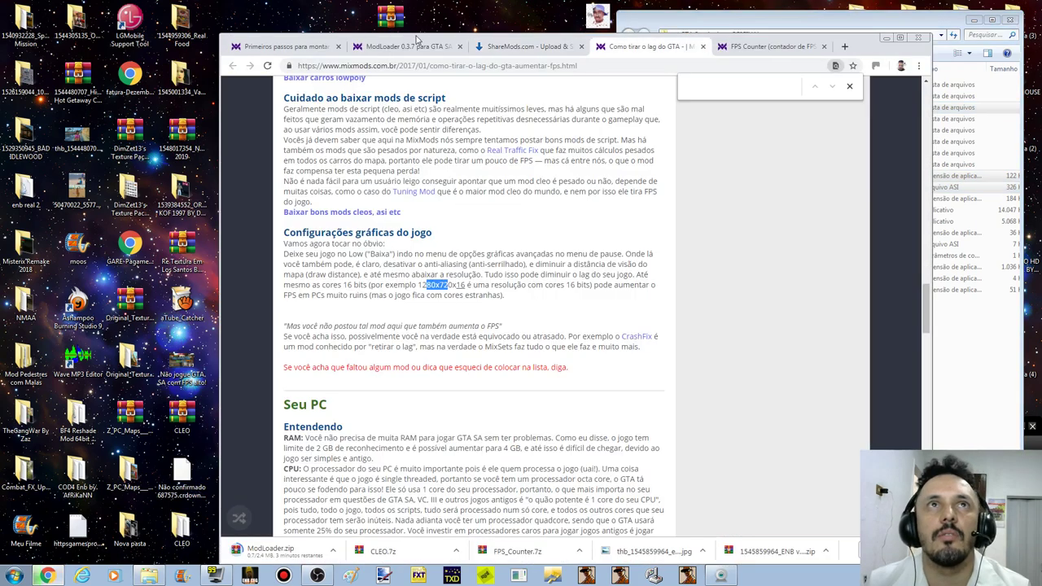
{"action": "left_click", "coordinate": [757, 47]}
{"action": "scroll", "coordinate": [456, 364], "scroll_direction": "down", "scroll_amount": 1}
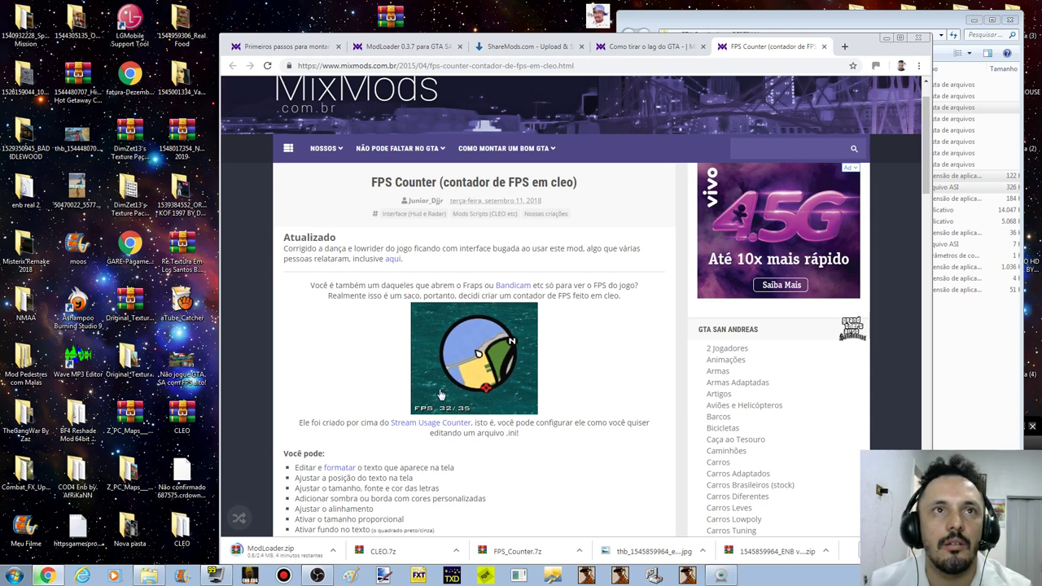
{"action": "left_click_drag", "start_coordinate": [865, 55], "coordinate": [817, 31]}
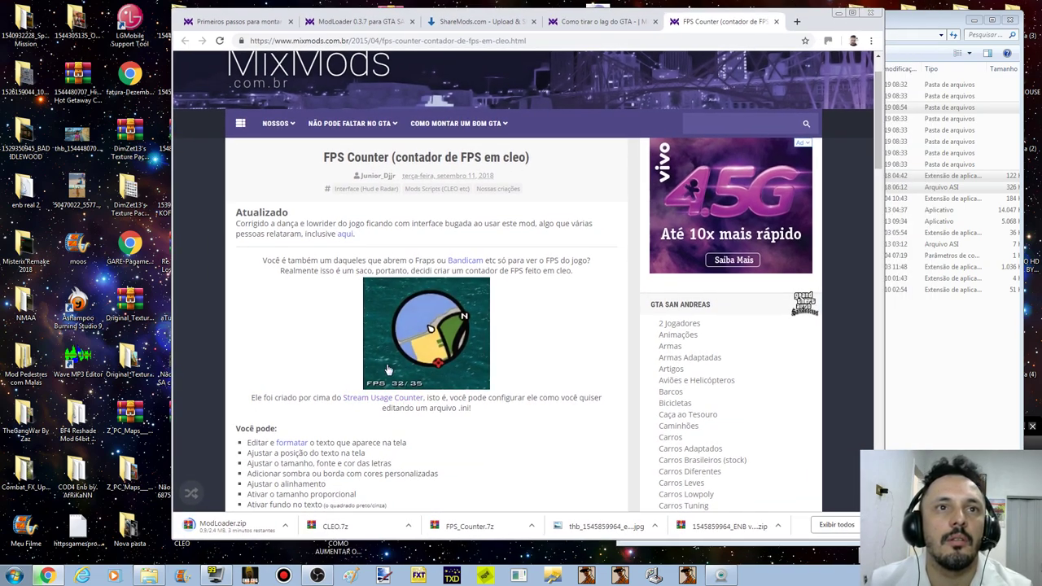
{"action": "left_click", "coordinate": [840, 13]}
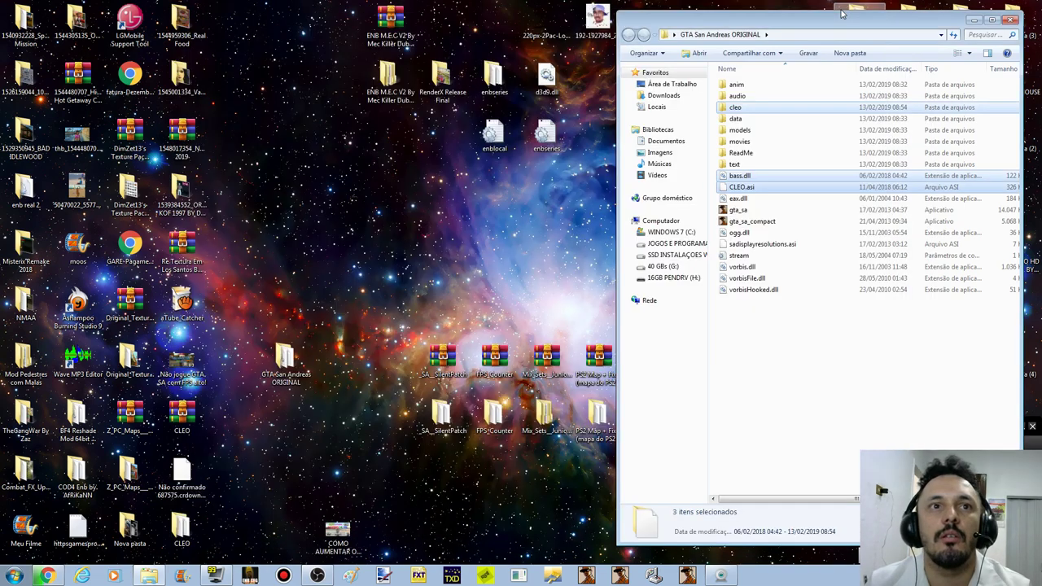
Step: Move the FPS_Counter archive and folder beside the GTA San Andreas ORIGINAL folder on the desktop, and open the mod's inner cleo folder
{"action": "left_click", "coordinate": [497, 356]}
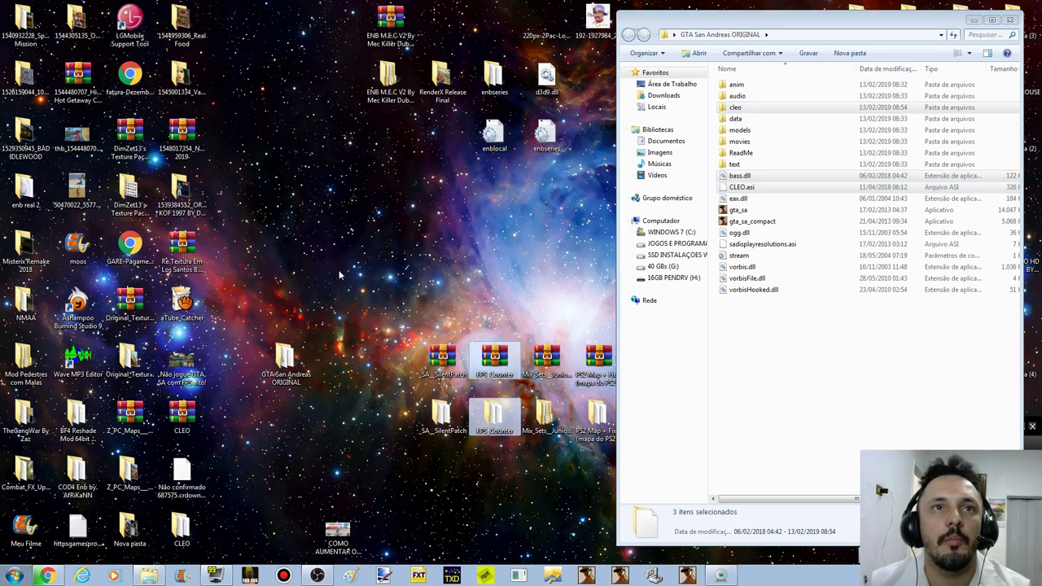
{"action": "left_click_drag", "start_coordinate": [361, 418], "coordinate": [339, 415]}
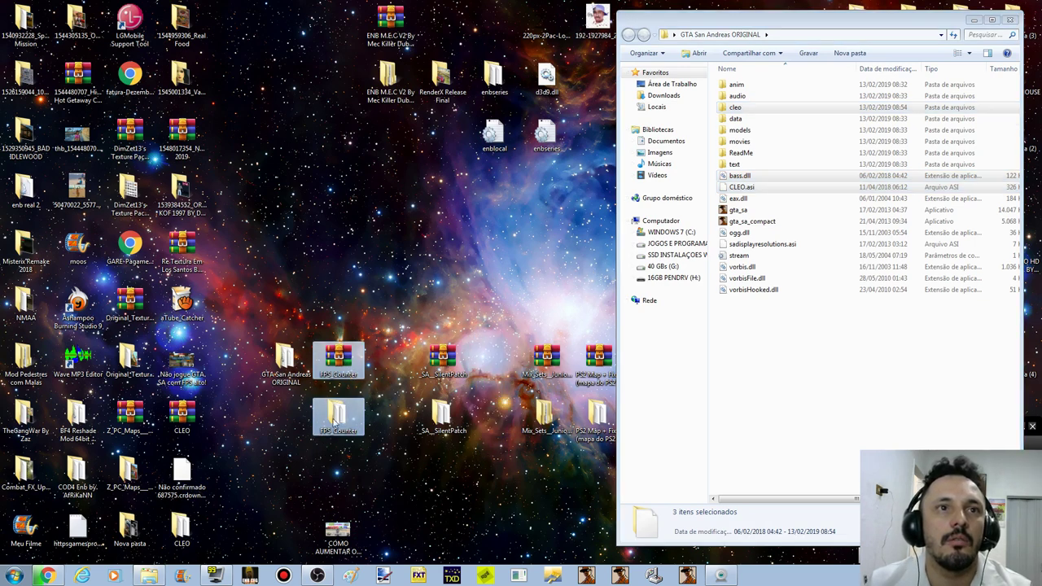
{"action": "double_click", "coordinate": [338, 415]}
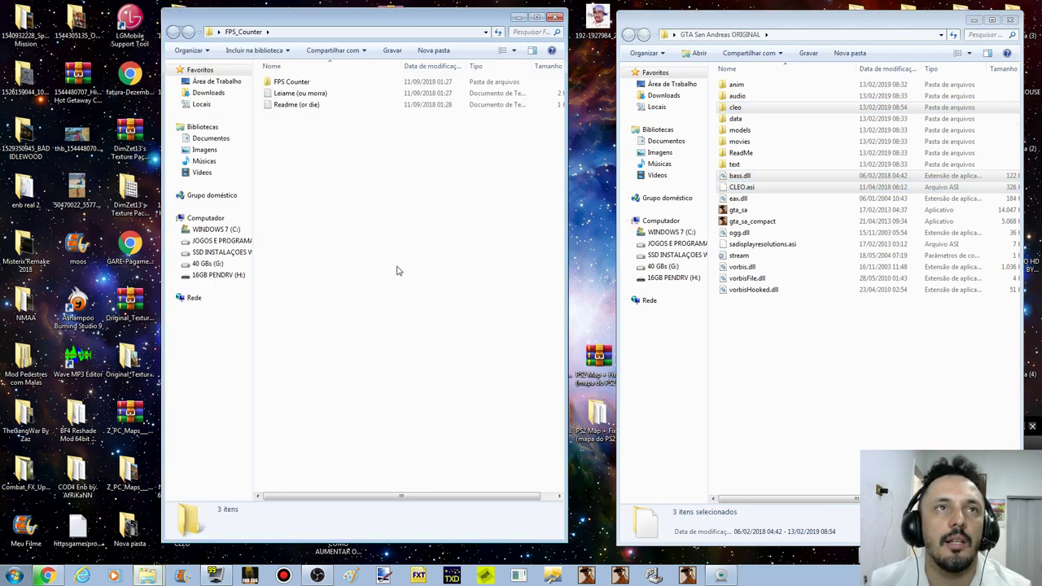
{"action": "double_click", "coordinate": [356, 82]}
Step: Copy the cleo_text folder and both FPS Counter files into the game's cleo folder
{"action": "left_click_drag", "start_coordinate": [393, 81], "coordinate": [386, 110]}
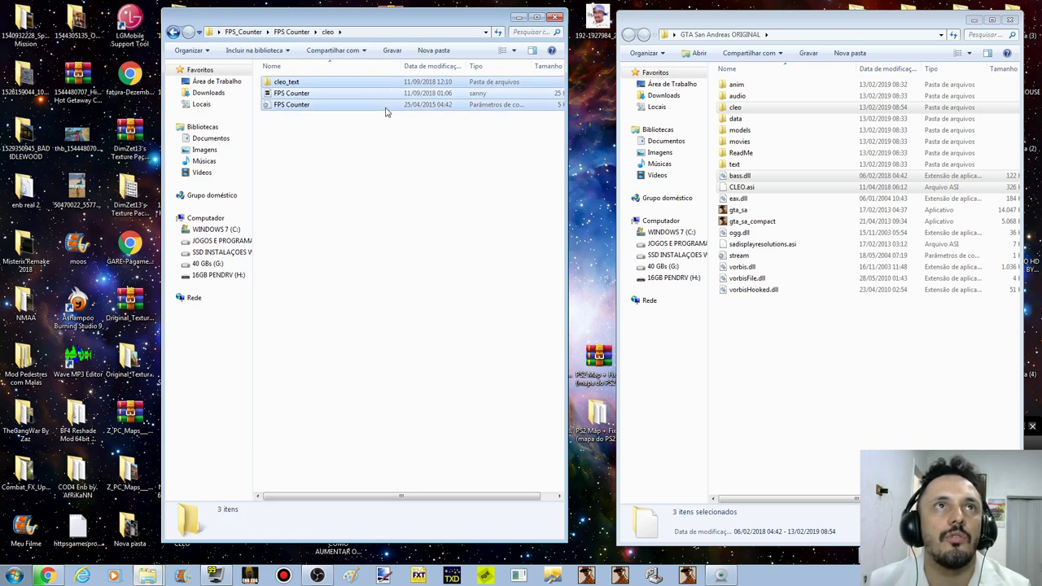
{"action": "right_click", "coordinate": [379, 92]}
{"action": "left_click", "coordinate": [420, 270]}
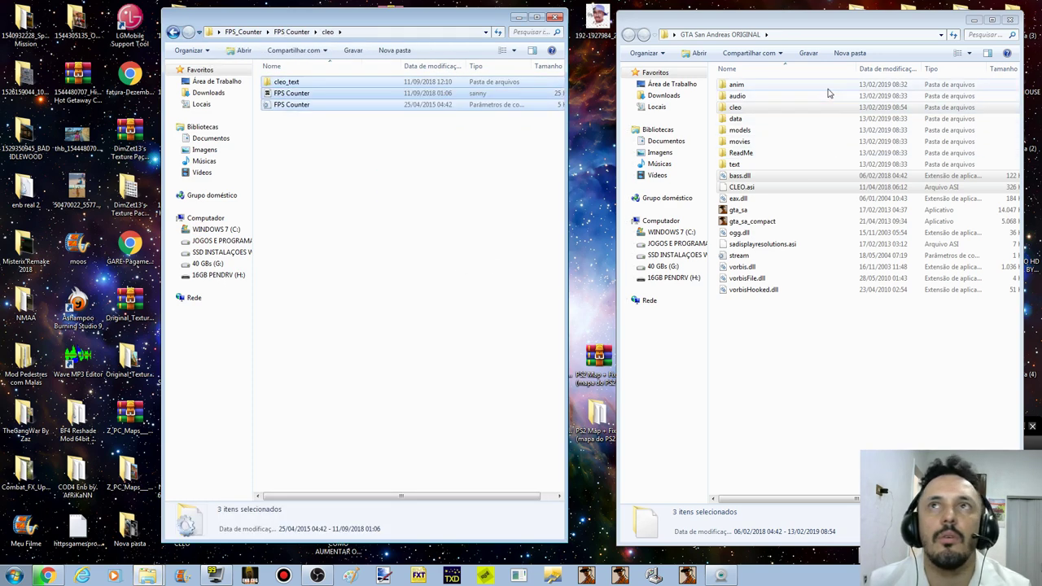
{"action": "left_click", "coordinate": [756, 108]}
{"action": "double_click", "coordinate": [756, 107]}
{"action": "right_click", "coordinate": [753, 218]}
{"action": "left_click", "coordinate": [781, 291]}
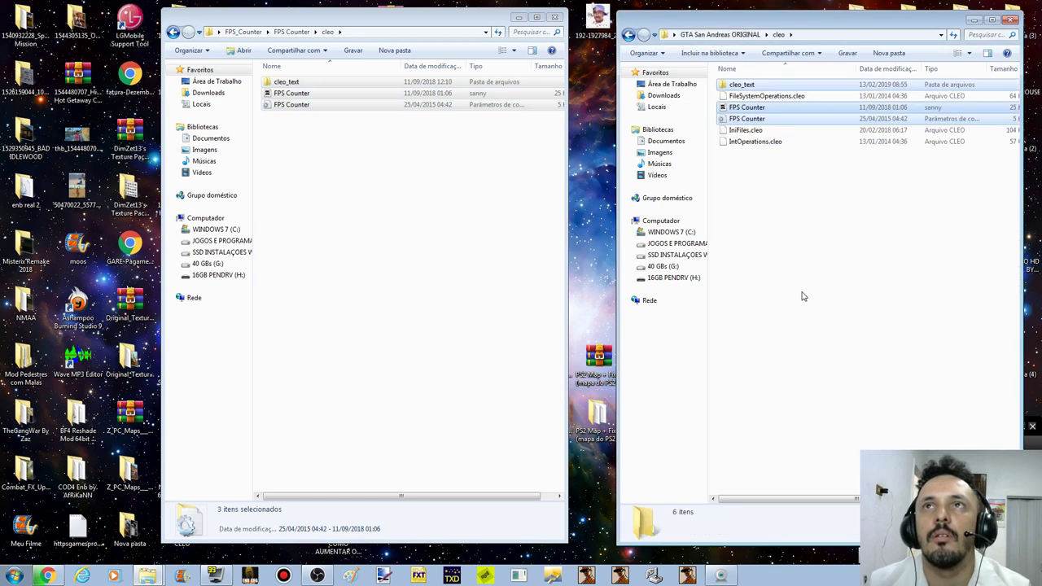
Step: Return to the main game folder, launch gta_sa and start a new game to test the FPS counter
{"action": "left_click", "coordinate": [627, 34]}
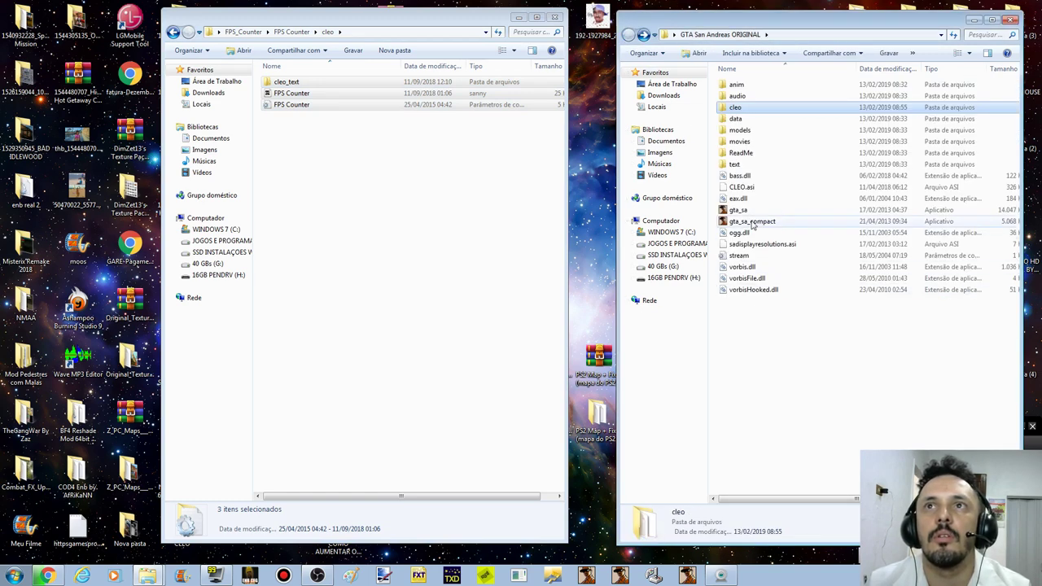
{"action": "left_click", "coordinate": [751, 212]}
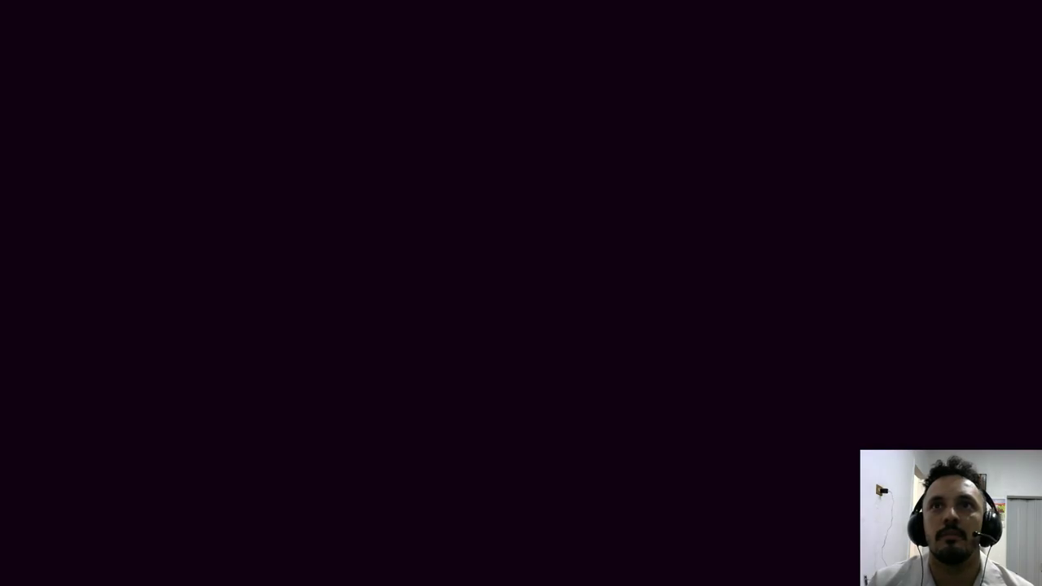
{"action": "left_click", "coordinate": [521, 263]}
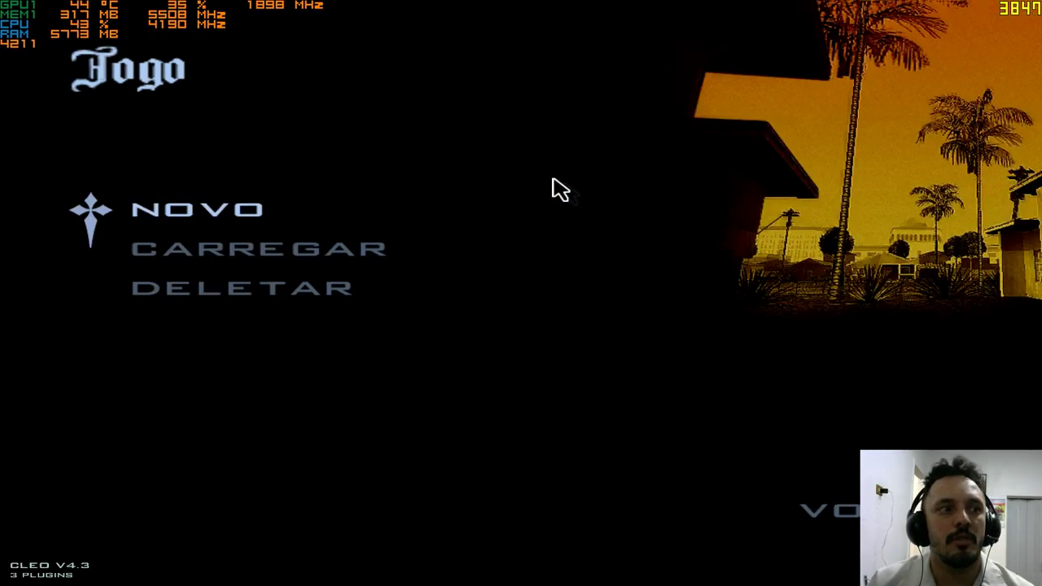
{"action": "key", "text": "Return"}
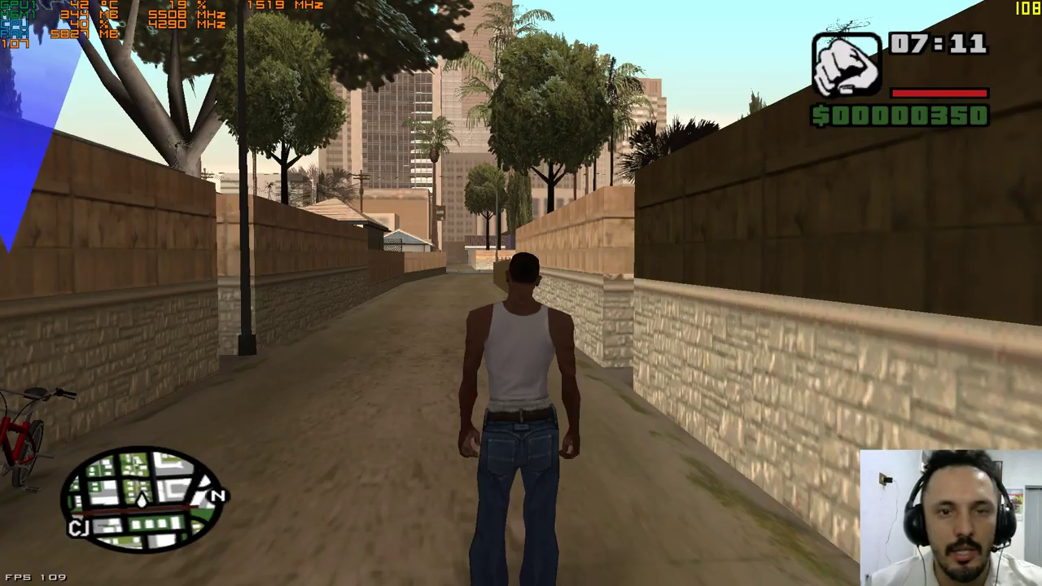
Step: Pause the game and quit to the desktop, confirming the exit with SIM
{"action": "mouse_move", "coordinate": [521, 293]}
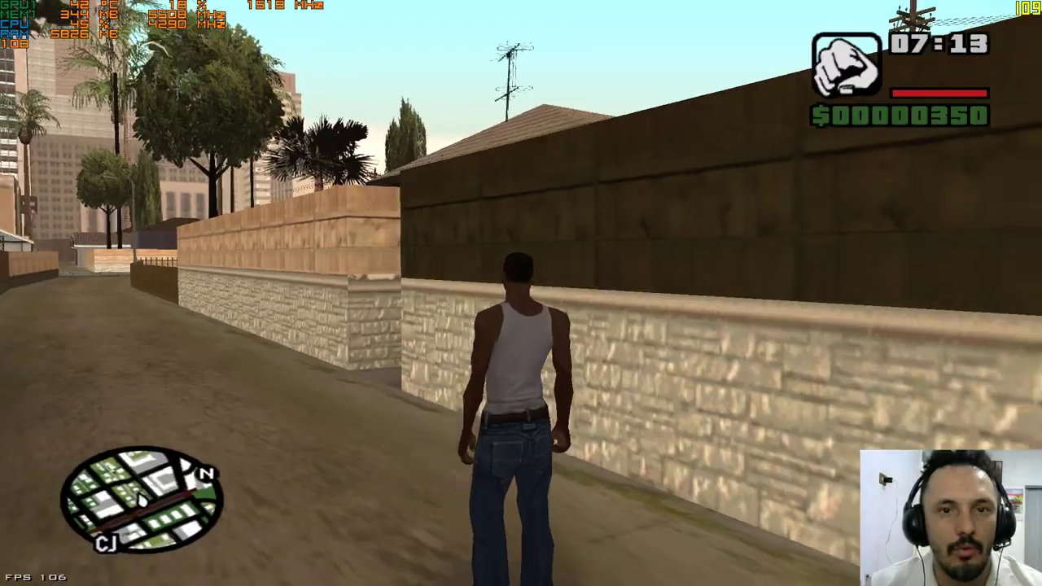
{"action": "key", "text": "Escape"}
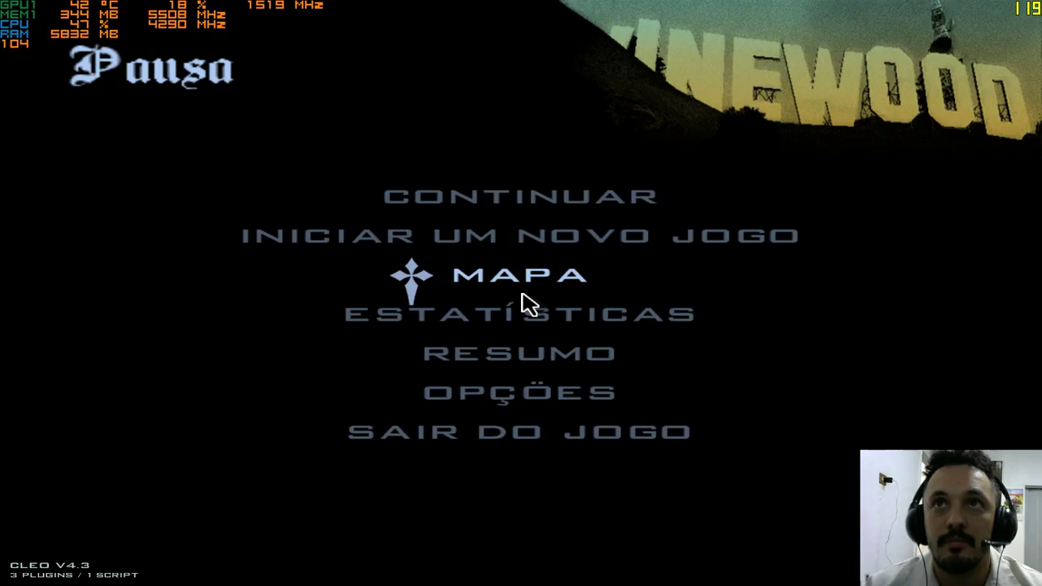
{"action": "key", "text": "Up"}
{"action": "key", "text": "Up"}
{"action": "key", "text": "Up"}
{"action": "key", "text": "Return"}
{"action": "key", "text": "Down"}
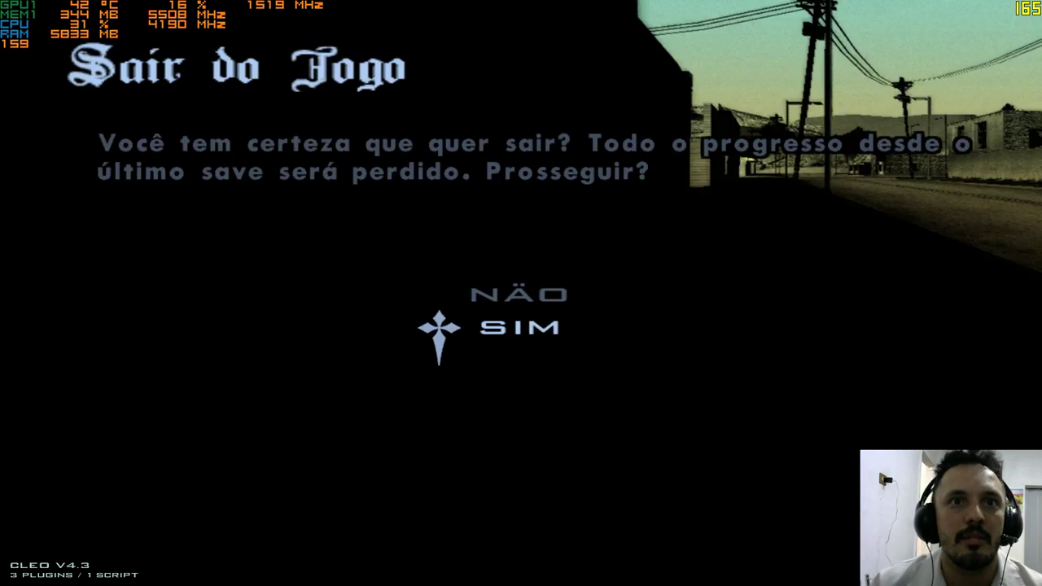
{"action": "key", "text": "Return"}
Step: Move the FPS Counter folder window and go back to the top-level FPS_Counter folder
{"action": "left_click_drag", "start_coordinate": [161, 36], "coordinate": [269, 47]}
{"action": "left_click", "coordinate": [281, 43]}
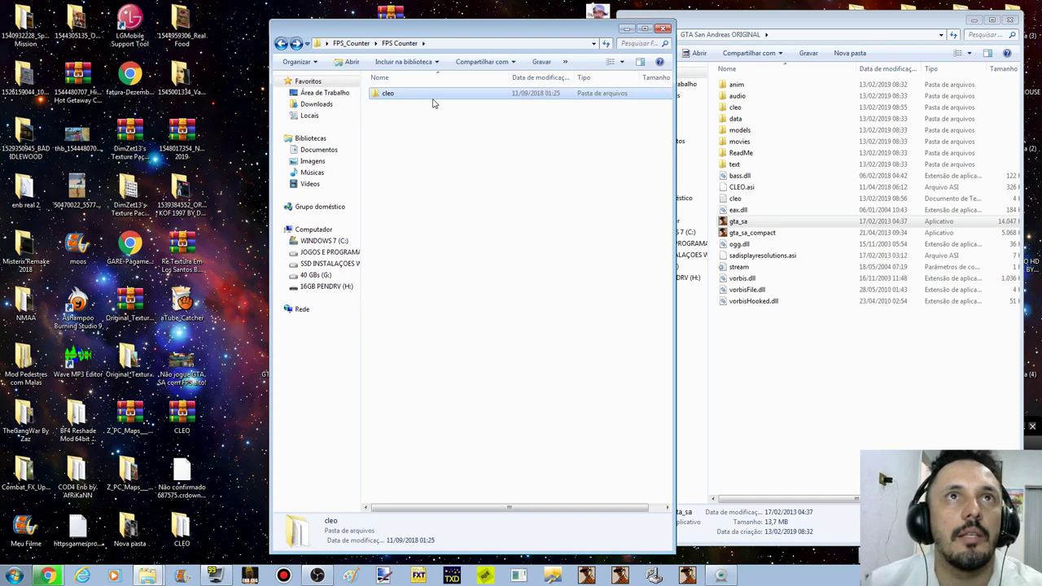
{"action": "left_click", "coordinate": [280, 43]}
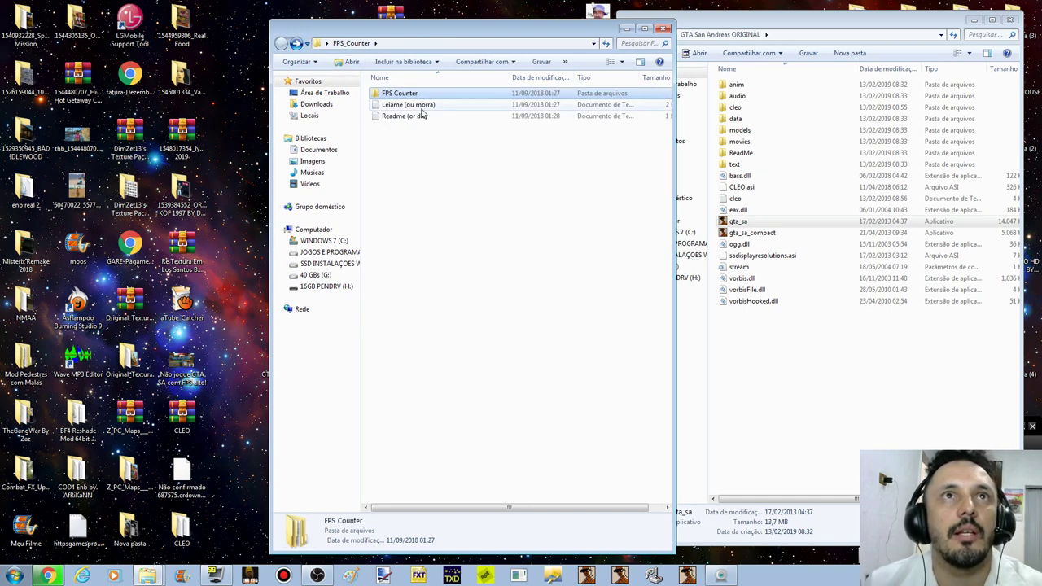
Step: Check the ModLoader.zip download in Chrome, extract the archive to a ModLoader folder on the desktop, and close the archive and FPS_Counter windows
{"action": "left_click", "coordinate": [47, 576]}
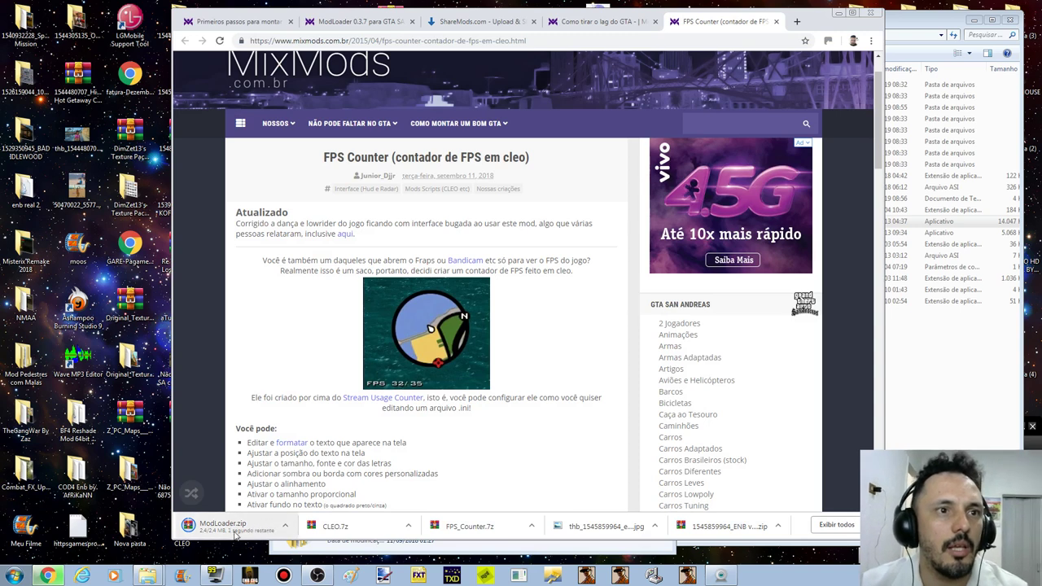
{"action": "left_click", "coordinate": [836, 13]}
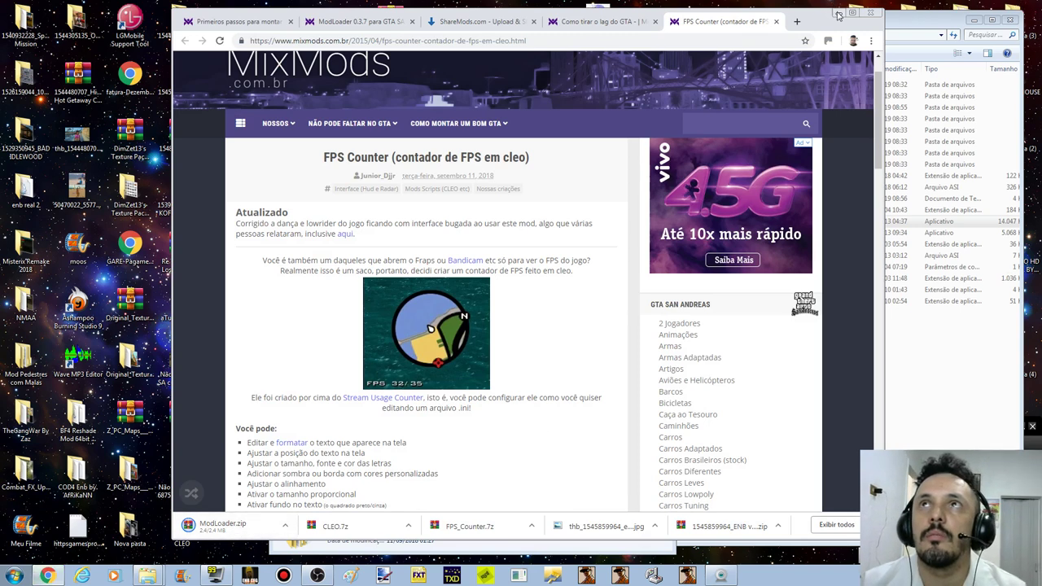
{"action": "double_click", "coordinate": [182, 471]}
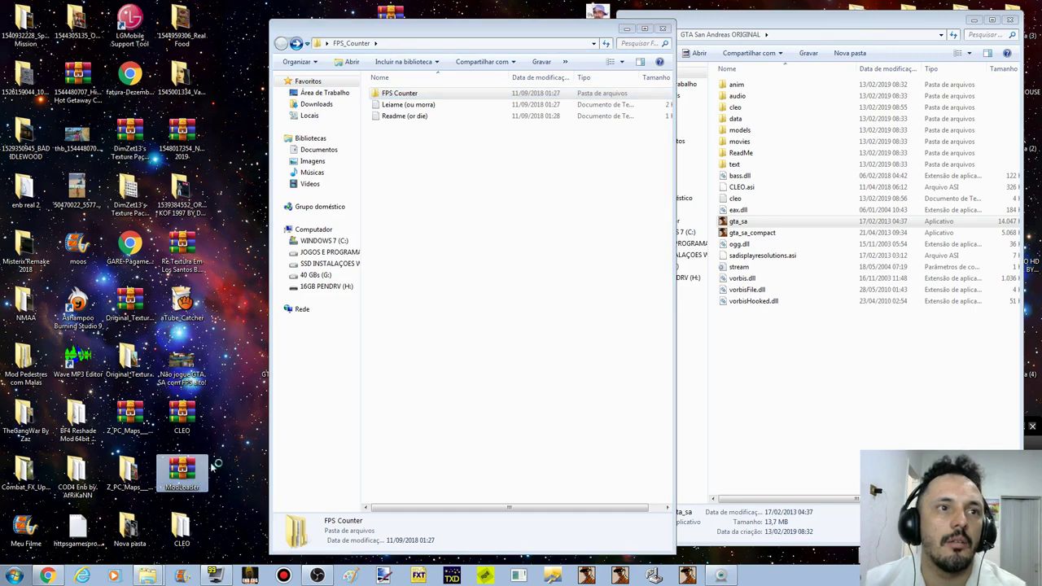
{"action": "left_click", "coordinate": [230, 205]}
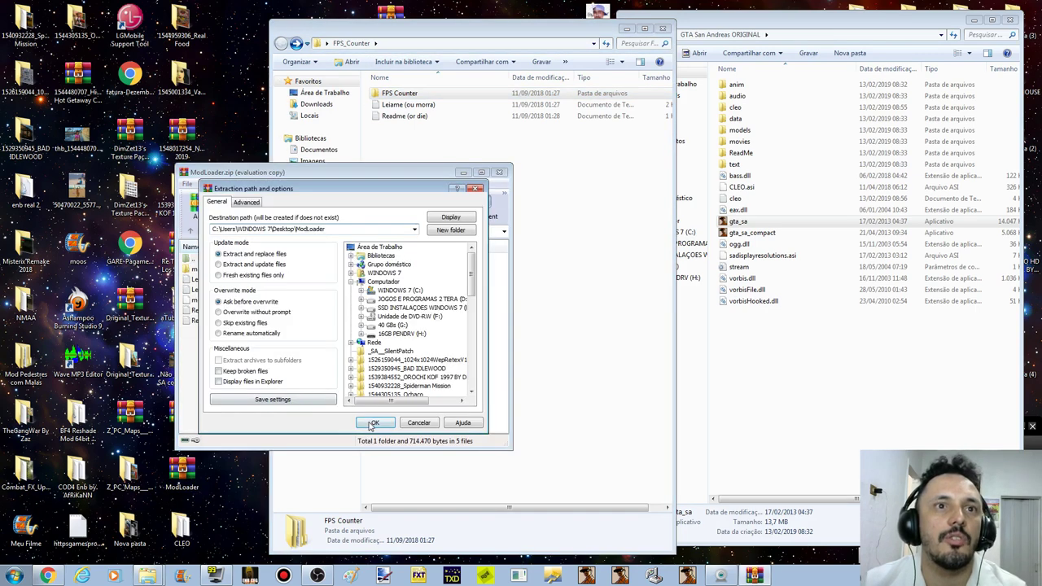
{"action": "left_click", "coordinate": [367, 425]}
{"action": "left_click", "coordinate": [500, 171]}
{"action": "left_click", "coordinate": [663, 28]}
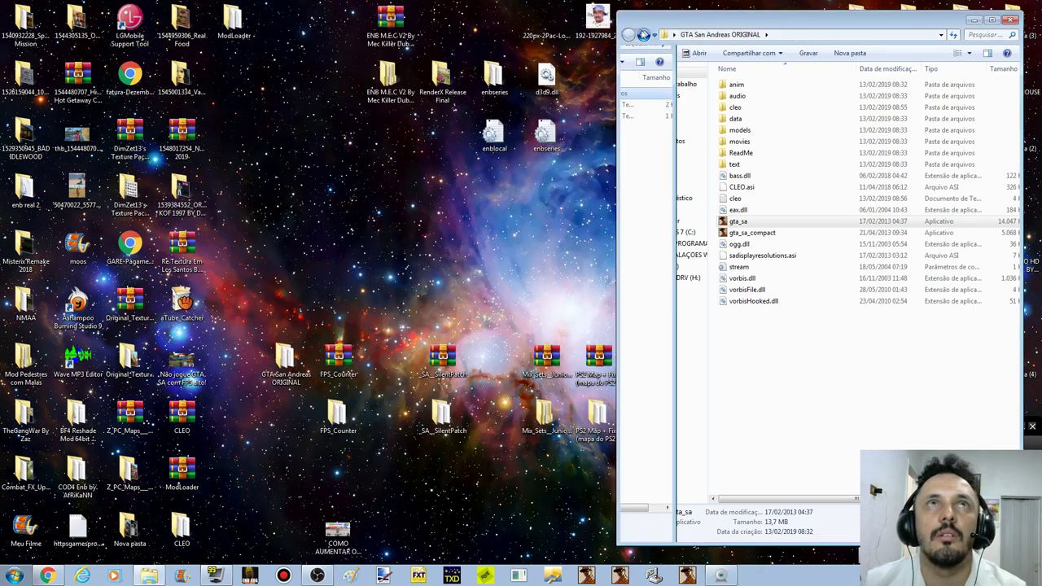
Step: Open the extracted ModLoader folder and copy its modloader subfolder into the GTA San Andreas ORIGINAL folder
{"action": "double_click", "coordinate": [251, 29]}
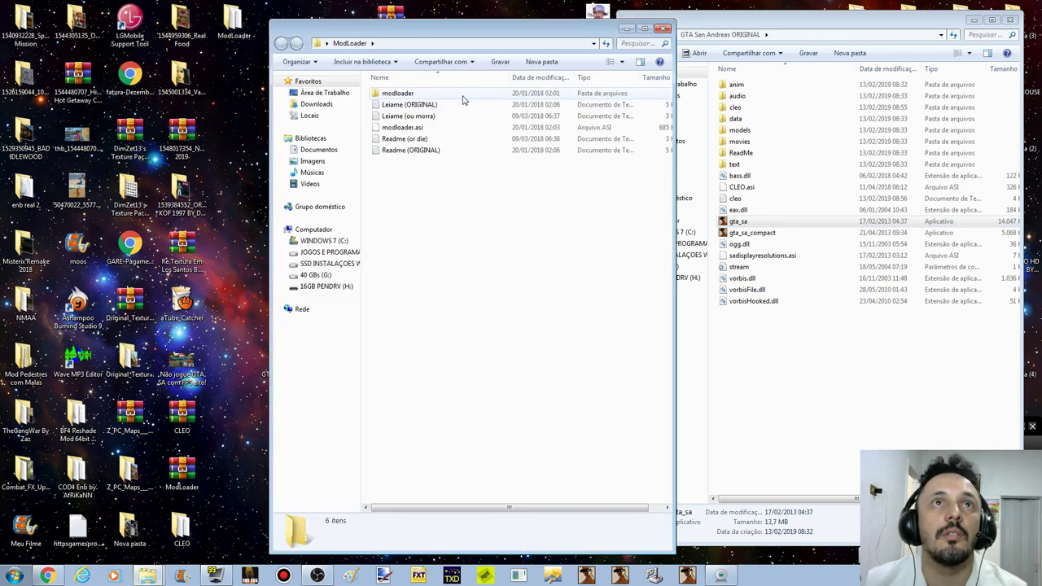
{"action": "right_click", "coordinate": [398, 94]}
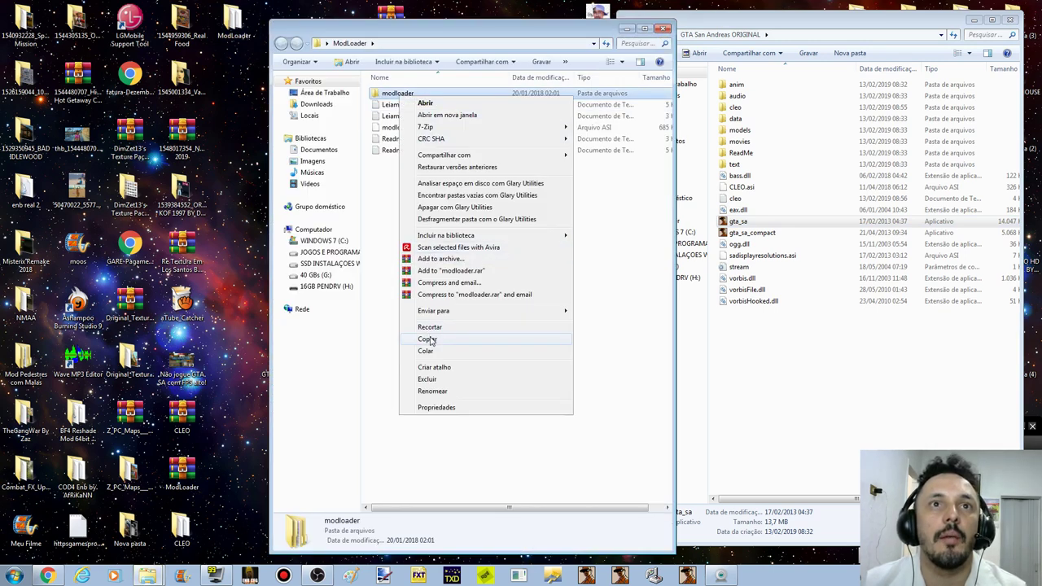
{"action": "left_click", "coordinate": [433, 338]}
{"action": "right_click", "coordinate": [788, 365]}
{"action": "left_click", "coordinate": [818, 439]}
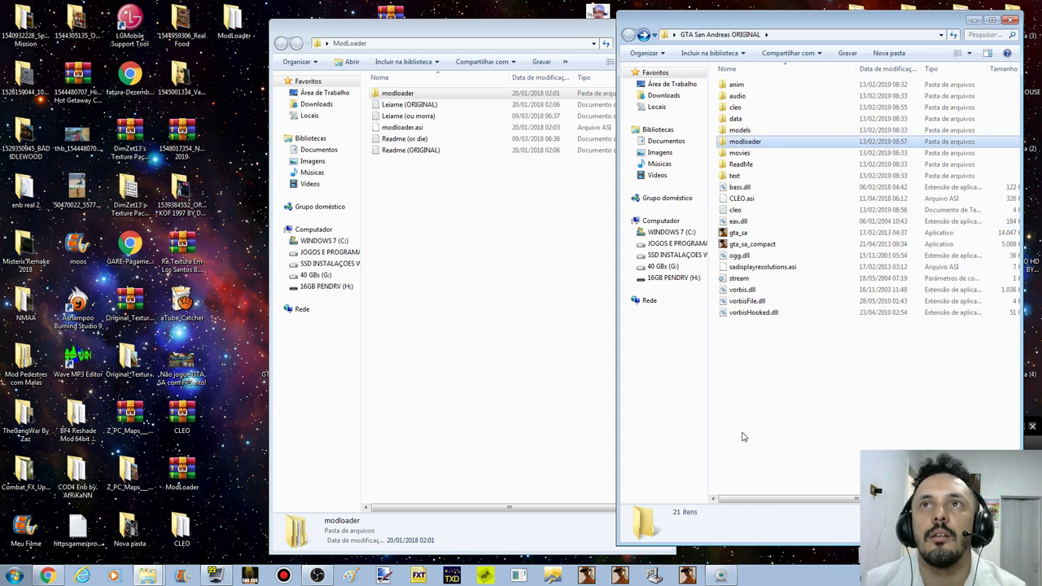
Step: Copy modloader.asi into the GTA San Andreas ORIGINAL folder and close the ModLoader folder window
{"action": "left_click", "coordinate": [402, 128]}
{"action": "right_click", "coordinate": [407, 128]}
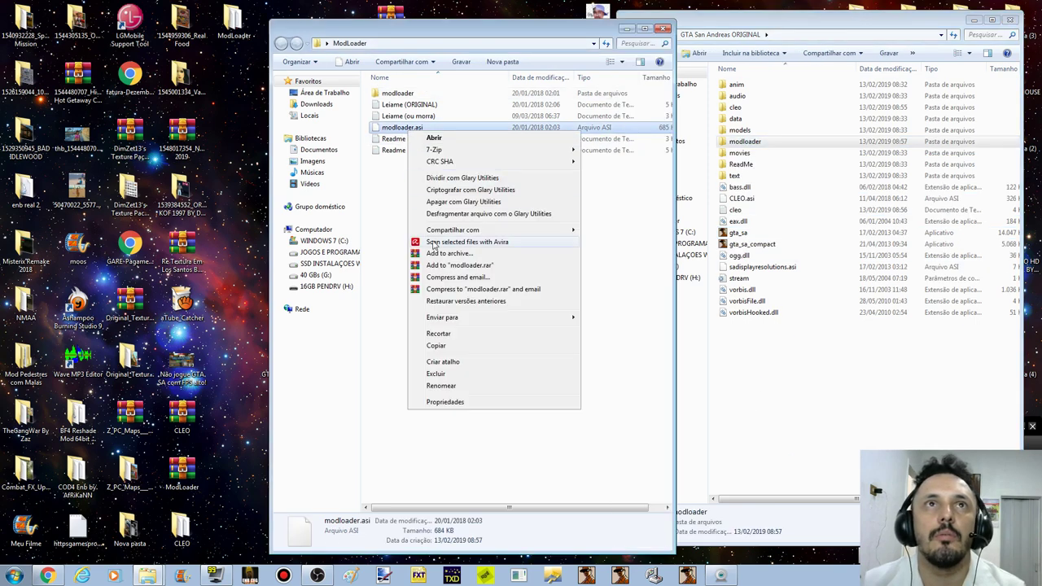
{"action": "left_click", "coordinate": [446, 345]}
{"action": "left_click", "coordinate": [862, 424]}
{"action": "right_click", "coordinate": [835, 412]}
{"action": "left_click", "coordinate": [884, 329]}
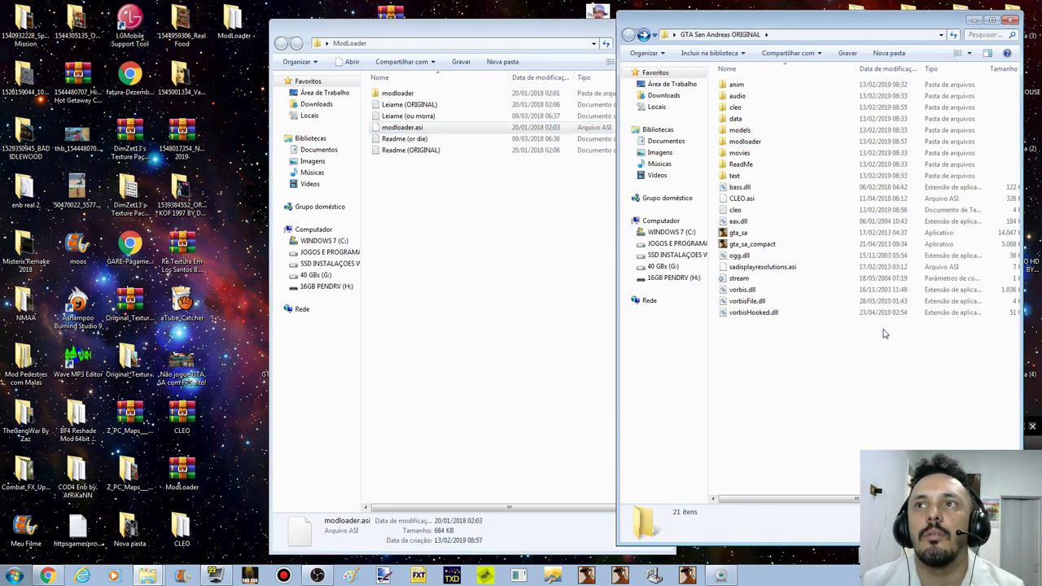
{"action": "left_click", "coordinate": [549, 263]}
{"action": "left_click", "coordinate": [663, 31]}
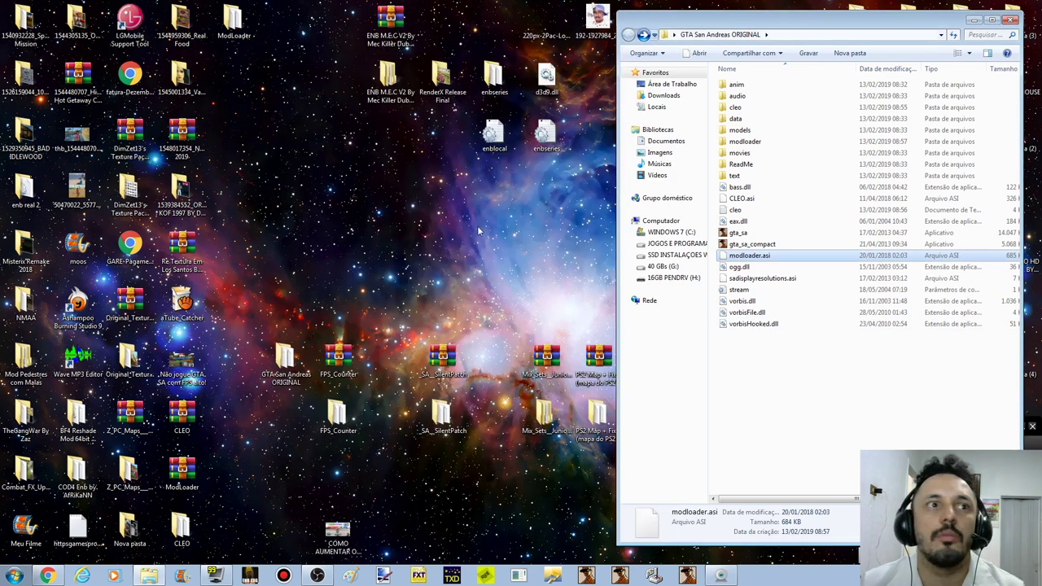
Step: Switch to Chrome and examine the resolution and 16-bit colour advice under Configurações gráficas do jogo in the MixMods lag guide
{"action": "left_click", "coordinate": [48, 575]}
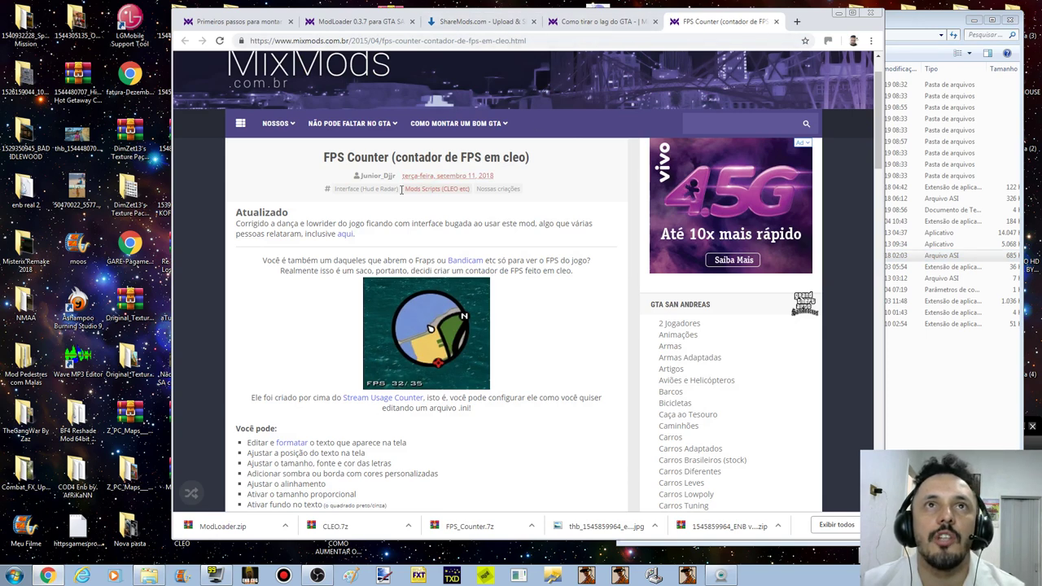
{"action": "left_click", "coordinate": [609, 23]}
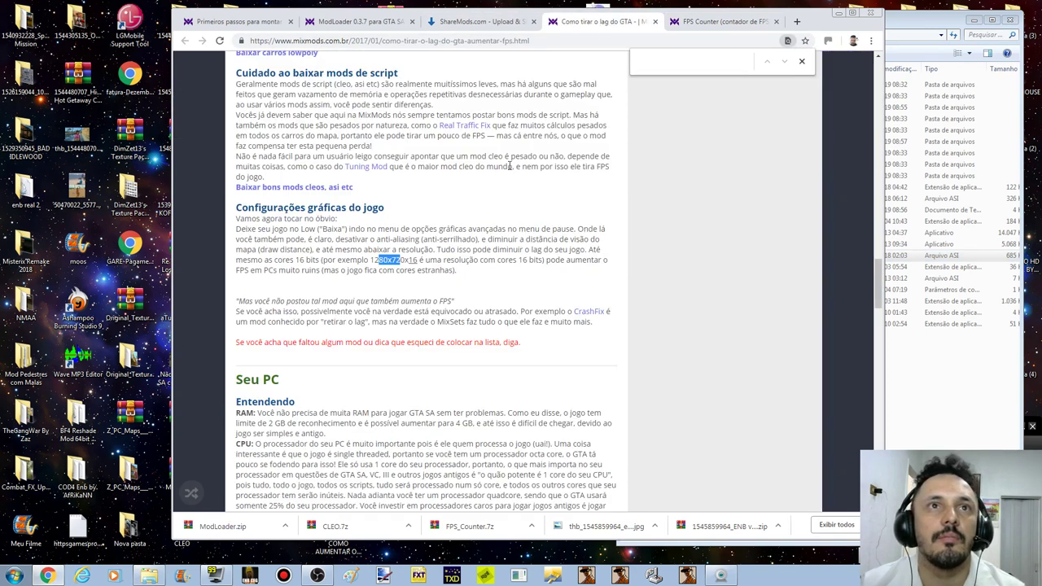
{"action": "scroll", "coordinate": [411, 272], "scroll_direction": "up", "scroll_amount": 2}
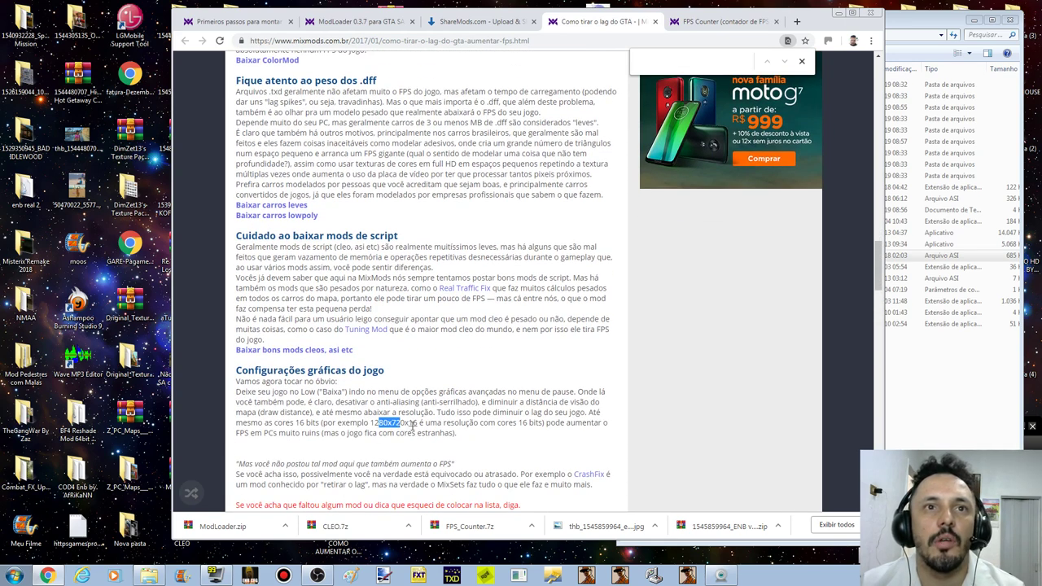
{"action": "left_click_drag", "start_coordinate": [411, 423], "coordinate": [409, 424]}
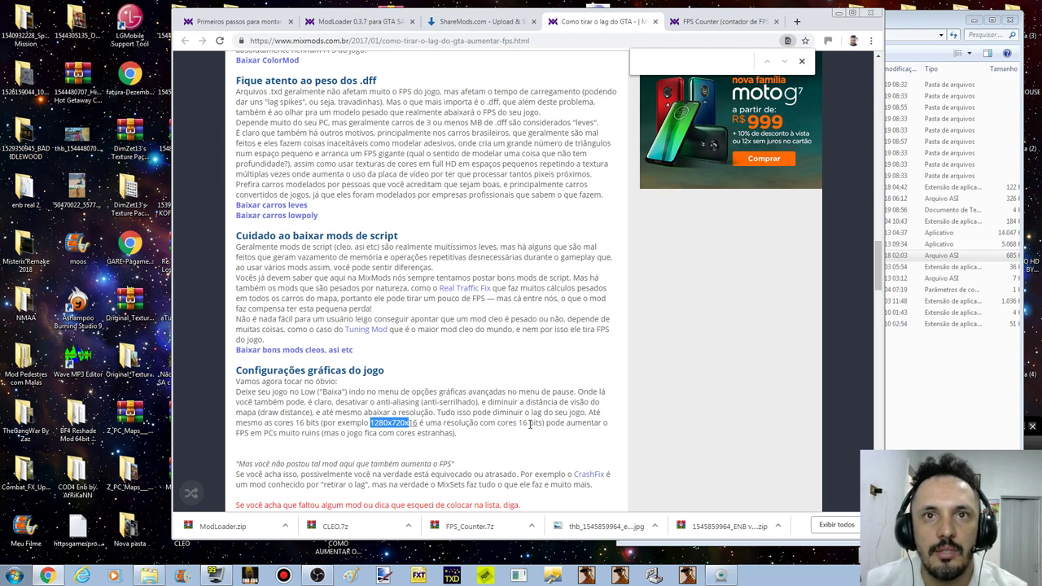
{"action": "left_click_drag", "start_coordinate": [529, 424], "coordinate": [522, 423]}
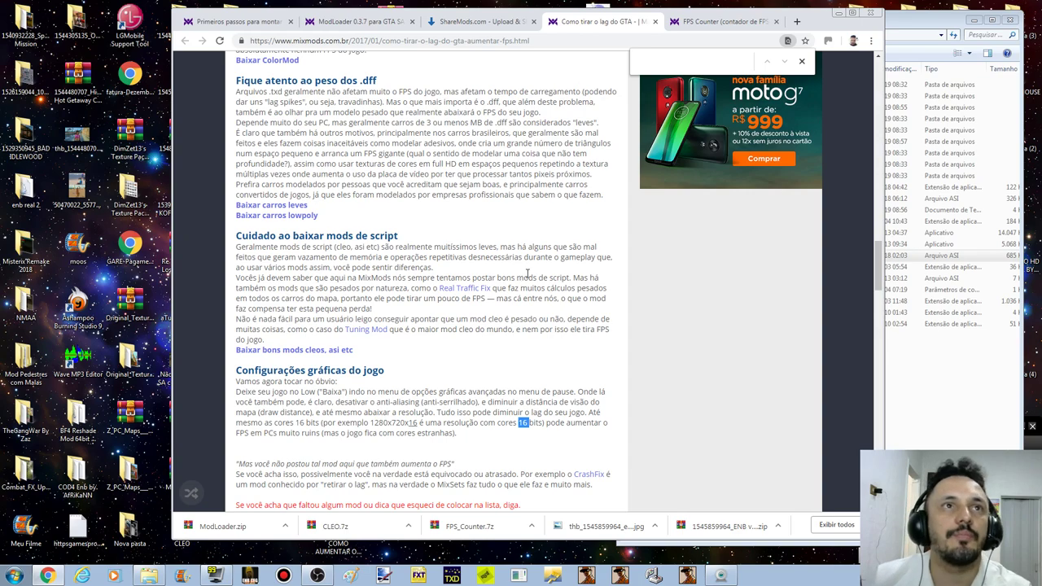
Step: Find the guide's "Aumentar 20% do FPS" section and open the MixSets mod page linked there
{"action": "scroll", "coordinate": [527, 272], "scroll_direction": "up", "scroll_amount": 5}
{"action": "left_click_drag", "start_coordinate": [877, 239], "coordinate": [878, 134]}
{"action": "scroll", "coordinate": [323, 424], "scroll_direction": "down", "scroll_amount": 7}
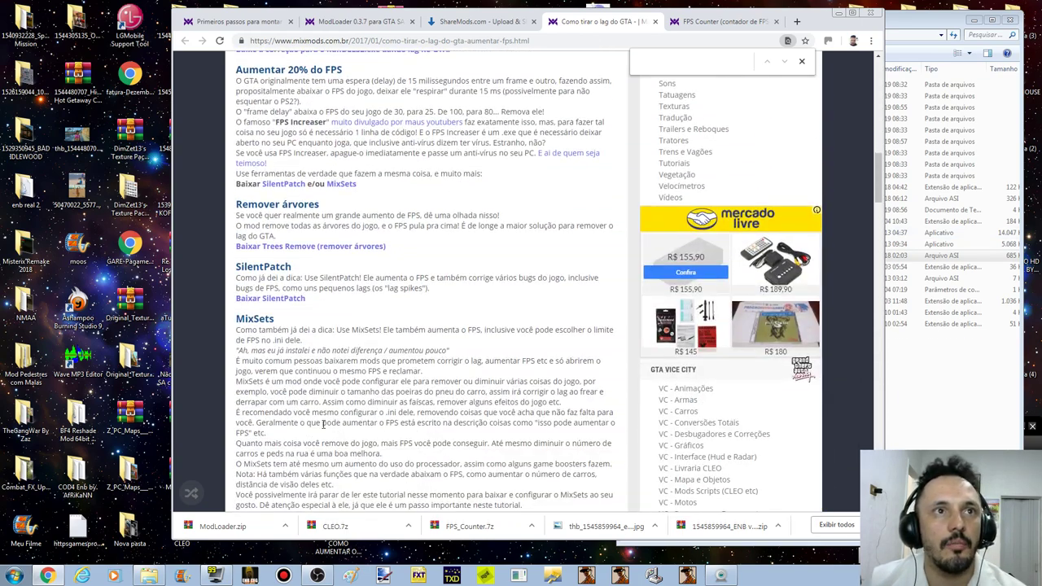
{"action": "scroll", "coordinate": [323, 424], "scroll_direction": "up", "scroll_amount": 3}
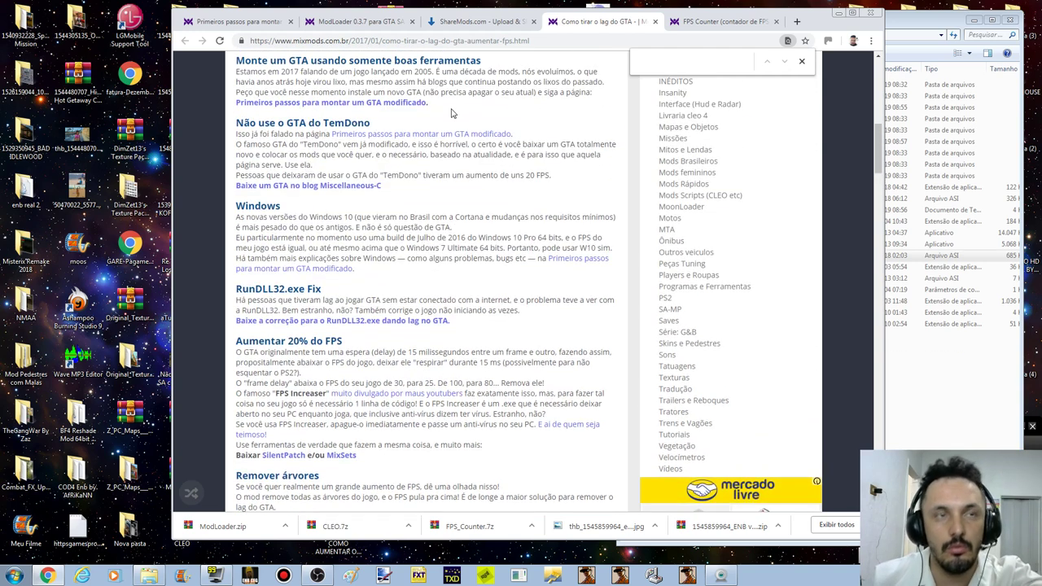
{"action": "scroll", "coordinate": [431, 192], "scroll_direction": "down", "scroll_amount": 2}
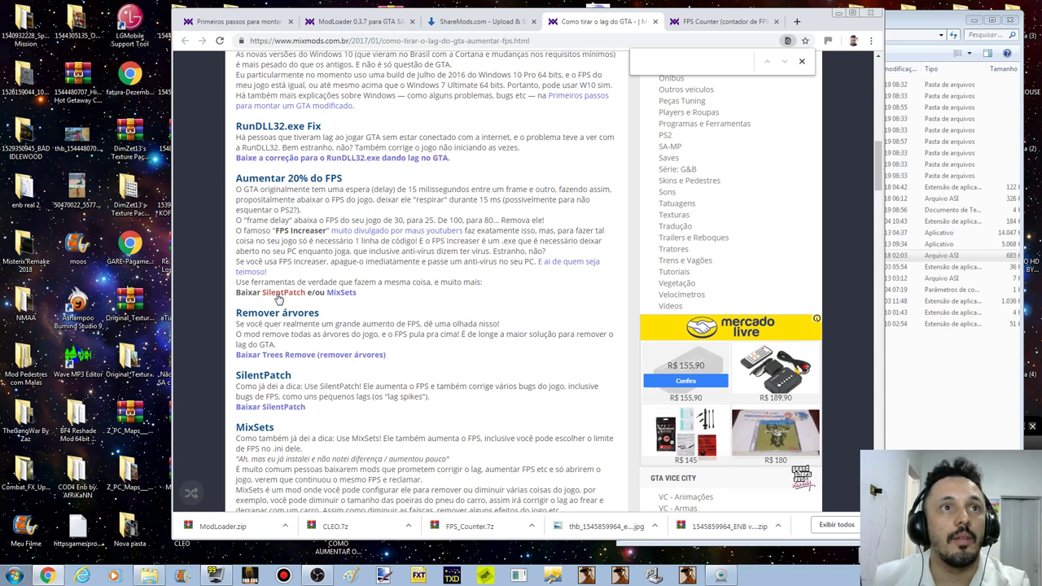
{"action": "left_click_drag", "start_coordinate": [238, 178], "coordinate": [476, 192]}
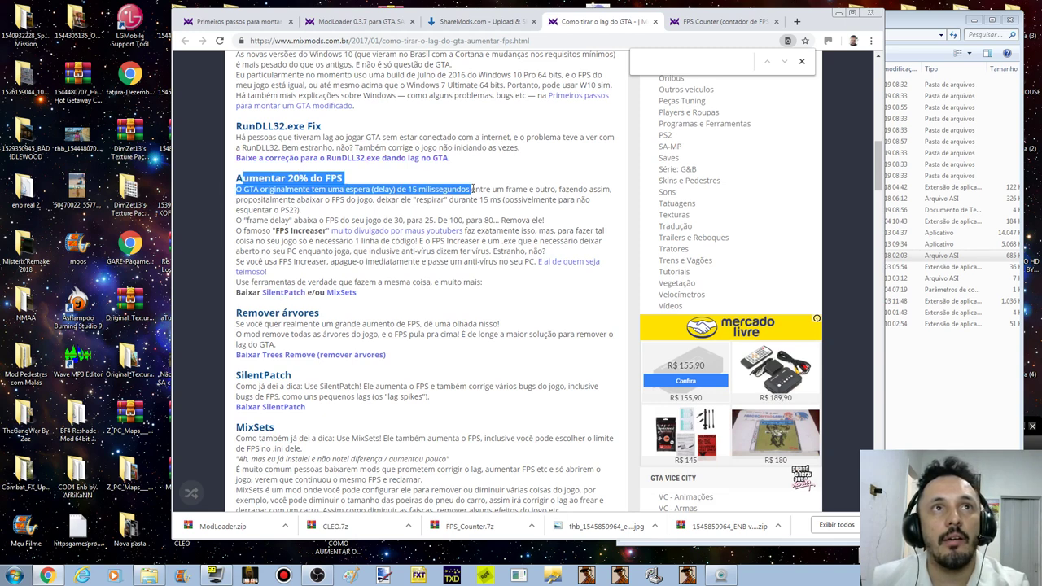
{"action": "left_click", "coordinate": [375, 173]}
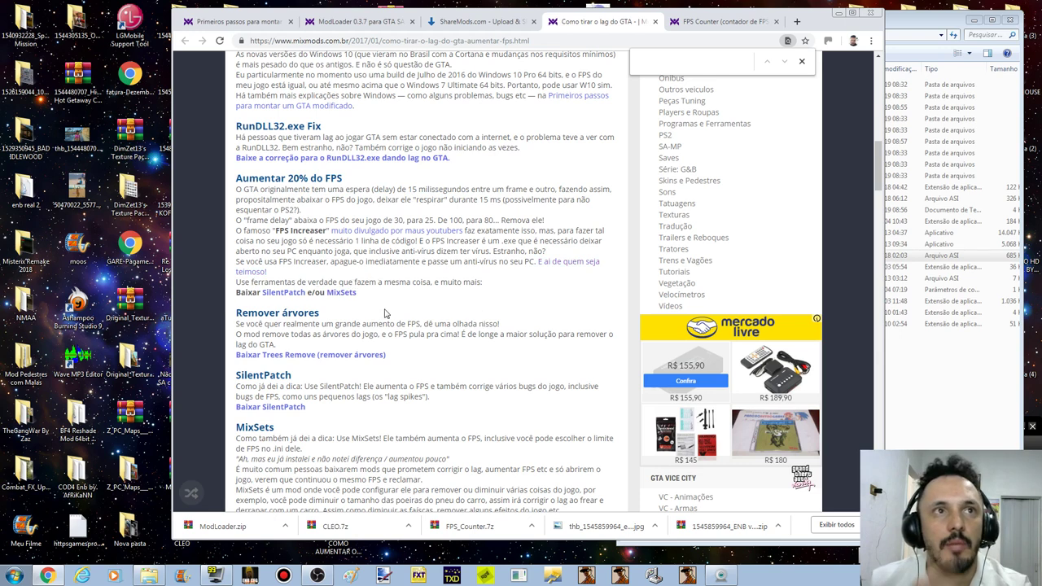
{"action": "left_click", "coordinate": [341, 292]}
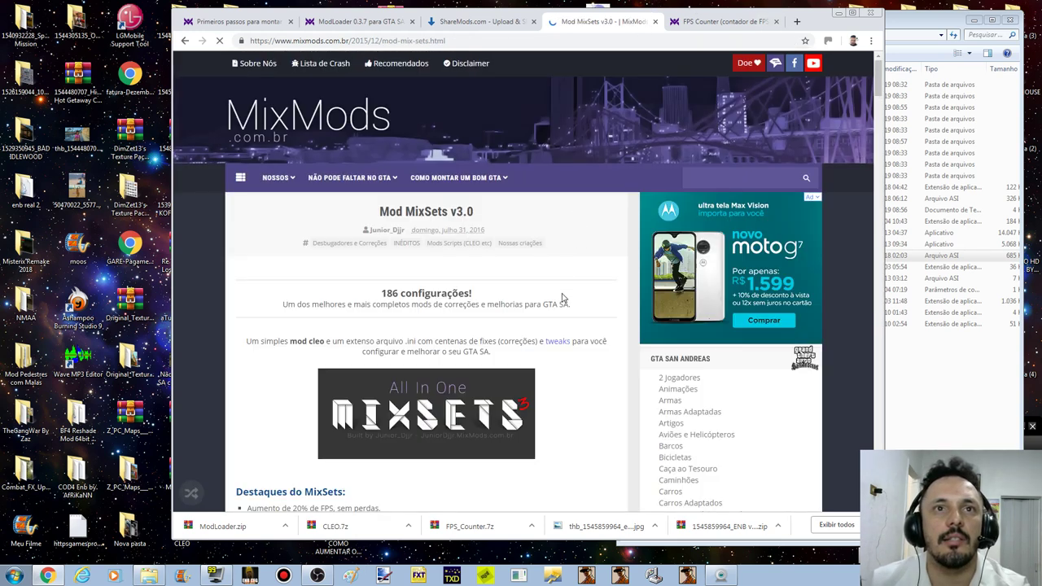
Step: Examine the MixSets highlights, the .ini configuration screenshots and the start of the function list on the mod page
{"action": "scroll", "coordinate": [514, 236], "scroll_direction": "down", "scroll_amount": 2}
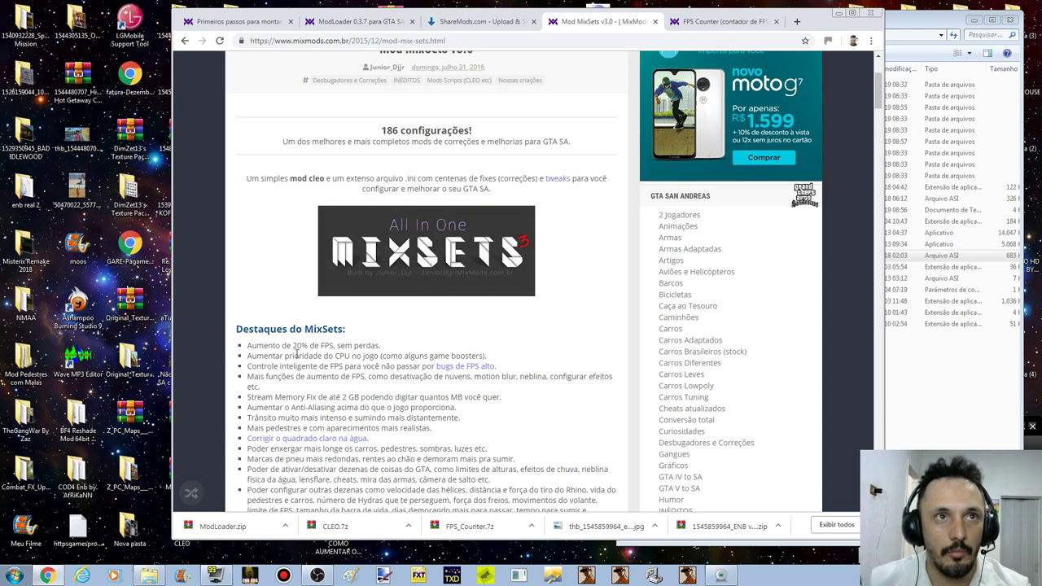
{"action": "scroll", "coordinate": [260, 350], "scroll_direction": "down", "scroll_amount": 5}
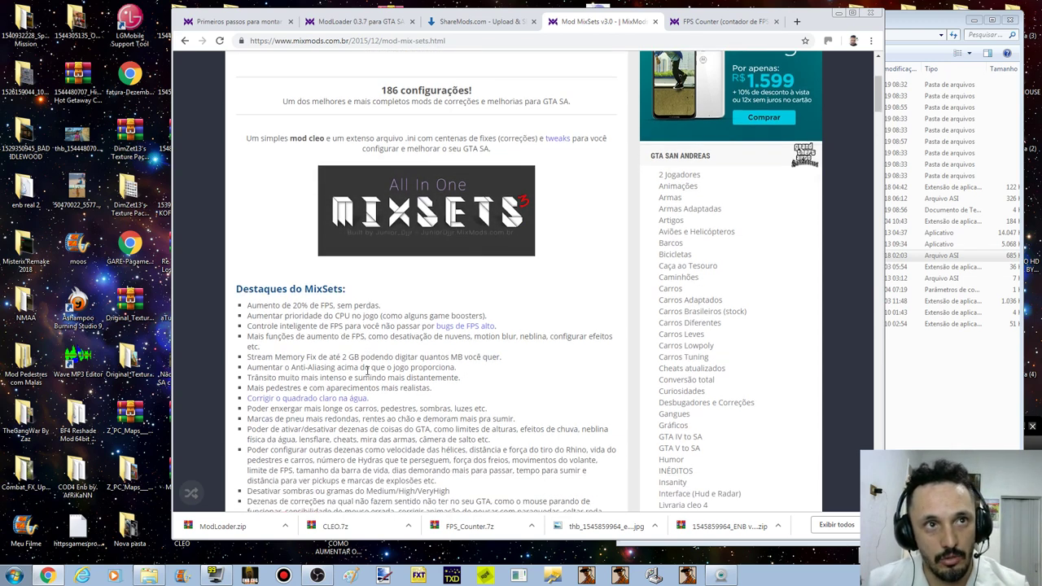
{"action": "scroll", "coordinate": [342, 256], "scroll_direction": "down", "scroll_amount": 2}
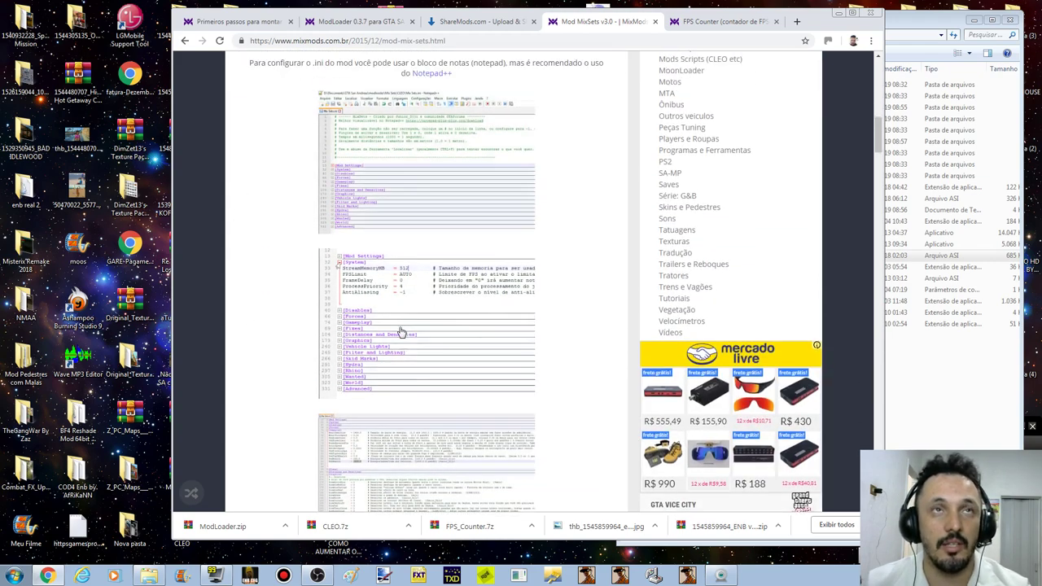
{"action": "scroll", "coordinate": [400, 332], "scroll_direction": "up", "scroll_amount": 3}
{"action": "scroll", "coordinate": [527, 236], "scroll_direction": "down", "scroll_amount": 7}
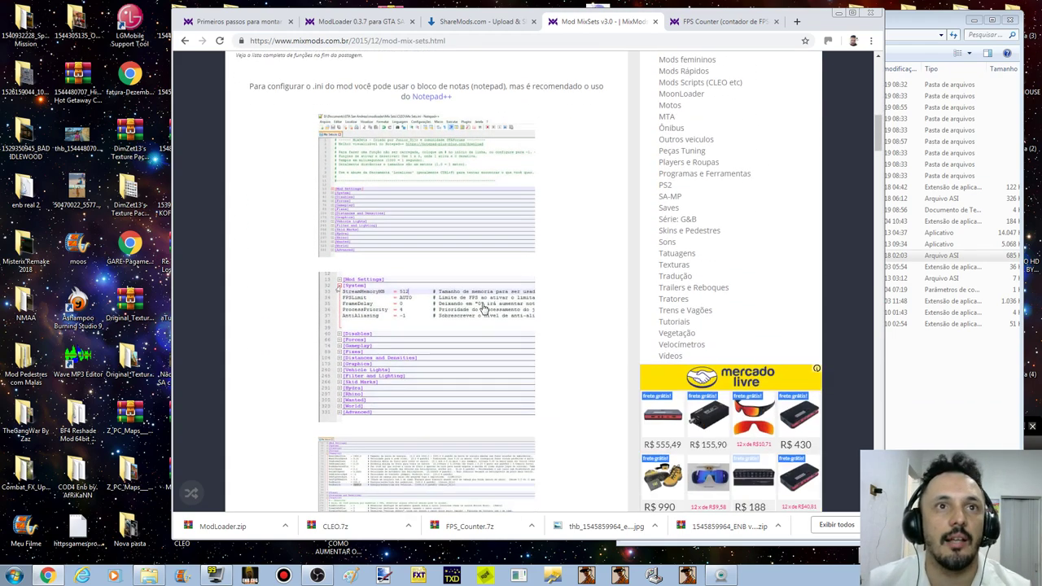
{"action": "scroll", "coordinate": [424, 306], "scroll_direction": "up", "scroll_amount": 4}
{"action": "left_click", "coordinate": [453, 202]}
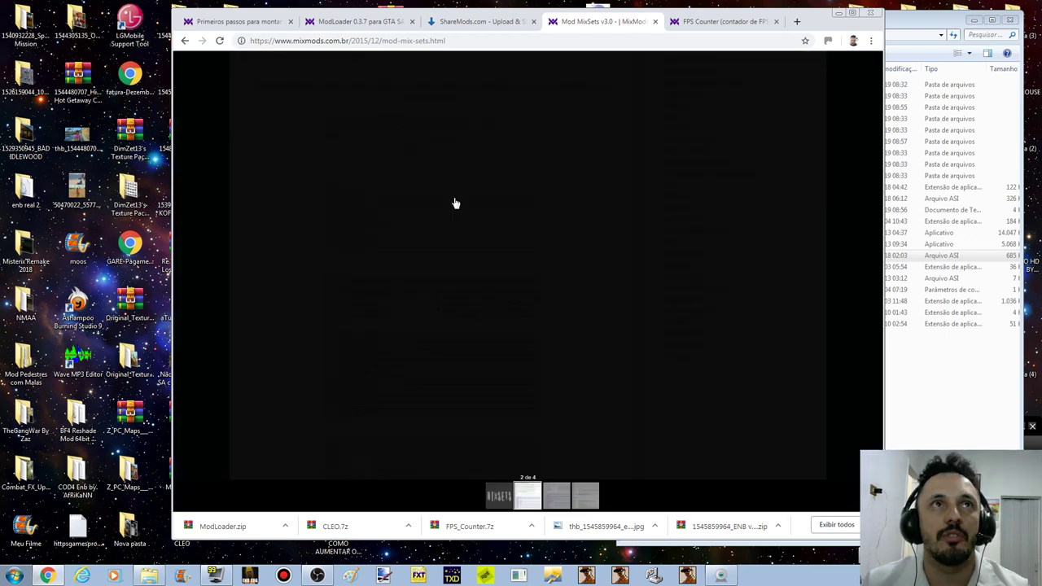
{"action": "left_click", "coordinate": [852, 171]}
{"action": "scroll", "coordinate": [399, 364], "scroll_direction": "down", "scroll_amount": 5}
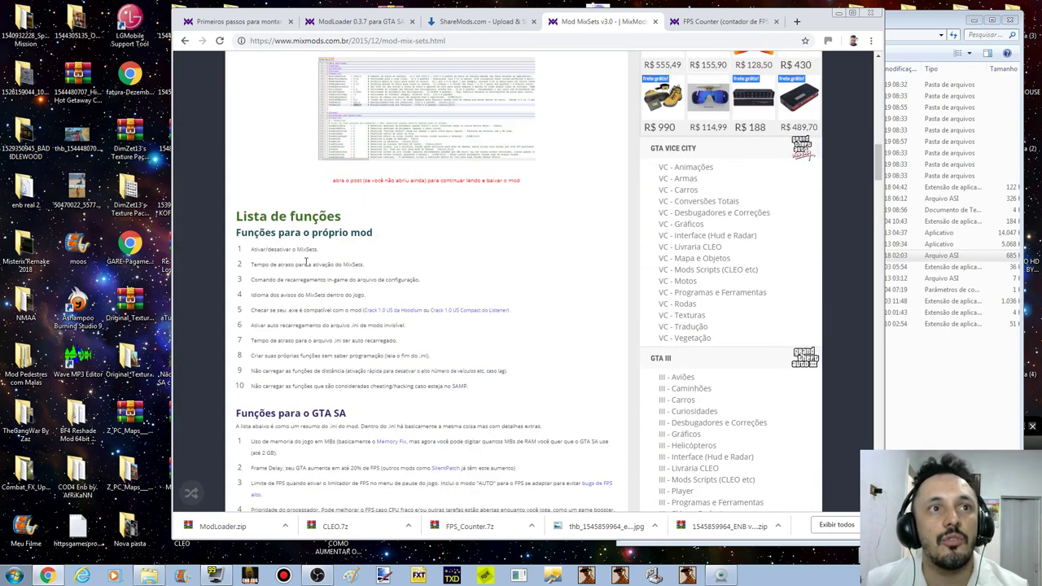
{"action": "scroll", "coordinate": [303, 272], "scroll_direction": "down", "scroll_amount": 2}
{"action": "scroll", "coordinate": [430, 229], "scroll_direction": "up", "scroll_amount": 5}
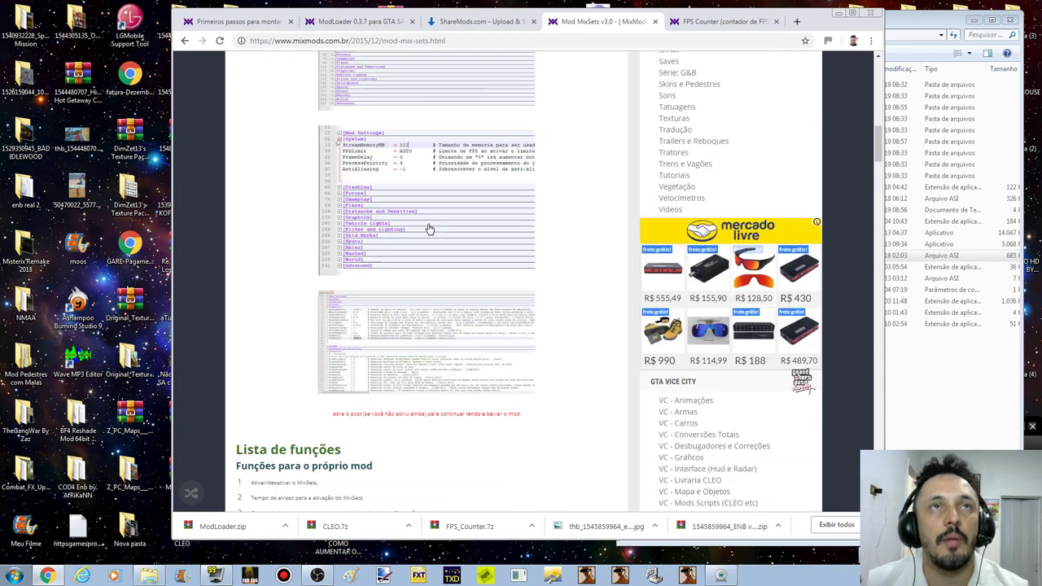
Step: Return to the MixSets page heading and read through the numbered function list down to the closing notes
{"action": "scroll", "coordinate": [429, 229], "scroll_direction": "up", "scroll_amount": 15}
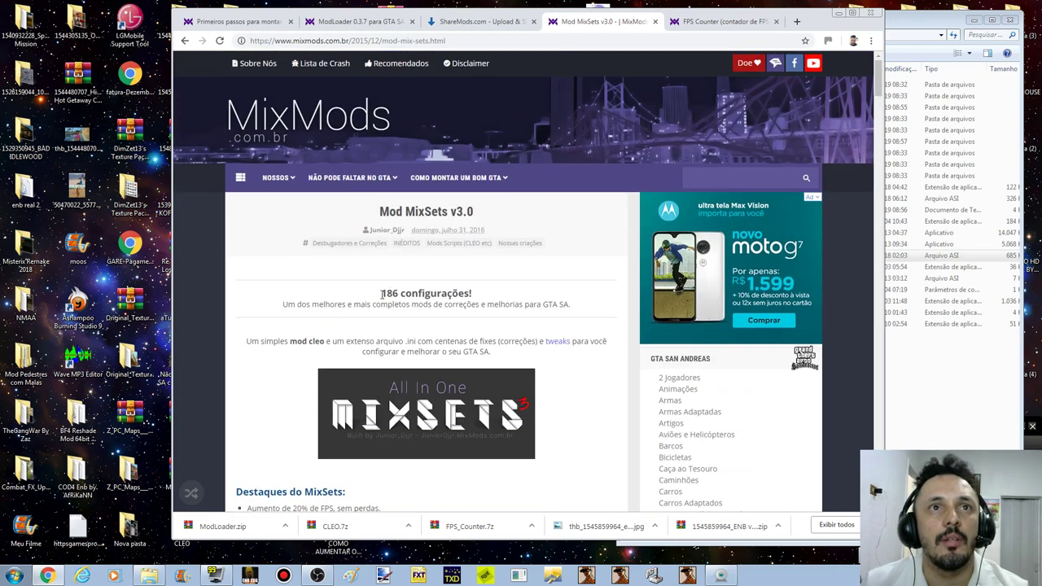
{"action": "left_click_drag", "start_coordinate": [382, 298], "coordinate": [398, 294]}
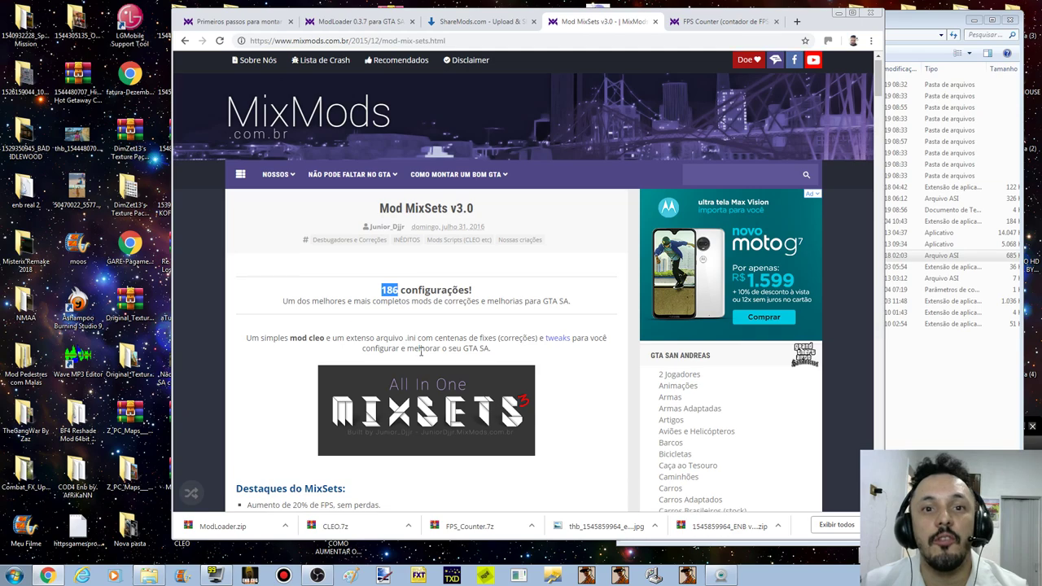
{"action": "scroll", "coordinate": [461, 368], "scroll_direction": "down", "scroll_amount": 20}
{"action": "scroll", "coordinate": [461, 368], "scroll_direction": "down", "scroll_amount": 10}
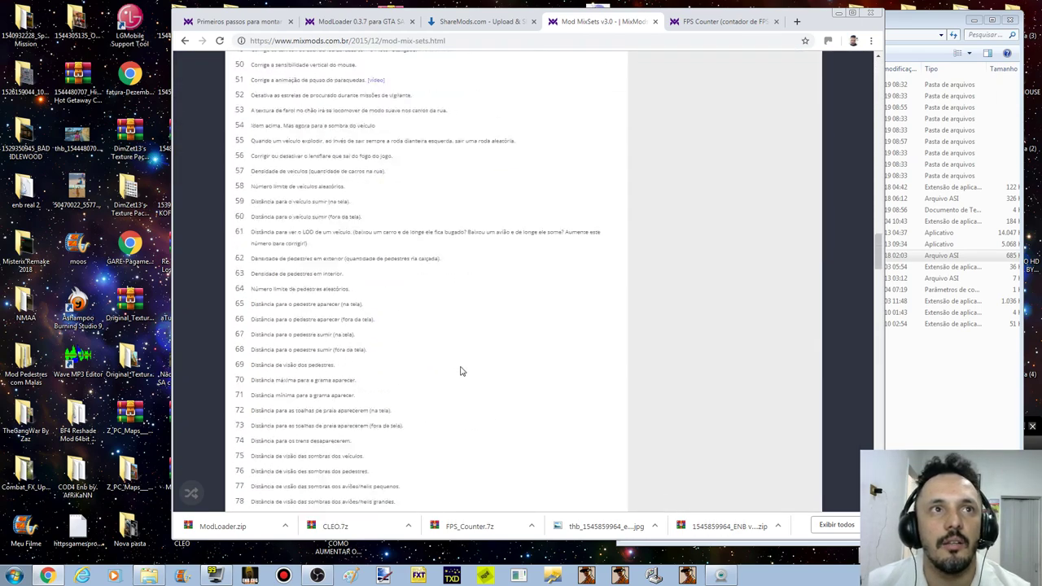
{"action": "scroll", "coordinate": [371, 314], "scroll_direction": "down", "scroll_amount": 17}
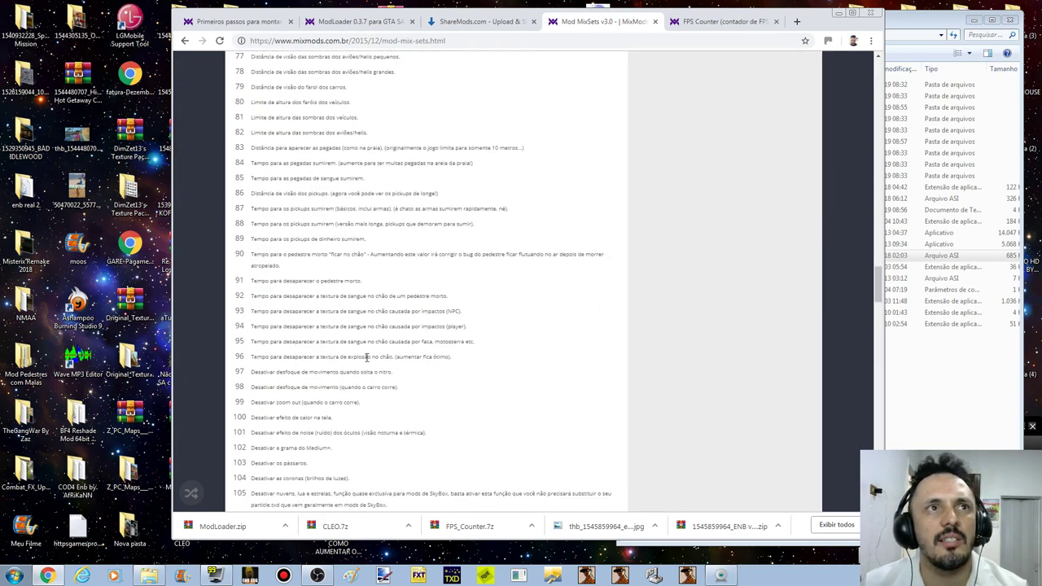
{"action": "scroll", "coordinate": [351, 373], "scroll_direction": "down", "scroll_amount": 8}
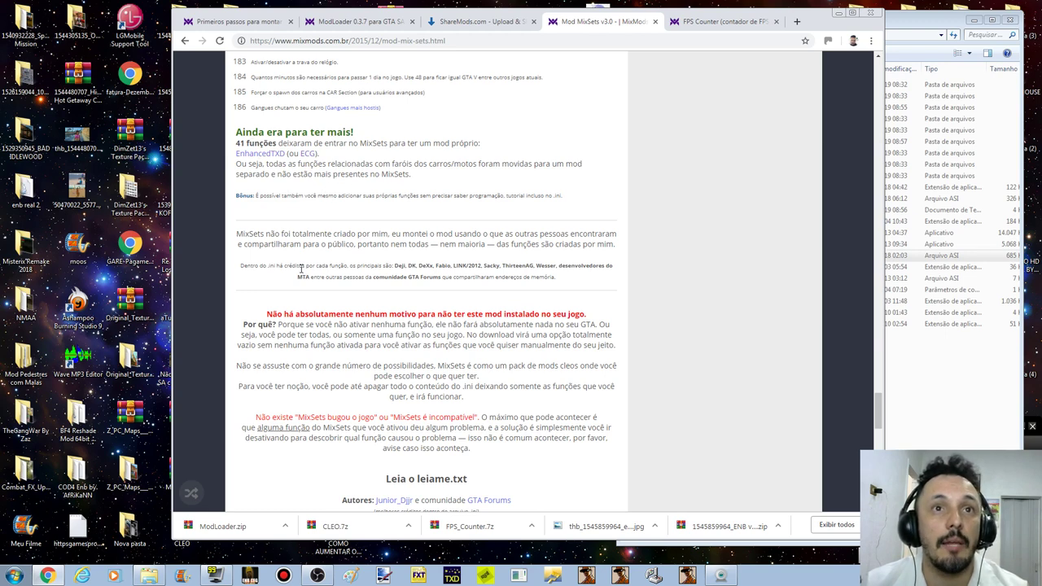
{"action": "scroll", "coordinate": [751, 447], "scroll_direction": "down", "scroll_amount": 4}
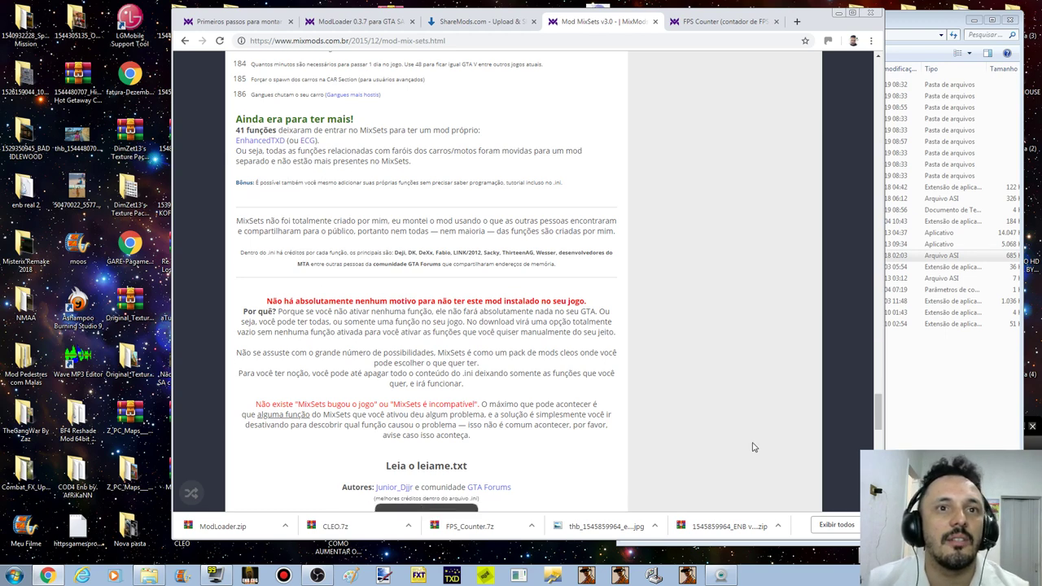
Step: Examine the closing notes and download section of the MixSets page, and return to its heading
{"action": "scroll", "coordinate": [561, 288], "scroll_direction": "up", "scroll_amount": 1}
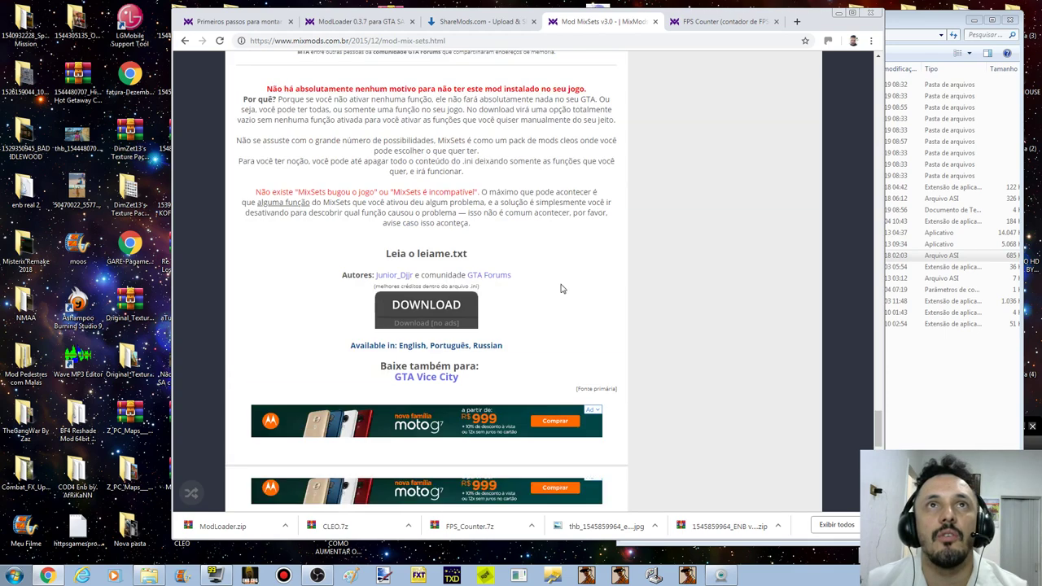
{"action": "scroll", "coordinate": [570, 323], "scroll_direction": "down", "scroll_amount": 15}
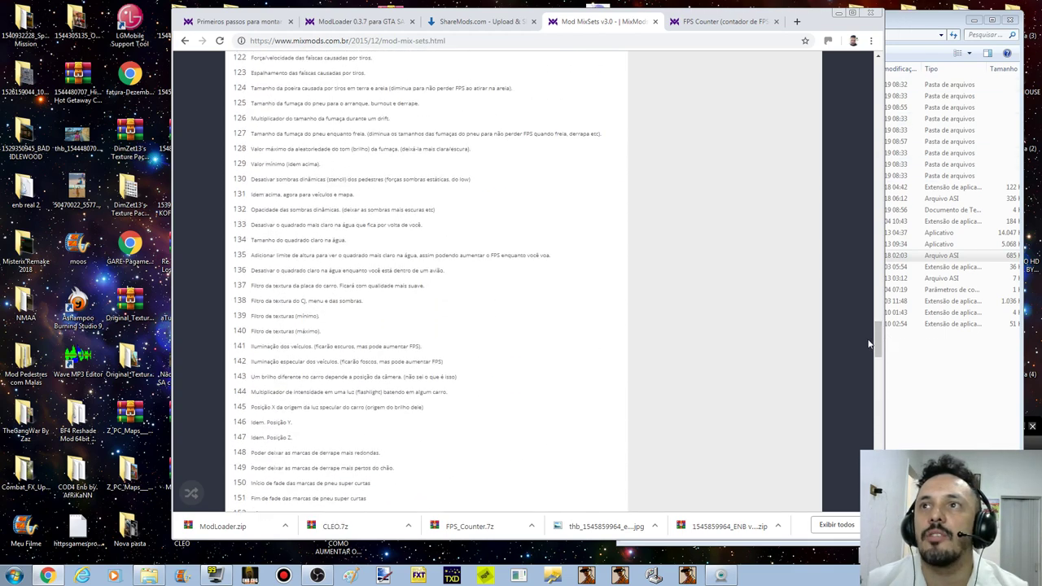
{"action": "left_click_drag", "start_coordinate": [878, 338], "coordinate": [863, 49]}
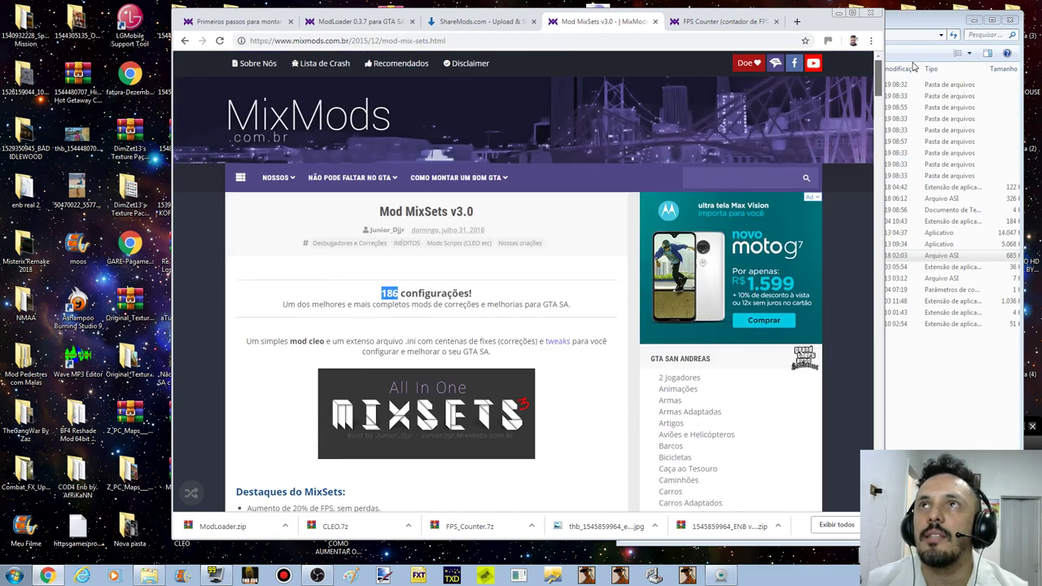
Step: Open the extracted Mix Sets folder from the desktop, place it beside the game folder, and enter its Português subfolder
{"action": "left_click", "coordinate": [838, 15]}
{"action": "left_click_drag", "start_coordinate": [511, 318], "coordinate": [389, 437]}
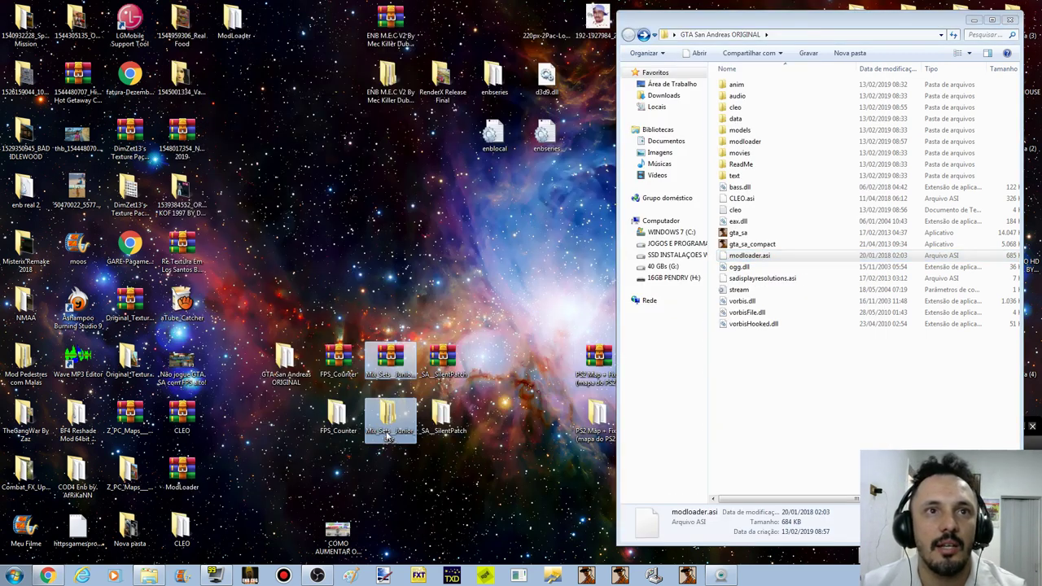
{"action": "double_click", "coordinate": [389, 424]}
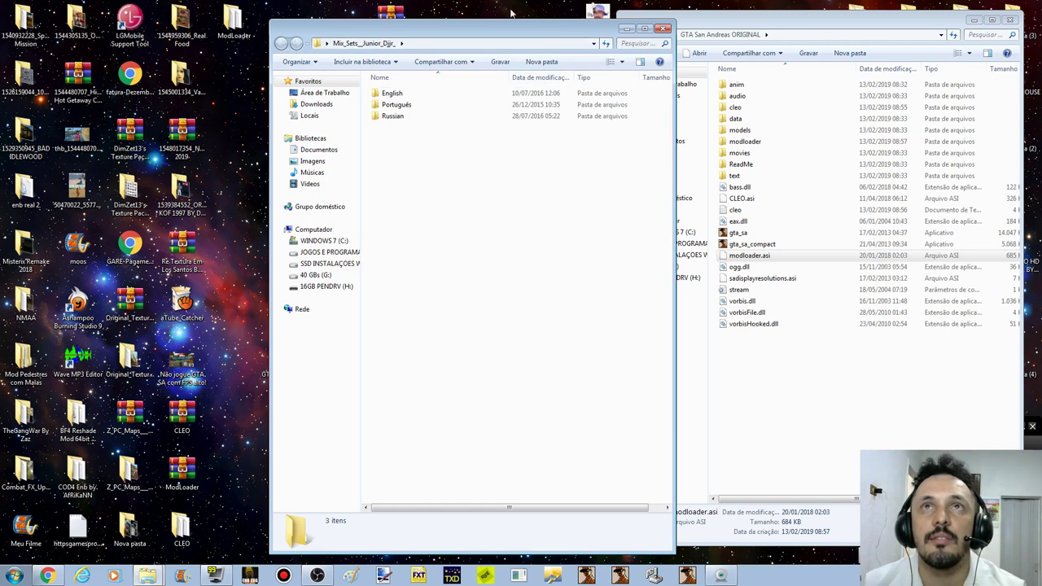
{"action": "left_click_drag", "start_coordinate": [498, 31], "coordinate": [404, 24]}
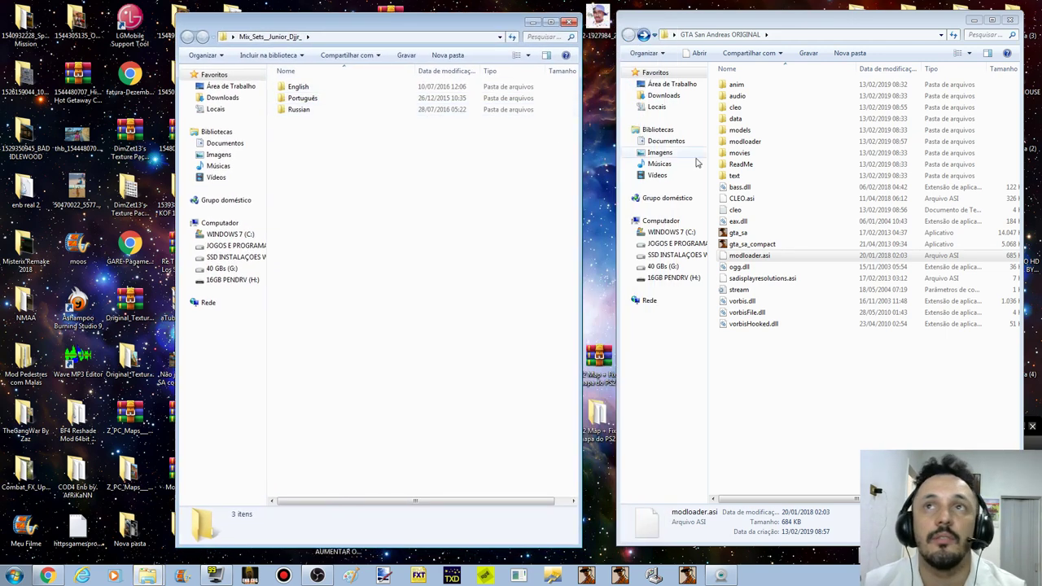
{"action": "double_click", "coordinate": [317, 99]}
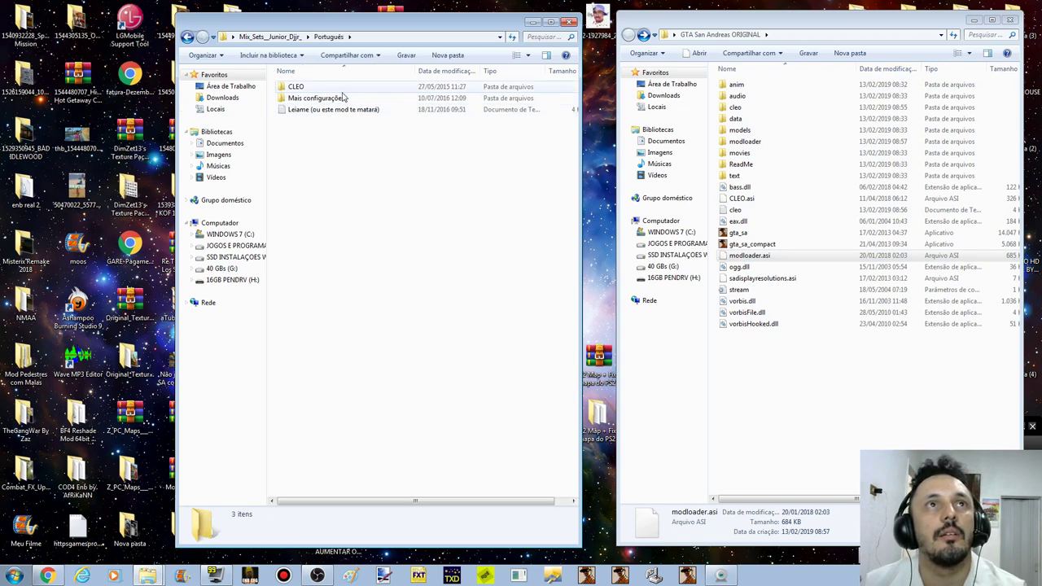
Step: Read the installation and usage instructions in the Leiame text file of the Português folder and close it
{"action": "left_click", "coordinate": [324, 110]}
{"action": "double_click", "coordinate": [324, 110]}
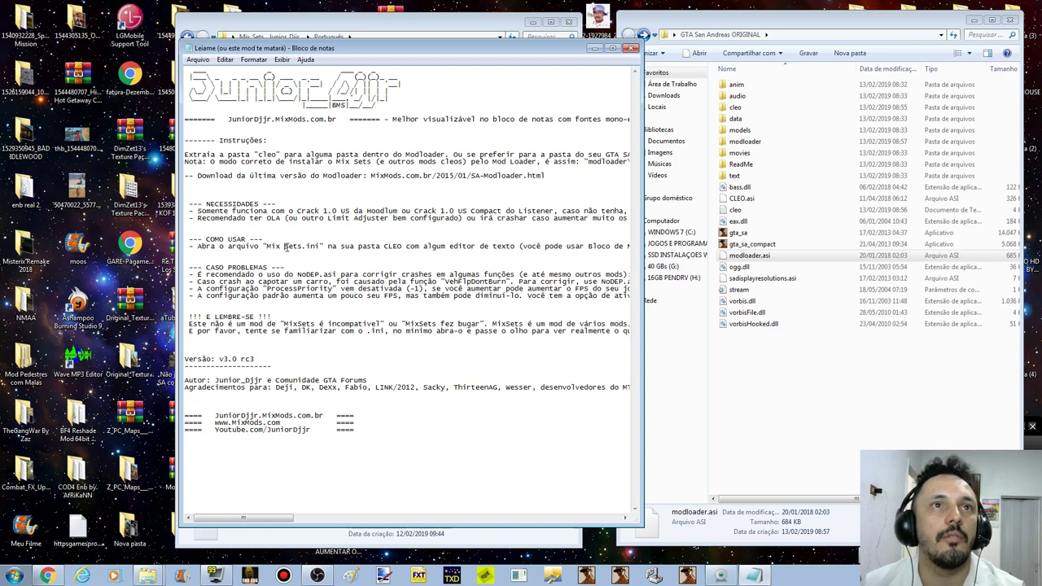
{"action": "left_click_drag", "start_coordinate": [284, 246], "coordinate": [339, 246]}
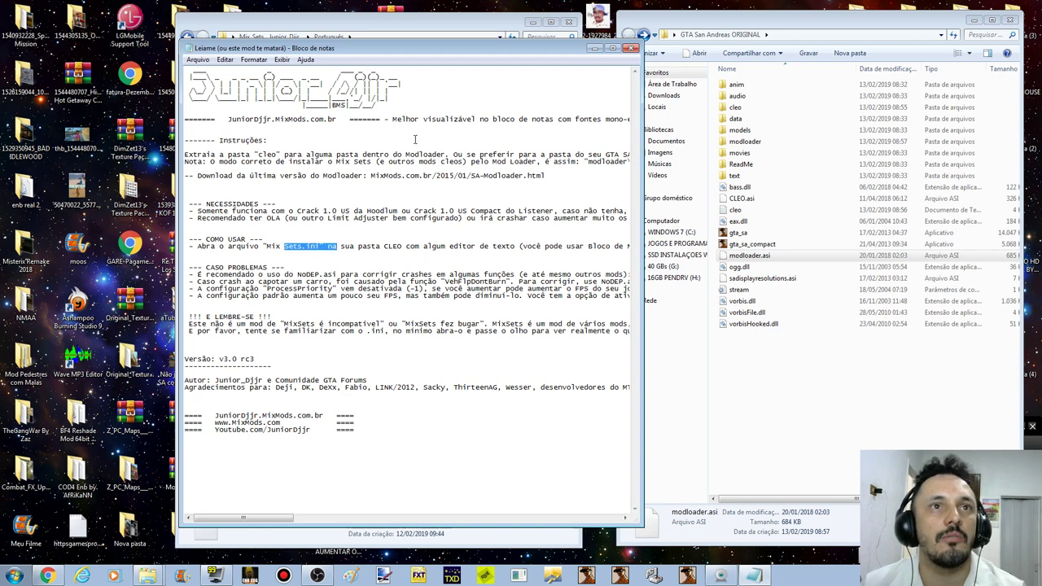
{"action": "left_click", "coordinate": [630, 48]}
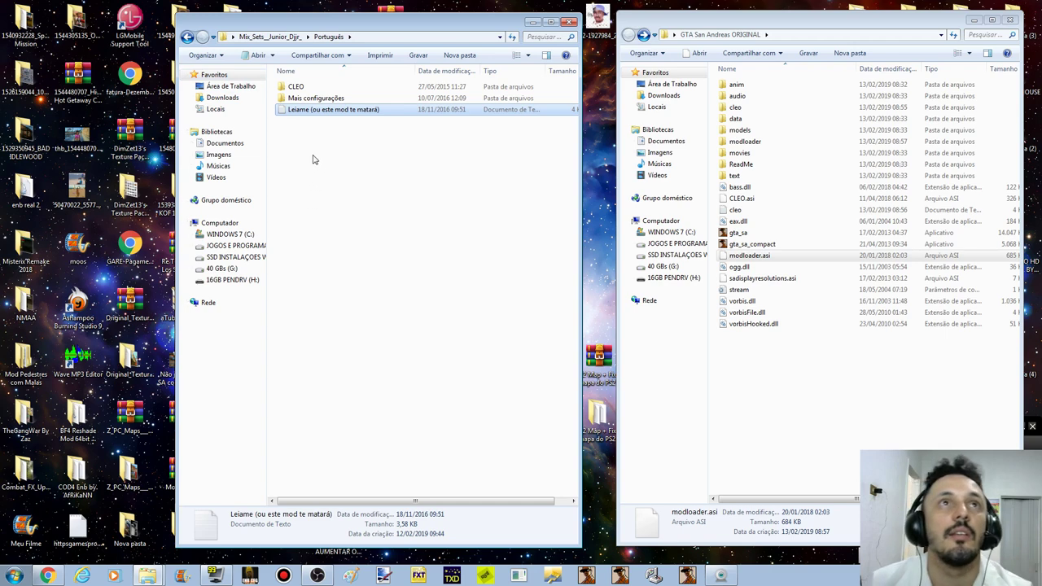
Step: Copy both Mix Sets files from the Português mod's CLEO folder into the cleo folder of GTA San Andreas ORIGINAL
{"action": "left_click", "coordinate": [316, 88]}
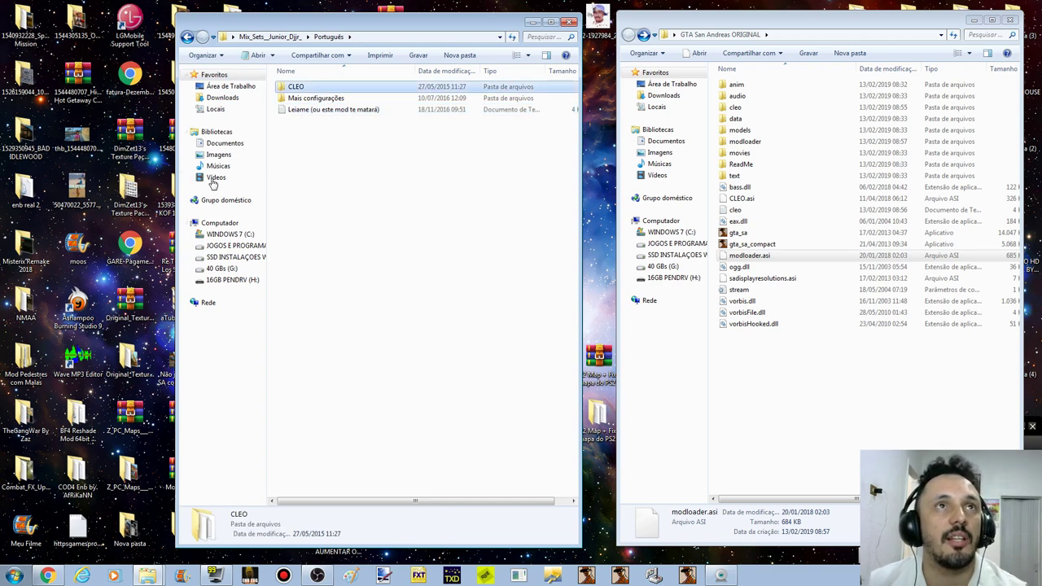
{"action": "key", "text": "Return"}
{"action": "left_click", "coordinate": [342, 98]}
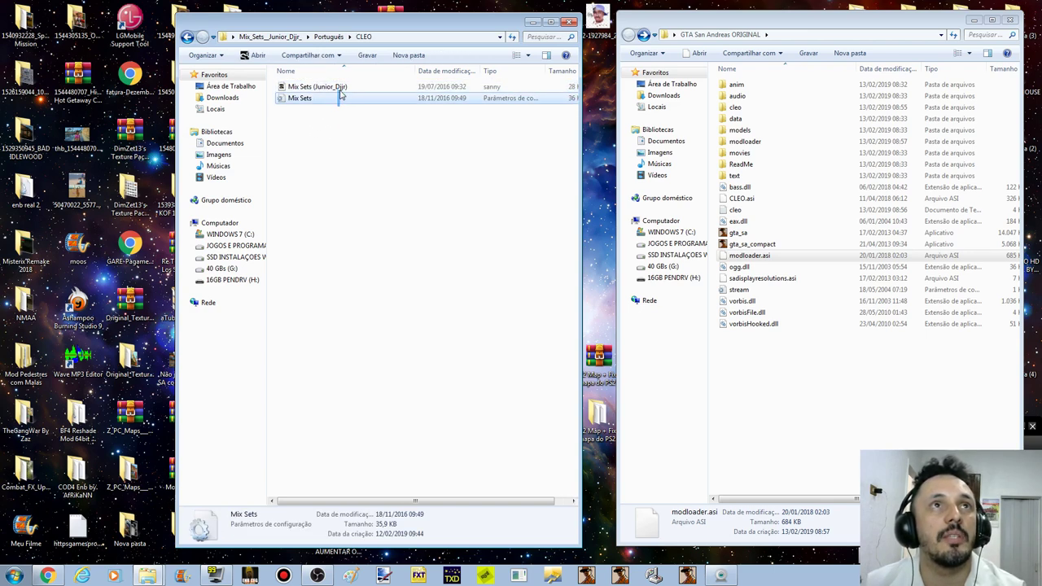
{"action": "left_click", "coordinate": [341, 86], "text": "ctrl"}
{"action": "right_click", "coordinate": [342, 88]}
{"action": "left_click", "coordinate": [405, 266]}
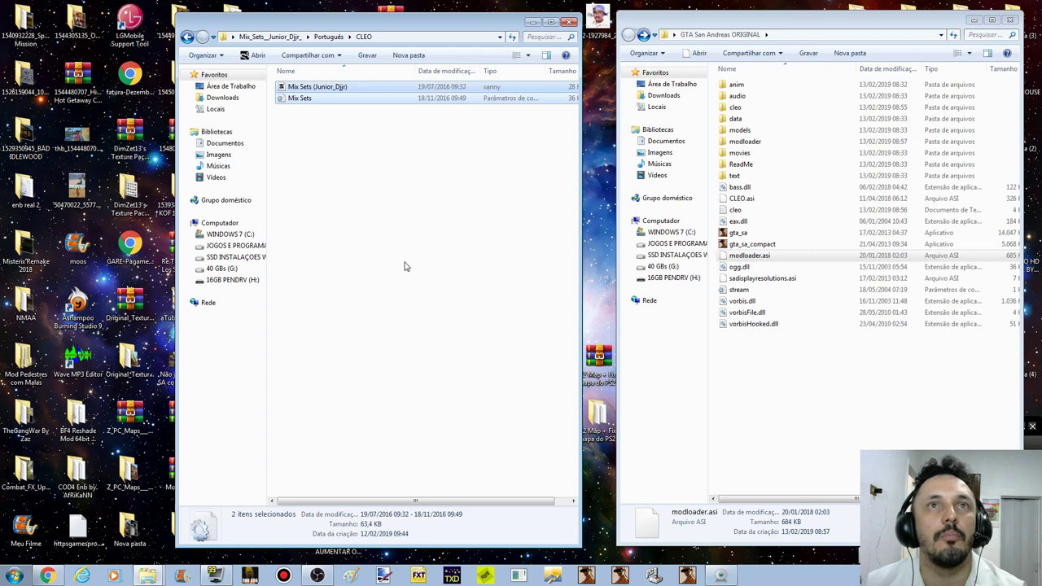
{"action": "double_click", "coordinate": [780, 108]}
{"action": "right_click", "coordinate": [770, 205]}
{"action": "left_click", "coordinate": [809, 277]}
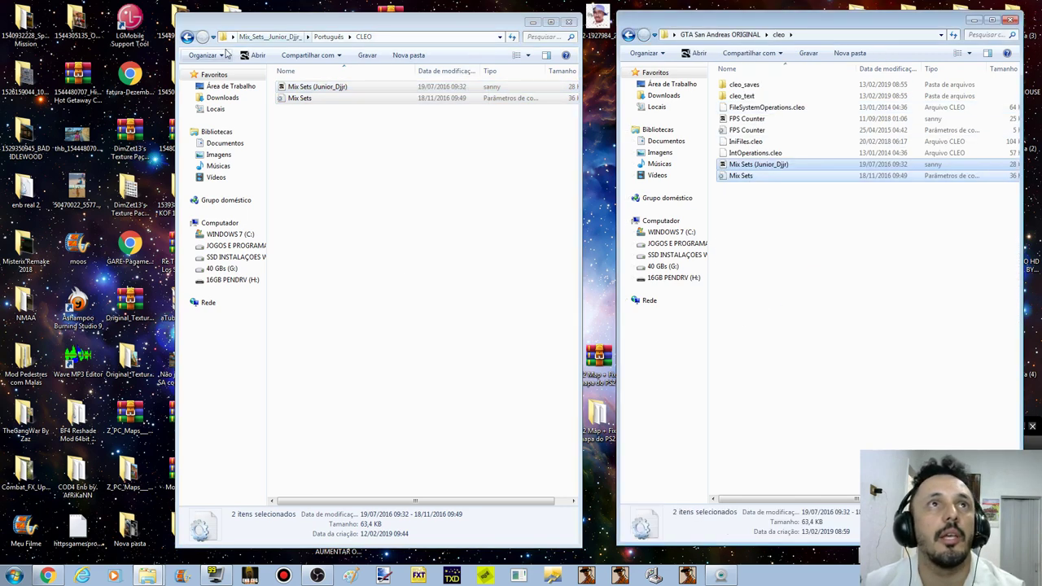
Step: Browse the presets in Mais configurações and read the Como é este note inside Todas as funções desativadas
{"action": "left_click", "coordinate": [187, 36]}
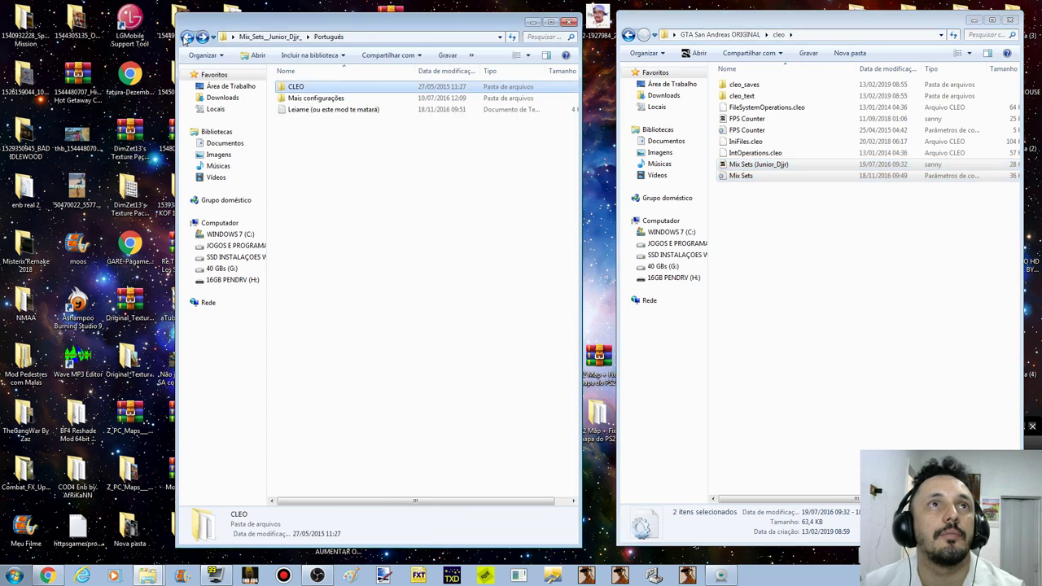
{"action": "double_click", "coordinate": [319, 98]}
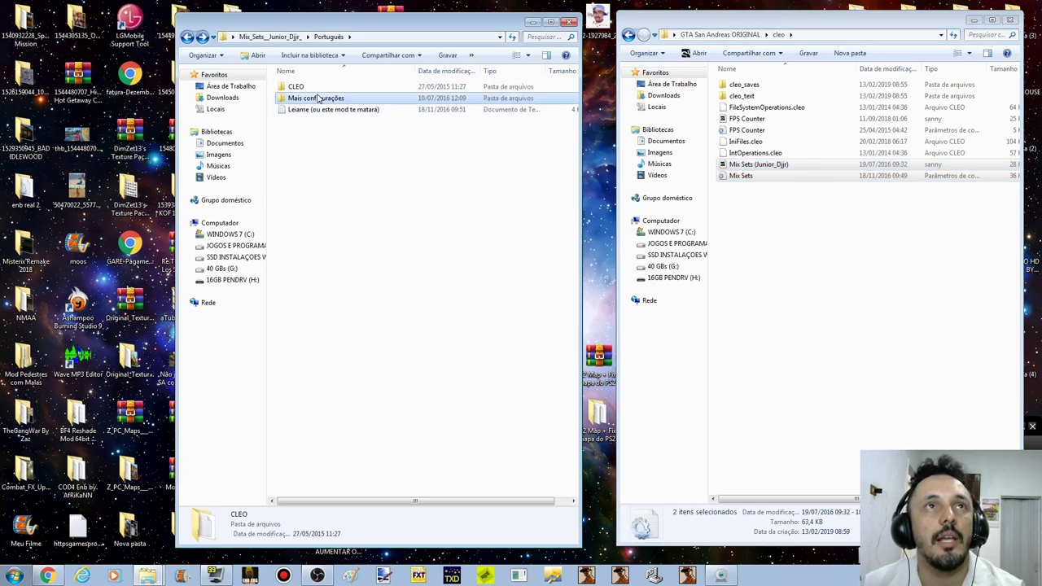
{"action": "left_click", "coordinate": [765, 177]}
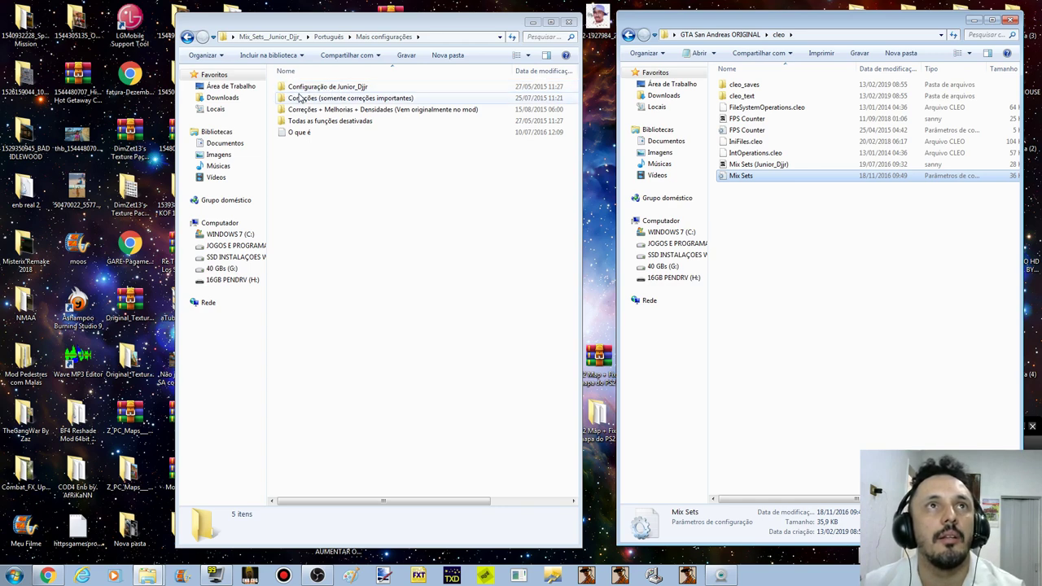
{"action": "left_click", "coordinate": [298, 99]}
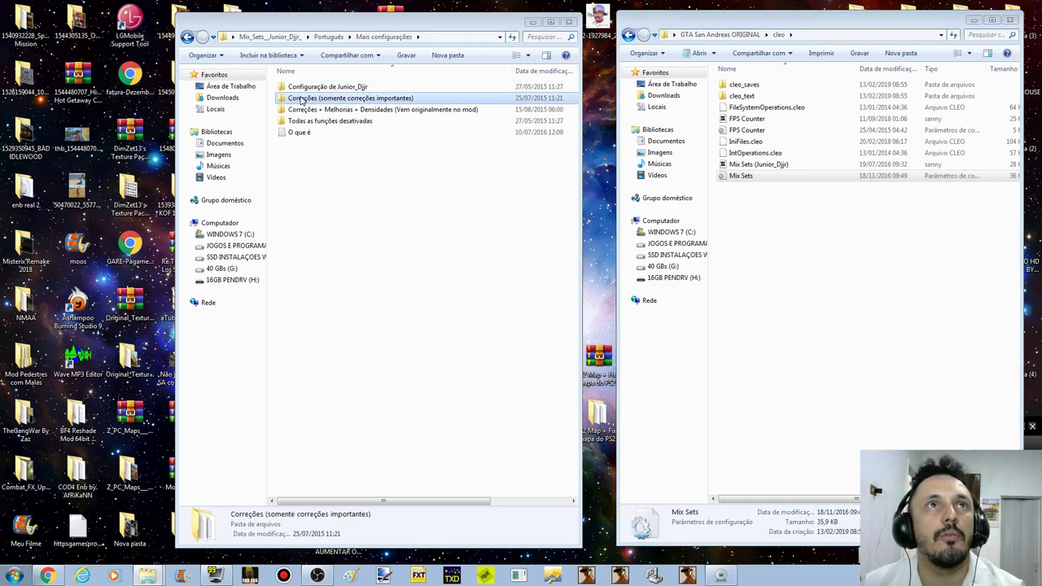
{"action": "left_click", "coordinate": [342, 121]}
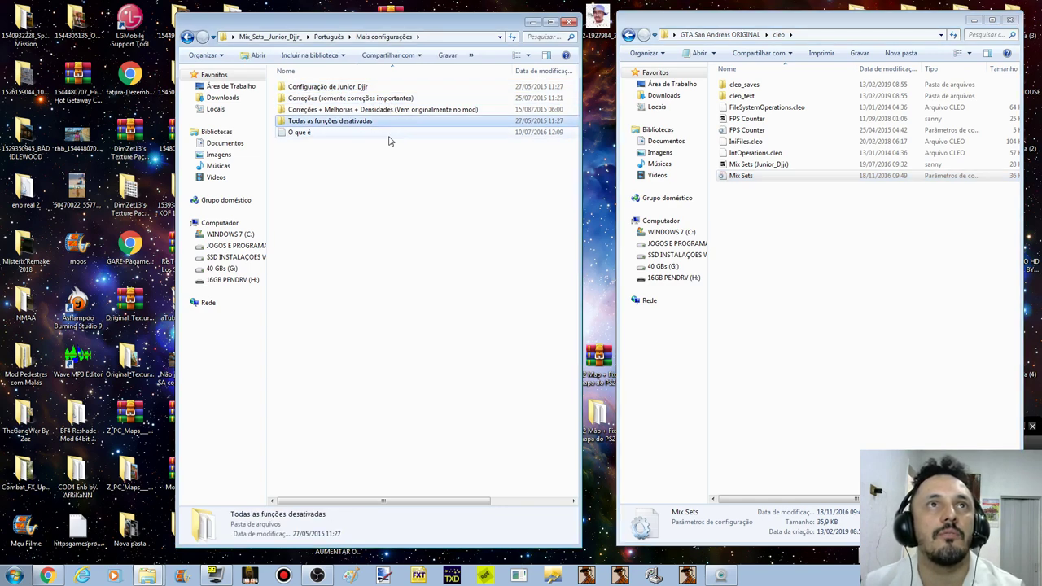
{"action": "double_click", "coordinate": [348, 122]}
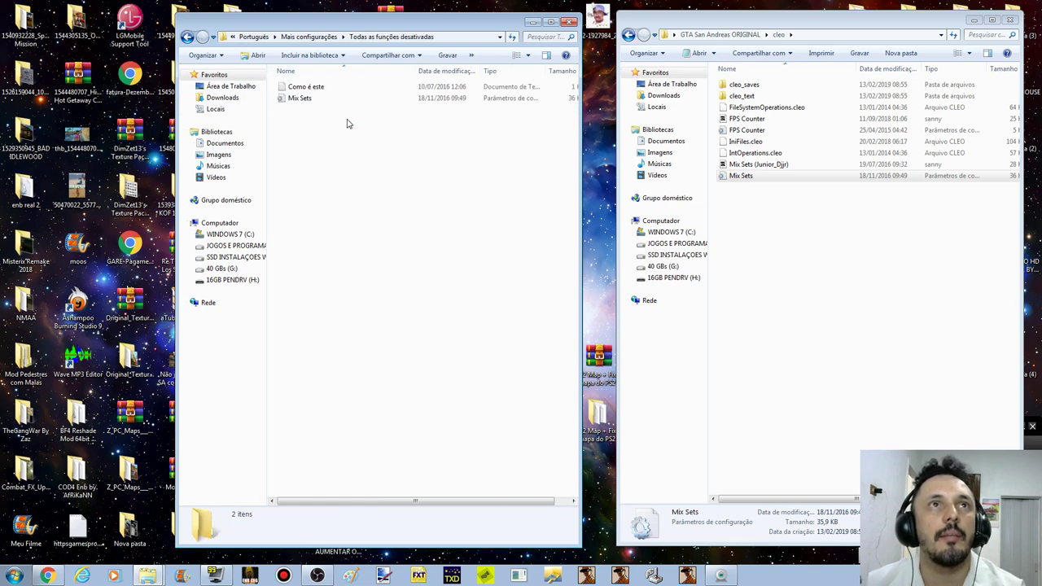
{"action": "left_click", "coordinate": [310, 88]}
{"action": "double_click", "coordinate": [310, 88]}
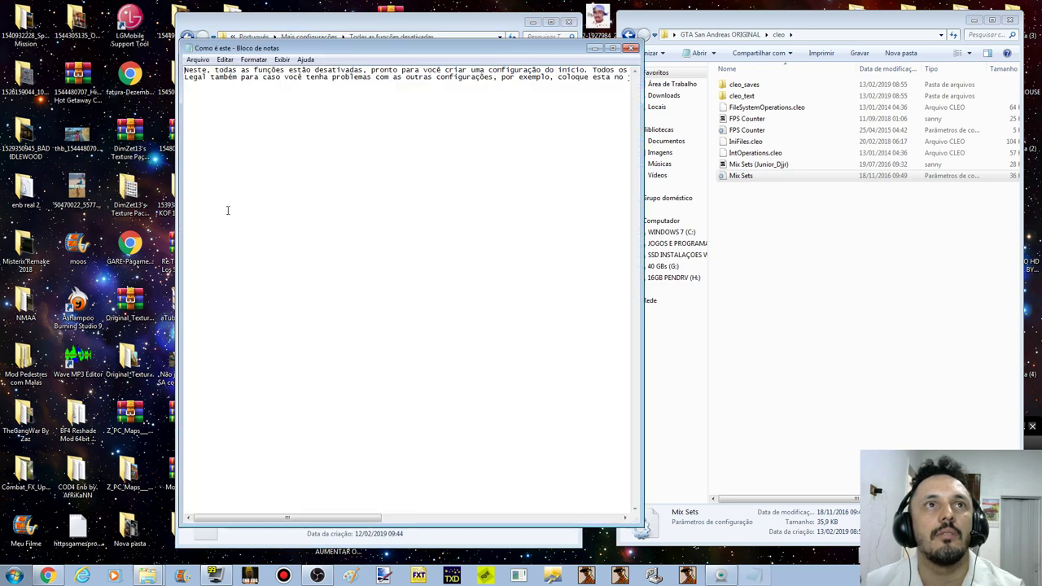
{"action": "left_click", "coordinate": [631, 48]}
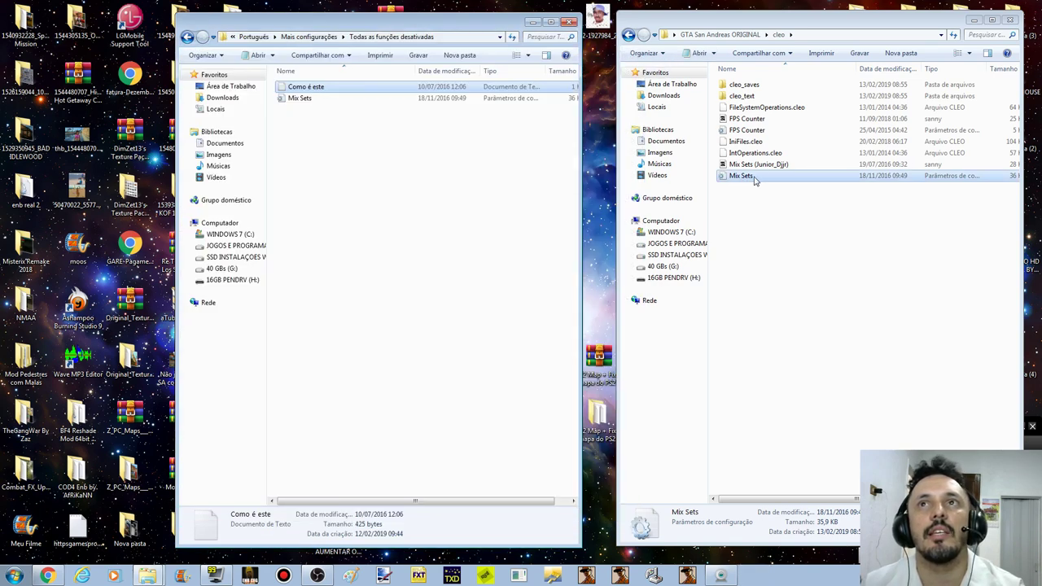
Step: Return to Mais configurações and inspect the contents of the Correções (somente correções importantes) preset
{"action": "left_click", "coordinate": [187, 37]}
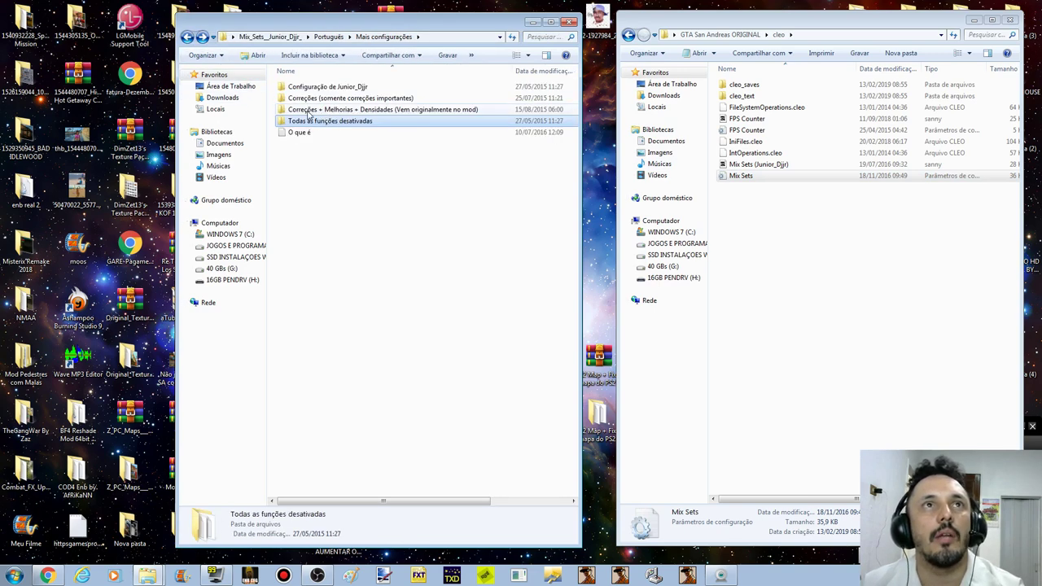
{"action": "left_click", "coordinate": [310, 111]}
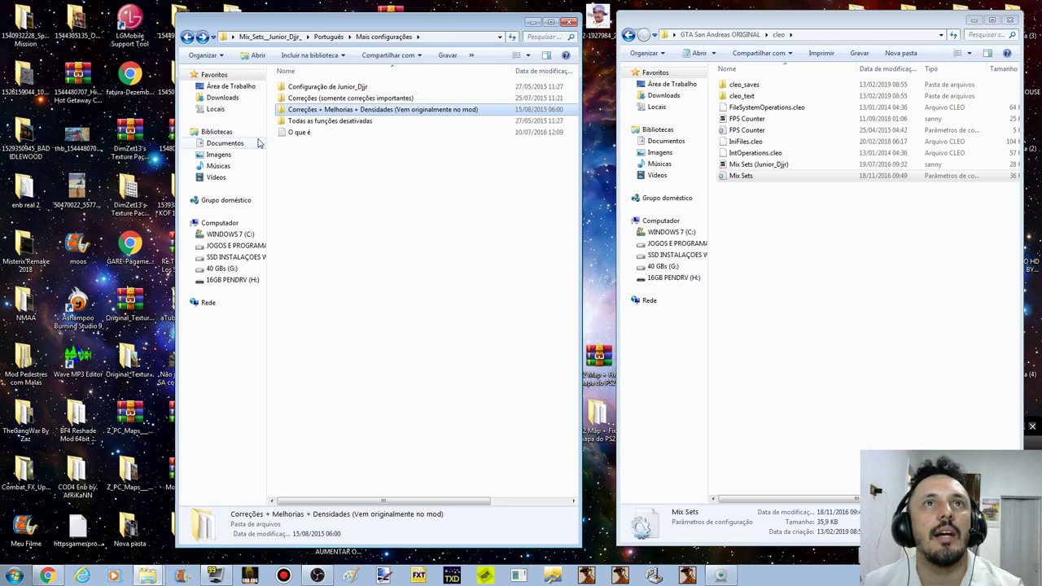
{"action": "left_click", "coordinate": [329, 99]}
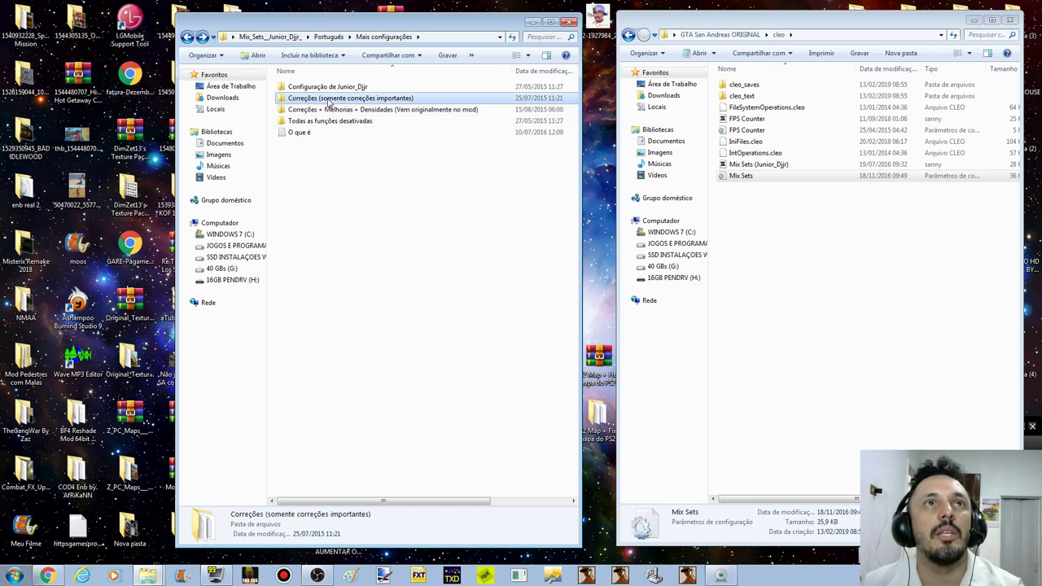
{"action": "double_click", "coordinate": [368, 99]}
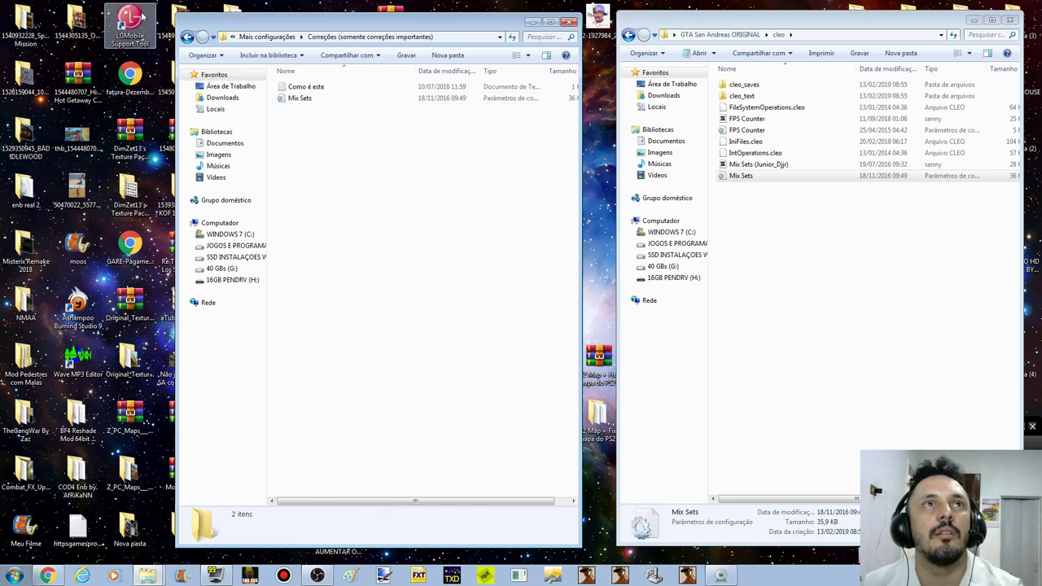
{"action": "left_click", "coordinate": [188, 37]}
Step: Read the Como é este note in the mod author's personal configuration preset and close it
{"action": "left_click", "coordinate": [347, 88]}
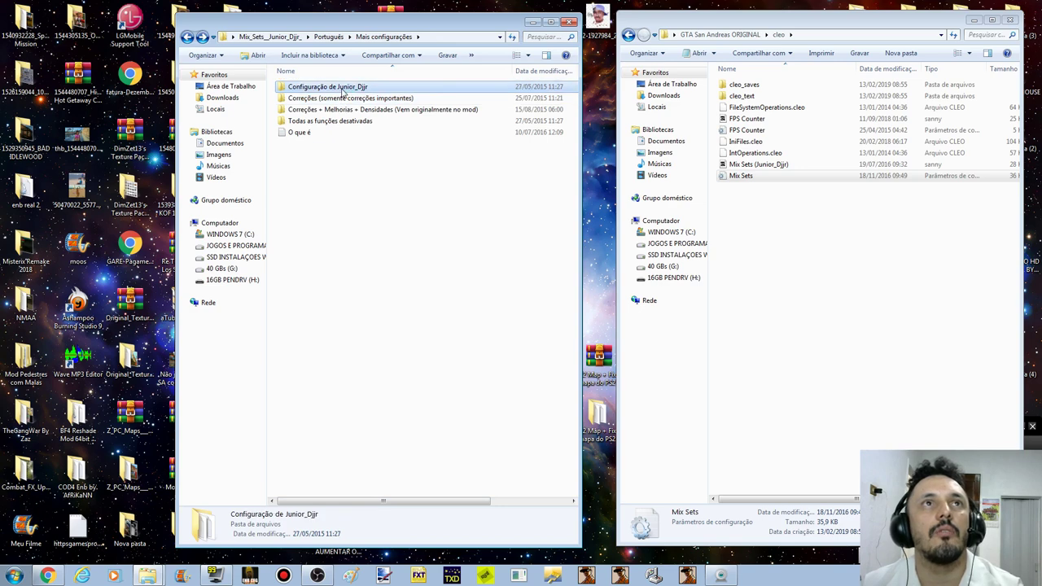
{"action": "double_click", "coordinate": [348, 88]}
{"action": "double_click", "coordinate": [333, 88]}
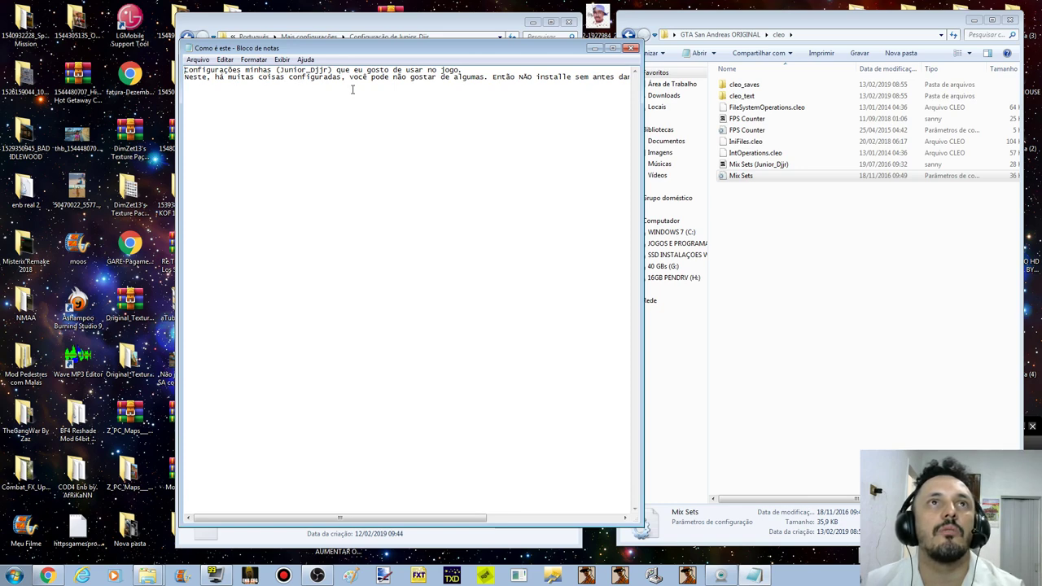
{"action": "scroll", "coordinate": [467, 84], "scroll_direction": "right", "scroll_amount": 4}
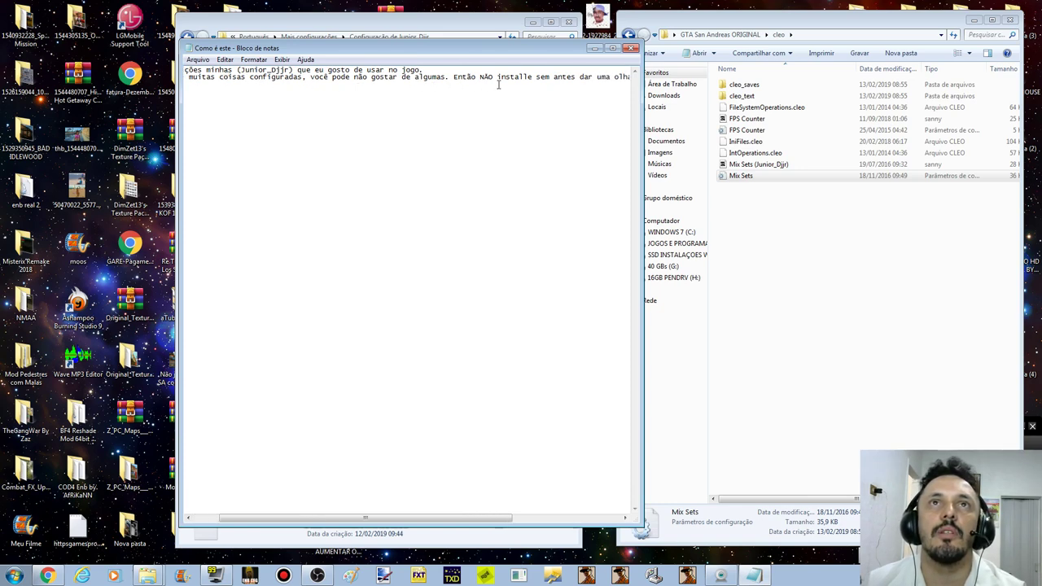
{"action": "scroll", "coordinate": [560, 84], "scroll_direction": "right", "scroll_amount": 1}
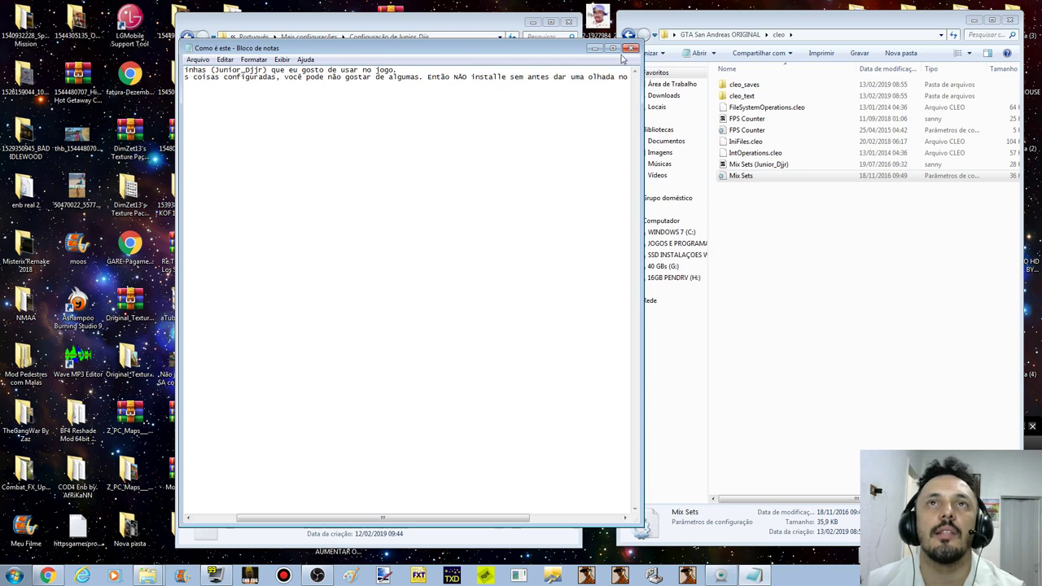
{"action": "scroll", "coordinate": [608, 71], "scroll_direction": "right", "scroll_amount": 1}
{"action": "scroll", "coordinate": [608, 71], "scroll_direction": "right", "scroll_amount": 4}
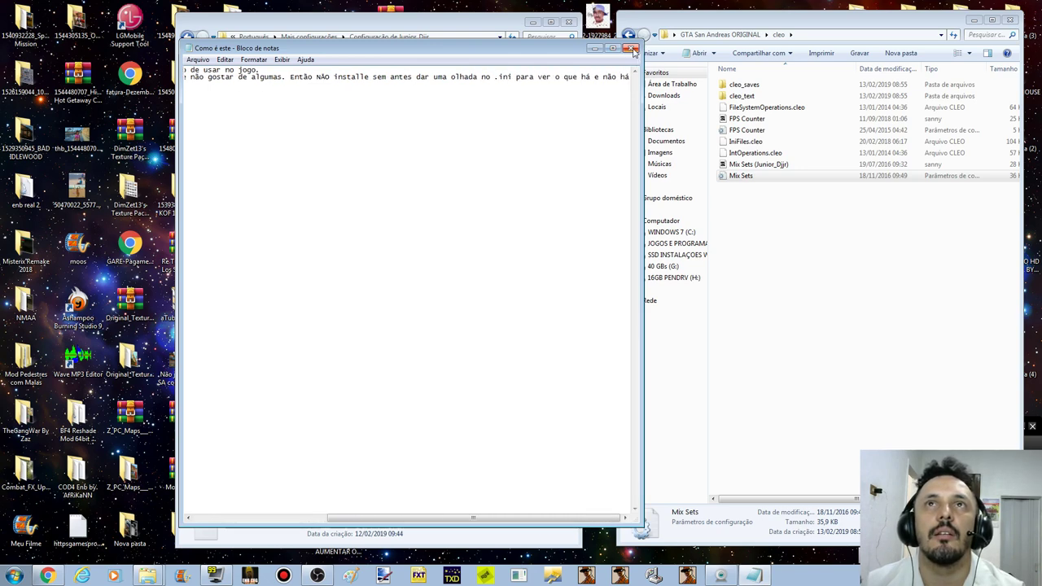
{"action": "left_click", "coordinate": [630, 48]}
Step: Replace the Mix Sets settings file in the game's cleo folder with the one from Correções (somente correções importantes)
{"action": "left_click", "coordinate": [188, 37]}
{"action": "double_click", "coordinate": [310, 97]}
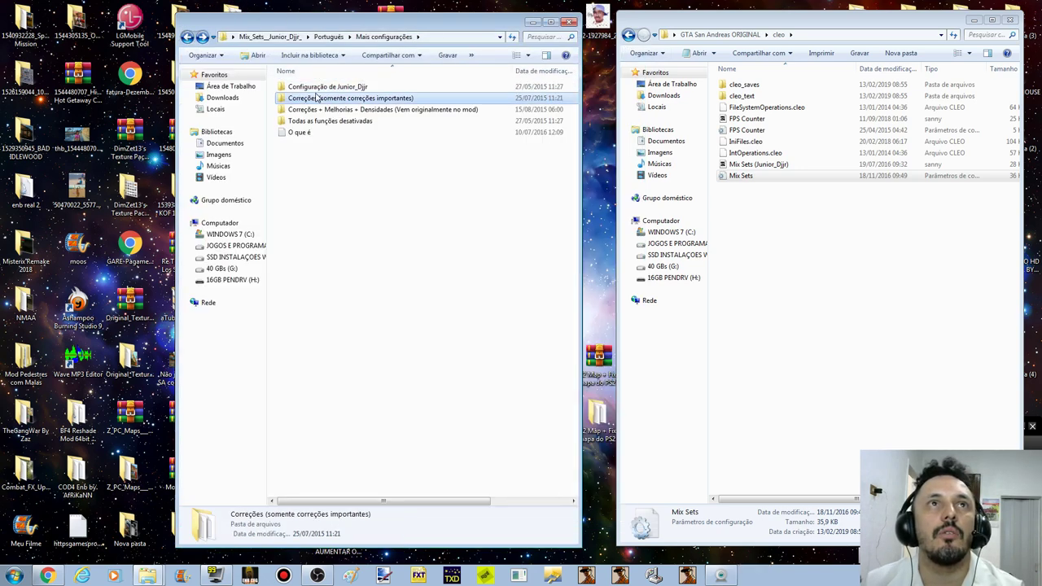
{"action": "left_click", "coordinate": [319, 90]}
{"action": "right_click", "coordinate": [298, 98]}
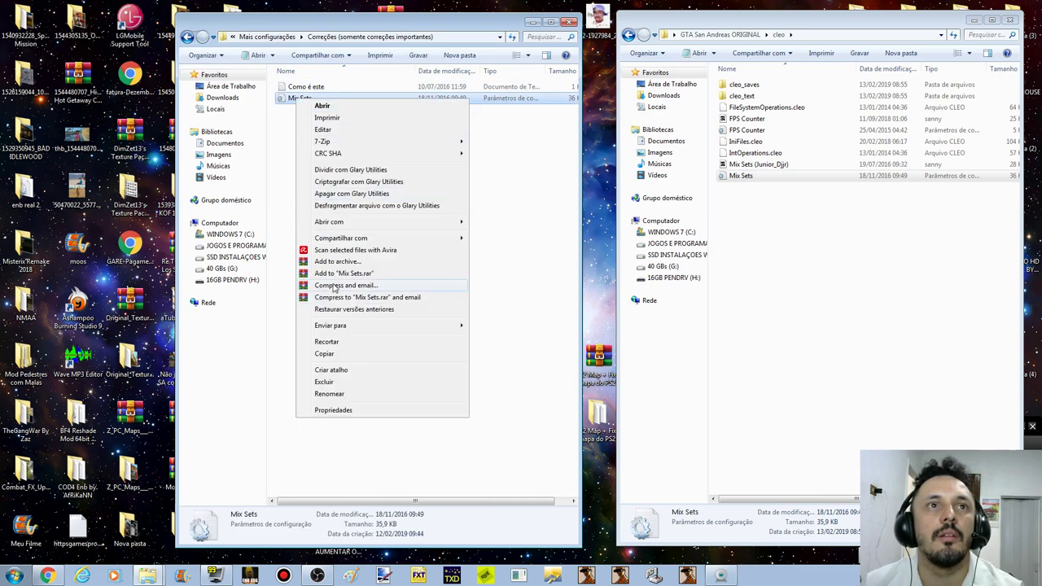
{"action": "left_click", "coordinate": [324, 353]}
{"action": "left_click", "coordinate": [760, 249]}
{"action": "right_click", "coordinate": [760, 244]}
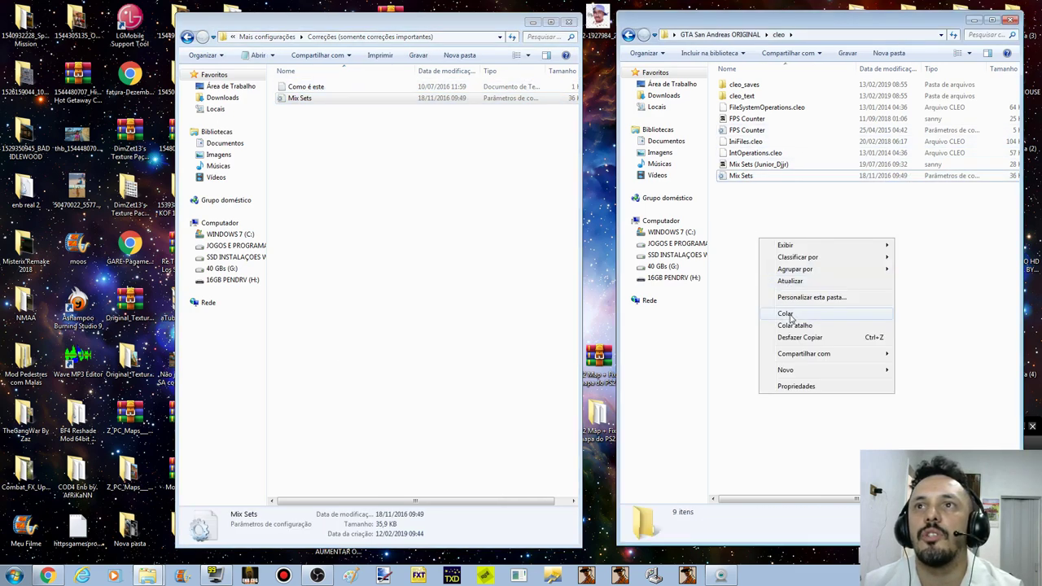
{"action": "left_click", "coordinate": [783, 312]}
{"action": "left_click", "coordinate": [455, 197]}
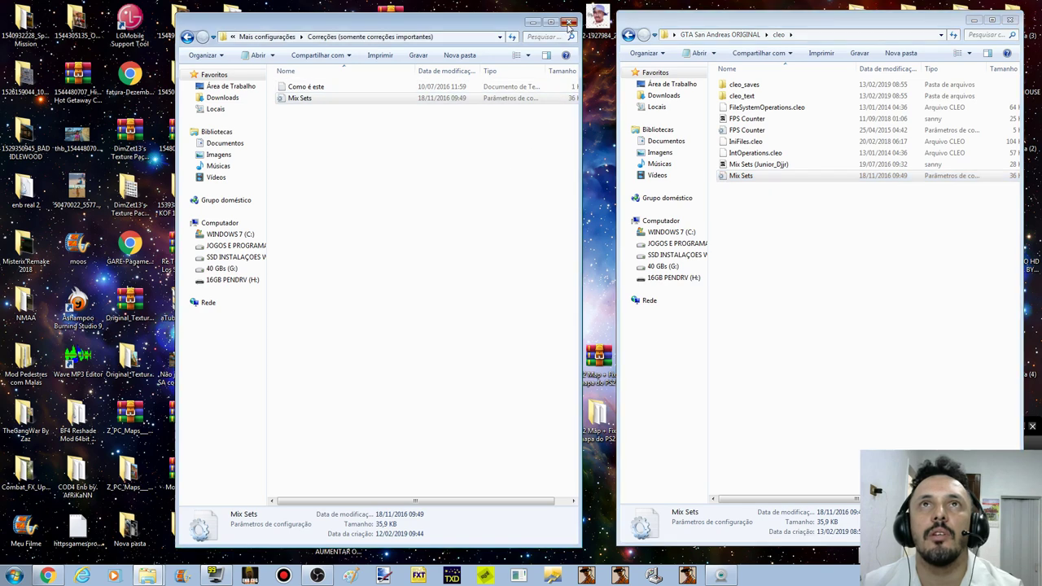
Step: Close the preset folder, open the Mix Sets settings file from the game's cleo folder and highlight StreamMemoryMB under [System]
{"action": "left_click", "coordinate": [568, 22]}
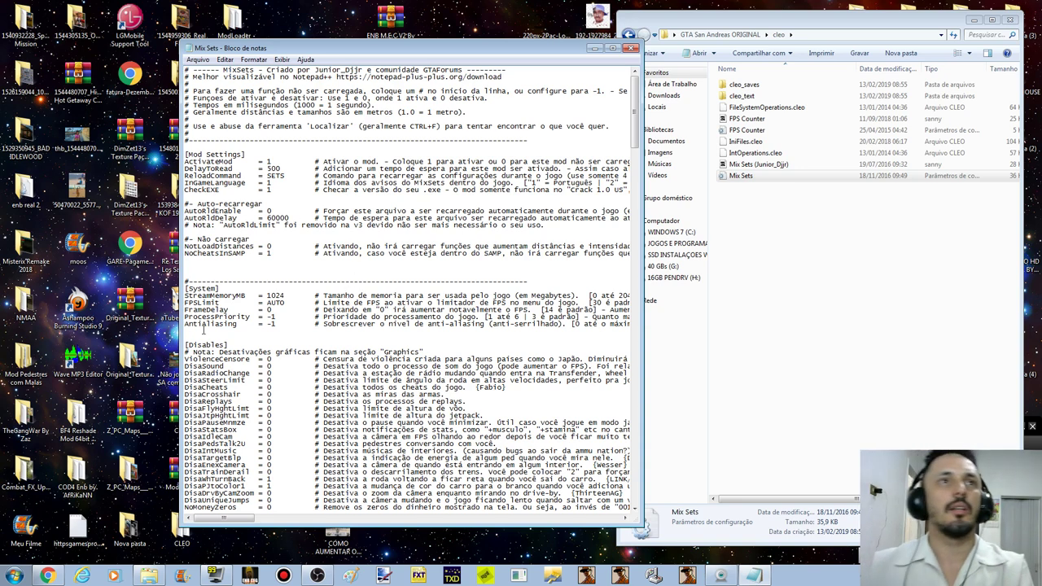
{"action": "left_click_drag", "start_coordinate": [244, 295], "coordinate": [184, 298]}
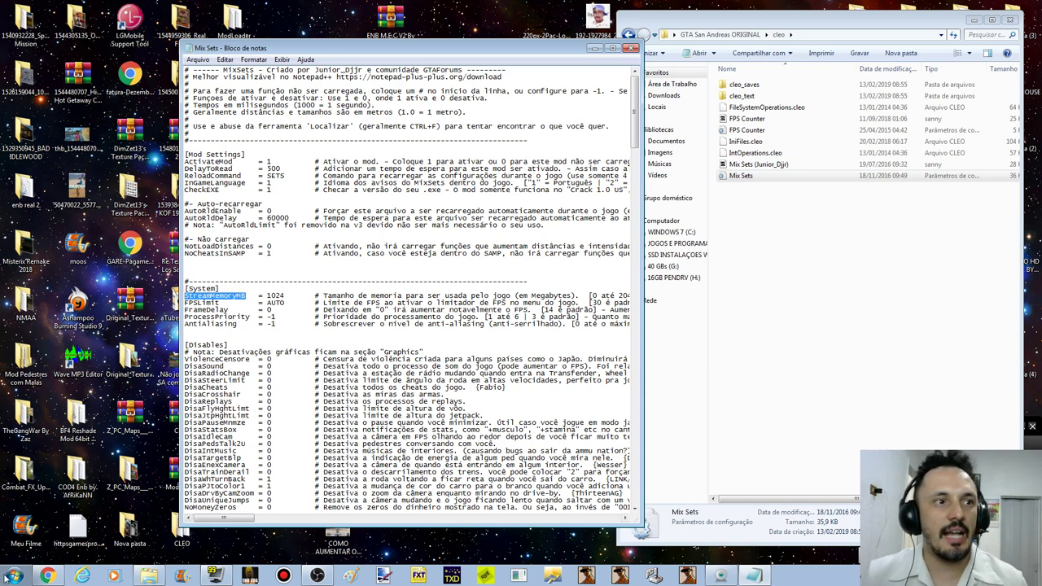
Step: Switch to Chrome and read the Stream Memory Fix entry in the highlights list of the MixSets page
{"action": "left_click", "coordinate": [47, 576]}
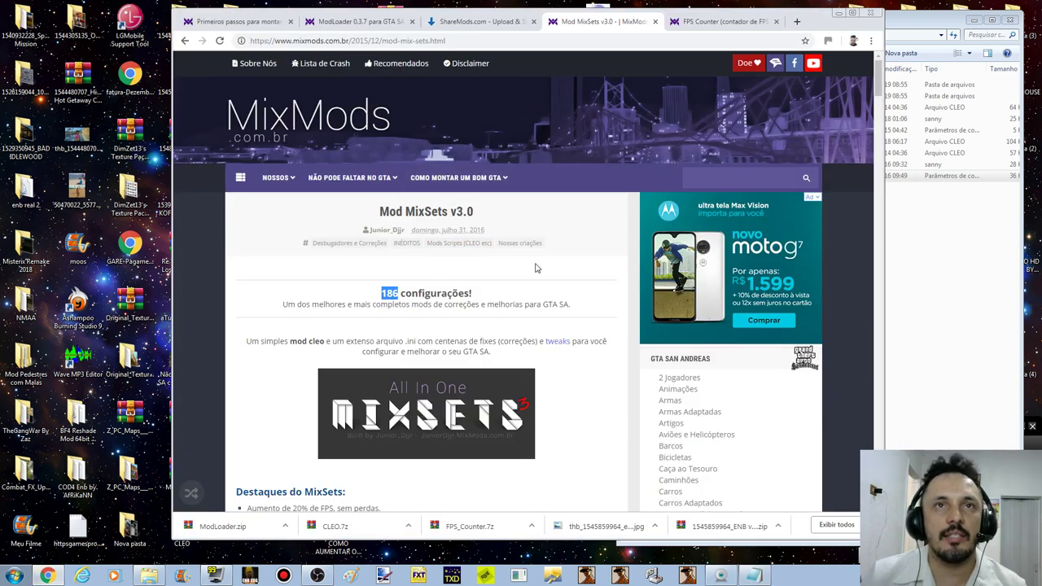
{"action": "left_click", "coordinate": [542, 290]}
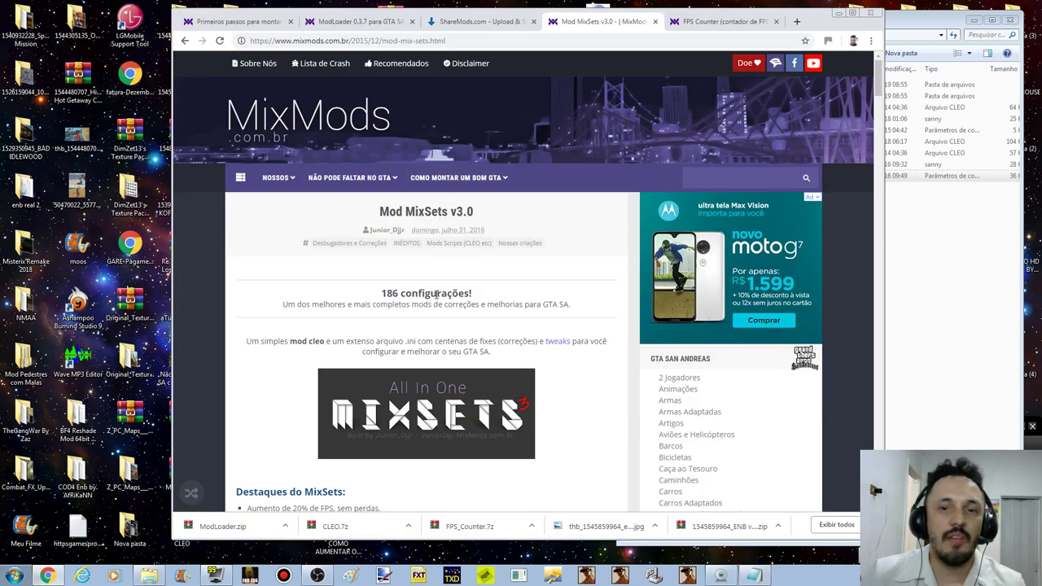
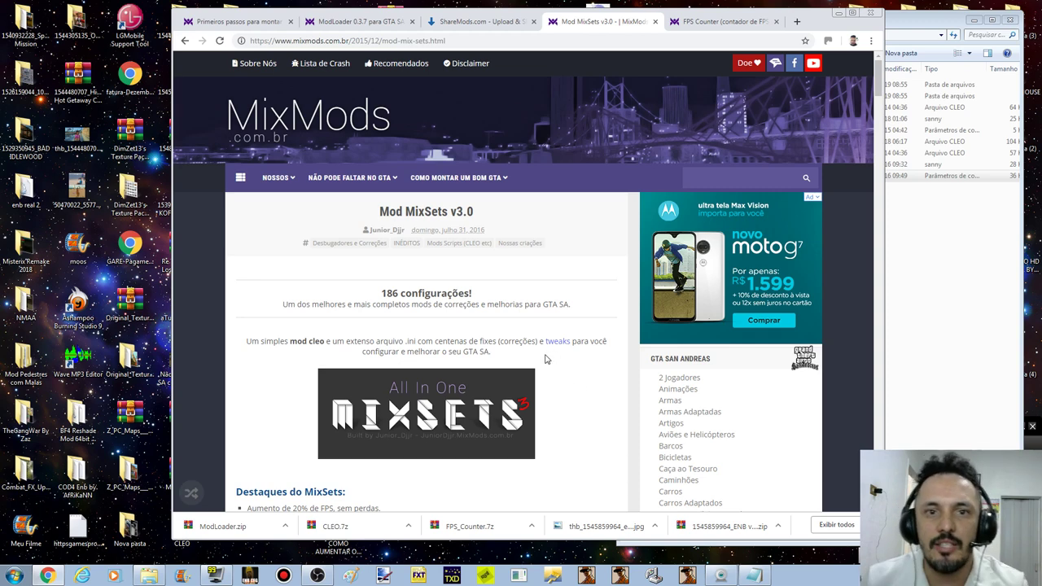
{"action": "scroll", "coordinate": [560, 378], "scroll_direction": "down", "scroll_amount": 3}
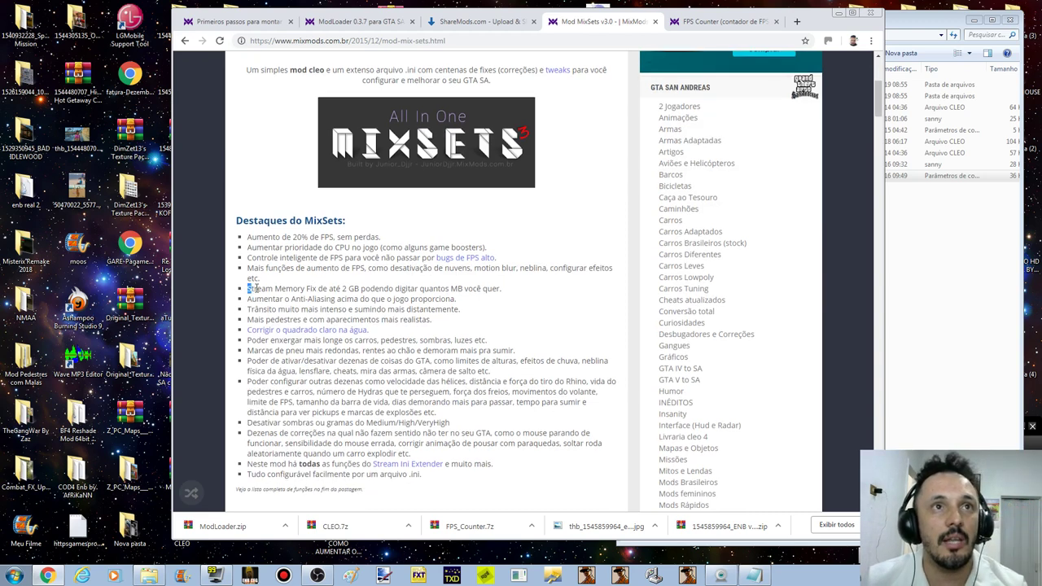
{"action": "left_click_drag", "start_coordinate": [248, 289], "coordinate": [325, 290]}
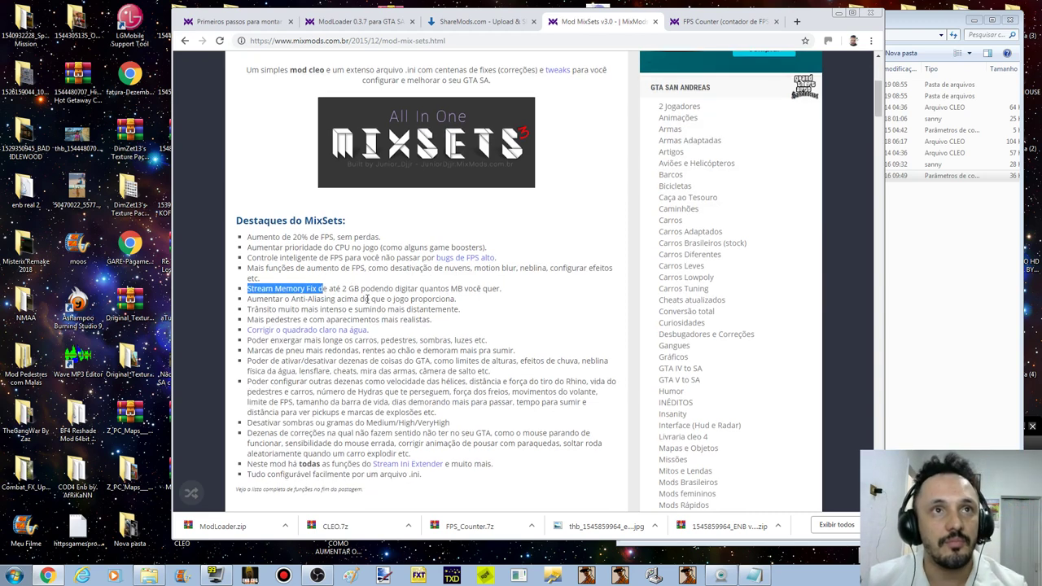
{"action": "left_click", "coordinate": [309, 299]}
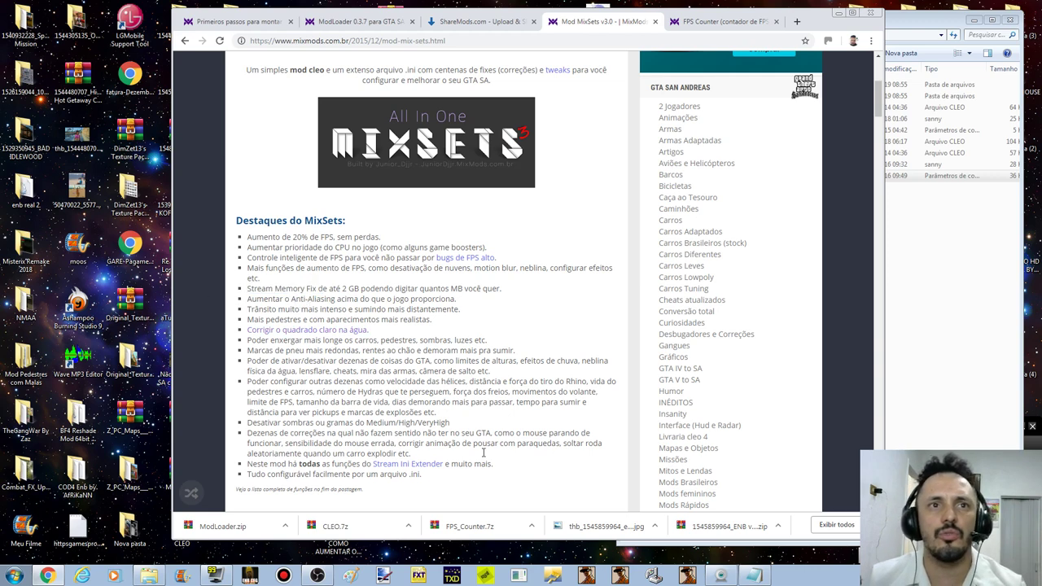
{"action": "scroll", "coordinate": [493, 460], "scroll_direction": "up", "scroll_amount": 4}
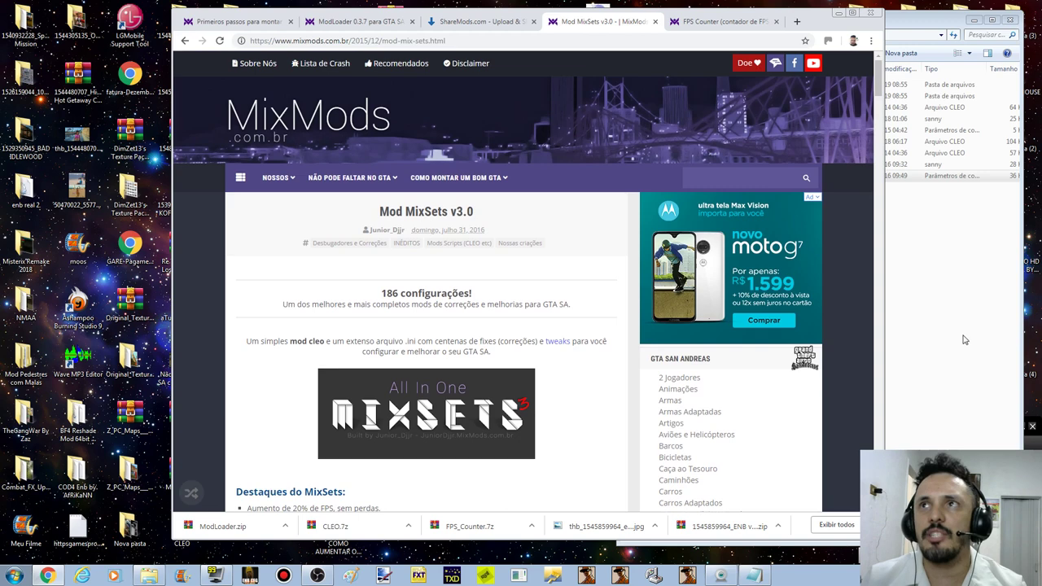
Step: Return to the Mix Sets file in Notepad and read the full StreamMemoryMB comment about memory size and SilentPatch
{"action": "left_click", "coordinate": [963, 339]}
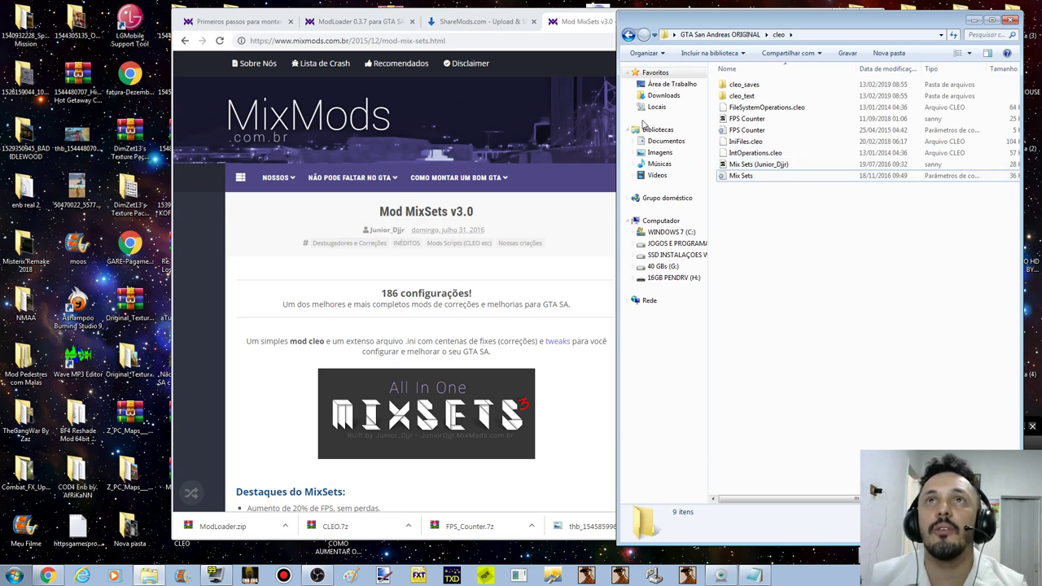
{"action": "left_click", "coordinate": [755, 576]}
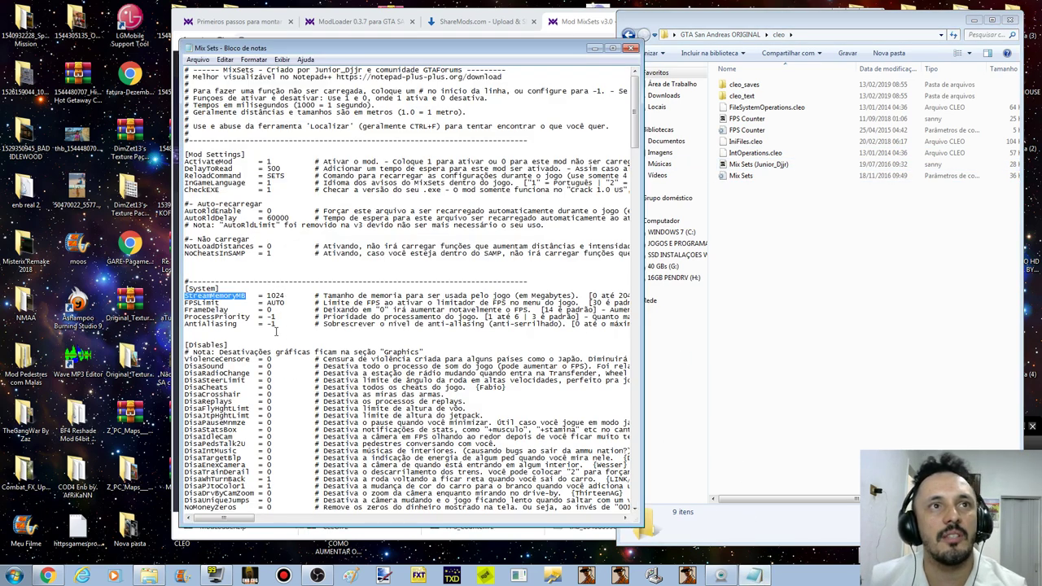
{"action": "left_click_drag", "start_coordinate": [284, 296], "coordinate": [269, 296]}
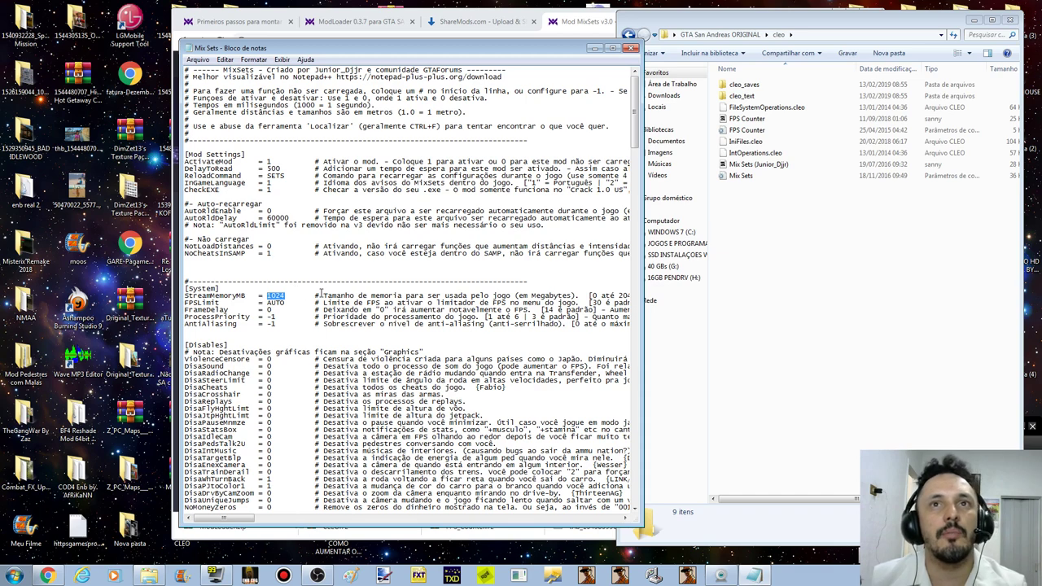
{"action": "left_click_drag", "start_coordinate": [322, 294], "coordinate": [630, 297]}
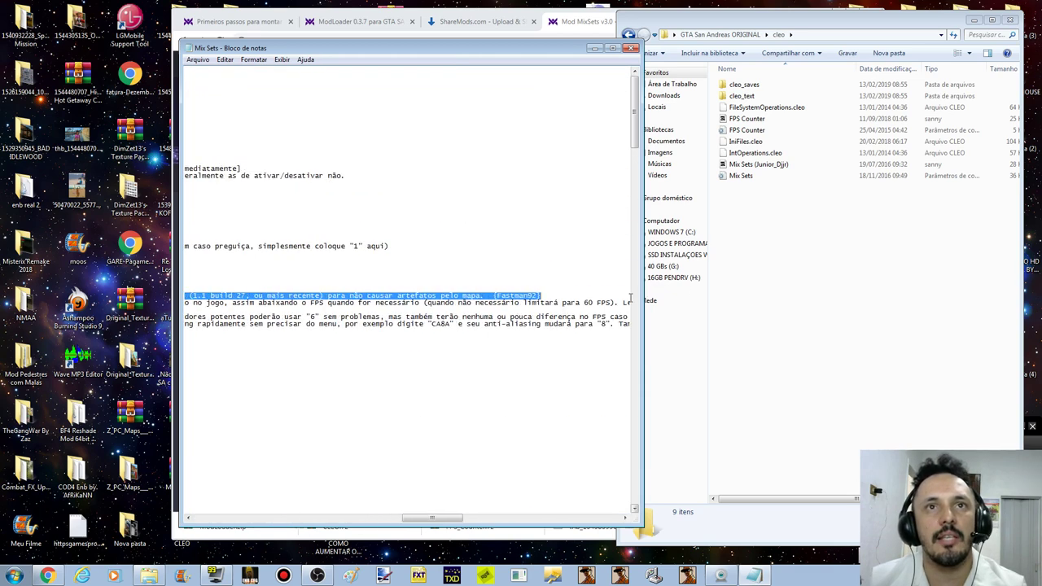
{"action": "left_click_drag", "start_coordinate": [435, 518], "coordinate": [335, 518]}
{"action": "left_click", "coordinate": [352, 298]}
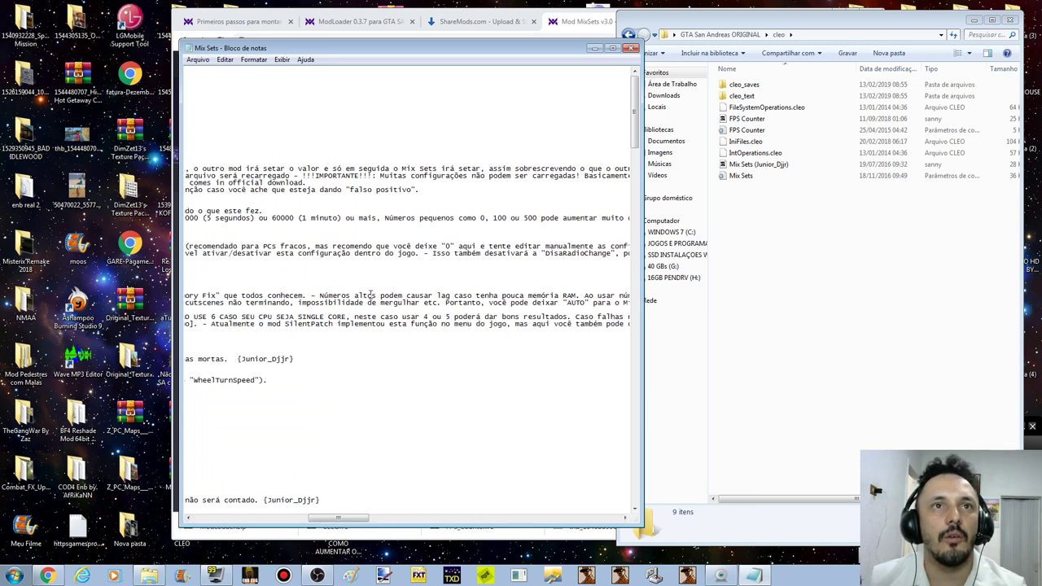
{"action": "left_click_drag", "start_coordinate": [455, 296], "coordinate": [422, 352]}
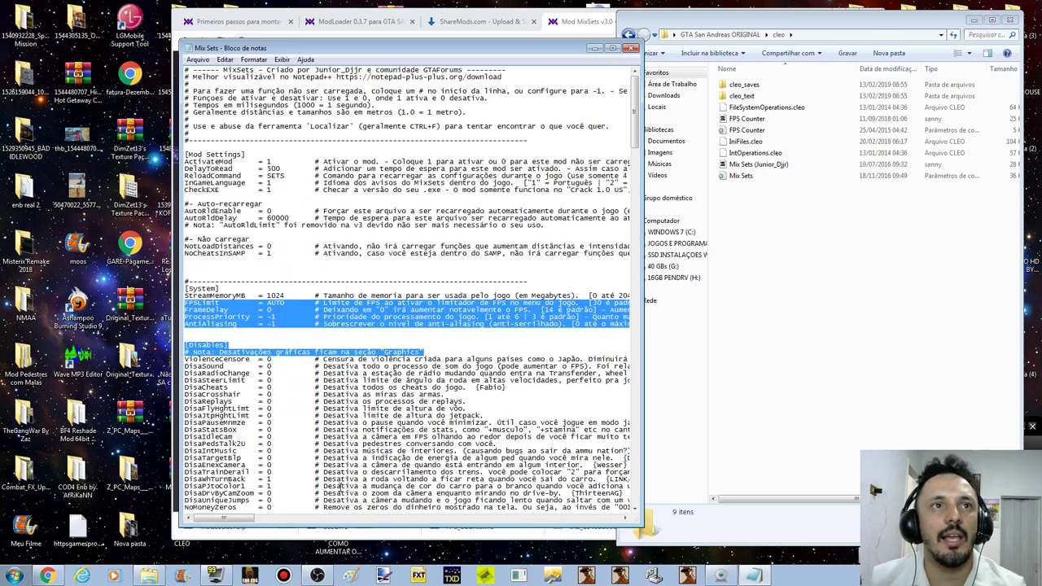
{"action": "left_click", "coordinate": [326, 324]}
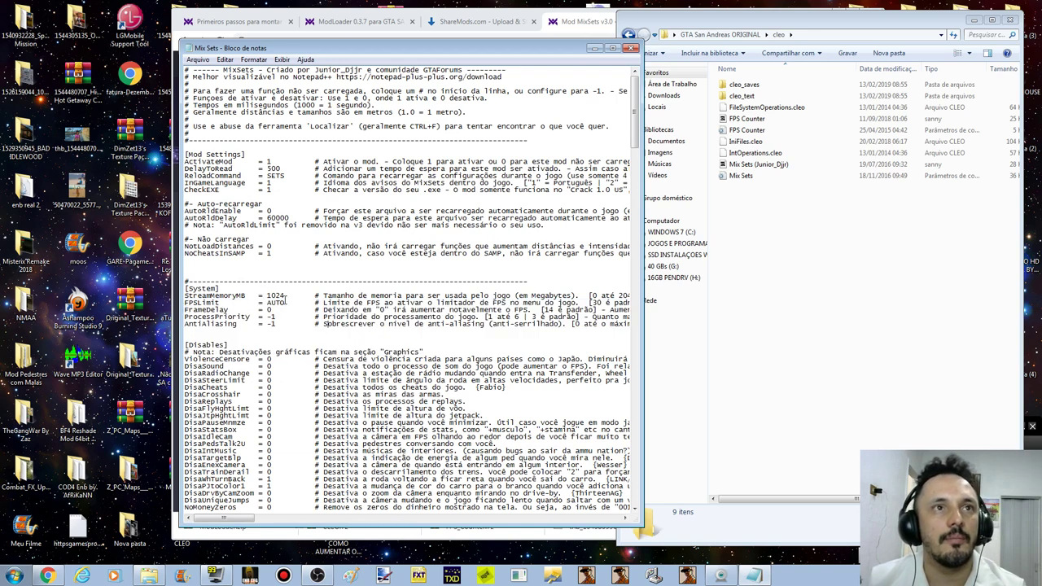
Step: Read the FPSLimit comment in the [System] section and set FPSLimit to -1
{"action": "left_click_drag", "start_coordinate": [252, 512], "coordinate": [315, 519]}
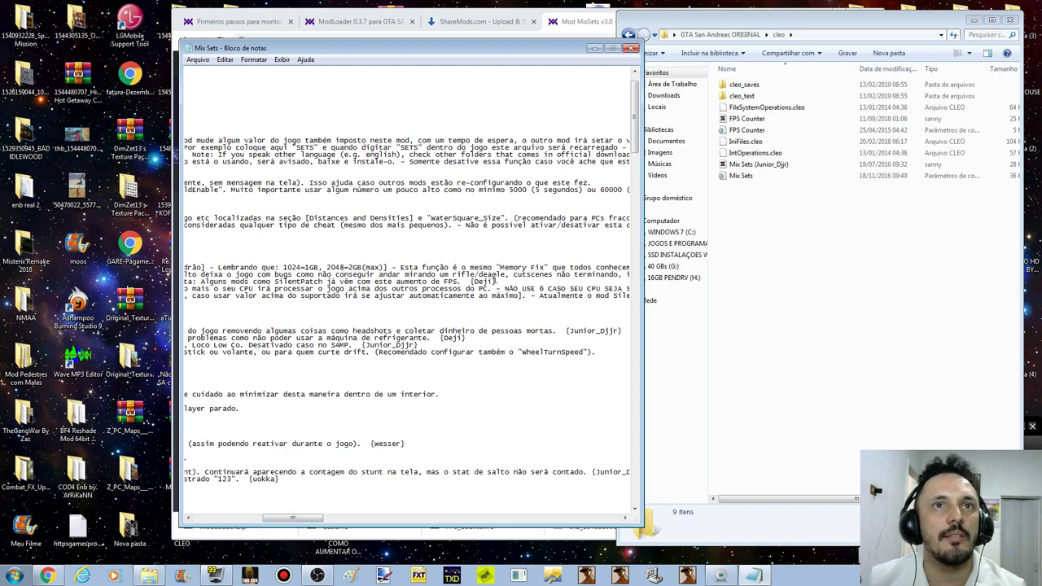
{"action": "left_click_drag", "start_coordinate": [317, 518], "coordinate": [399, 518]}
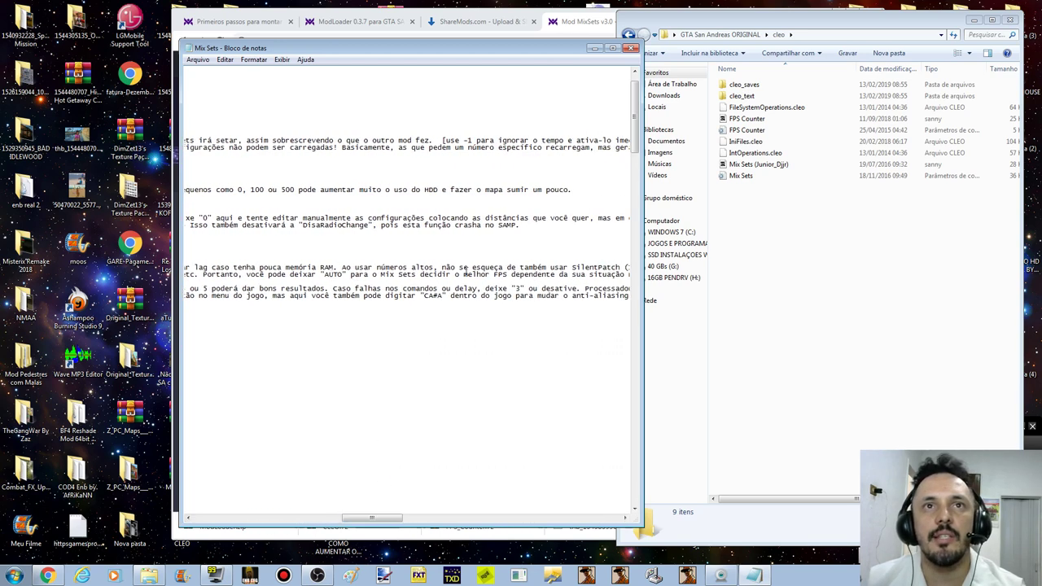
{"action": "left_click_drag", "start_coordinate": [391, 518], "coordinate": [224, 518]}
{"action": "left_click_drag", "start_coordinate": [285, 275], "coordinate": [262, 275]}
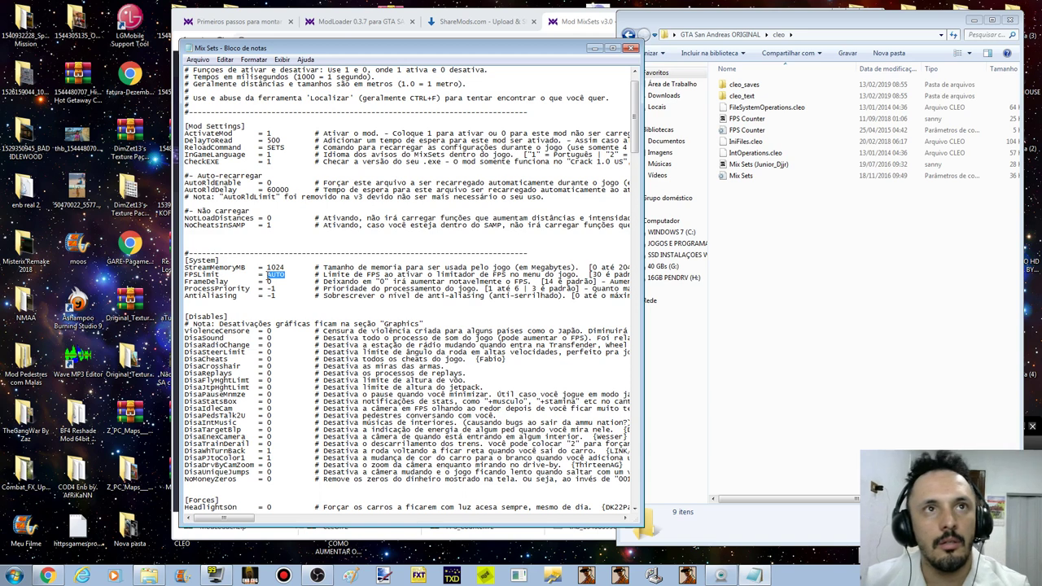
{"action": "type", "text": "-1"}
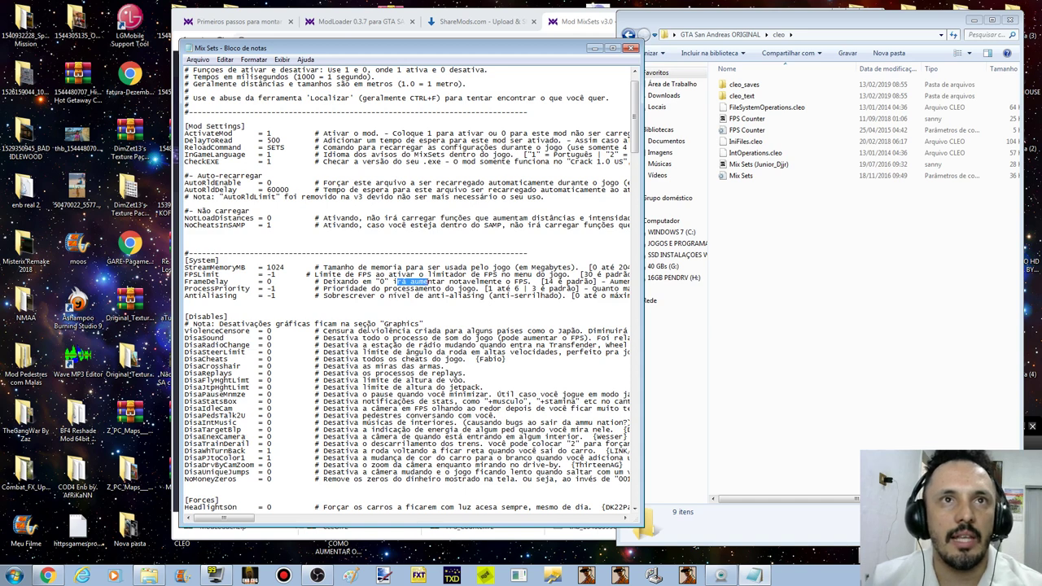
Step: Switch to Chrome and look over the ModLoader download page and the FPS Counter page
{"action": "left_click", "coordinate": [48, 576]}
{"action": "left_click", "coordinate": [358, 21]}
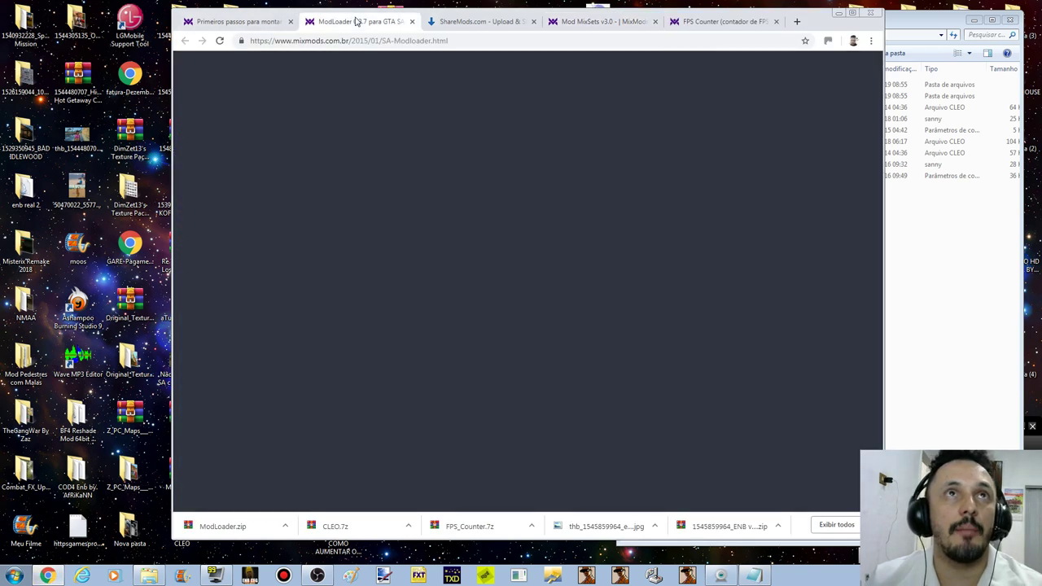
{"action": "scroll", "coordinate": [344, 312], "scroll_direction": "down", "scroll_amount": 2}
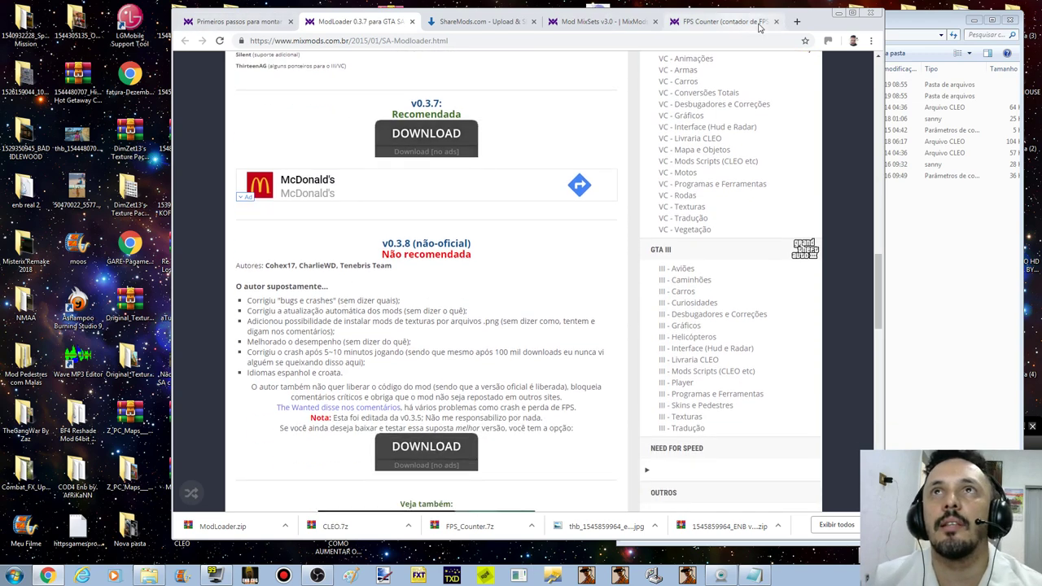
{"action": "left_click_drag", "start_coordinate": [830, 27], "coordinate": [690, 27]}
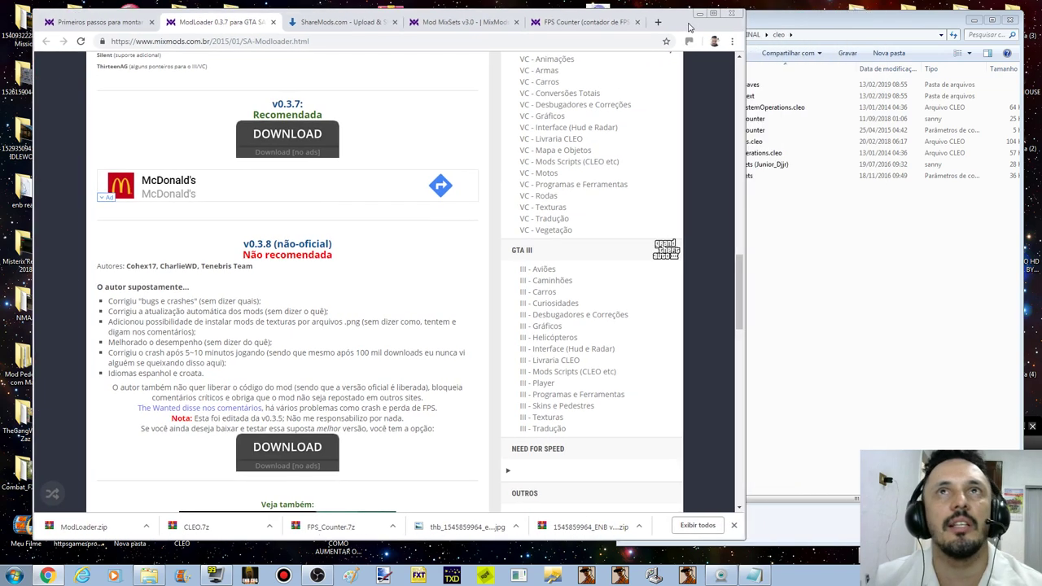
{"action": "left_click", "coordinate": [583, 23]}
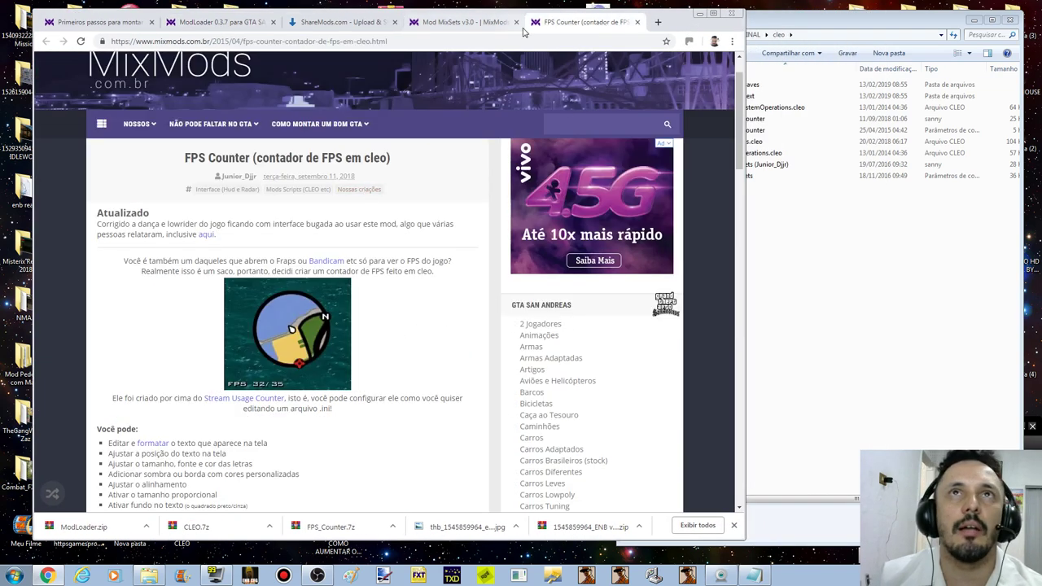
Step: Dismiss the ModLoader search results on the Primeiros passos guide, skim the guide and the other mod pages, and minimize the browser
{"action": "left_click", "coordinate": [103, 27]}
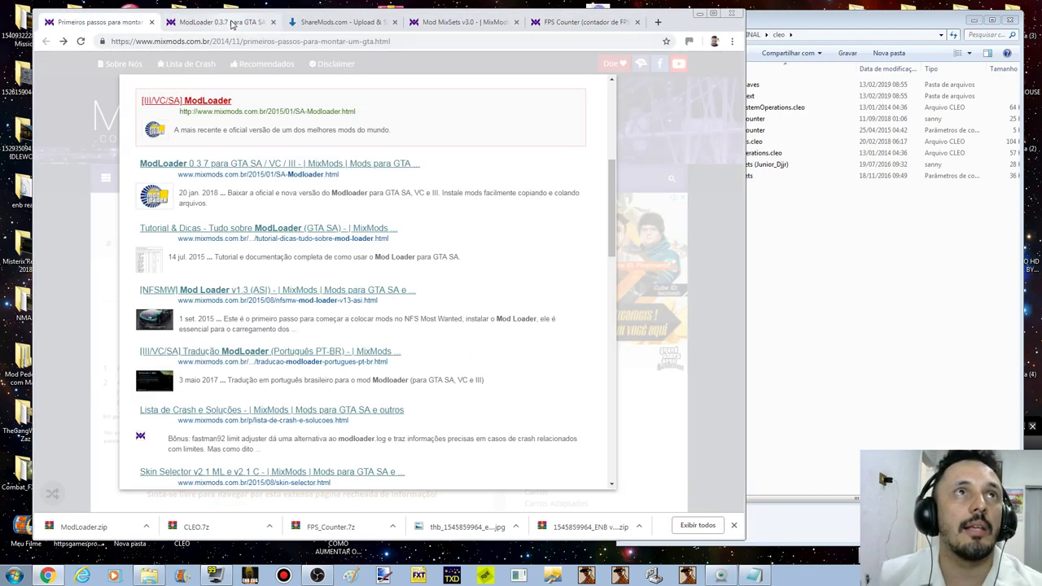
{"action": "left_click", "coordinate": [232, 22]}
{"action": "left_click", "coordinate": [90, 23]}
{"action": "left_click", "coordinate": [69, 168]}
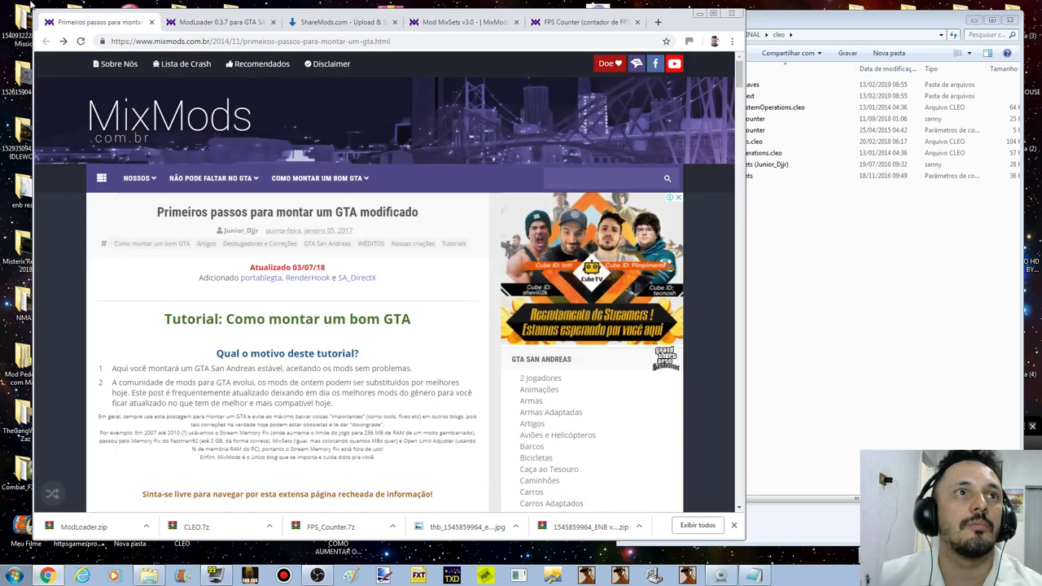
{"action": "left_click", "coordinate": [225, 24]}
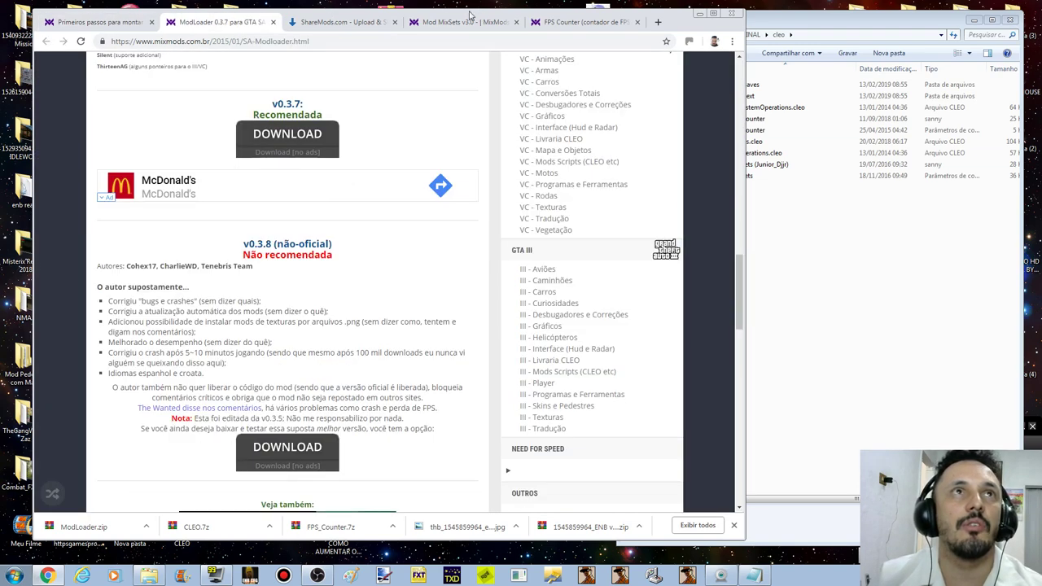
{"action": "left_click", "coordinate": [112, 22]}
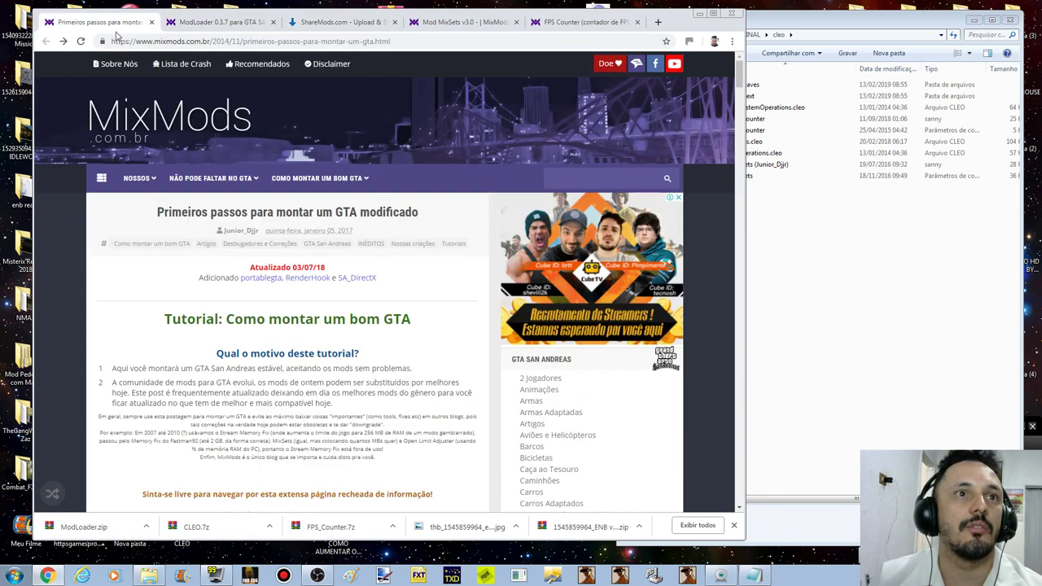
{"action": "scroll", "coordinate": [203, 285], "scroll_direction": "down", "scroll_amount": 10}
{"action": "scroll", "coordinate": [204, 287], "scroll_direction": "down", "scroll_amount": 4}
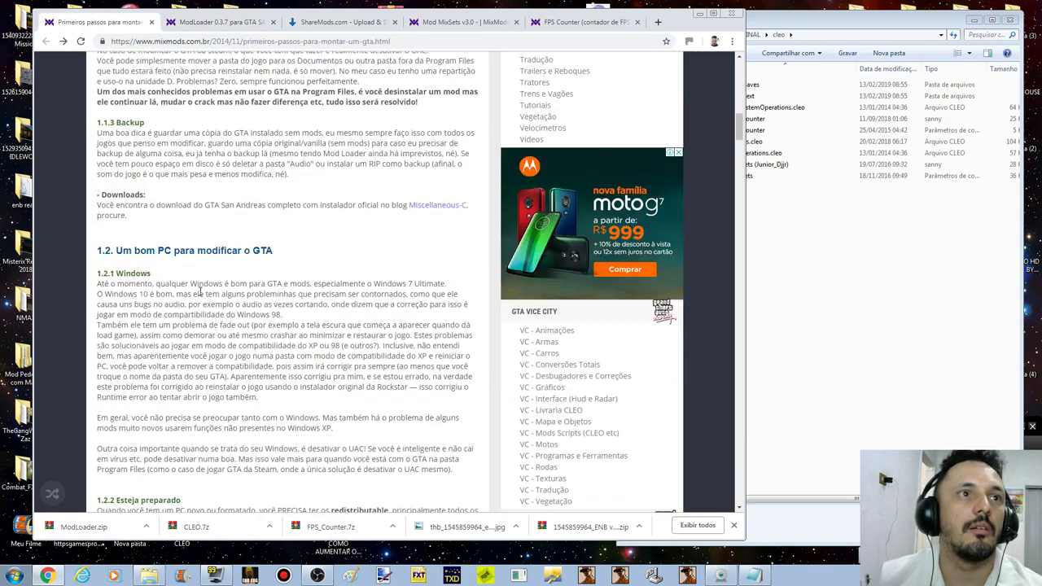
{"action": "scroll", "coordinate": [203, 296], "scroll_direction": "up", "scroll_amount": 14}
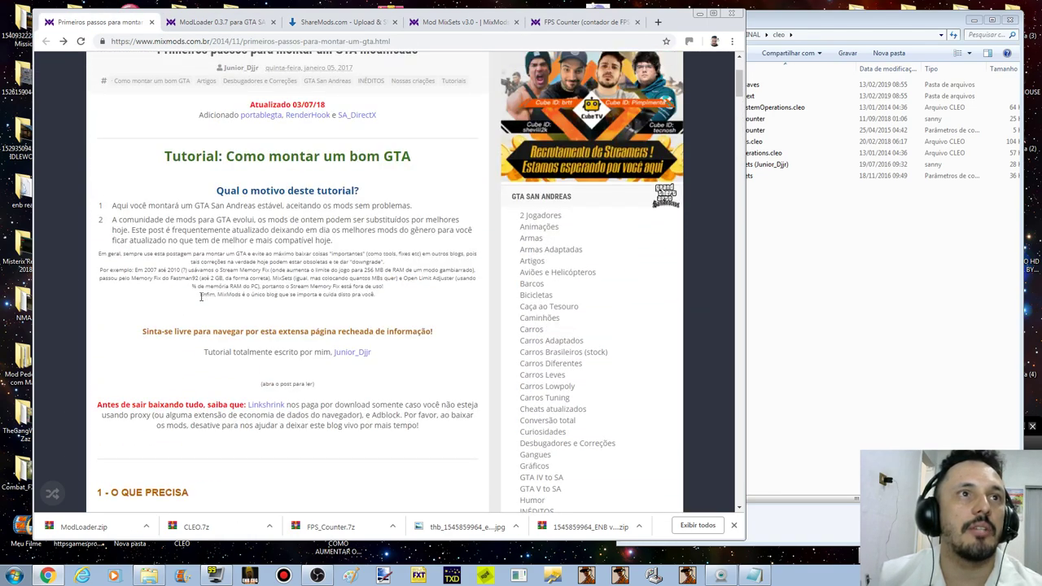
{"action": "left_click", "coordinate": [587, 24]}
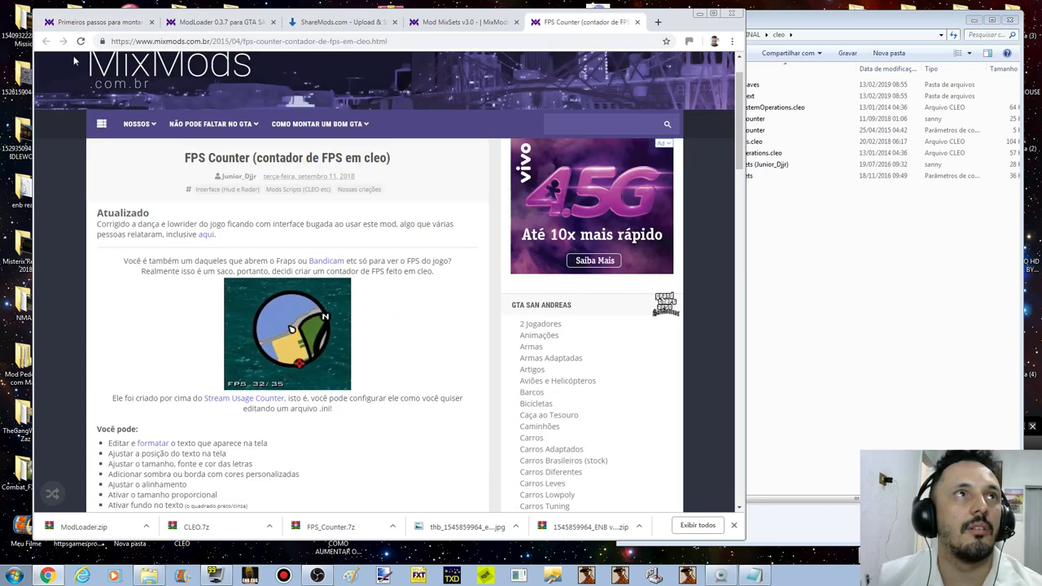
{"action": "left_click", "coordinate": [700, 13]}
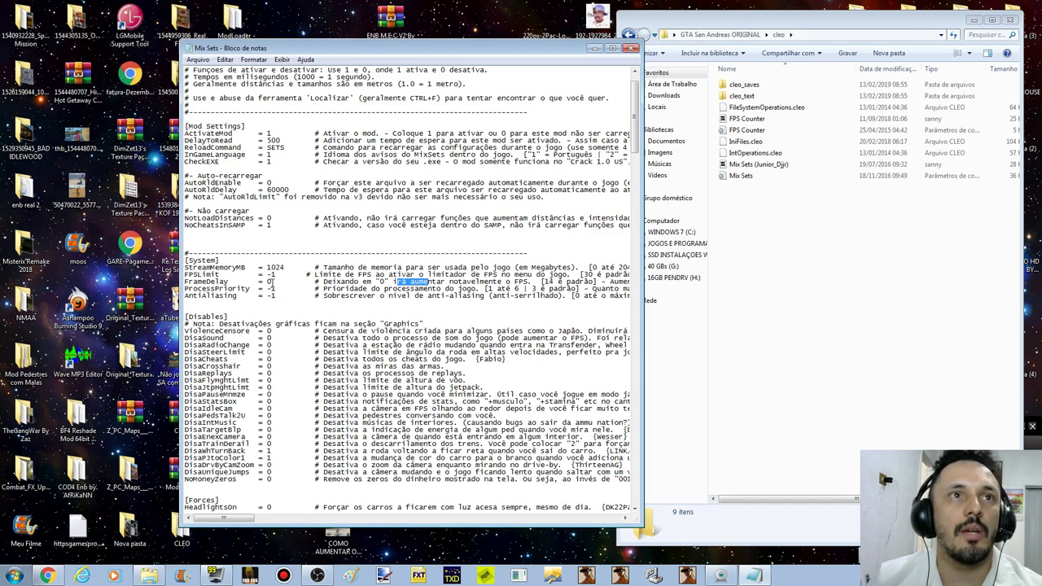
Step: Read the FrameDelay comment about FPS in the [System] section of the Mix Sets file
{"action": "left_click", "coordinate": [399, 281]}
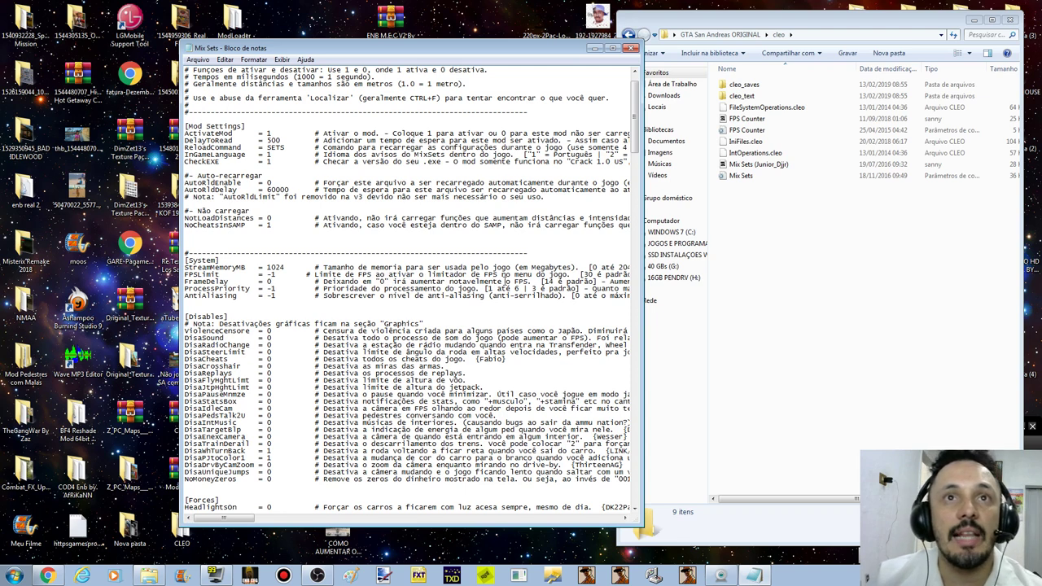
{"action": "double_click", "coordinate": [521, 281]}
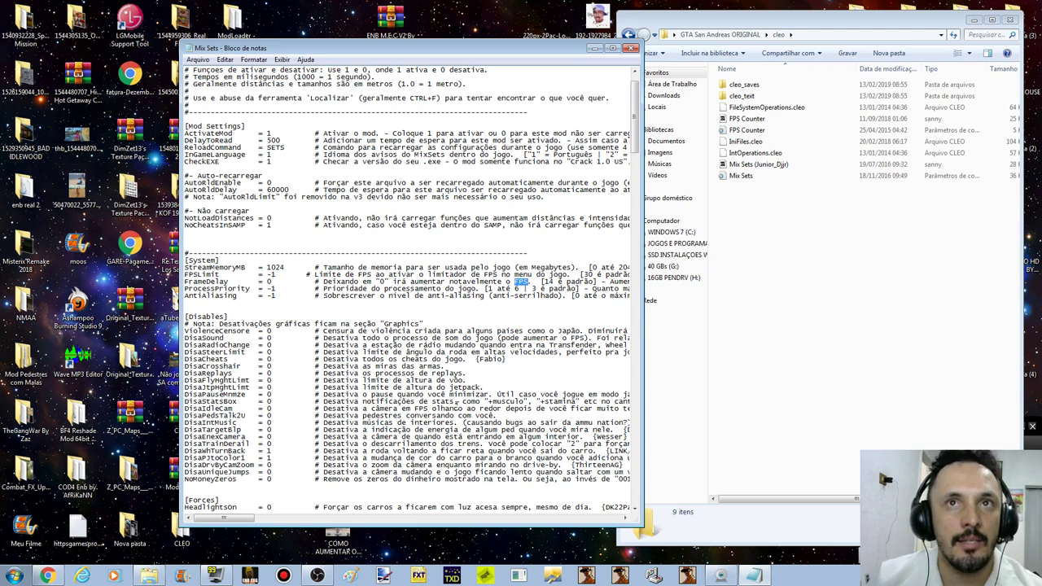
{"action": "left_click", "coordinate": [556, 283]}
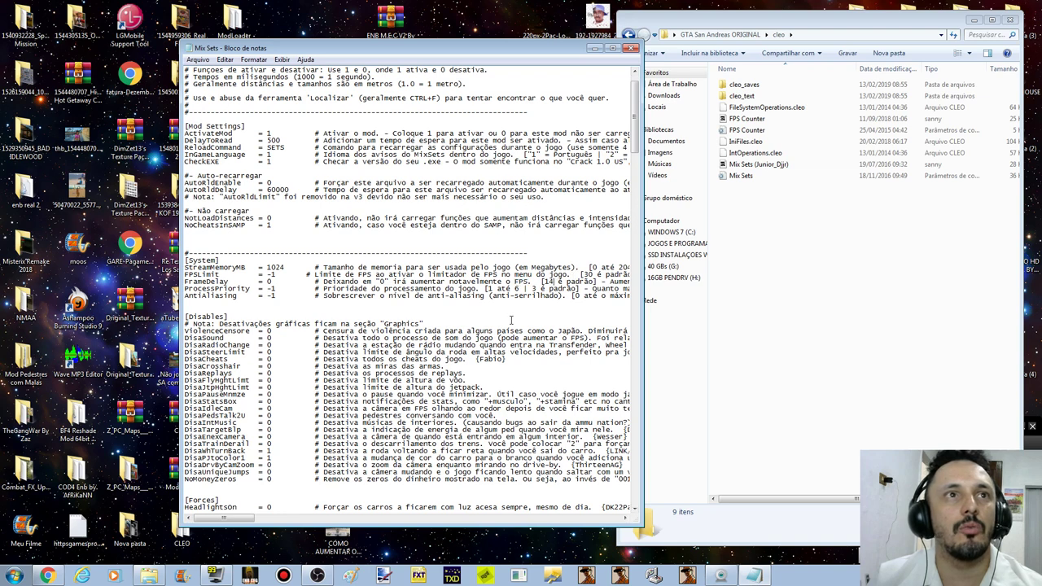
Step: Check the default noted in the FrameDelay comment and set ProcessPriority to 6 in the [System] section
{"action": "double_click", "coordinate": [550, 282]}
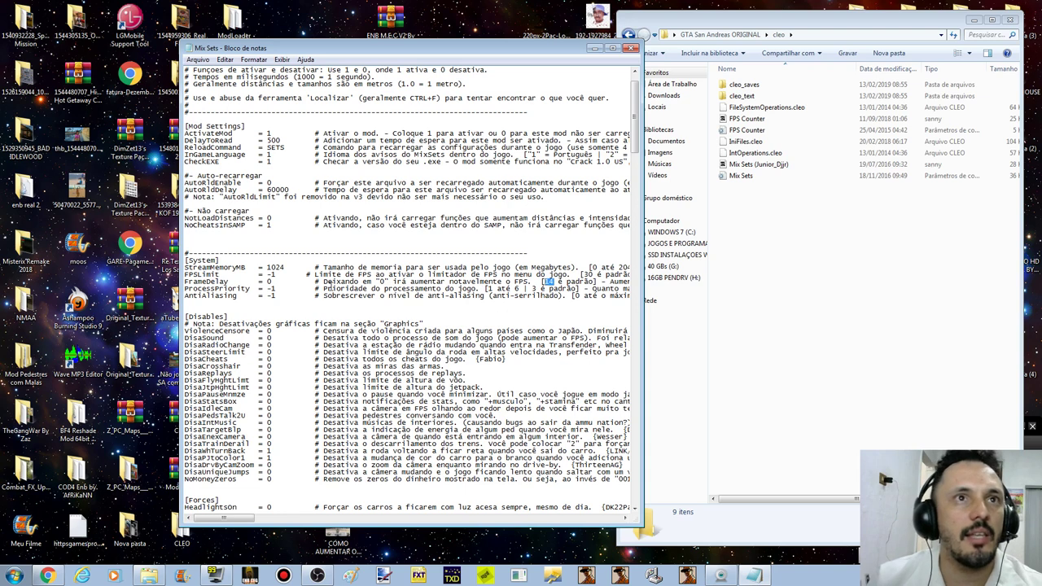
{"action": "left_click", "coordinate": [327, 288]}
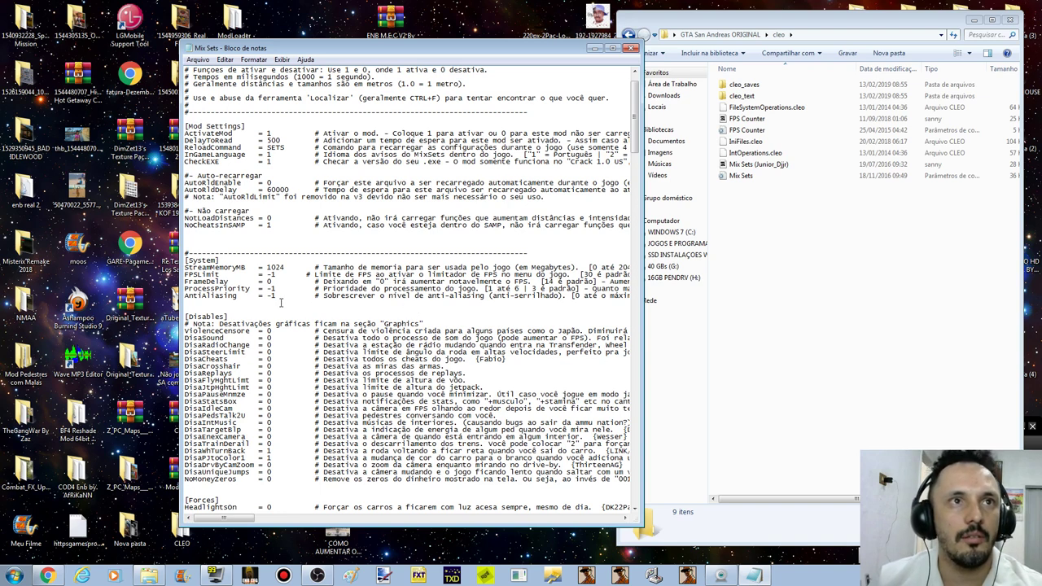
{"action": "left_click_drag", "start_coordinate": [277, 289], "coordinate": [267, 289]}
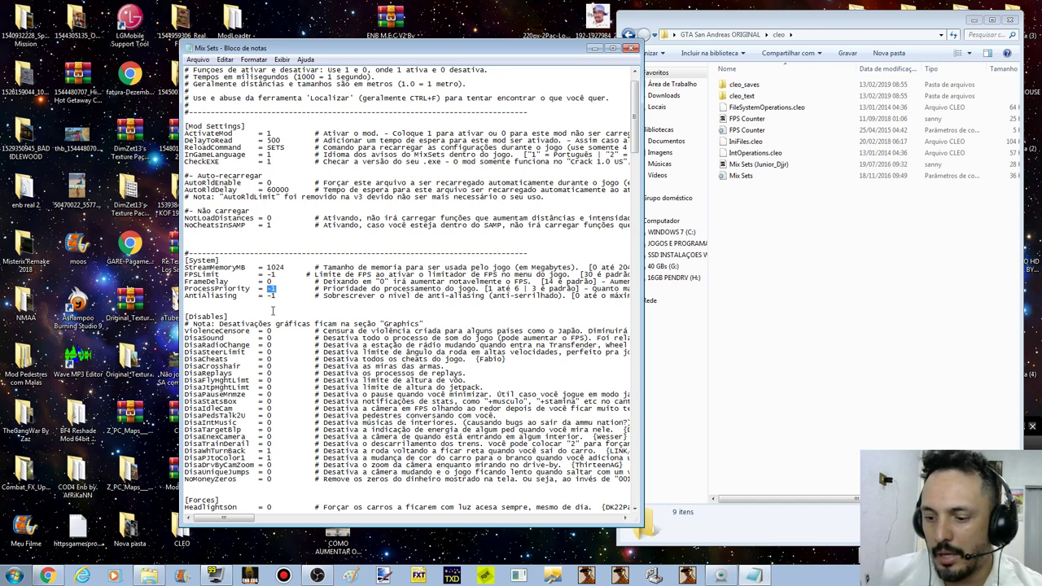
{"action": "type", "text": "6"}
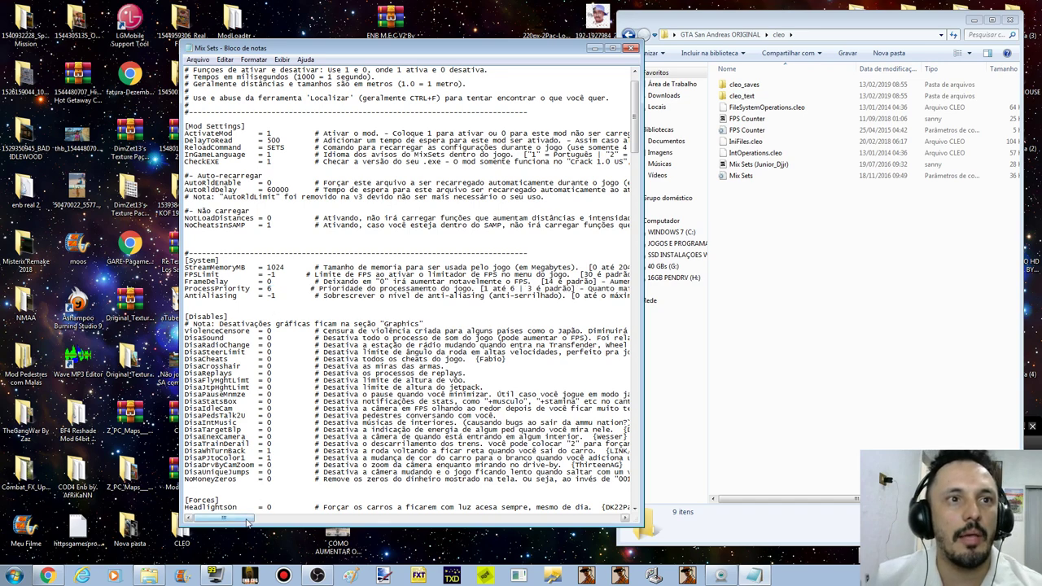
Step: Read the rest of the ProcessPriority comment about single-core CPUs and return to the start of the lines
{"action": "left_click_drag", "start_coordinate": [249, 518], "coordinate": [336, 525]}
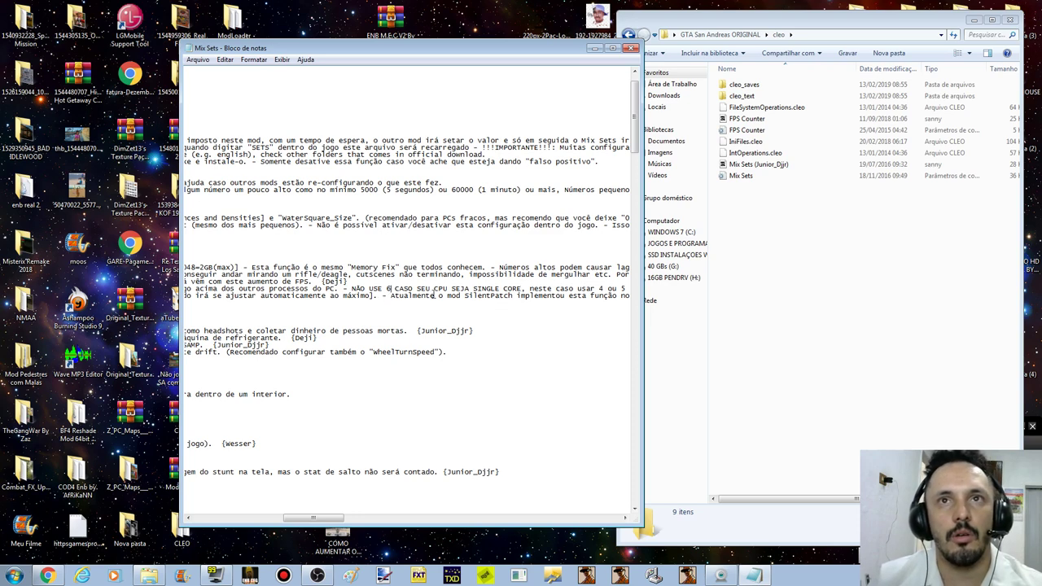
{"action": "left_click_drag", "start_coordinate": [529, 290], "coordinate": [482, 290]}
{"action": "left_click_drag", "start_coordinate": [488, 517], "coordinate": [231, 518]}
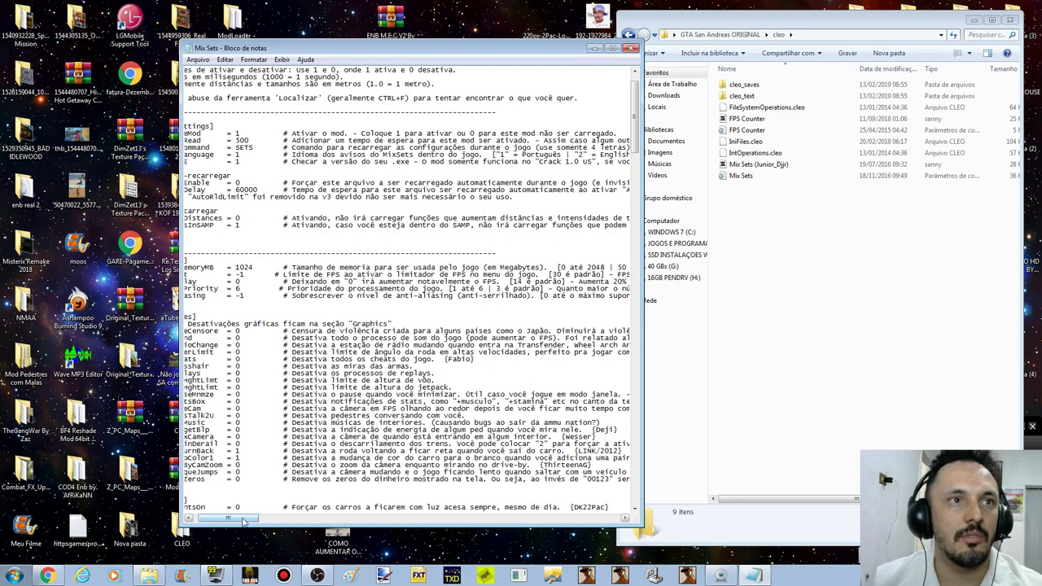
{"action": "left_click_drag", "start_coordinate": [234, 518], "coordinate": [222, 517]}
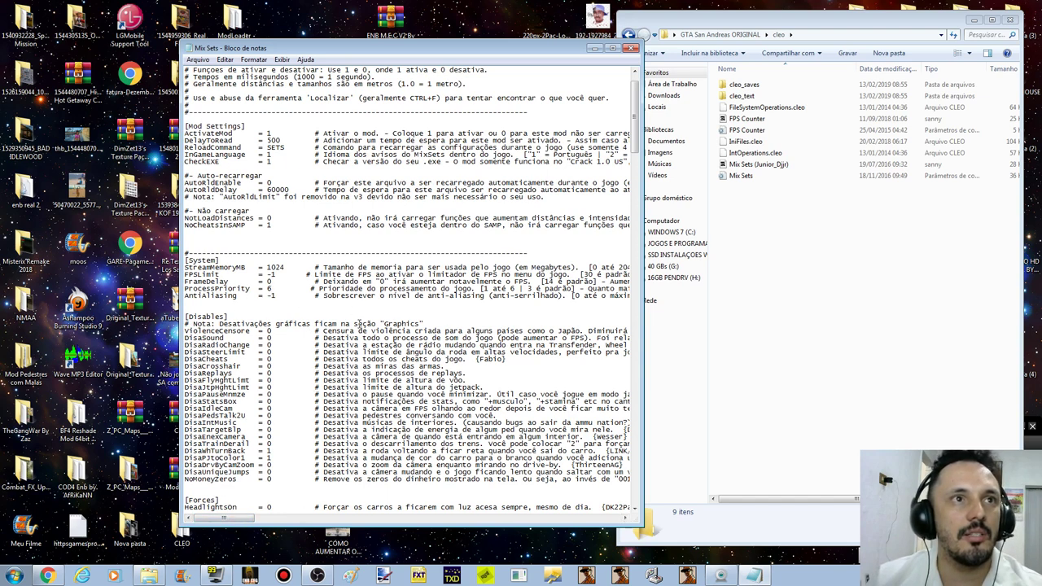
Step: Look through the [Disables] and [Forces] sections of the Mix Sets file, continuing towards the [Gameplay] and [Fixes] sections
{"action": "scroll", "coordinate": [303, 382], "scroll_direction": "down", "scroll_amount": 4}
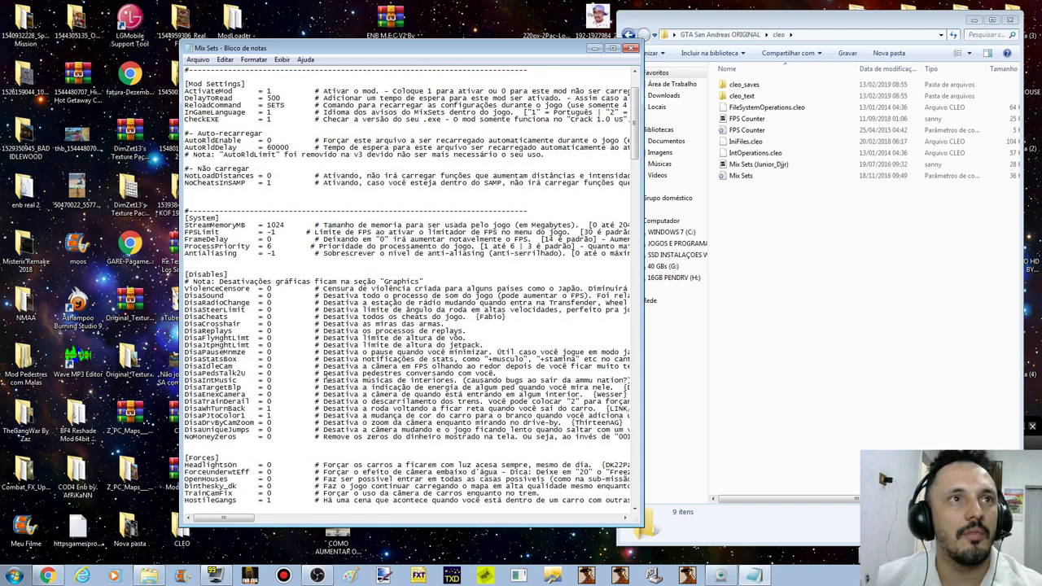
{"action": "scroll", "coordinate": [365, 333], "scroll_direction": "down", "scroll_amount": 3}
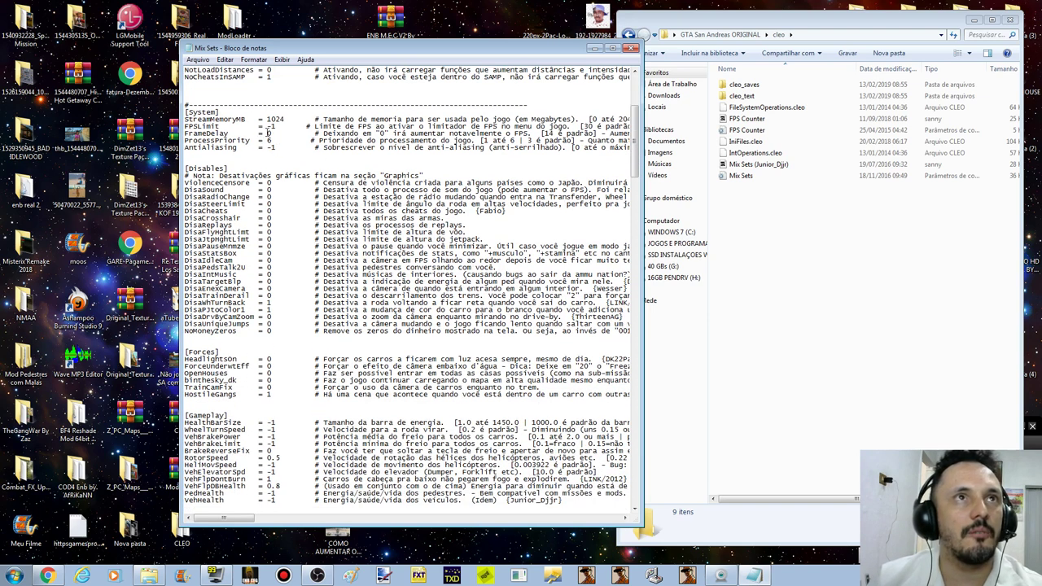
{"action": "double_click", "coordinate": [210, 169]}
{"action": "scroll", "coordinate": [228, 326], "scroll_direction": "down", "scroll_amount": 2}
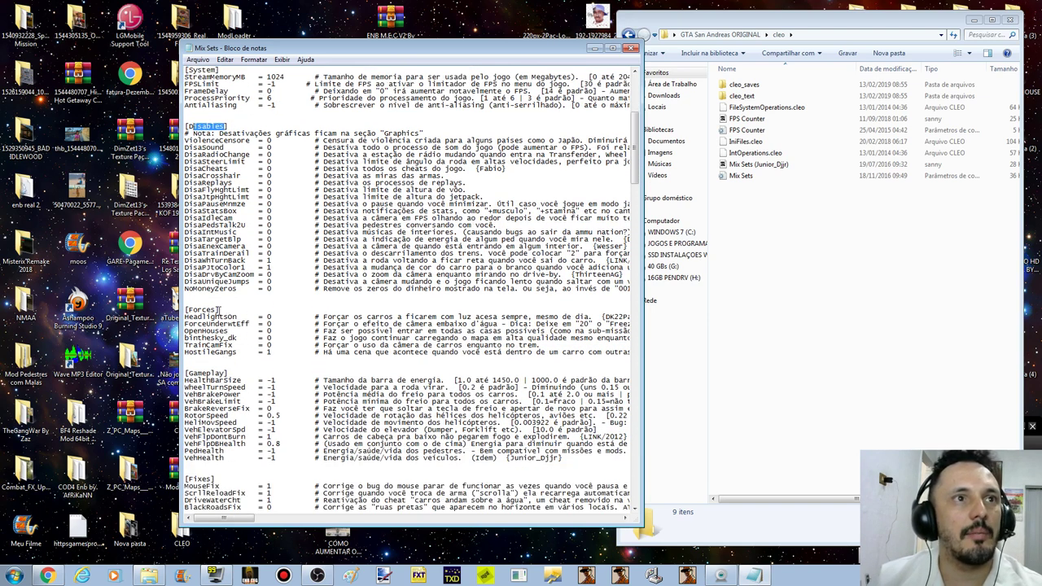
{"action": "double_click", "coordinate": [203, 309]}
{"action": "scroll", "coordinate": [247, 366], "scroll_direction": "down", "scroll_amount": 3}
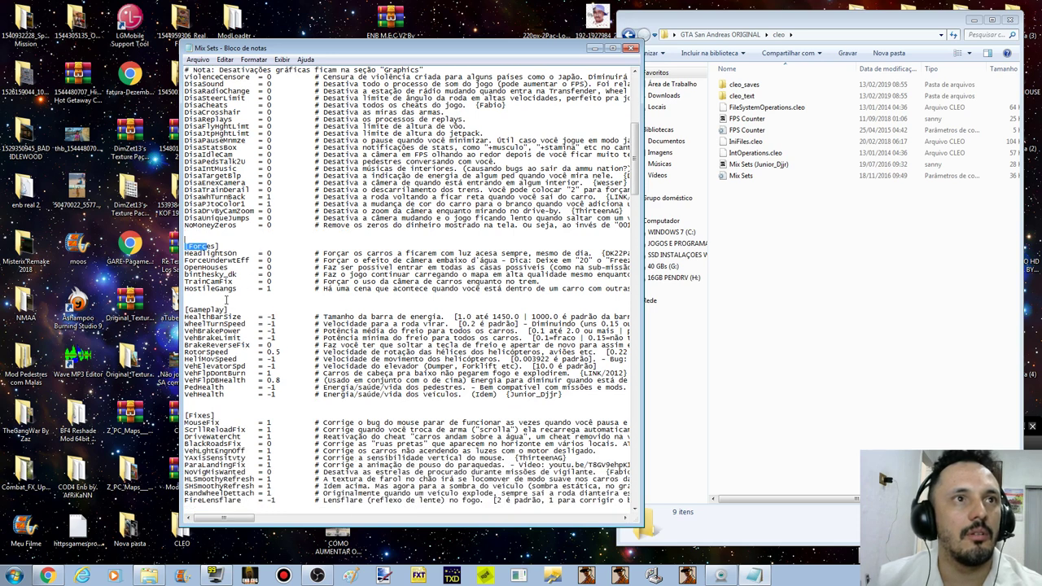
Step: Look through the Gameplay, Fixes and Distances and Densities sections of the Mix Sets configuration file
{"action": "double_click", "coordinate": [207, 310]}
{"action": "scroll", "coordinate": [228, 374], "scroll_direction": "down", "scroll_amount": 3}
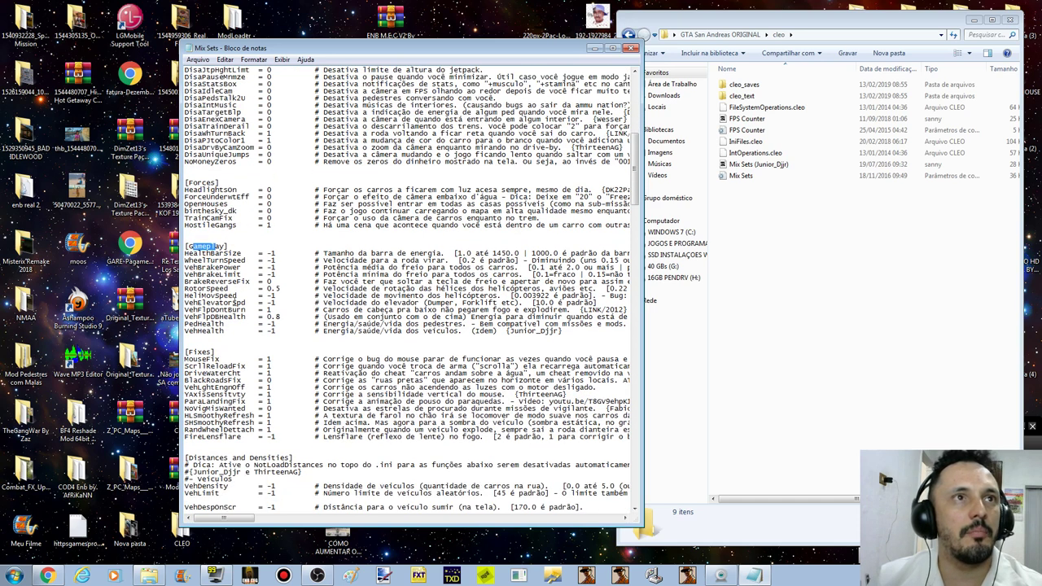
{"action": "scroll", "coordinate": [233, 356], "scroll_direction": "down", "scroll_amount": 6}
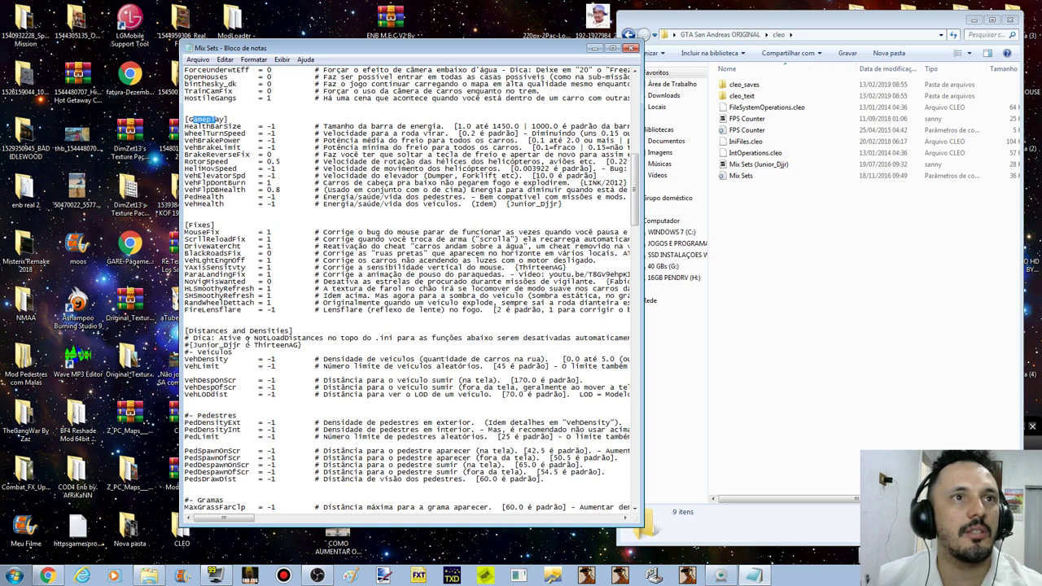
{"action": "scroll", "coordinate": [264, 349], "scroll_direction": "down", "scroll_amount": 4}
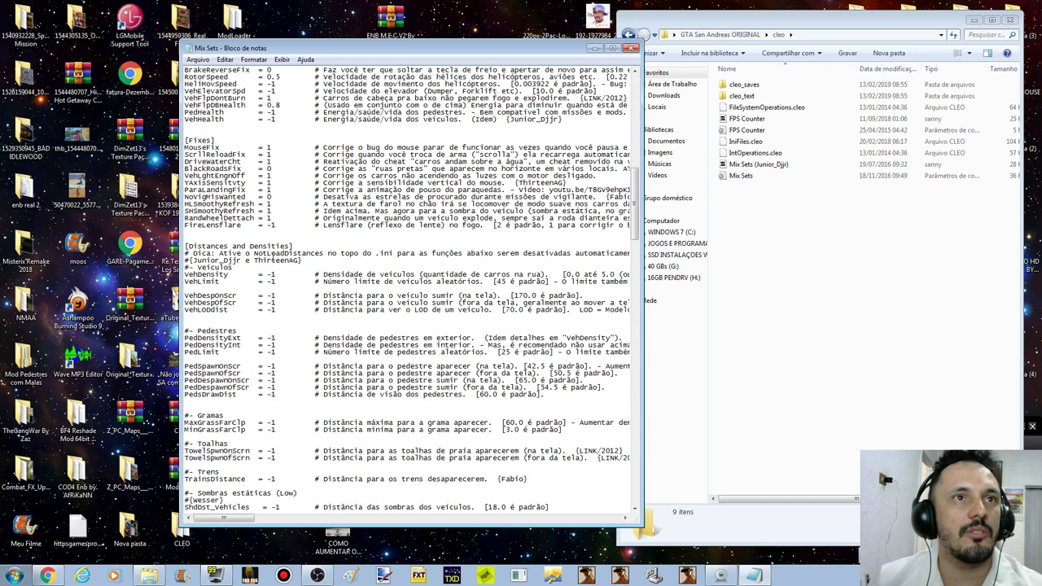
{"action": "double_click", "coordinate": [271, 275]}
{"action": "double_click", "coordinate": [272, 303]}
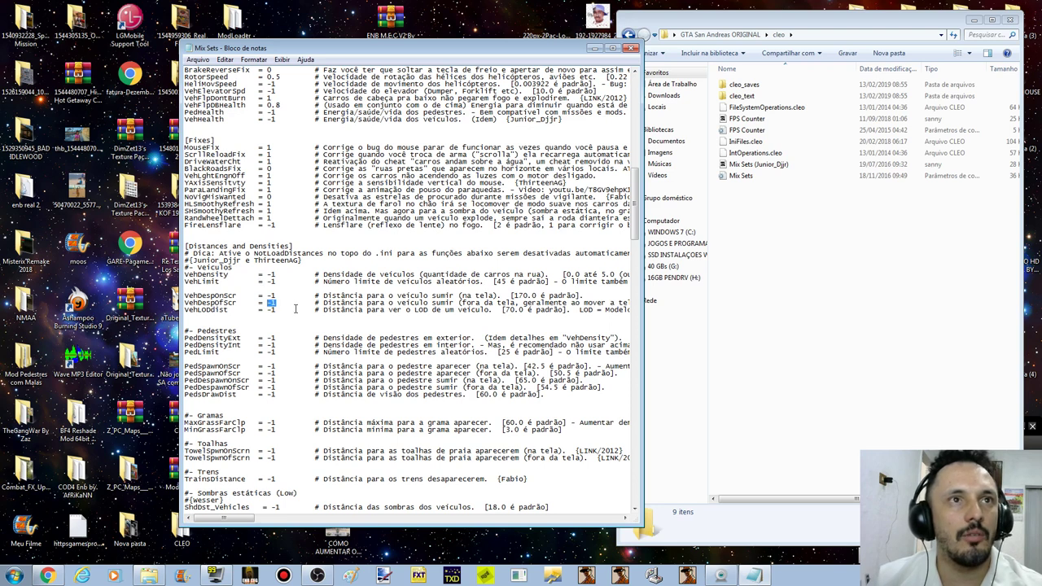
{"action": "left_click", "coordinate": [276, 306]}
{"action": "scroll", "coordinate": [277, 347], "scroll_direction": "down", "scroll_amount": 7}
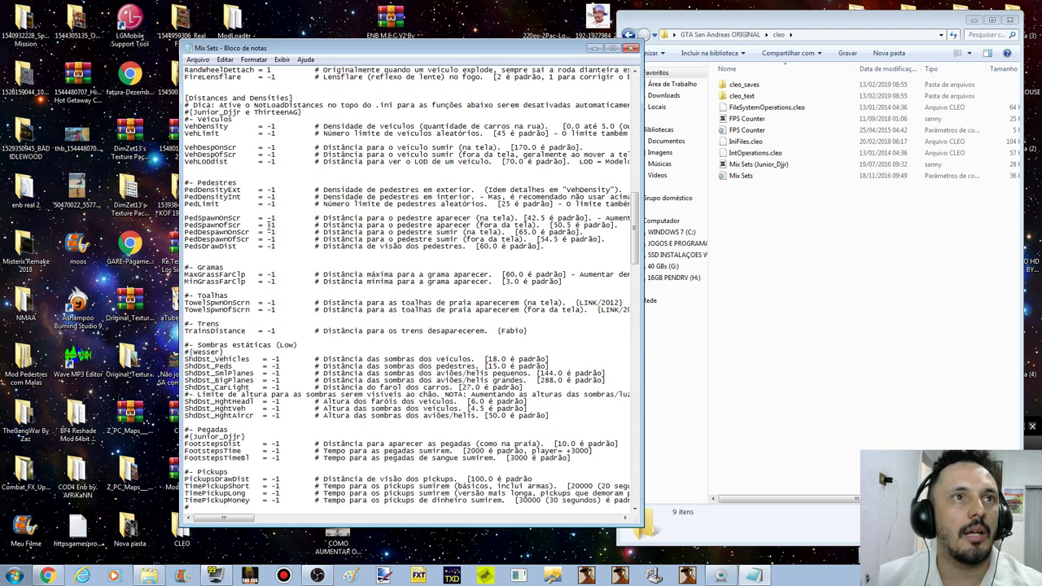
{"action": "double_click", "coordinate": [273, 191]}
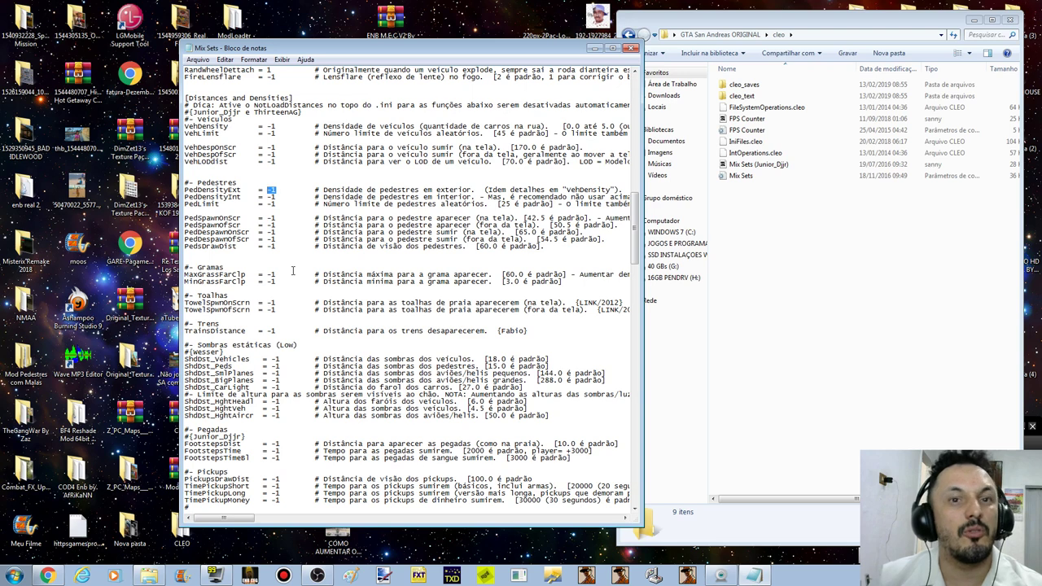
{"action": "scroll", "coordinate": [292, 270], "scroll_direction": "down", "scroll_amount": 3}
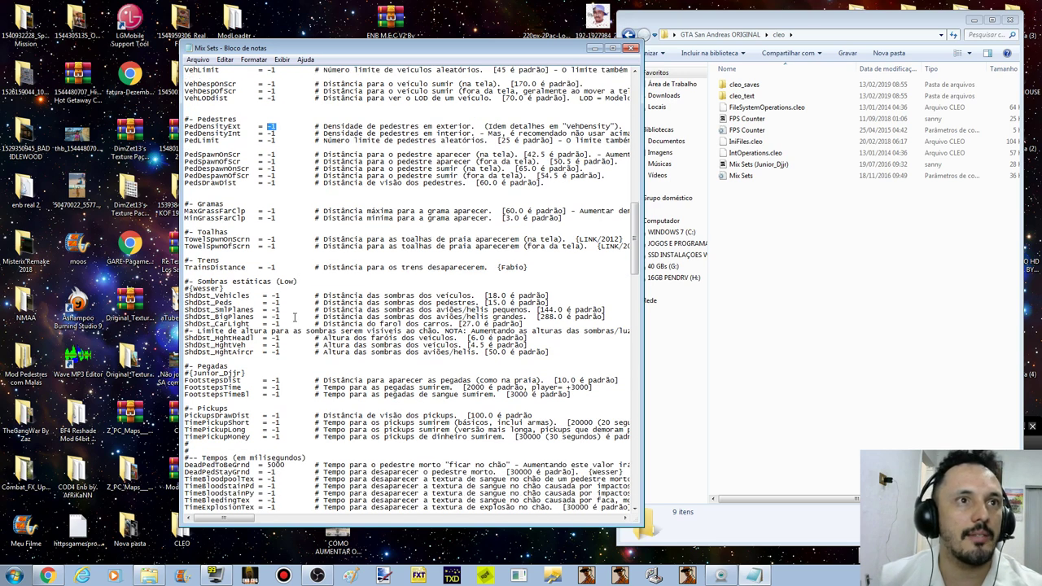
{"action": "scroll", "coordinate": [266, 262], "scroll_direction": "down", "scroll_amount": 3}
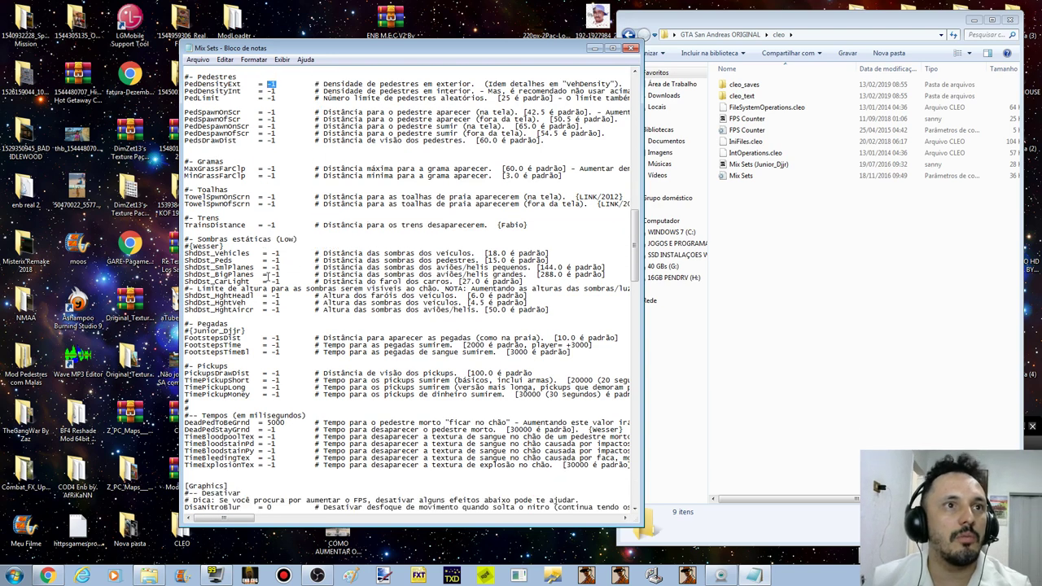
{"action": "scroll", "coordinate": [267, 277], "scroll_direction": "up", "scroll_amount": 3}
Step: In the Graphics section's Desativar list, set DisaNitroBlur and DisableMoBlur to 1
{"action": "scroll", "coordinate": [267, 277], "scroll_direction": "down", "scroll_amount": 10}
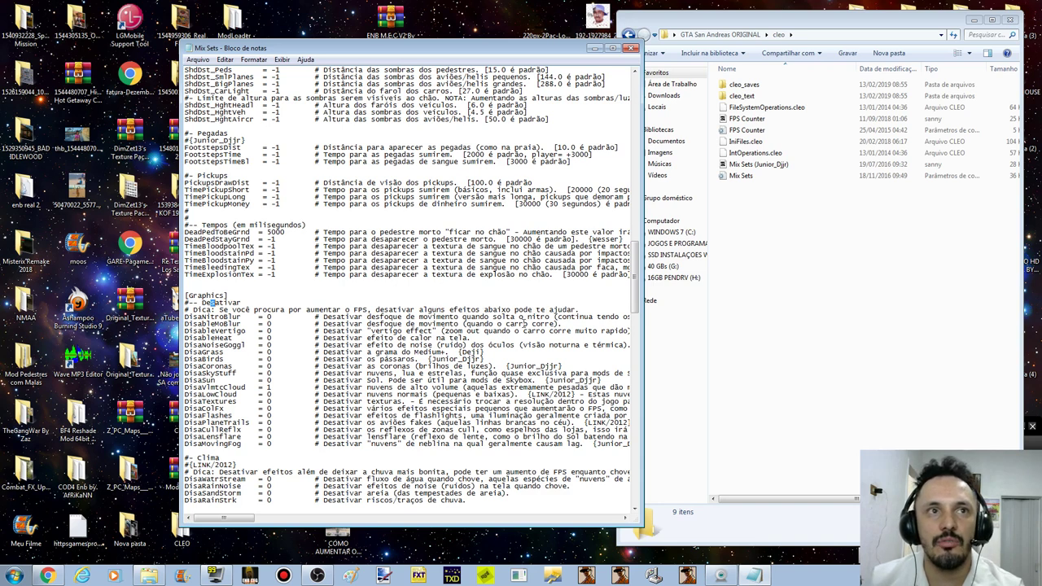
{"action": "left_click", "coordinate": [275, 317]}
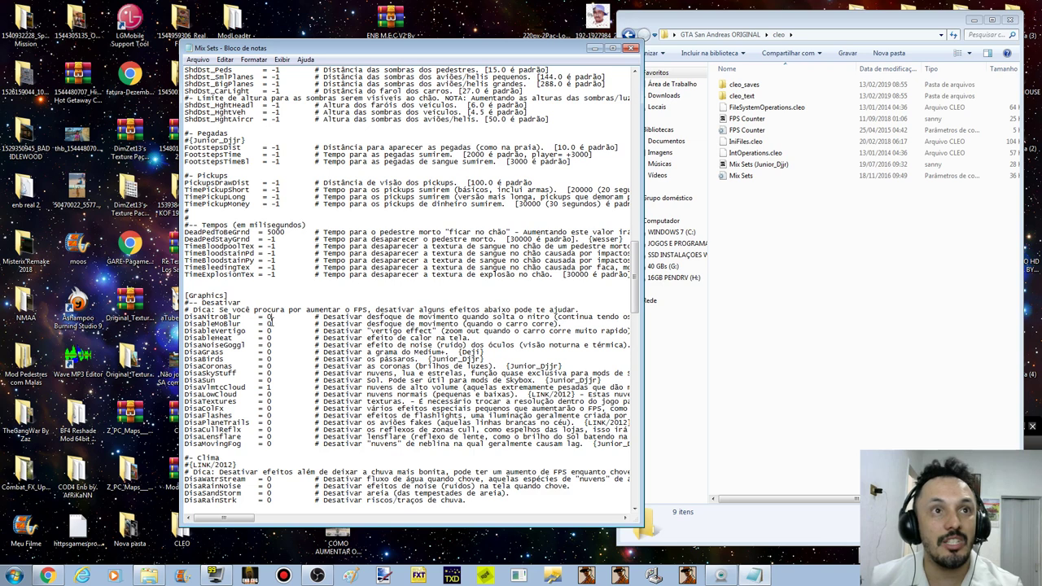
{"action": "key", "text": "BackSpace"}
{"action": "type", "text": "1"}
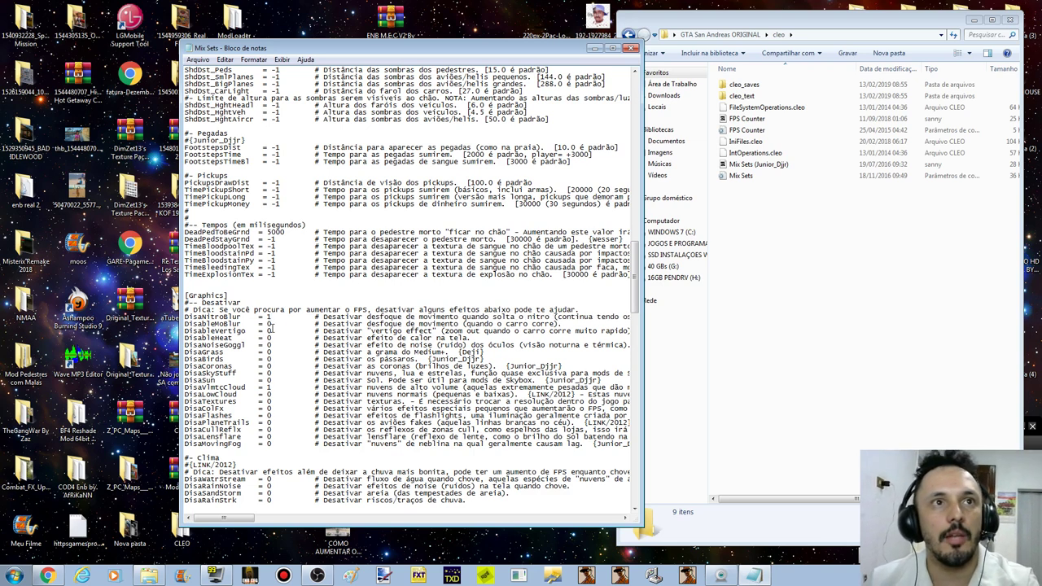
{"action": "key", "text": "BackSpace"}
{"action": "type", "text": "1"}
Step: Set DisableVertigo and DisableHeat to 1 in the Graphics section
{"action": "left_click", "coordinate": [273, 332]}
{"action": "key", "text": "BackSpace"}
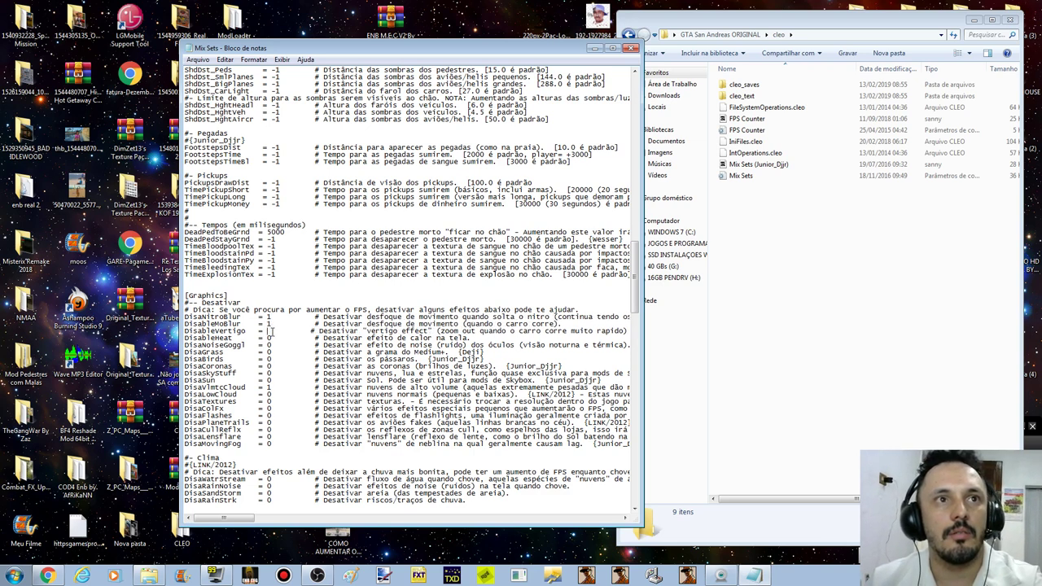
{"action": "type", "text": "1"}
{"action": "left_click", "coordinate": [273, 338]}
{"action": "key", "text": "BackSpace"}
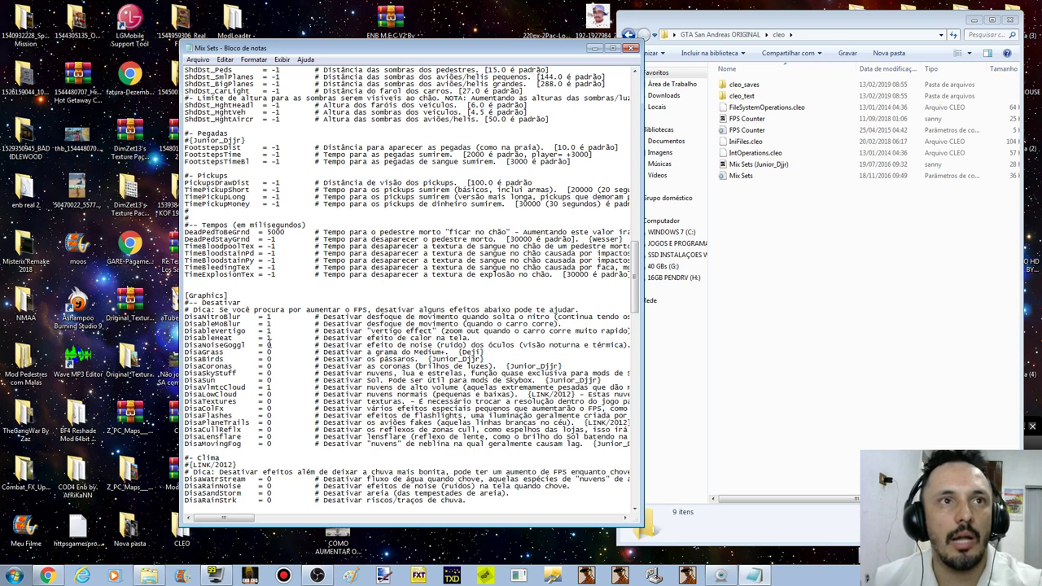
{"action": "type", "text": "1"}
Step: Set DisaNoiseGoggl, DisaGrass and DisaBirds to 1 in the Graphics section
{"action": "double_click", "coordinate": [270, 345]}
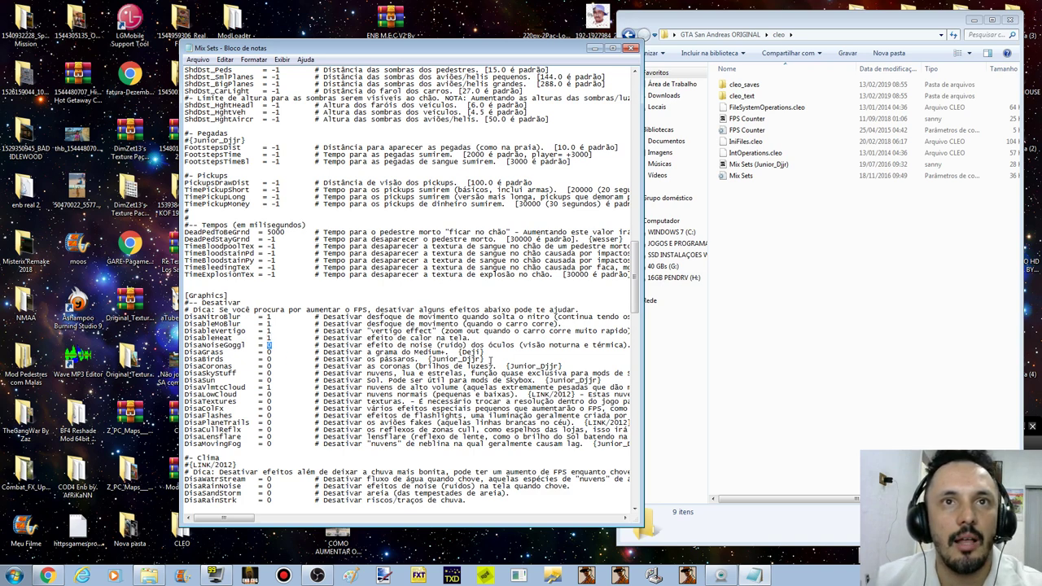
{"action": "left_click_drag", "start_coordinate": [486, 352], "coordinate": [320, 353]}
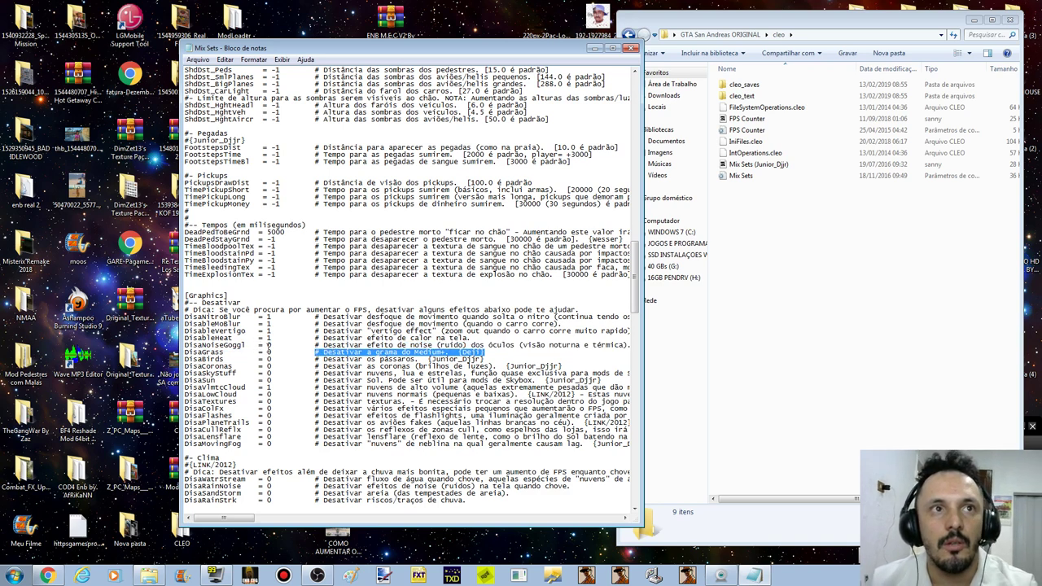
{"action": "double_click", "coordinate": [270, 345]}
{"action": "type", "text": "1"}
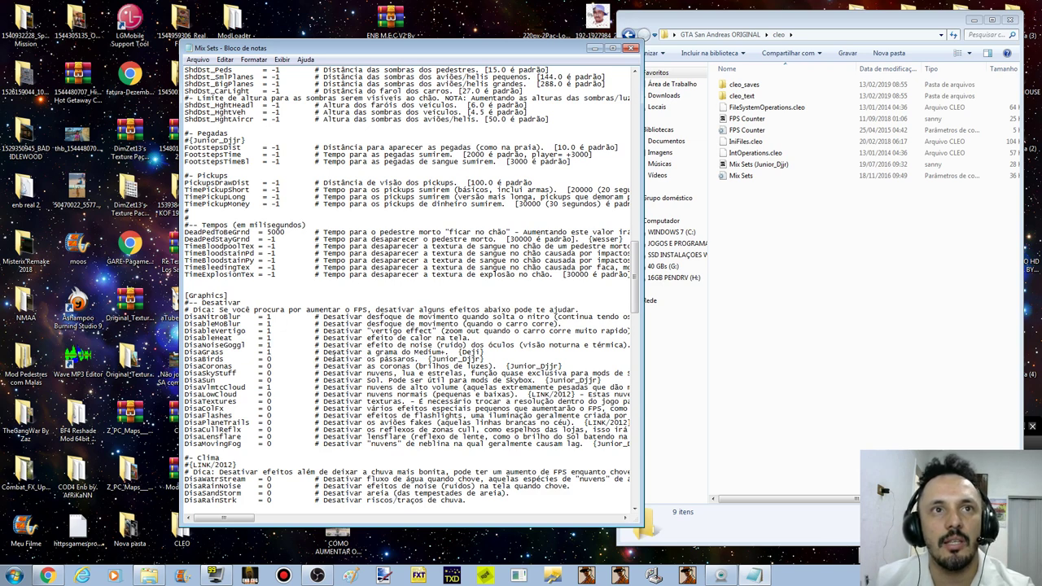
{"action": "double_click", "coordinate": [268, 358]}
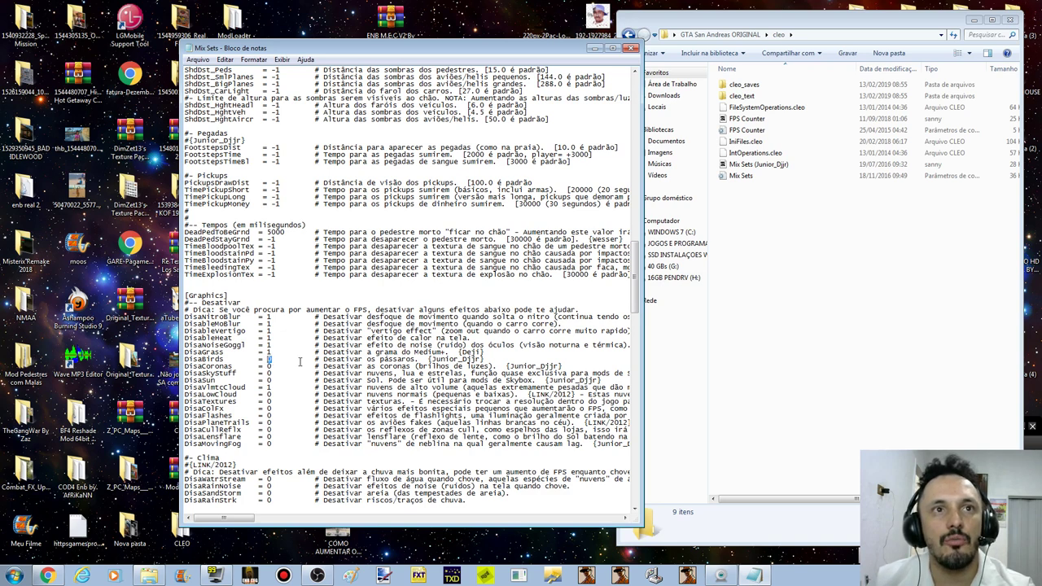
{"action": "type", "text": "1"}
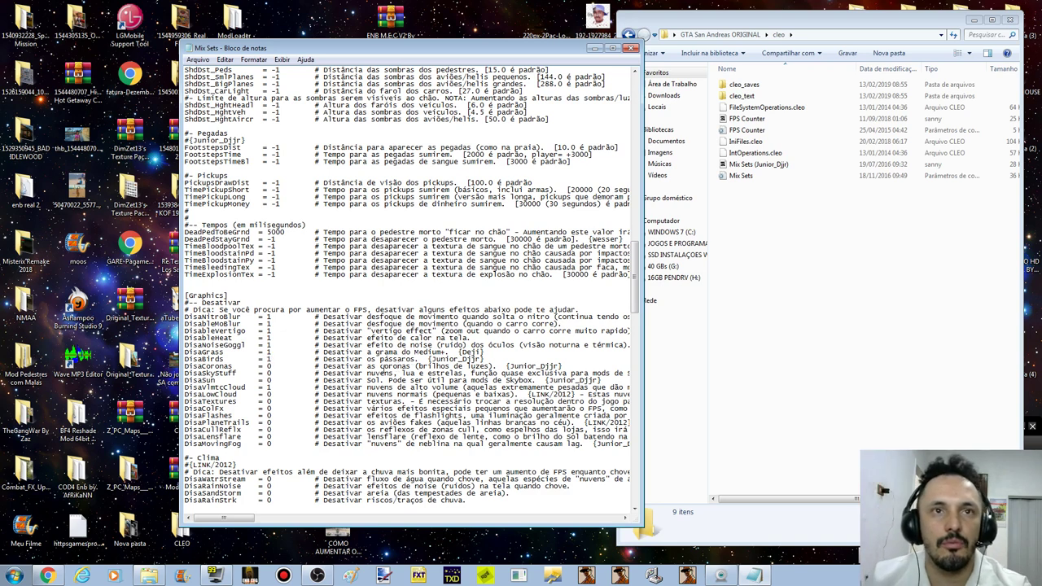
Step: Set DisaCoronas, DisaSkyStuff and DisaSun to 1 in the Graphics section
{"action": "double_click", "coordinate": [270, 366]}
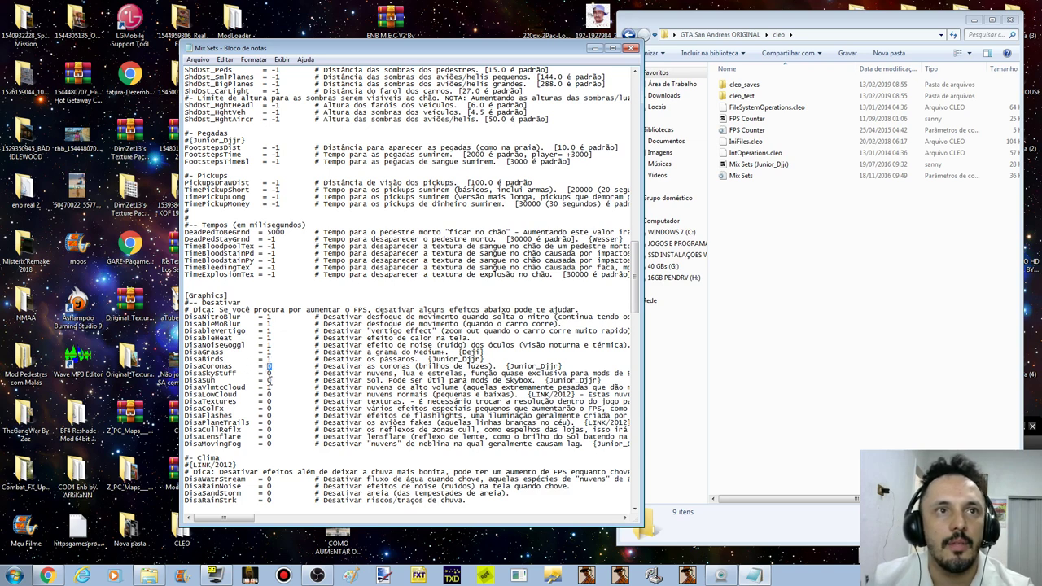
{"action": "type", "text": "1"}
{"action": "double_click", "coordinate": [269, 372]}
{"action": "type", "text": "1"}
{"action": "double_click", "coordinate": [269, 380]}
{"action": "type", "text": "1"}
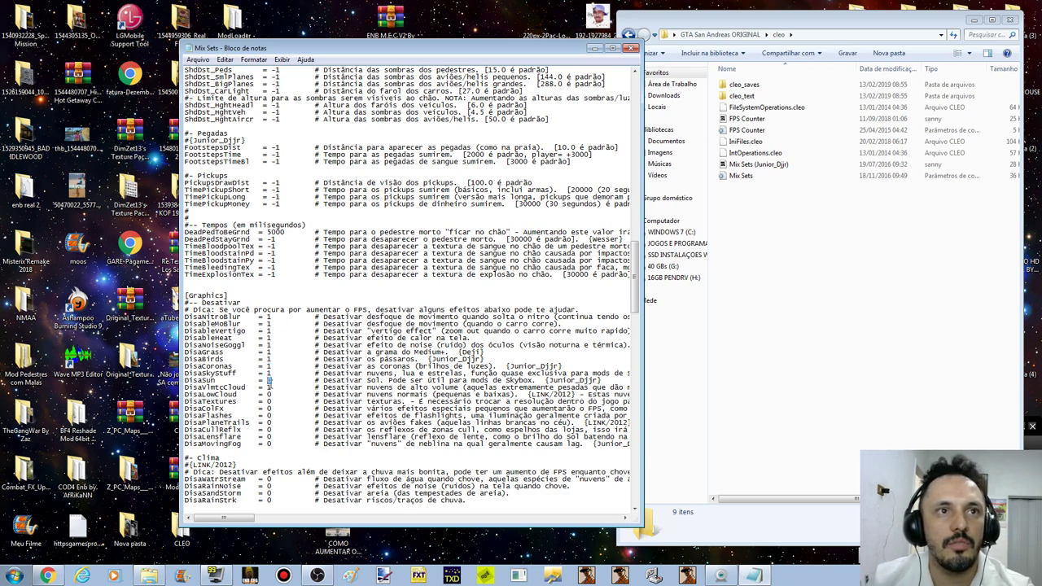
Step: Set DisaLowCloud, DisaTextures and DisaColFx to 1 in the Graphics section
{"action": "double_click", "coordinate": [270, 394]}
{"action": "type", "text": "1"}
{"action": "double_click", "coordinate": [270, 401]}
{"action": "type", "text": "1"}
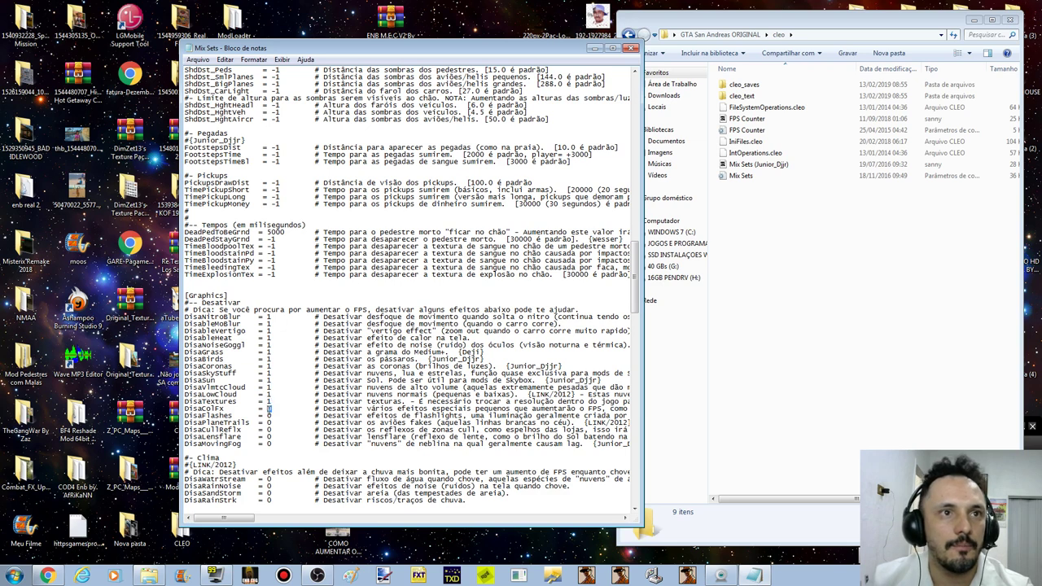
{"action": "double_click", "coordinate": [269, 408]}
{"action": "type", "text": "1"}
Step: Set DisaFlashes and DisaPlaneTrails to 1 in the Graphics section
{"action": "left_click", "coordinate": [271, 415]}
{"action": "type", "text": "1"}
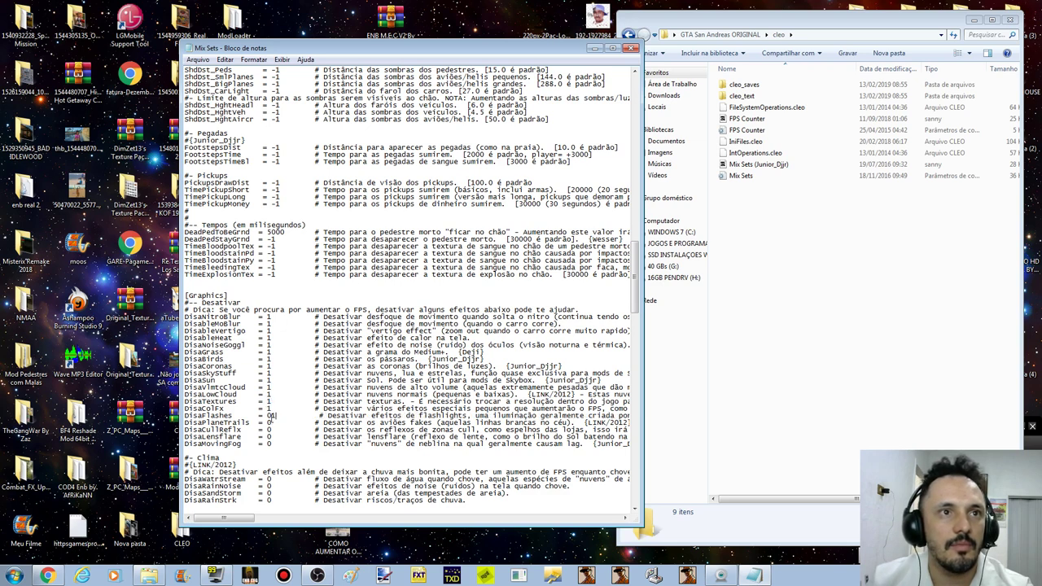
{"action": "double_click", "coordinate": [269, 415]}
{"action": "type", "text": "1"}
{"action": "double_click", "coordinate": [270, 422]}
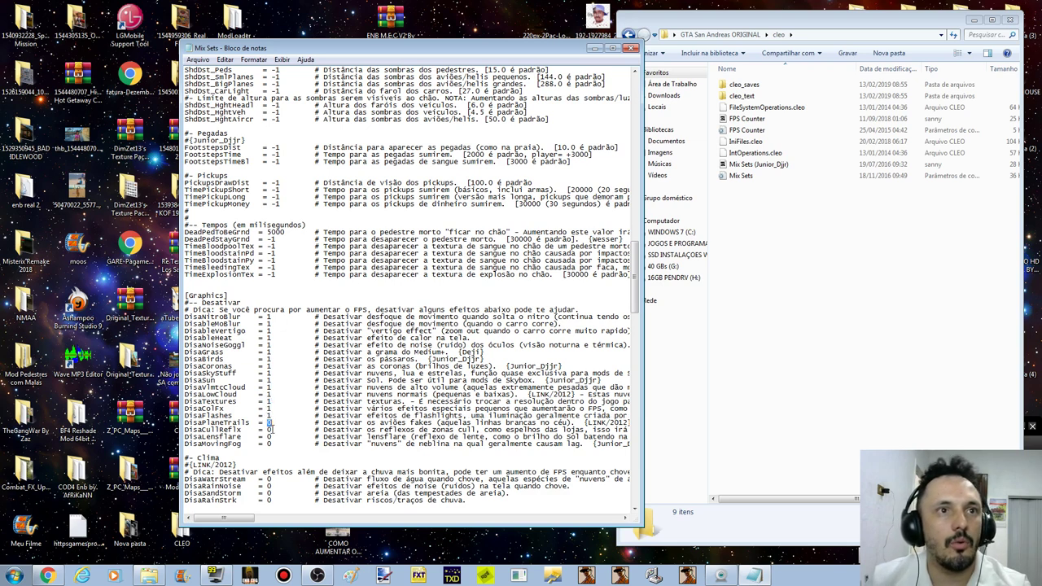
{"action": "type", "text": "1"}
Step: Set DisaCullReflx, DisaLensflare and DisaMovingFog to 1 at the end of the Desativar list
{"action": "double_click", "coordinate": [270, 429]}
{"action": "type", "text": "1"}
{"action": "double_click", "coordinate": [269, 436]}
{"action": "type", "text": "1"}
{"action": "double_click", "coordinate": [269, 444]}
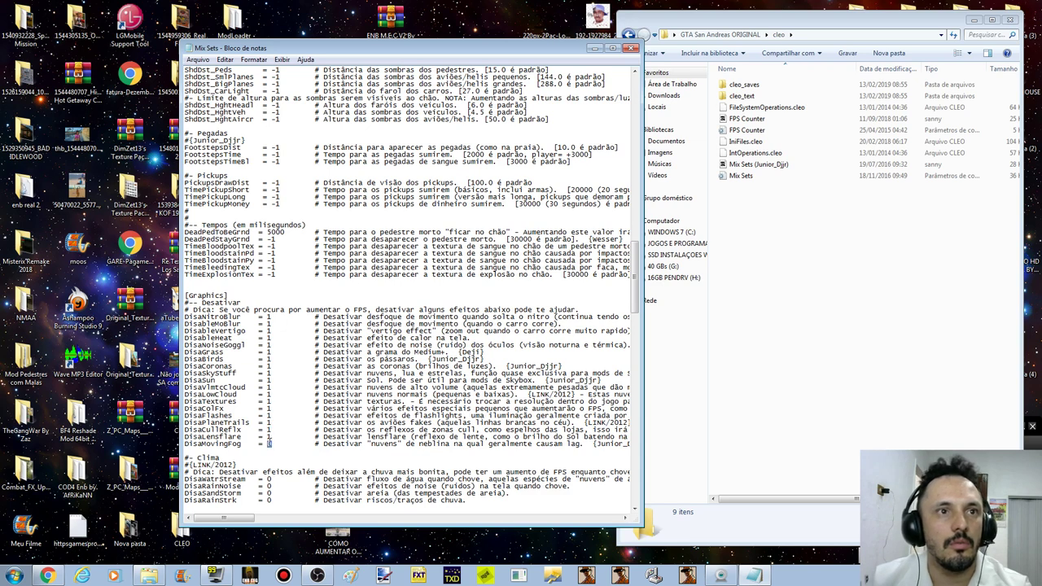
{"action": "type", "text": "1"}
Step: Review the remaining settings from the Clima options through Filter and Lighting, Skid Marks and Wanted to the World and Advanced sections
{"action": "scroll", "coordinate": [269, 443], "scroll_direction": "down", "scroll_amount": 3}
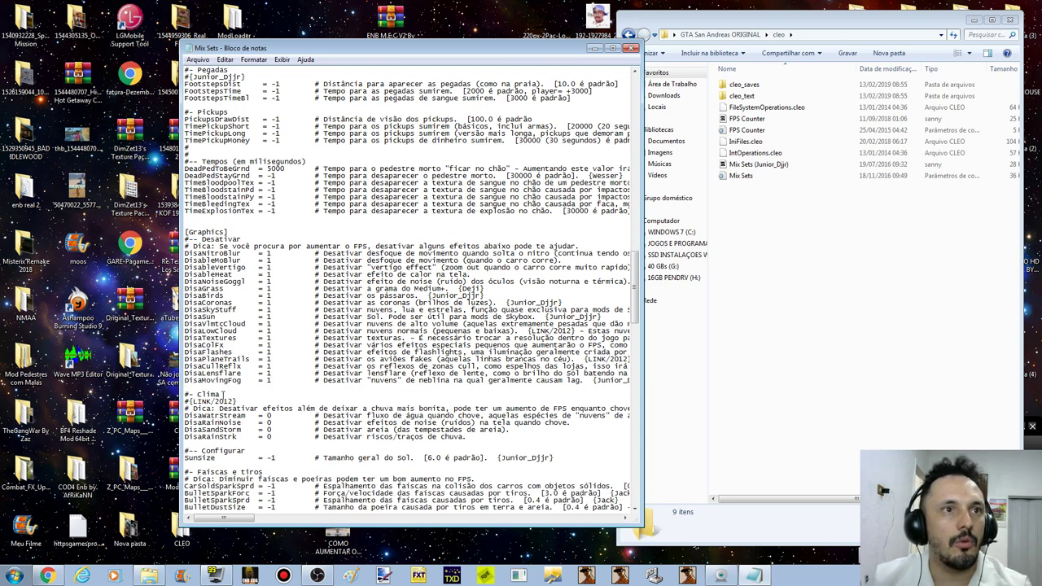
{"action": "scroll", "coordinate": [229, 424], "scroll_direction": "down", "scroll_amount": 4}
{"action": "scroll", "coordinate": [236, 326], "scroll_direction": "down", "scroll_amount": 5}
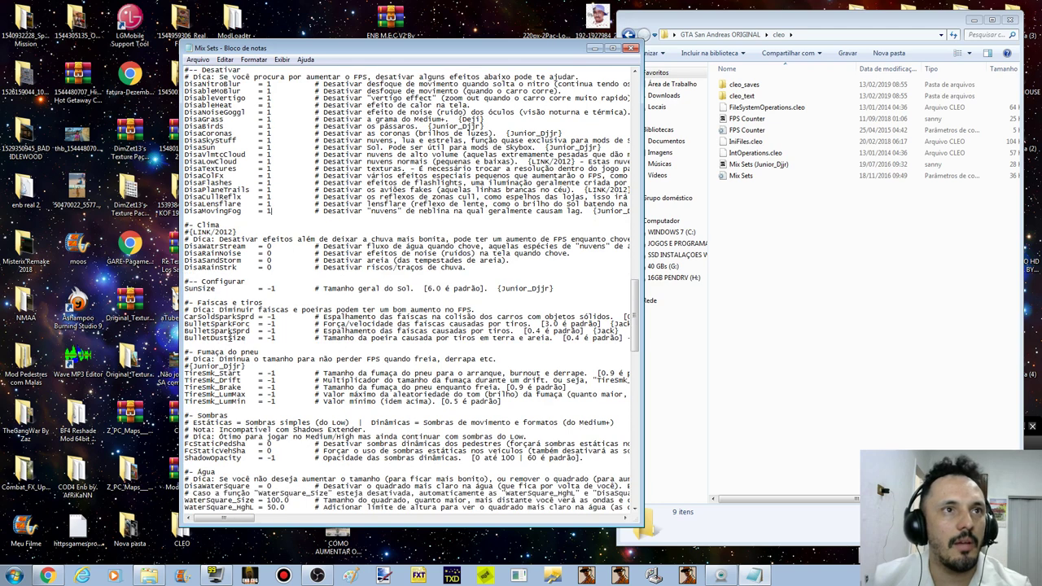
{"action": "scroll", "coordinate": [232, 337], "scroll_direction": "down", "scroll_amount": 3}
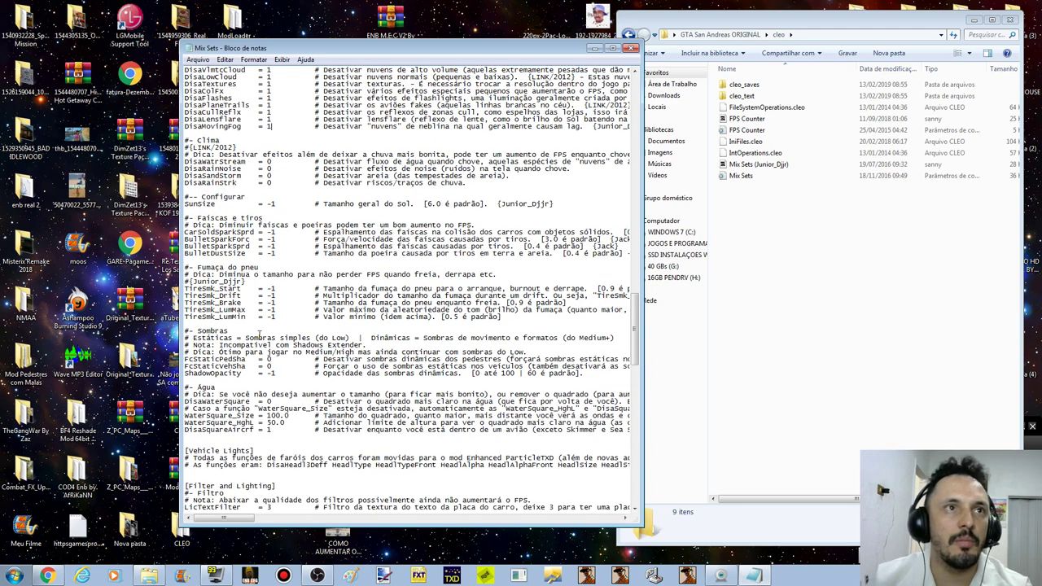
{"action": "scroll", "coordinate": [228, 367], "scroll_direction": "down", "scroll_amount": 4}
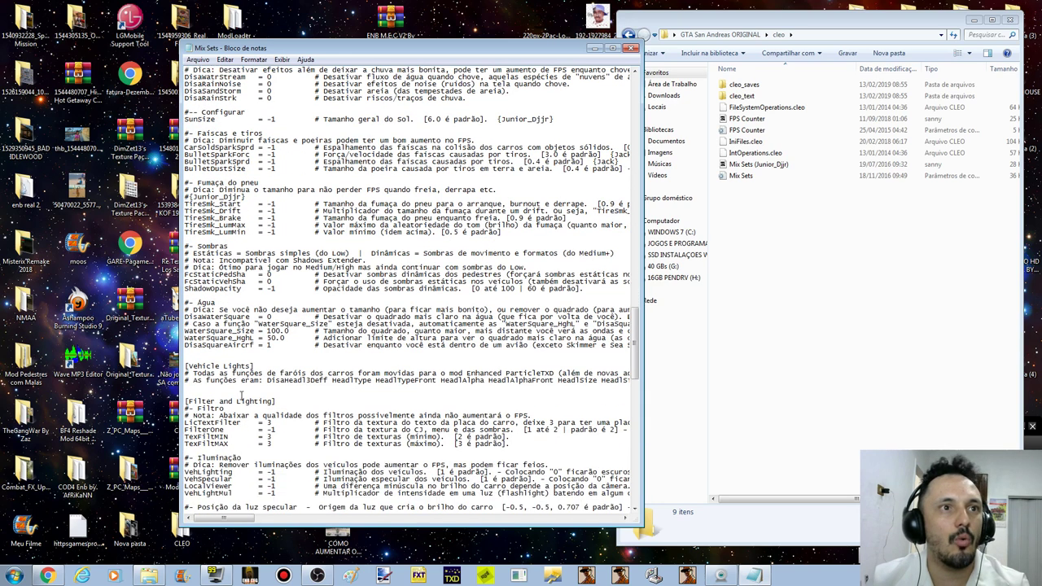
{"action": "scroll", "coordinate": [257, 370], "scroll_direction": "down", "scroll_amount": 3}
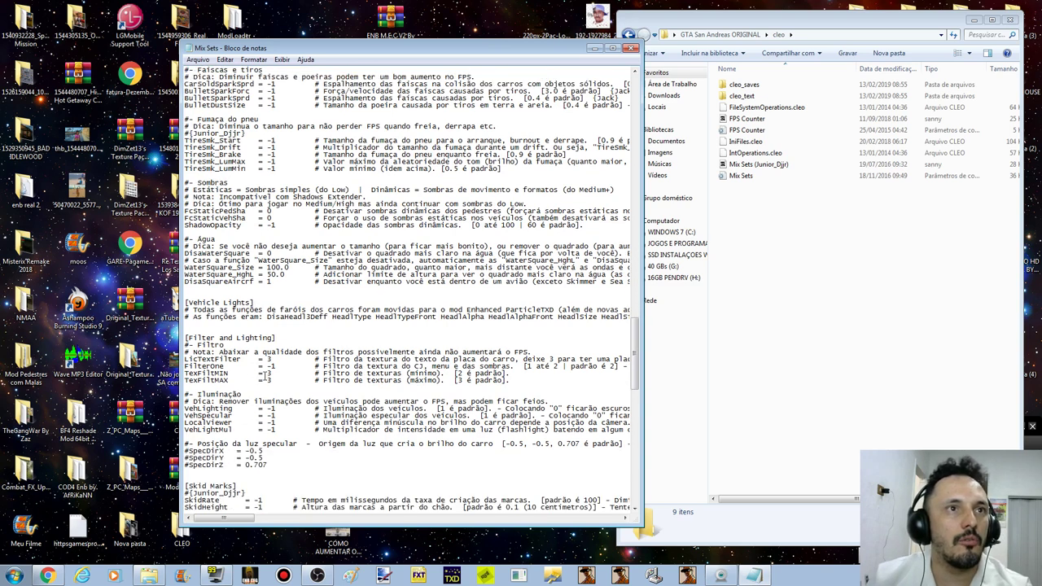
{"action": "scroll", "coordinate": [322, 396], "scroll_direction": "down", "scroll_amount": 3}
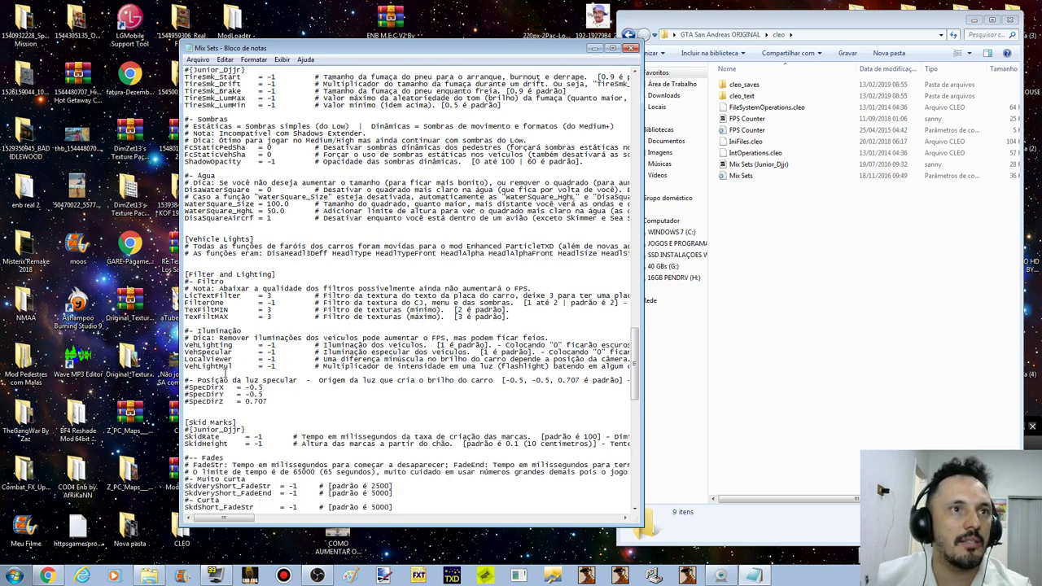
{"action": "scroll", "coordinate": [318, 400], "scroll_direction": "down", "scroll_amount": 2}
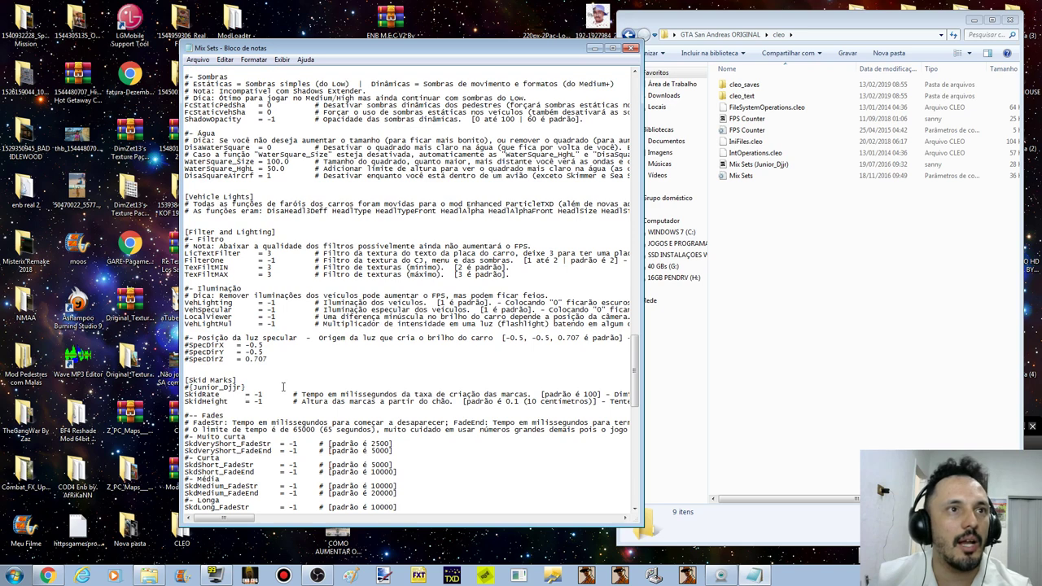
{"action": "scroll", "coordinate": [244, 386], "scroll_direction": "down", "scroll_amount": 2}
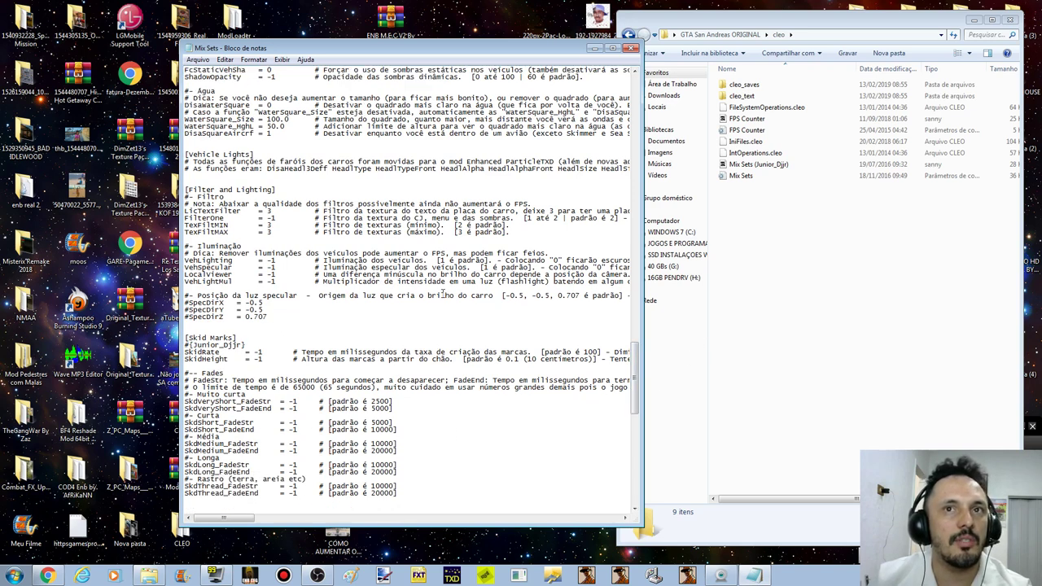
{"action": "scroll", "coordinate": [211, 380], "scroll_direction": "down", "scroll_amount": 7}
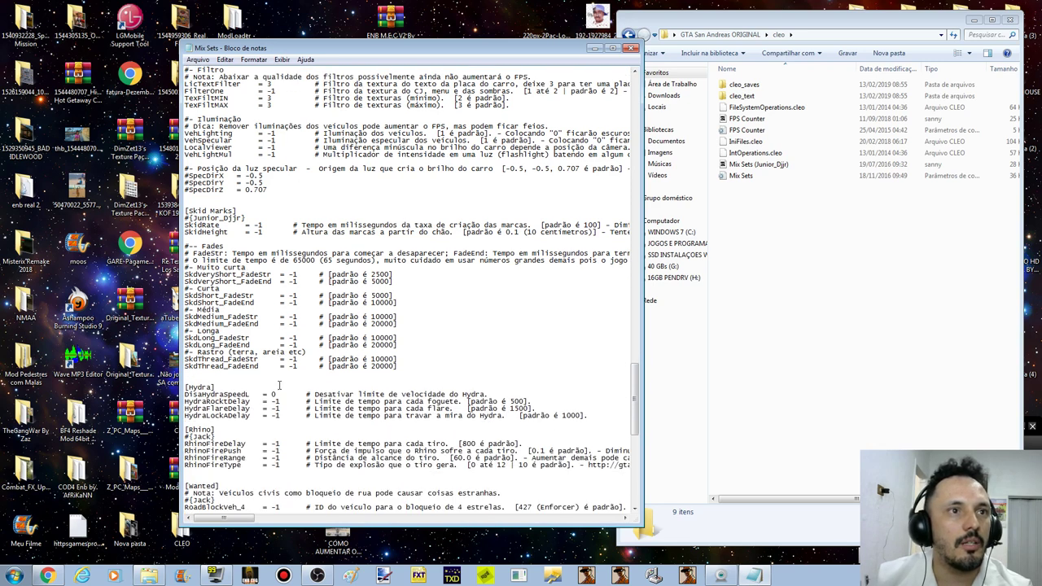
{"action": "scroll", "coordinate": [213, 409], "scroll_direction": "down", "scroll_amount": 4}
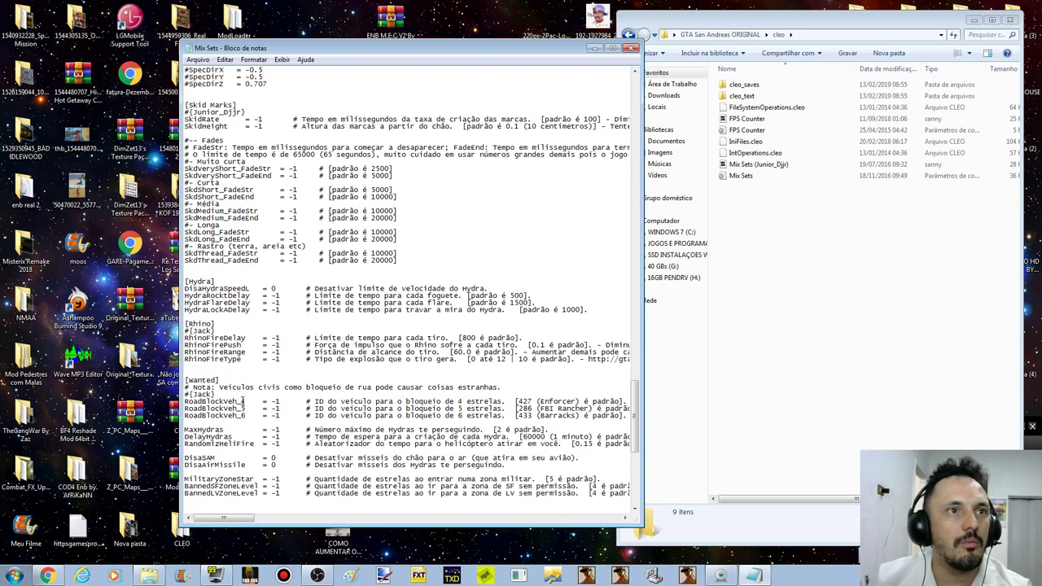
{"action": "scroll", "coordinate": [222, 408], "scroll_direction": "down", "scroll_amount": 5}
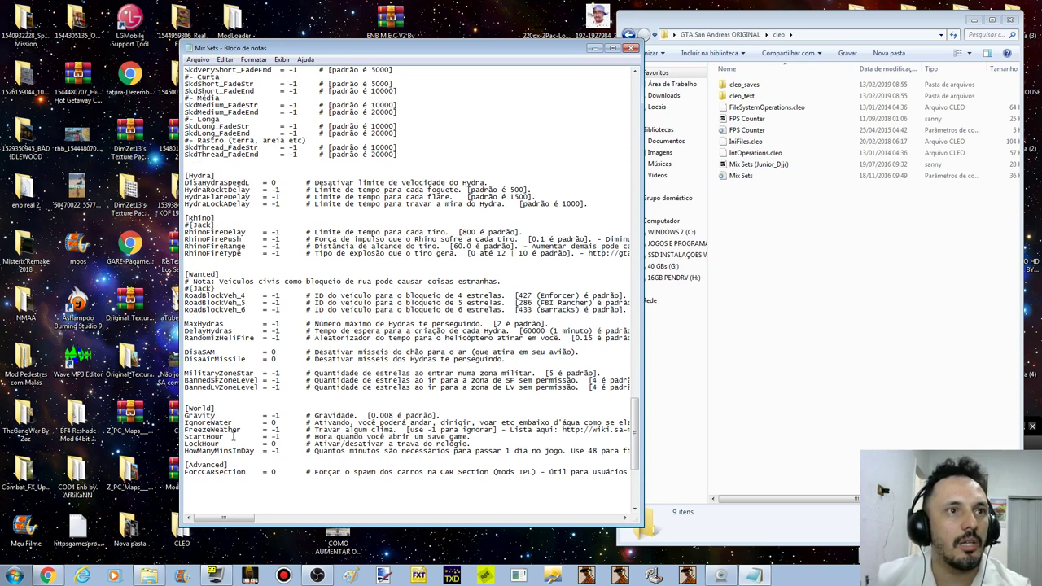
Step: Save the edited Mix Sets configuration file
{"action": "scroll", "coordinate": [282, 464], "scroll_direction": "down", "scroll_amount": 8}
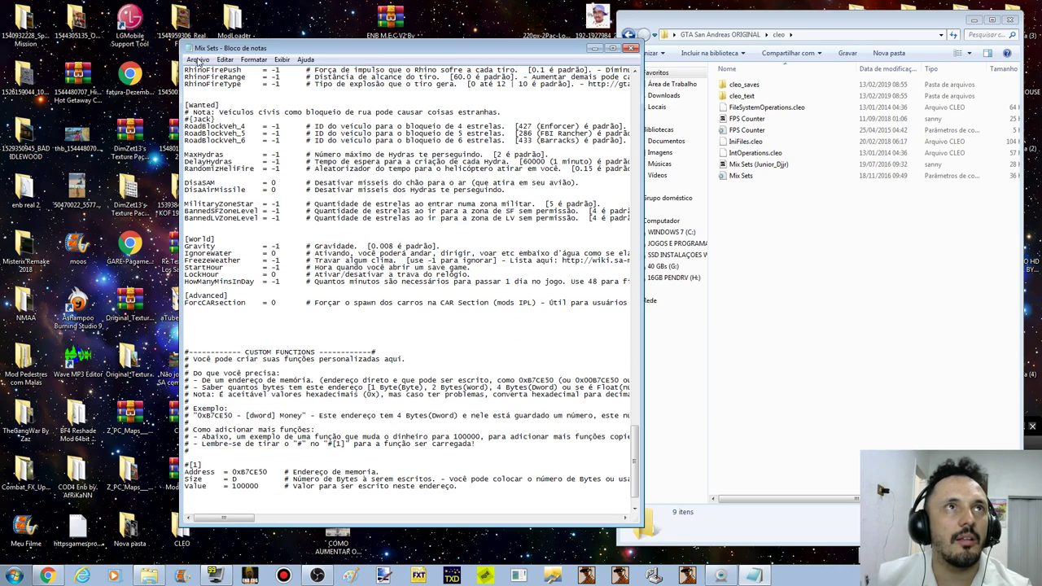
{"action": "left_click", "coordinate": [198, 60]}
{"action": "key", "text": "Escape"}
Step: Recheck the Graphics Desativar list and read the full FPSLimit note in the System section about the in-game frame limiter
{"action": "left_click_drag", "start_coordinate": [639, 482], "coordinate": [641, 329]}
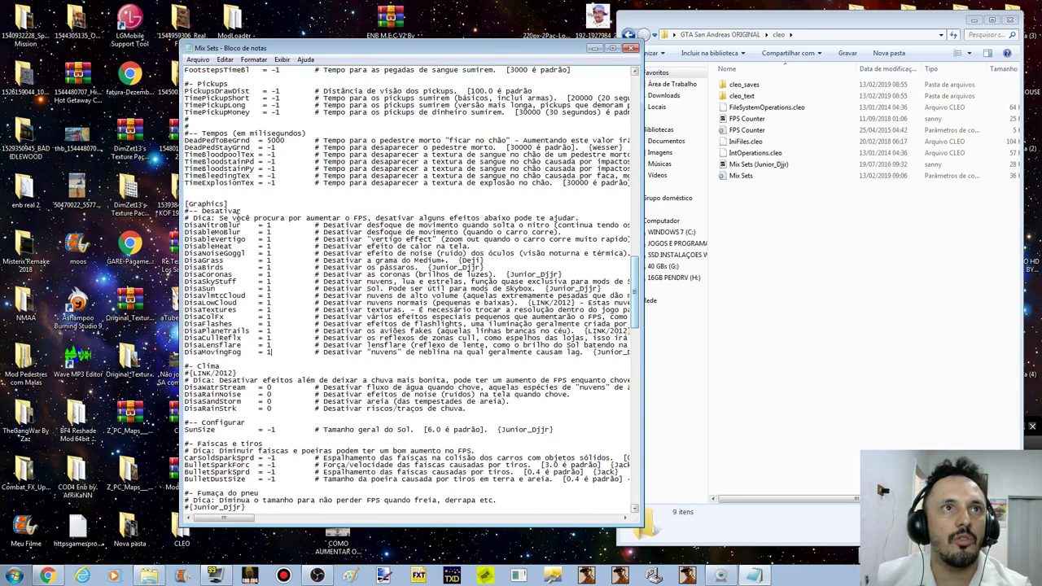
{"action": "left_click_drag", "start_coordinate": [638, 289], "coordinate": [648, 86]}
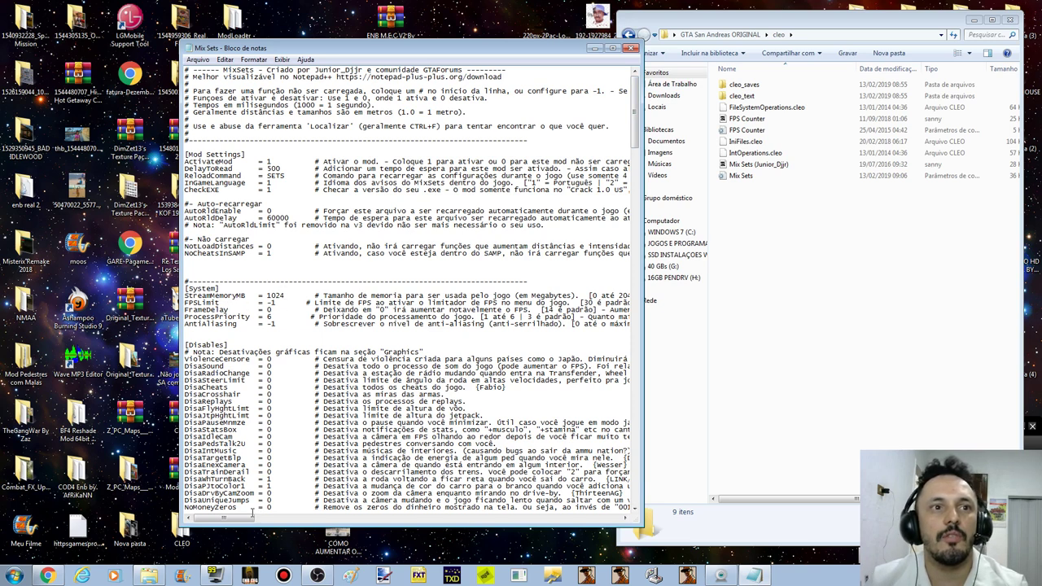
{"action": "scroll", "coordinate": [252, 511], "scroll_direction": "down", "scroll_amount": 1}
{"action": "left_click_drag", "start_coordinate": [253, 518], "coordinate": [314, 518]}
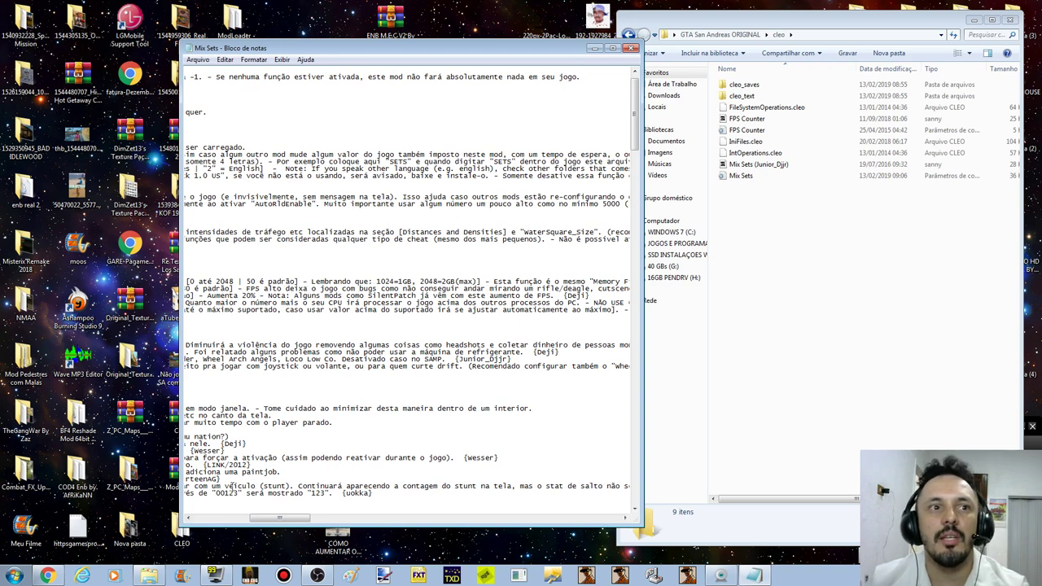
{"action": "left_click_drag", "start_coordinate": [271, 518], "coordinate": [291, 519]}
{"action": "left_click_drag", "start_coordinate": [291, 518], "coordinate": [472, 516]}
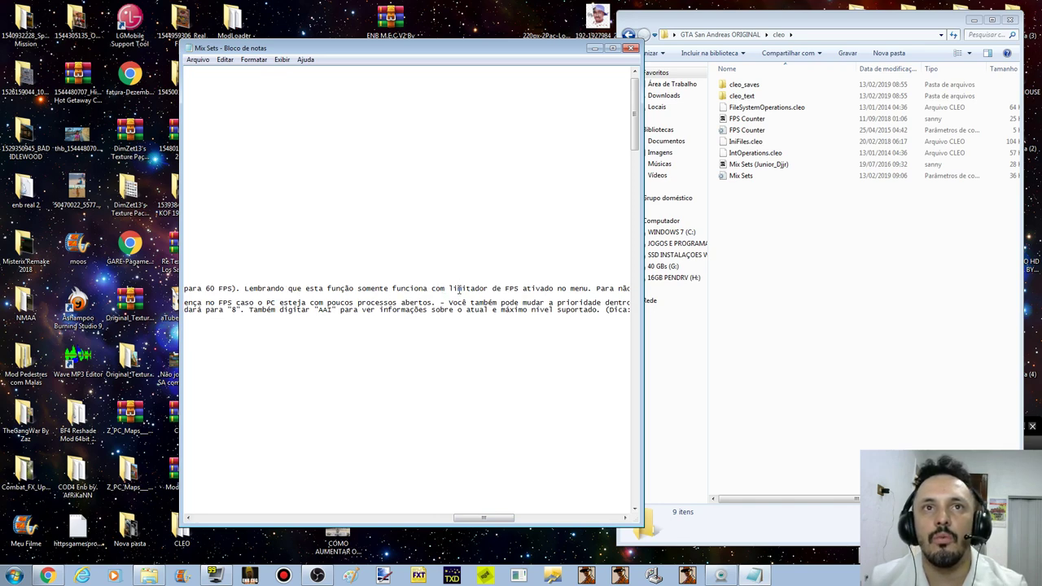
{"action": "left_click_drag", "start_coordinate": [448, 290], "coordinate": [591, 290]}
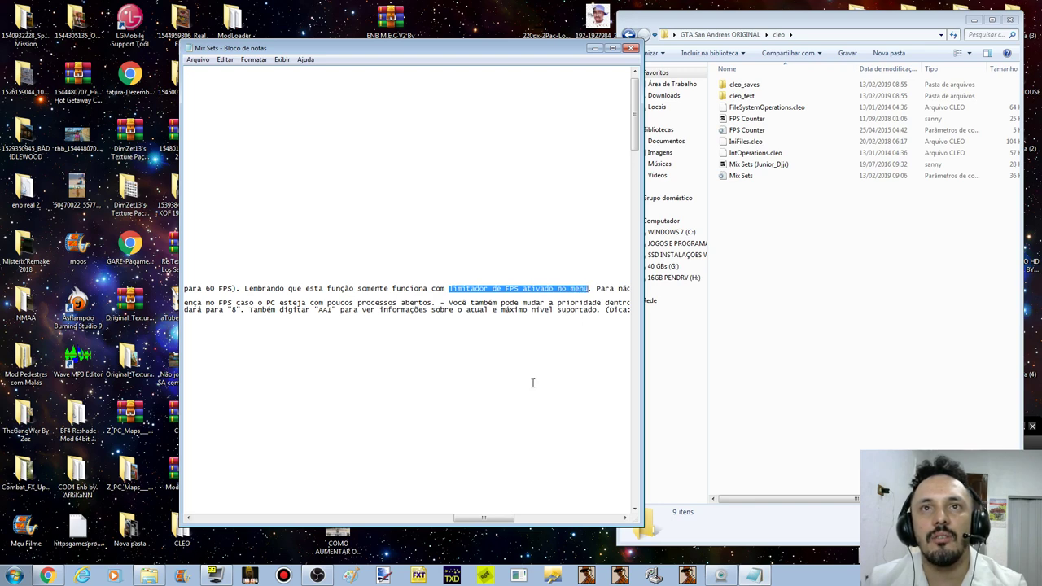
{"action": "left_click_drag", "start_coordinate": [503, 517], "coordinate": [260, 517]}
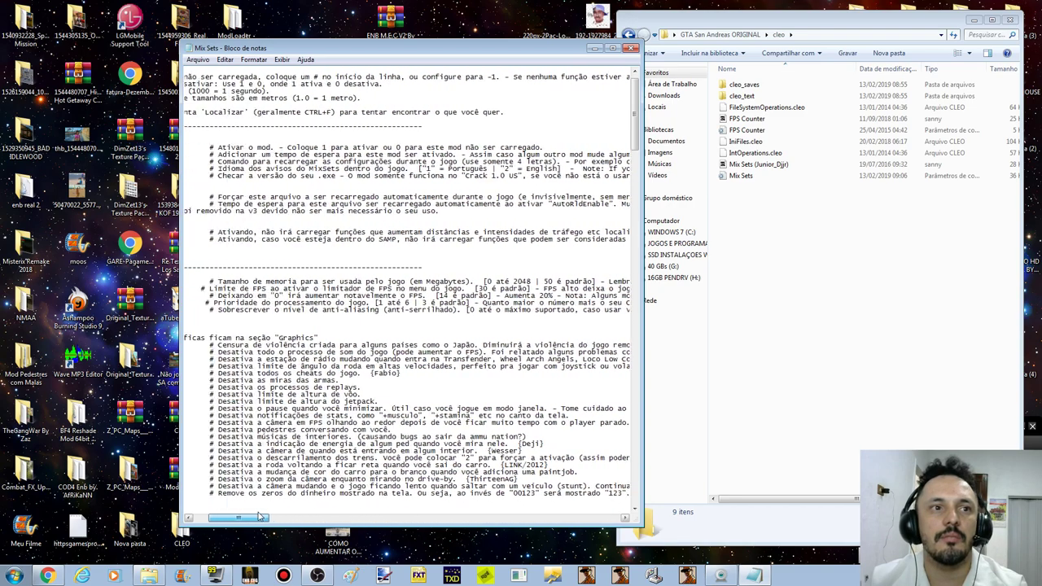
Step: Close the Mix Sets file and launch gta_sa from the GTA San Andreas ORIGINAL folder
{"action": "left_click", "coordinate": [631, 48]}
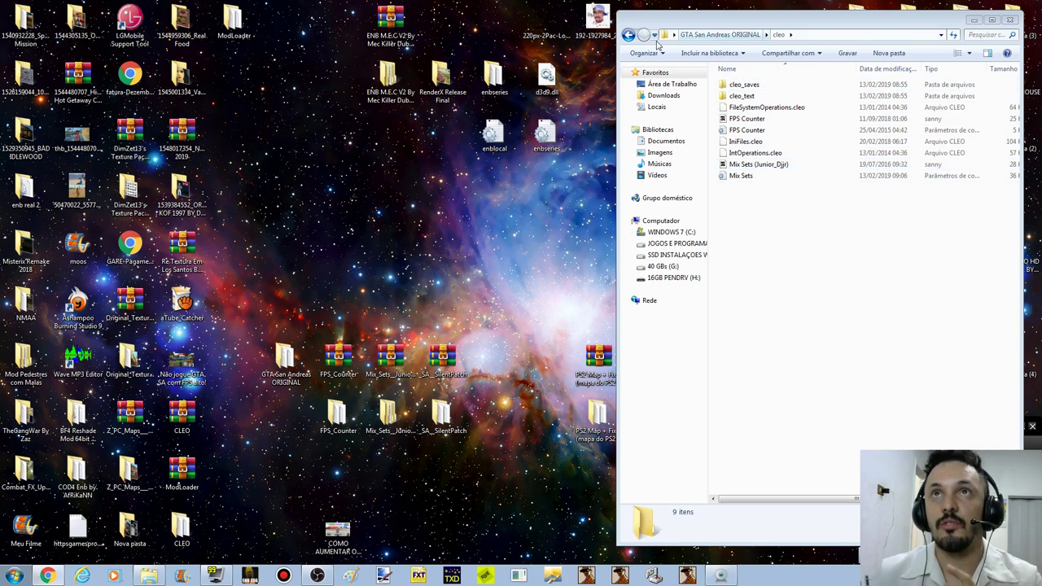
{"action": "left_click", "coordinate": [628, 34]}
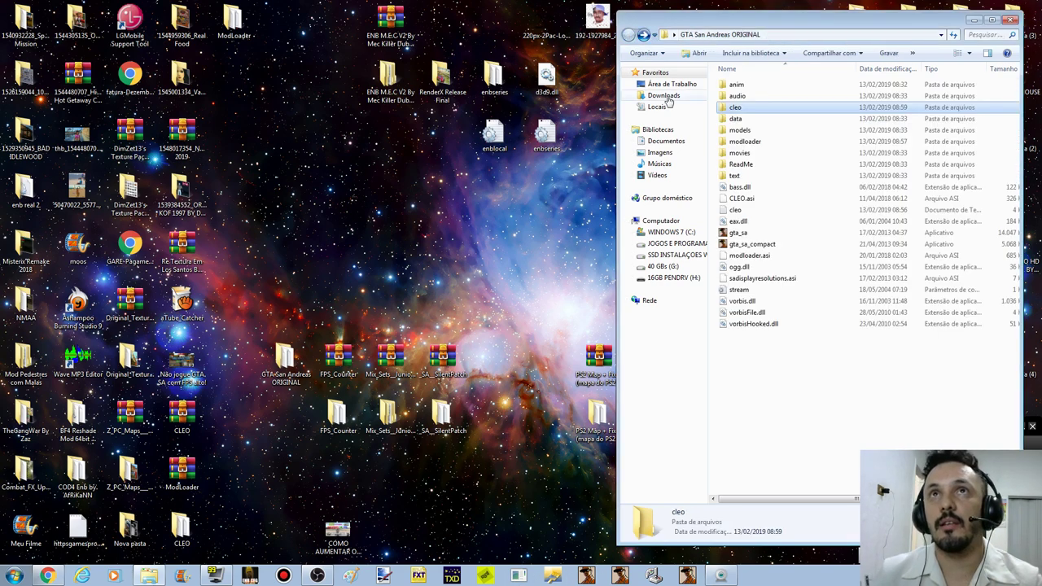
{"action": "double_click", "coordinate": [775, 233]}
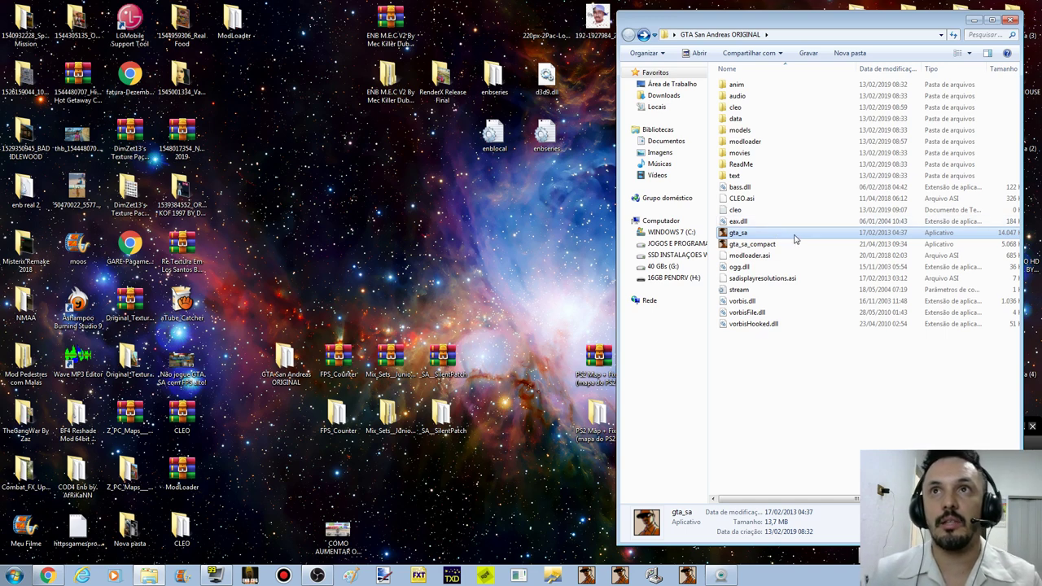
{"action": "double_click", "coordinate": [795, 234]}
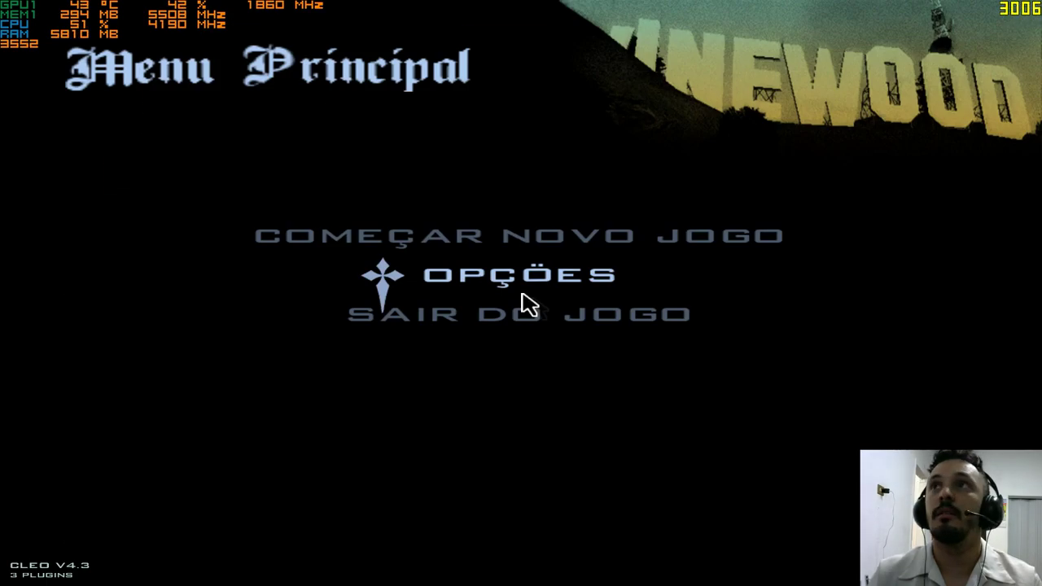
Step: Start a new game from the main menu and skip the opening cutscene
{"action": "left_click", "coordinate": [346, 230]}
{"action": "left_click", "coordinate": [354, 209]}
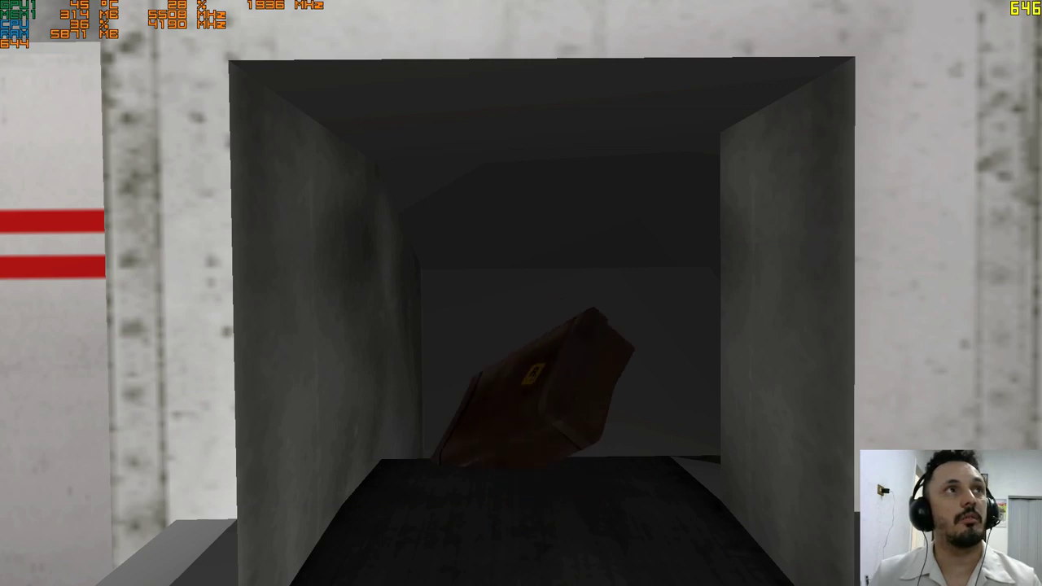
{"action": "key", "text": "Return"}
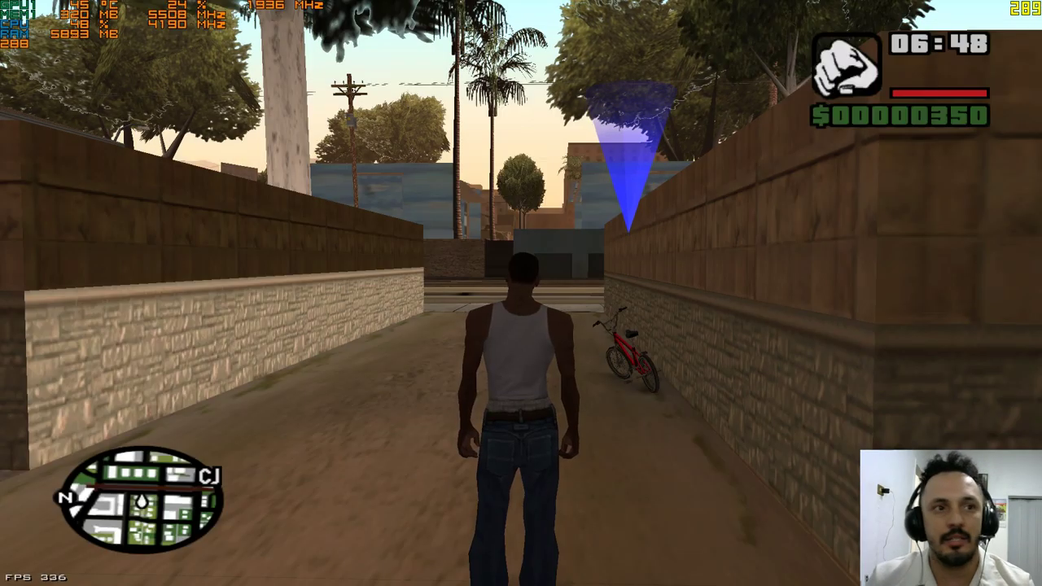
Step: Pause the new game and load a TRUQUES NO DESERTO save
{"action": "key", "text": "Escape"}
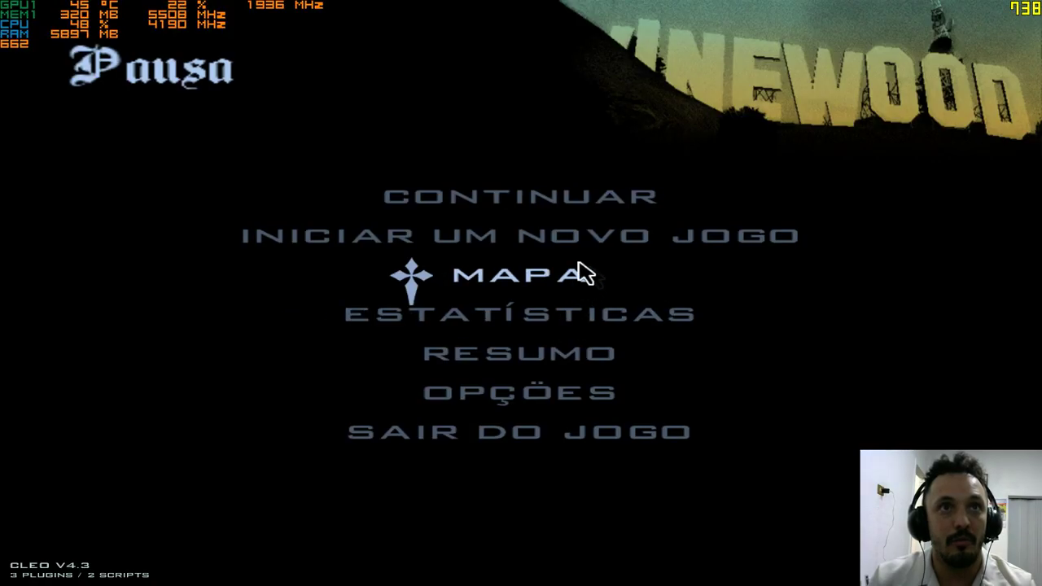
{"action": "left_click", "coordinate": [593, 240]}
{"action": "key", "text": "Return"}
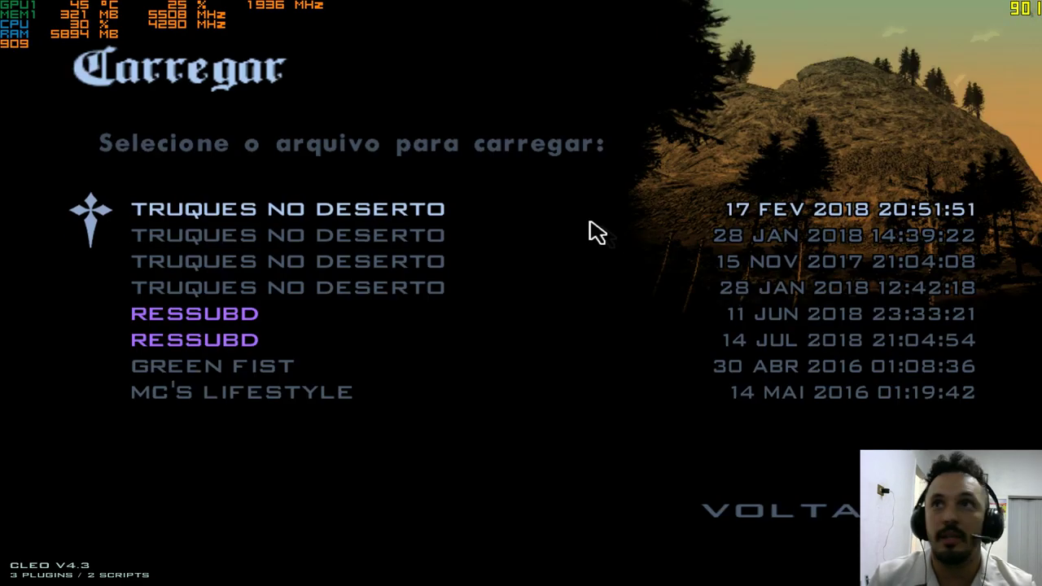
{"action": "key", "text": "Return"}
{"action": "left_click", "coordinate": [558, 333]}
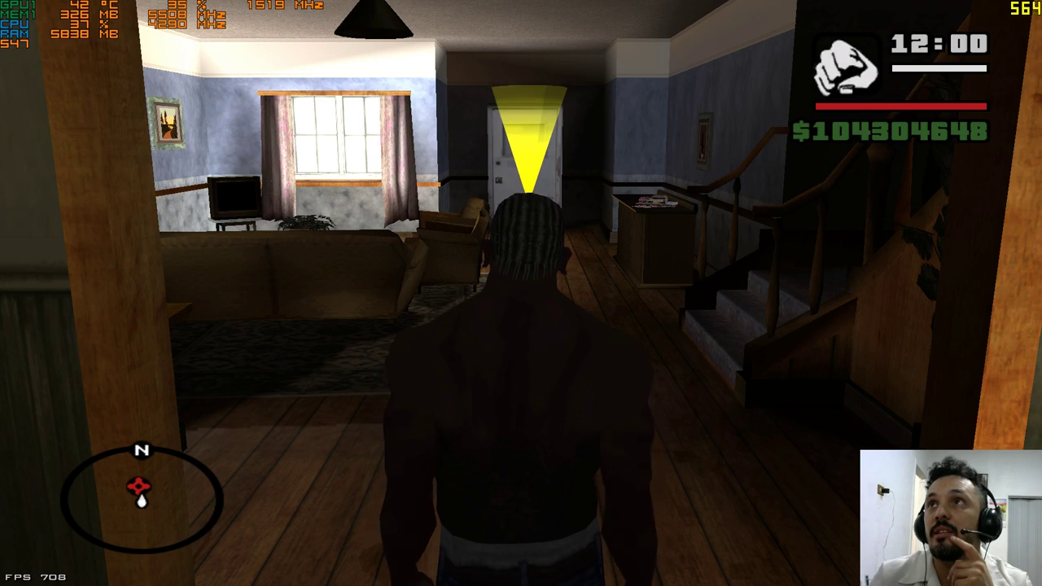
Step: Walk the character around the house's living room and kitchen to check the FPS counter indoors
{"action": "key", "text": "a"}
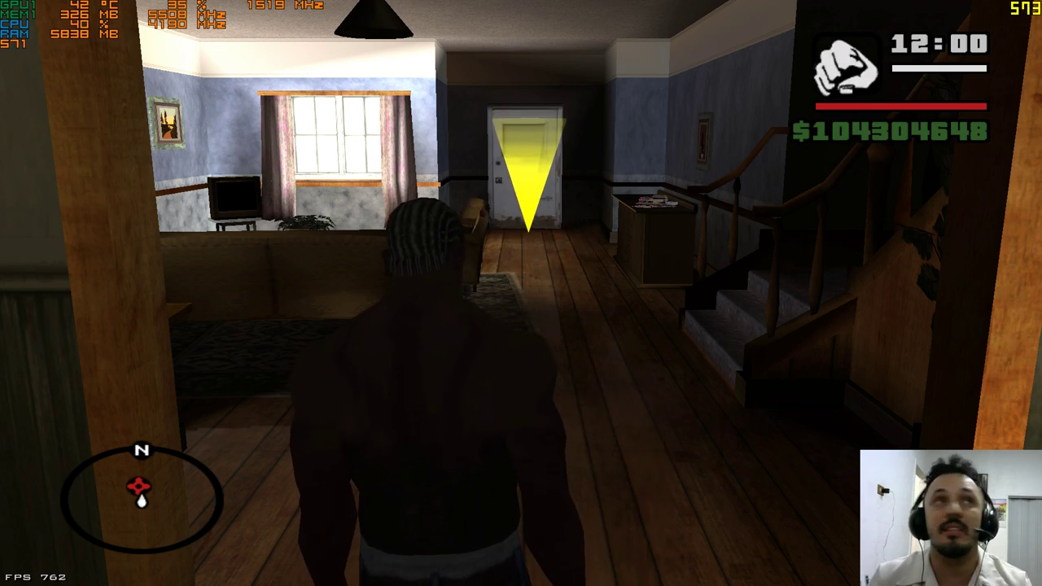
{"action": "key", "text": "w"}
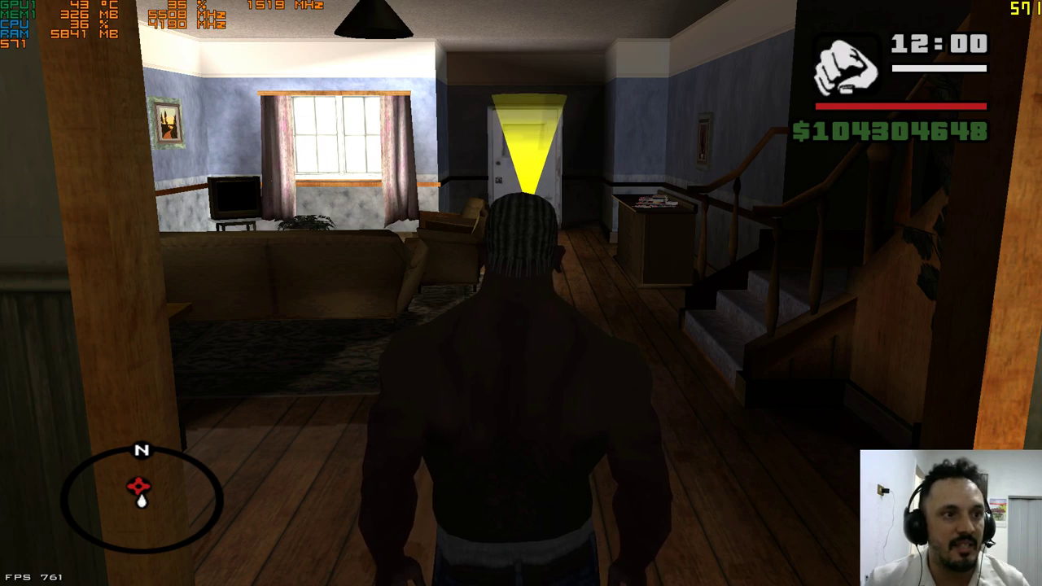
{"action": "key", "text": "w"}
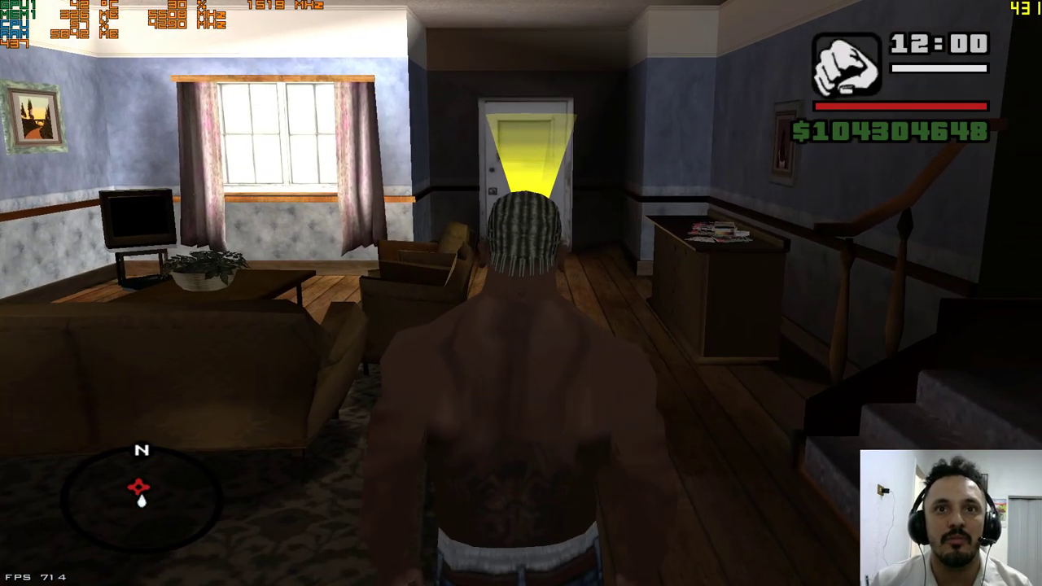
{"action": "key", "text": "s"}
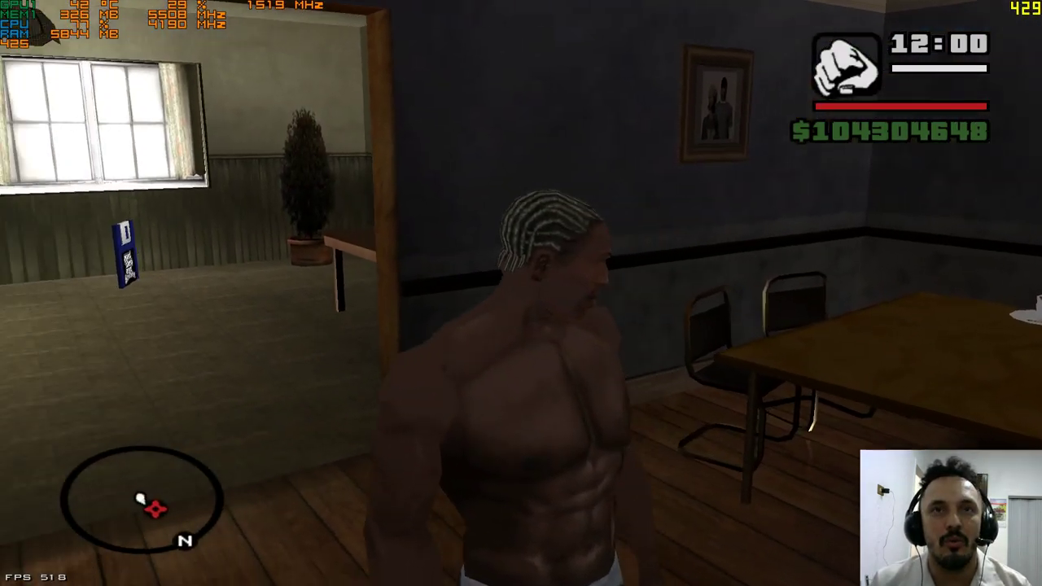
{"action": "key", "text": "w"}
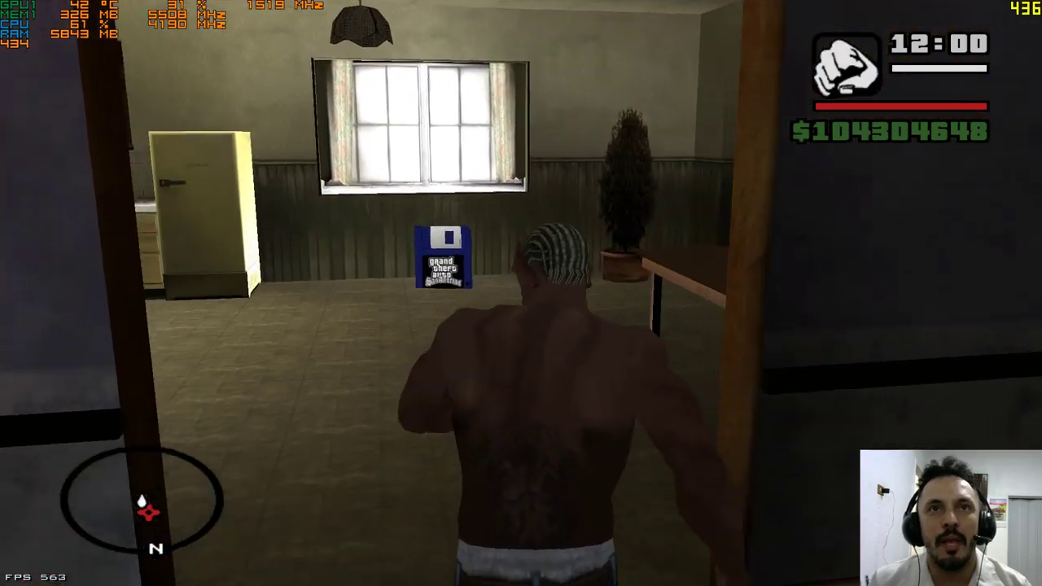
{"action": "key", "text": "s"}
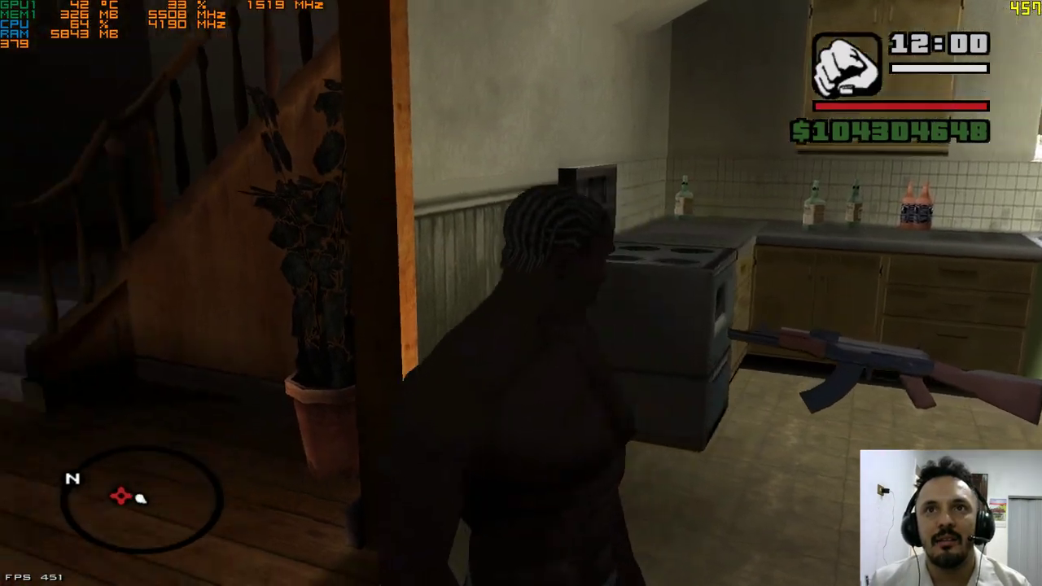
{"action": "key", "text": "w"}
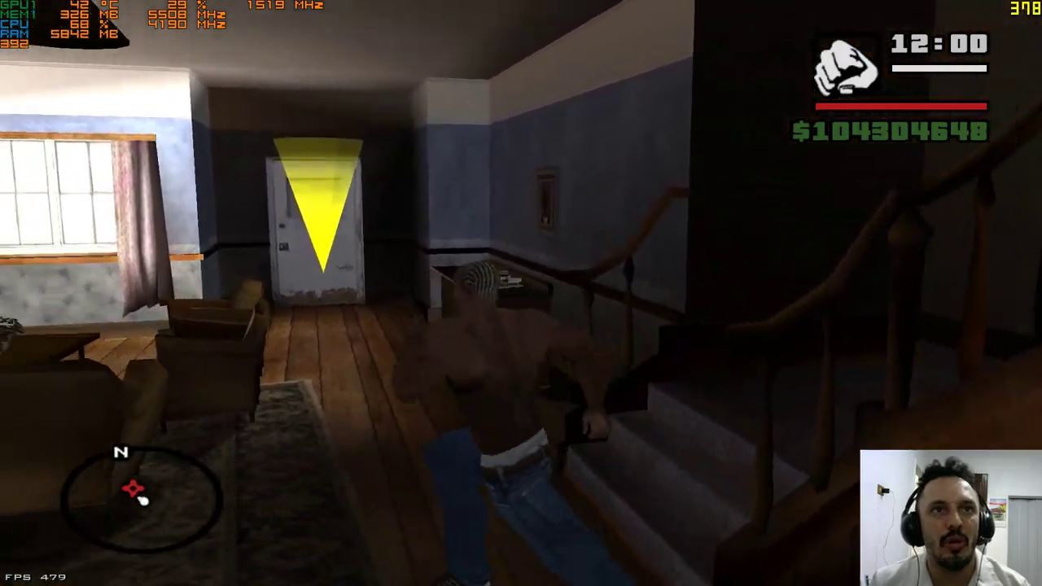
{"action": "key", "text": "a"}
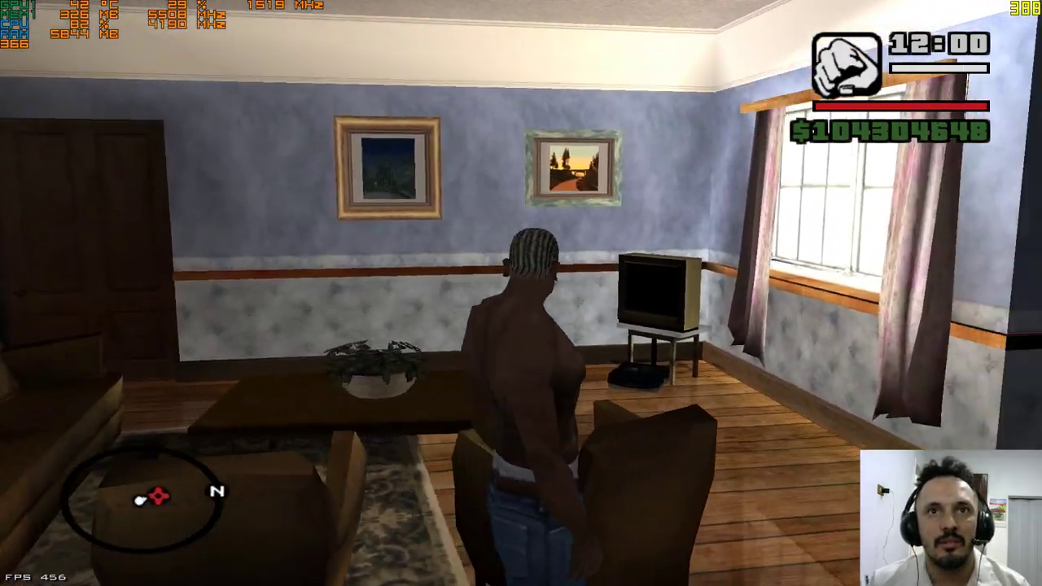
{"action": "key", "text": "d"}
Step: Pause the game and load another TRUQUES NO DESERTO save
{"action": "key", "text": "Escape"}
{"action": "key", "text": "Up"}
{"action": "key", "text": "Return"}
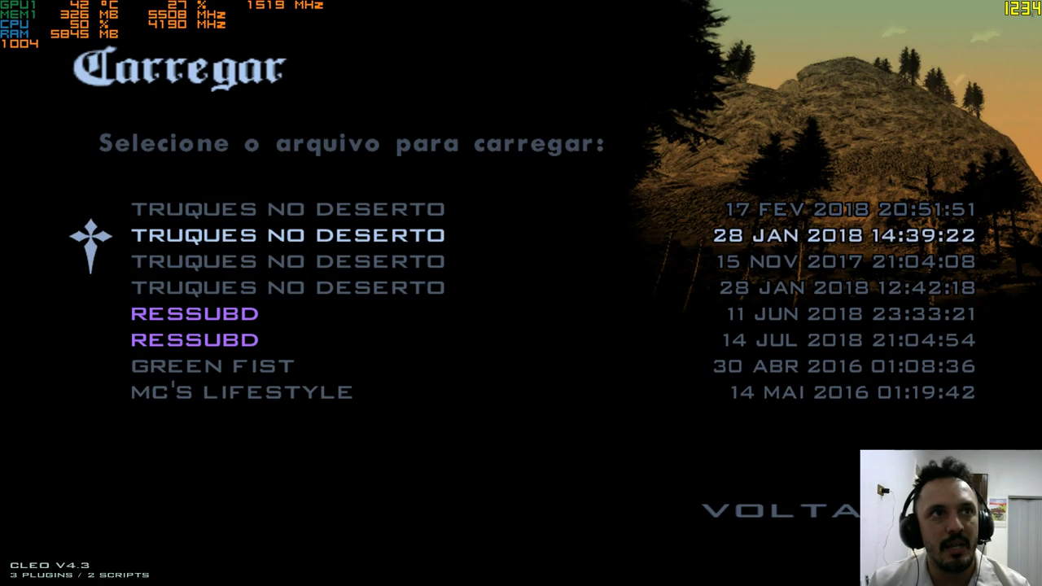
{"action": "key", "text": "Down"}
{"action": "key", "text": "Down"}
{"action": "key", "text": "Return"}
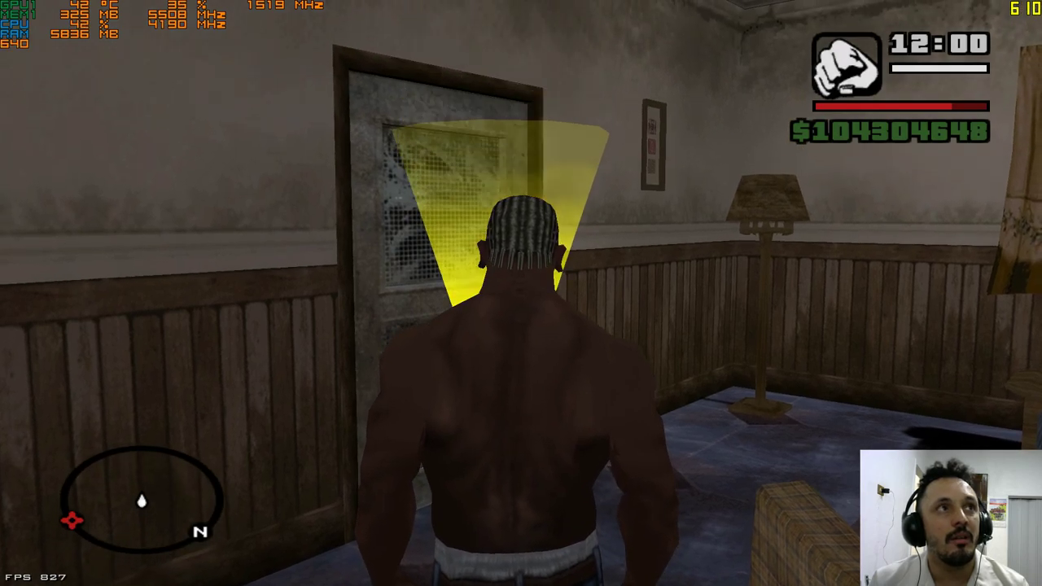
Step: Run the character along the street past the fire truck to check the FPS counter outdoors
{"action": "key", "text": "w"}
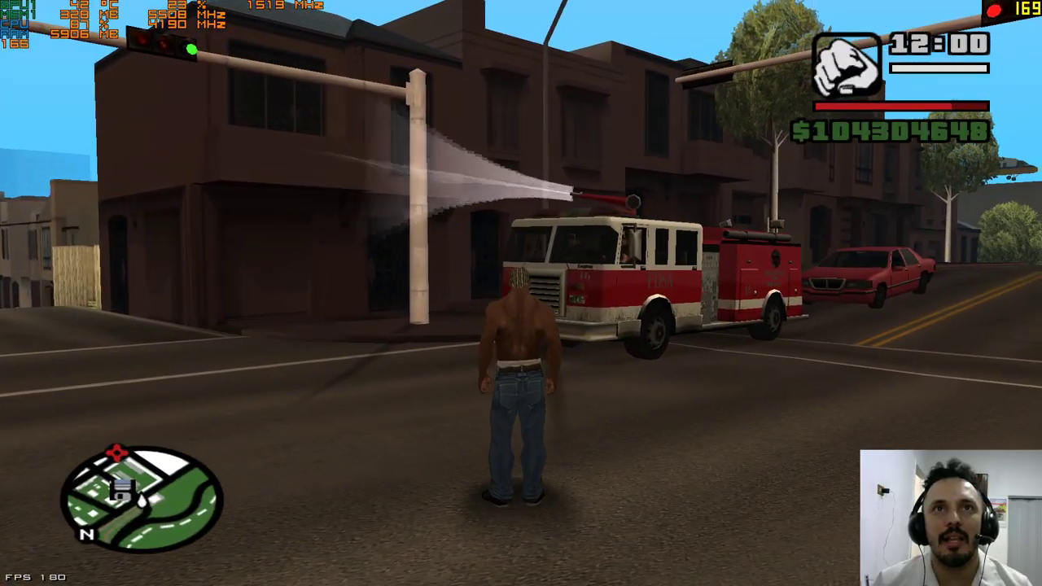
{"action": "key", "text": "w"}
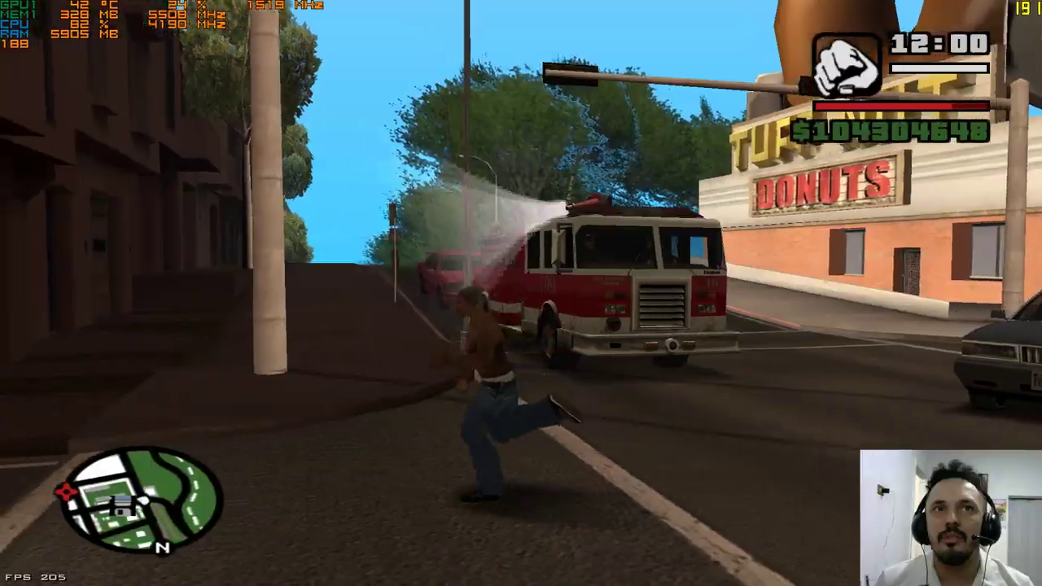
{"action": "key", "text": "s"}
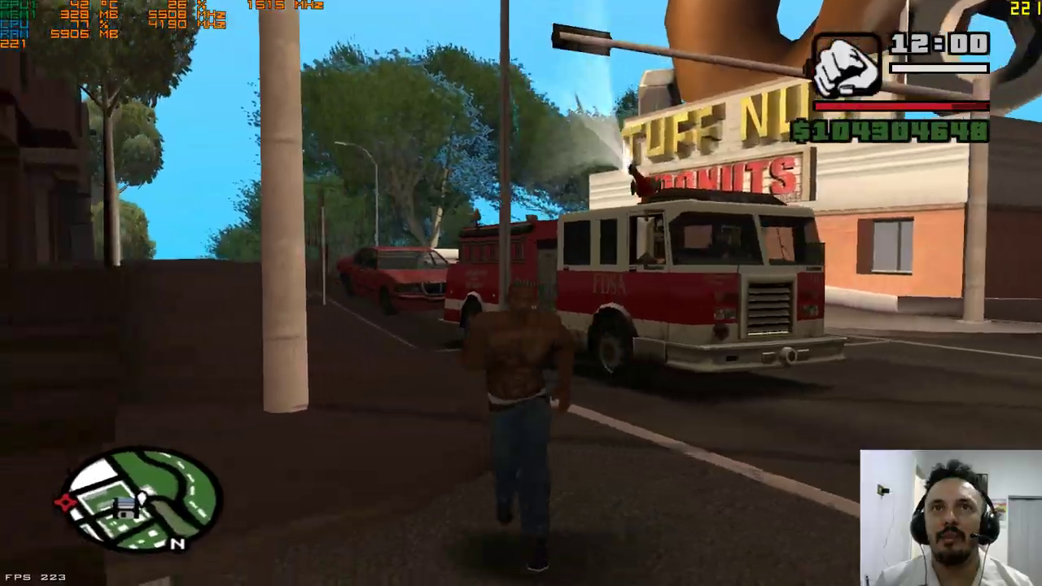
{"action": "key", "text": "w"}
{"action": "key", "text": "w"}
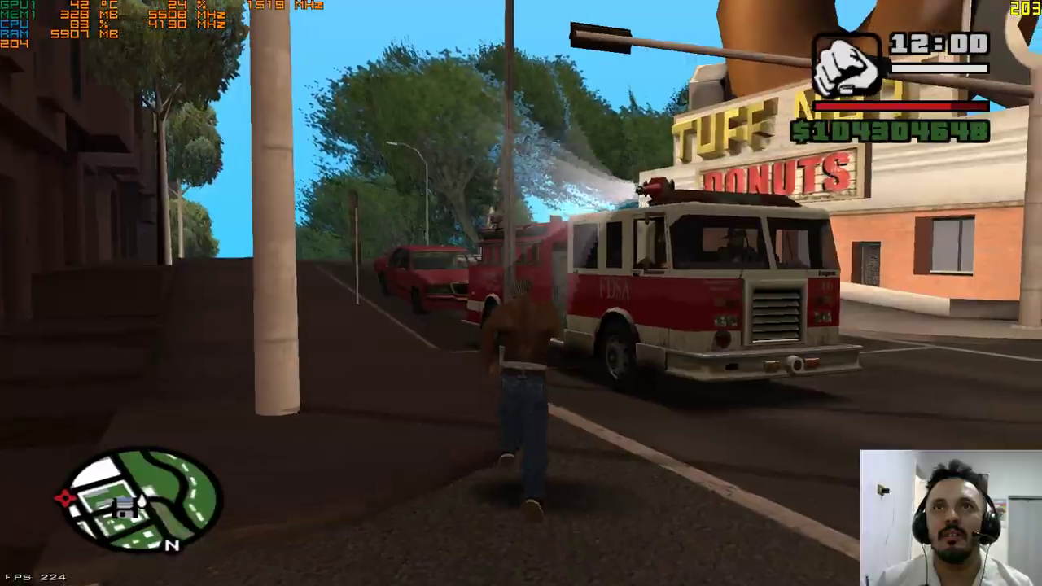
{"action": "key", "text": "w"}
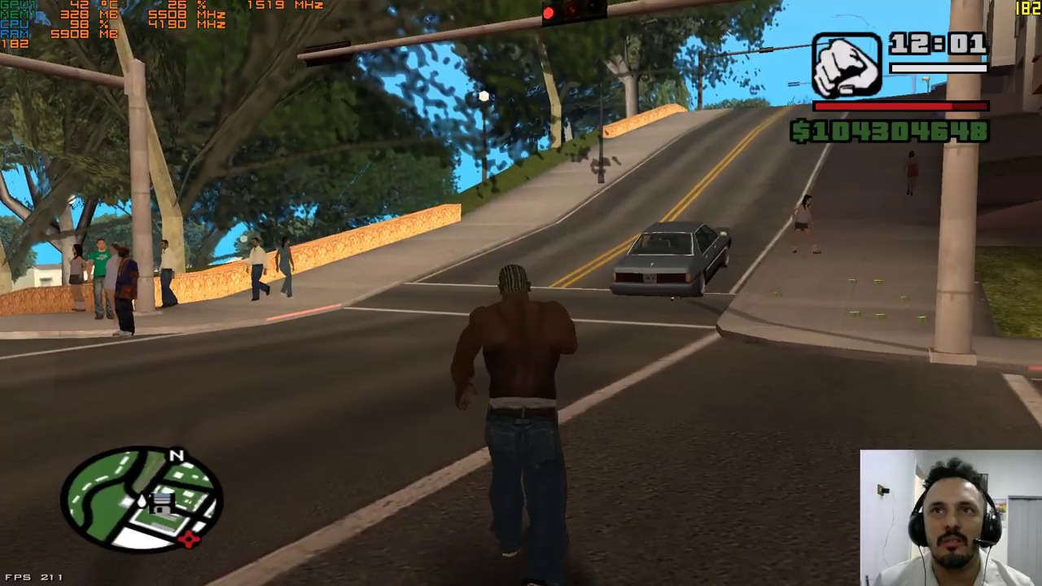
Step: Pause the game and load the TRUQUES NO DESERTO save dated 28 JAN 2018 14:39:22
{"action": "key", "text": "Escape"}
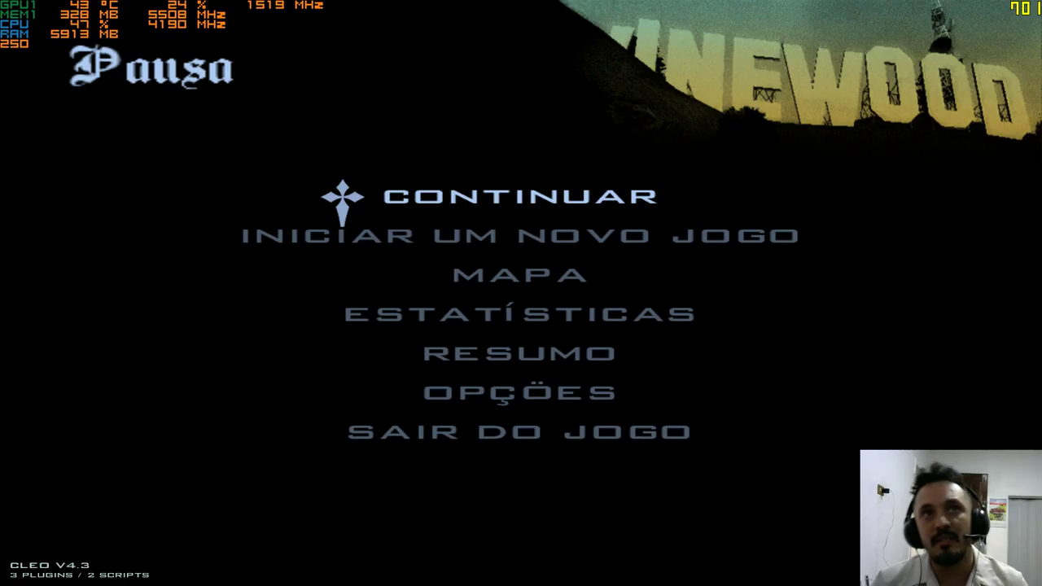
{"action": "key", "text": "Down"}
{"action": "key", "text": "Return"}
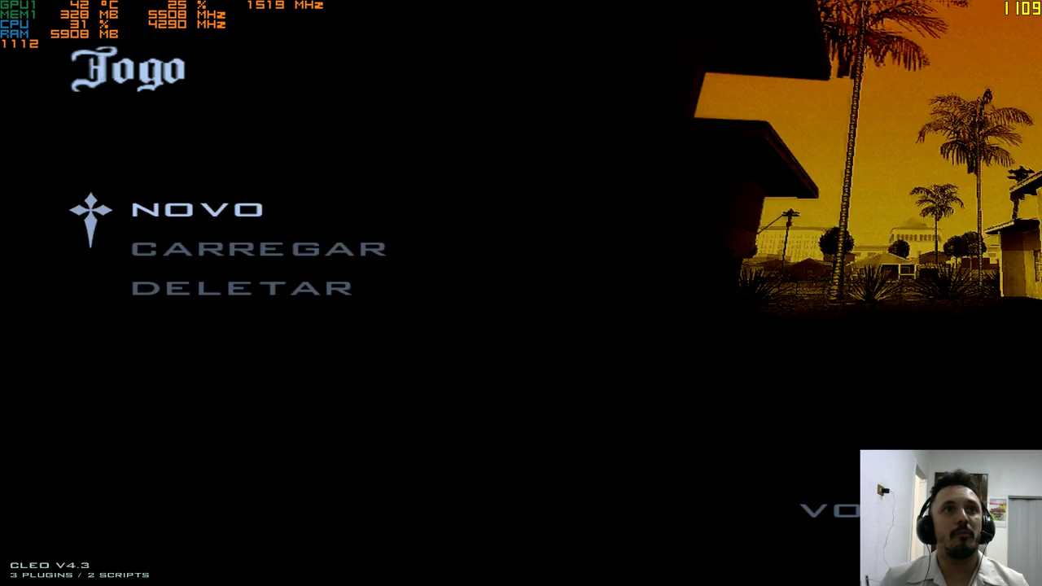
{"action": "key", "text": "Down"}
{"action": "key", "text": "Return"}
{"action": "key", "text": "Down"}
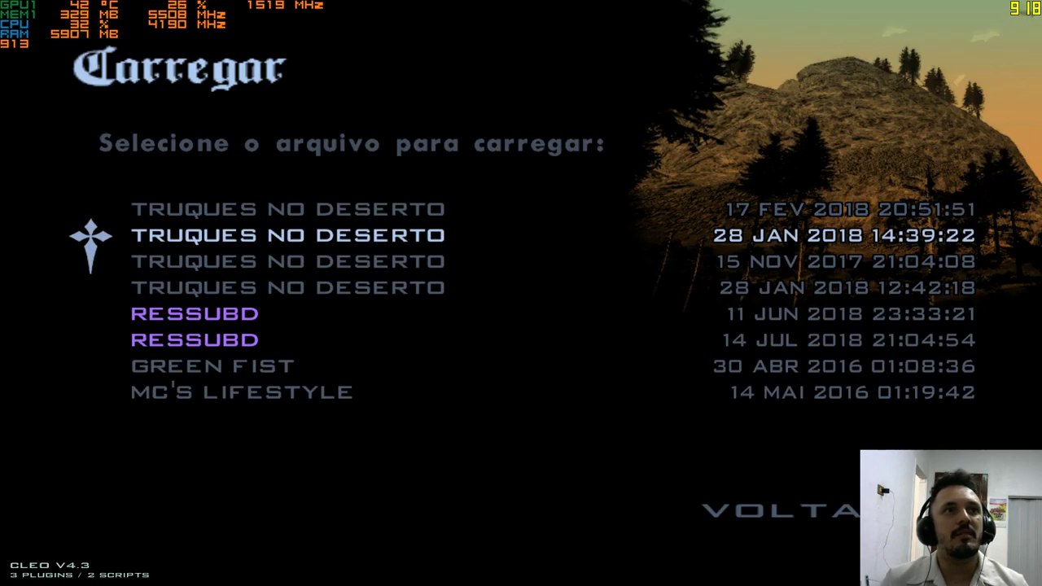
{"action": "key", "text": "Return"}
{"action": "key", "text": "Down"}
{"action": "key", "text": "Return"}
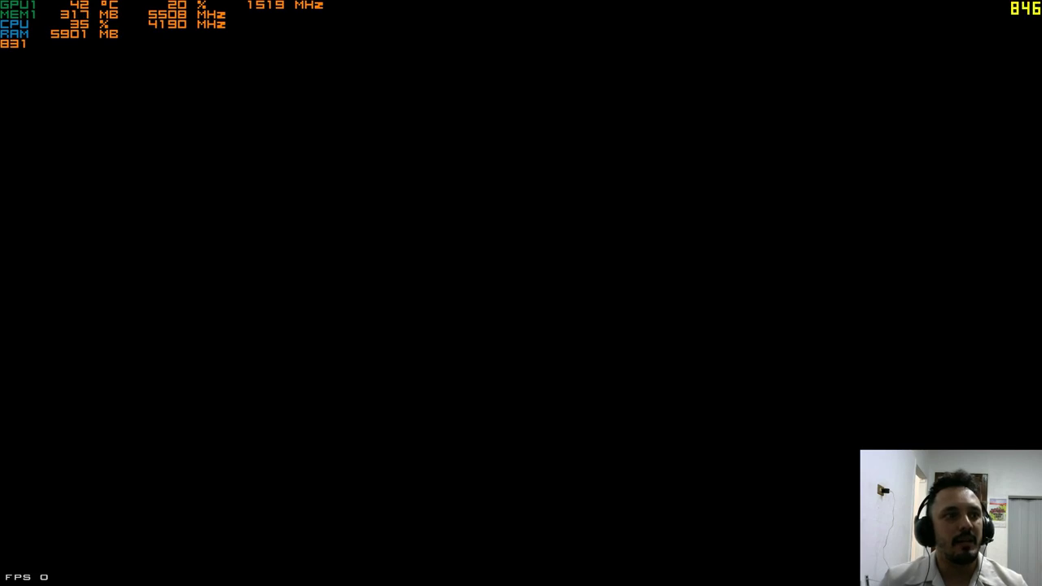
Step: Pause the game and quit to the desktop, confirming the exit
{"action": "key", "text": "Escape"}
{"action": "key", "text": "Up"}
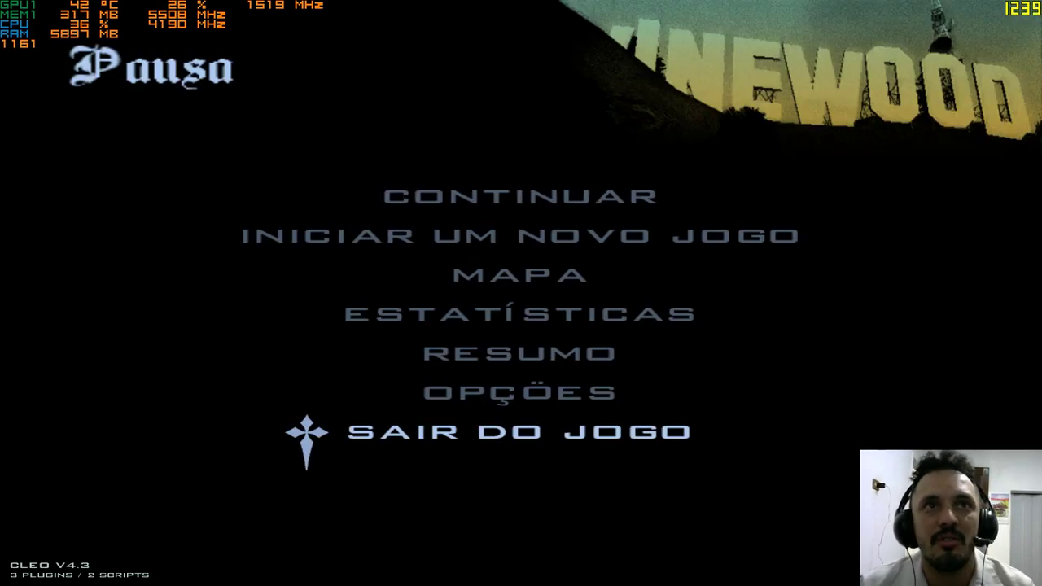
{"action": "key", "text": "Return"}
{"action": "key", "text": "Down"}
{"action": "key", "text": "Return"}
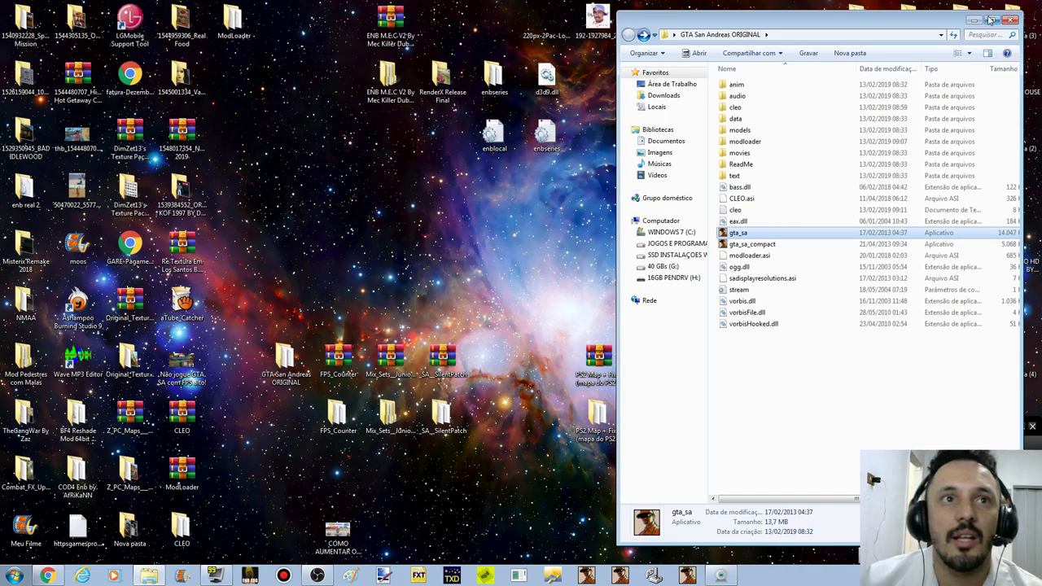
Step: Switch to Chrome and search the MixMods site for "maximo fps" from the Primeiros passos para montar um GTA modificado page
{"action": "left_click", "coordinate": [47, 576]}
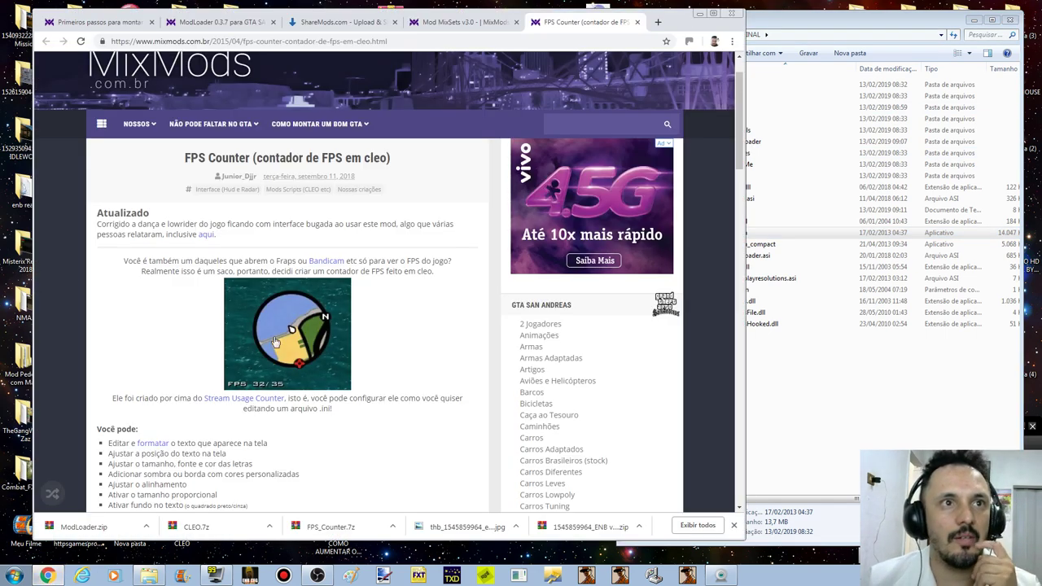
{"action": "left_click", "coordinate": [229, 24]}
{"action": "left_click", "coordinate": [116, 30]}
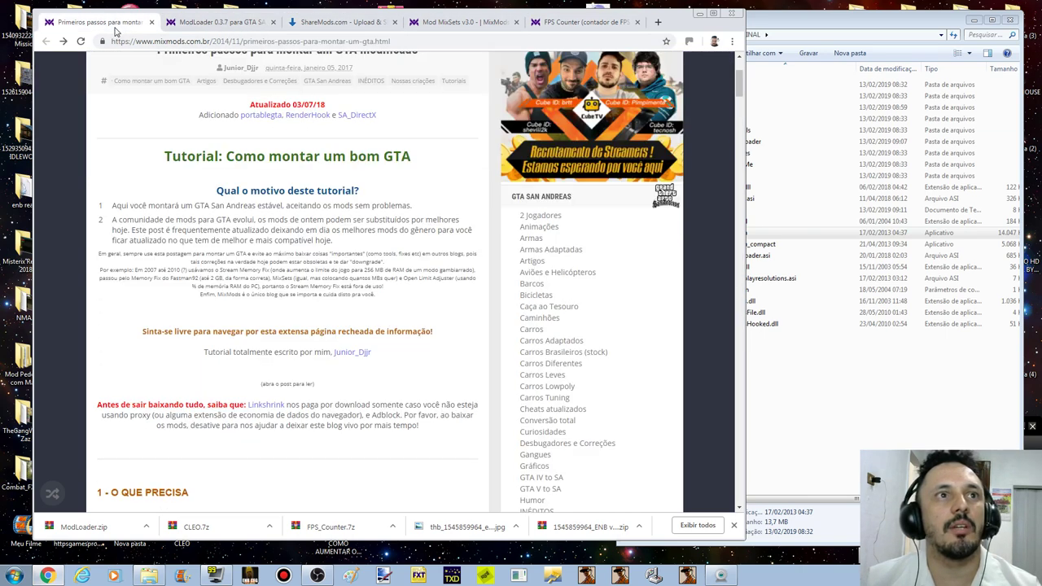
{"action": "left_click", "coordinate": [346, 22]}
{"action": "left_click", "coordinate": [460, 21]}
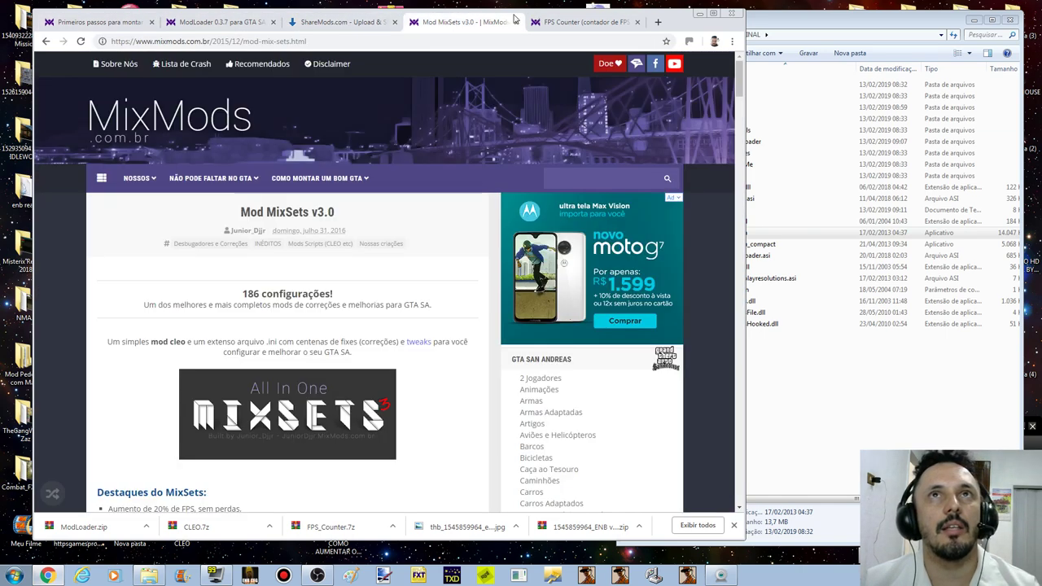
{"action": "left_click", "coordinate": [616, 23]}
{"action": "left_click", "coordinate": [88, 23]}
{"action": "scroll", "coordinate": [343, 440], "scroll_direction": "up", "scroll_amount": 1}
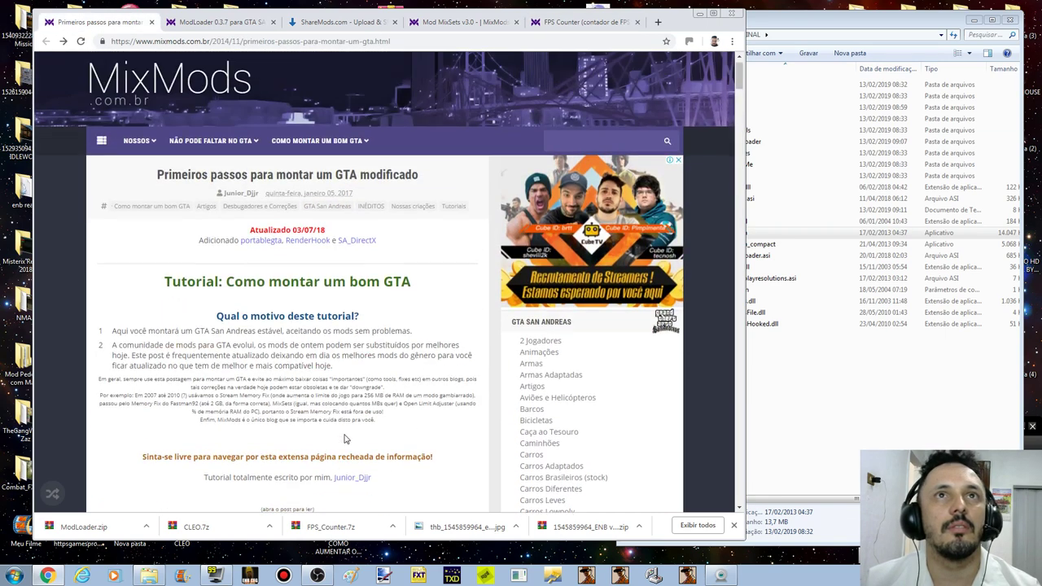
{"action": "scroll", "coordinate": [344, 439], "scroll_direction": "up", "scroll_amount": 1}
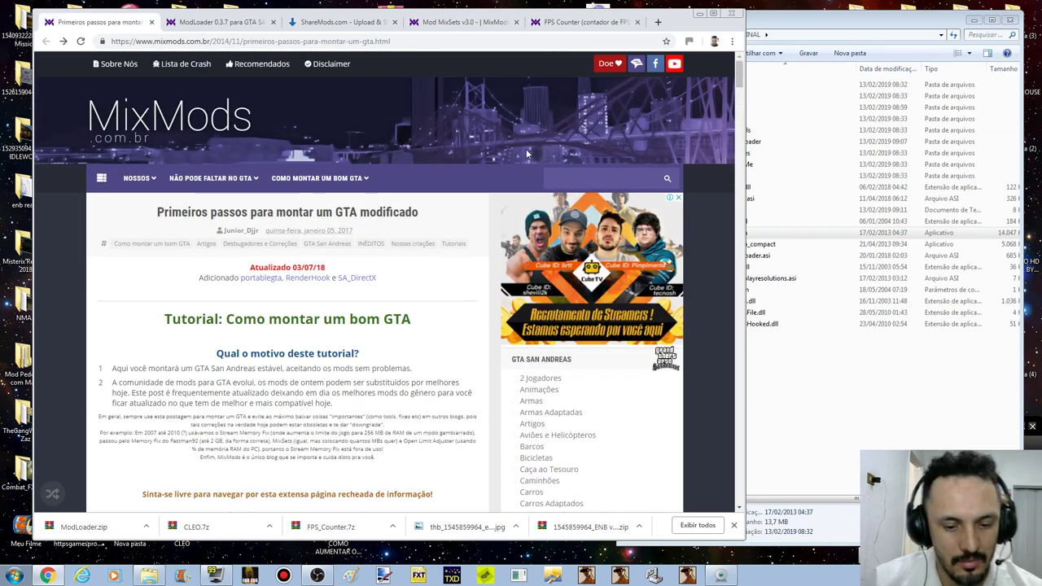
{"action": "type", "text": "maximo fps"}
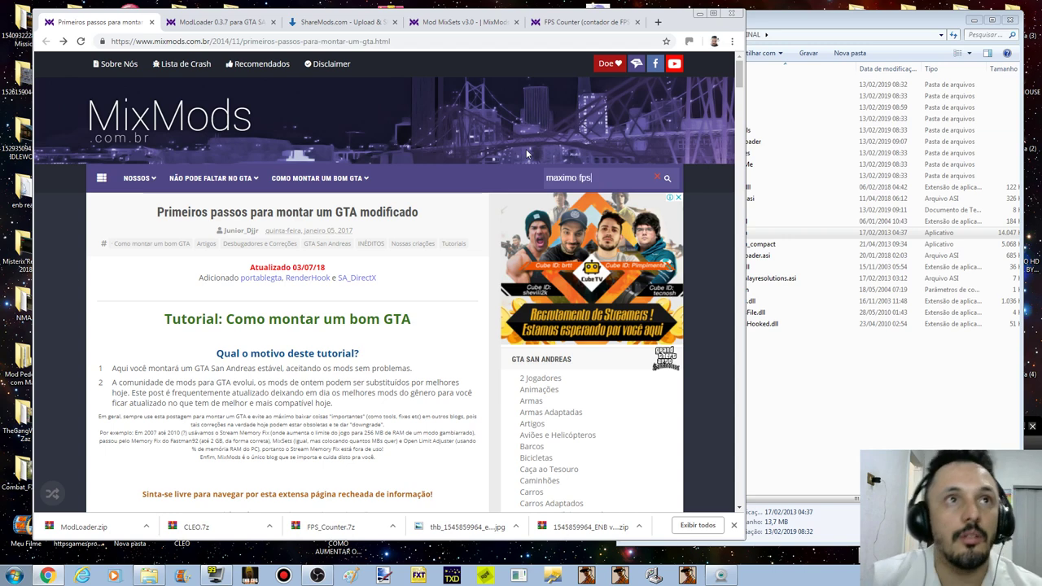
{"action": "key", "text": "Return"}
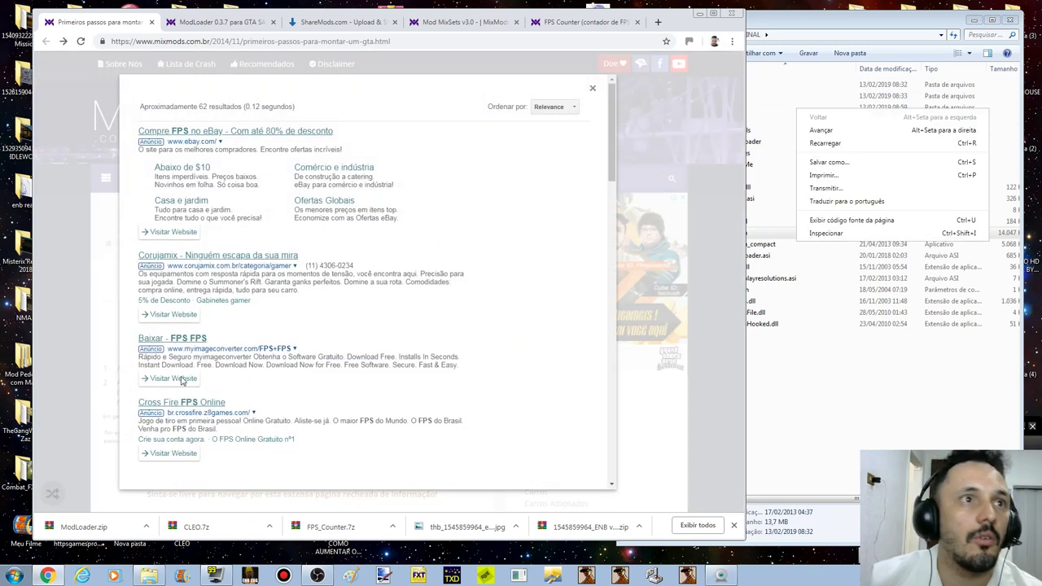
Step: Open the "Como tirar o lag do GTA" result and examine its Aumentar 20% do FPS section
{"action": "scroll", "coordinate": [186, 379], "scroll_direction": "down", "scroll_amount": 5}
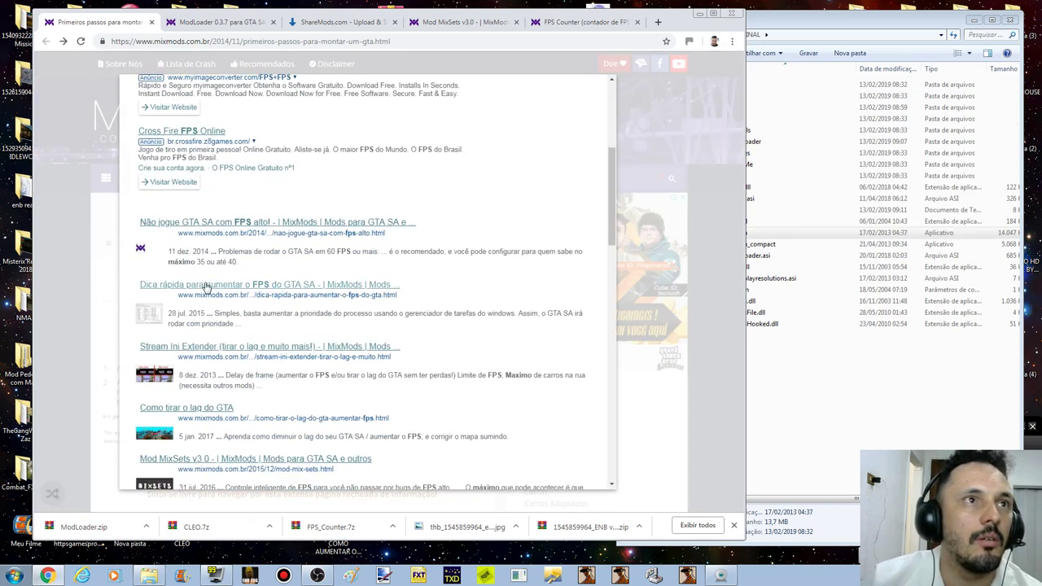
{"action": "left_click", "coordinate": [206, 414]}
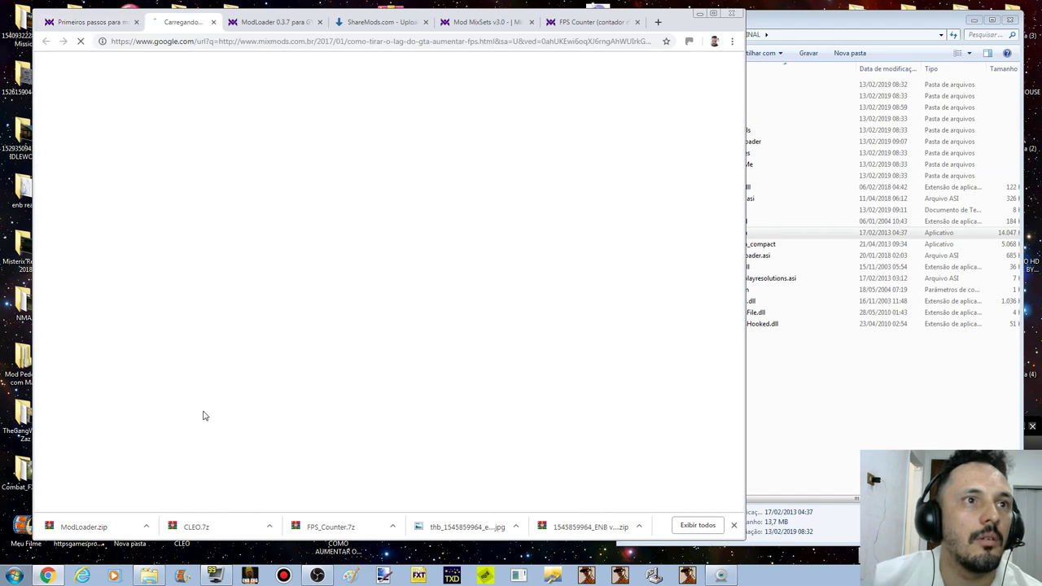
{"action": "scroll", "coordinate": [361, 261], "scroll_direction": "down", "scroll_amount": 15}
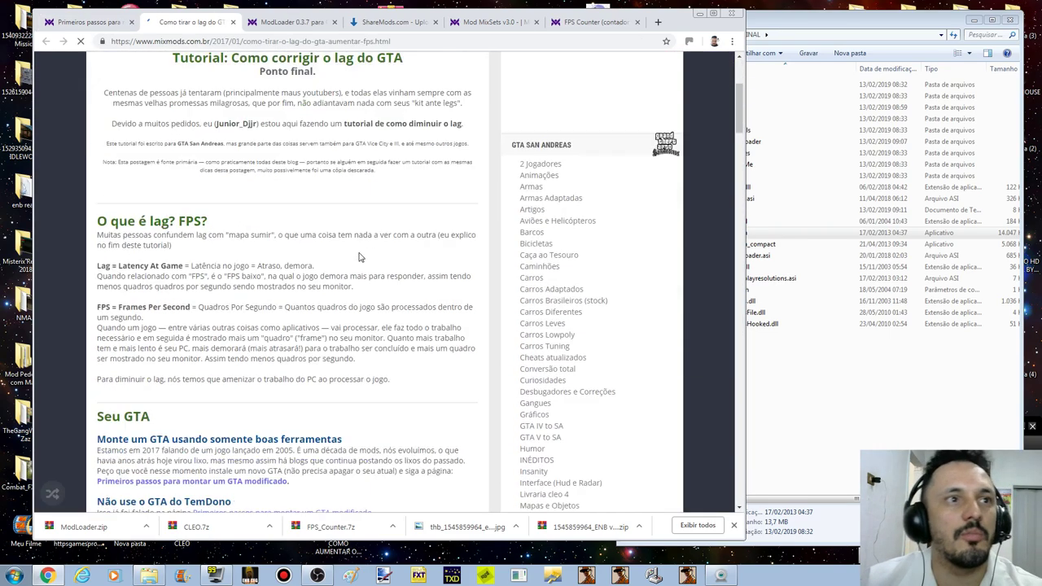
{"action": "scroll", "coordinate": [386, 269], "scroll_direction": "up", "scroll_amount": 3}
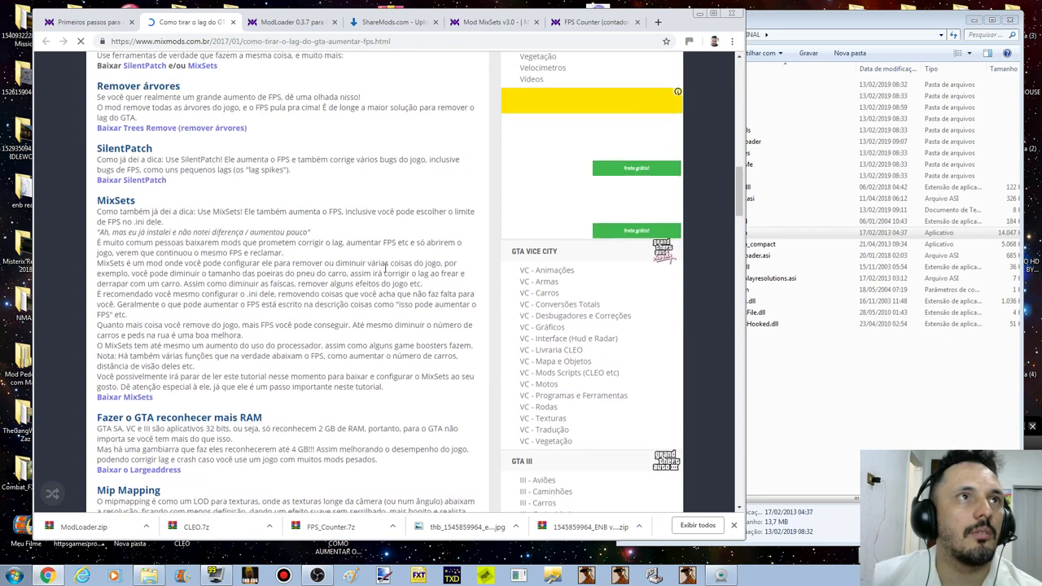
{"action": "scroll", "coordinate": [174, 297], "scroll_direction": "up", "scroll_amount": 3}
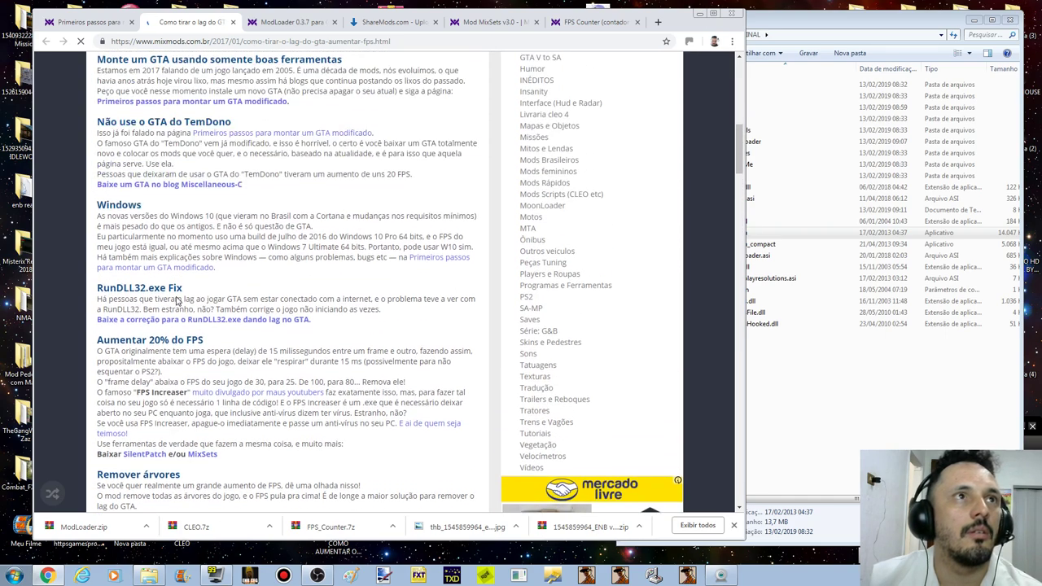
{"action": "scroll", "coordinate": [159, 334], "scroll_direction": "down", "scroll_amount": 2}
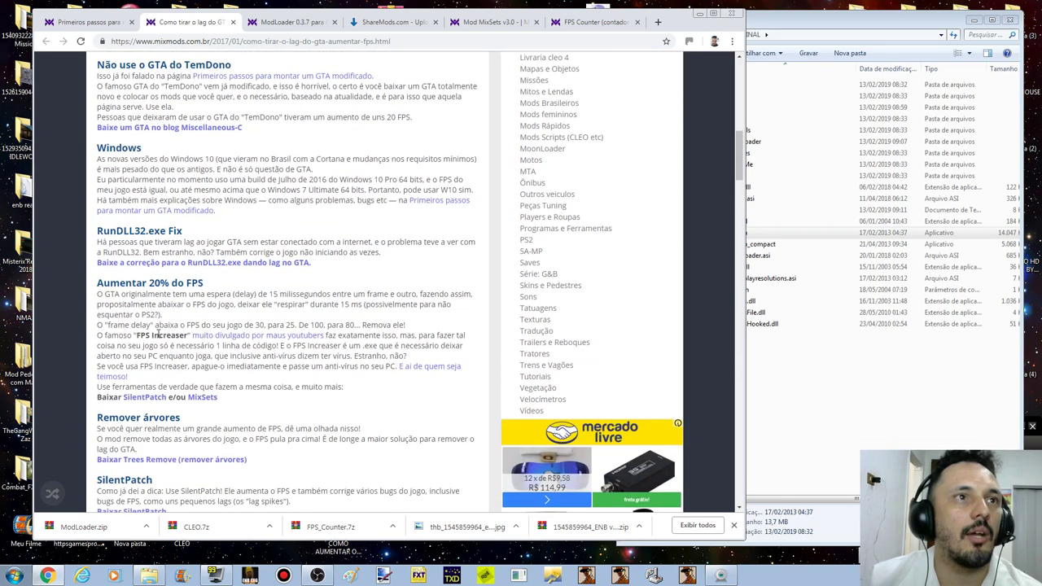
Step: Open the article's SilentPatch link and read the Build 29 update notes and the mod description
{"action": "left_click", "coordinate": [146, 399]}
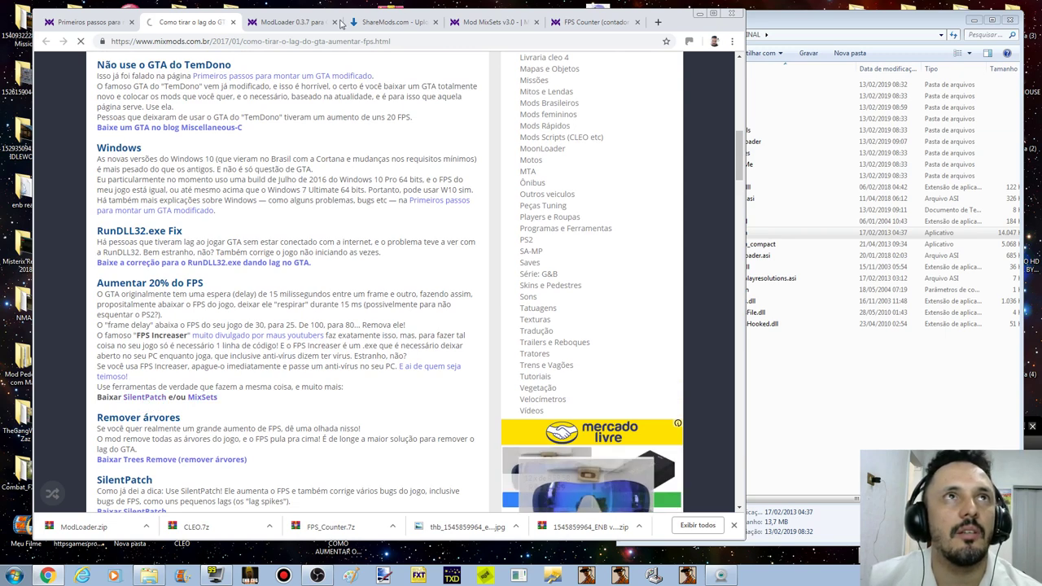
{"action": "scroll", "coordinate": [348, 209], "scroll_direction": "down", "scroll_amount": 2}
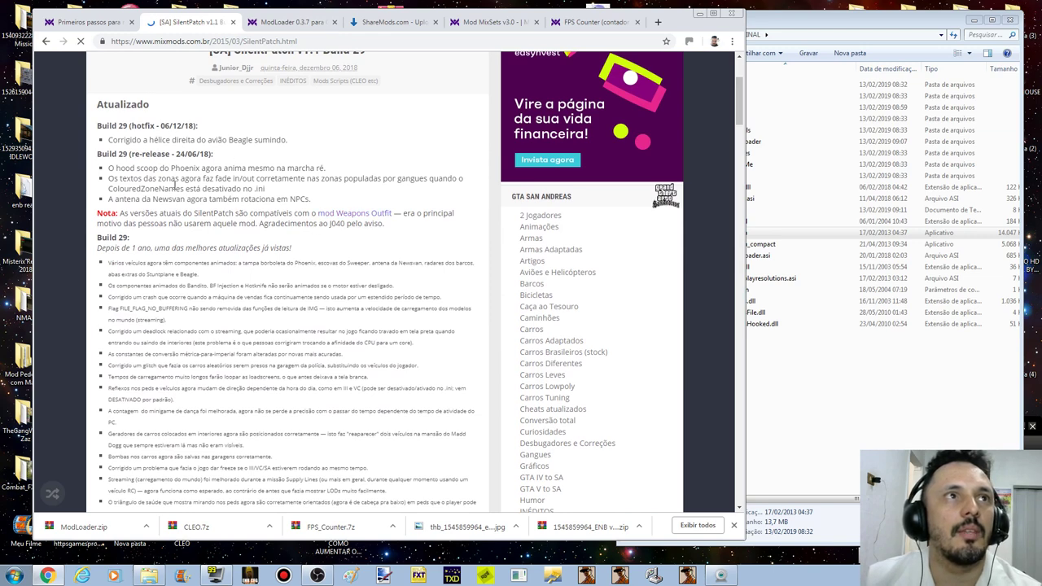
{"action": "scroll", "coordinate": [460, 260], "scroll_direction": "up", "scroll_amount": 2}
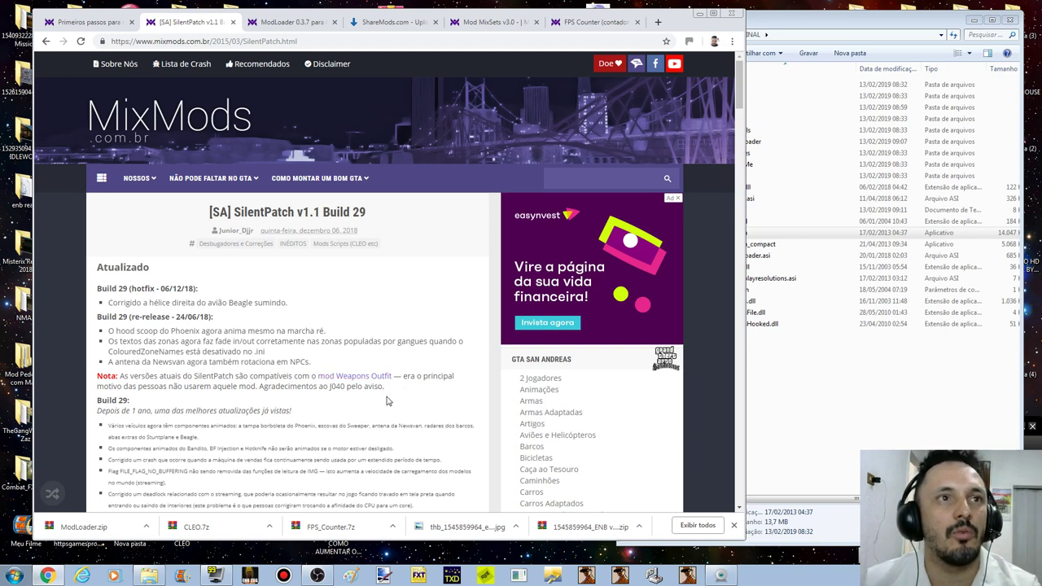
{"action": "scroll", "coordinate": [388, 398], "scroll_direction": "down", "scroll_amount": 2}
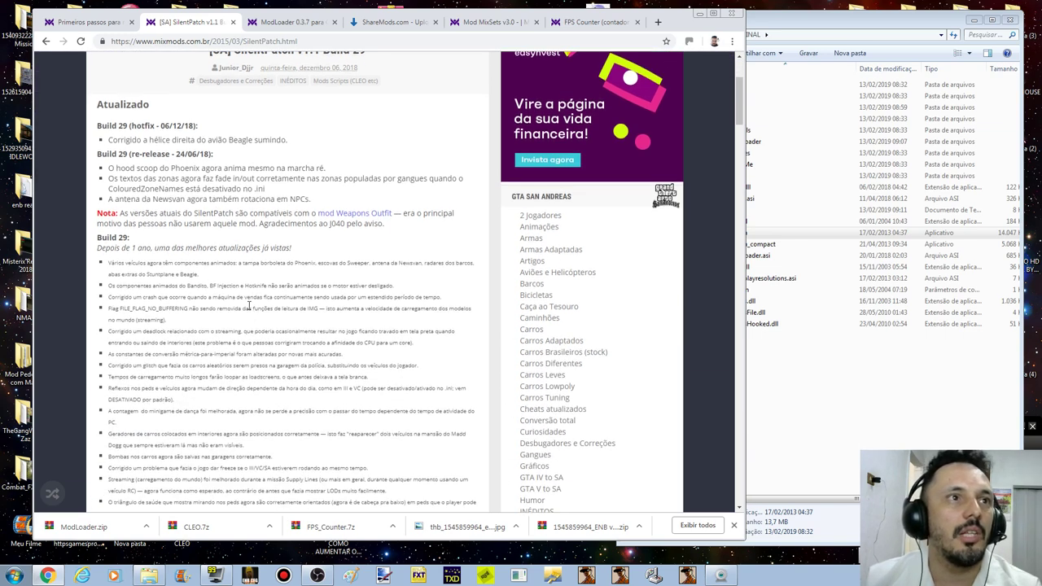
{"action": "scroll", "coordinate": [249, 306], "scroll_direction": "down", "scroll_amount": 1}
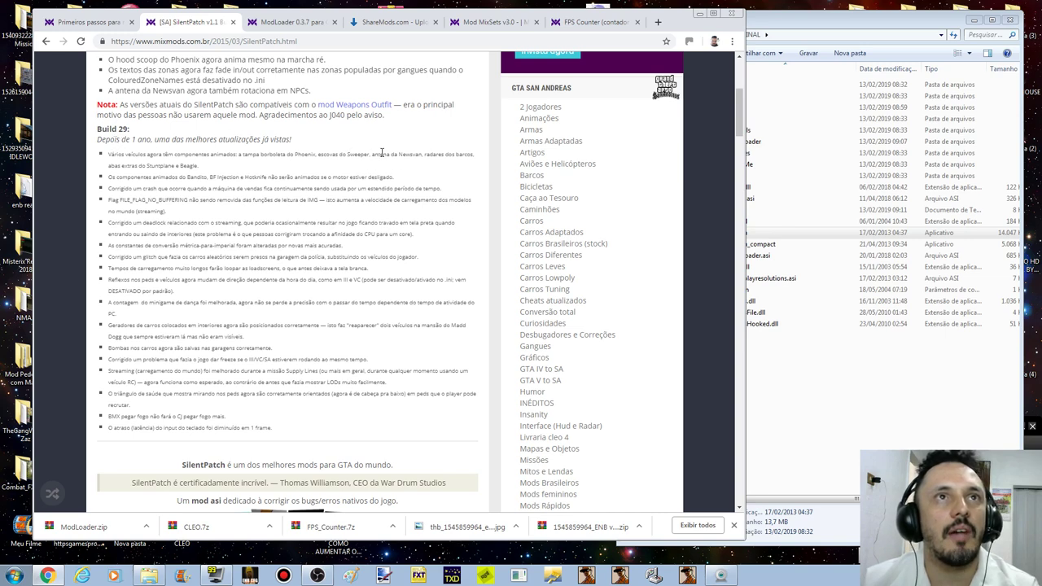
{"action": "scroll", "coordinate": [172, 346], "scroll_direction": "down", "scroll_amount": 2}
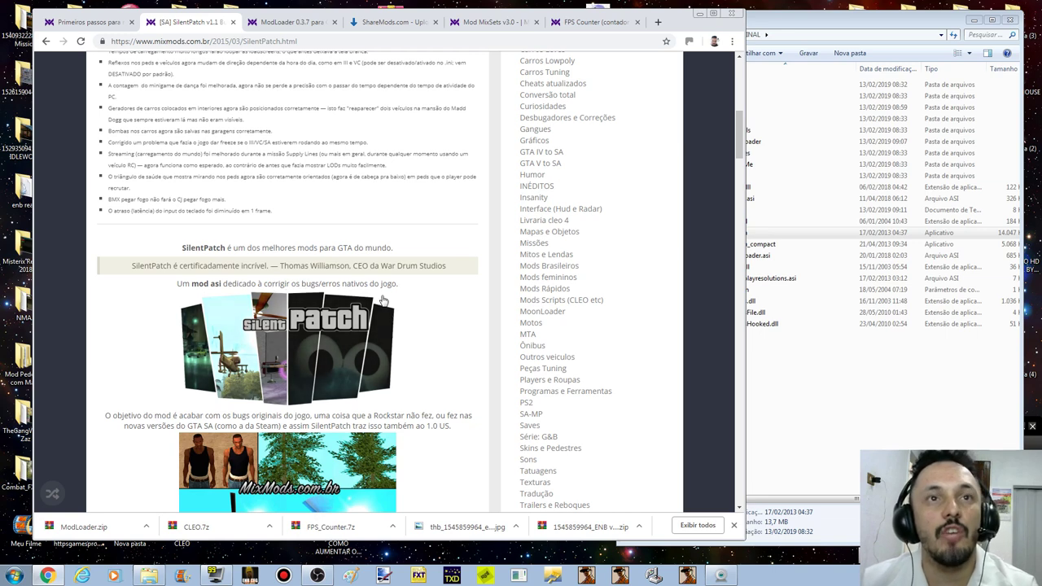
{"action": "scroll", "coordinate": [387, 302], "scroll_direction": "down", "scroll_amount": 1}
{"action": "scroll", "coordinate": [387, 302], "scroll_direction": "down", "scroll_amount": 2}
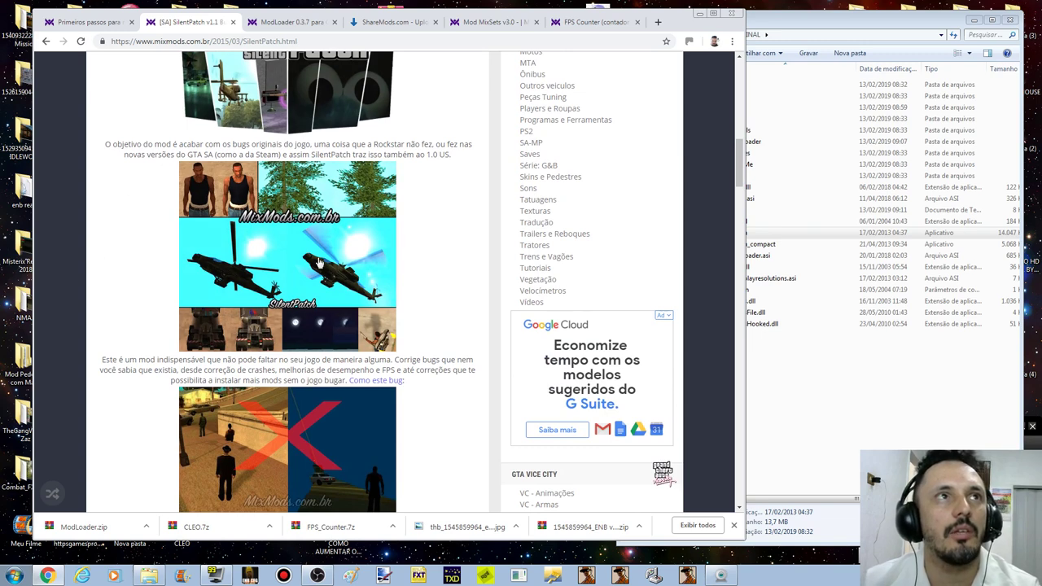
Step: Review the SilentPatch page's list of functions and locate the mod's download link
{"action": "scroll", "coordinate": [236, 234], "scroll_direction": "down", "scroll_amount": 5}
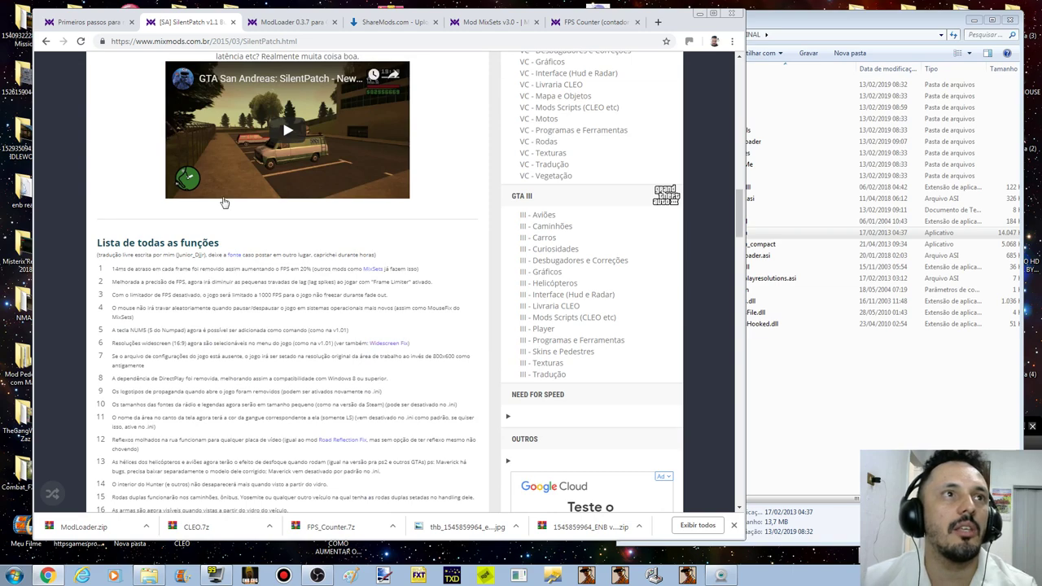
{"action": "scroll", "coordinate": [226, 204], "scroll_direction": "down", "scroll_amount": 1}
{"action": "scroll", "coordinate": [247, 178], "scroll_direction": "down", "scroll_amount": 6}
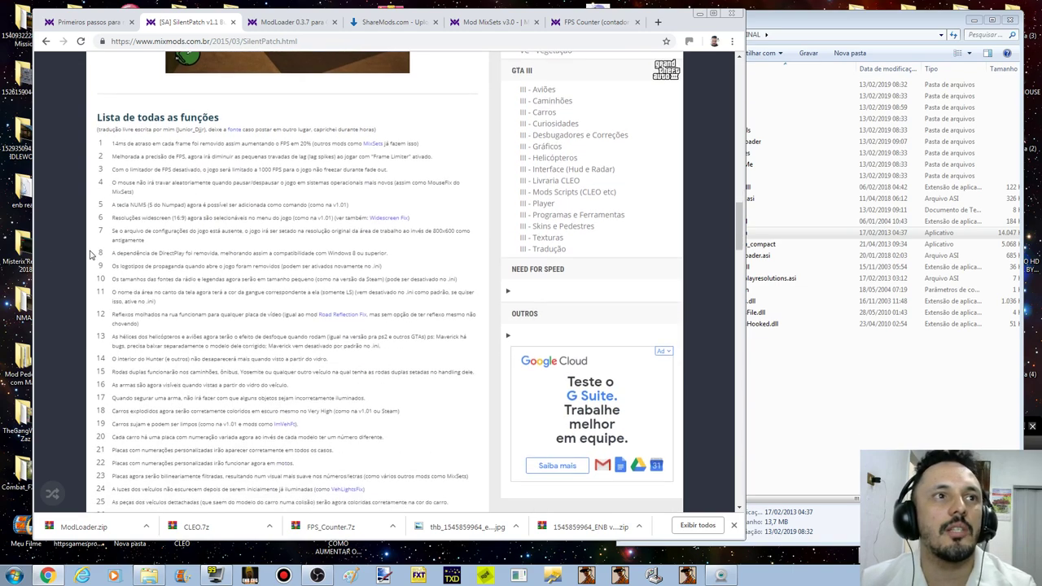
{"action": "scroll", "coordinate": [177, 244], "scroll_direction": "down", "scroll_amount": 8}
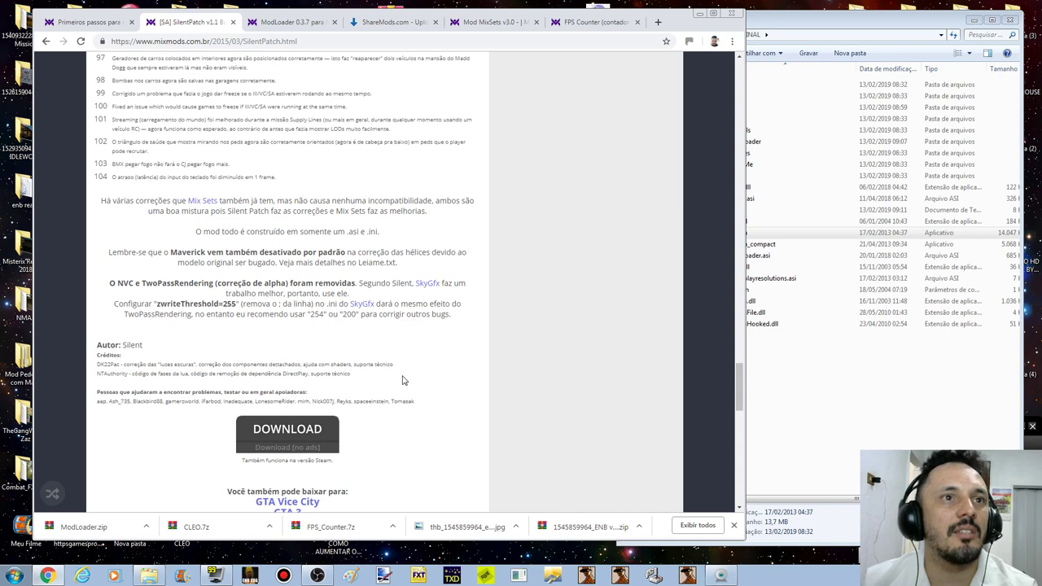
{"action": "scroll", "coordinate": [402, 379], "scroll_direction": "down", "scroll_amount": 3}
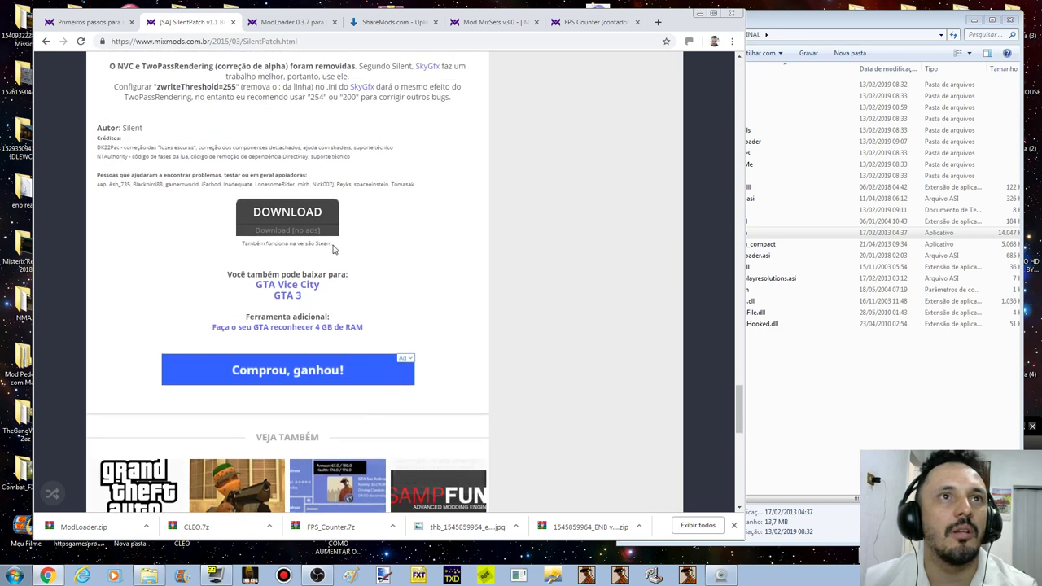
Step: Copy SilentPatchSA.asi and the SilentPatchSA settings file from the _SA__SilentPatch folder into the GTA San Andreas ORIGINAL folder
{"action": "left_click", "coordinate": [699, 13]}
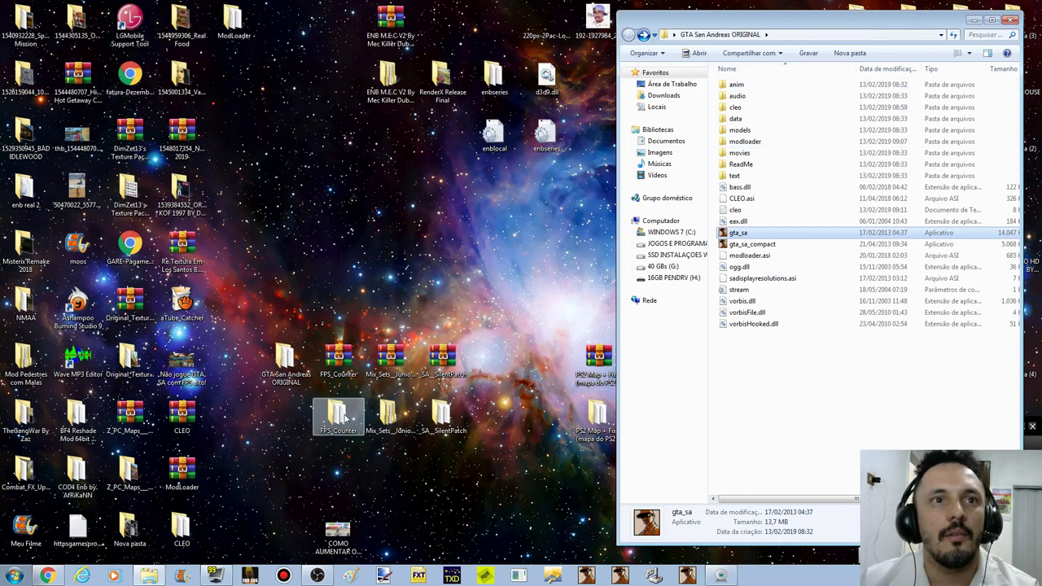
{"action": "double_click", "coordinate": [441, 416]}
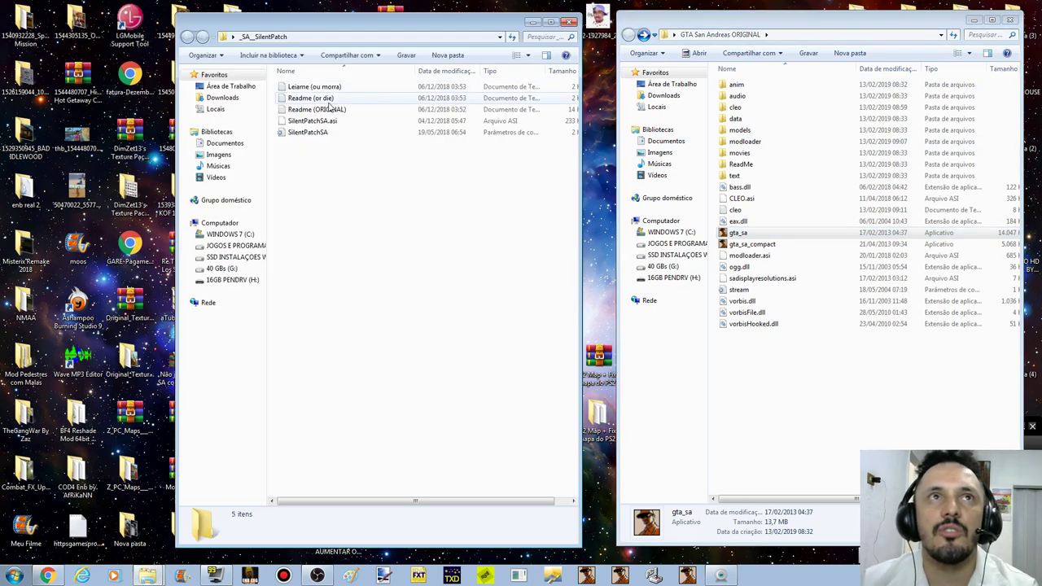
{"action": "left_click_drag", "start_coordinate": [355, 122], "coordinate": [353, 135]}
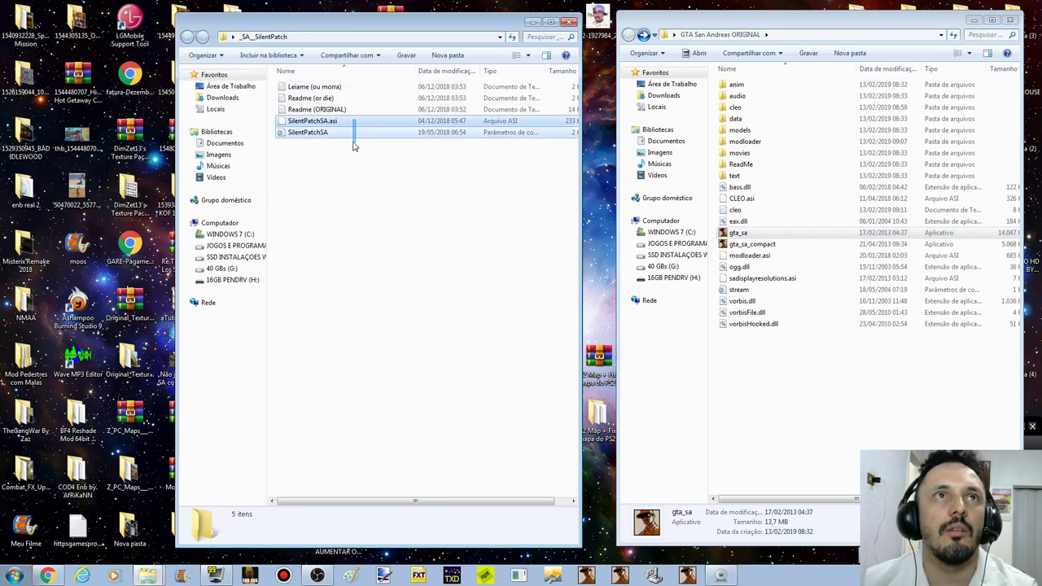
{"action": "right_click", "coordinate": [353, 135]}
{"action": "left_click", "coordinate": [389, 319]}
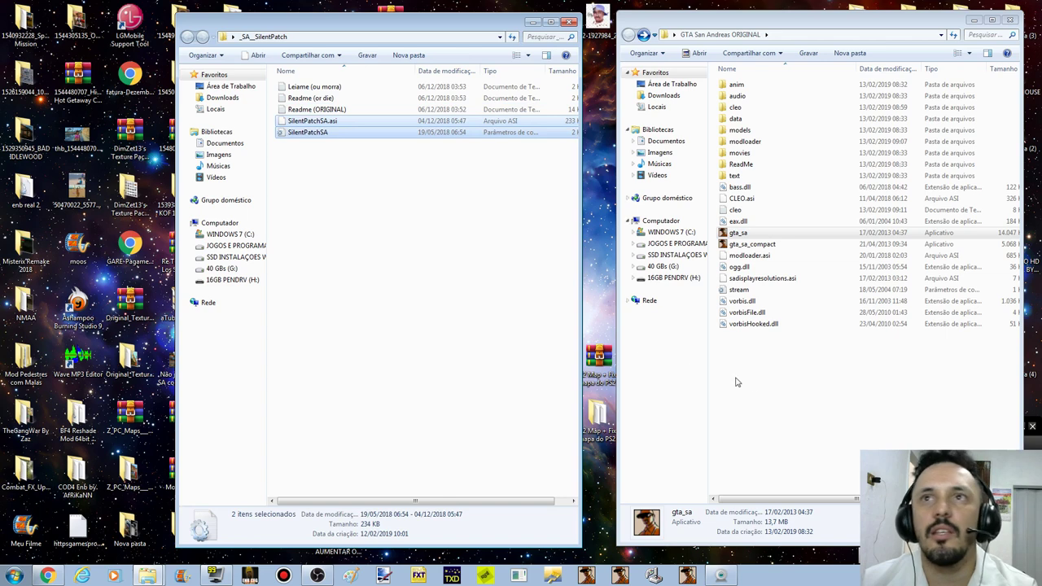
{"action": "right_click", "coordinate": [750, 383]}
{"action": "left_click", "coordinate": [776, 456]}
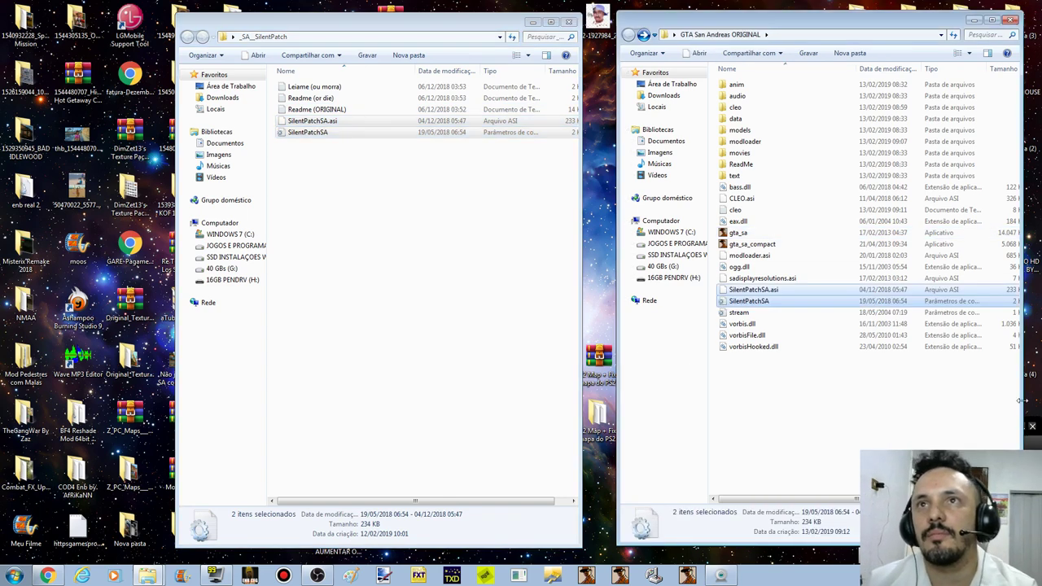
Step: Launch gta_sa, start a new game and skip the opening cutscene
{"action": "left_click", "coordinate": [741, 234]}
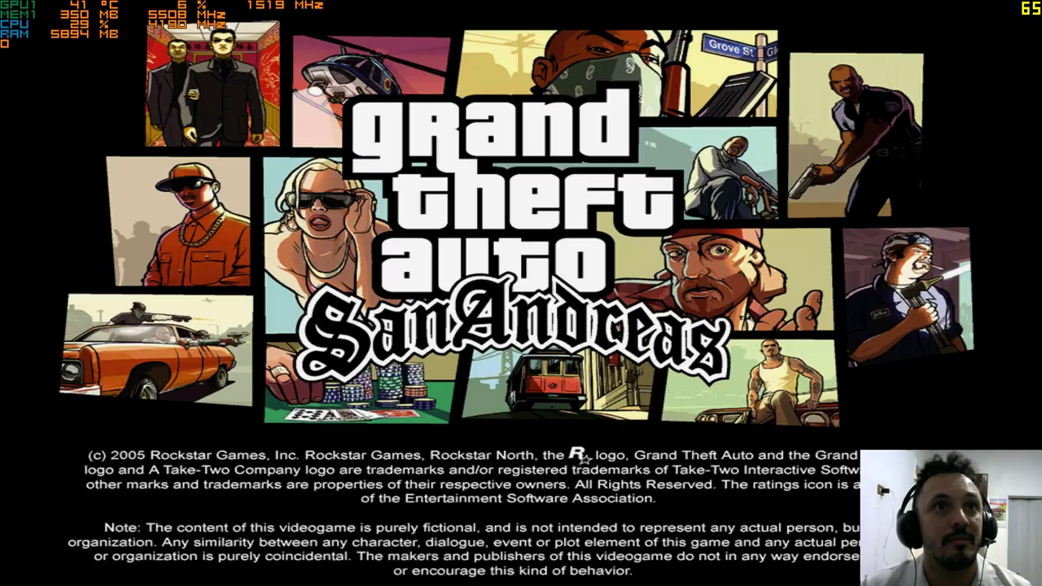
{"action": "key", "text": "Return"}
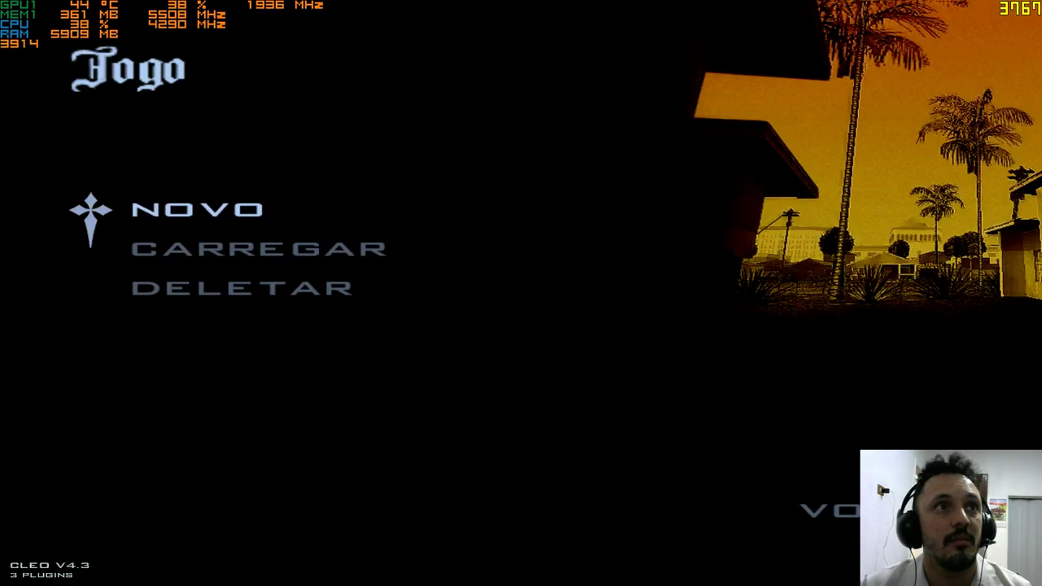
{"action": "key", "text": "Return"}
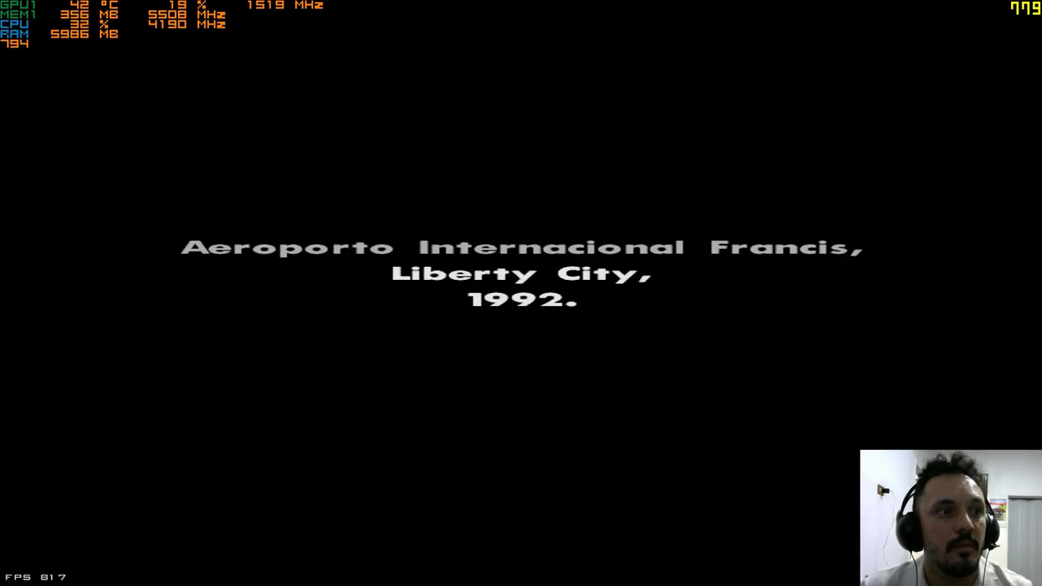
{"action": "key", "text": "Return"}
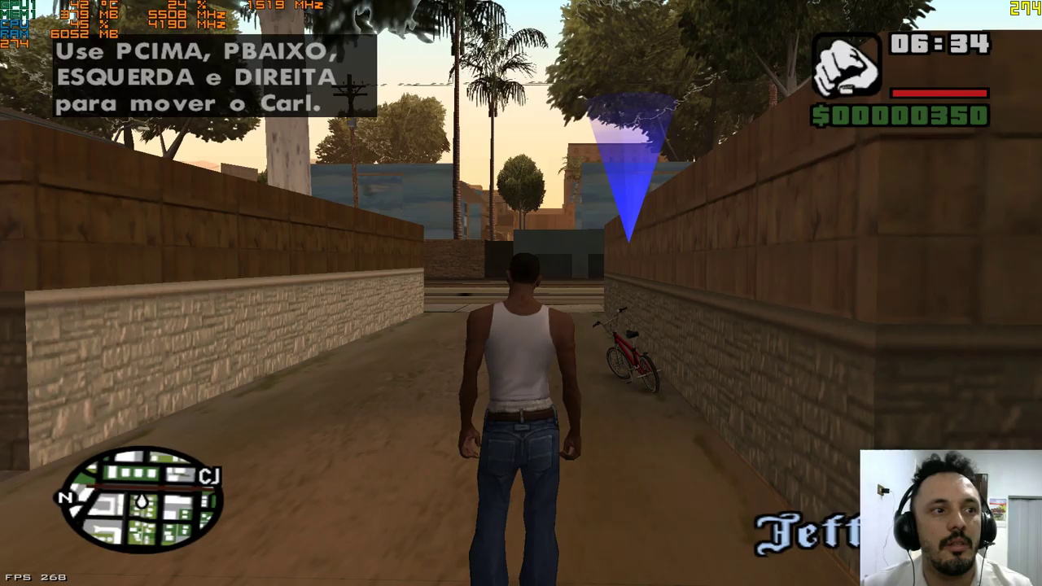
Step: Load the first TRUQUES NO DESERTO save, dated 17 FEV 2018 20:51:51, from the new game
{"action": "key", "text": "Escape"}
{"action": "key", "text": "Down"}
{"action": "key", "text": "Return"}
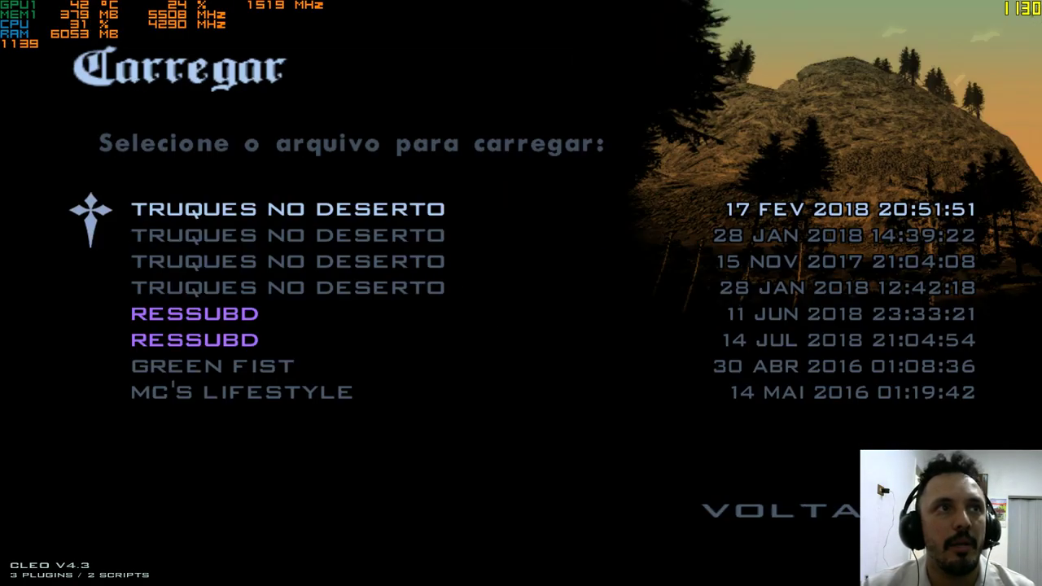
{"action": "key", "text": "Return"}
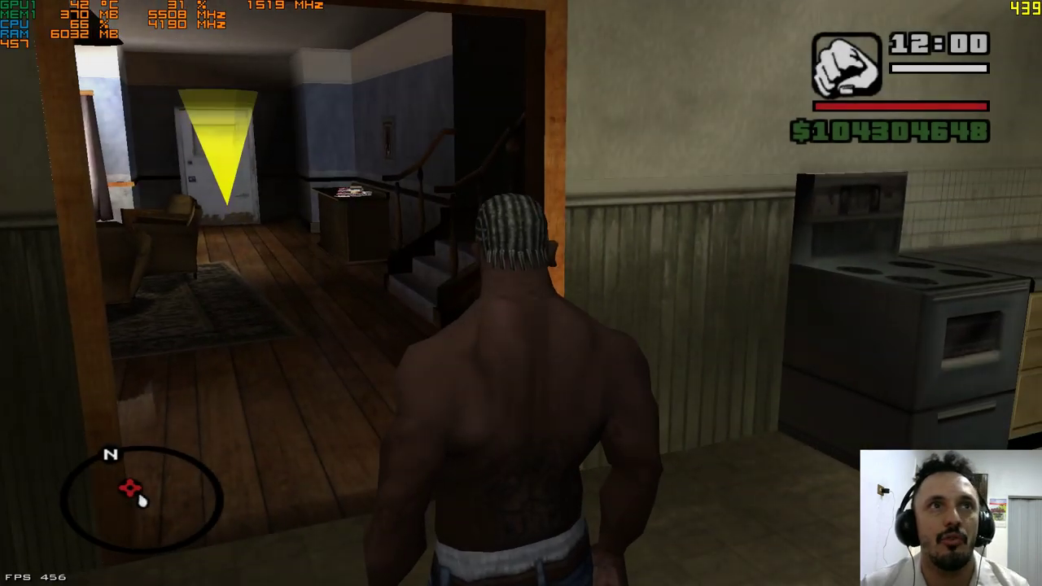
Step: Walk out of the house and run around the neighbourhood street to test the frame rate in the saved game
{"action": "key", "text": "w"}
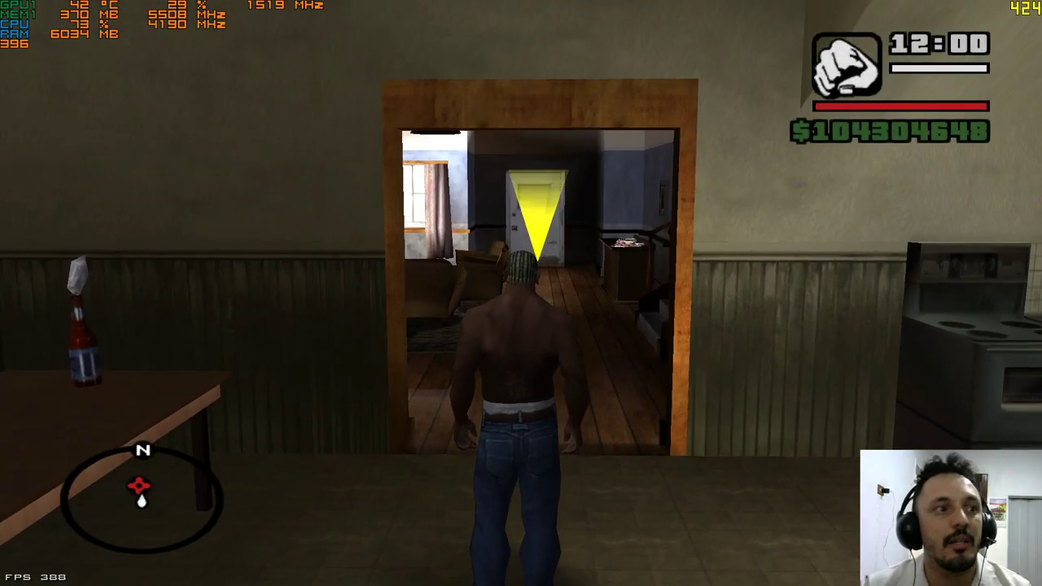
{"action": "key", "text": "w"}
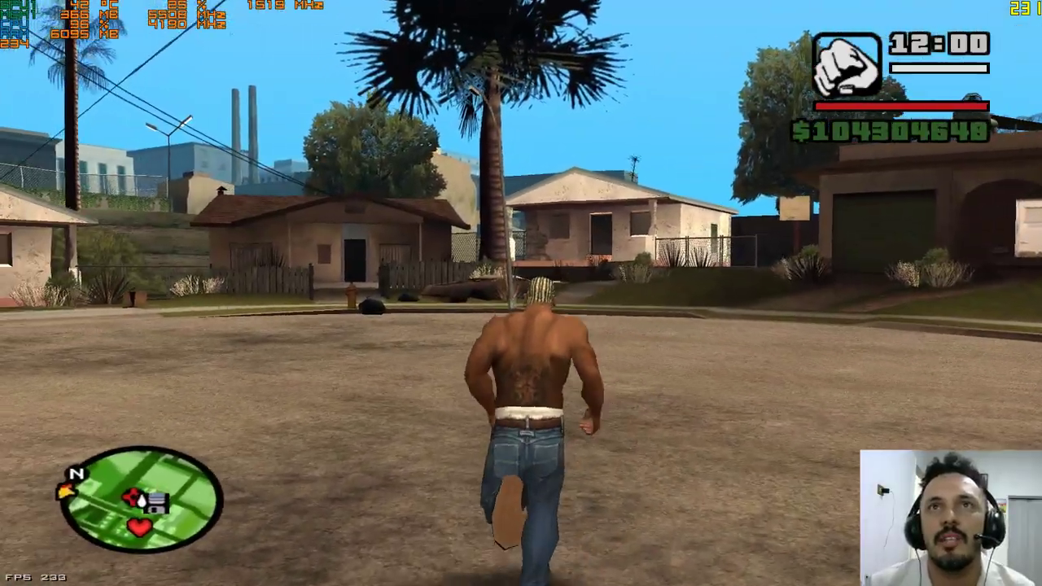
{"action": "key", "text": "w"}
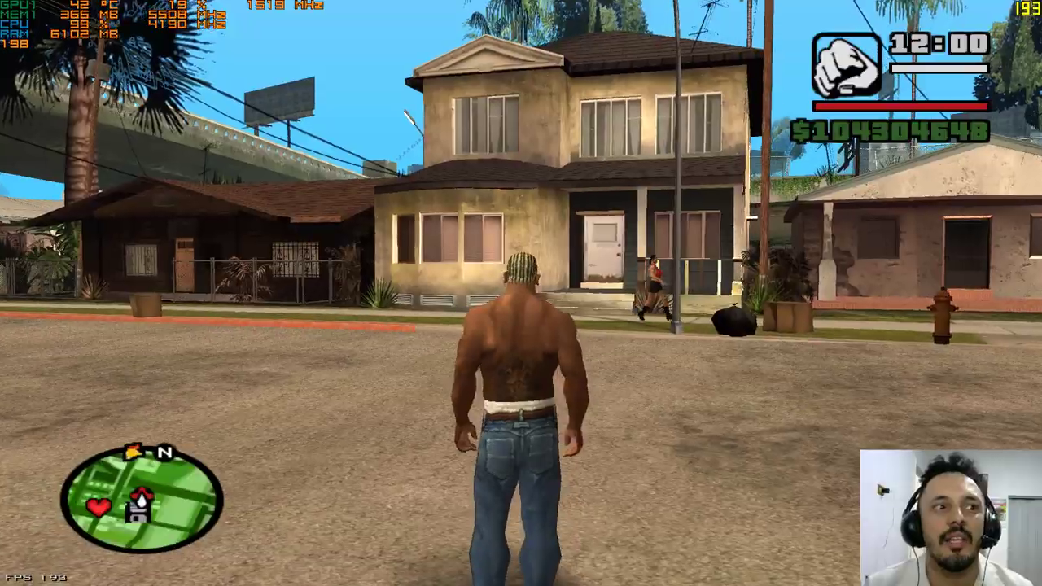
{"action": "key", "text": "w"}
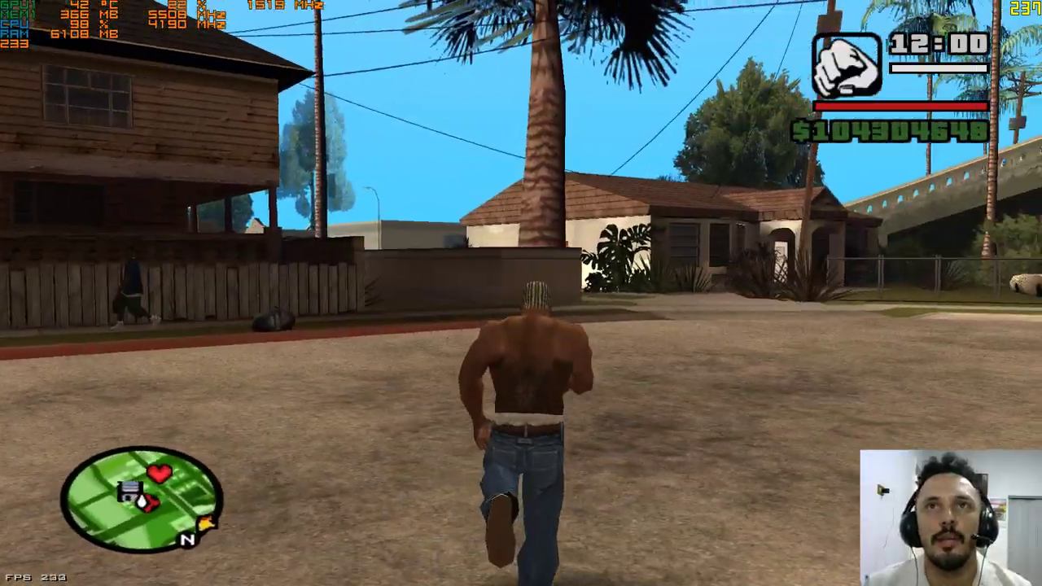
{"action": "key", "text": "w"}
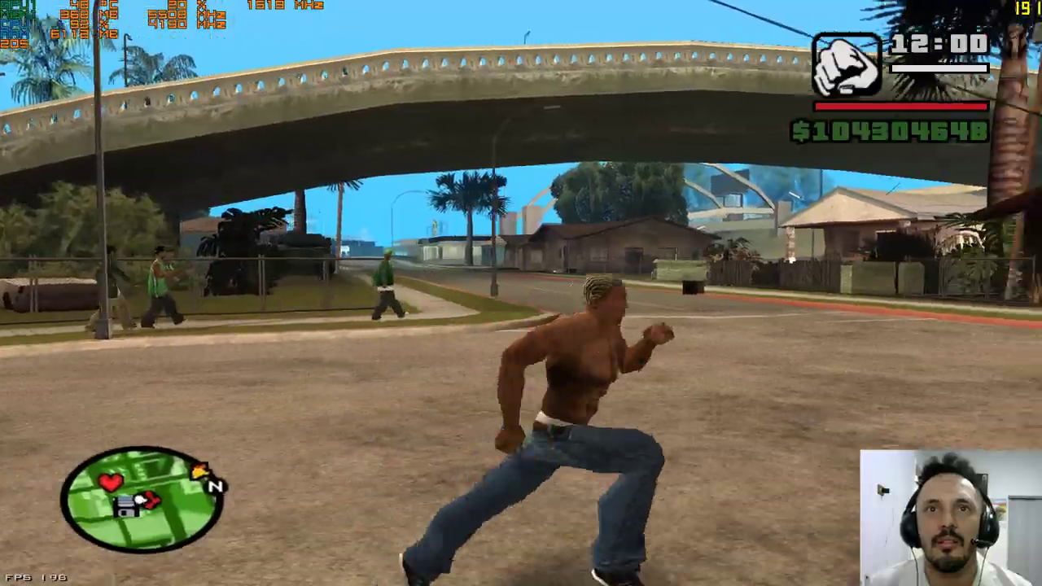
{"action": "key", "text": "w"}
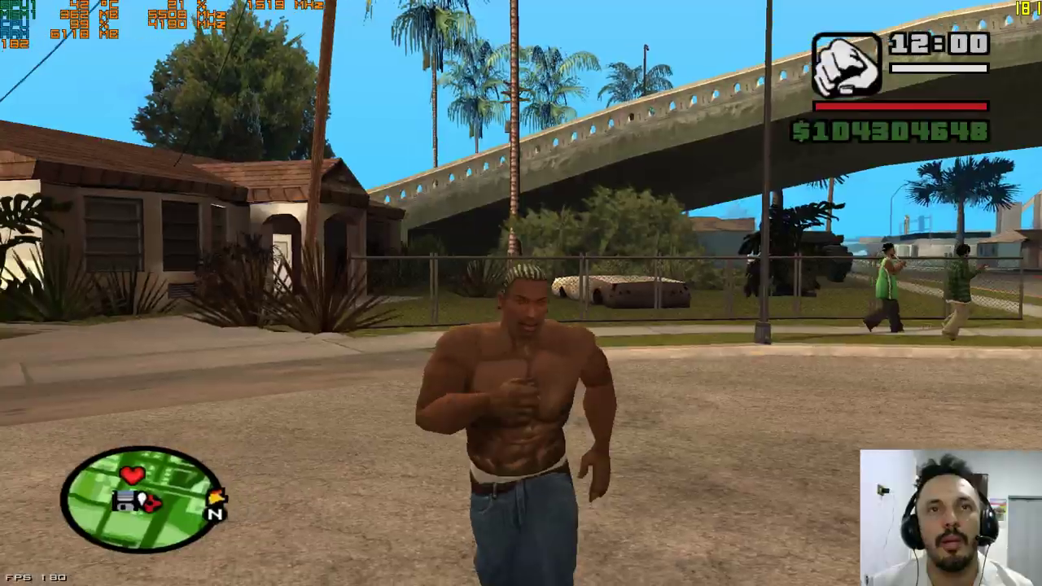
{"action": "key", "text": "w"}
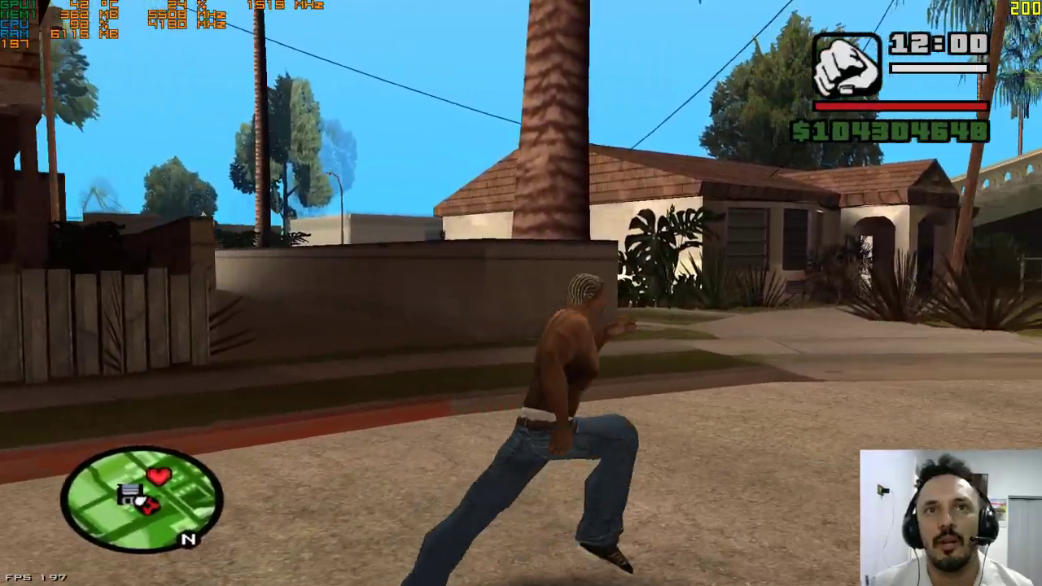
{"action": "key", "text": "w"}
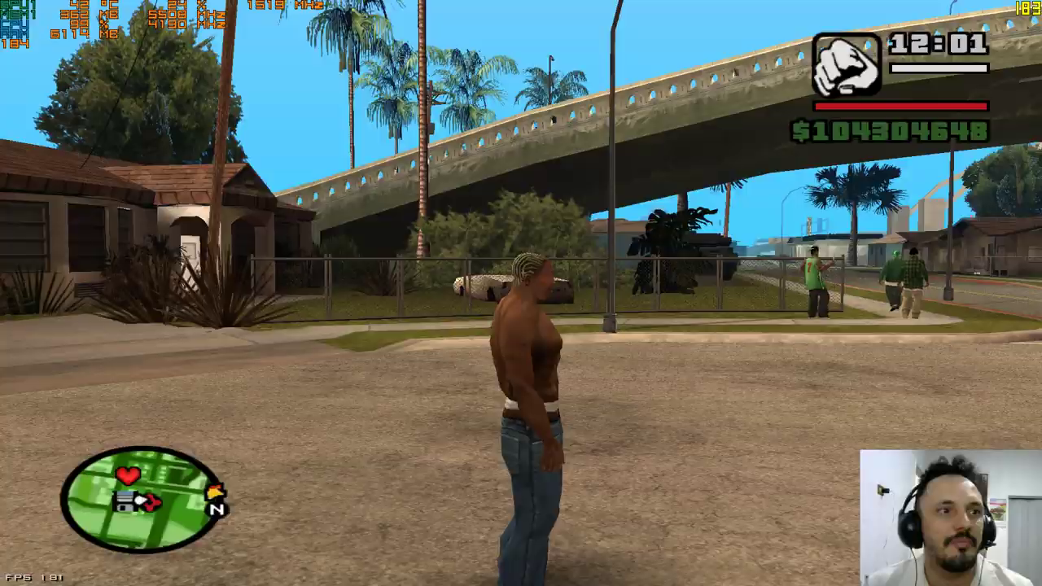
Step: Quit the game to the desktop and close the _SA__SilentPatch folder window
{"action": "key", "text": "Escape"}
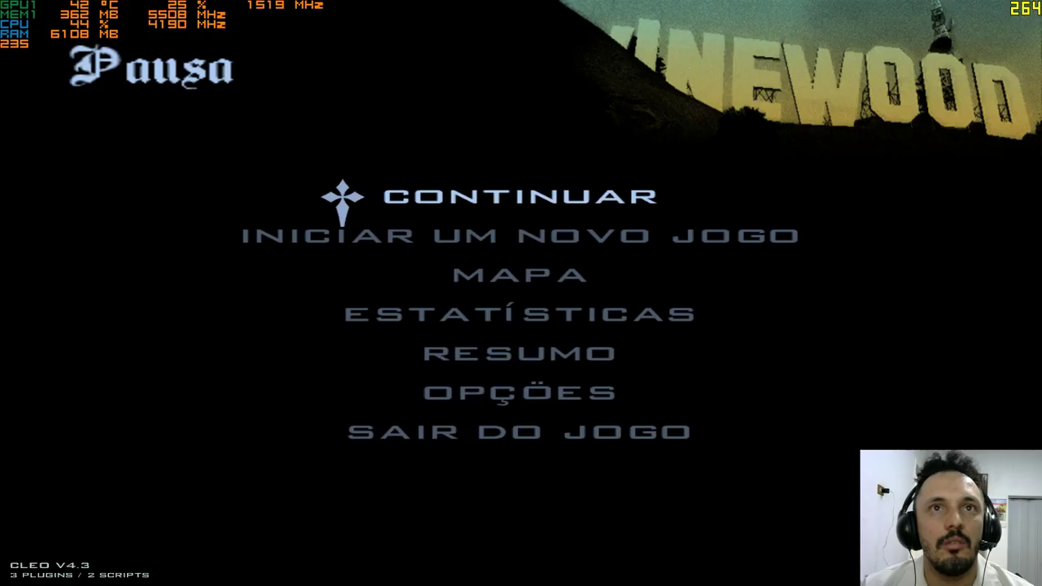
{"action": "left_click", "coordinate": [466, 435]}
{"action": "left_click", "coordinate": [498, 334]}
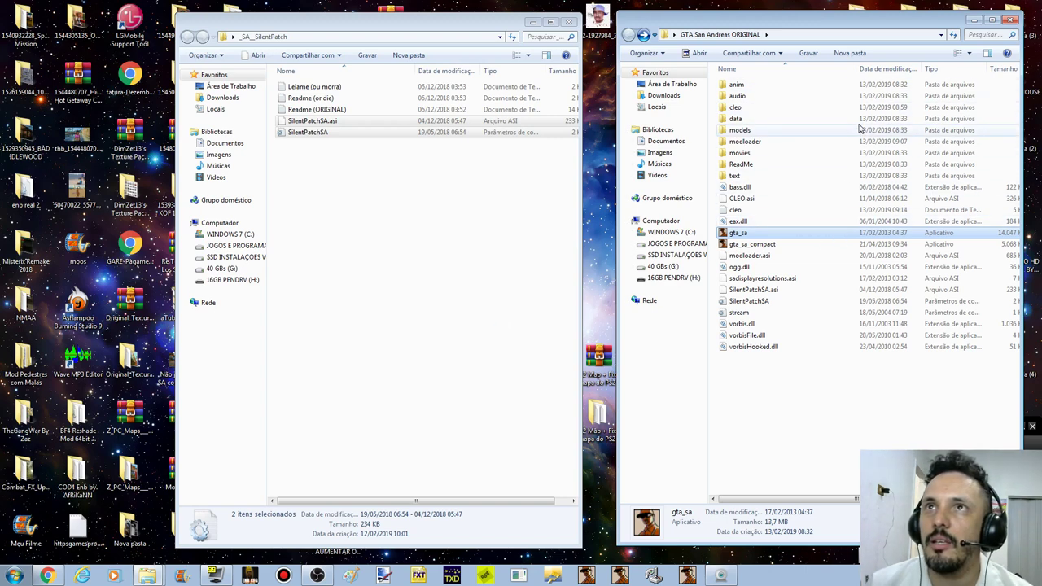
{"action": "left_click", "coordinate": [775, 144]}
{"action": "left_click", "coordinate": [765, 109]}
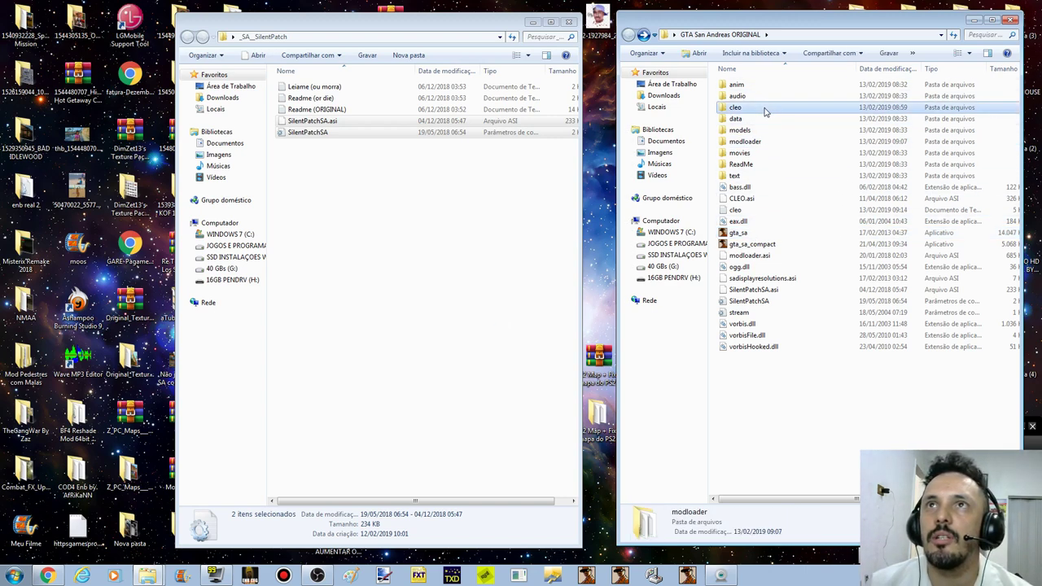
{"action": "left_click", "coordinate": [568, 22]}
Step: Switch to Chrome, return to the article on raising FPS and locate its tree-removal section
{"action": "left_click", "coordinate": [48, 575]}
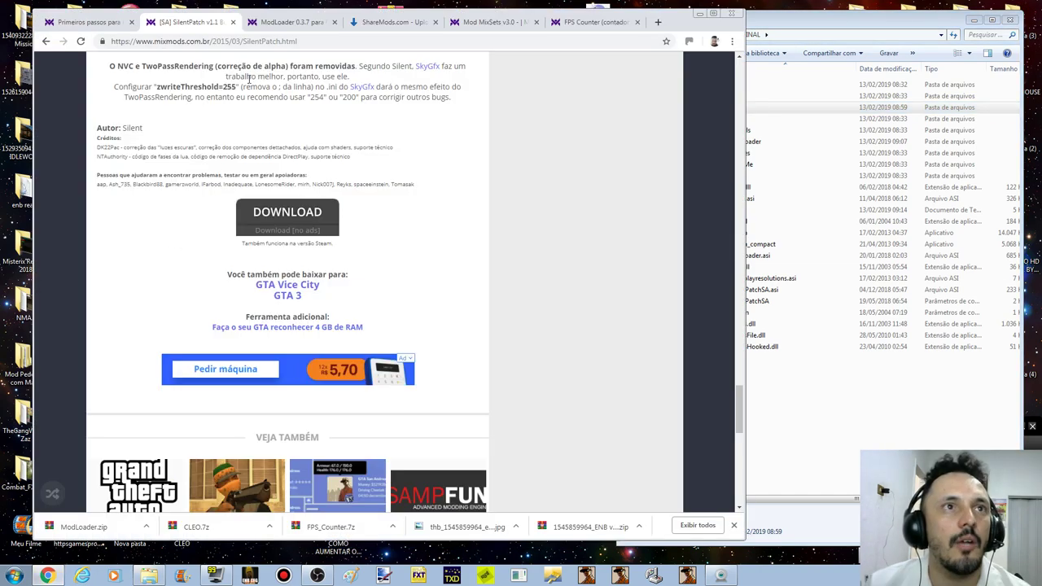
{"action": "scroll", "coordinate": [450, 244], "scroll_direction": "up", "scroll_amount": 4}
{"action": "key", "text": "alt+Left"}
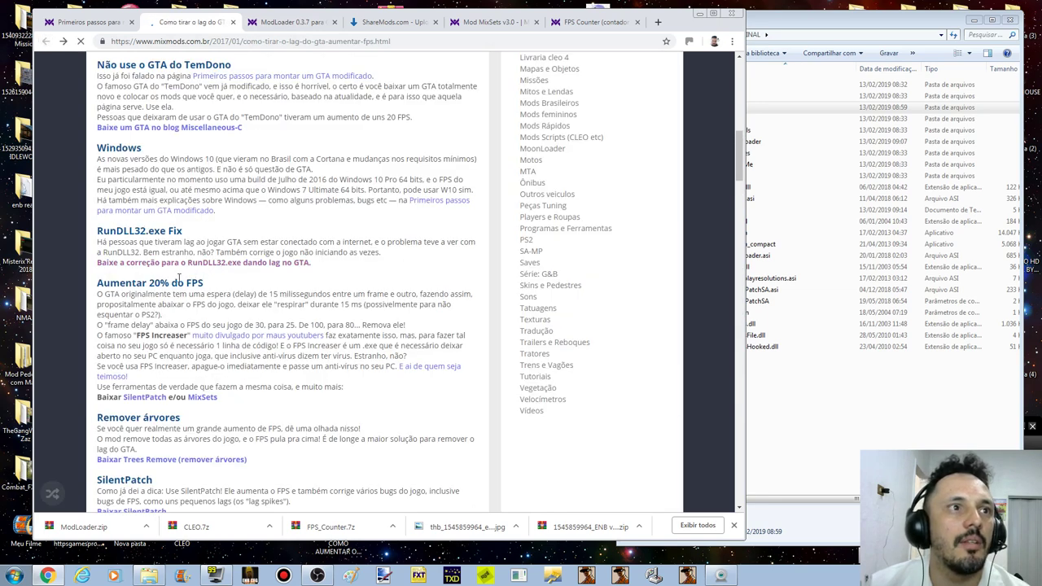
{"action": "scroll", "coordinate": [244, 340], "scroll_direction": "down", "scroll_amount": 1}
{"action": "scroll", "coordinate": [241, 342], "scroll_direction": "down", "scroll_amount": 3}
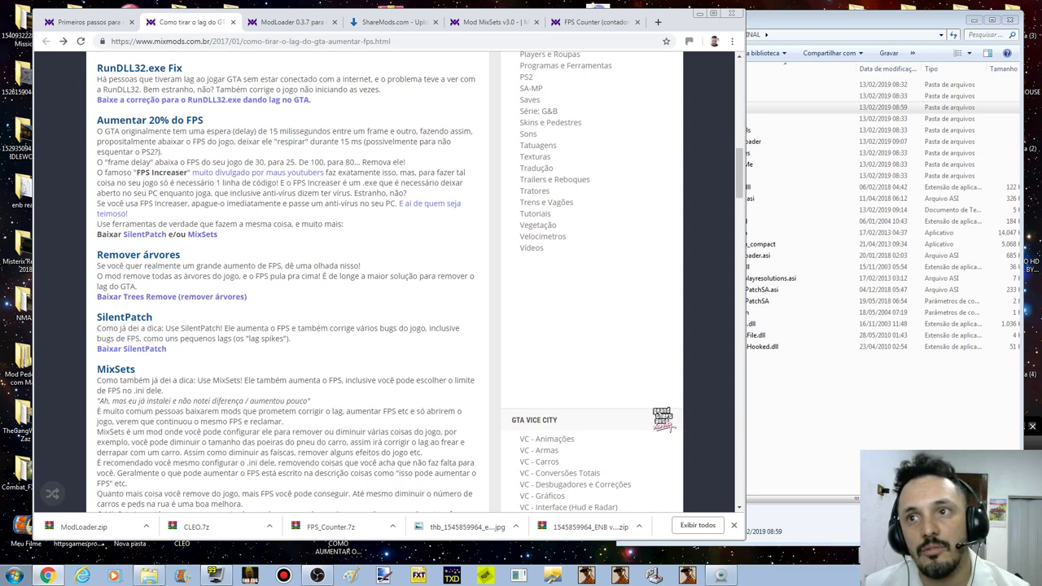
Step: Open the Trees_Remove_Mod folder from the desktop and place its window beside the GTA San Andreas ORIGINAL folder
{"action": "left_click", "coordinate": [844, 504]}
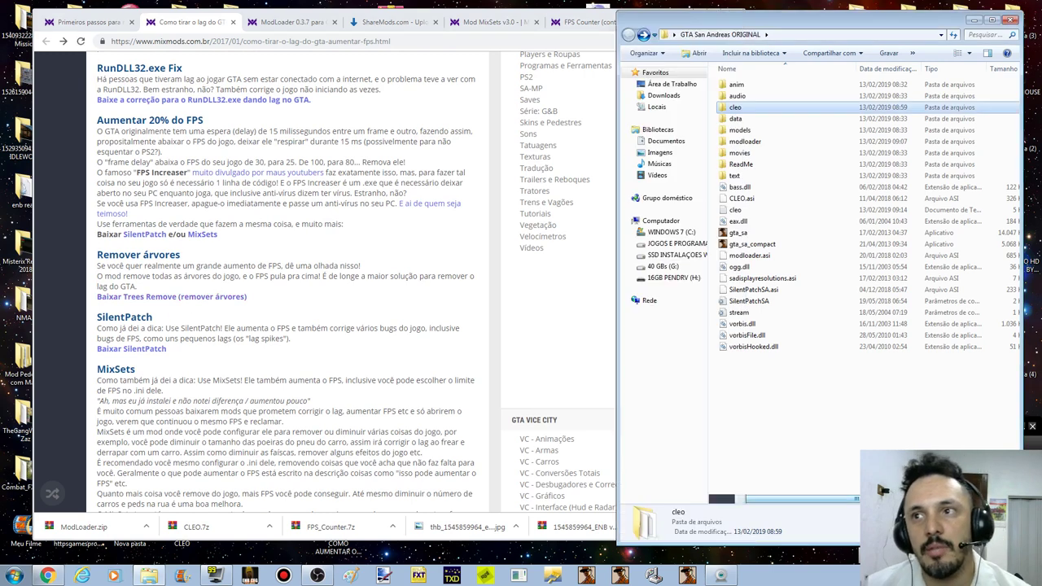
{"action": "left_click", "coordinate": [574, 16]}
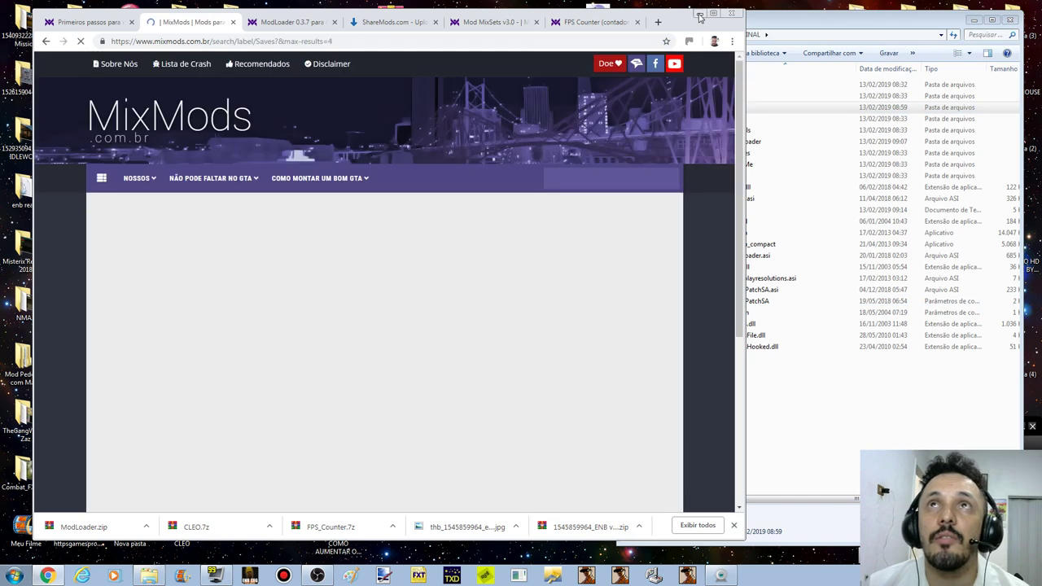
{"action": "left_click", "coordinate": [705, 12]}
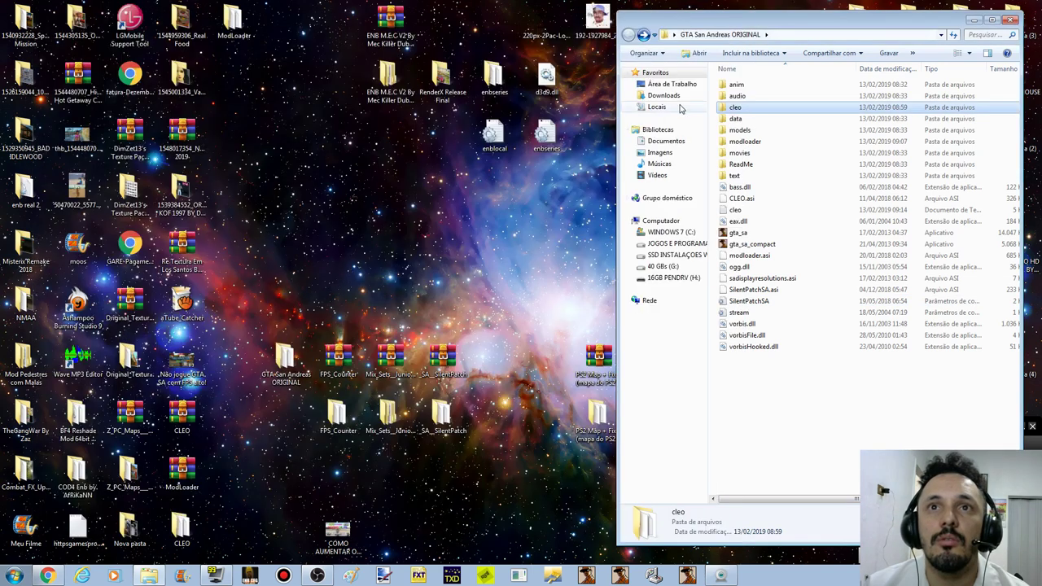
{"action": "key", "text": "super+Left"}
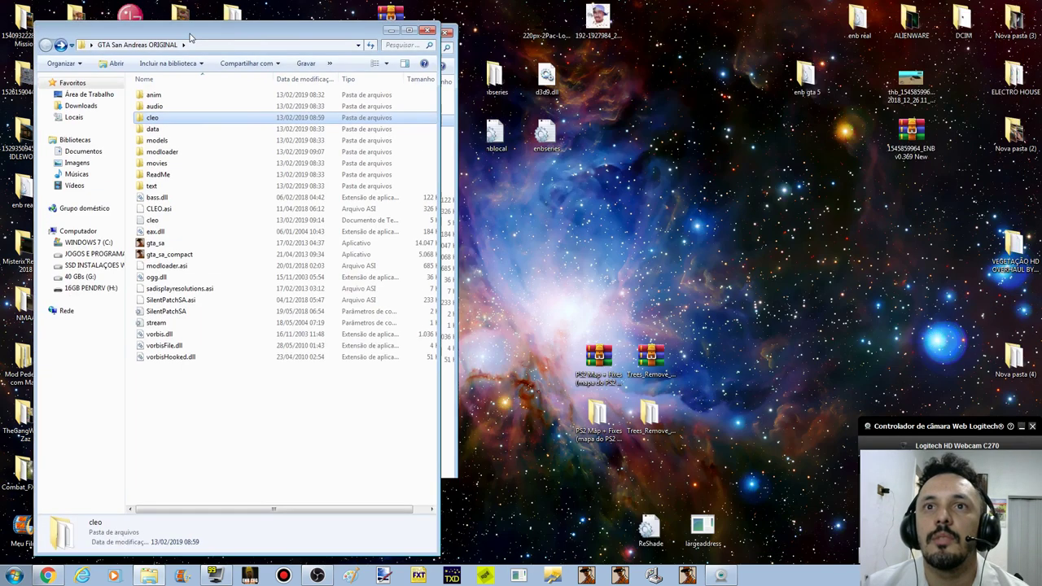
{"action": "left_click_drag", "start_coordinate": [648, 288], "coordinate": [547, 419]}
{"action": "left_click_drag", "start_coordinate": [324, 37], "coordinate": [925, 26]}
{"action": "double_click", "coordinate": [545, 430]}
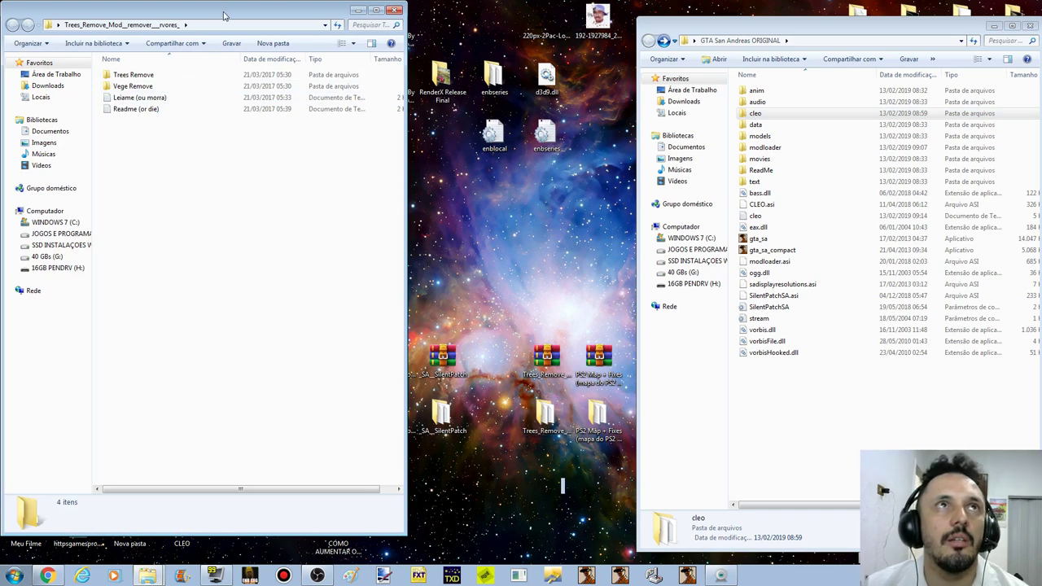
{"action": "left_click_drag", "start_coordinate": [226, 16], "coordinate": [432, 26]}
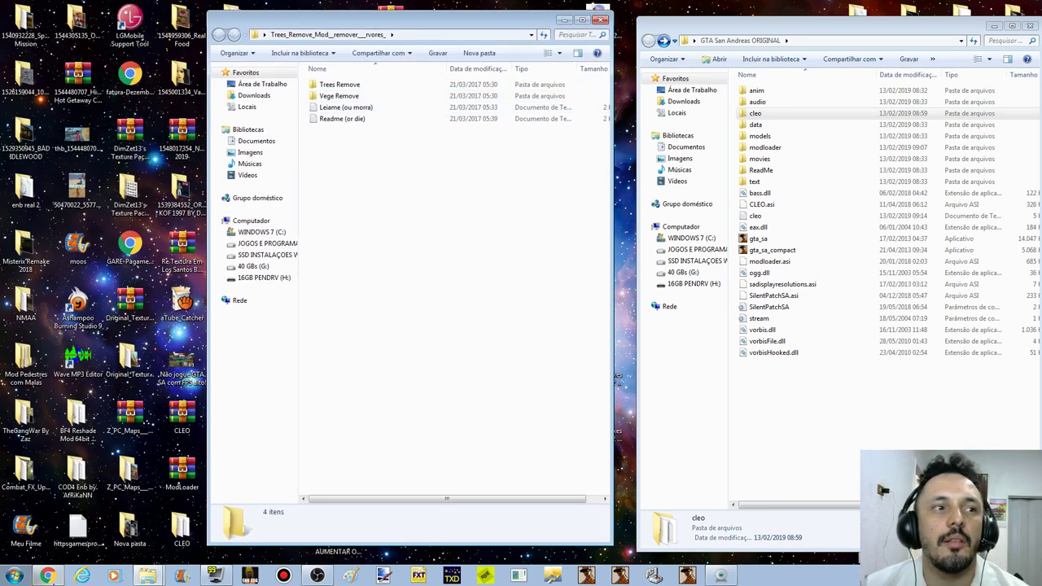
Step: Go back to the FPS article in Chrome and open its Trees Remove download page, then return to the folder windows
{"action": "left_click", "coordinate": [47, 576]}
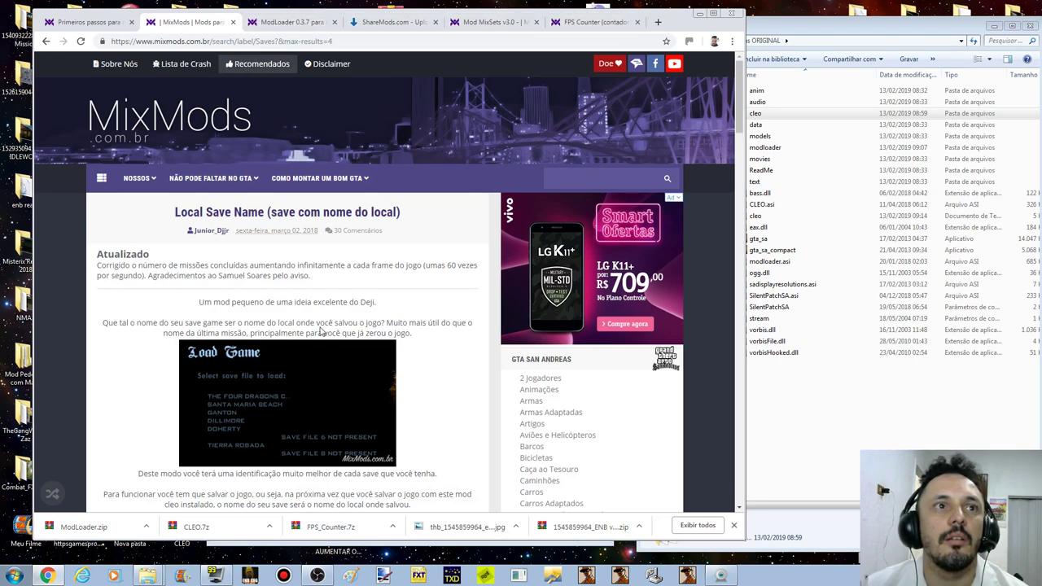
{"action": "scroll", "coordinate": [425, 385], "scroll_direction": "down", "scroll_amount": 1}
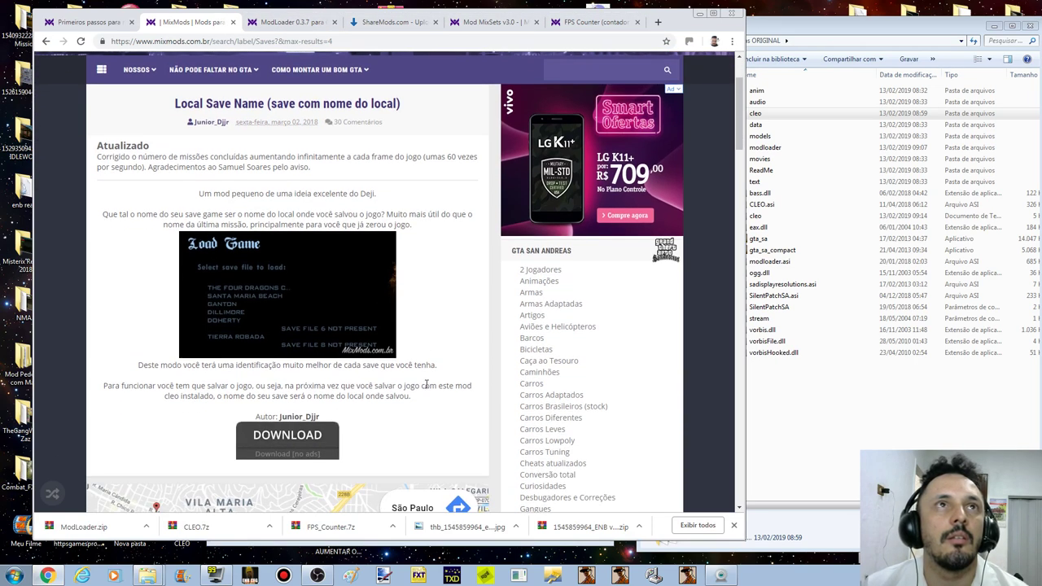
{"action": "left_click", "coordinate": [45, 41]}
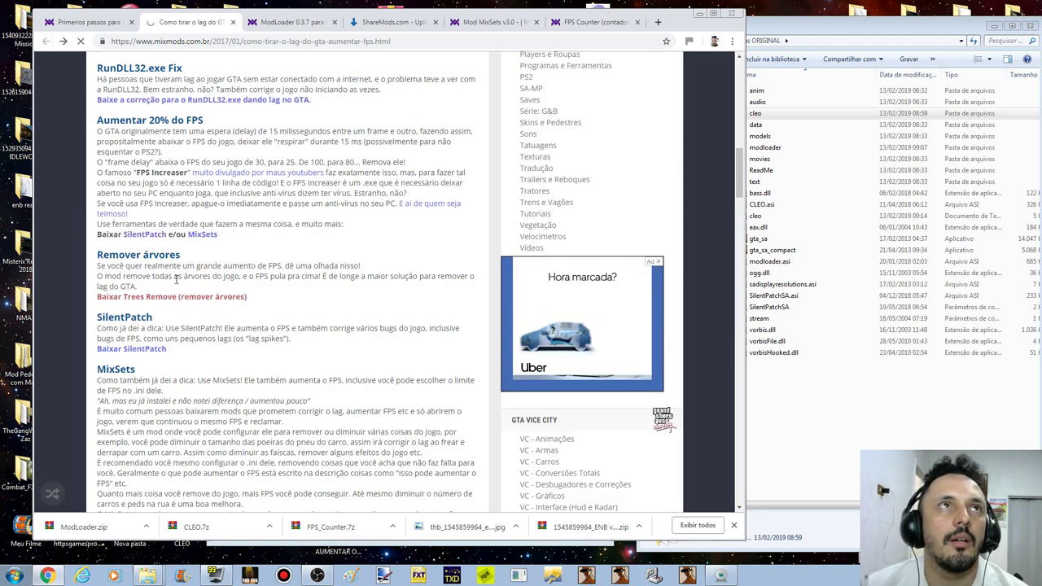
{"action": "left_click", "coordinate": [157, 298]}
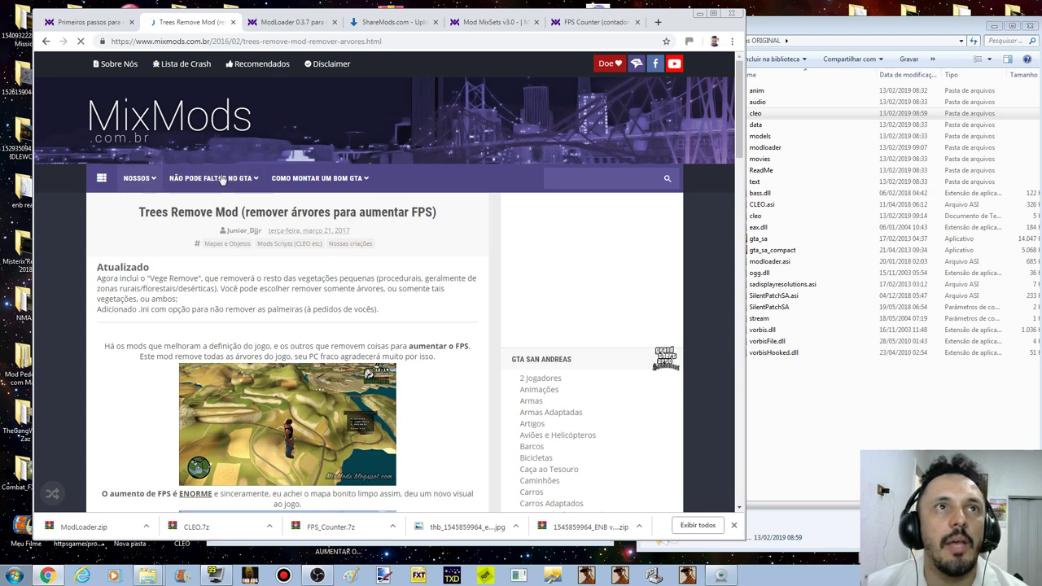
{"action": "left_click", "coordinate": [699, 14]}
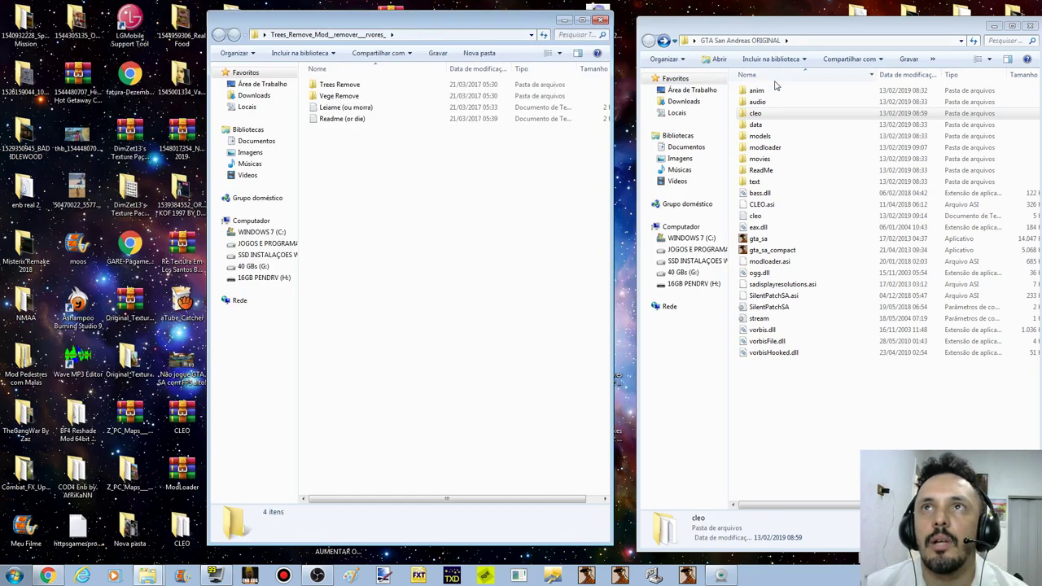
Step: Copy the Trees Remove and Vege Remove folders into the modloader folder of GTA San Andreas ORIGINAL
{"action": "double_click", "coordinate": [765, 147]}
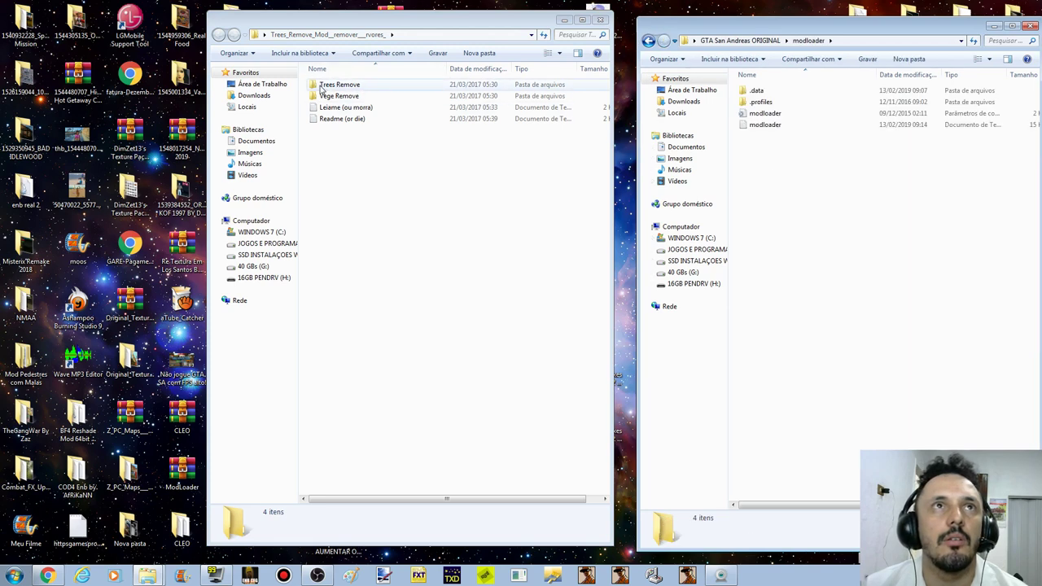
{"action": "left_click", "coordinate": [379, 87]}
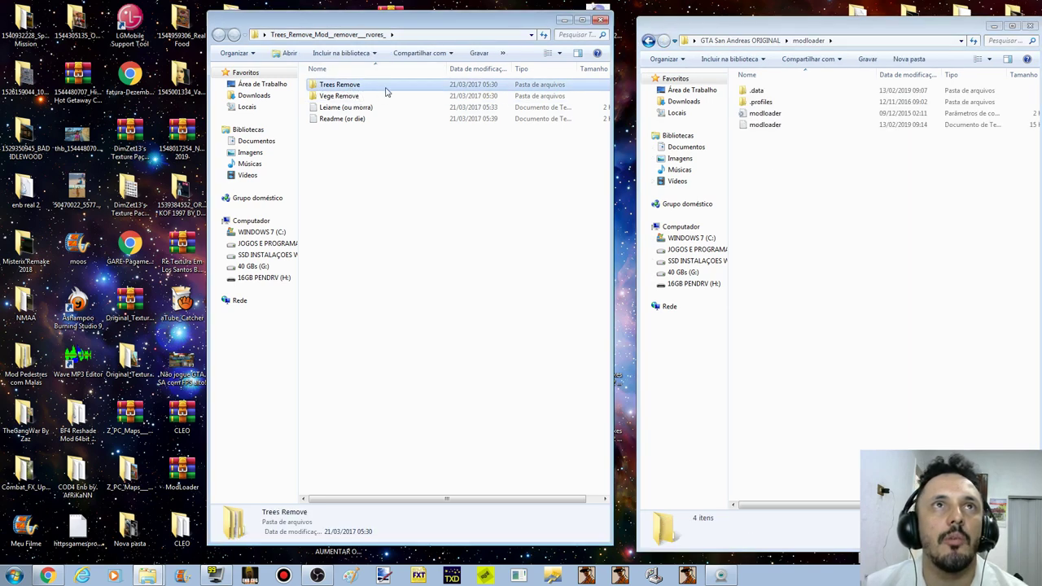
{"action": "left_click", "coordinate": [383, 98]}
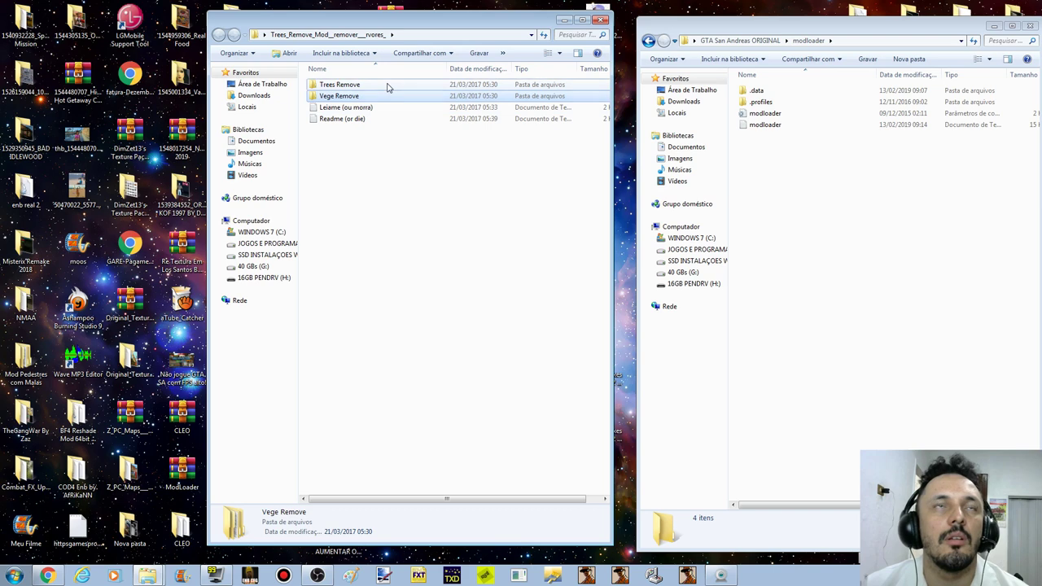
{"action": "left_click", "coordinate": [389, 86], "text": "ctrl"}
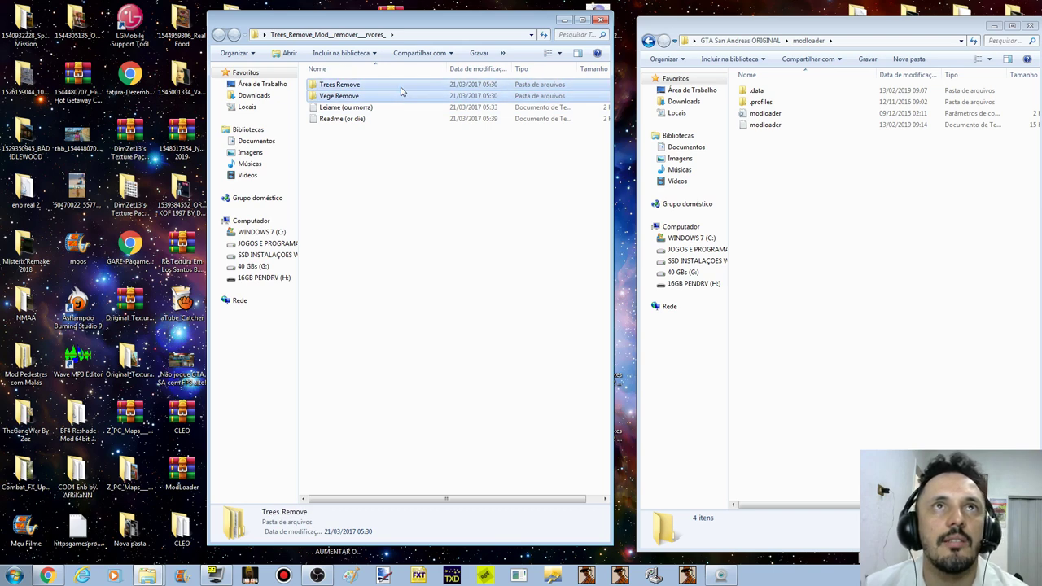
{"action": "right_click", "coordinate": [399, 91]}
{"action": "left_click", "coordinate": [462, 295]}
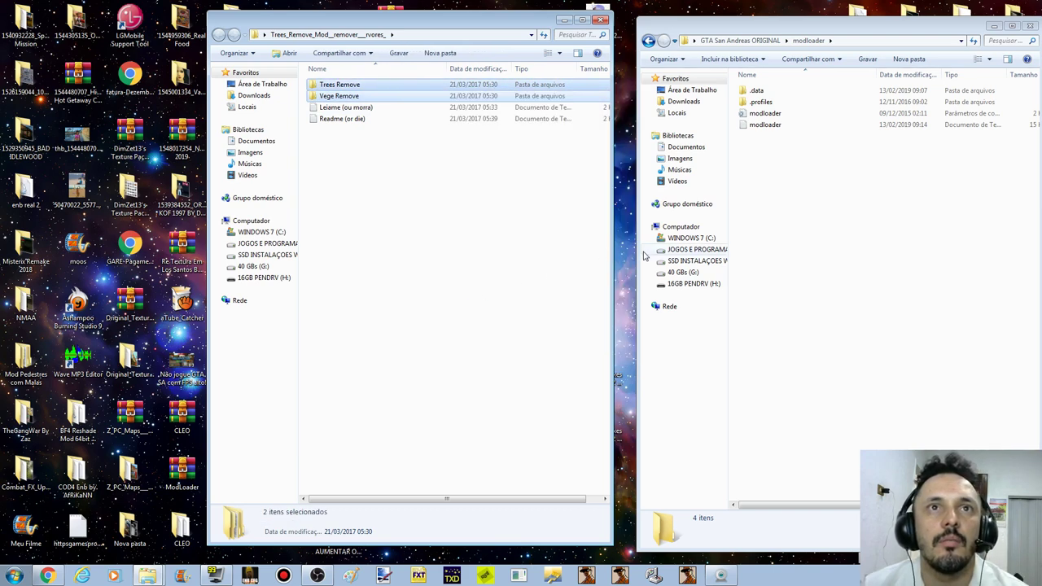
{"action": "right_click", "coordinate": [786, 213]}
{"action": "left_click", "coordinate": [814, 287]}
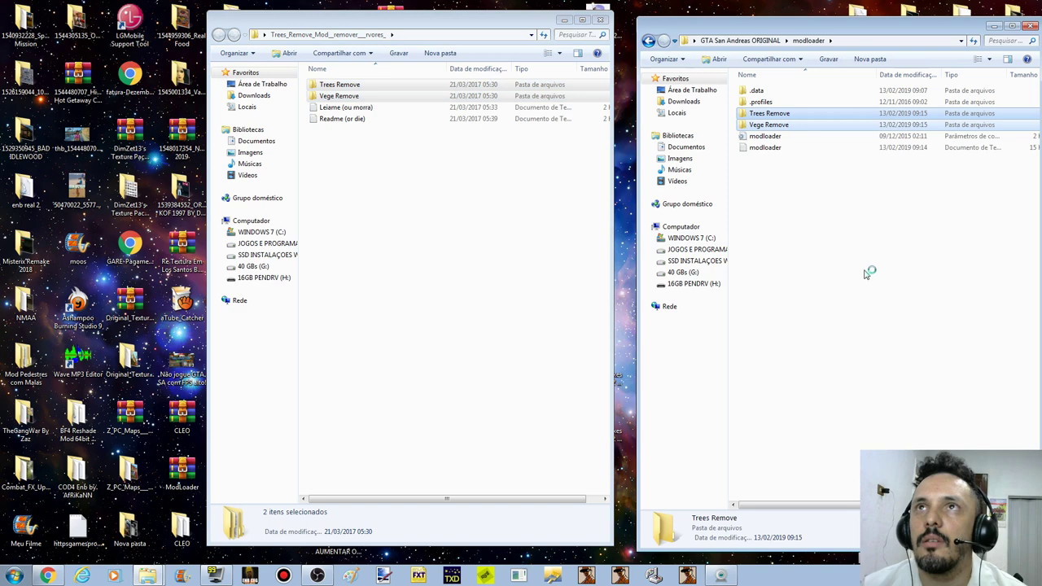
Step: Inspect the contents of the copied Vege Remove folder, including its data subfolder, and of the Trees Remove folder
{"action": "double_click", "coordinate": [783, 128]}
{"action": "double_click", "coordinate": [756, 89]}
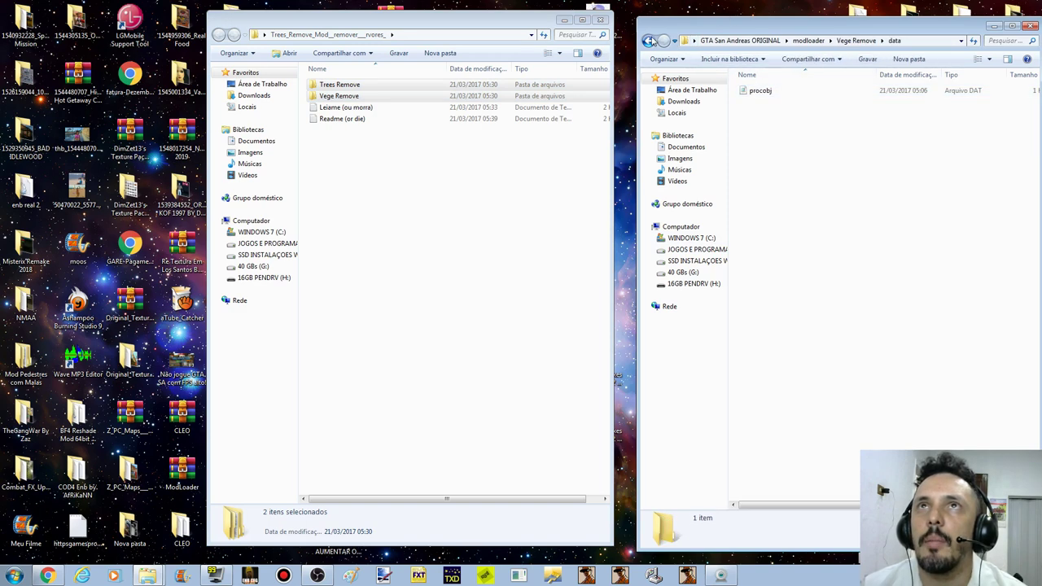
{"action": "left_click", "coordinate": [650, 41]}
{"action": "left_click", "coordinate": [650, 41]}
{"action": "double_click", "coordinate": [757, 114]}
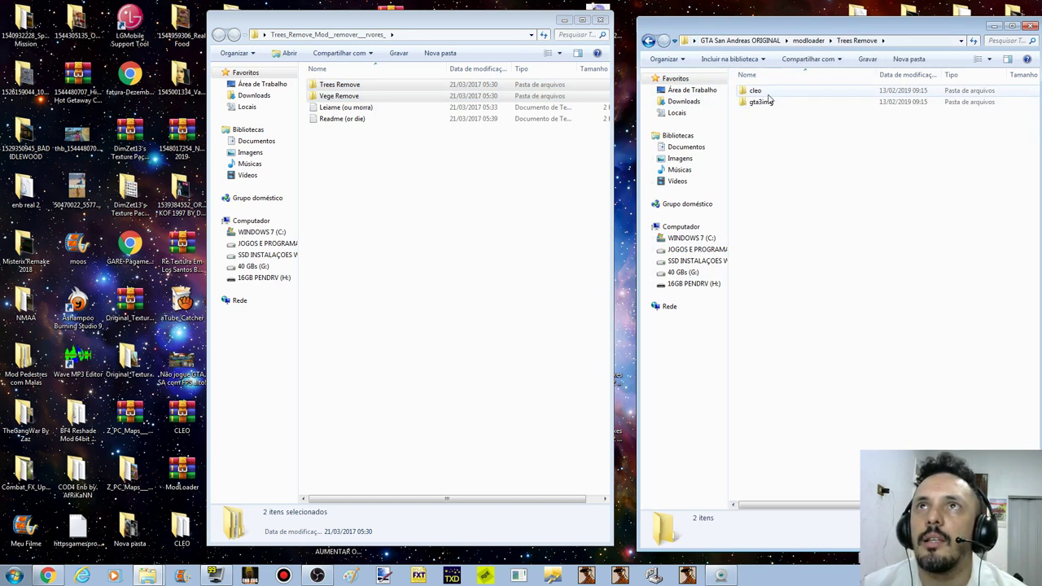
Step: Examine the gta3img and cleo folders inside Trees Remove, and read the KeepPalms setting in the Tree Remove configuration file
{"action": "double_click", "coordinate": [769, 101]}
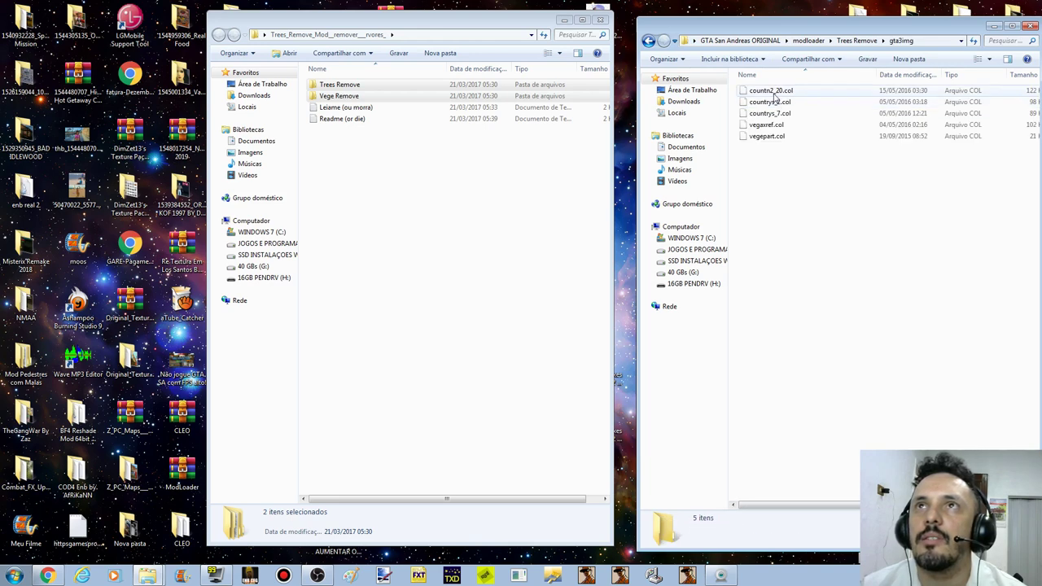
{"action": "left_click", "coordinate": [647, 42]}
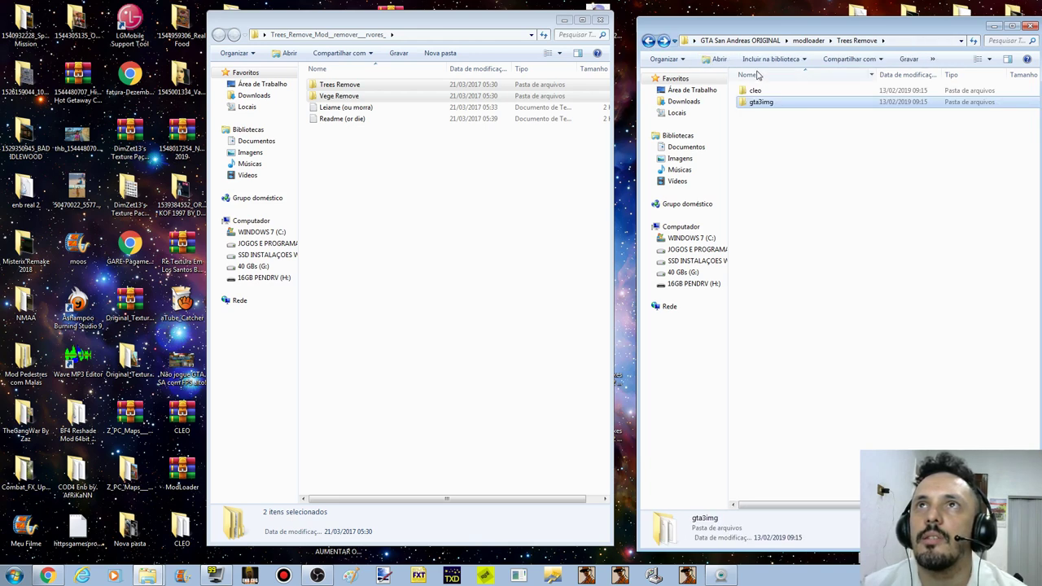
{"action": "double_click", "coordinate": [766, 91]}
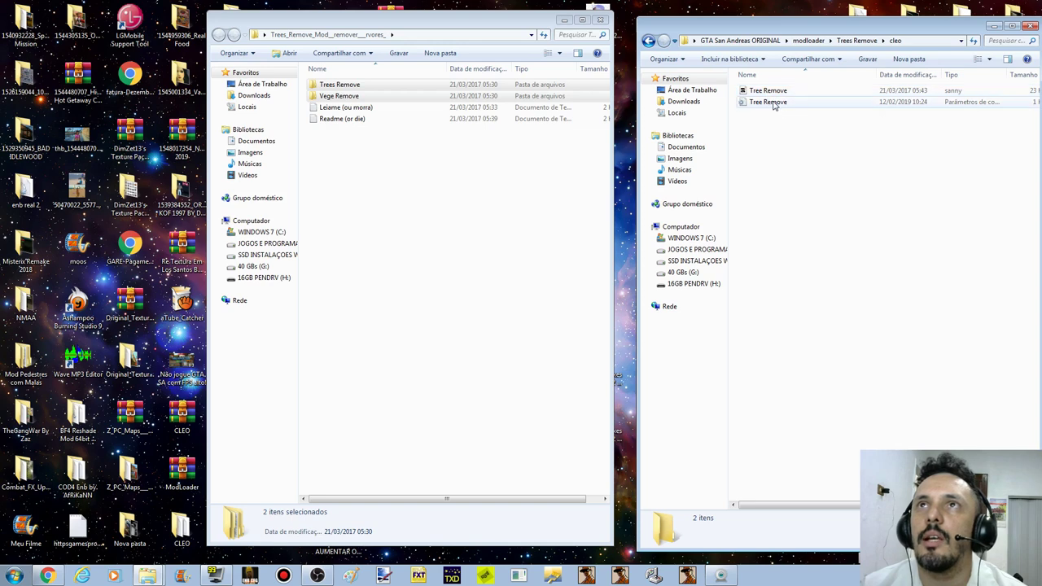
{"action": "double_click", "coordinate": [769, 102]}
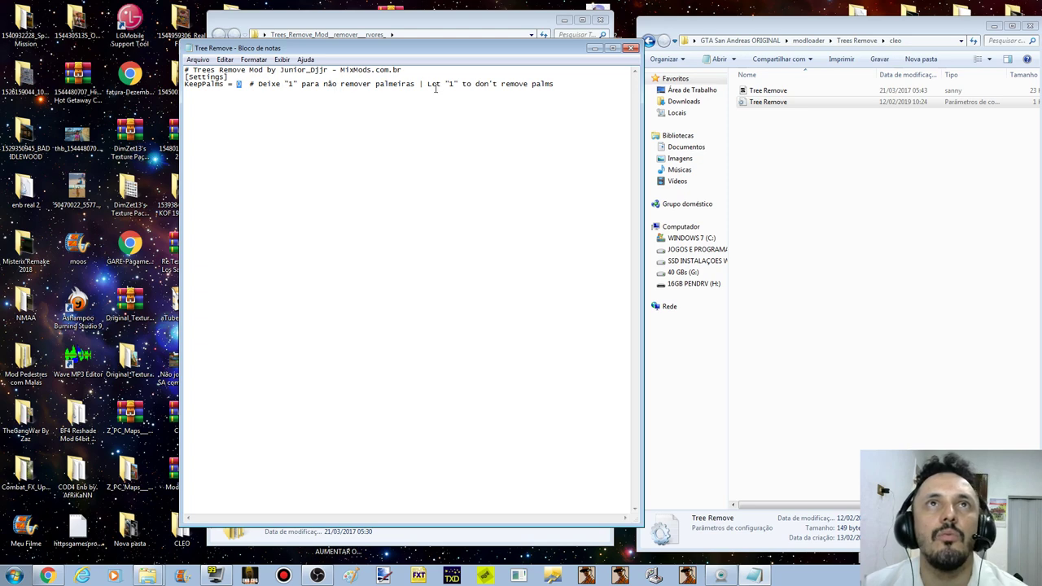
{"action": "left_click", "coordinate": [628, 49]}
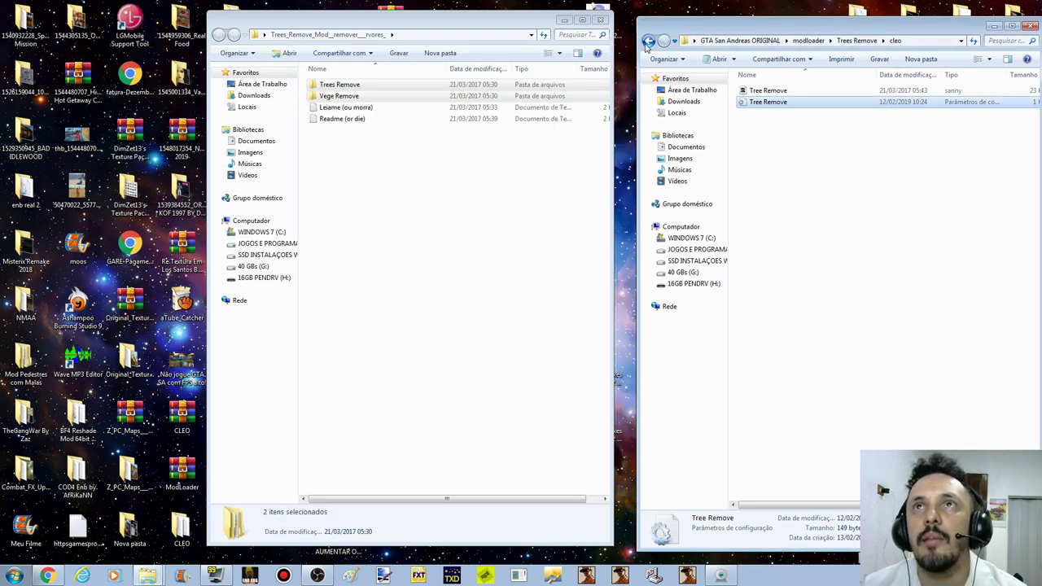
Step: Return to the GTA San Andreas ORIGINAL folder, launch gta_sa and start a new game, looking around the starting alley
{"action": "left_click", "coordinate": [649, 41]}
{"action": "left_click", "coordinate": [646, 42]}
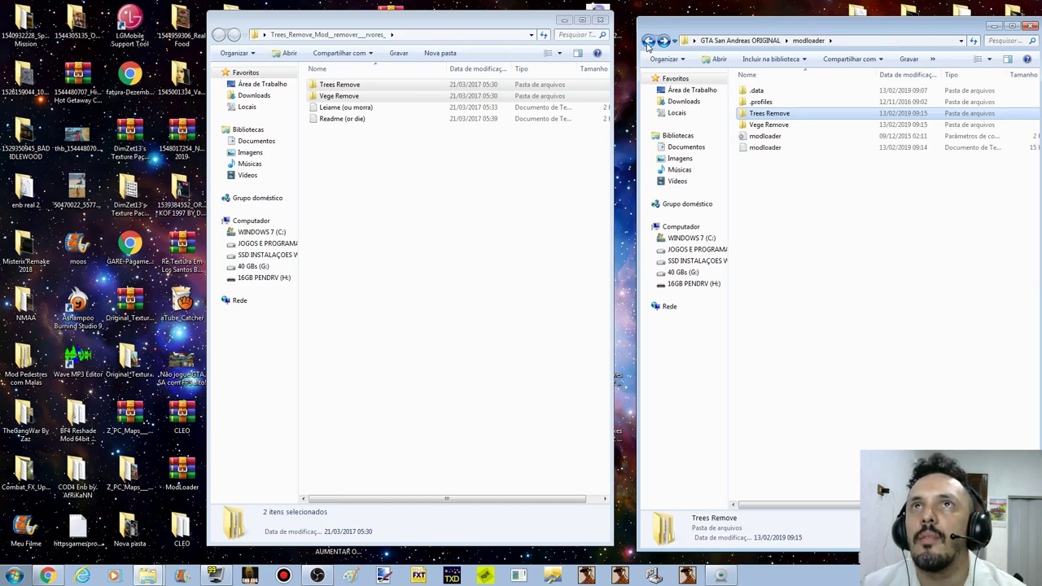
{"action": "left_click", "coordinate": [755, 239]}
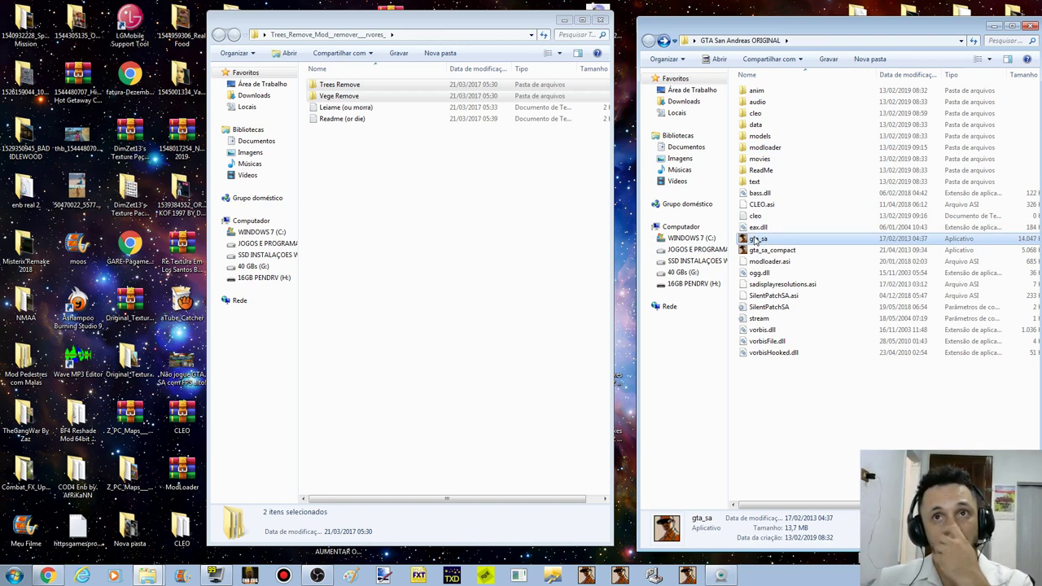
{"action": "double_click", "coordinate": [755, 238]}
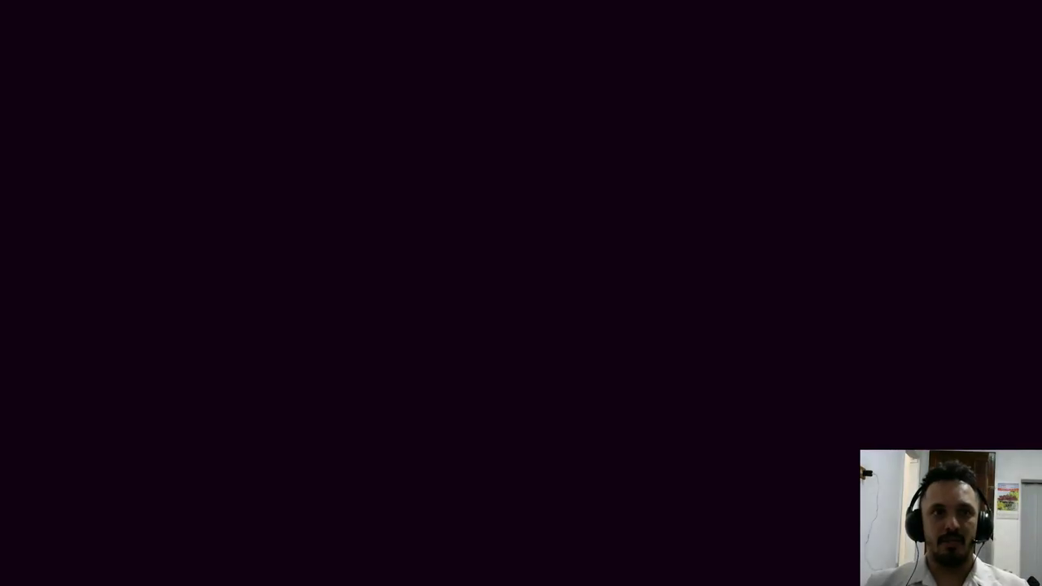
{"action": "key", "text": "Return"}
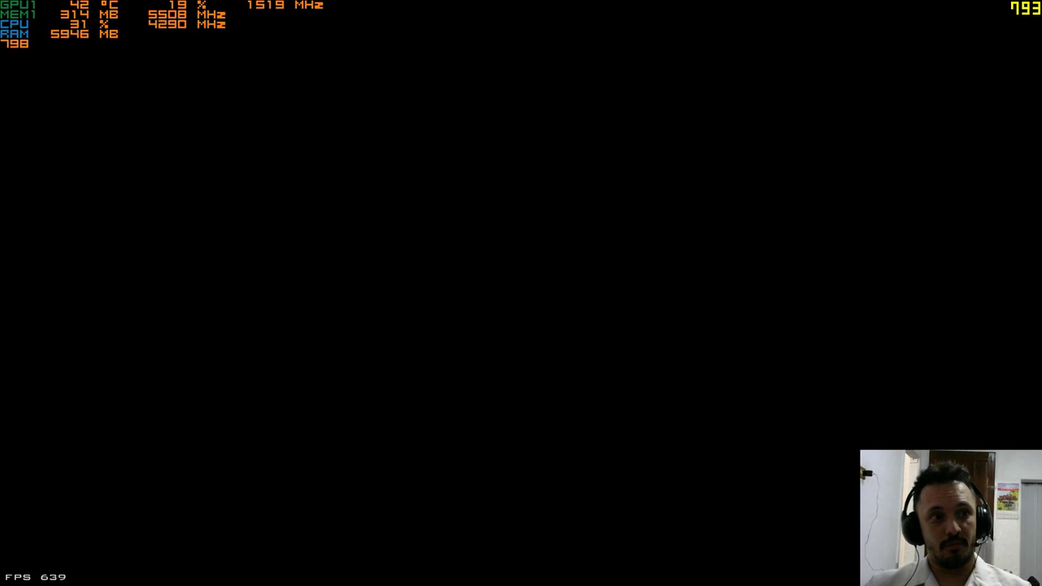
{"action": "key", "text": "Return"}
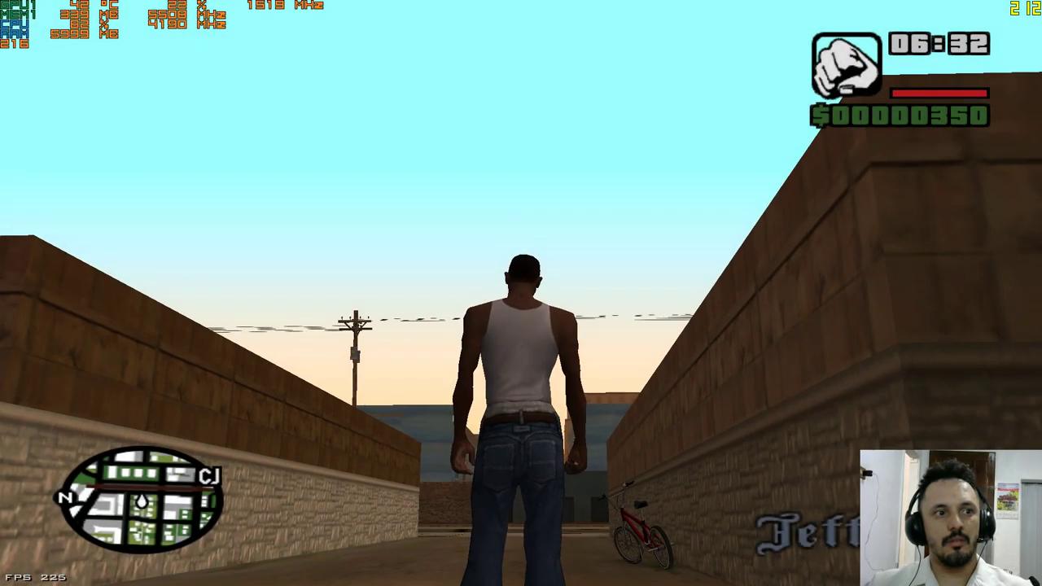
{"action": "key", "text": "d"}
{"action": "key", "text": "a"}
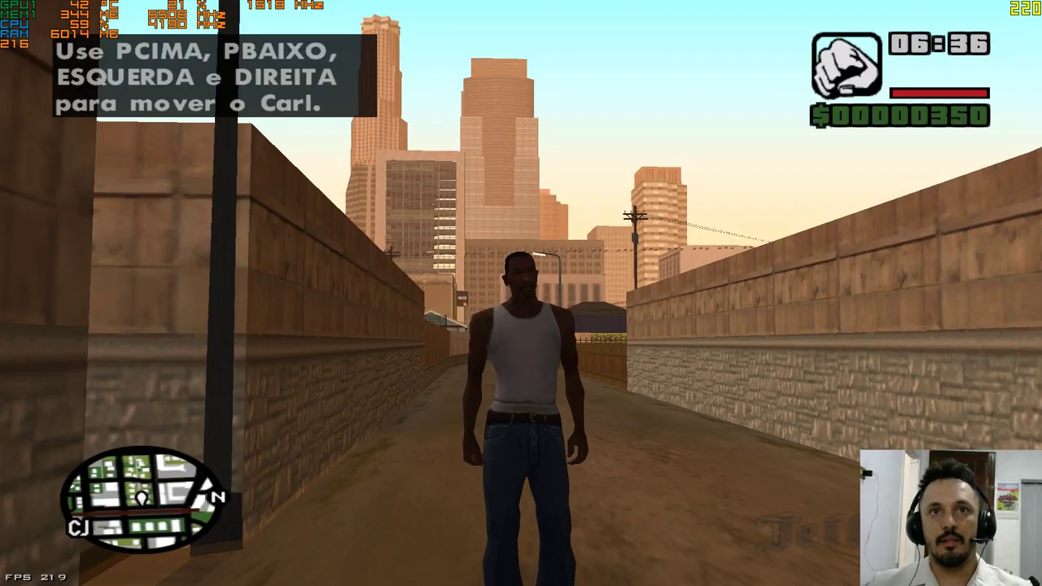
Step: Load the saved game TRUQUES NO DESERTO dated 28 JAN 2018 14:39:22
{"action": "key", "text": "Escape"}
{"action": "key", "text": "Down"}
{"action": "key", "text": "Return"}
{"action": "key", "text": "Down"}
{"action": "key", "text": "Return"}
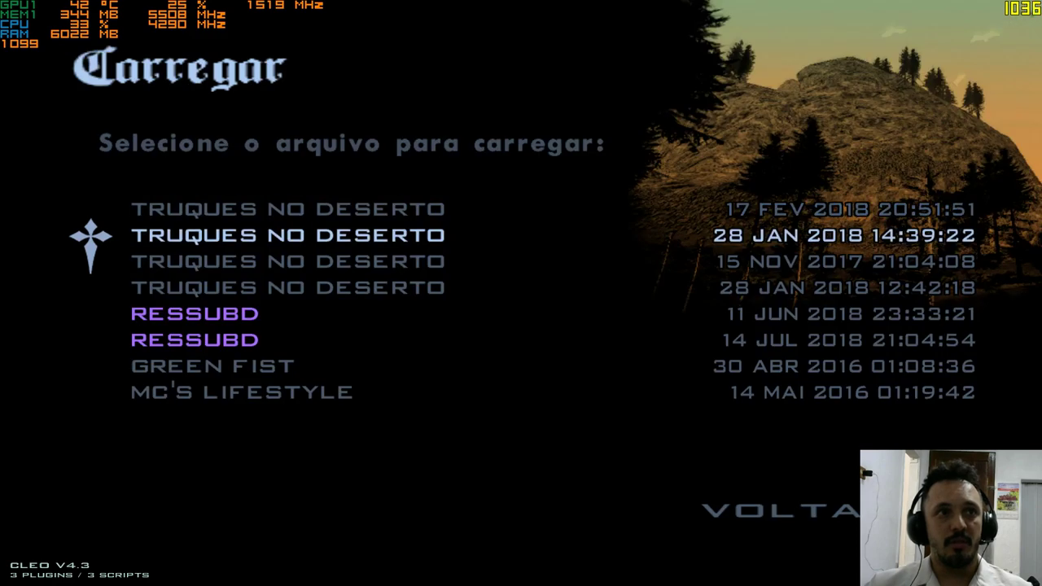
{"action": "key", "text": "Return"}
{"action": "key", "text": "Down"}
{"action": "key", "text": "Return"}
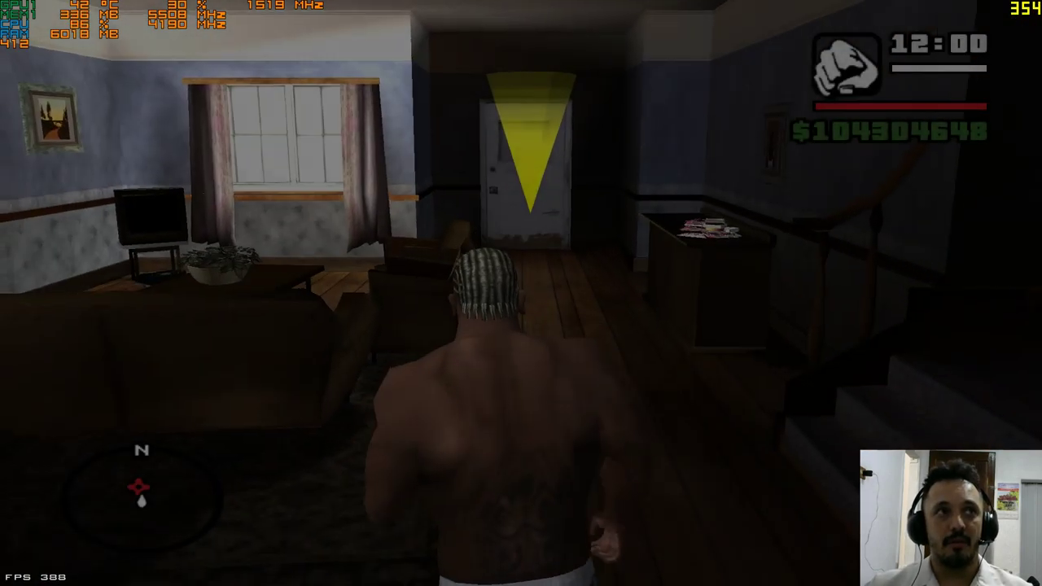
Step: Leave the house through the front door and run into the cul-de-sac to check the frame rate outdoors
{"action": "key", "text": "w"}
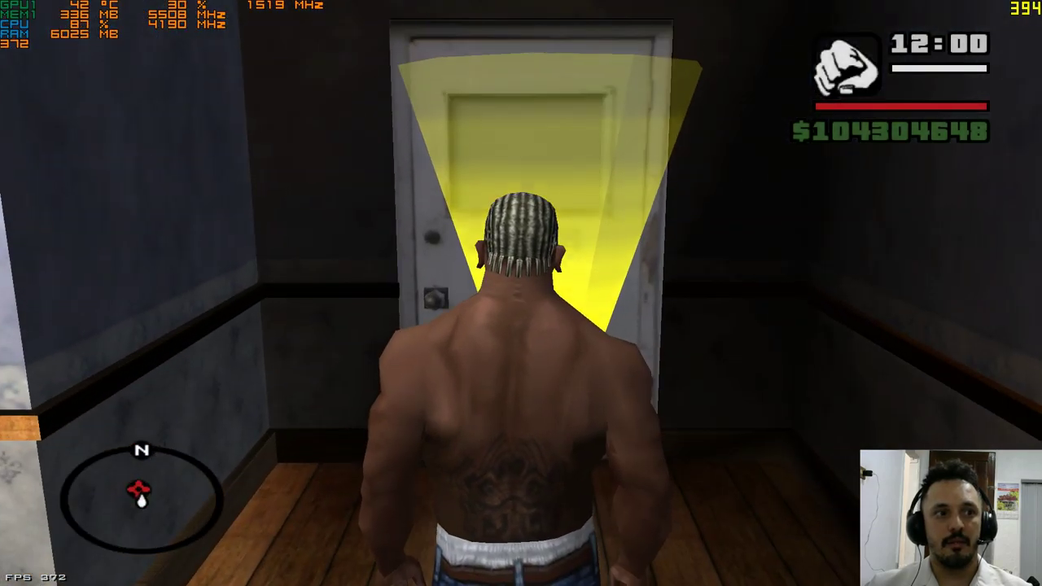
{"action": "key", "text": "d"}
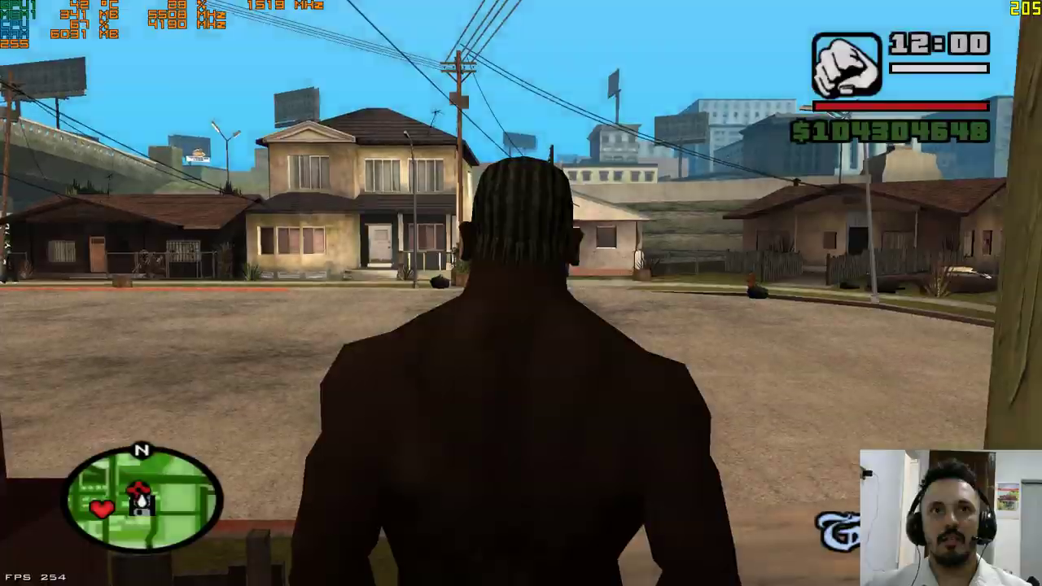
{"action": "key", "text": "w"}
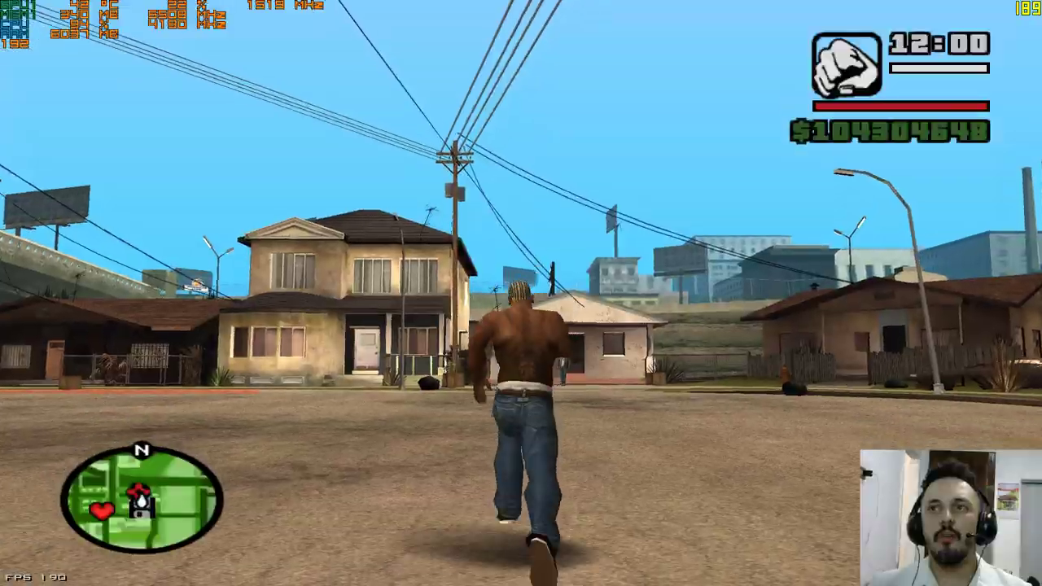
{"action": "key", "text": "a"}
{"action": "key", "text": "s"}
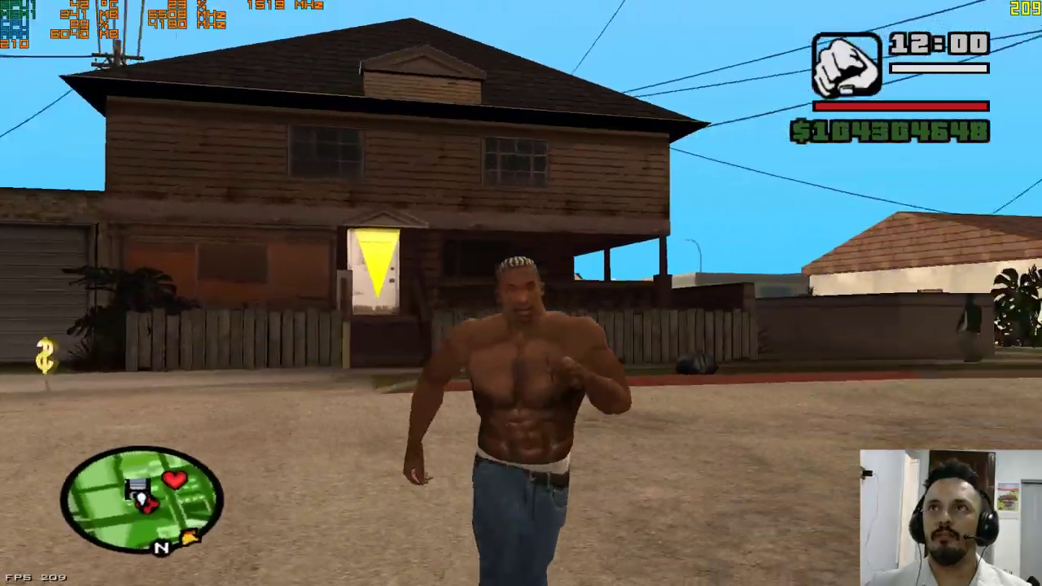
{"action": "key", "text": "w"}
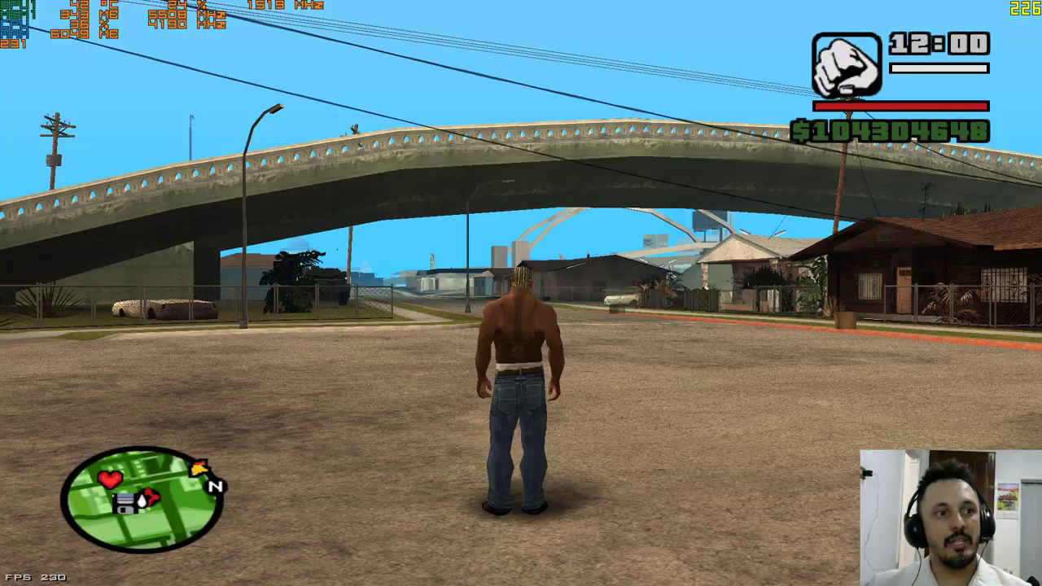
Step: Turn around in the middle of the cul-de-sac and compare the frame rate facing the different houses
{"action": "key", "text": "w"}
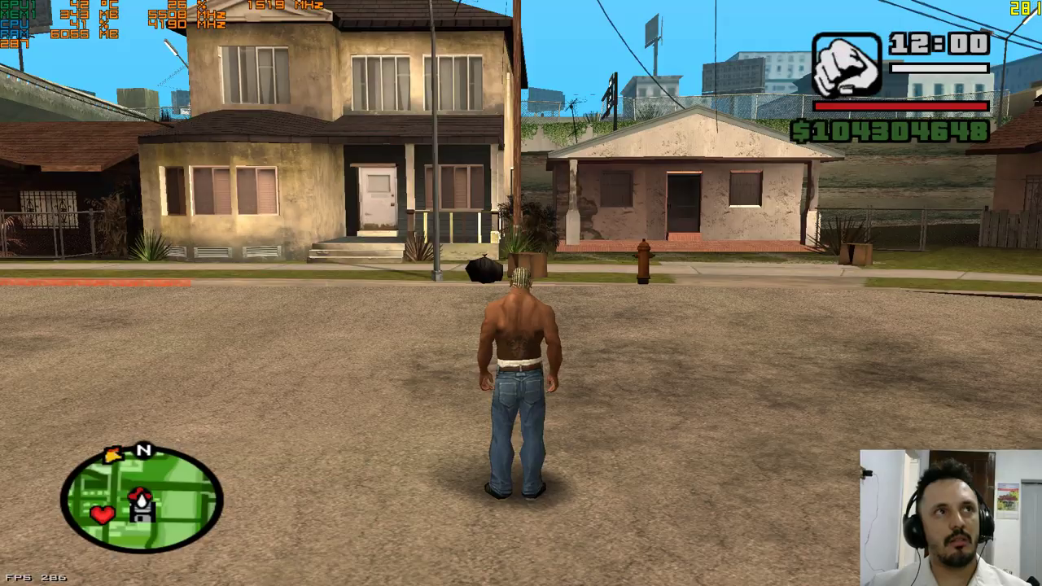
{"action": "key", "text": "d"}
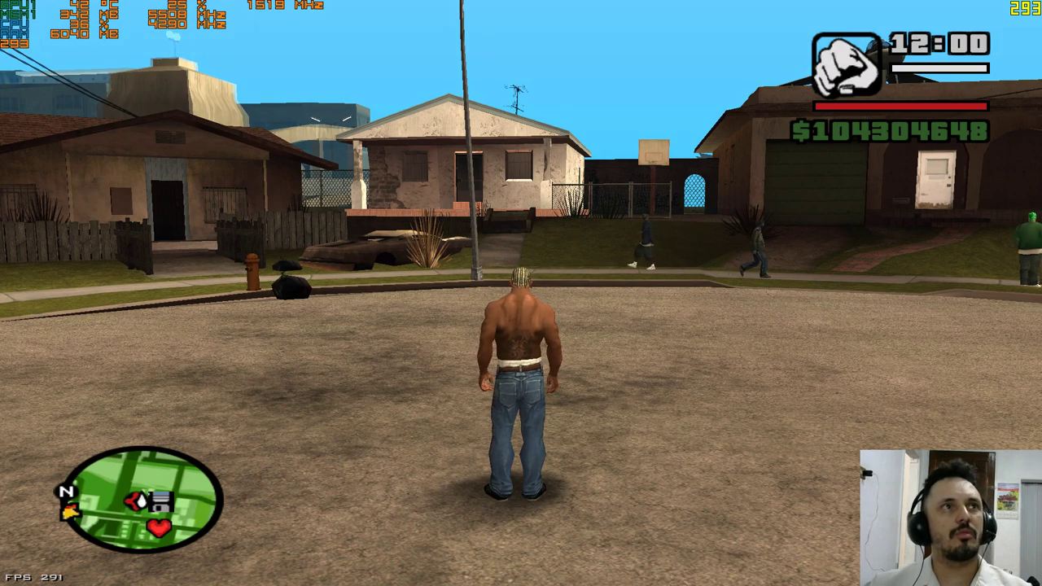
{"action": "key", "text": "d"}
{"action": "key", "text": "w"}
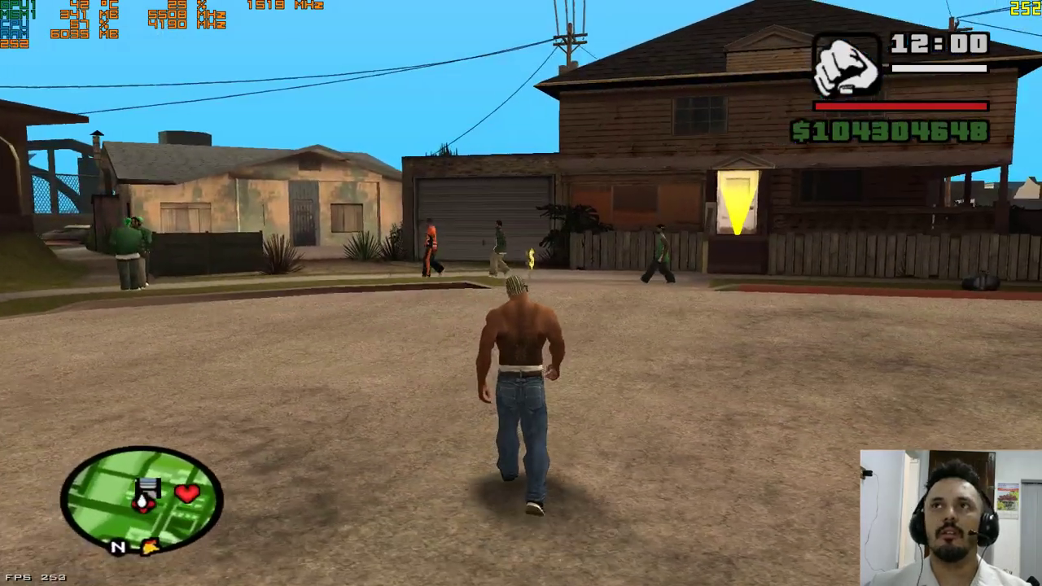
{"action": "key", "text": "d"}
{"action": "key", "text": "a"}
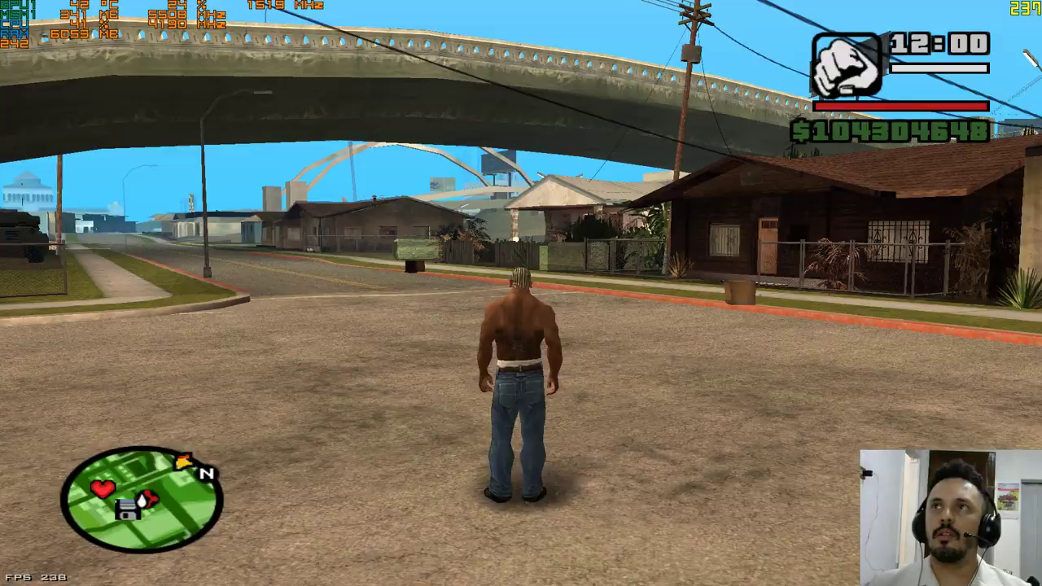
Step: Run up the street to the tank under the bridge, watching the frame rate, and turn back towards the cul-de-sac
{"action": "key", "text": "w"}
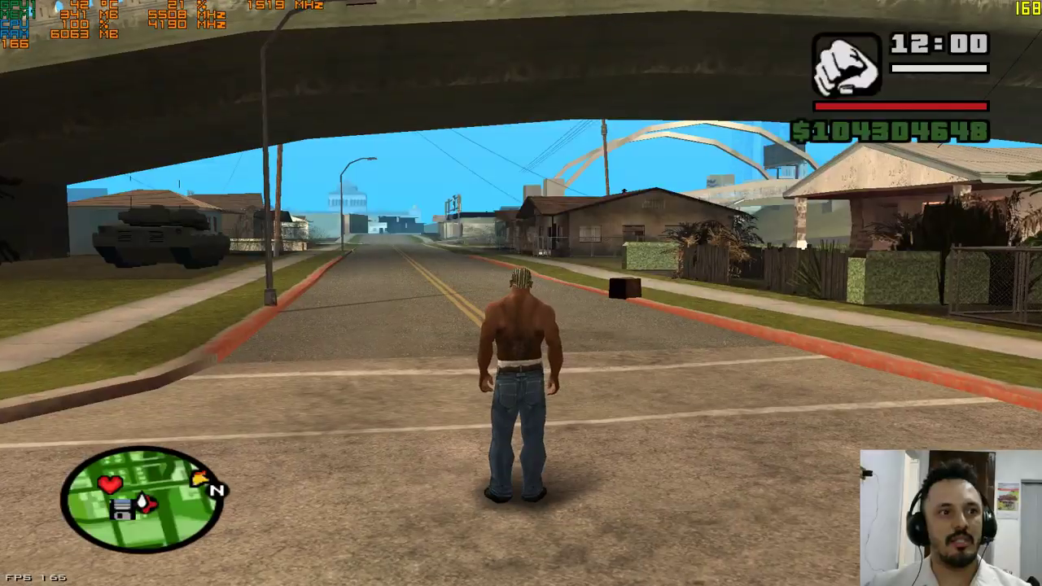
{"action": "key", "text": "w"}
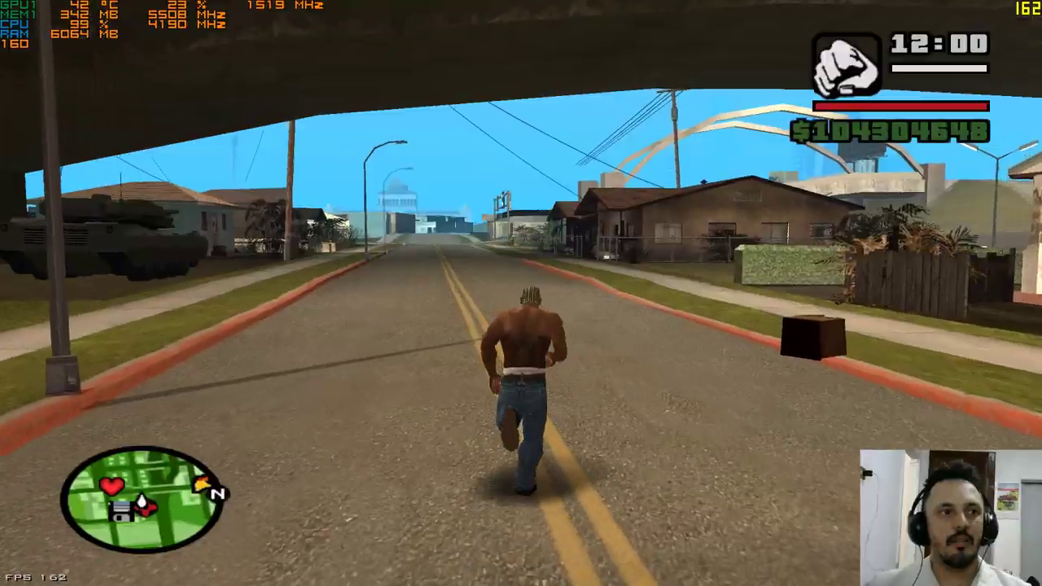
{"action": "key", "text": "a"}
{"action": "key", "text": "a"}
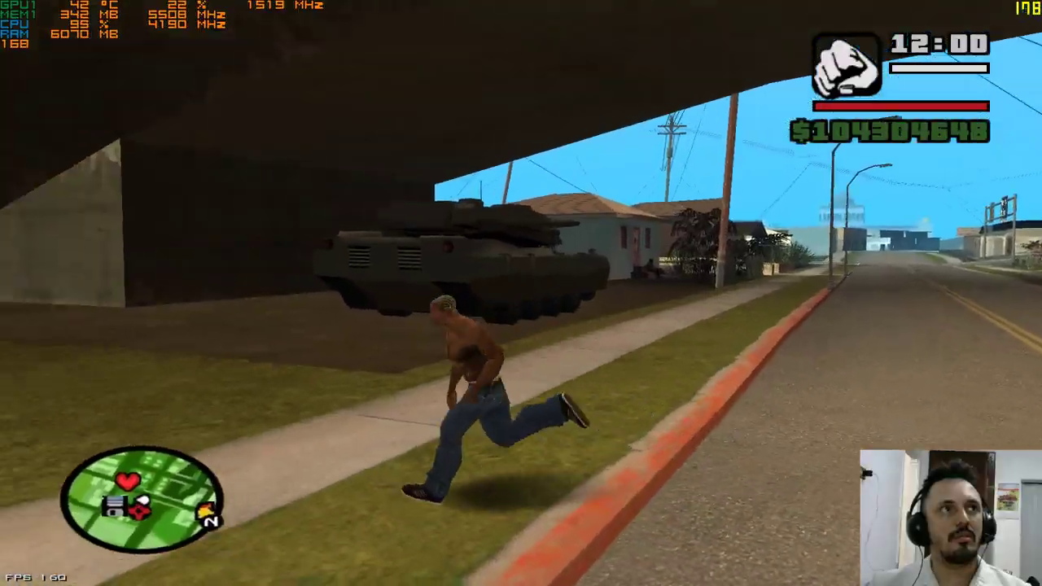
{"action": "key", "text": "w"}
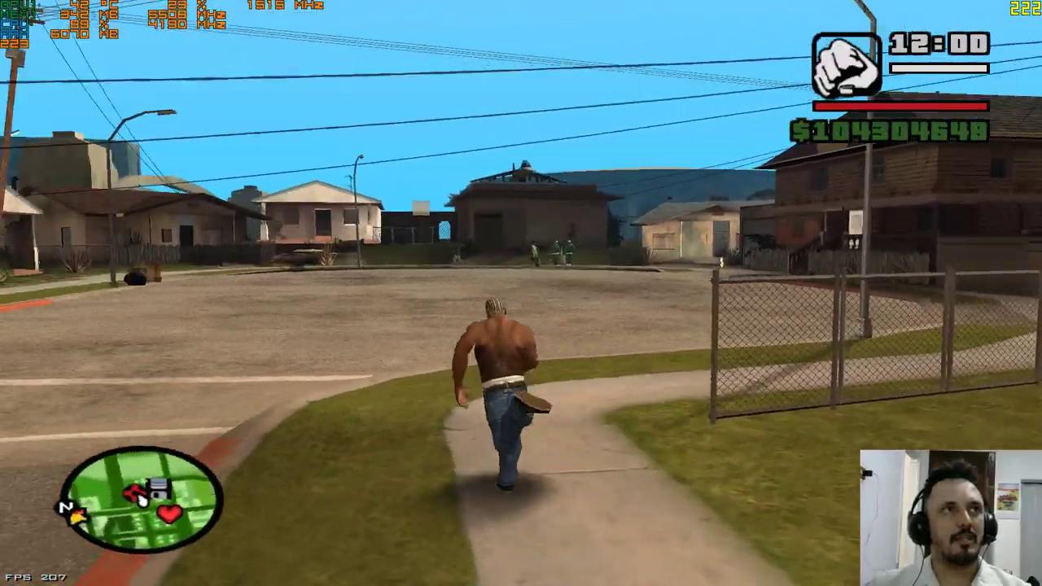
Step: Run back across the cul-de-sac and watch the frame rate while facing the surrounding houses
{"action": "key", "text": "d"}
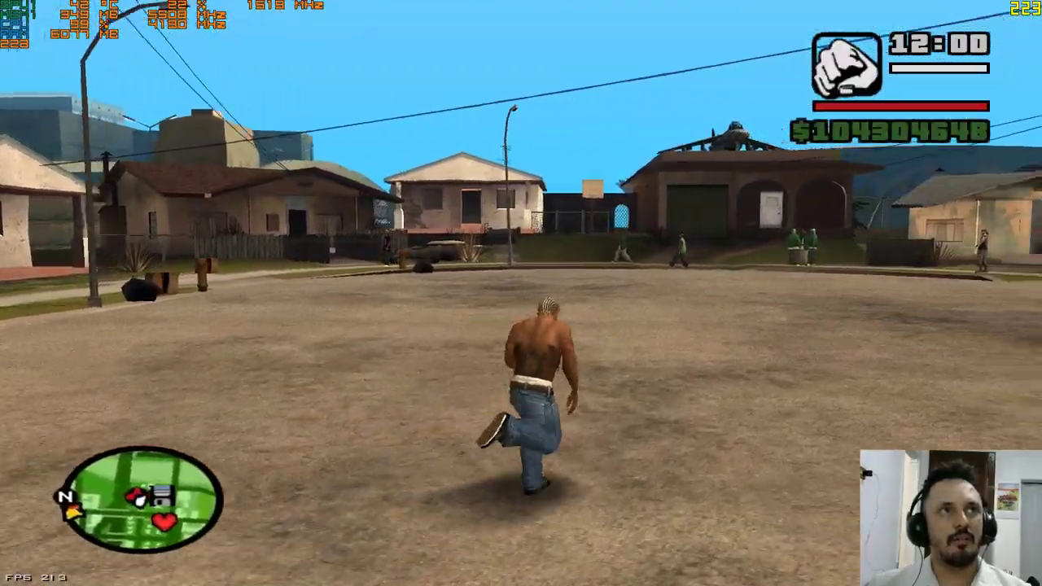
{"action": "key", "text": "d"}
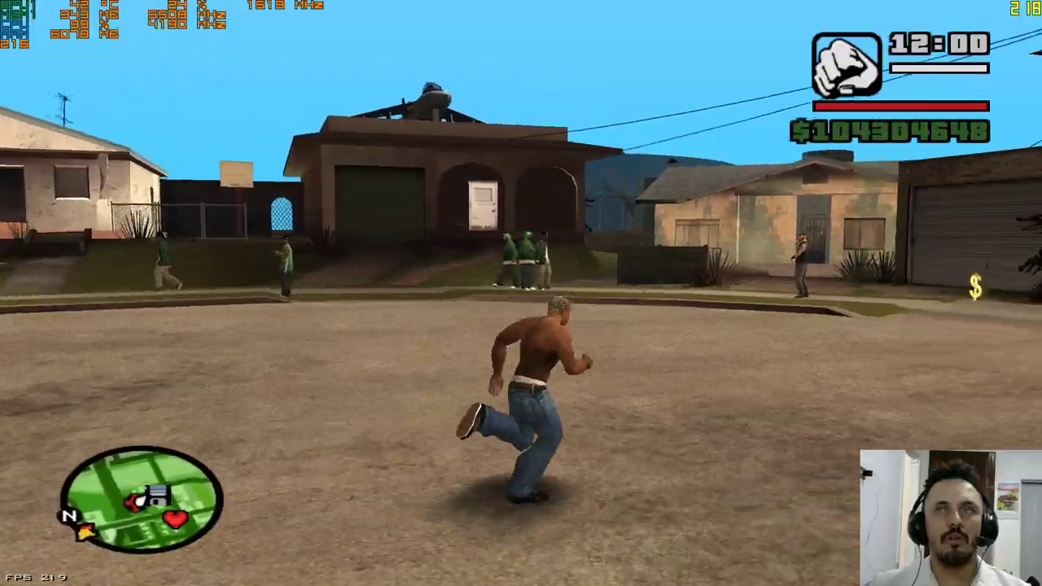
{"action": "key", "text": "a"}
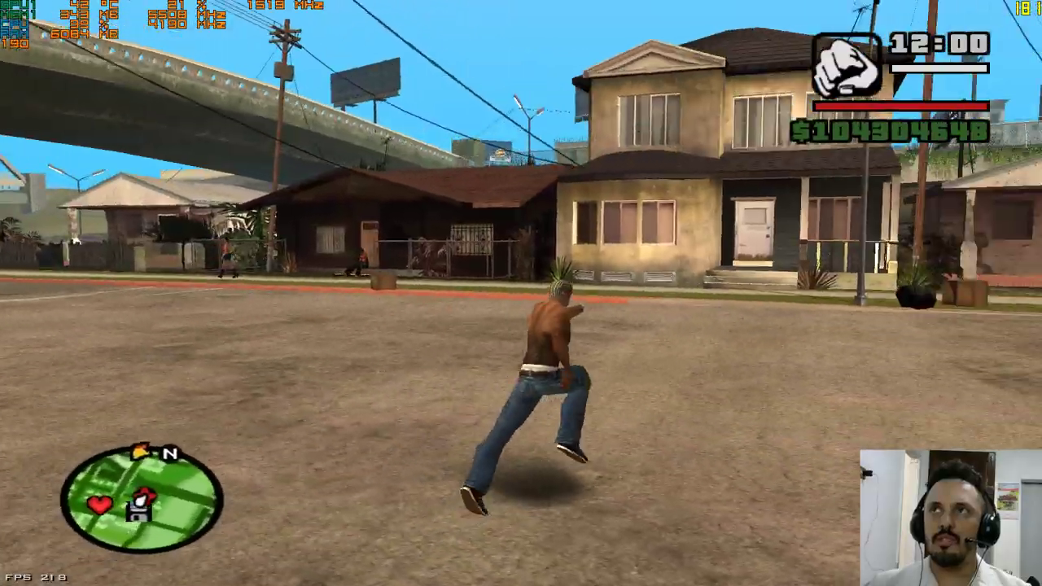
{"action": "key", "text": "a"}
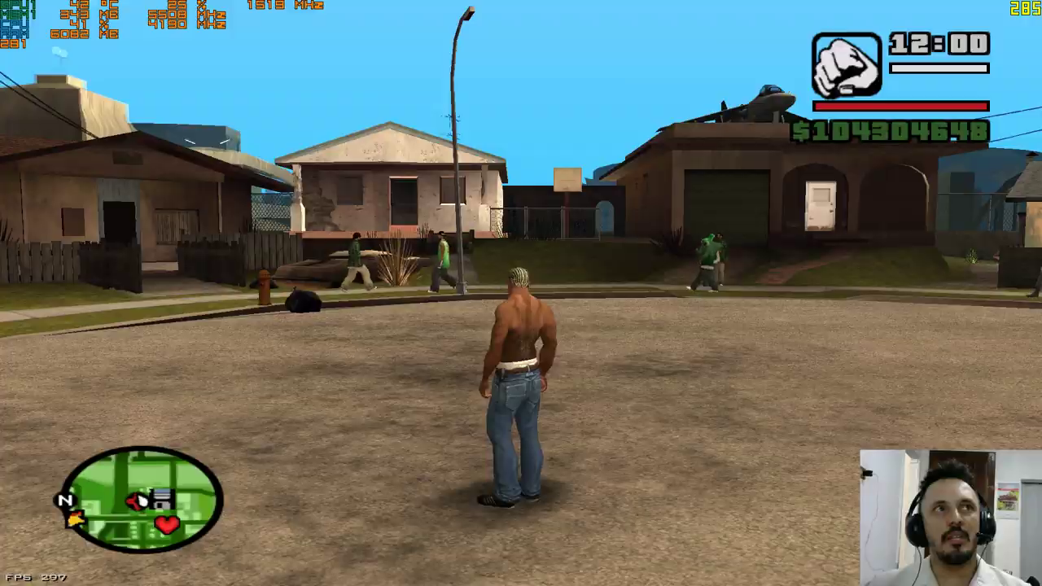
Step: Run past the brown wooden house and under the bridge along the main street to check the frame rate
{"action": "key", "text": "w"}
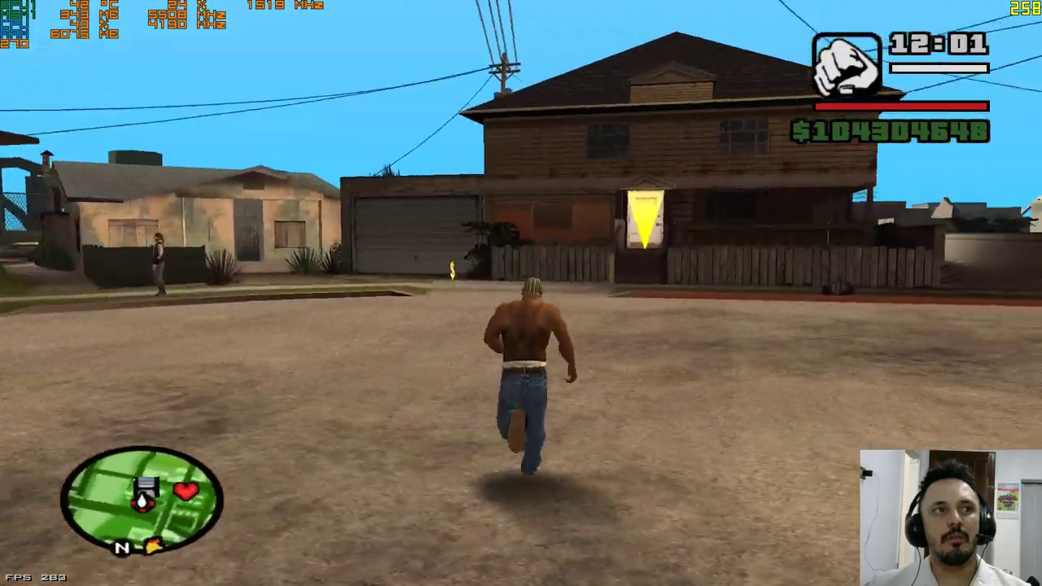
{"action": "key", "text": "d"}
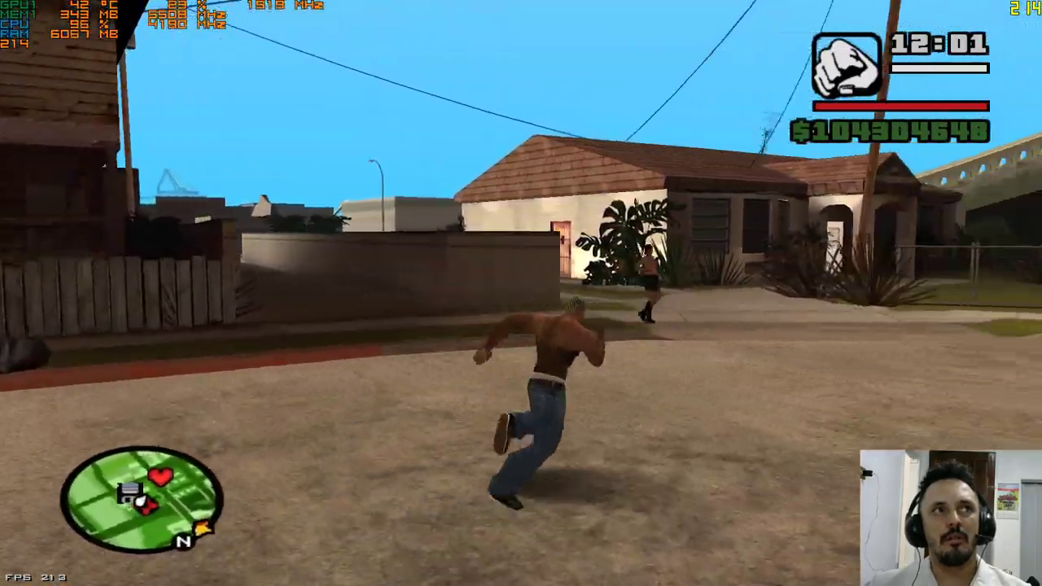
{"action": "key", "text": "w"}
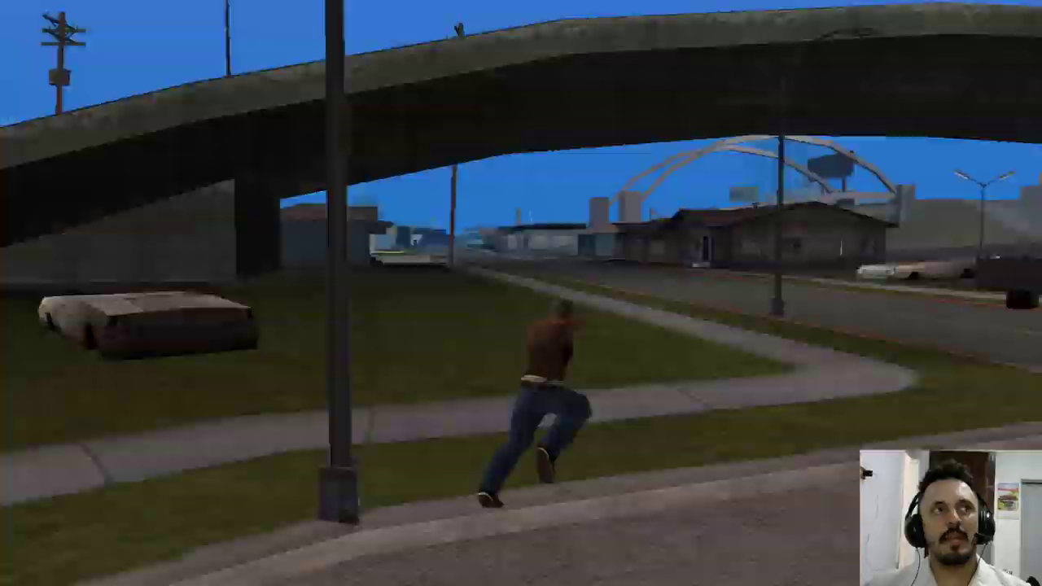
{"action": "key", "text": "a"}
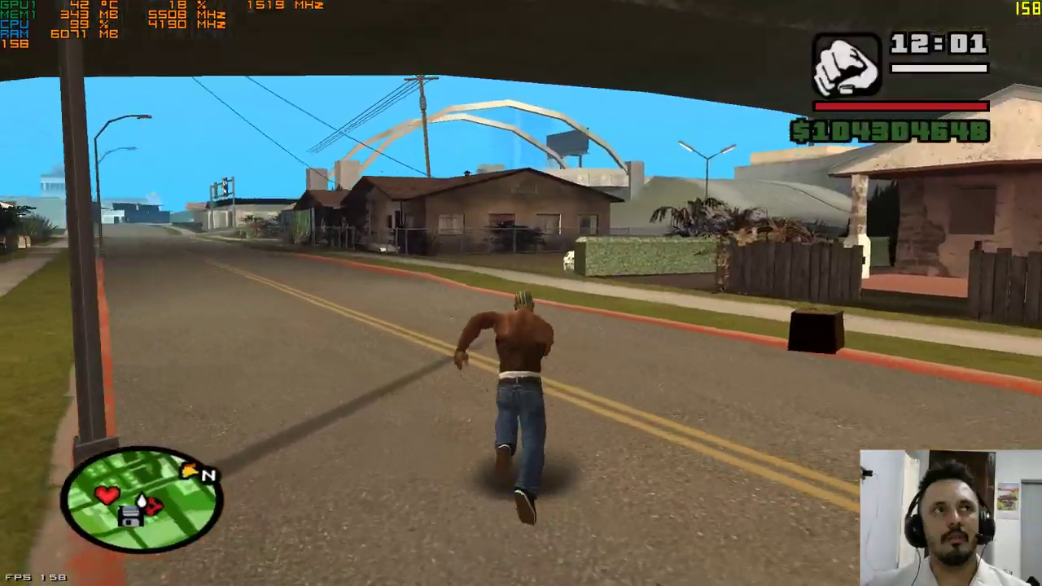
{"action": "key", "text": "a"}
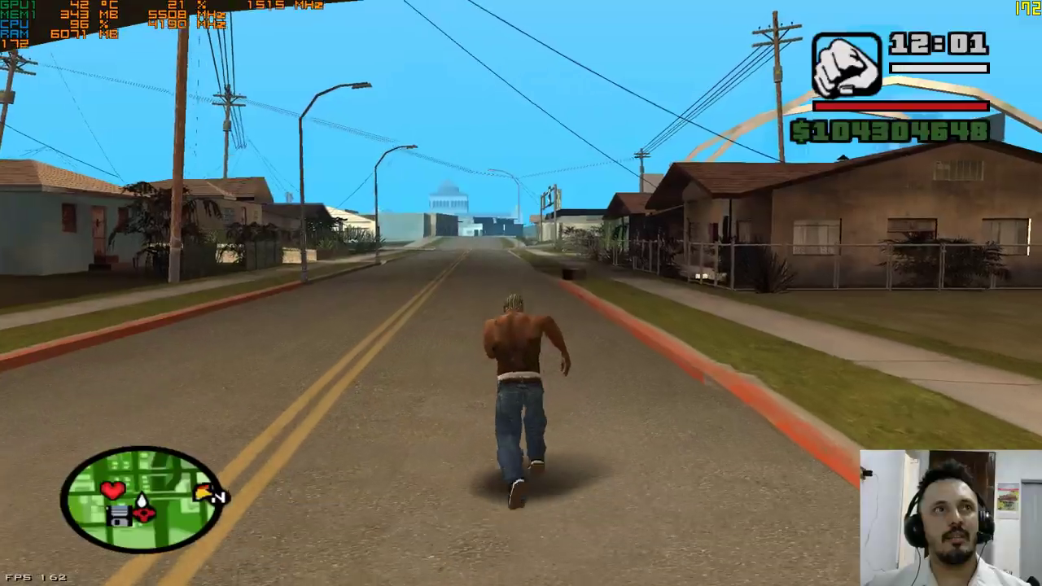
Step: Run along the main street to the traffic-light intersection while watching the frame rate, and quit the game
{"action": "key", "text": "w"}
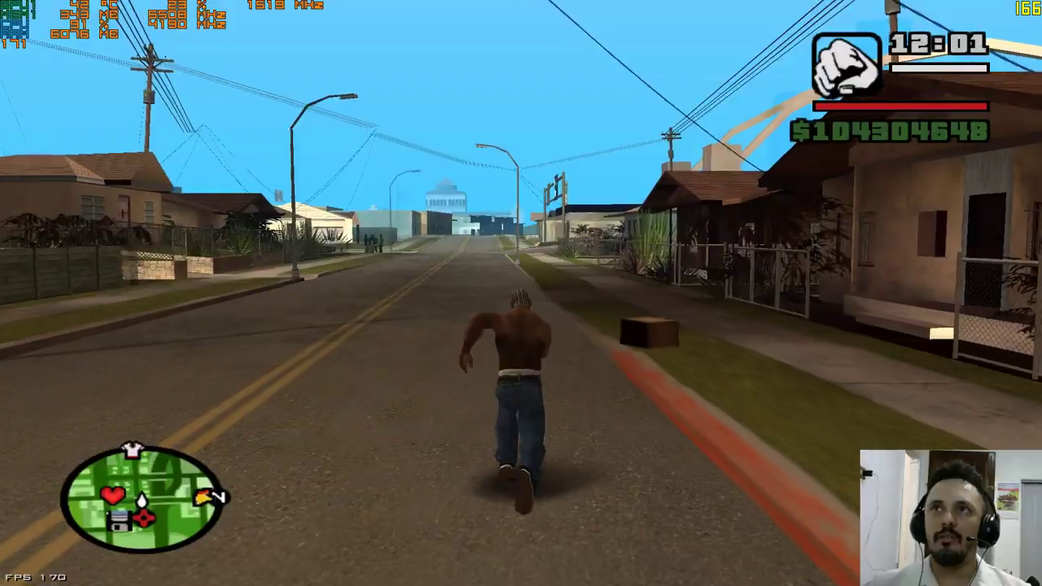
{"action": "key", "text": "w"}
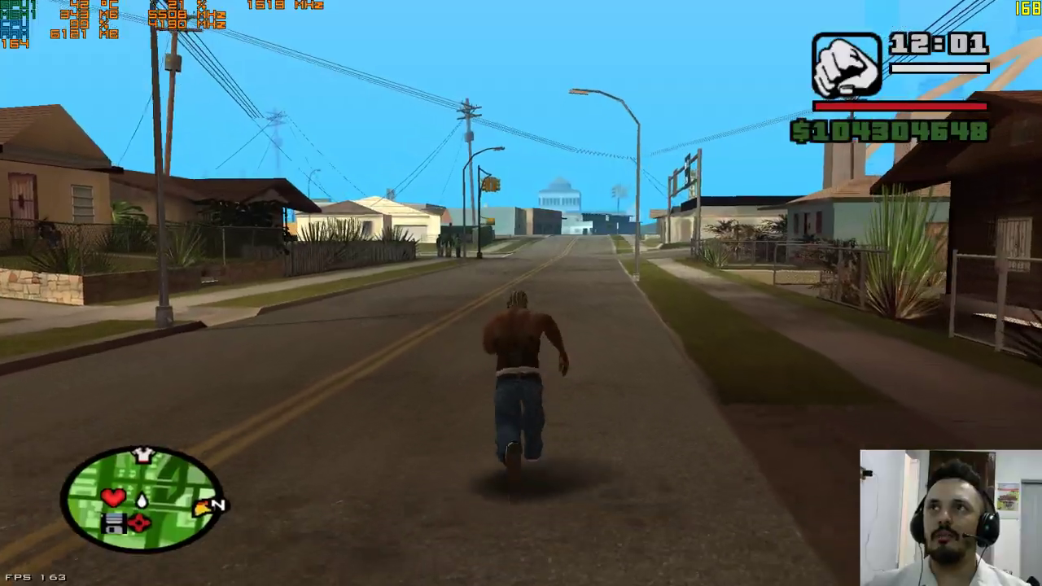
{"action": "key", "text": "w"}
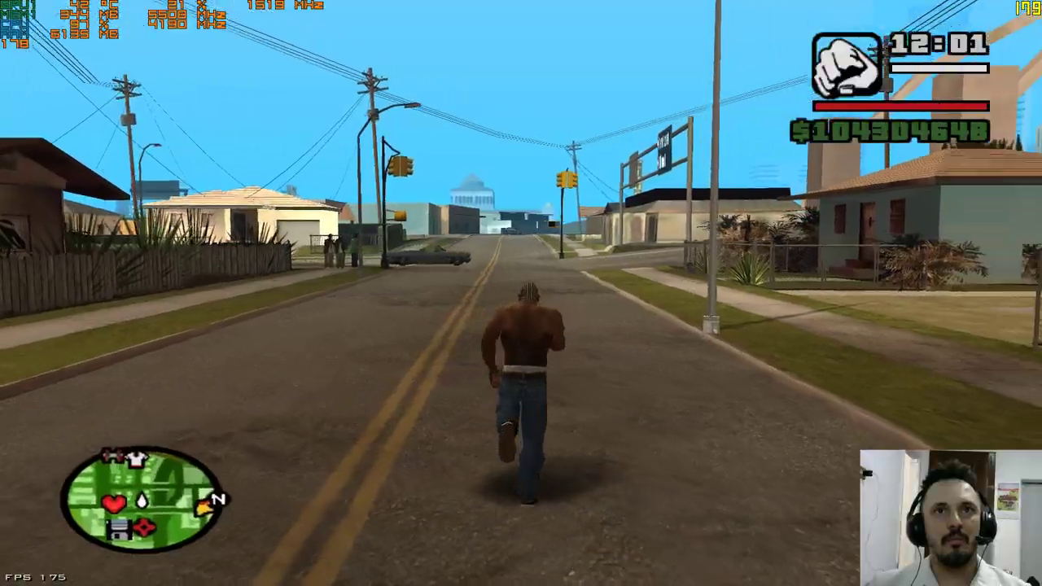
{"action": "key", "text": "w"}
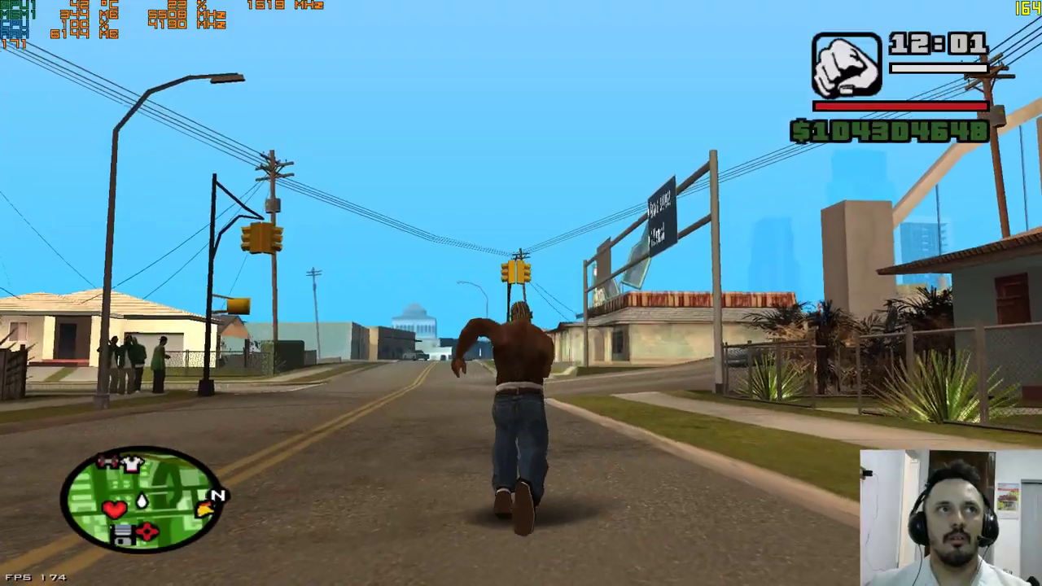
{"action": "key", "text": "Escape"}
{"action": "key", "text": "Return"}
{"action": "key", "text": "Return"}
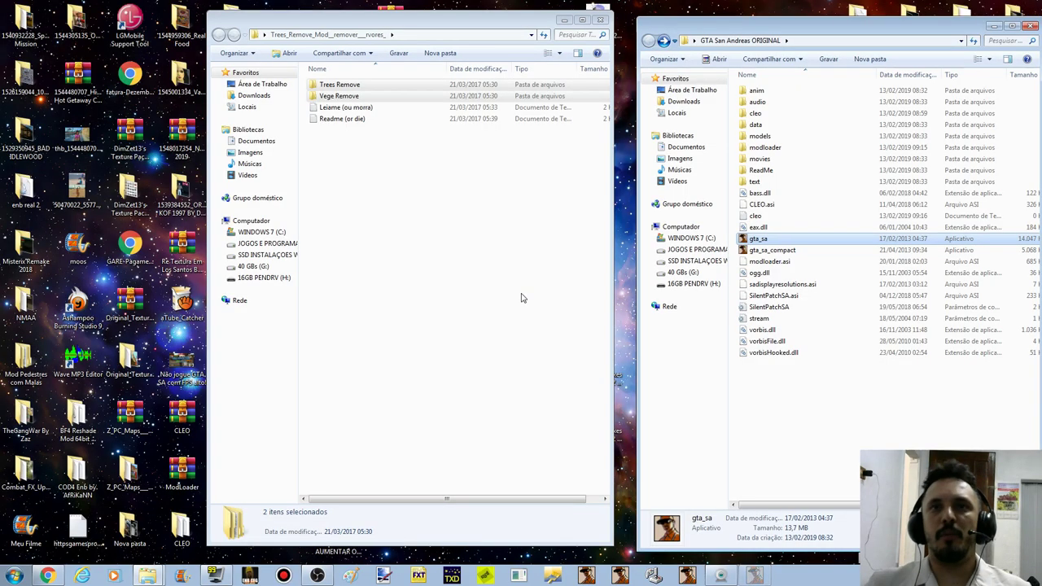
Step: Undo the copying of the Trees Remove and Vege Remove folders and check the game's modloader folder
{"action": "right_click", "coordinate": [513, 301]}
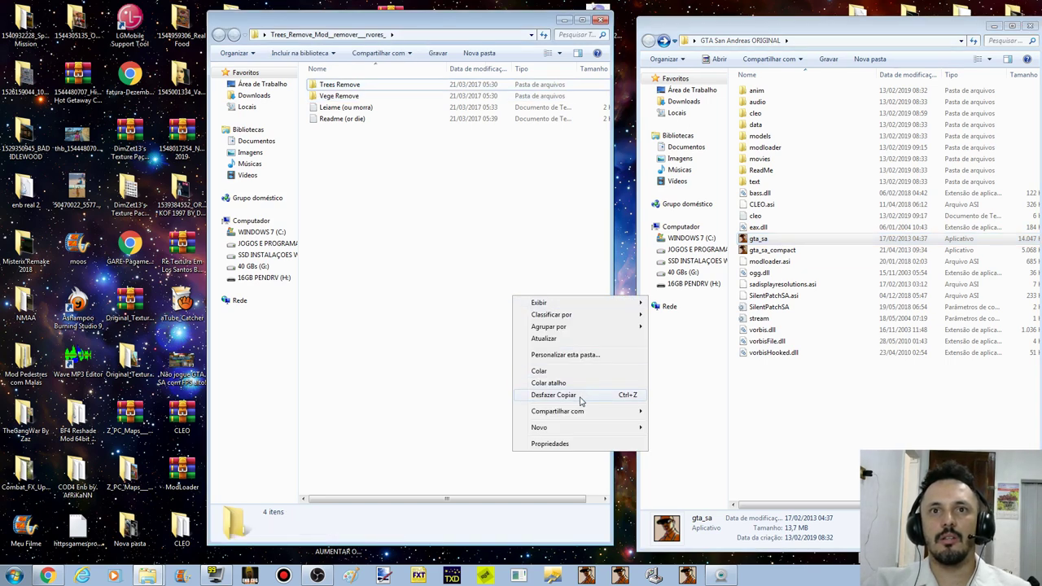
{"action": "left_click", "coordinate": [554, 395]}
{"action": "key", "text": "Return"}
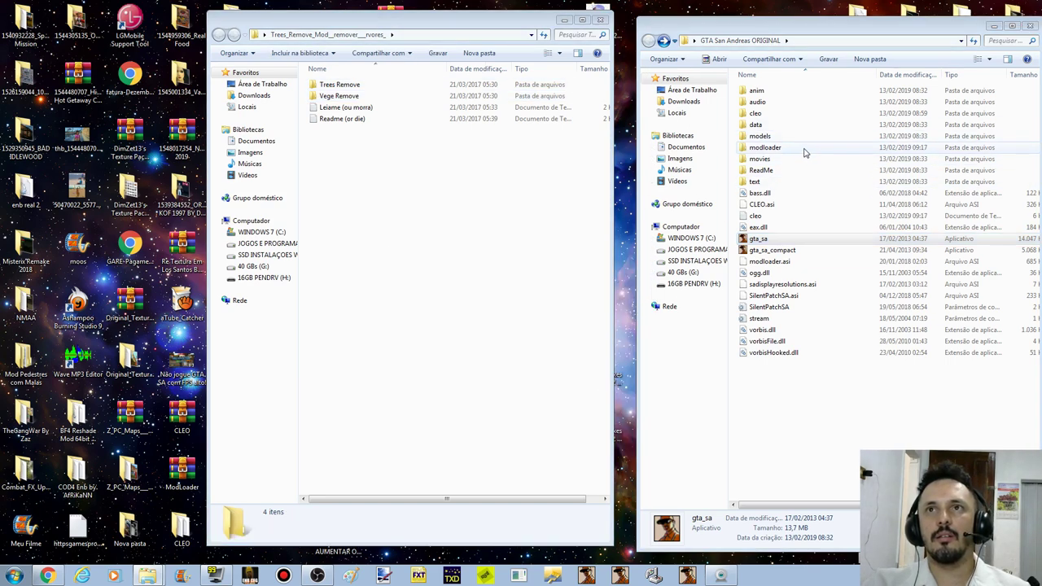
{"action": "double_click", "coordinate": [804, 152]}
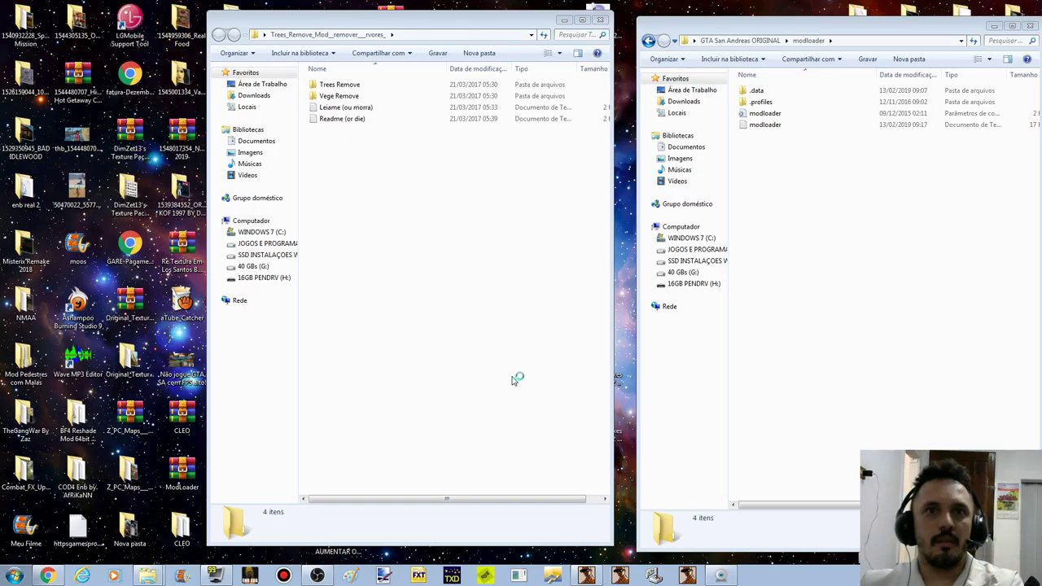
Step: End the running gta_sa.exe process in Task Manager and return to the GTA San Andreas ORIGINAL folder
{"action": "key", "text": "ctrl+shift+Escape"}
{"action": "scroll", "coordinate": [468, 446], "scroll_direction": "down", "scroll_amount": 1}
{"action": "left_click", "coordinate": [468, 446]}
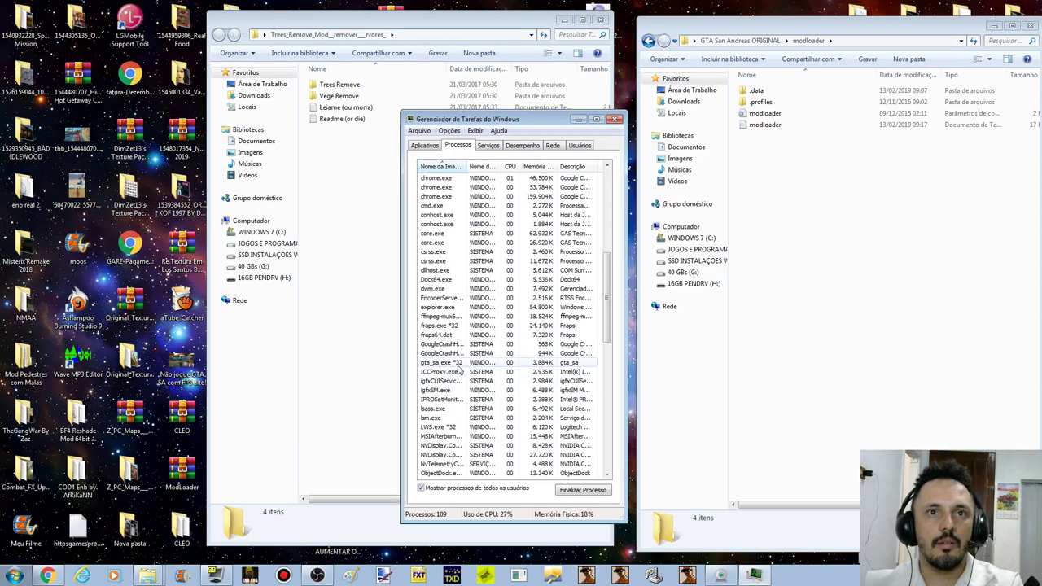
{"action": "key", "text": "Delete"}
{"action": "left_click", "coordinate": [530, 302]}
{"action": "left_click", "coordinate": [649, 41]}
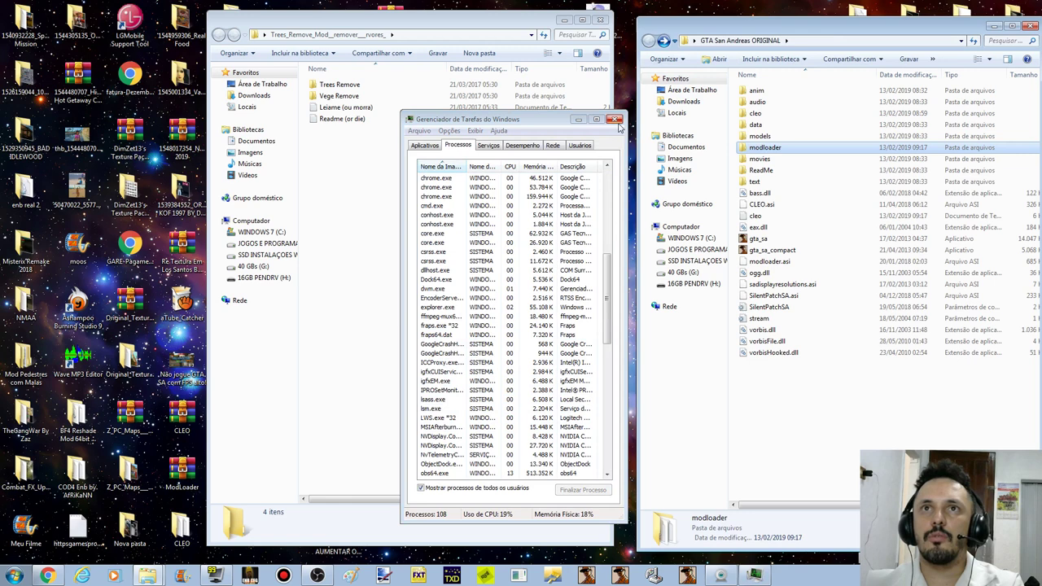
Step: Launch gta_sa and start a new game
{"action": "left_click", "coordinate": [763, 238]}
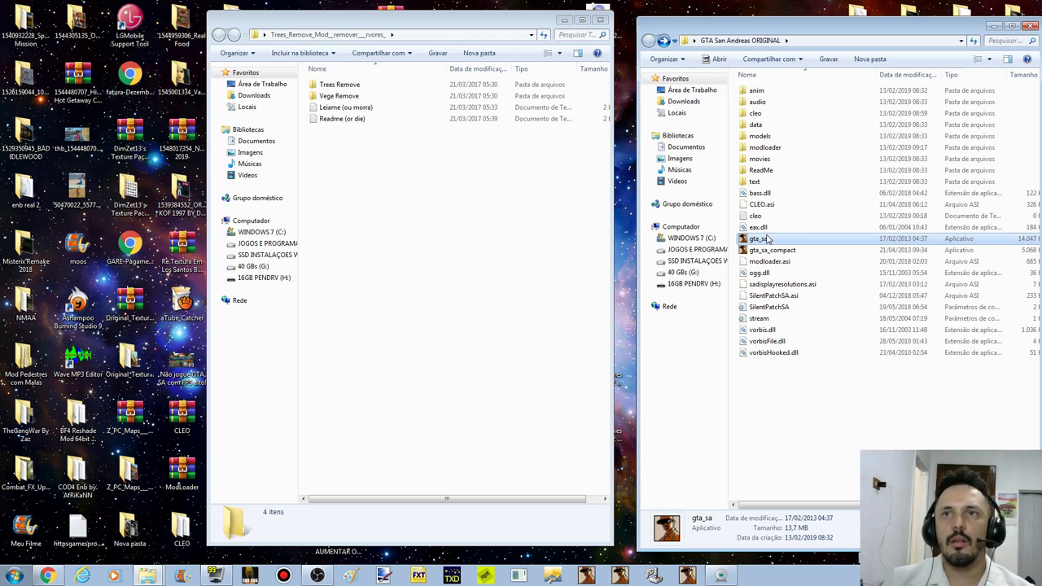
{"action": "double_click", "coordinate": [767, 238]}
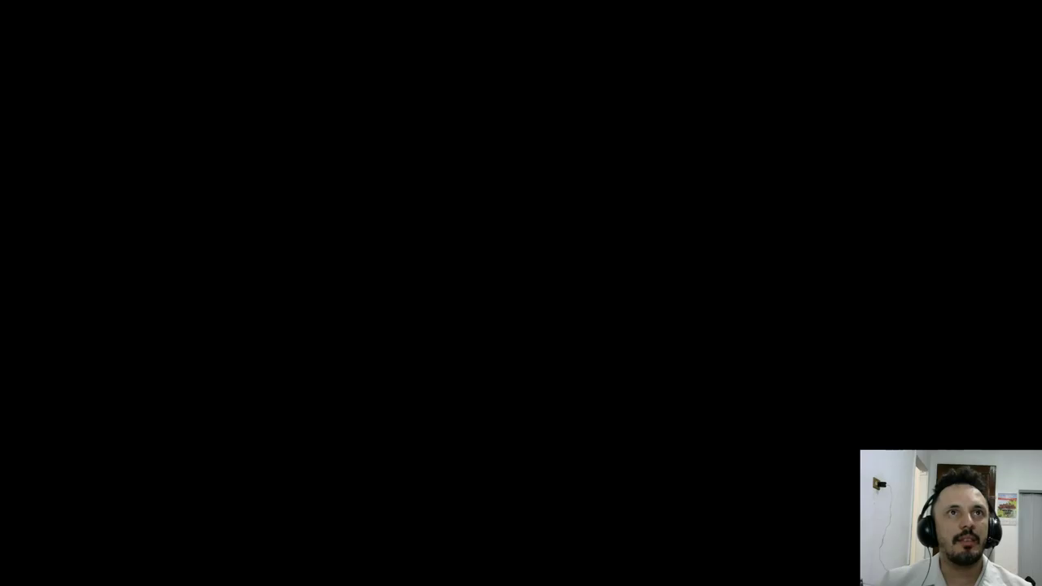
{"action": "key", "text": "Return"}
{"action": "key", "text": "Return"}
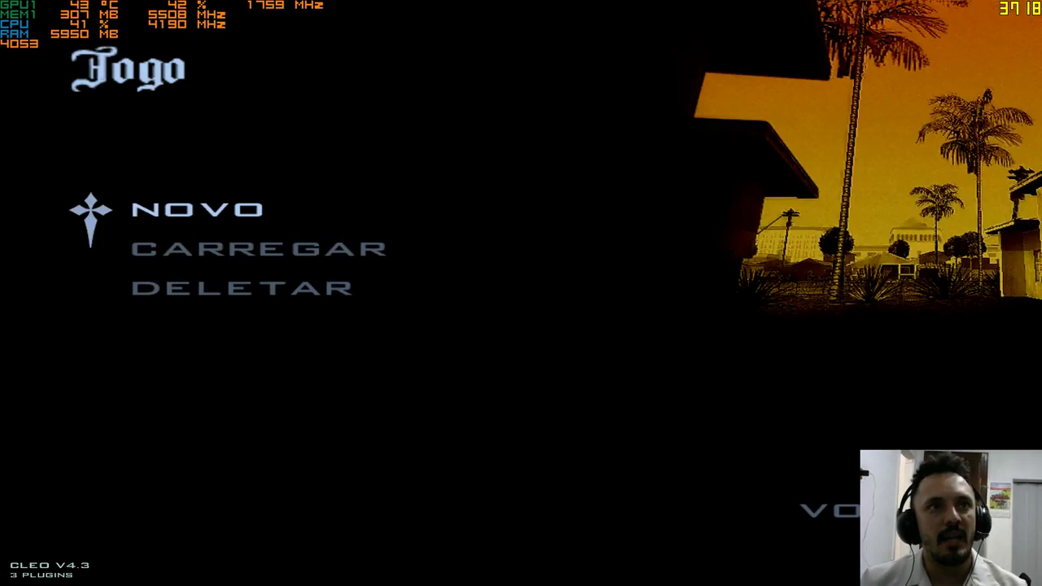
{"action": "key", "text": "Return"}
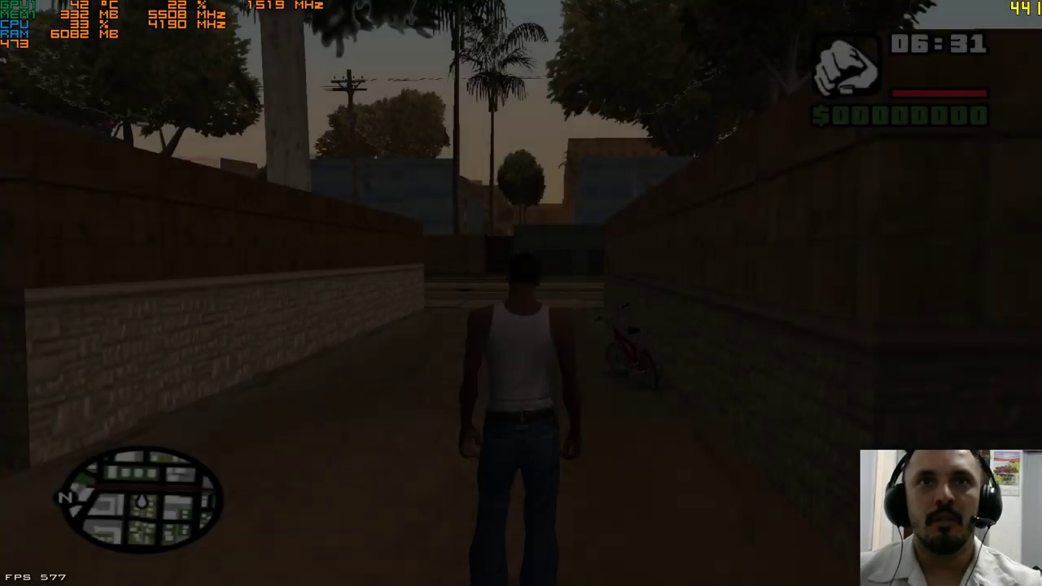
Step: Load the first saved game in the list, Truques no Deserto, dated 17 FEV 2018
{"action": "key", "text": "Escape"}
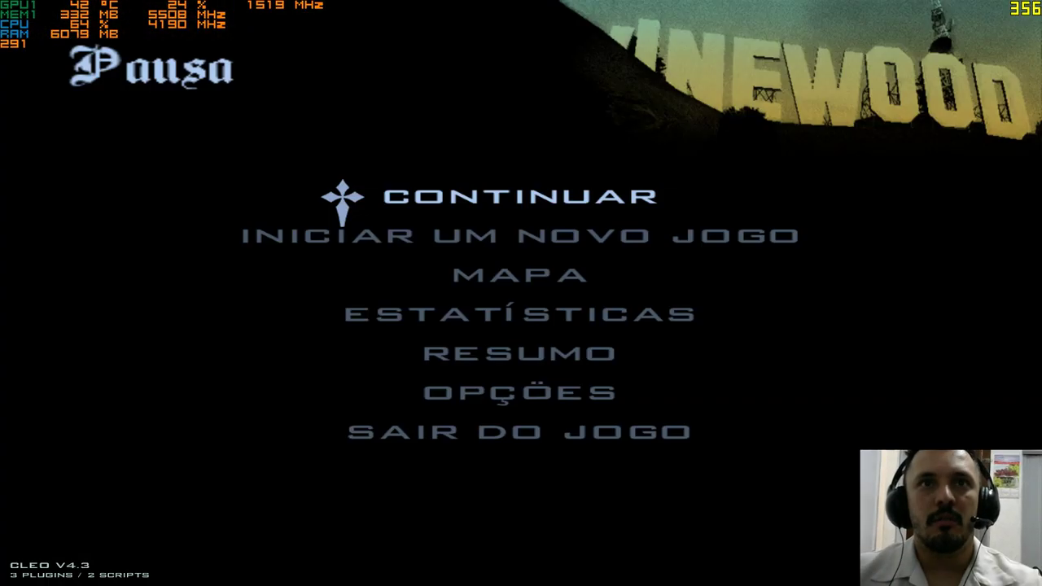
{"action": "key", "text": "Down"}
{"action": "key", "text": "Return"}
{"action": "key", "text": "Down"}
{"action": "key", "text": "Return"}
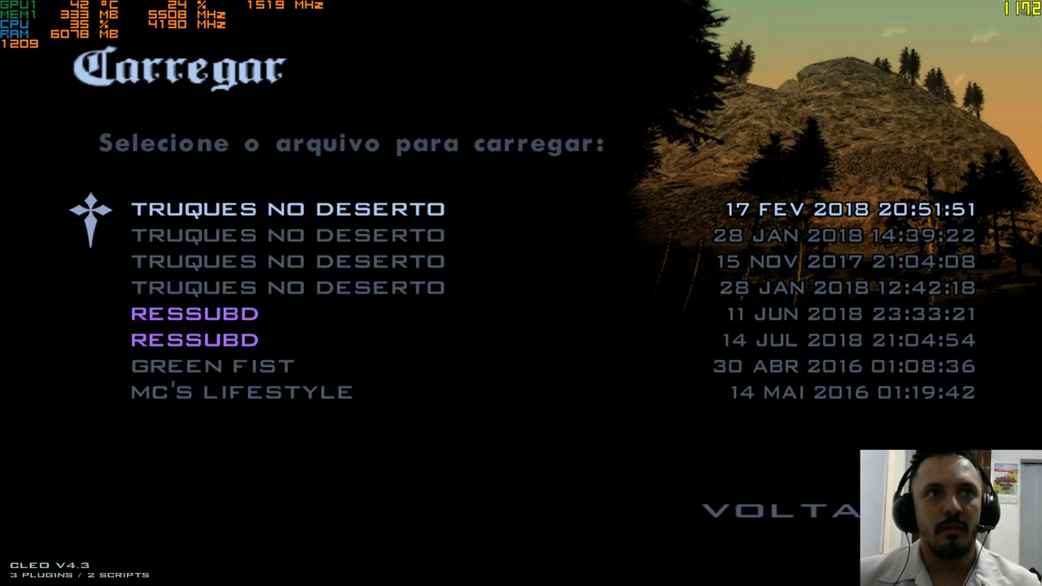
{"action": "key", "text": "Return"}
{"action": "key", "text": "Down"}
{"action": "key", "text": "Return"}
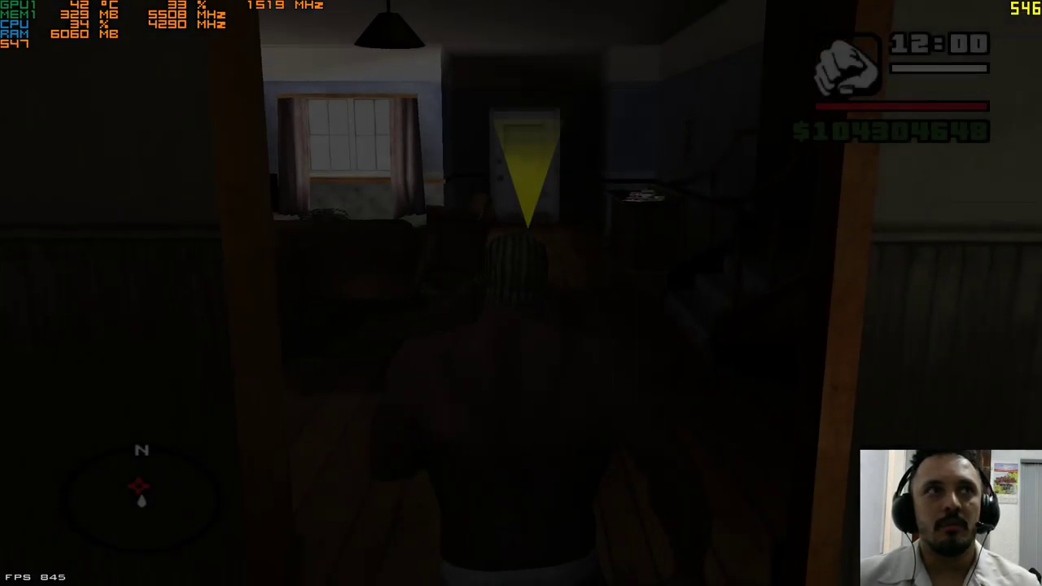
Step: Leave the house, walk into the cul-de-sac and watch the frame rate while turning towards the surrounding houses and bridge
{"action": "key", "text": "w"}
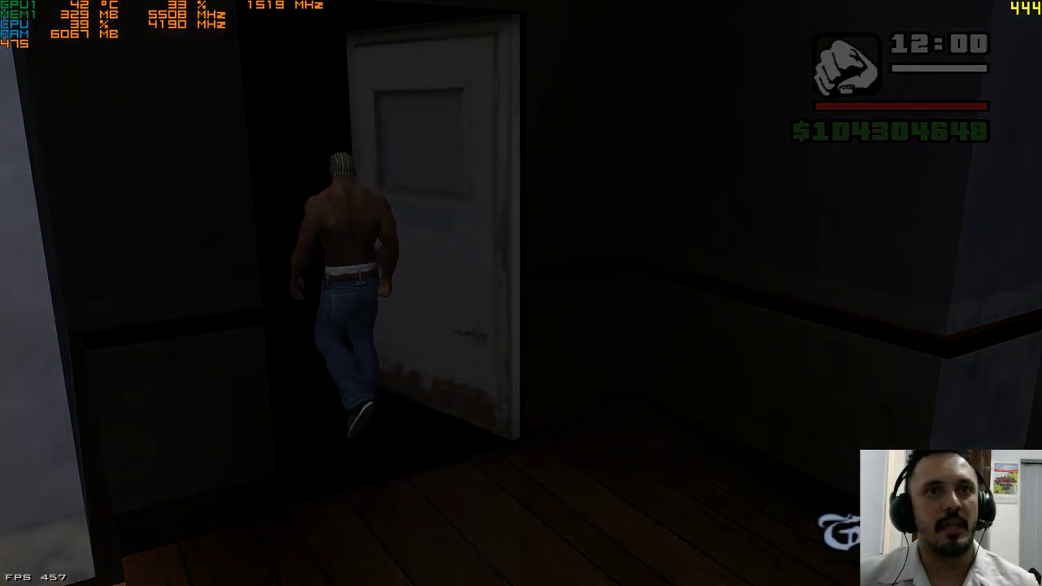
{"action": "key", "text": "w"}
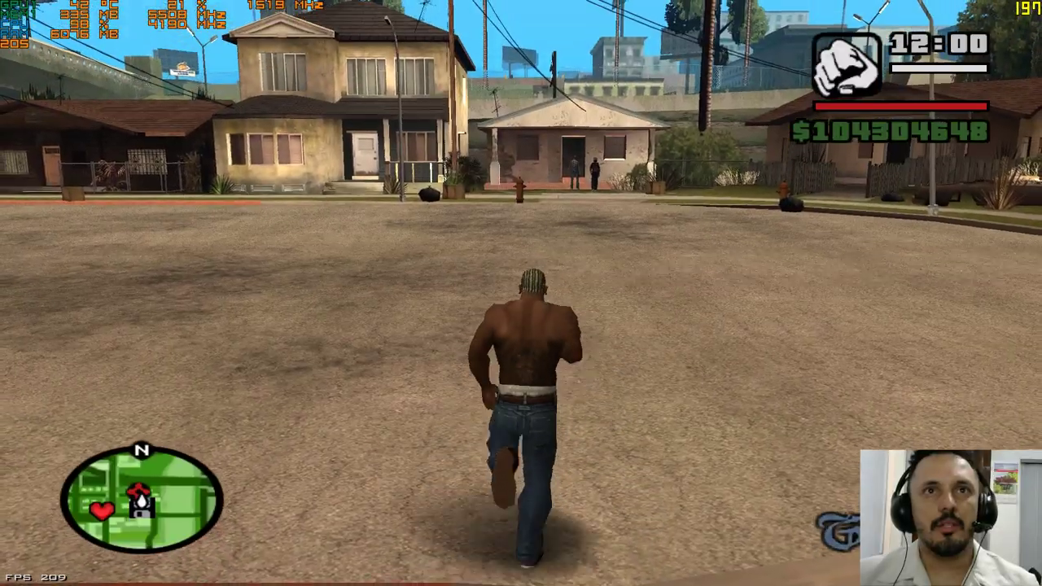
{"action": "key", "text": "w"}
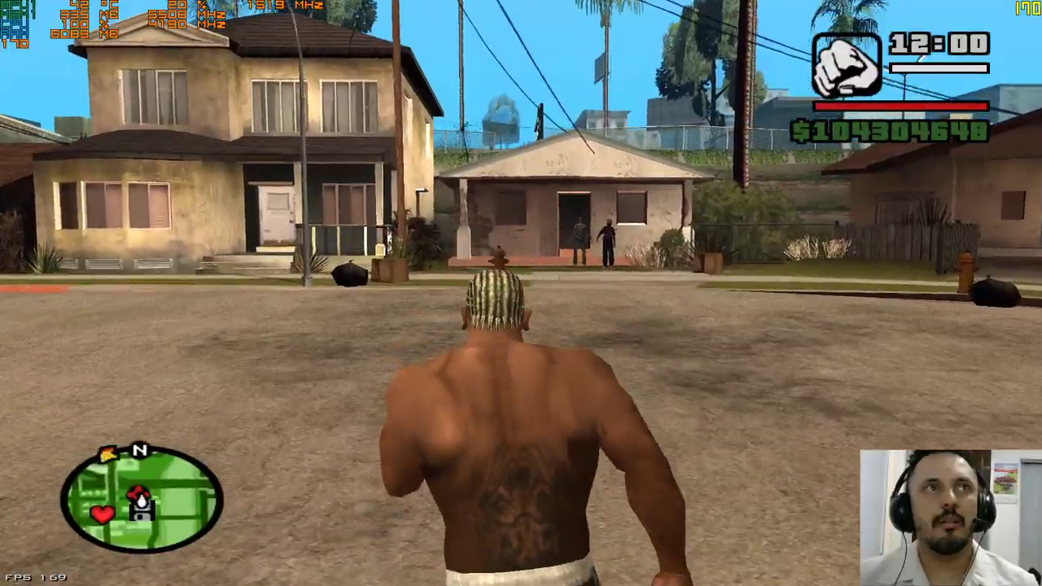
{"action": "key", "text": "a"}
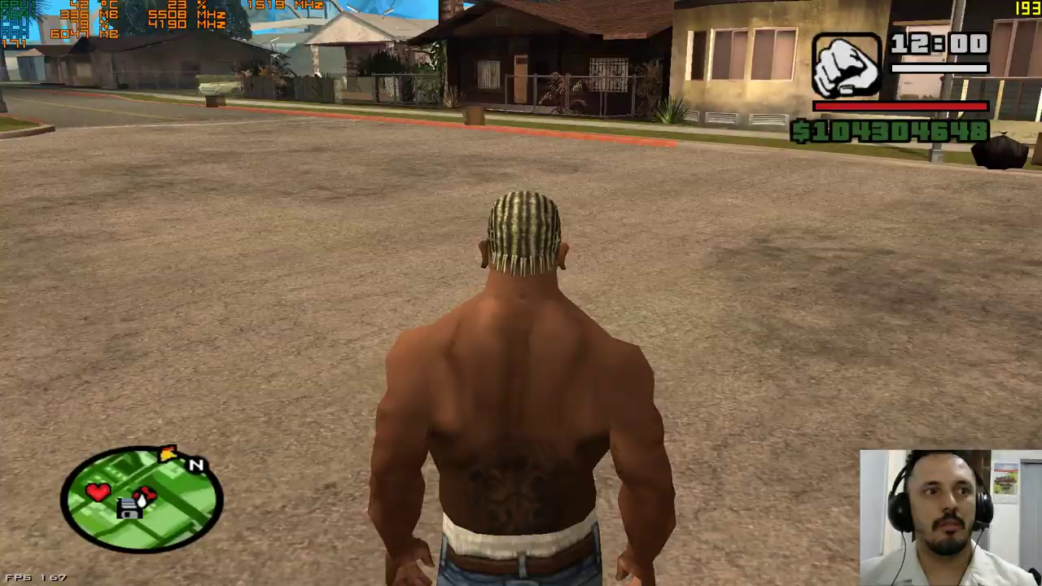
{"action": "mouse_move", "coordinate": [521, 293]}
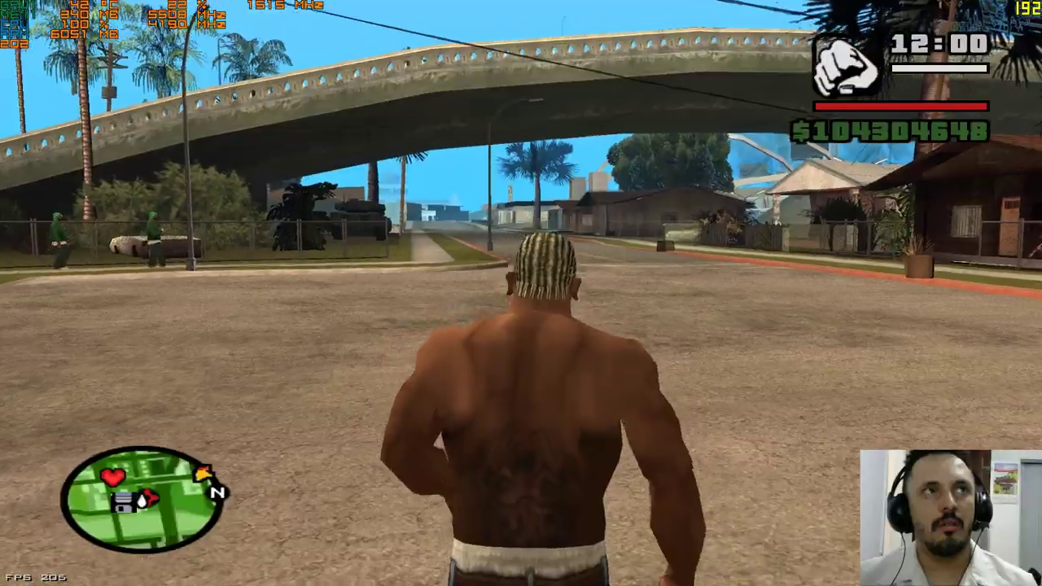
Step: Run under the bridge to the traffic-light intersection while checking the frame rate with trees present, and leave the game
{"action": "key", "text": "w"}
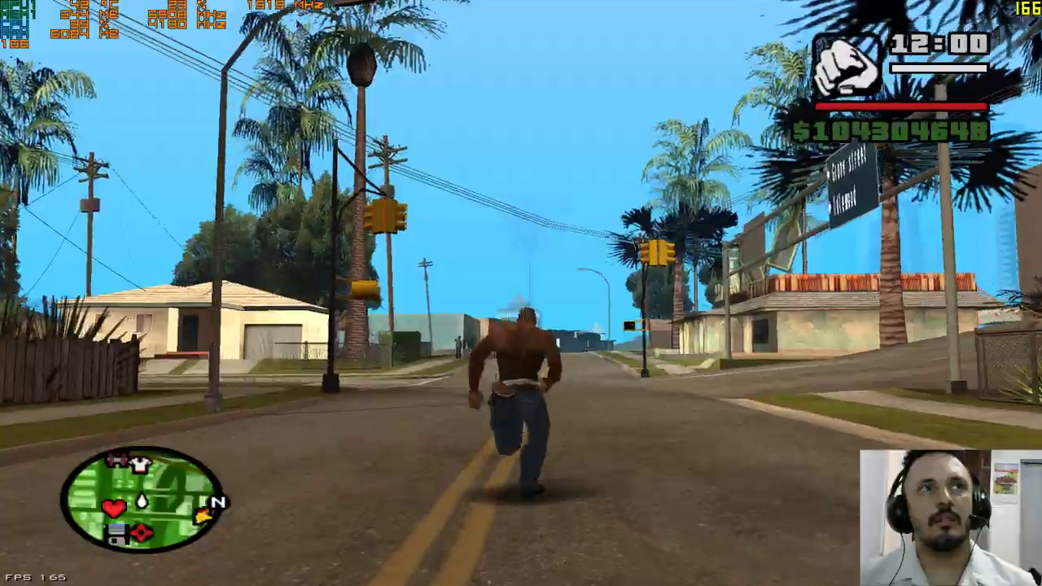
{"action": "key", "text": "w"}
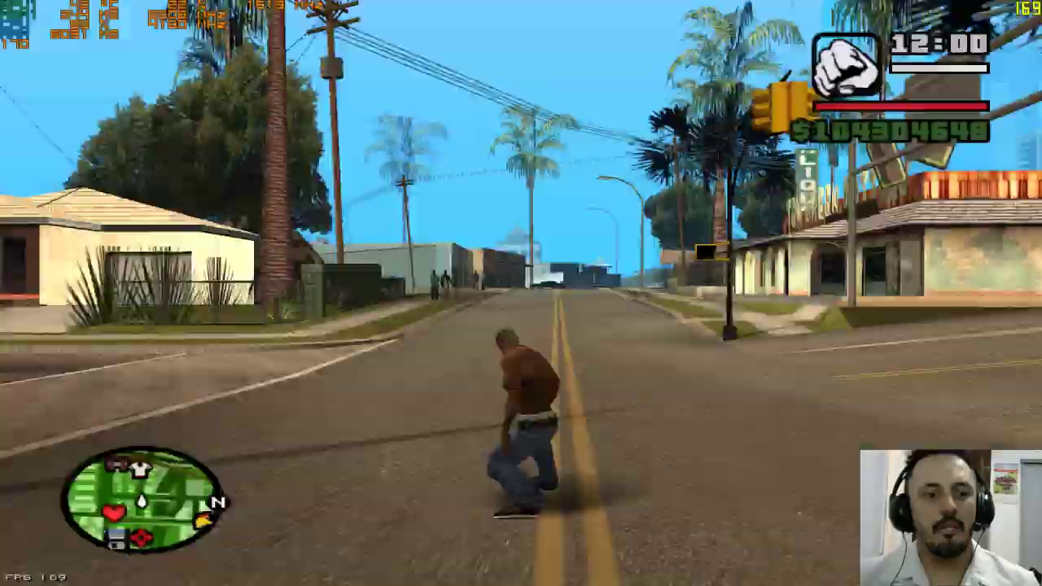
{"action": "key", "text": "Escape"}
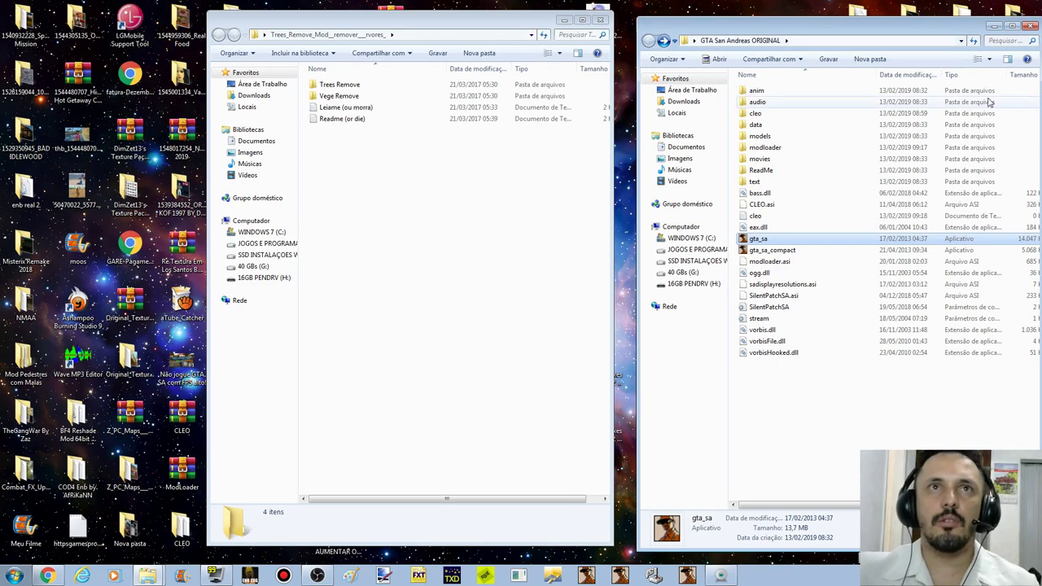
Step: Redo the copy of both mod folders, merging cleo and gta3img without copying the conflicting Tree Remove.cs, and open the modloader folder
{"action": "right_click", "coordinate": [819, 404]}
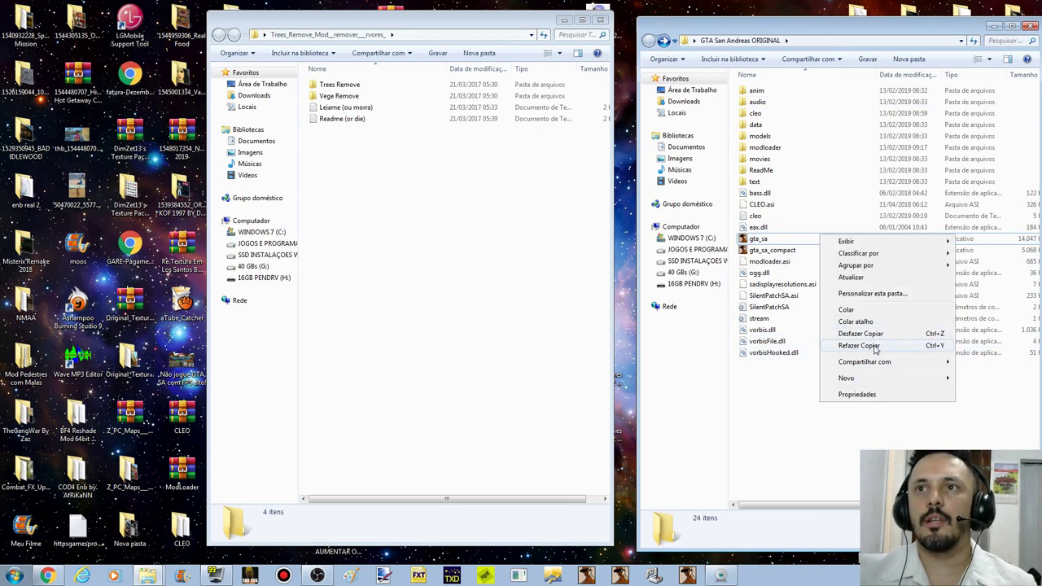
{"action": "left_click", "coordinate": [875, 348]}
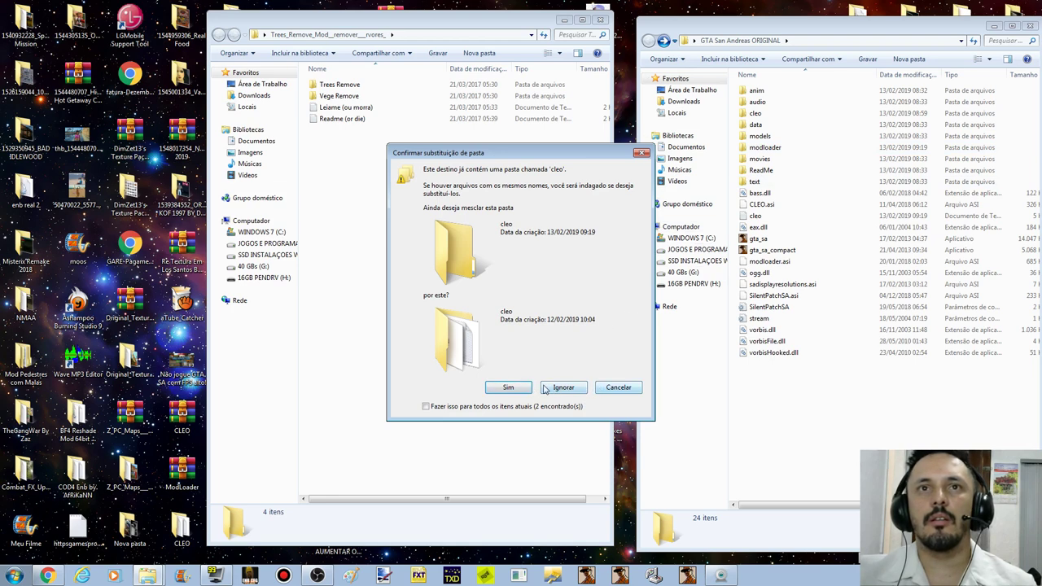
{"action": "left_click", "coordinate": [508, 388]}
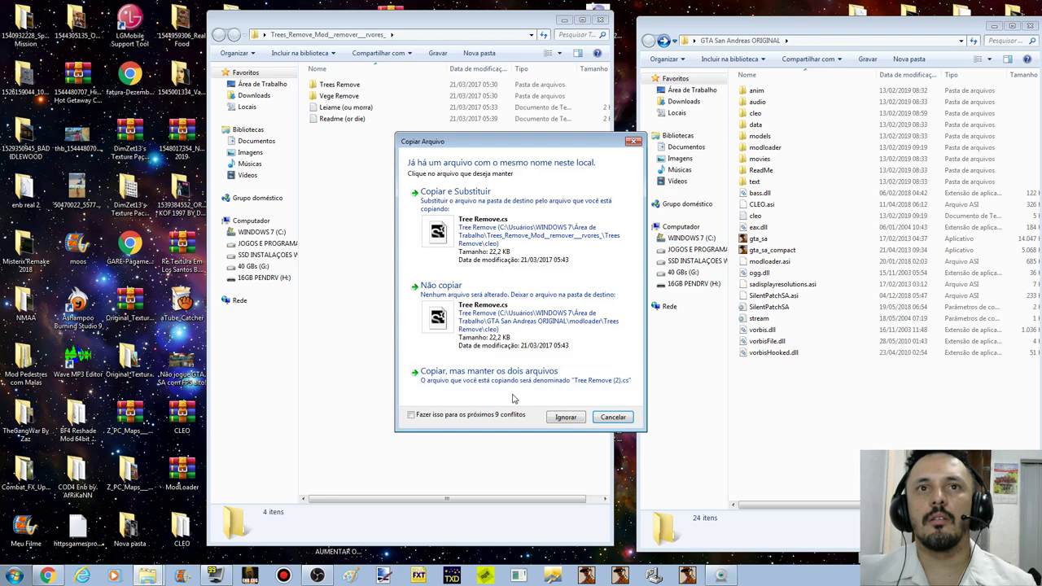
{"action": "left_click", "coordinate": [456, 313]}
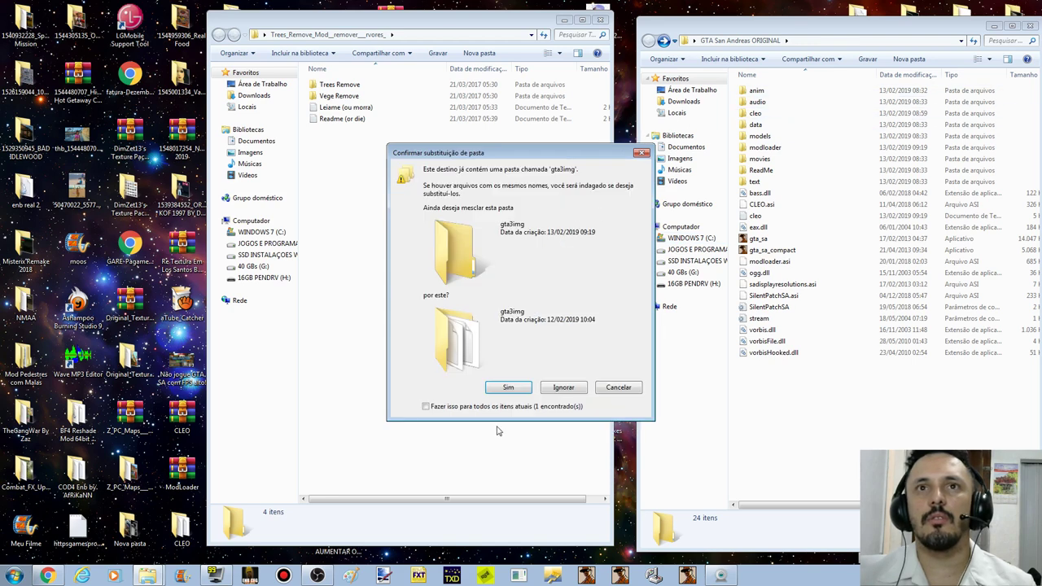
{"action": "left_click", "coordinate": [508, 388]}
{"action": "double_click", "coordinate": [764, 147]}
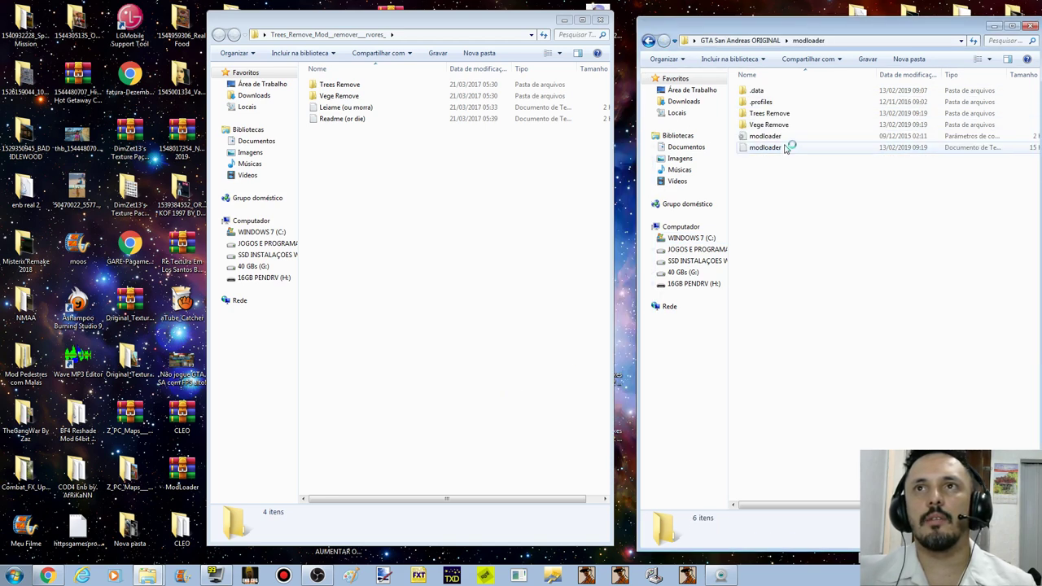
Step: Switch to Chrome, return to the MixMods FPS article, and check its SilentPatch tip against SilentPatchSA.asi in the game folder
{"action": "left_click", "coordinate": [48, 576]}
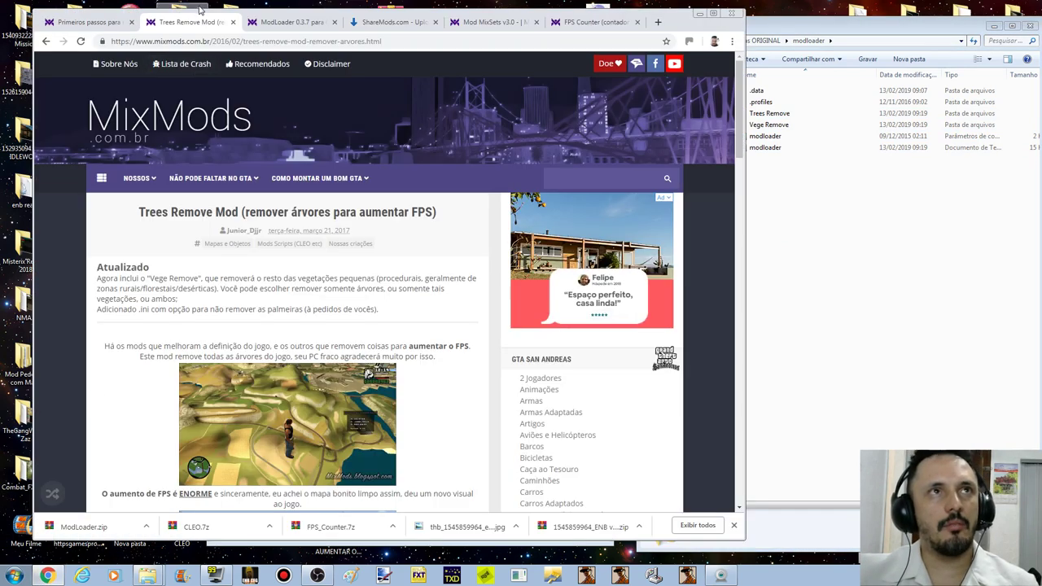
{"action": "left_click", "coordinate": [46, 41]}
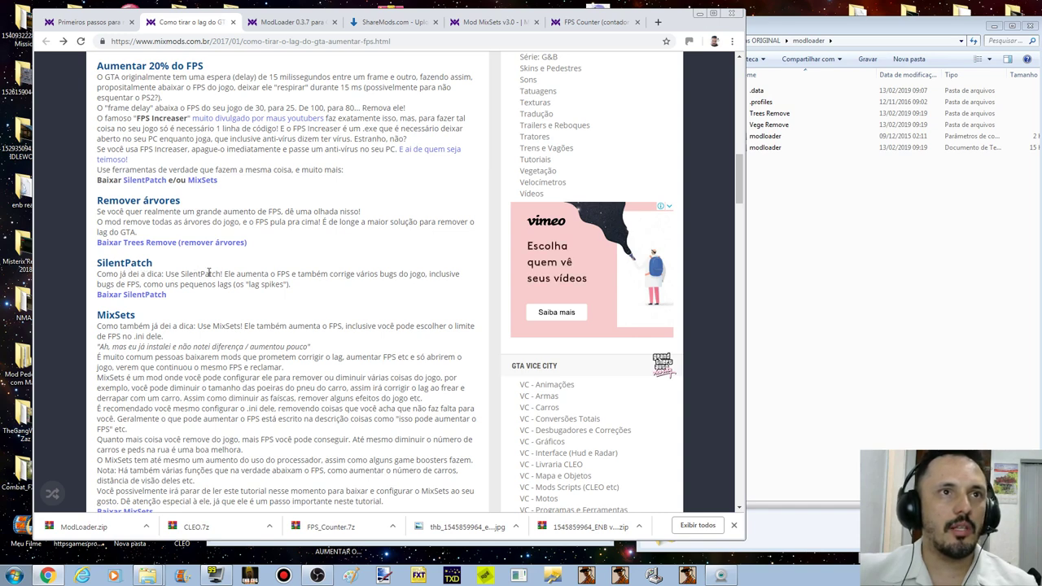
{"action": "left_click", "coordinate": [880, 258]}
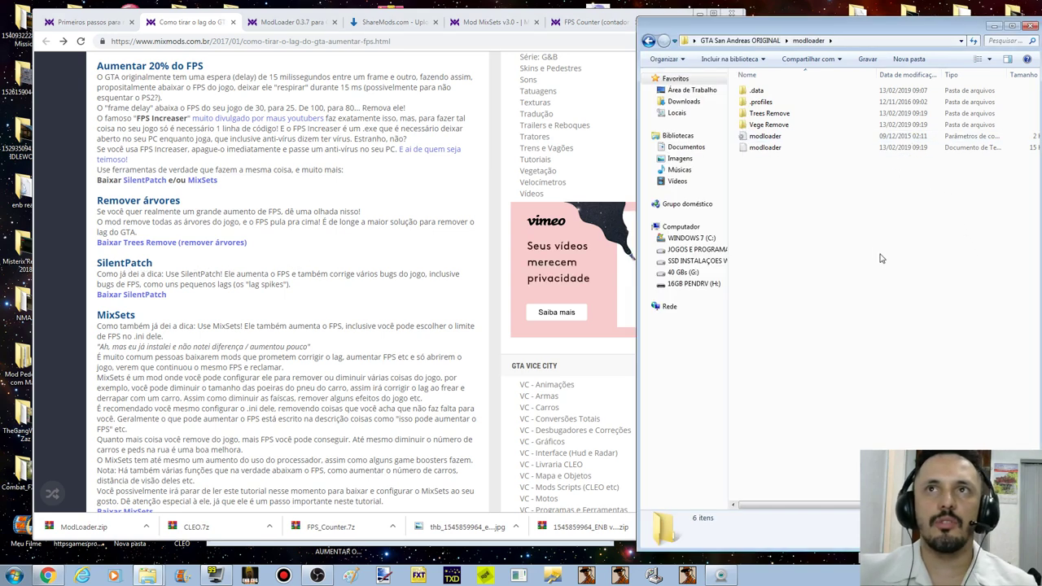
{"action": "left_click", "coordinate": [649, 42]}
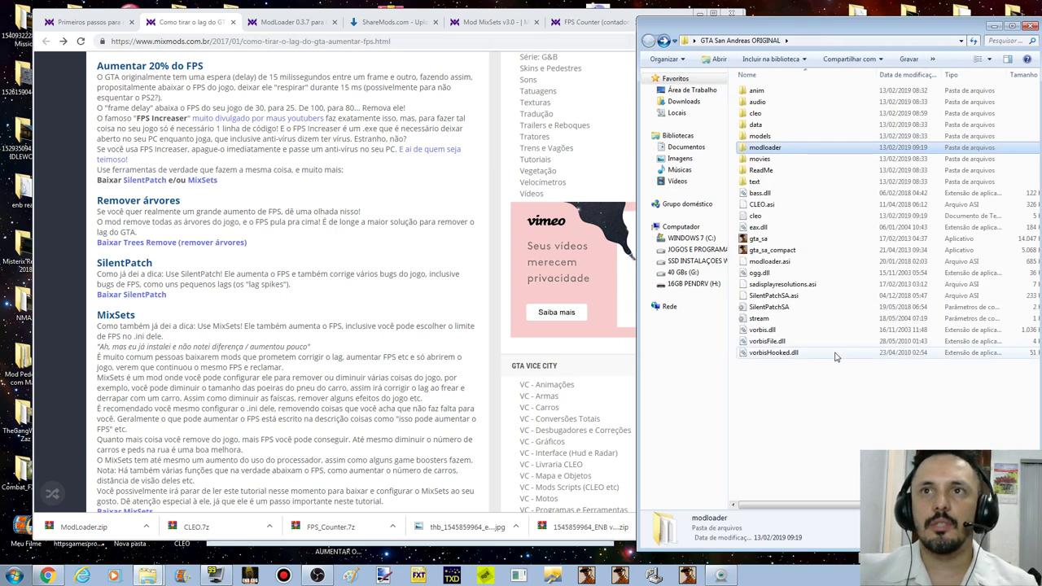
{"action": "left_click", "coordinate": [773, 296]}
{"action": "left_click", "coordinate": [170, 320]}
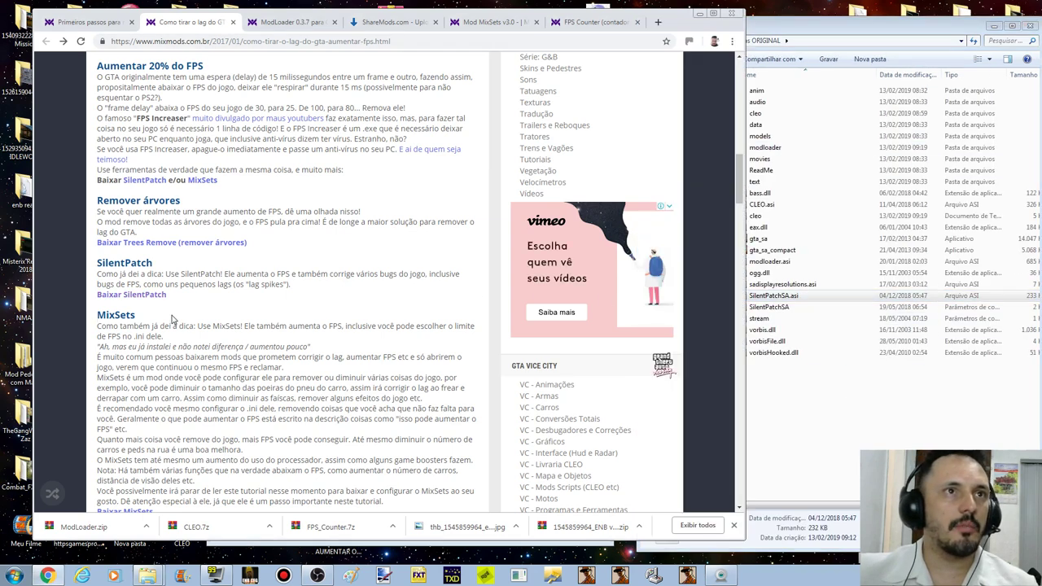
Step: Open the Largeaddress article from the FPS guide's RAM tip and read its Windows 64-bit and 32-bit notes
{"action": "scroll", "coordinate": [171, 320], "scroll_direction": "down", "scroll_amount": 3}
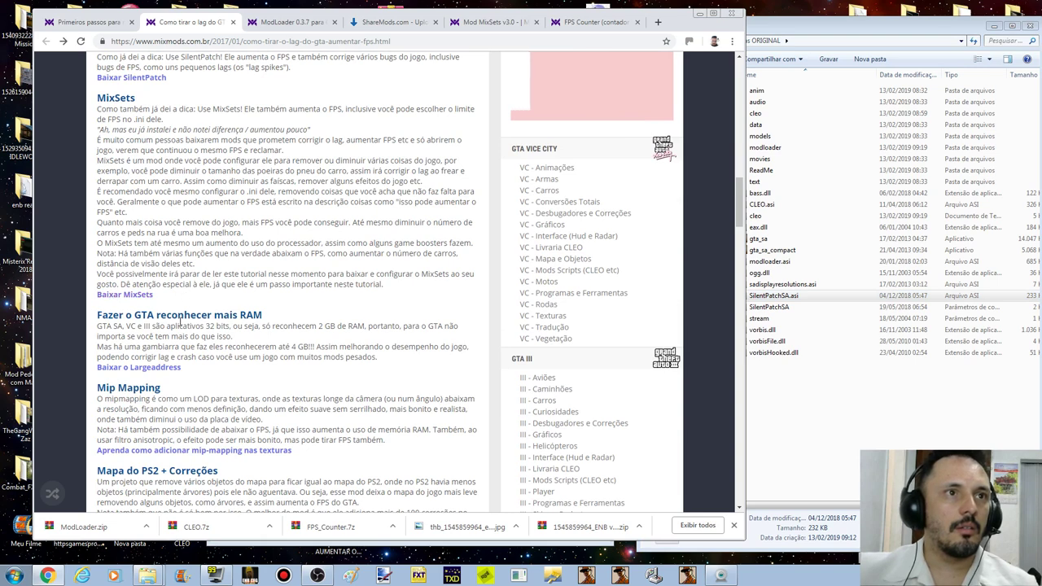
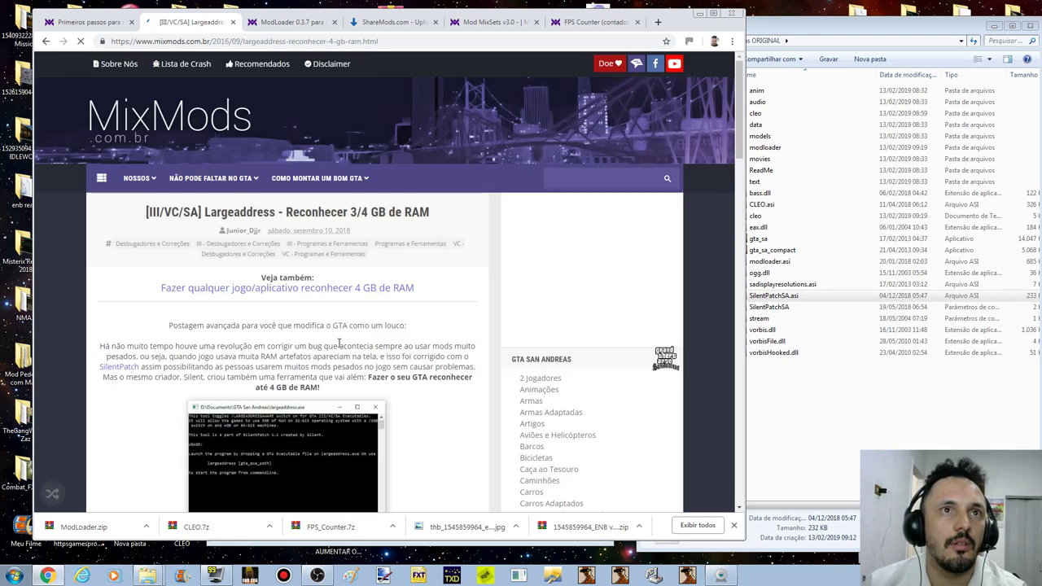
{"action": "scroll", "coordinate": [409, 335], "scroll_direction": "down", "scroll_amount": 1}
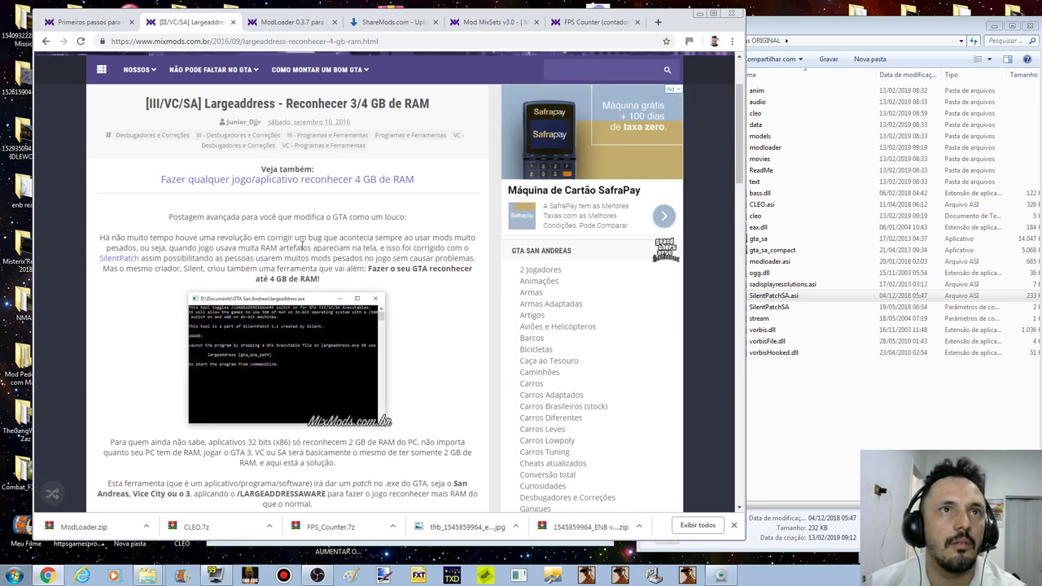
{"action": "scroll", "coordinate": [204, 234], "scroll_direction": "down", "scroll_amount": 5}
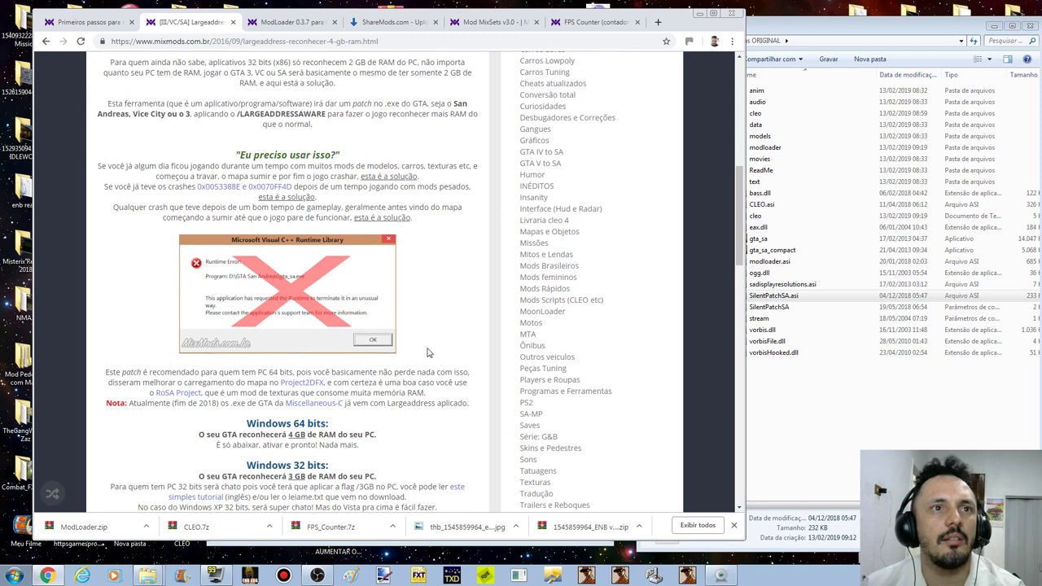
{"action": "scroll", "coordinate": [429, 353], "scroll_direction": "down", "scroll_amount": 1}
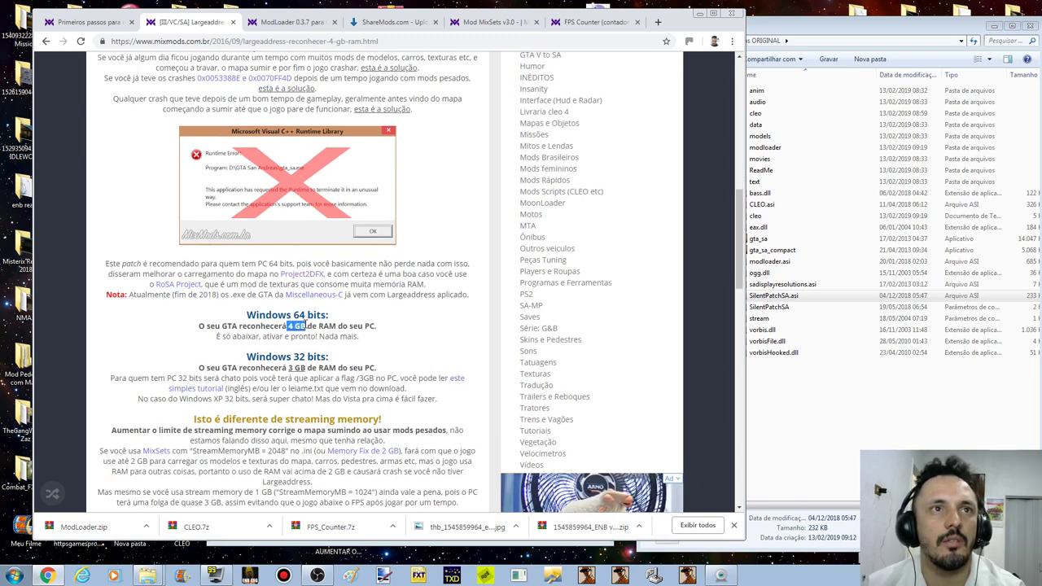
{"action": "left_click_drag", "start_coordinate": [290, 368], "coordinate": [318, 356]}
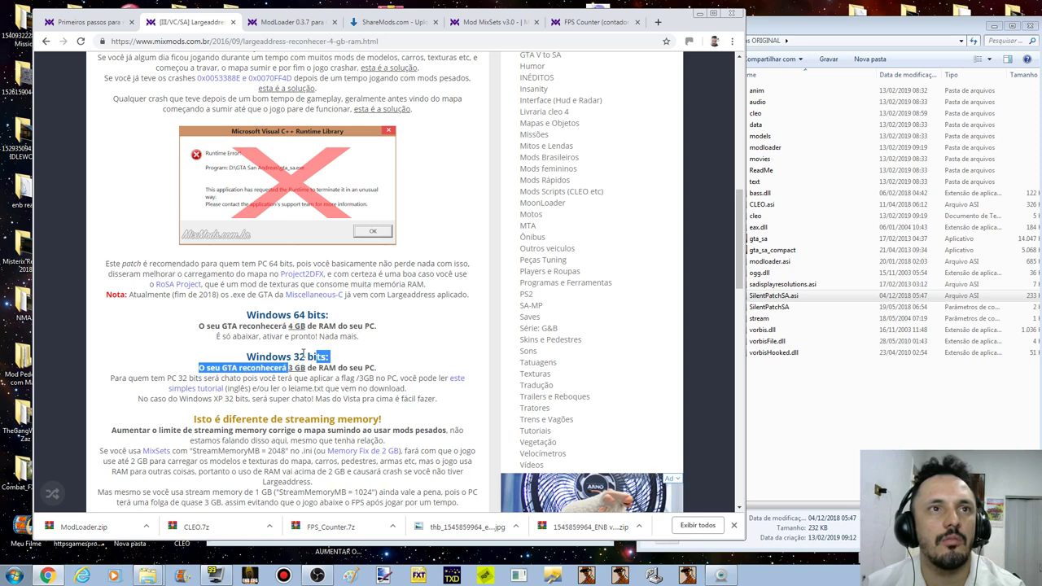
Step: Download the Largeaddress 7z archive from ShareMods and return to the MixMods article
{"action": "scroll", "coordinate": [295, 439], "scroll_direction": "down", "scroll_amount": 2}
{"action": "left_click", "coordinate": [294, 439]}
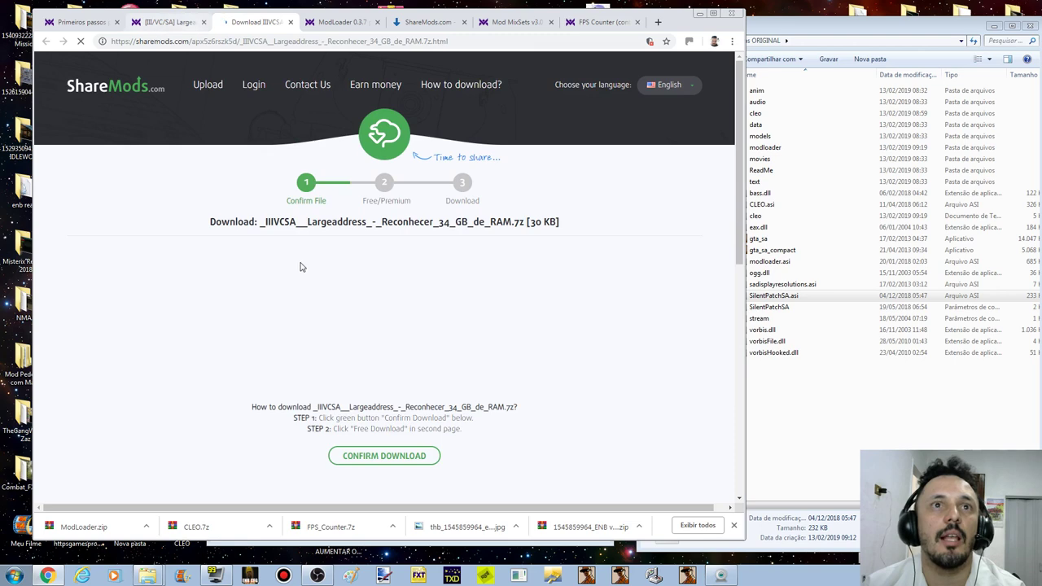
{"action": "left_click", "coordinate": [167, 22]}
{"action": "scroll", "coordinate": [435, 399], "scroll_direction": "up", "scroll_amount": 2}
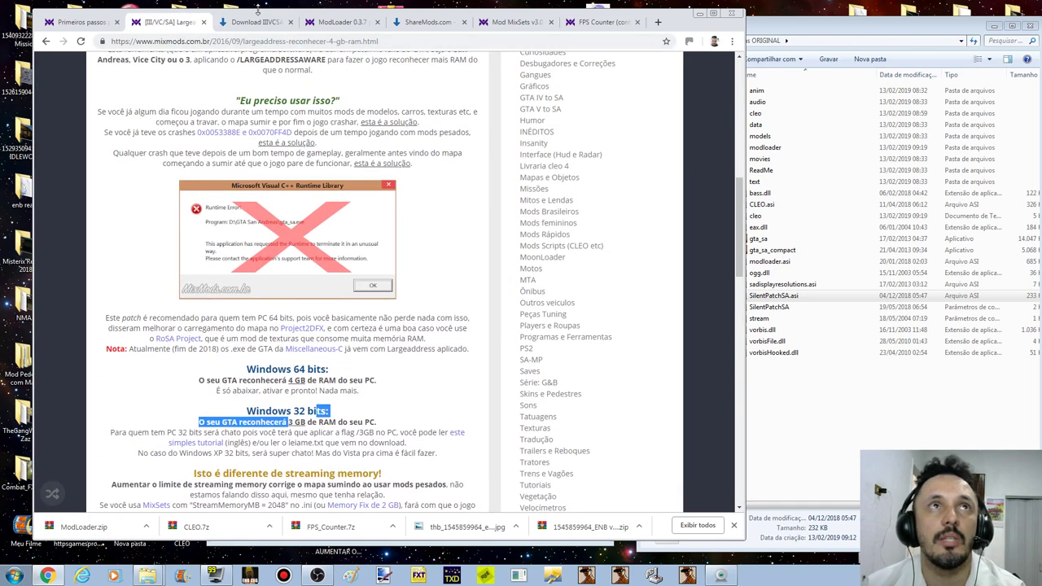
{"action": "left_click", "coordinate": [257, 22]}
{"action": "scroll", "coordinate": [456, 344], "scroll_direction": "down", "scroll_amount": 3}
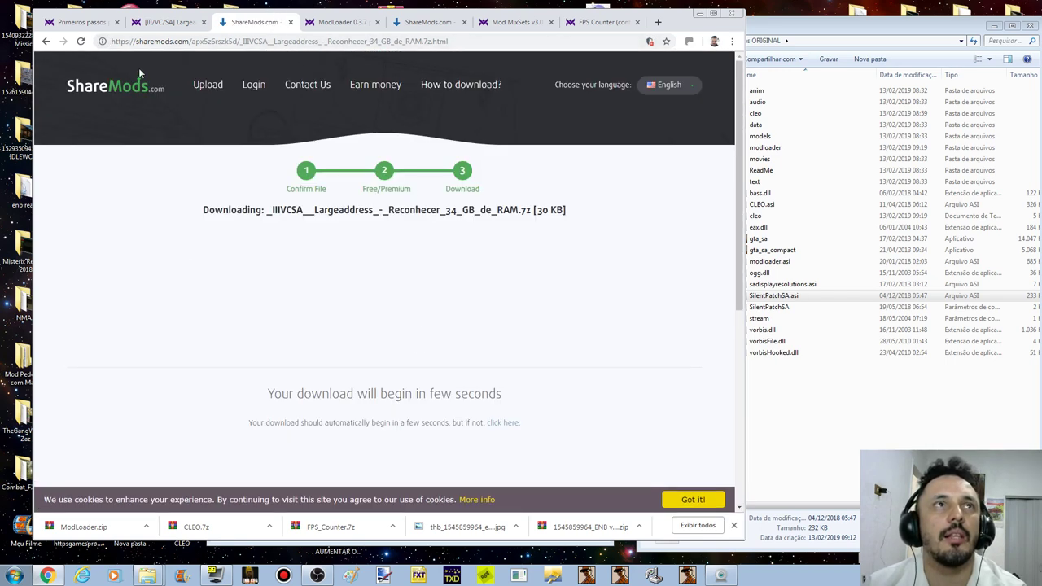
{"action": "left_click", "coordinate": [156, 23]}
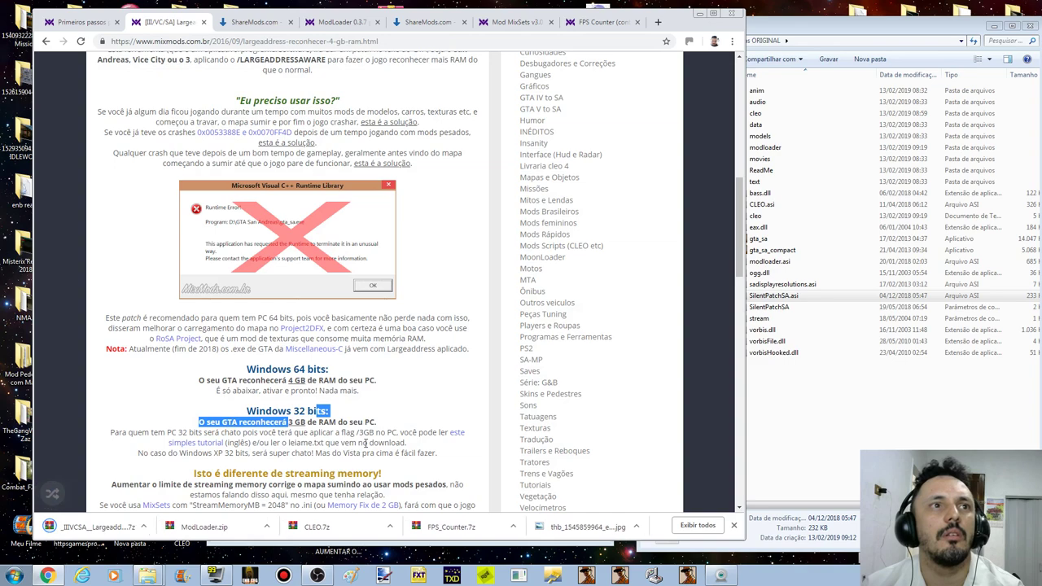
Step: Review the Largeaddress article again from its introduction to the streaming memory and download sections
{"action": "scroll", "coordinate": [412, 362], "scroll_direction": "down", "scroll_amount": 4}
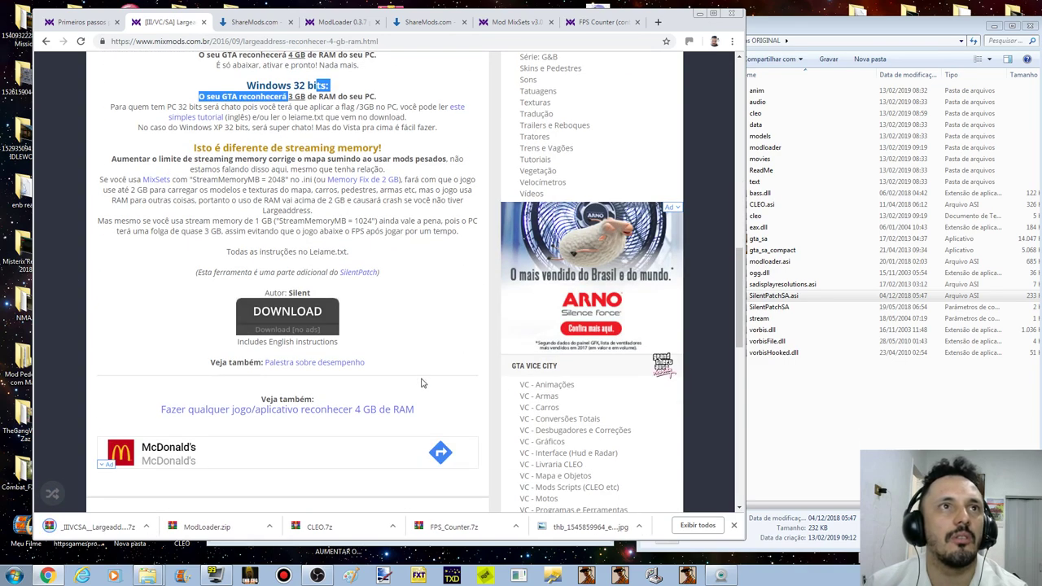
{"action": "scroll", "coordinate": [424, 410], "scroll_direction": "up", "scroll_amount": 8}
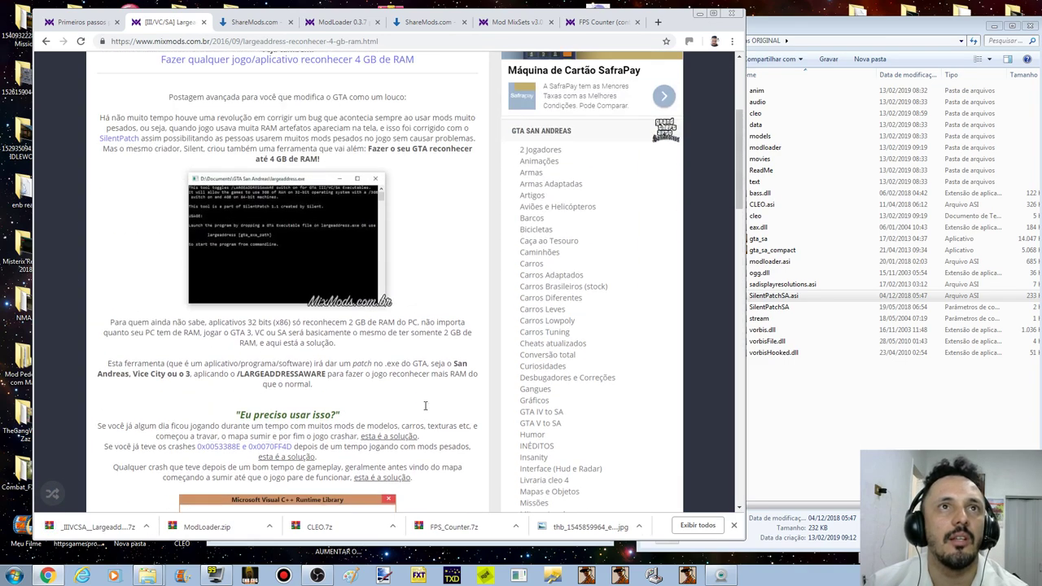
{"action": "scroll", "coordinate": [438, 361], "scroll_direction": "up", "scroll_amount": 3}
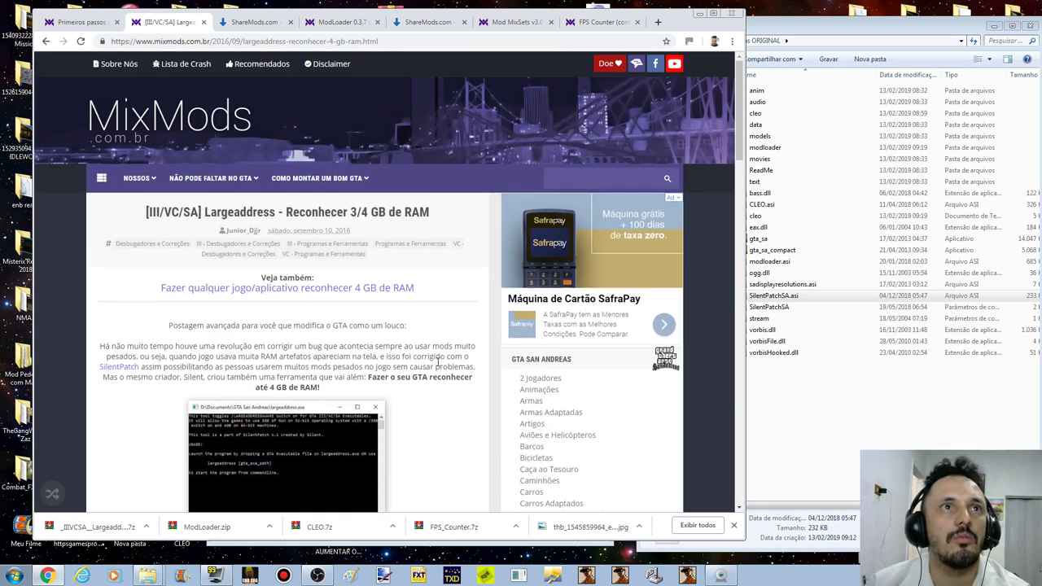
{"action": "left_click", "coordinate": [82, 22]}
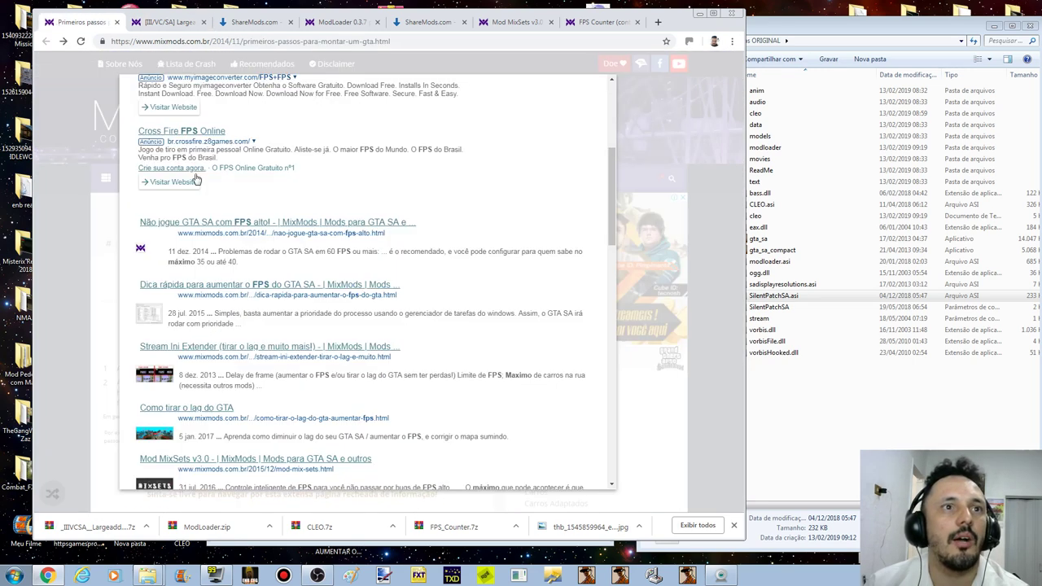
{"action": "left_click", "coordinate": [175, 24]}
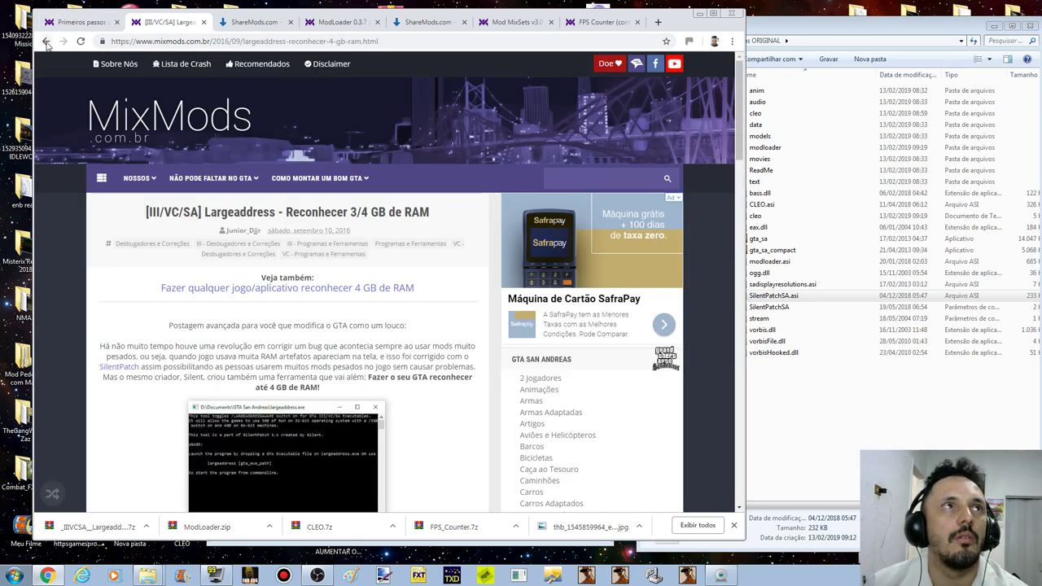
{"action": "scroll", "coordinate": [182, 212], "scroll_direction": "down", "scroll_amount": 3}
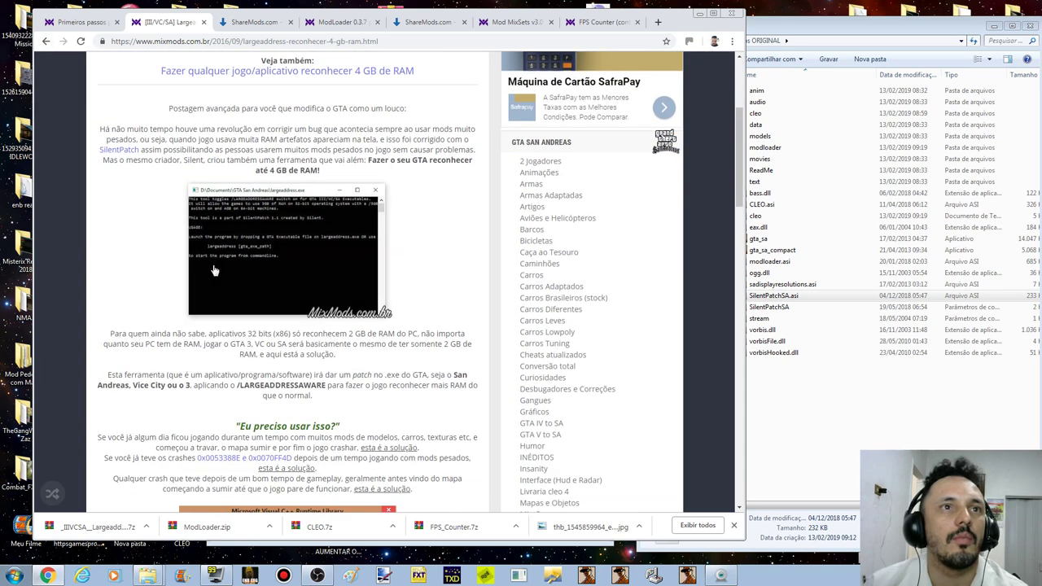
Step: Minimise Chrome, close the Trees Remove folder window, and extract the downloaded Largeaddress archive into its own folder on the desktop
{"action": "left_click", "coordinate": [698, 14]}
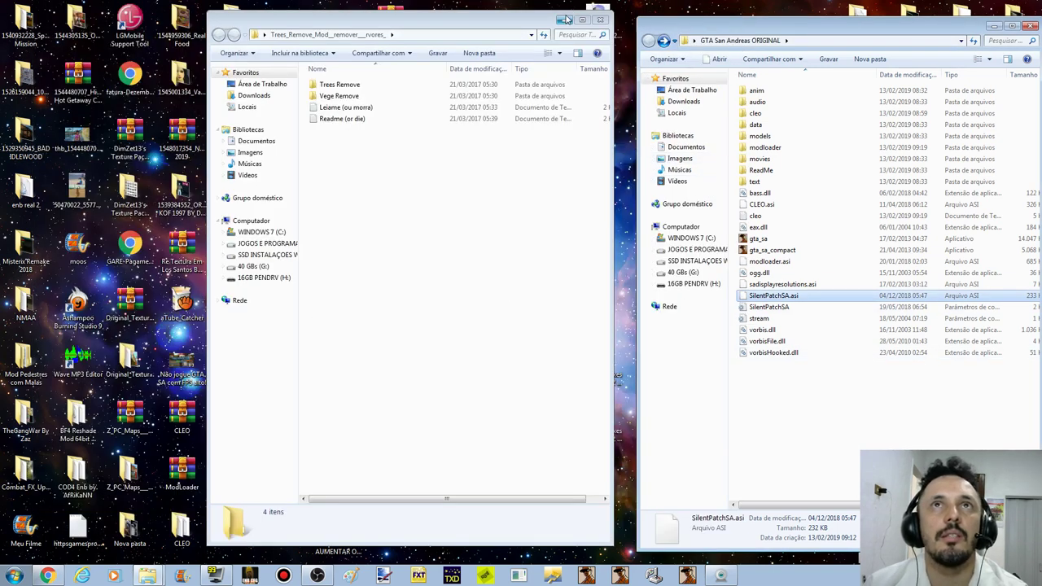
{"action": "left_click", "coordinate": [600, 20]}
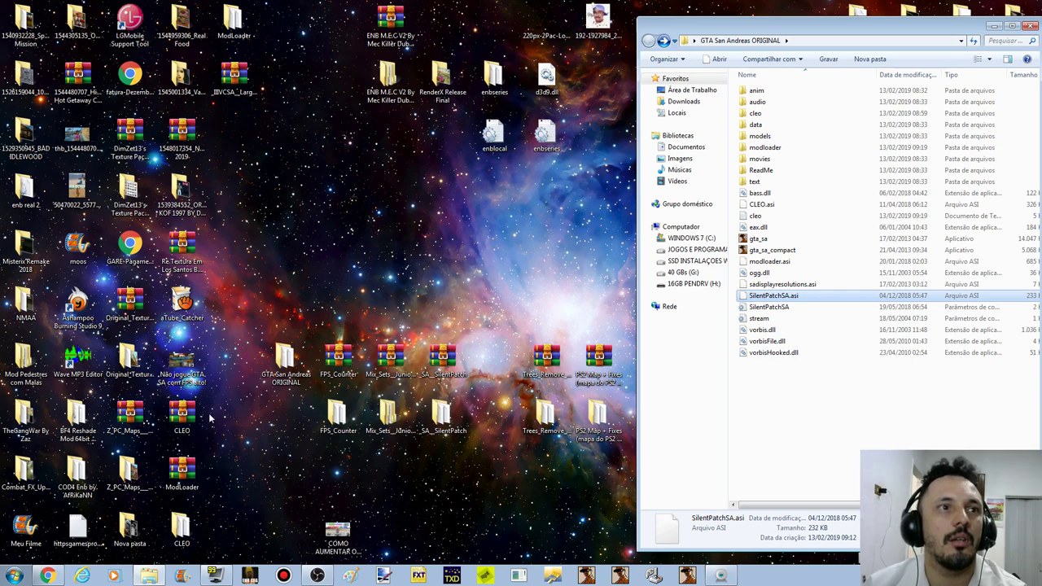
{"action": "left_click", "coordinate": [254, 92]}
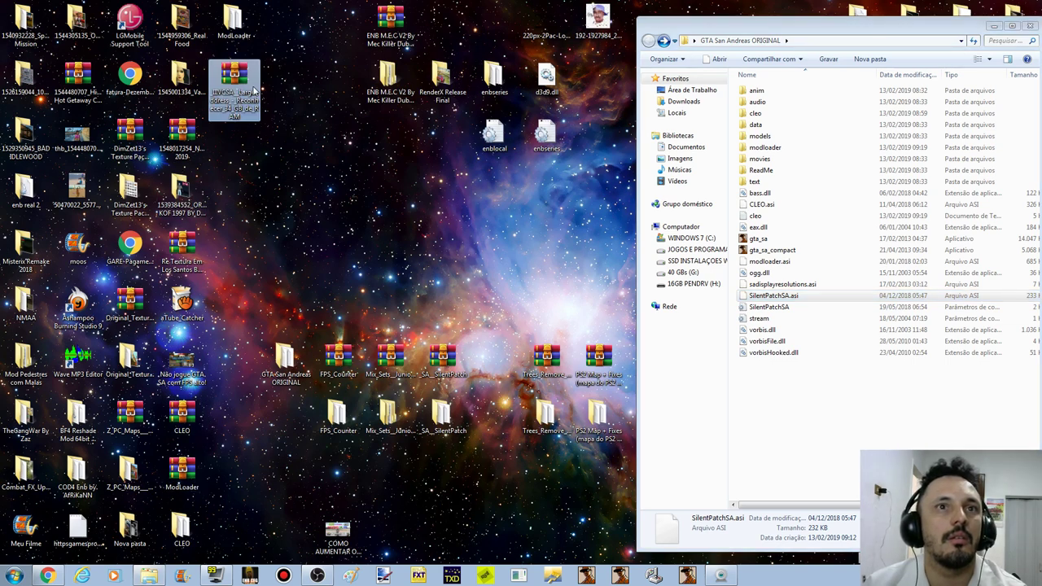
{"action": "double_click", "coordinate": [254, 92]}
{"action": "left_click", "coordinate": [226, 208]}
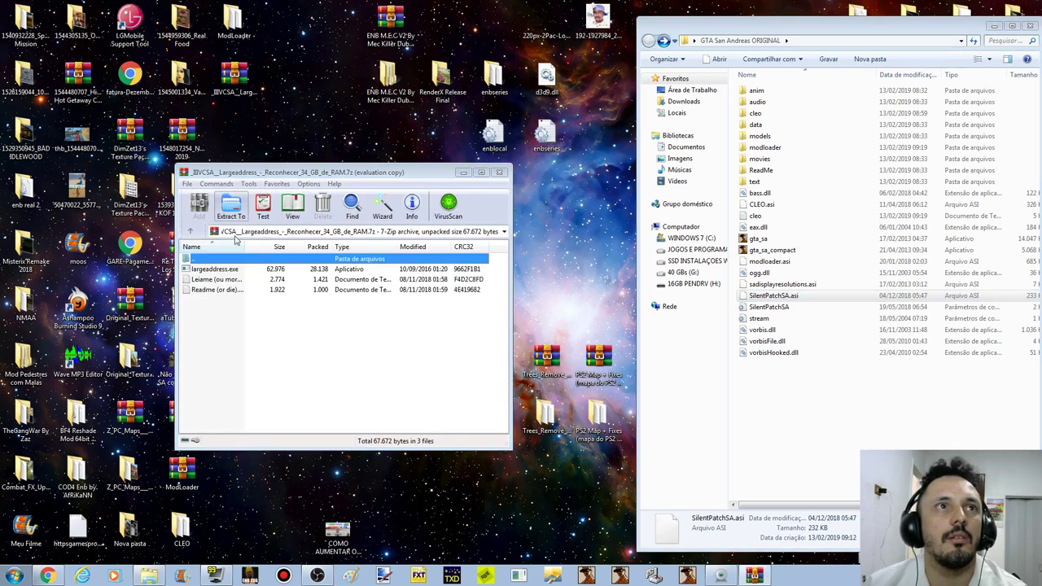
{"action": "left_click", "coordinate": [375, 422]}
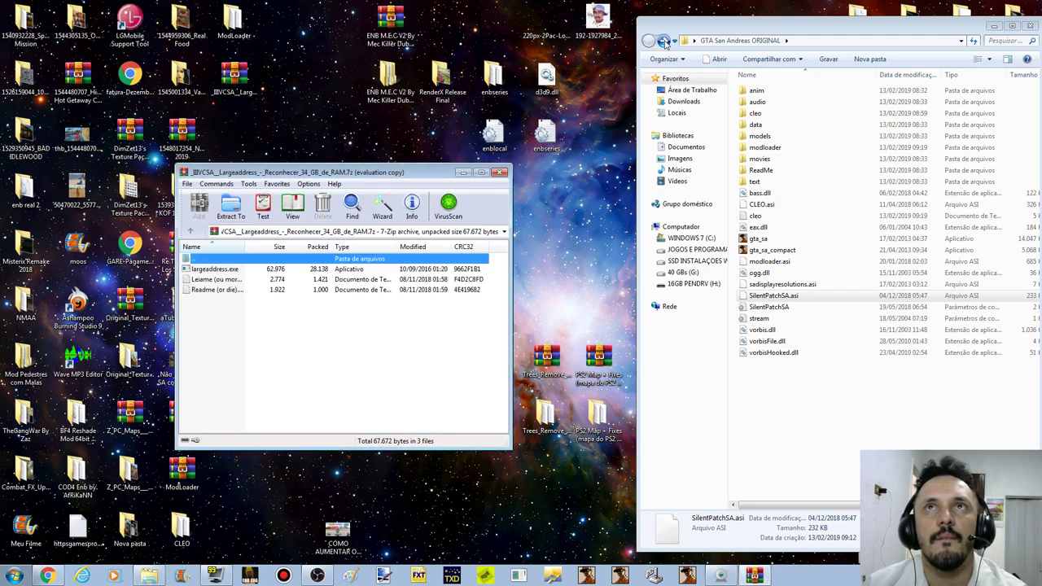
{"action": "left_click", "coordinate": [500, 171]}
Step: Open the extracted Largeaddress folder and read the patching instructions in Leiame (ou morra)
{"action": "double_click", "coordinate": [229, 145]}
{"action": "left_click", "coordinate": [346, 88]}
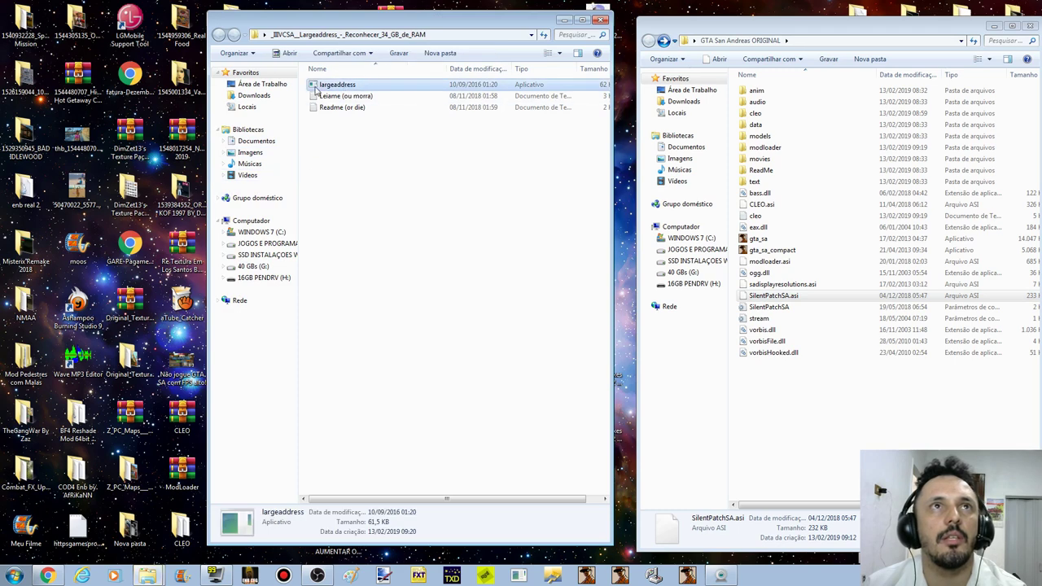
{"action": "double_click", "coordinate": [344, 99]}
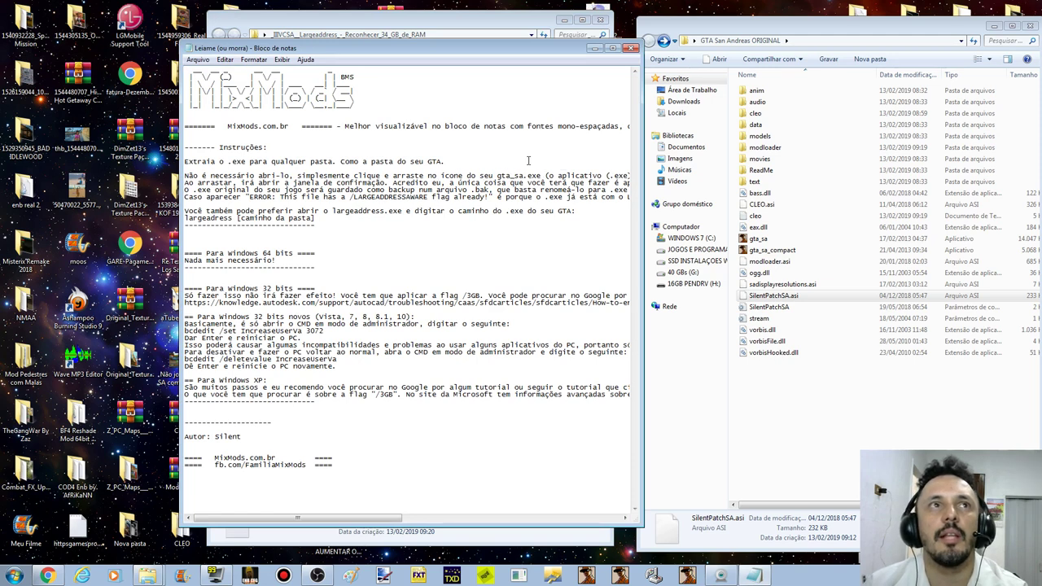
{"action": "left_click", "coordinate": [631, 48]}
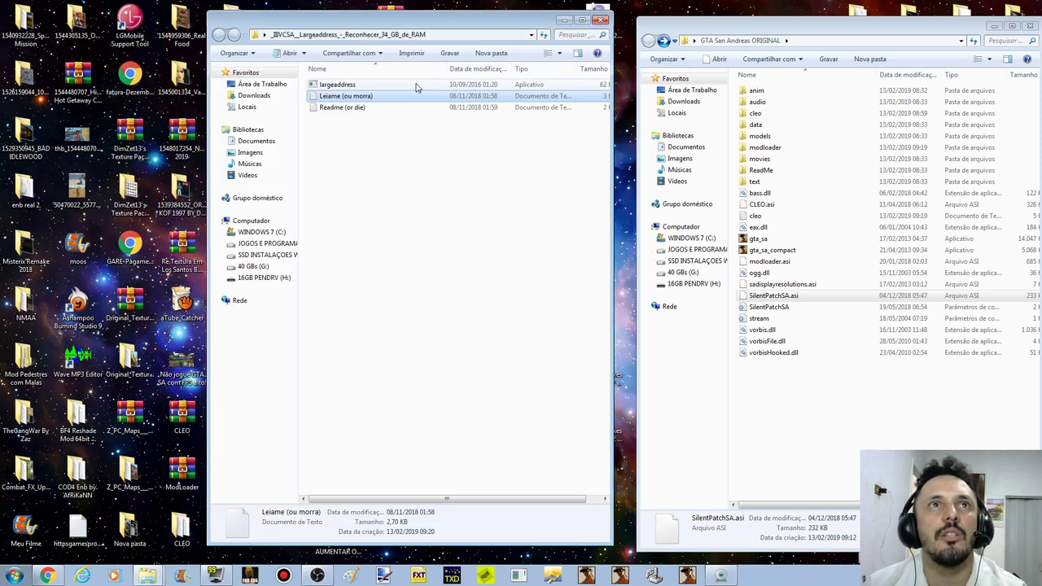
Step: Move largeaddress into the GTA San Andreas ORIGINAL folder, patch gta_sa with it, and check for the gta_sa.exe.bak backup
{"action": "left_click", "coordinate": [365, 84]}
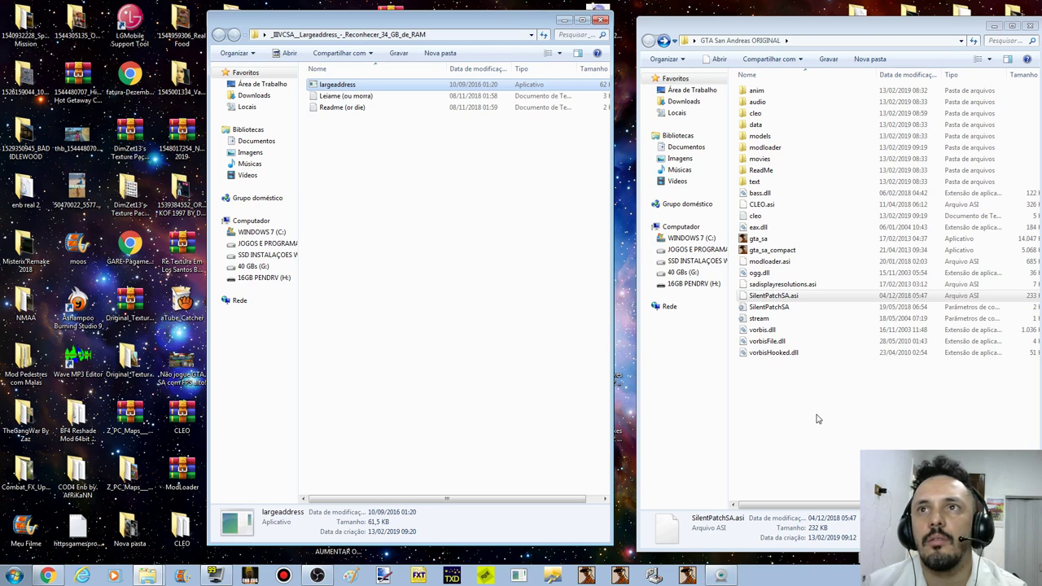
{"action": "left_click_drag", "start_coordinate": [818, 419], "coordinate": [819, 431]}
{"action": "left_click", "coordinate": [757, 240]}
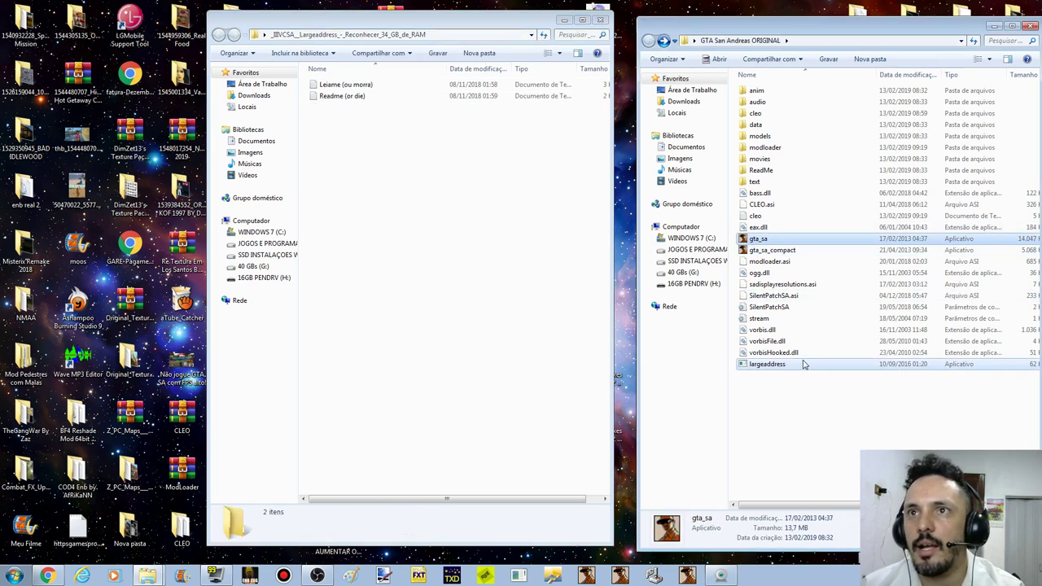
{"action": "double_click", "coordinate": [769, 364]}
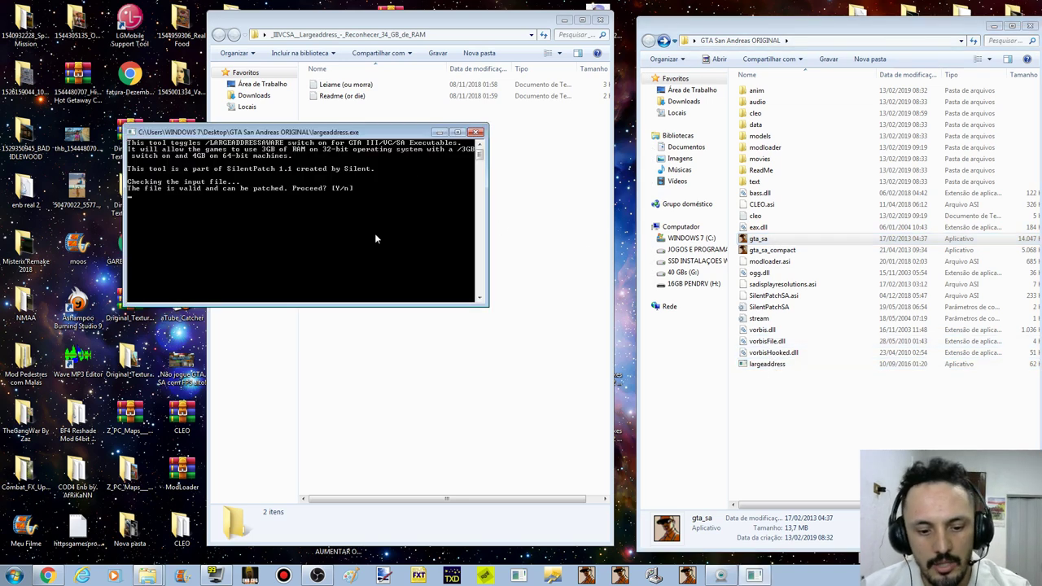
{"action": "type", "text": "y"}
{"action": "key", "text": "Return"}
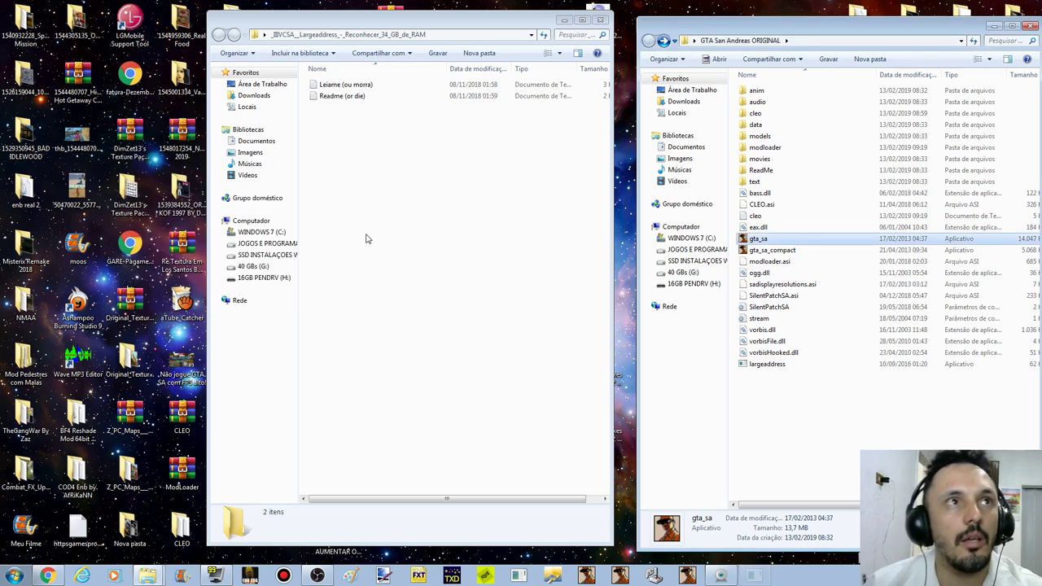
{"action": "left_click", "coordinate": [775, 251]}
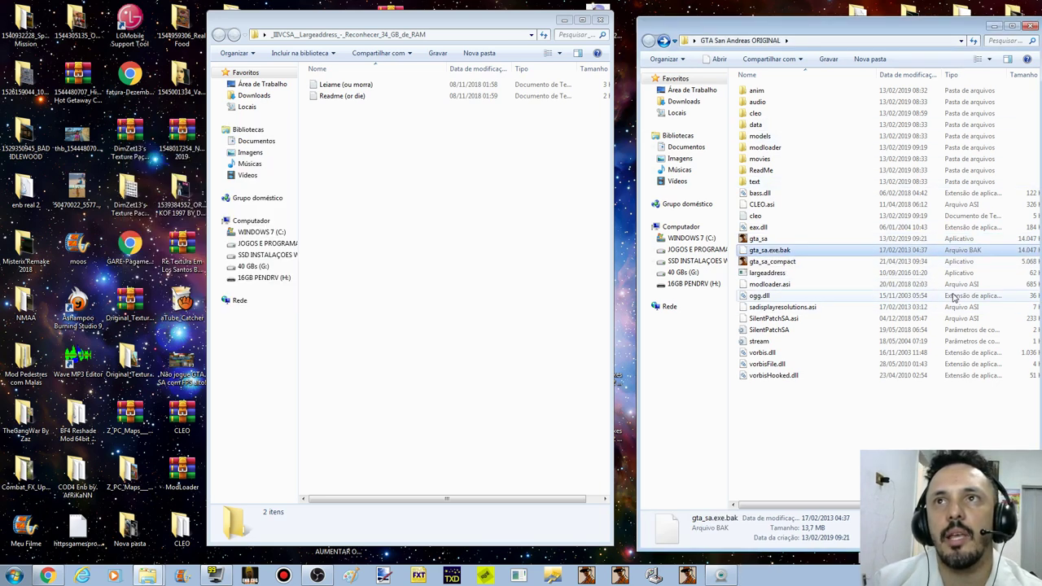
Step: Apply the largeaddress patch to gta_sa_compact and accept the patching prompt
{"action": "left_click", "coordinate": [757, 262]}
{"action": "left_click_drag", "start_coordinate": [800, 262], "coordinate": [796, 274]}
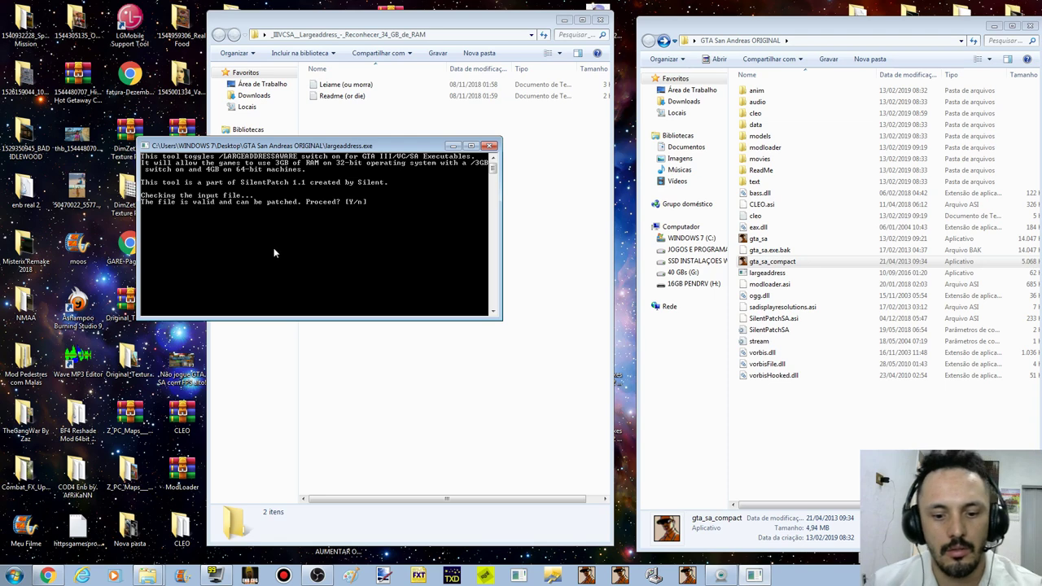
{"action": "key", "text": "Return"}
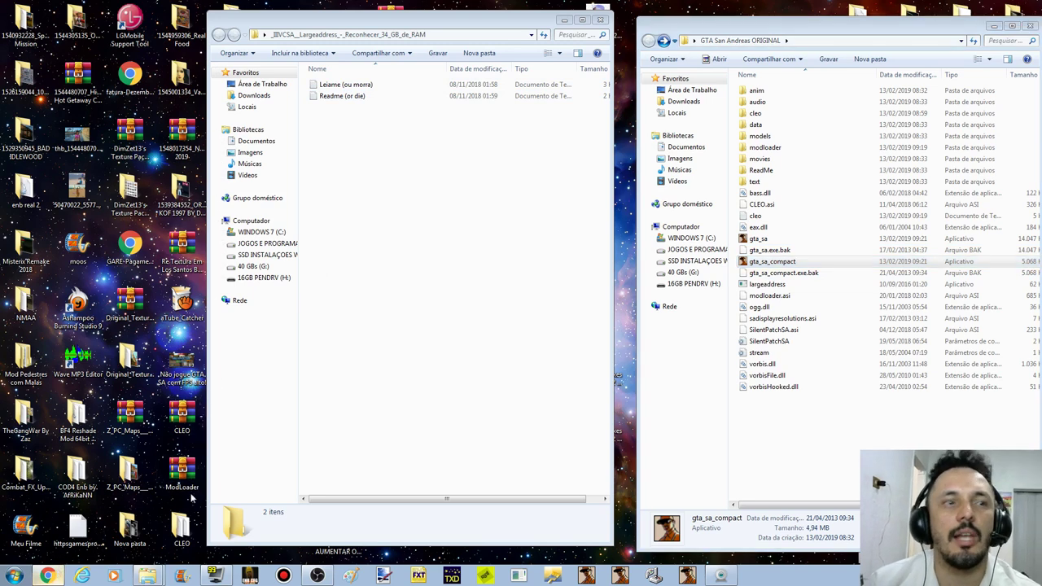
Step: Return to the FPS guide in Chrome and open the Mix Sets settings file from the game's cleo folder
{"action": "left_click", "coordinate": [47, 575]}
{"action": "left_click", "coordinate": [798, 447]}
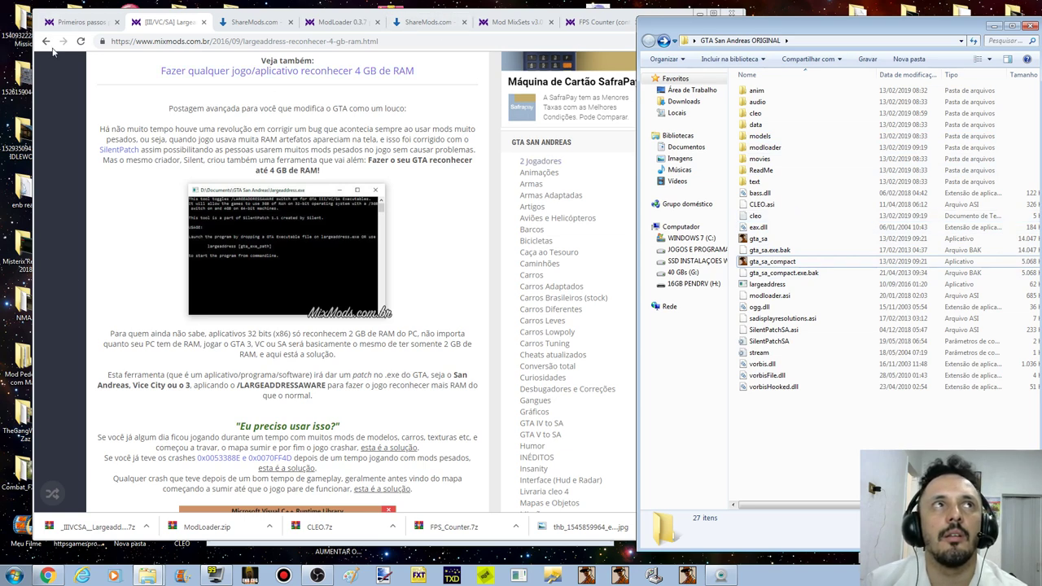
{"action": "left_click", "coordinate": [836, 136]}
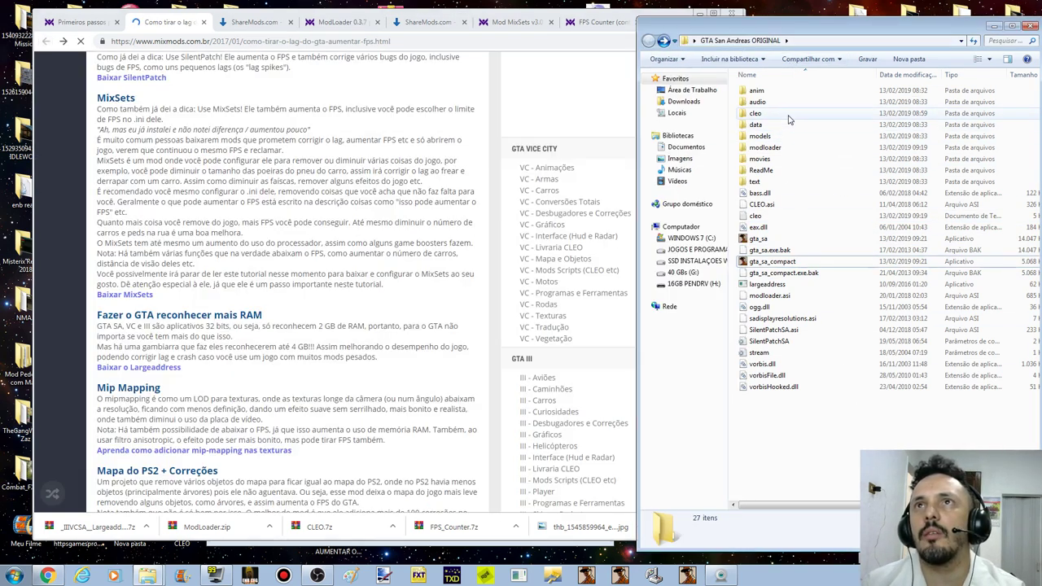
{"action": "double_click", "coordinate": [787, 114]}
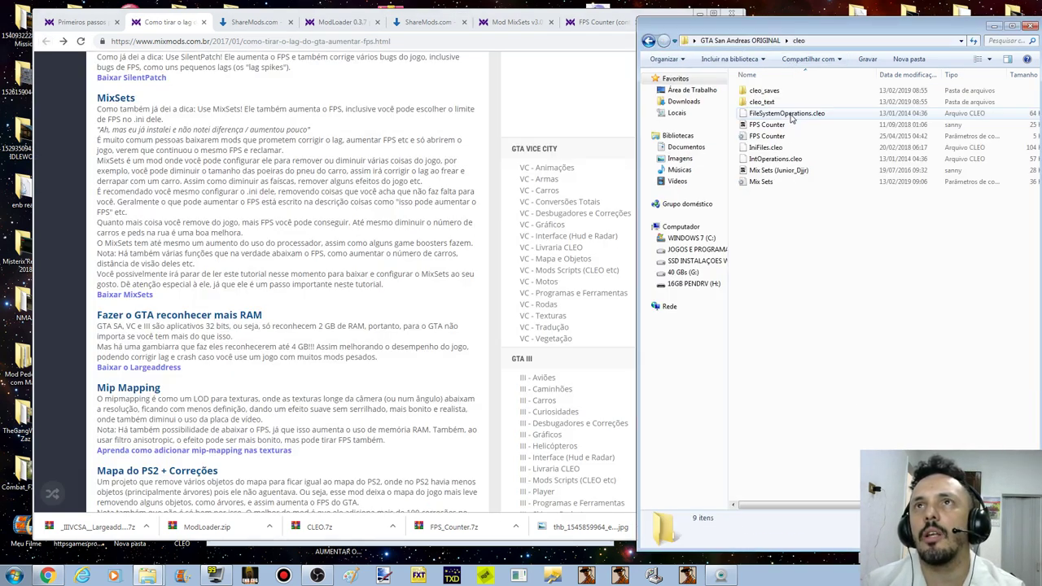
{"action": "double_click", "coordinate": [759, 183]}
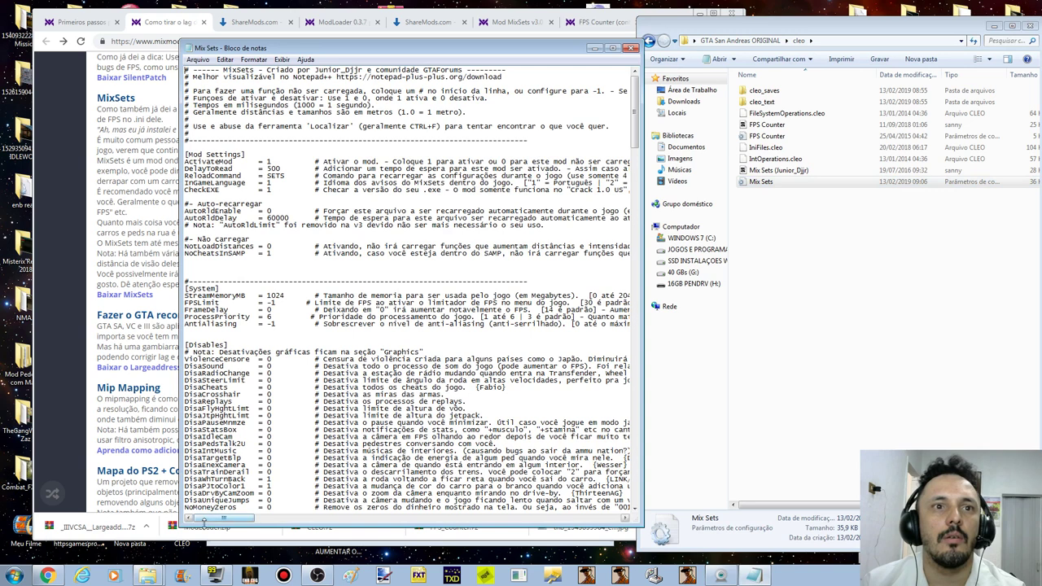
Step: Set StreamMemoryMB in the Mix Sets System section to 2048, copying the maximum given in that setting's comment
{"action": "left_click_drag", "start_coordinate": [222, 517], "coordinate": [235, 517]}
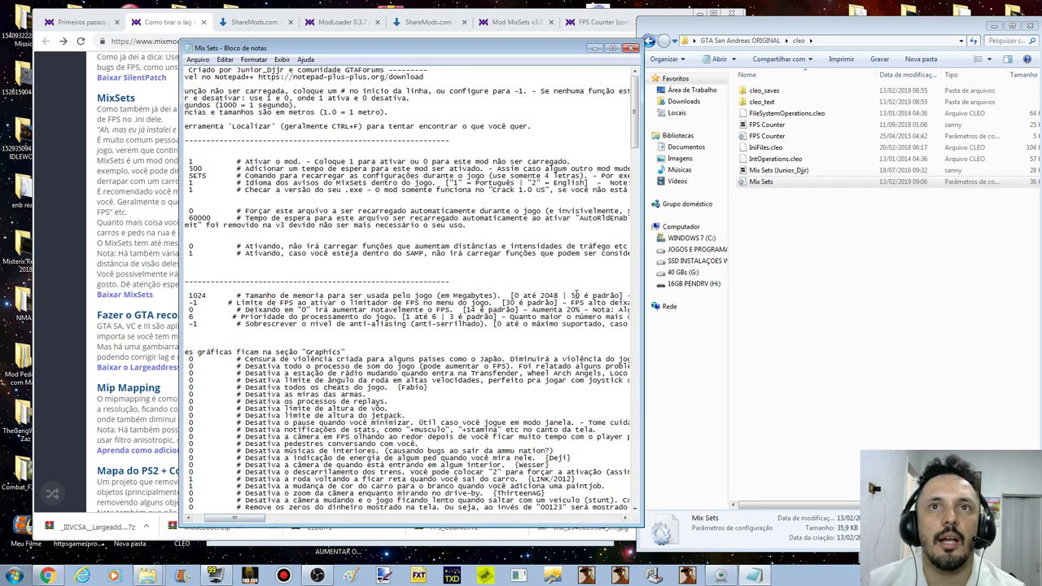
{"action": "left_click_drag", "start_coordinate": [561, 295], "coordinate": [541, 296]}
{"action": "right_click", "coordinate": [543, 301]}
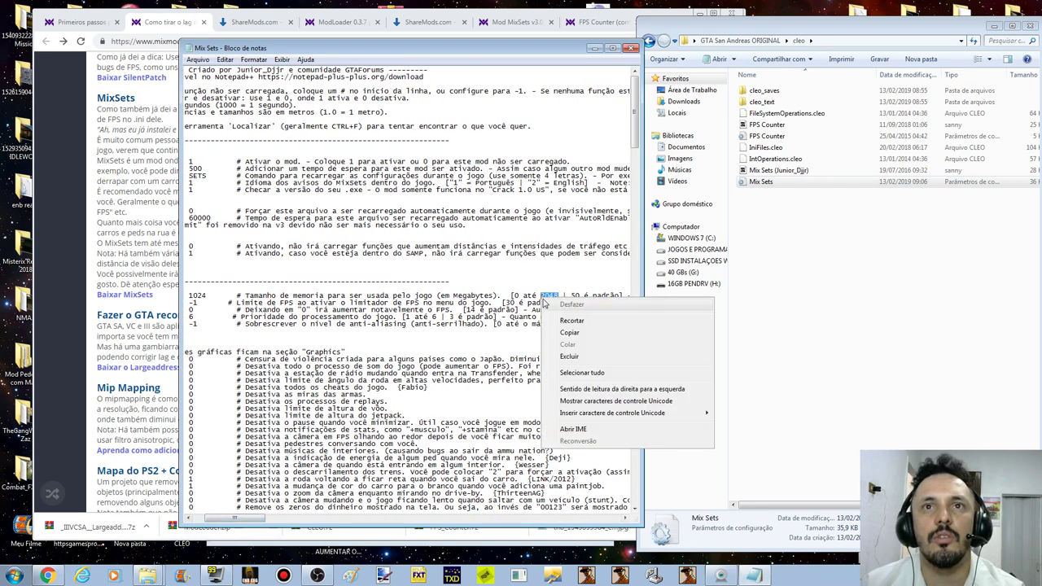
{"action": "left_click", "coordinate": [560, 333]}
{"action": "left_click", "coordinate": [210, 296]}
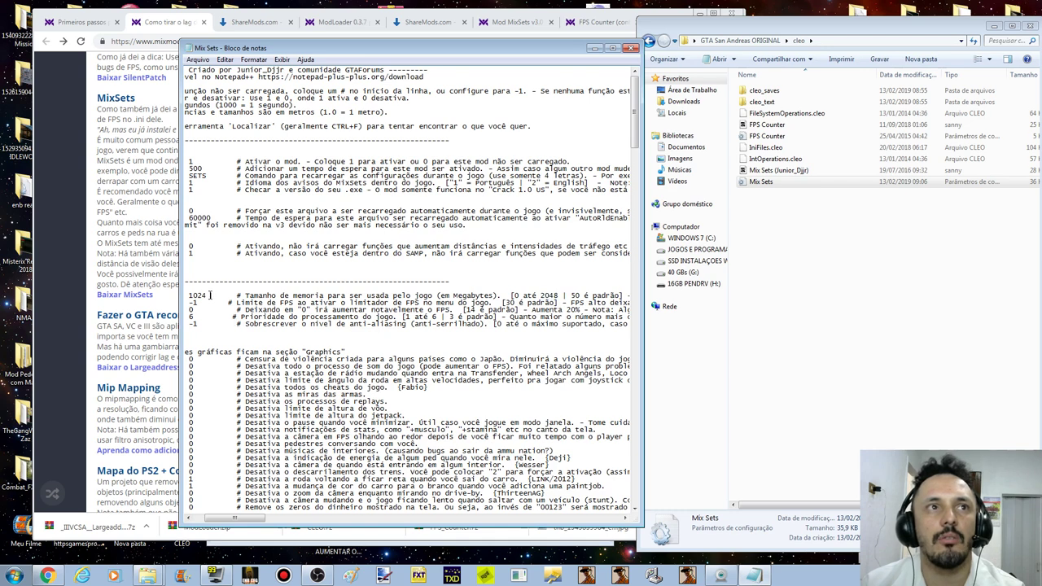
{"action": "double_click", "coordinate": [200, 295]}
{"action": "left_click", "coordinate": [199, 296]}
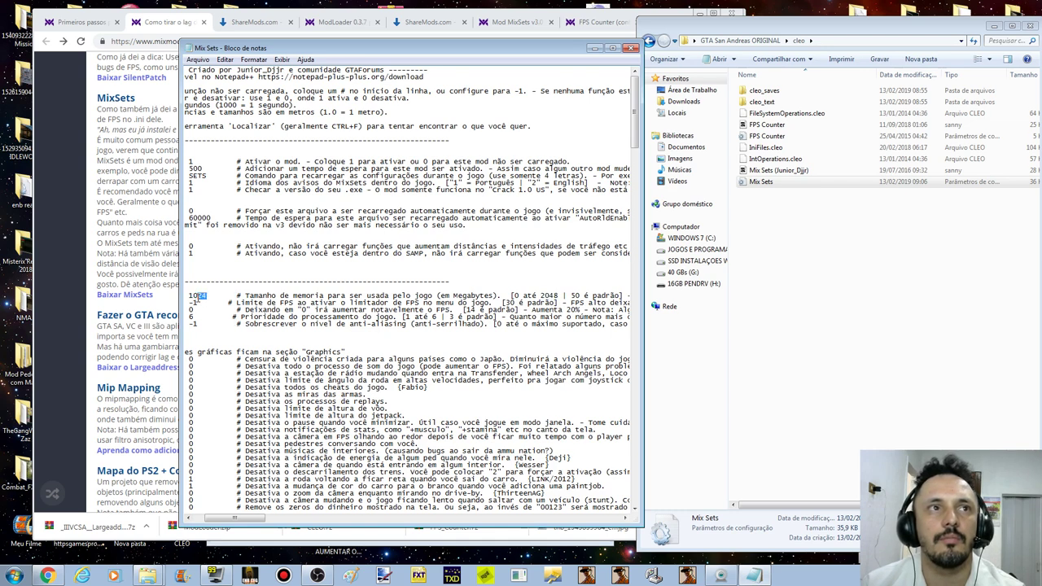
{"action": "right_click", "coordinate": [193, 298]}
{"action": "left_click", "coordinate": [220, 346]}
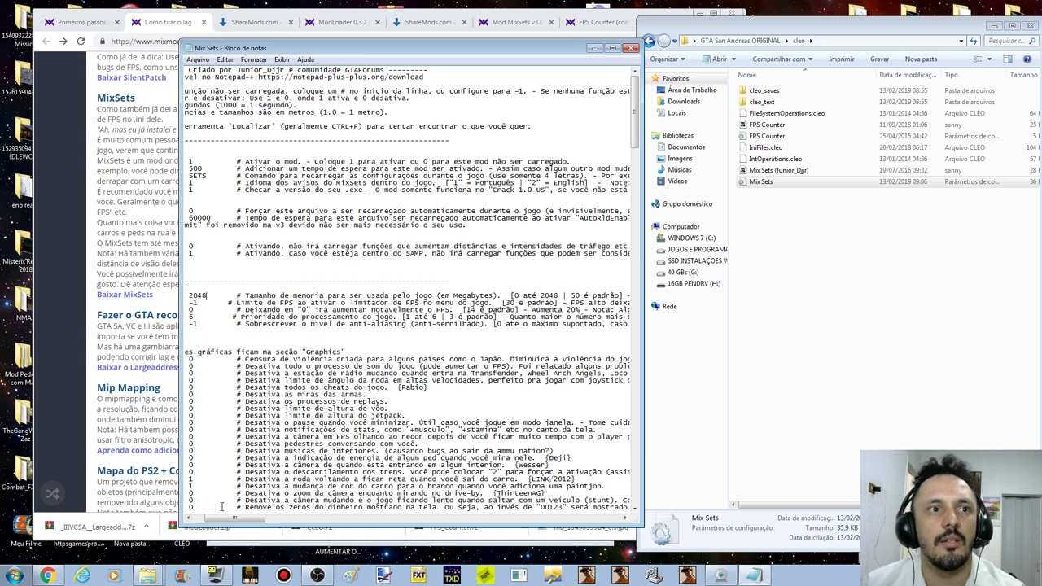
Step: Check the largeaddress program in the GTA San Andreas ORIGINAL folder and return to the cleo folder
{"action": "left_click_drag", "start_coordinate": [232, 518], "coordinate": [203, 522]}
{"action": "left_click", "coordinate": [649, 41]}
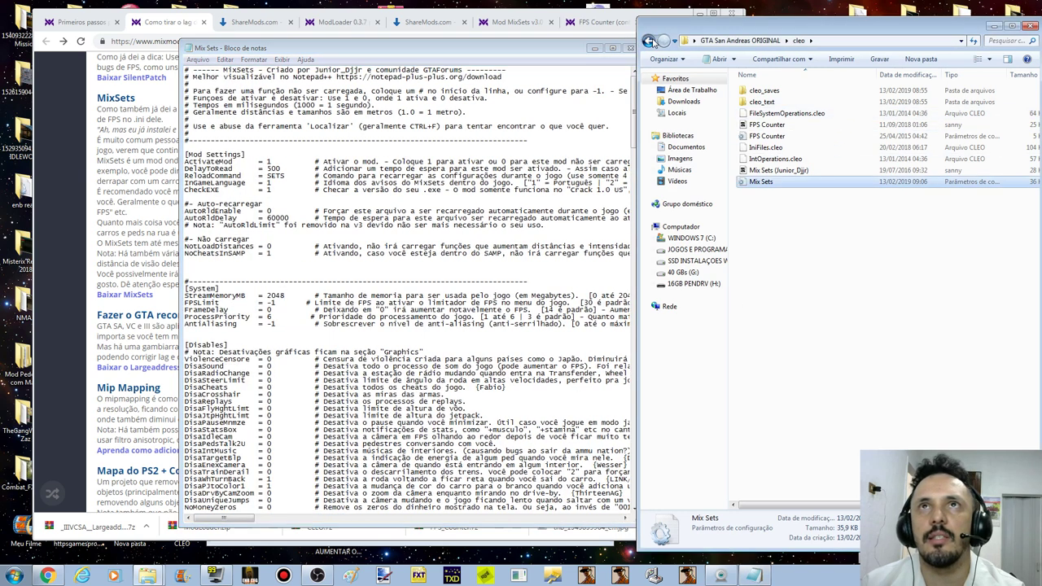
{"action": "left_click", "coordinate": [777, 285]}
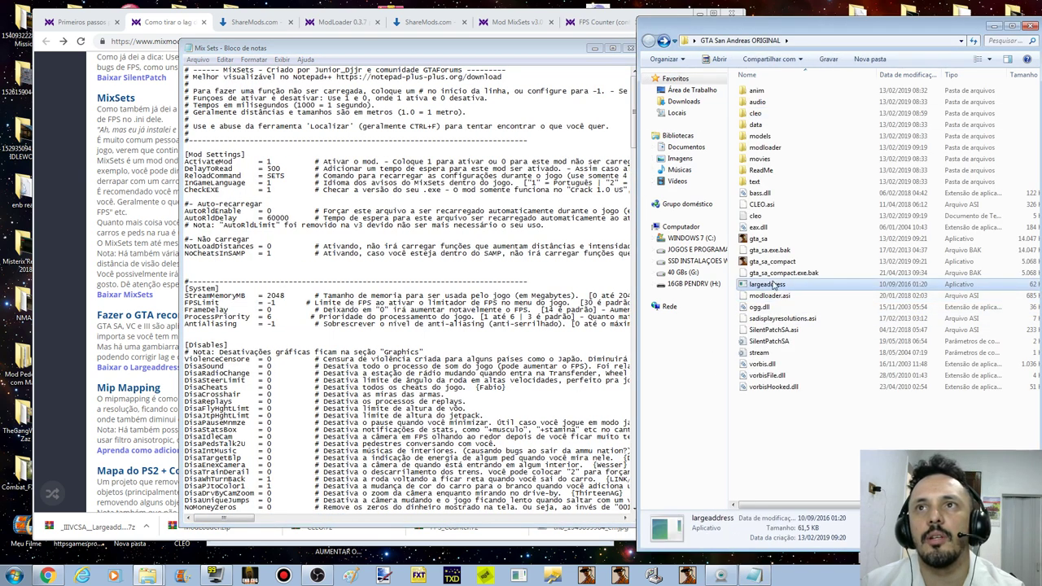
{"action": "left_click", "coordinate": [664, 41]}
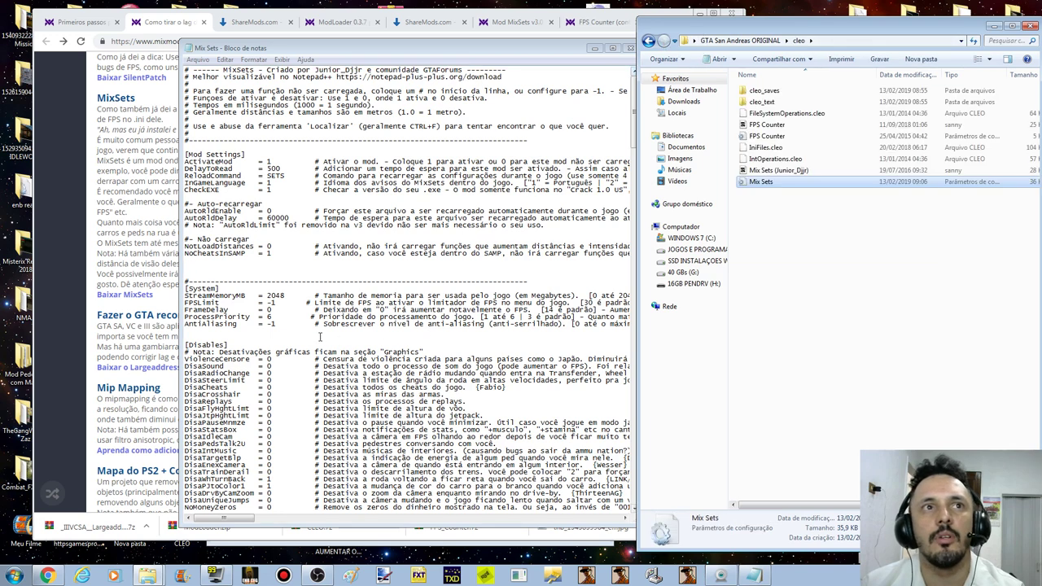
Step: Try a StreamMemoryMB value of 4096 in the System section and restore it to 2048
{"action": "left_click_drag", "start_coordinate": [287, 298], "coordinate": [275, 300]}
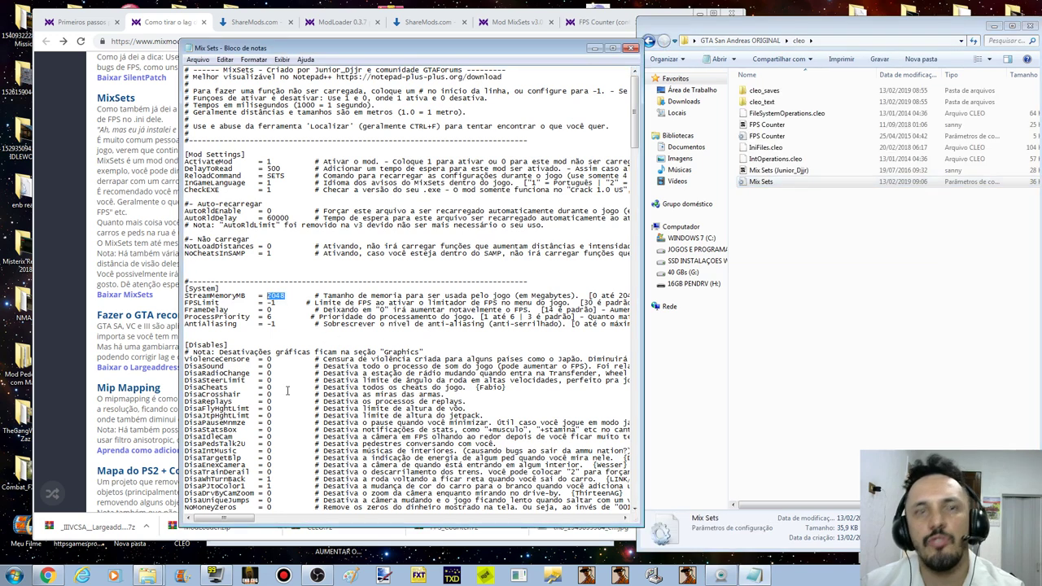
{"action": "type", "text": "40"}
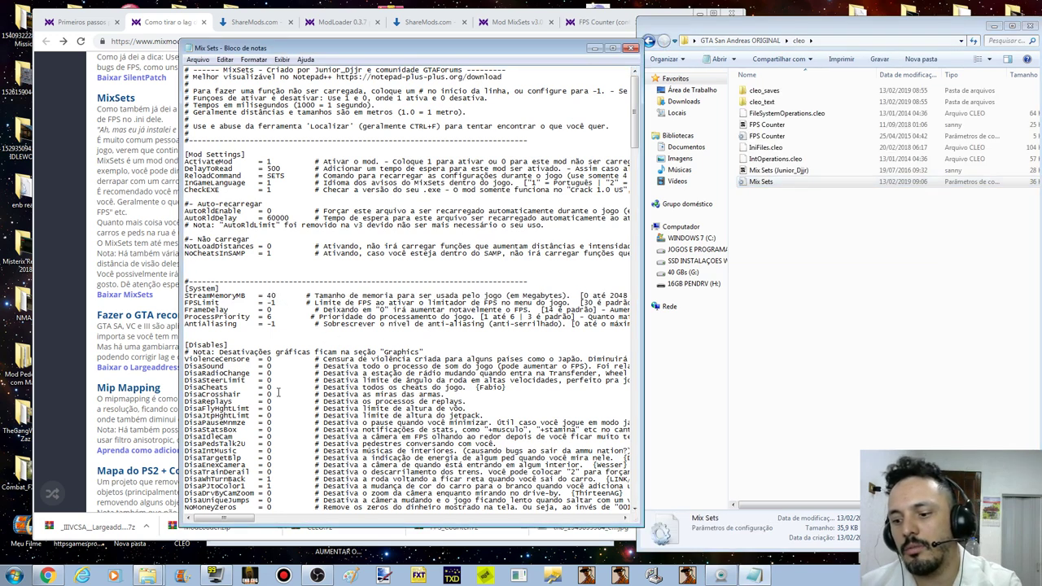
{"action": "type", "text": "96"}
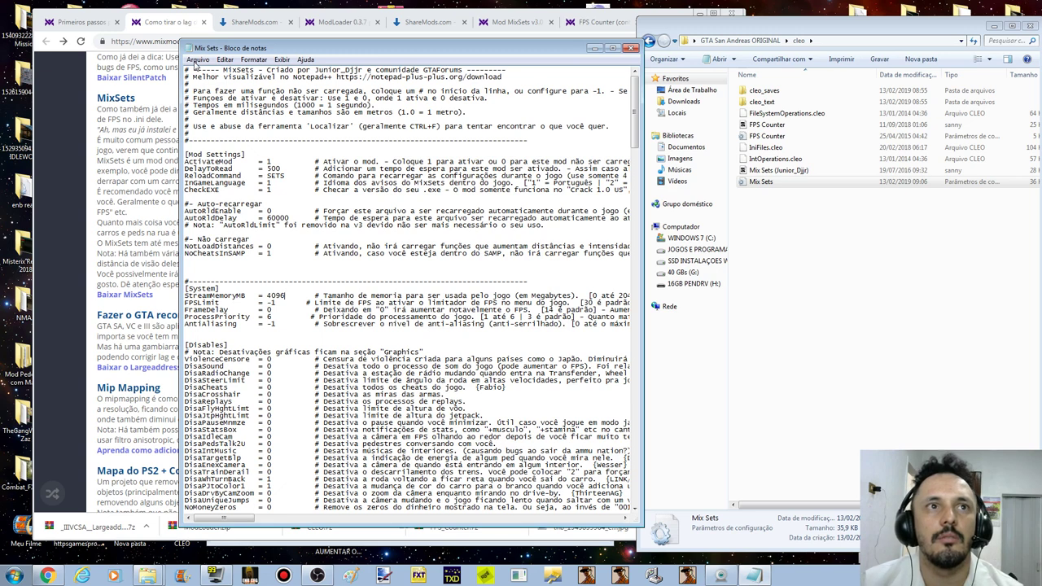
{"action": "double_click", "coordinate": [281, 295]}
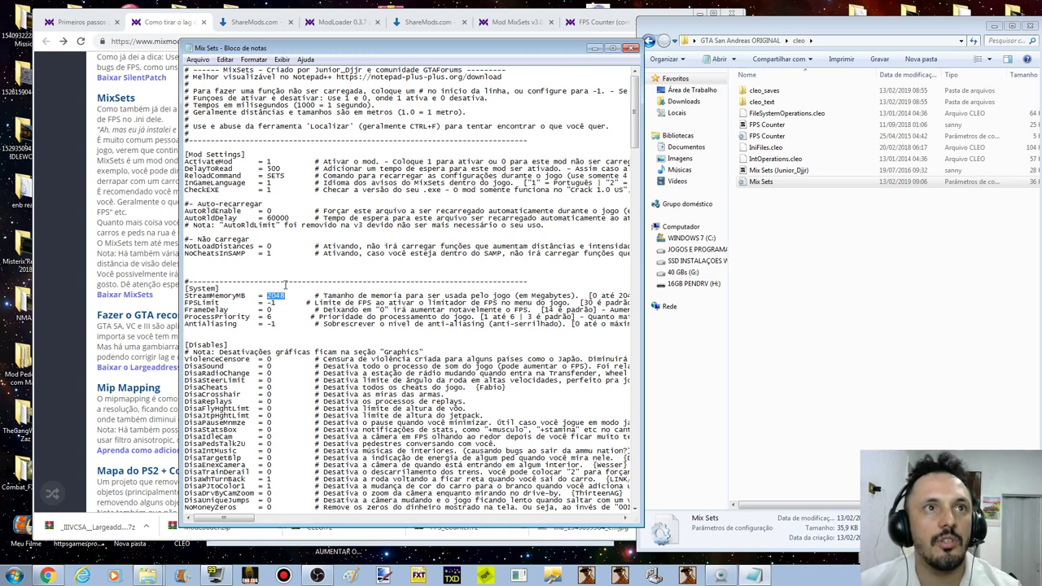
Step: Save and close the Mix Sets settings file and return to the GTA San Andreas ORIGINAL folder
{"action": "left_click", "coordinate": [198, 59]}
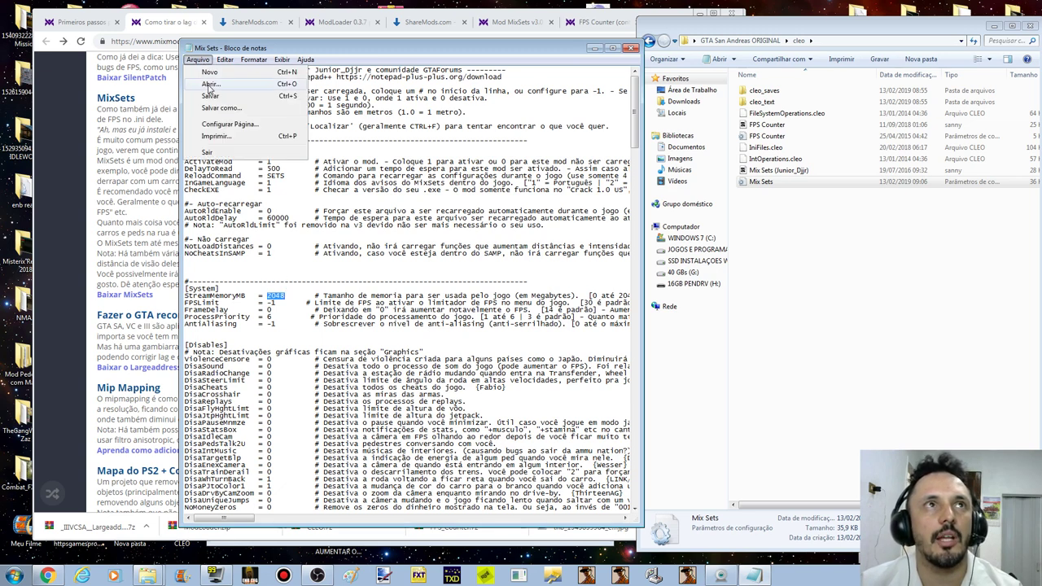
{"action": "left_click", "coordinate": [221, 96]}
{"action": "left_click", "coordinate": [631, 48]}
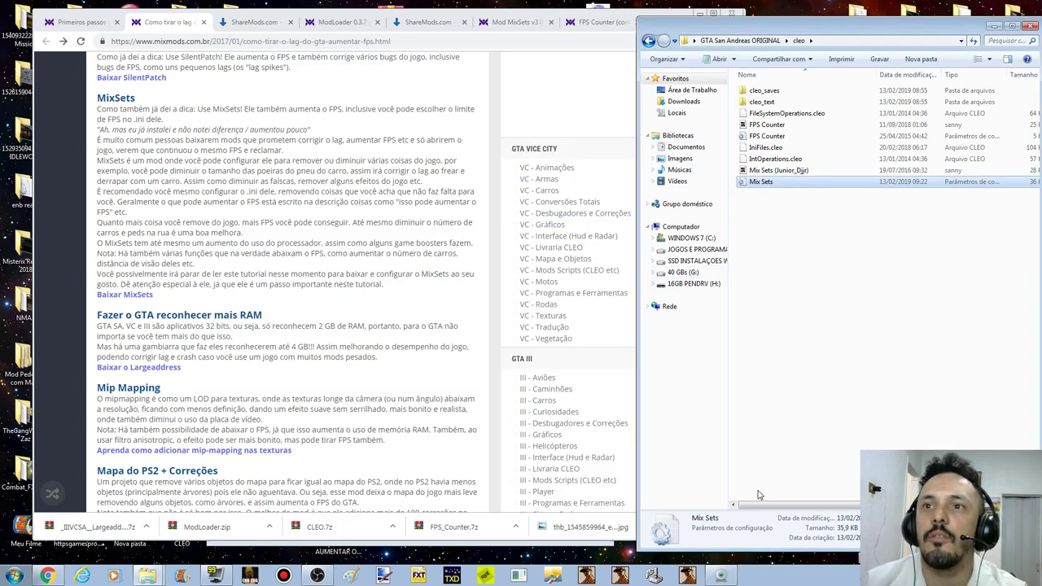
{"action": "left_click", "coordinate": [649, 41]}
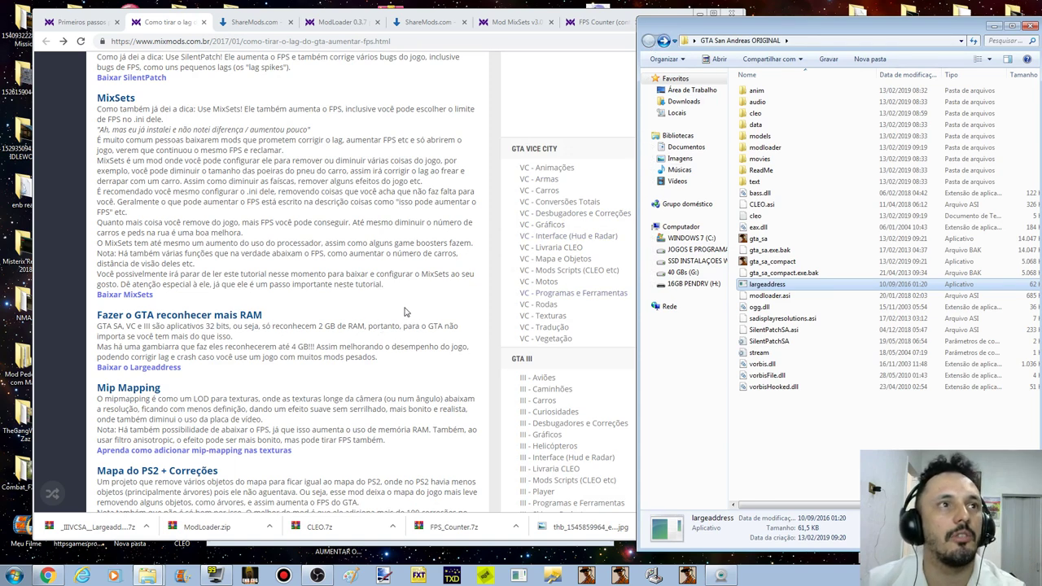
Step: Read the guide's Mip Mapping and Mapa do PS2 + Correções sections and open the PS2 map mod's page in a new tab
{"action": "left_click", "coordinate": [262, 384]}
{"action": "scroll", "coordinate": [262, 384], "scroll_direction": "down", "scroll_amount": 1}
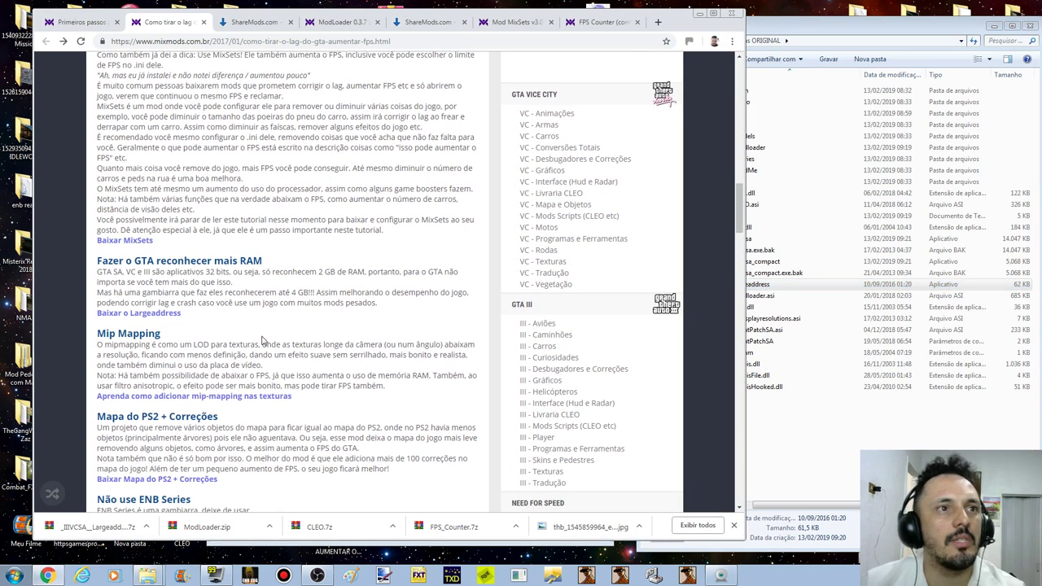
{"action": "scroll", "coordinate": [262, 341], "scroll_direction": "down", "scroll_amount": 1}
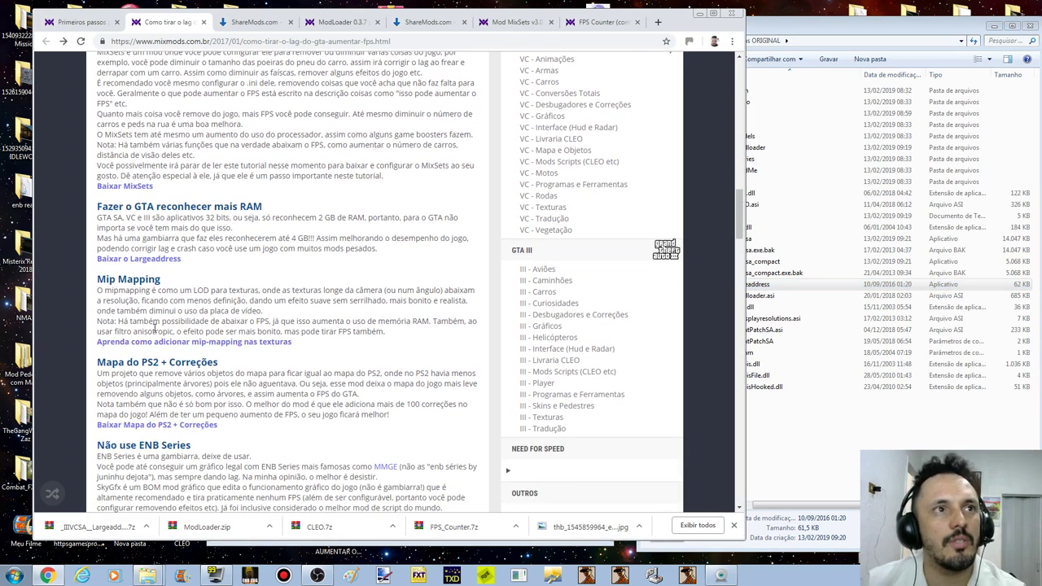
{"action": "scroll", "coordinate": [267, 411], "scroll_direction": "down", "scroll_amount": 2}
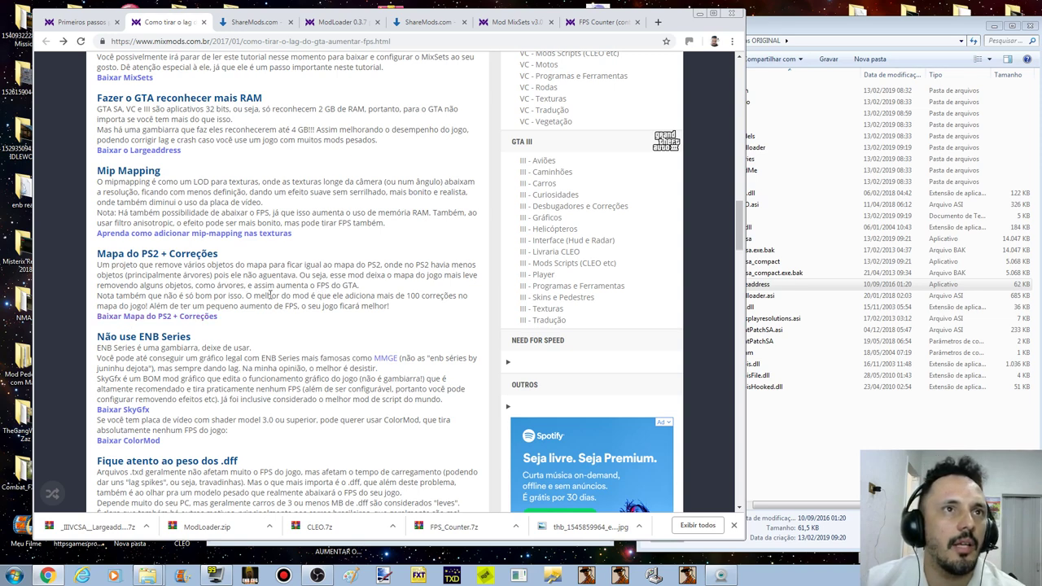
{"action": "left_click_drag", "start_coordinate": [253, 286], "coordinate": [355, 296]}
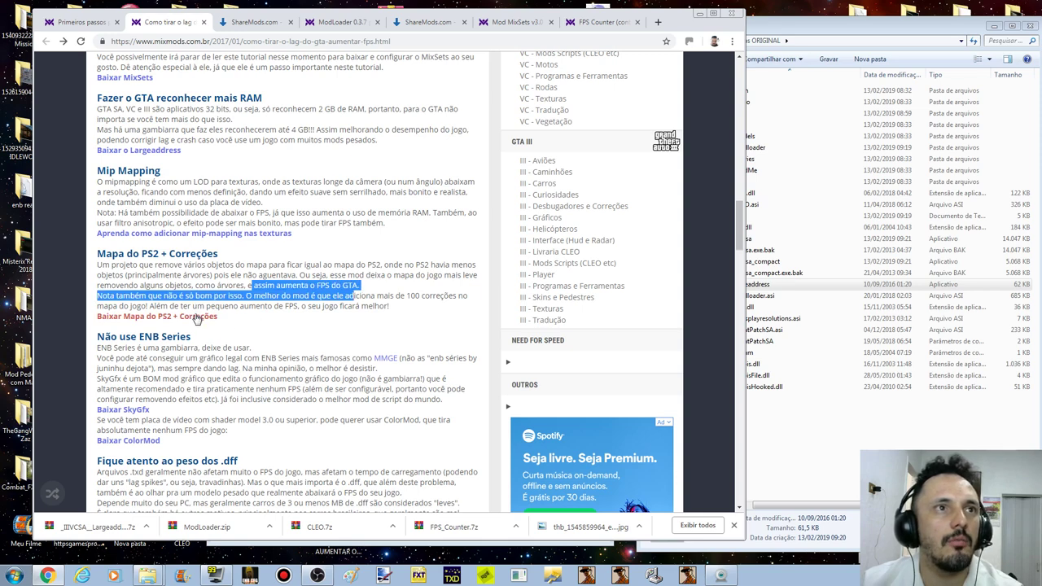
{"action": "right_click", "coordinate": [196, 319]}
{"action": "left_click", "coordinate": [229, 330]}
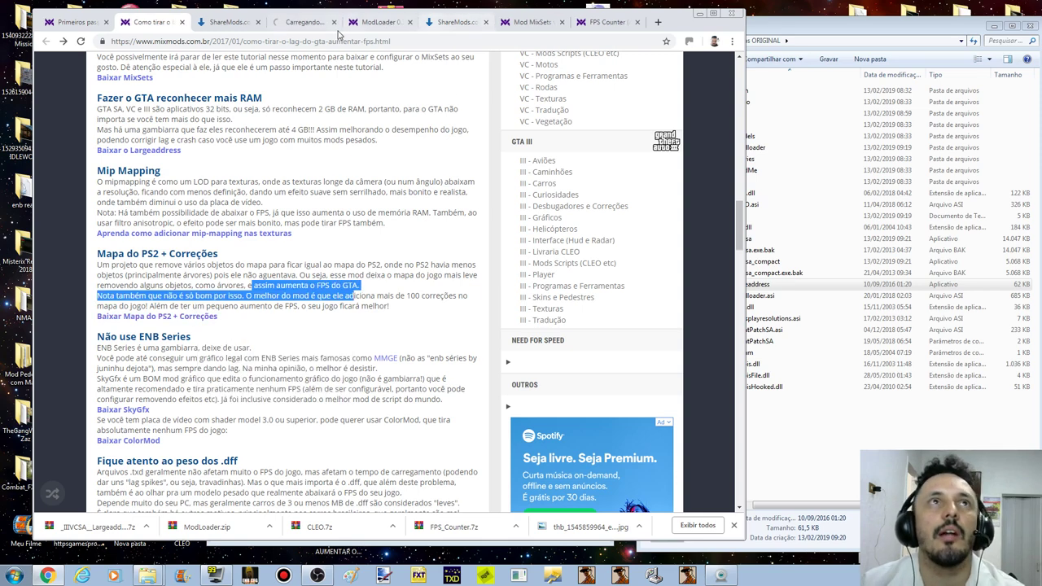
{"action": "left_click", "coordinate": [301, 23]}
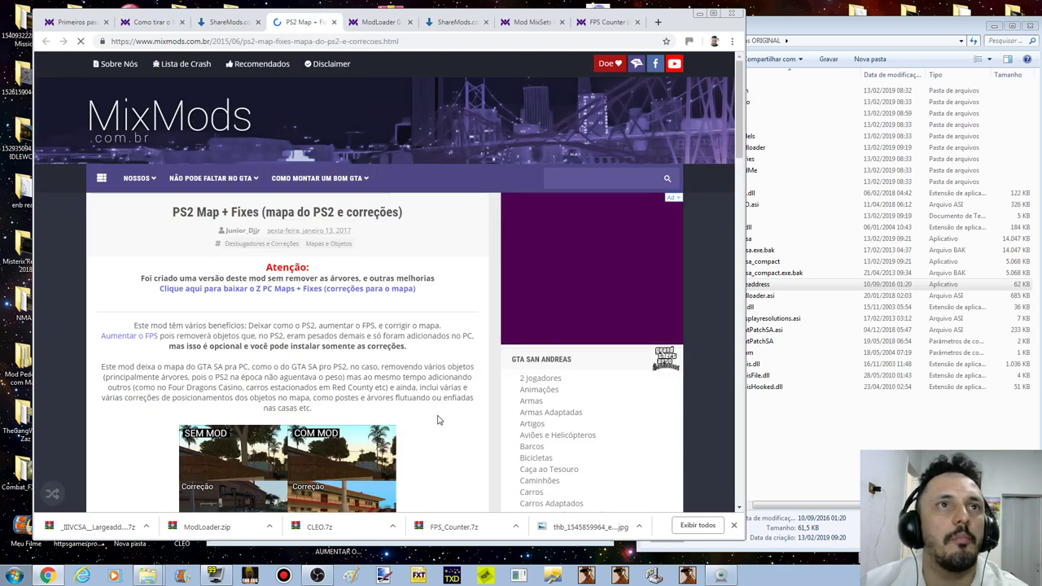
Step: Review the PS2 Map + Fixes description and comparison images, and open the mod's download link
{"action": "scroll", "coordinate": [444, 407], "scroll_direction": "down", "scroll_amount": 1}
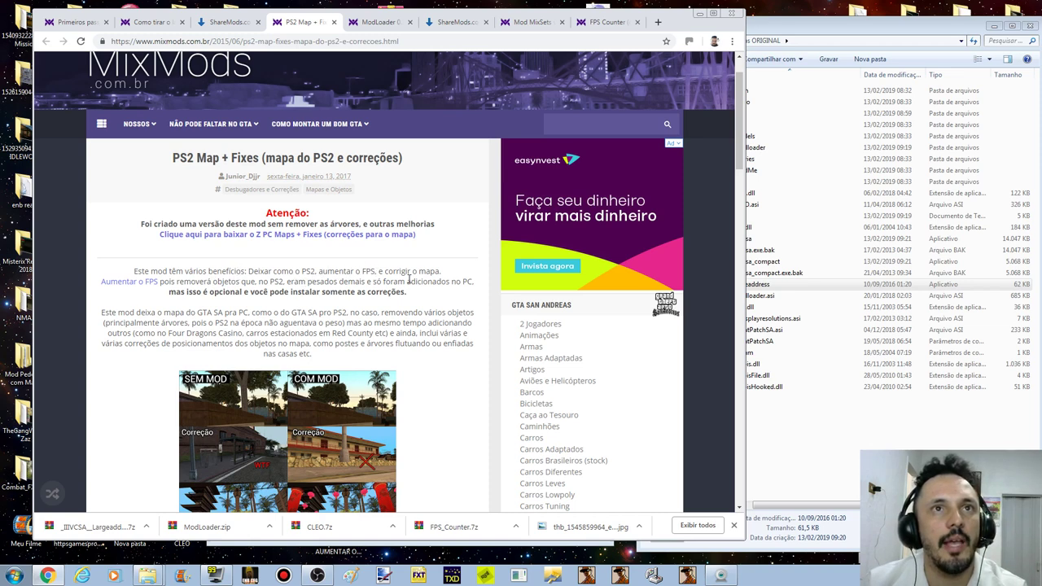
{"action": "left_click_drag", "start_coordinate": [384, 271], "coordinate": [443, 272]}
{"action": "scroll", "coordinate": [386, 216], "scroll_direction": "down", "scroll_amount": 4}
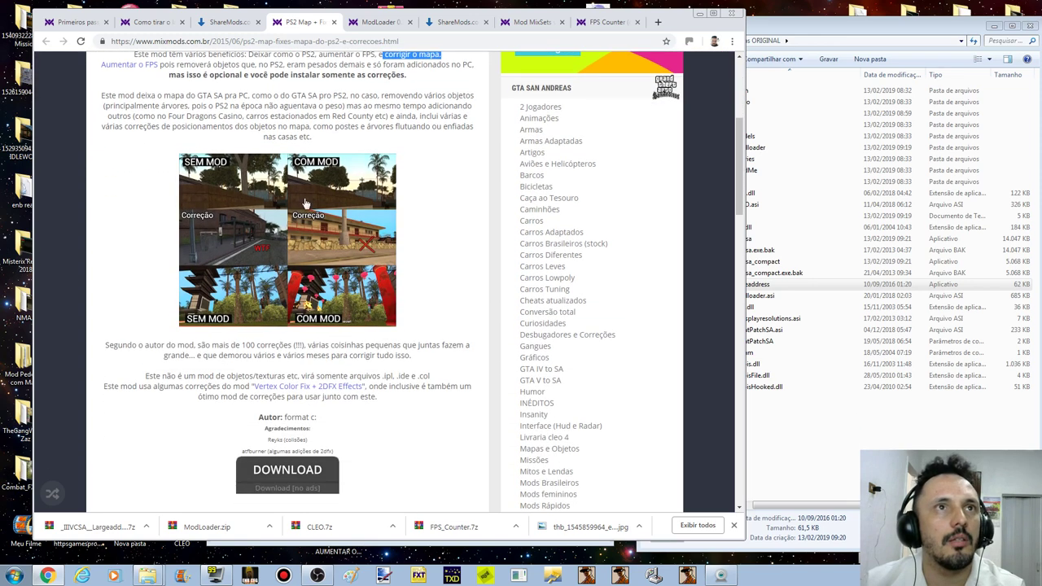
{"action": "scroll", "coordinate": [284, 309], "scroll_direction": "down", "scroll_amount": 3}
{"action": "left_click", "coordinate": [277, 328]}
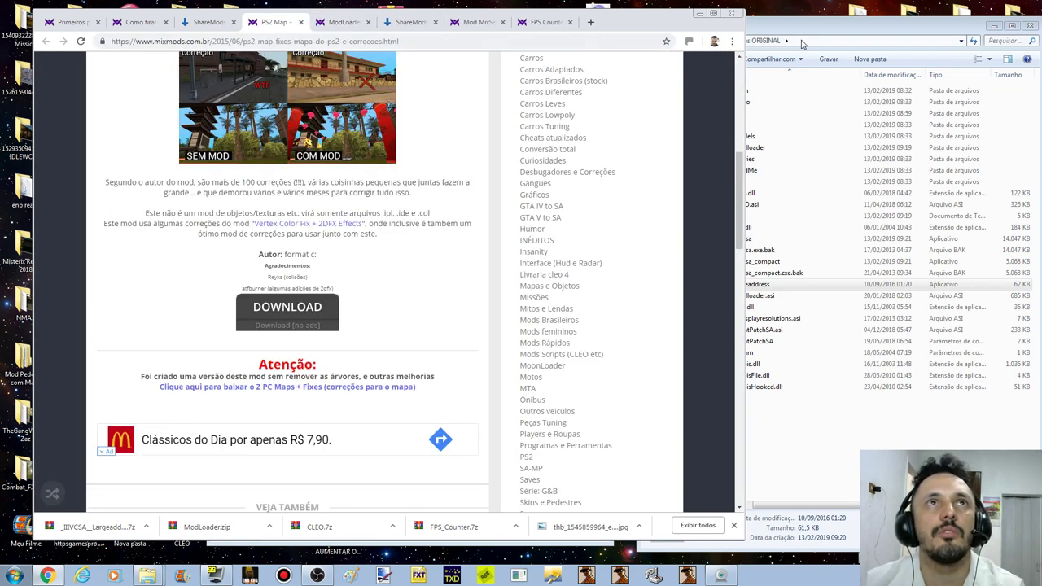
Step: Minimize Chrome, close the Largeaddress folder window and open the extracted PS2 Map + Fixes folder from the desktop
{"action": "left_click", "coordinate": [700, 15]}
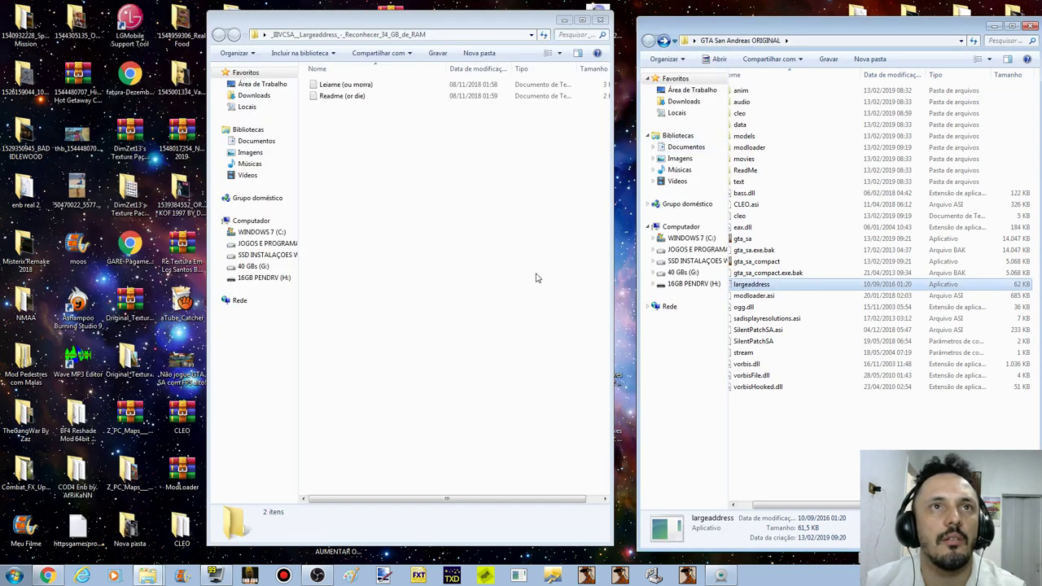
{"action": "left_click", "coordinate": [603, 11]}
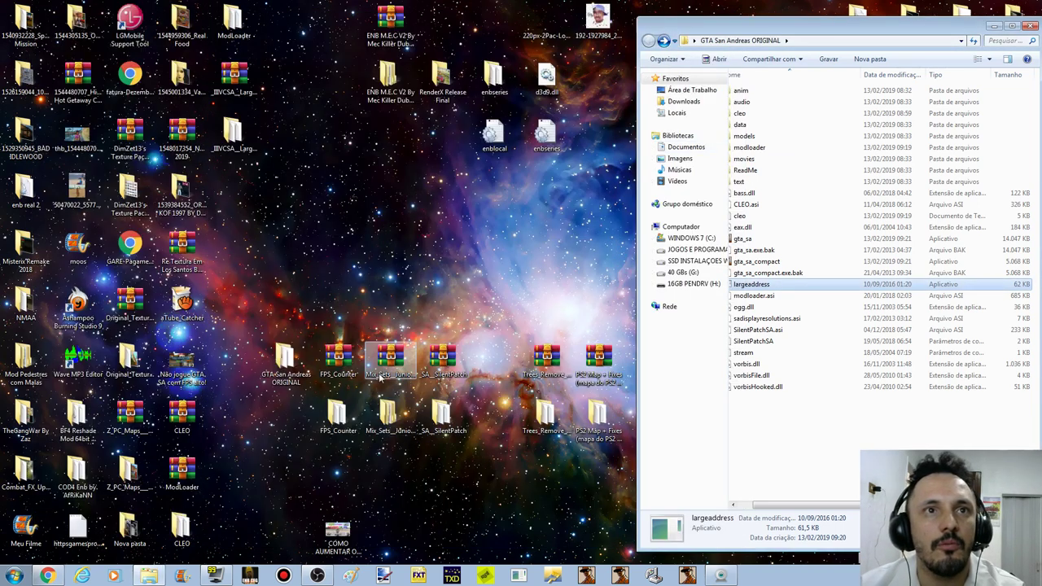
{"action": "left_click", "coordinate": [603, 372]}
{"action": "left_click", "coordinate": [600, 429]}
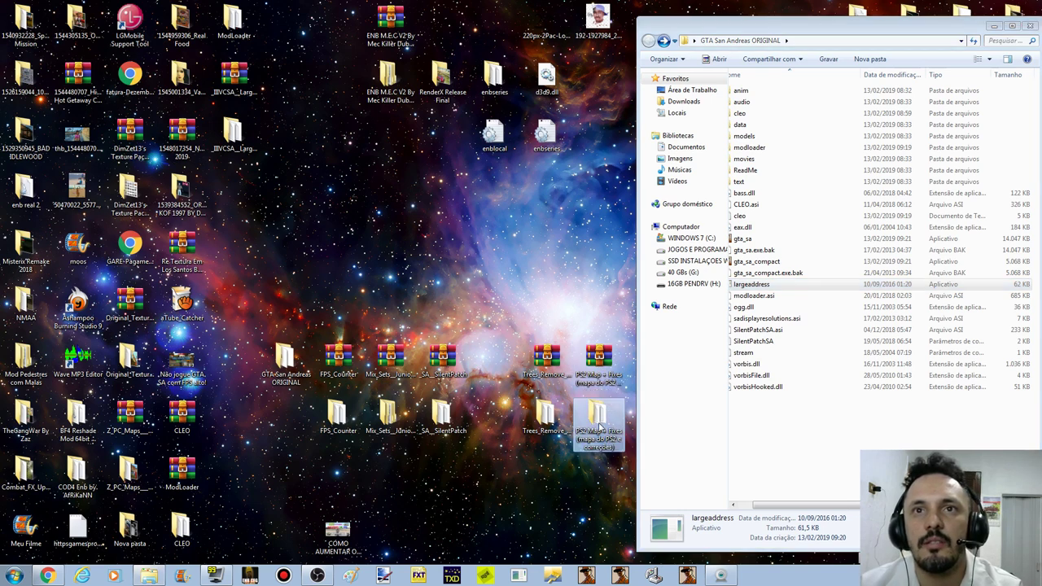
{"action": "double_click", "coordinate": [600, 429]}
Step: Inspect the data, maps and gta3 img folders inside PS2 Map + Fixes and return to the mod's outer folder
{"action": "double_click", "coordinate": [370, 86]}
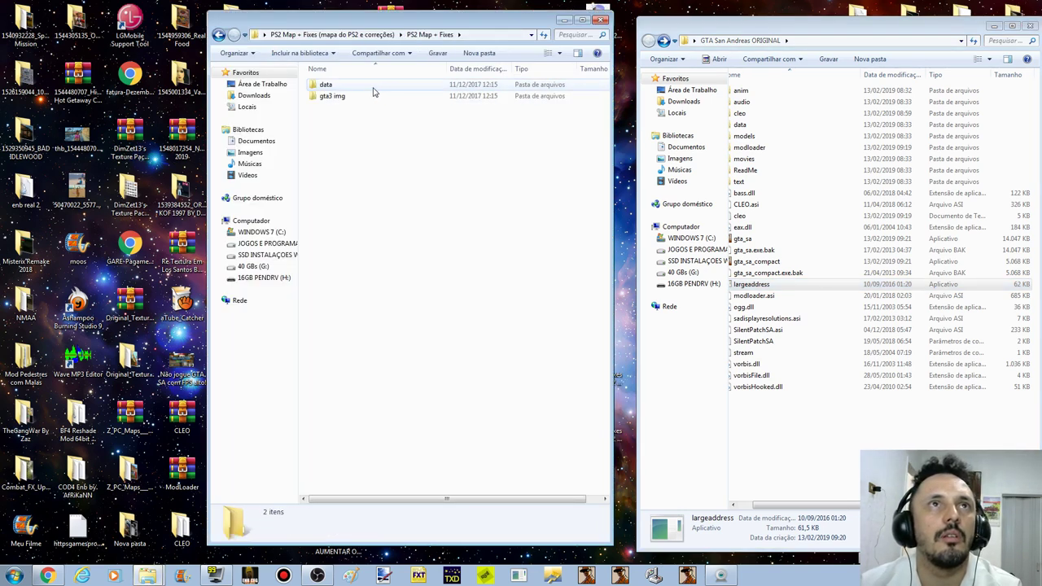
{"action": "double_click", "coordinate": [326, 84]}
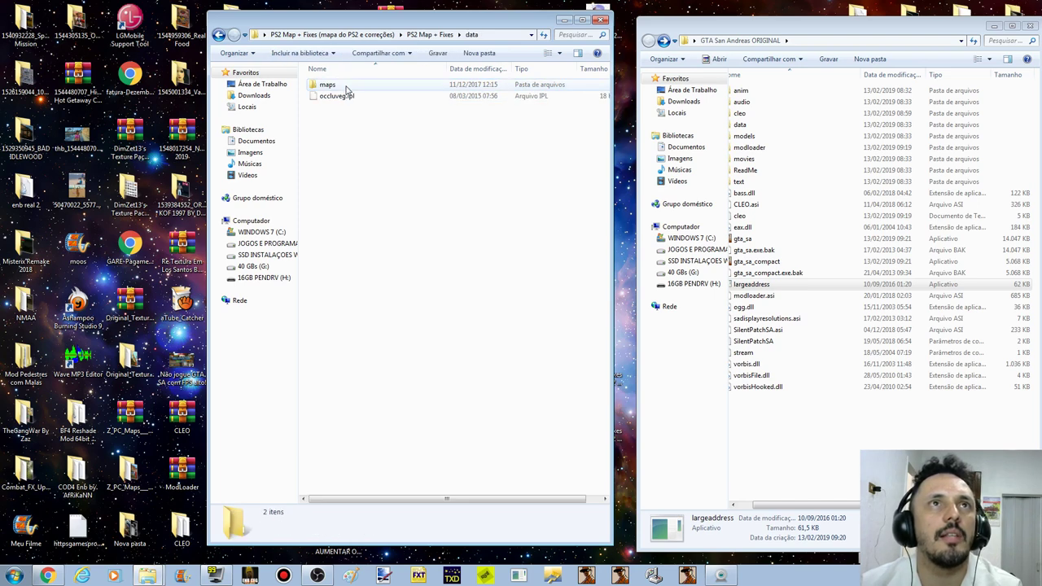
{"action": "left_click", "coordinate": [350, 86]}
{"action": "double_click", "coordinate": [348, 88]}
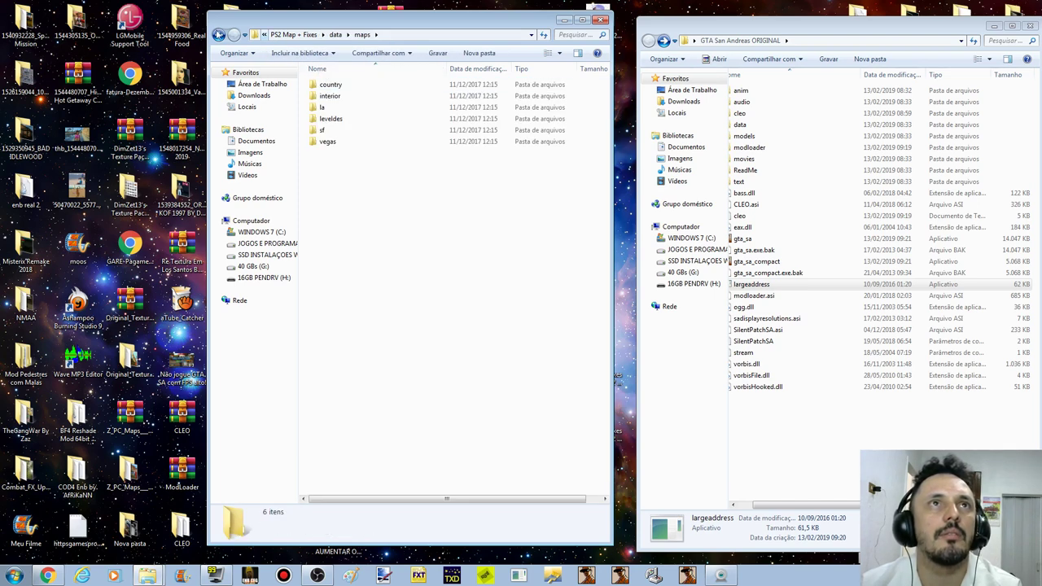
{"action": "key", "text": "BackSpace"}
{"action": "key", "text": "BackSpace"}
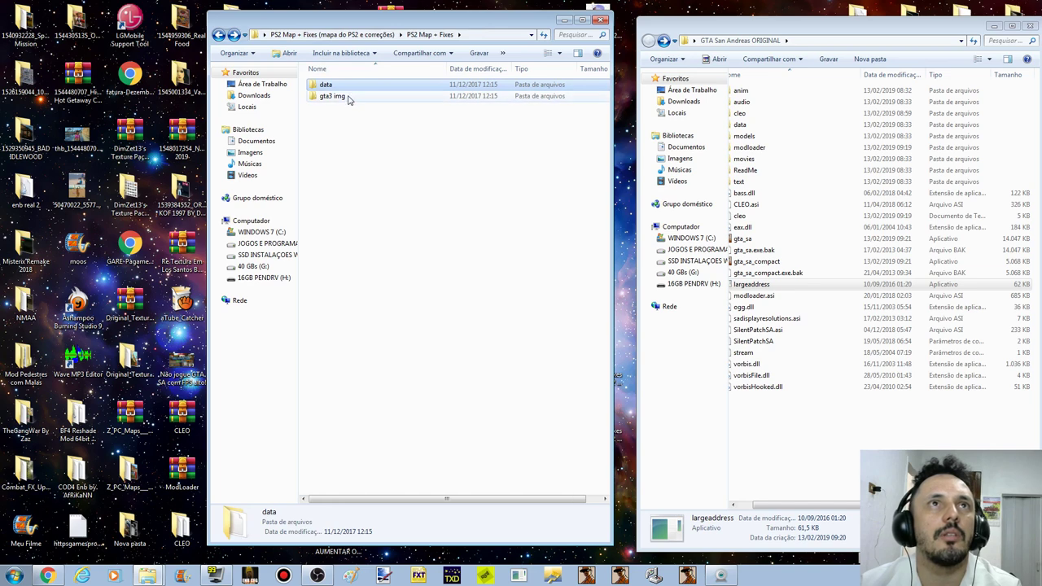
{"action": "double_click", "coordinate": [343, 97]}
{"action": "left_click", "coordinate": [218, 35]}
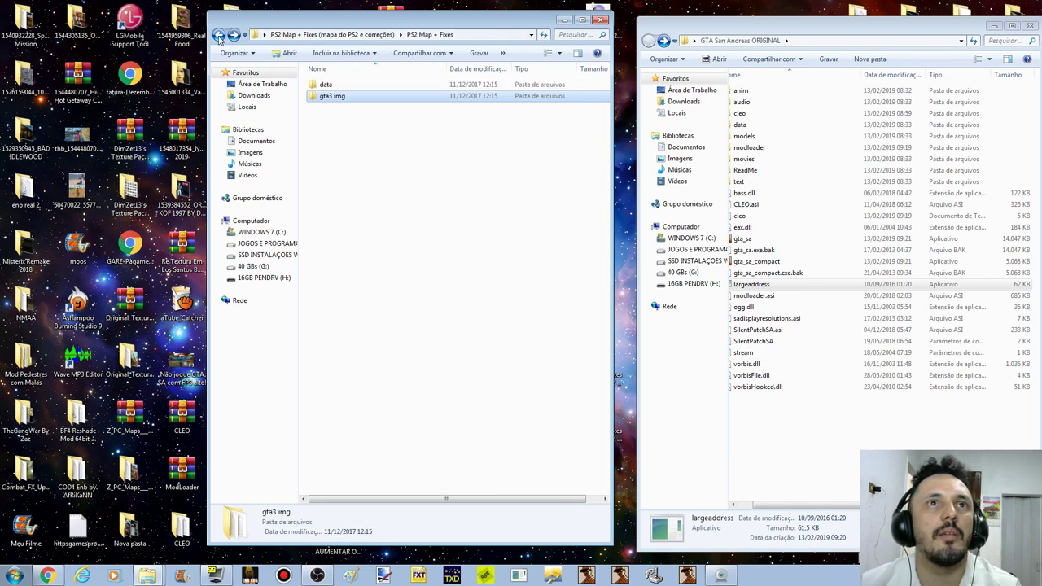
{"action": "left_click", "coordinate": [218, 36]}
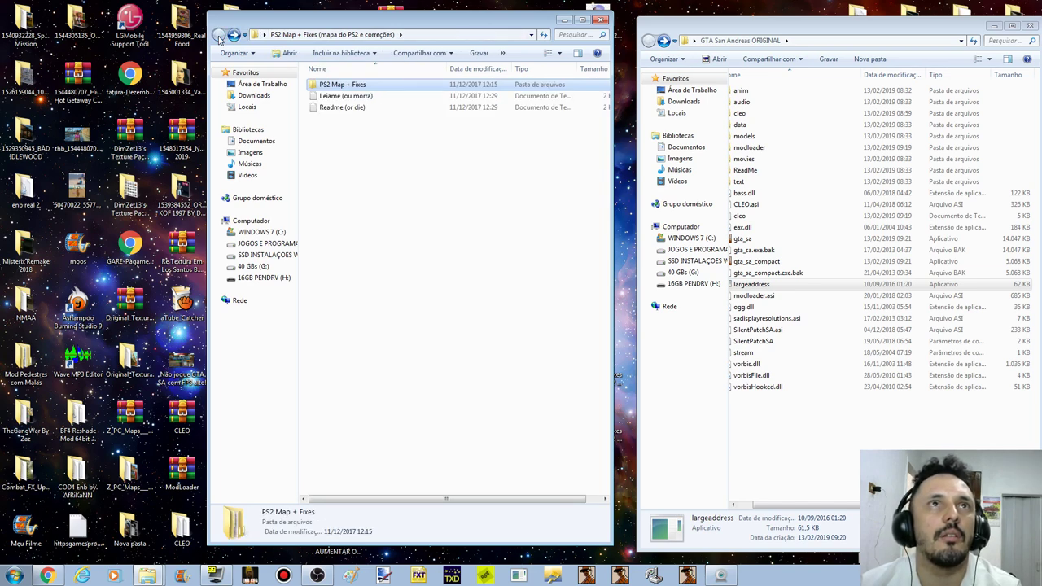
Step: Open the game's modloader folder and read the PS2 Map + Fixes installation instructions in Leiame (ou morra)
{"action": "left_click", "coordinate": [750, 510]}
{"action": "double_click", "coordinate": [783, 149]}
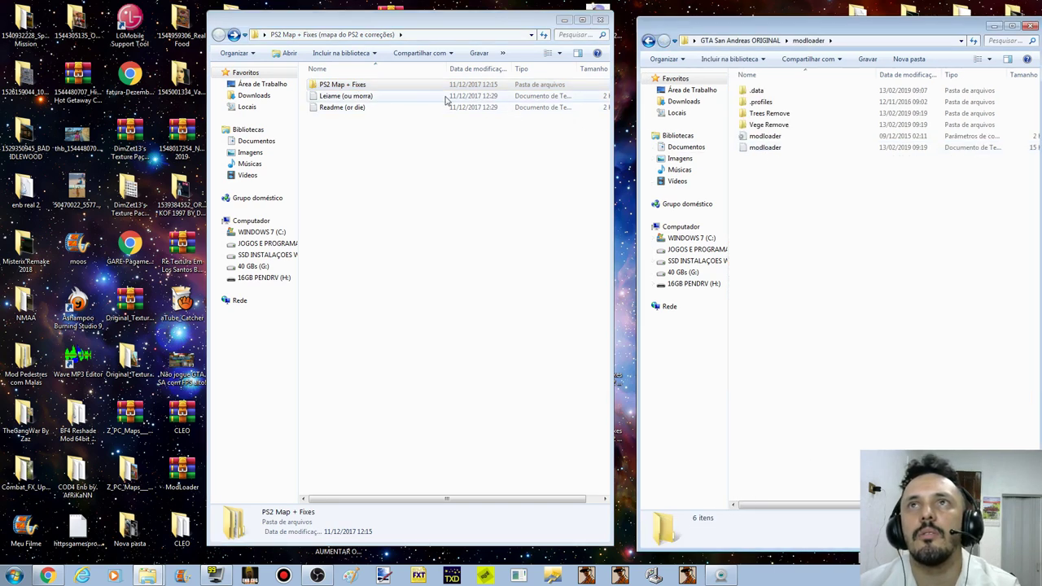
{"action": "double_click", "coordinate": [358, 96]}
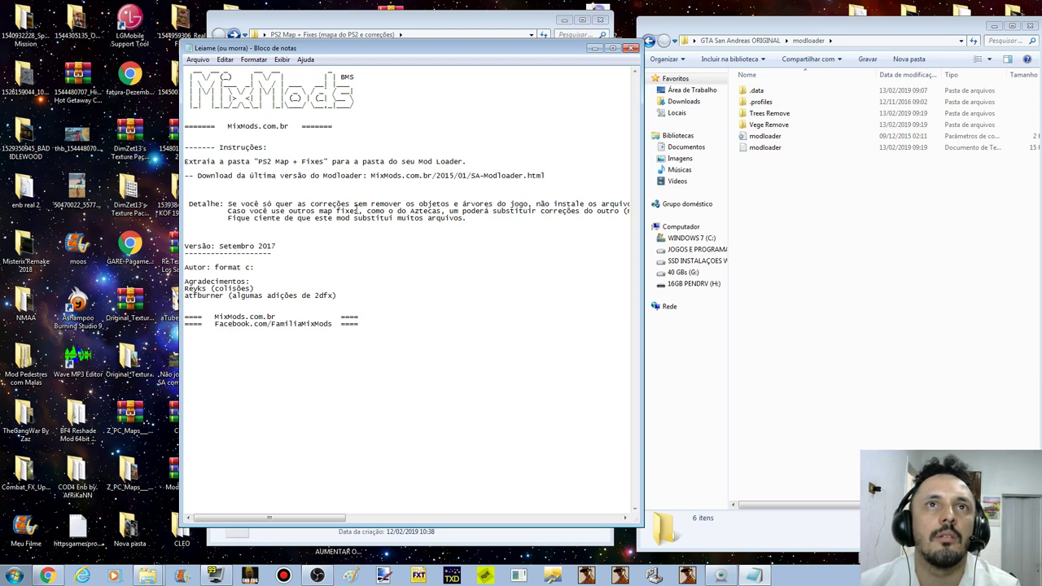
Step: Read the full Detalhe note in the Leiame instructions to the end of its long lines, and close the file
{"action": "left_click_drag", "start_coordinate": [561, 206], "coordinate": [603, 210]}
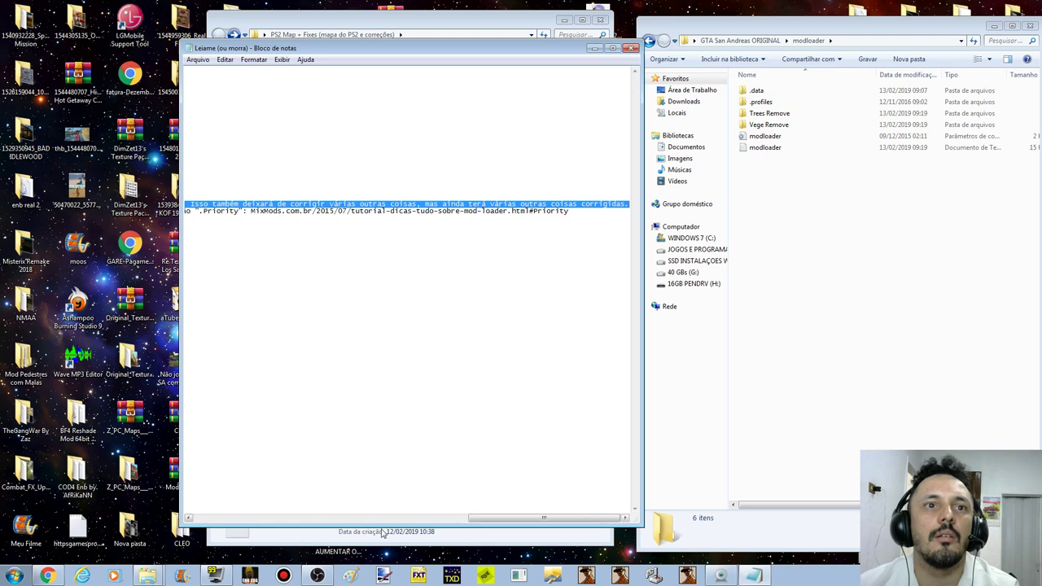
{"action": "left_click", "coordinate": [477, 511]}
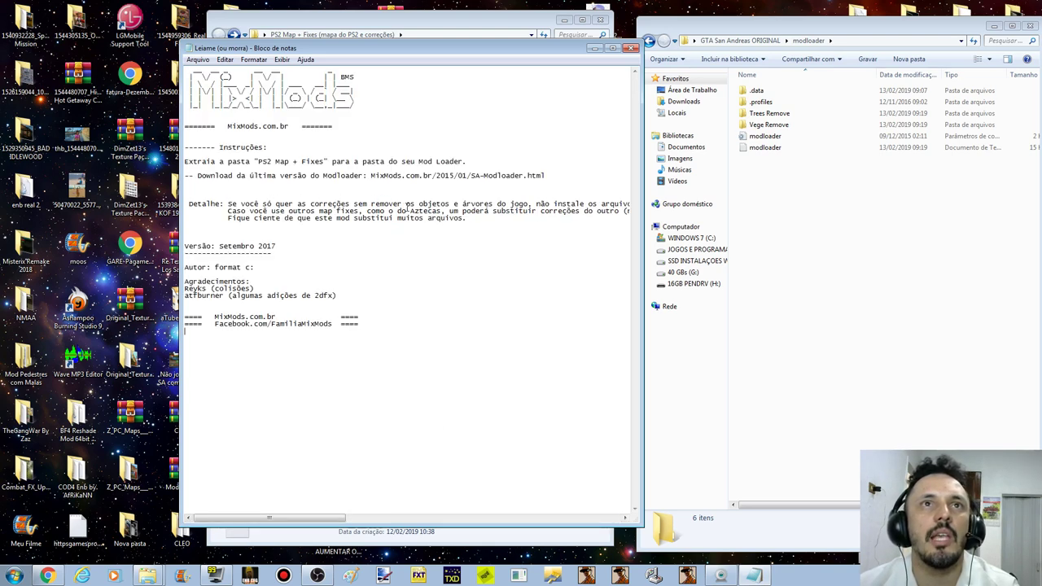
{"action": "left_click", "coordinate": [630, 49]}
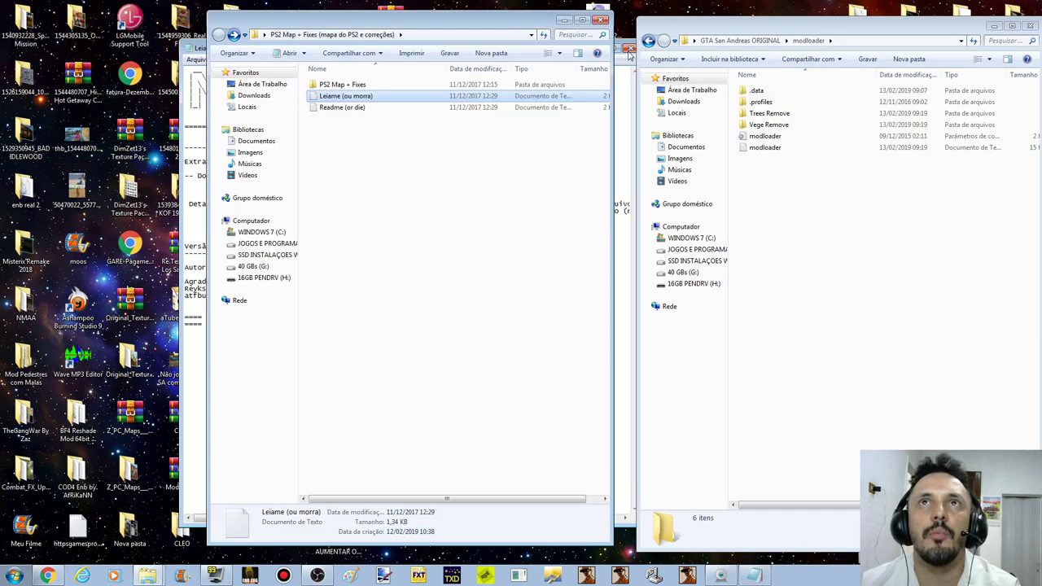
Step: Check the contents of the inner PS2 Map + Fixes folder and move that folder into the game's modloader folder
{"action": "double_click", "coordinate": [349, 85]}
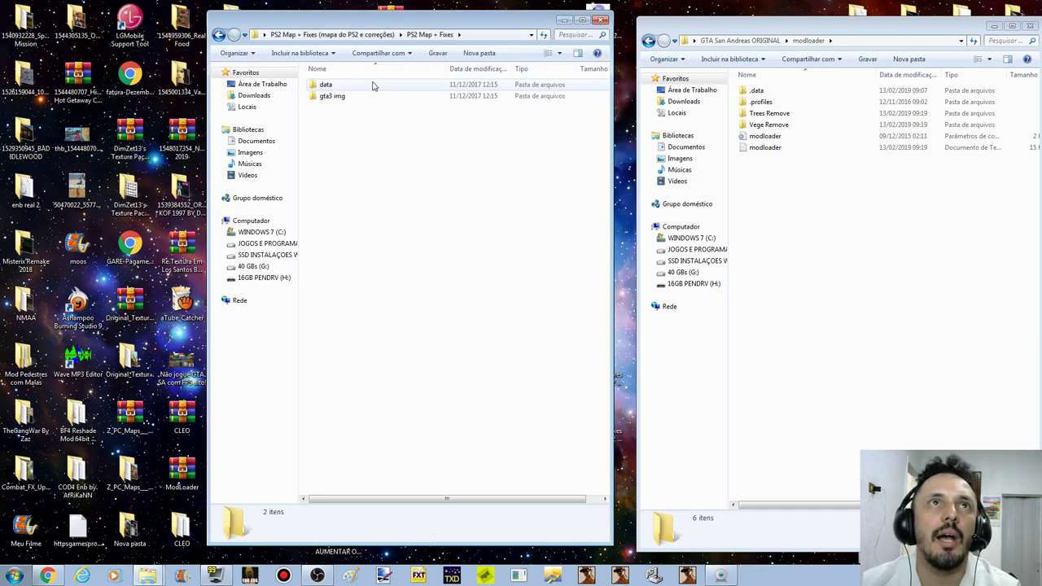
{"action": "left_click", "coordinate": [218, 34]}
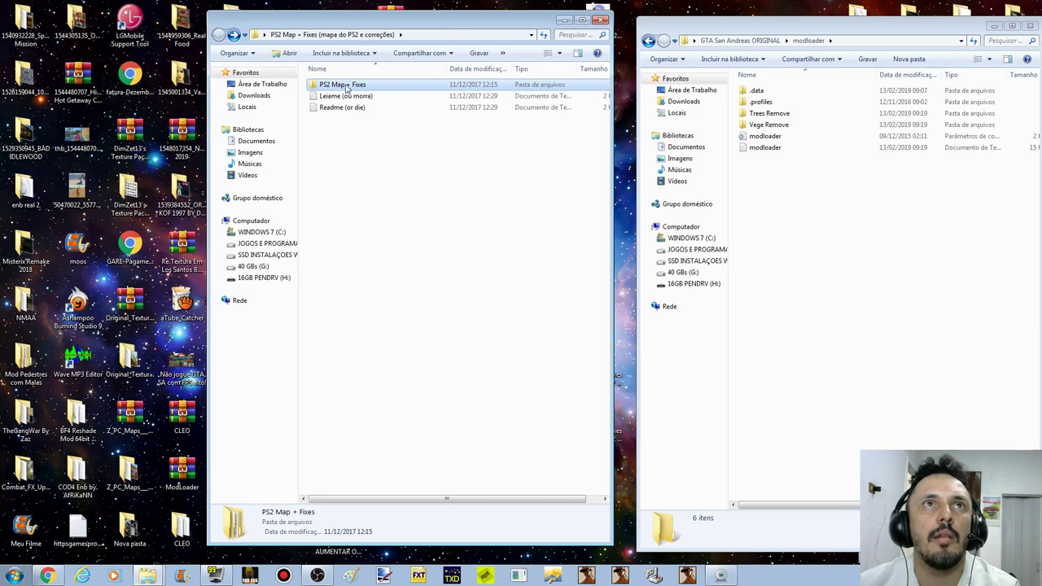
{"action": "left_click_drag", "start_coordinate": [348, 88], "coordinate": [815, 305]}
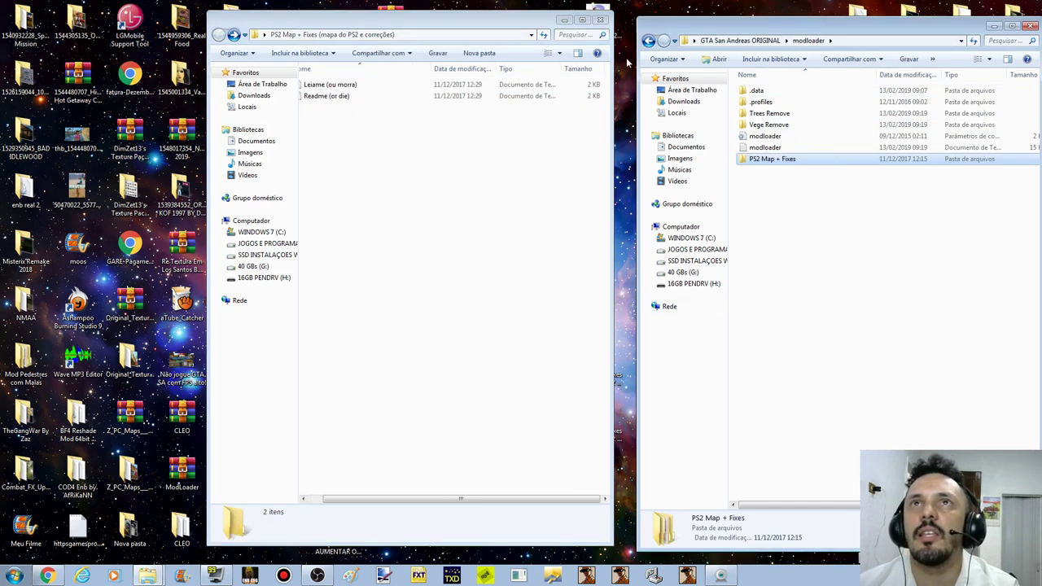
Step: Launch gta_sa from the GTA San Andreas ORIGINAL folder and start a game session from the main menu
{"action": "left_click", "coordinate": [648, 40]}
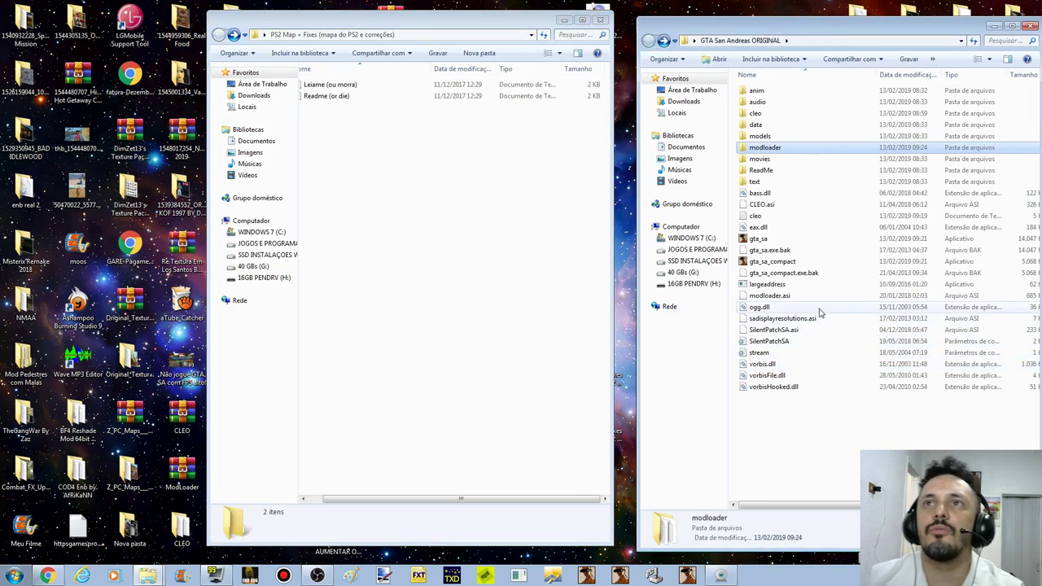
{"action": "left_click", "coordinate": [757, 240]}
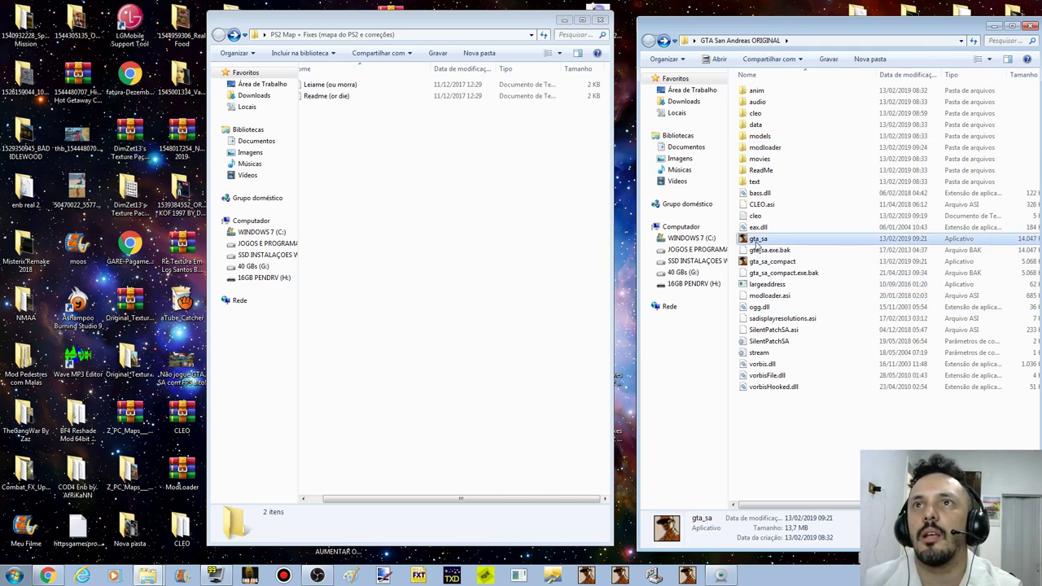
{"action": "double_click", "coordinate": [757, 240]}
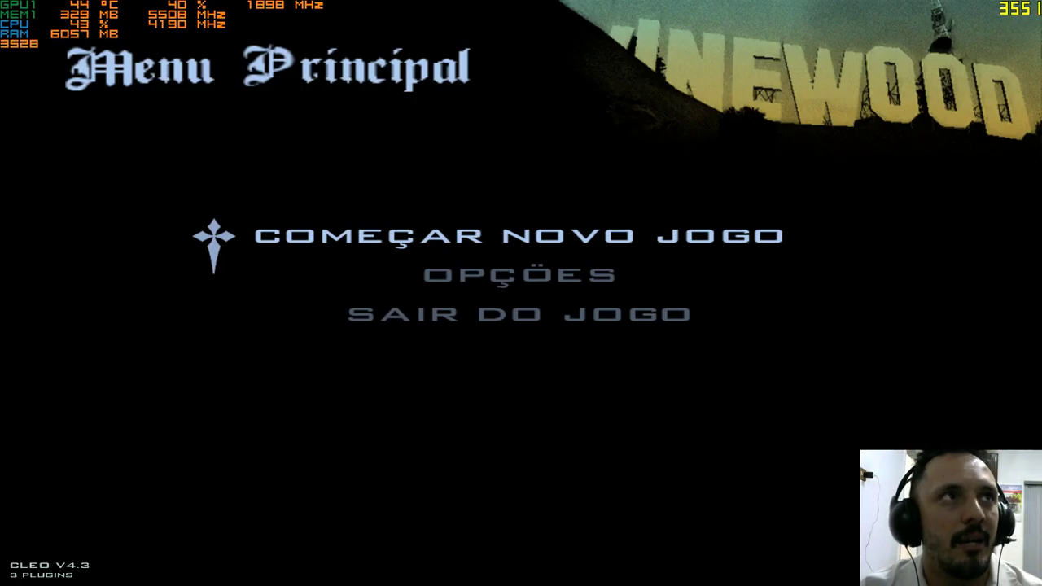
{"action": "key", "text": "Return"}
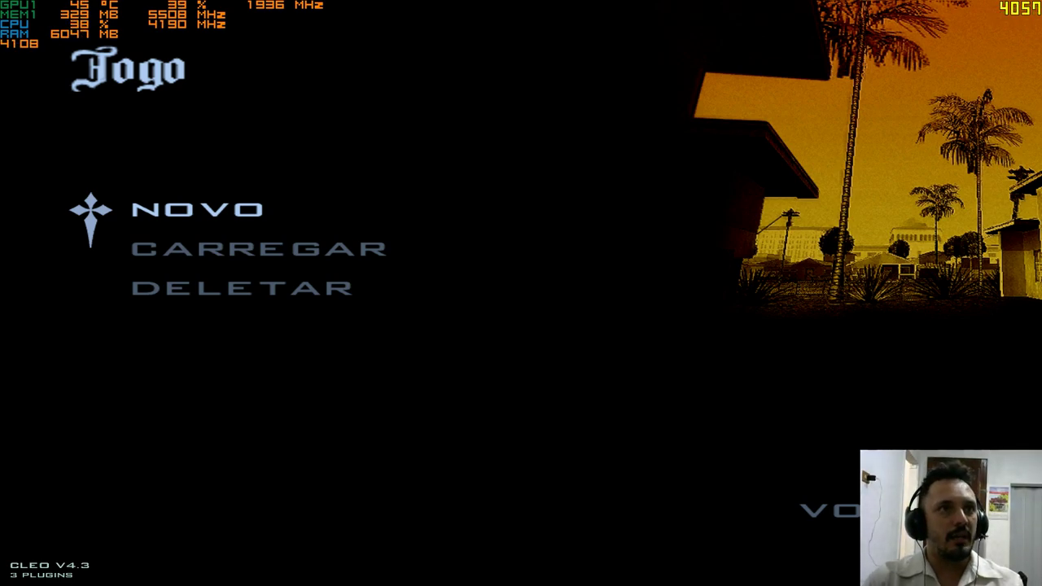
{"action": "key", "text": "Return"}
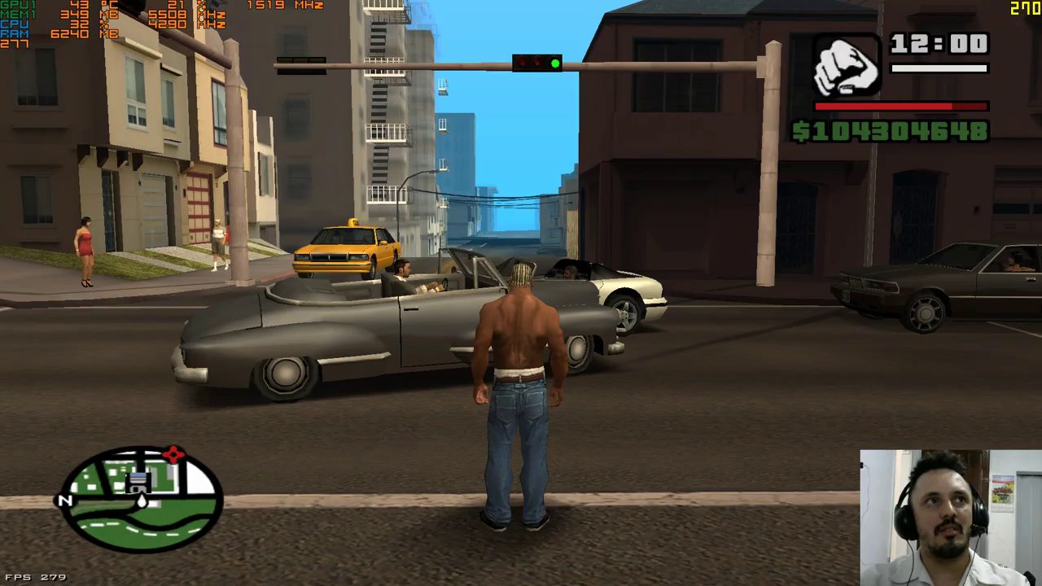
Step: Run the character around the street intersection to check the map and the FPS with the mods installed
{"action": "key", "text": "w"}
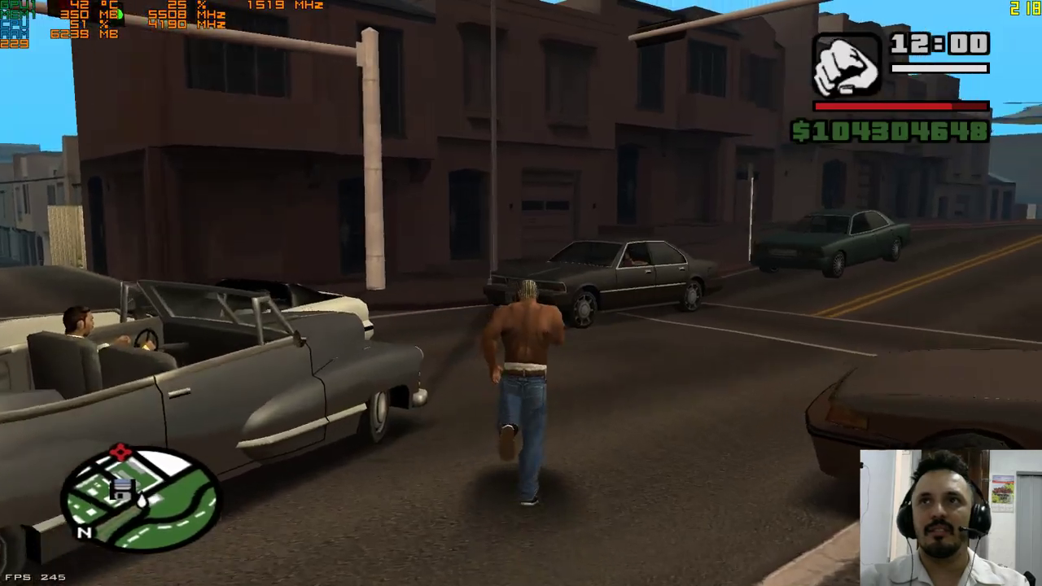
{"action": "key", "text": "s"}
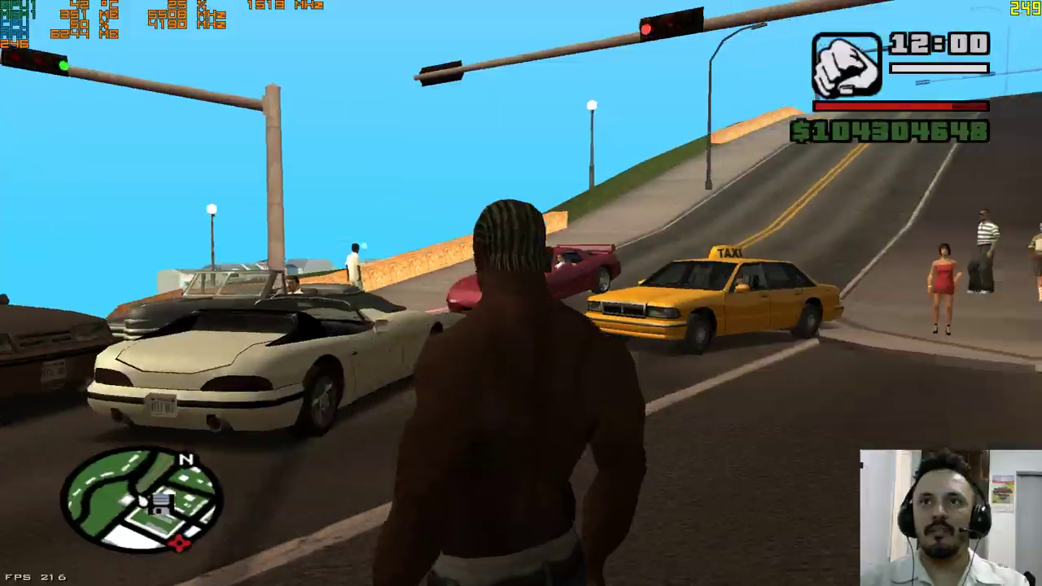
{"action": "key", "text": "w"}
{"action": "key", "text": "w"}
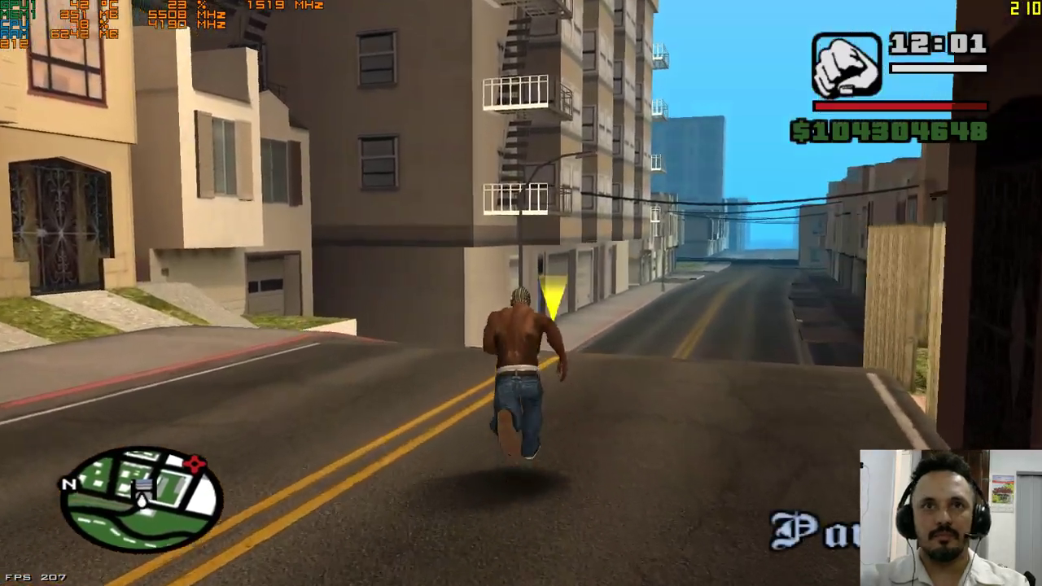
{"action": "key", "text": "w"}
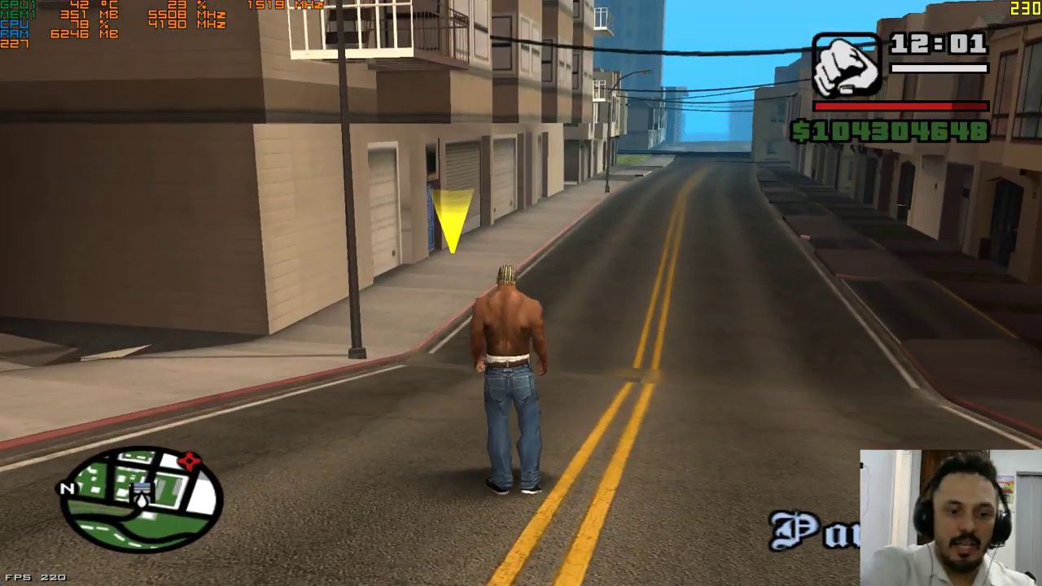
Step: Pause the game and quit to the desktop, confirming the exit
{"action": "key", "text": "Escape"}
{"action": "key", "text": "Up"}
{"action": "key", "text": "Return"}
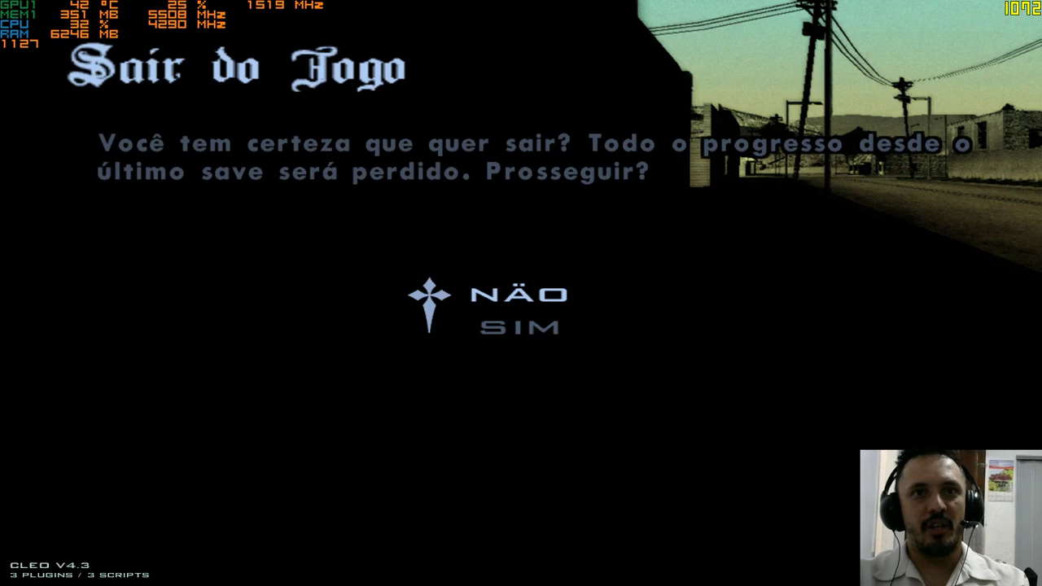
{"action": "key", "text": "Down"}
{"action": "key", "text": "Return"}
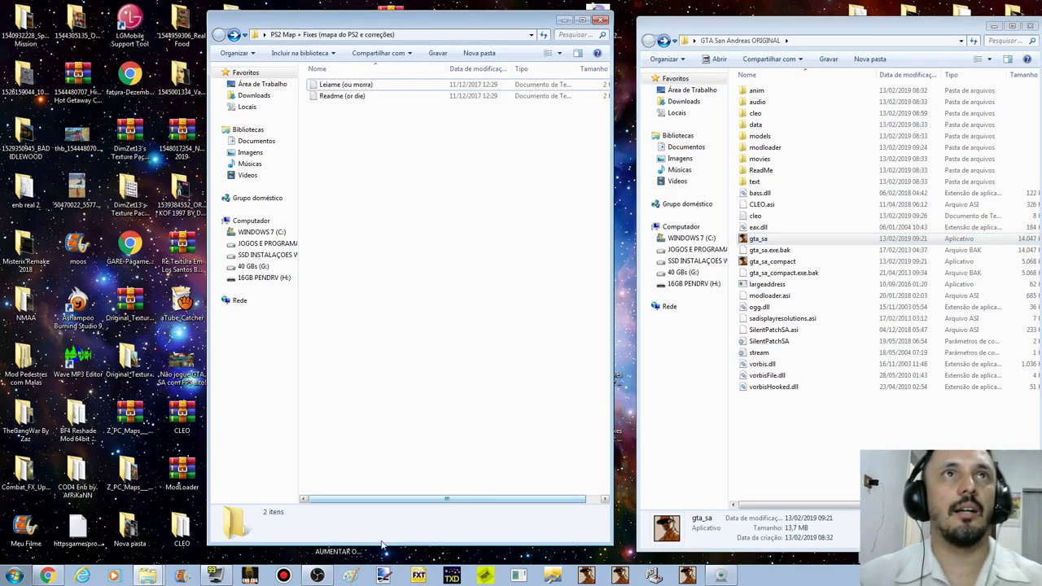
Step: Switch to Chrome, close the ShareMods page beside the PS2 Map + Fixes page and show the MixMods lag-reduction tutorial
{"action": "key", "text": "alt+Tab"}
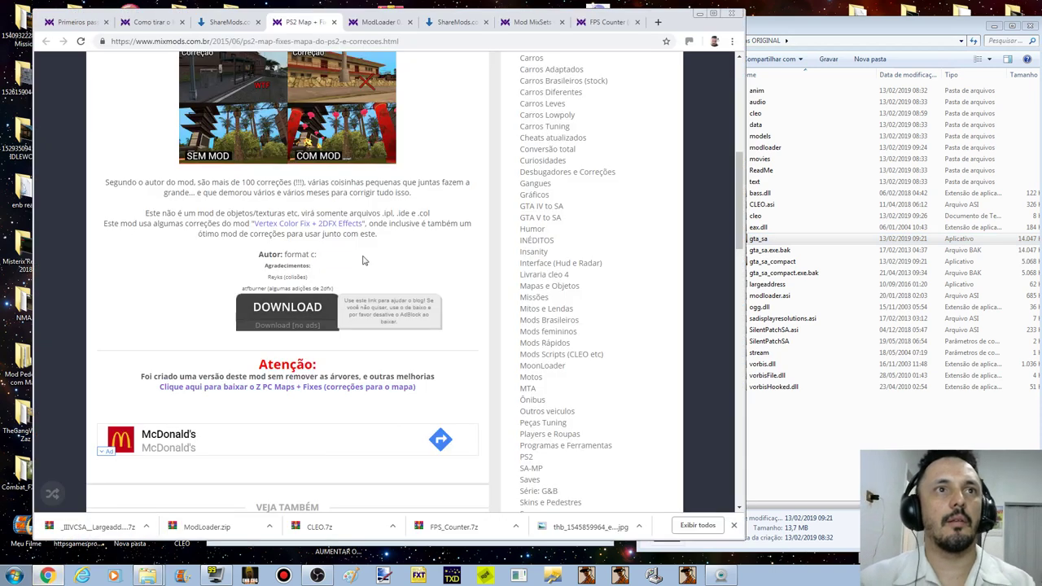
{"action": "left_click", "coordinate": [236, 23]}
{"action": "left_click", "coordinate": [257, 22]}
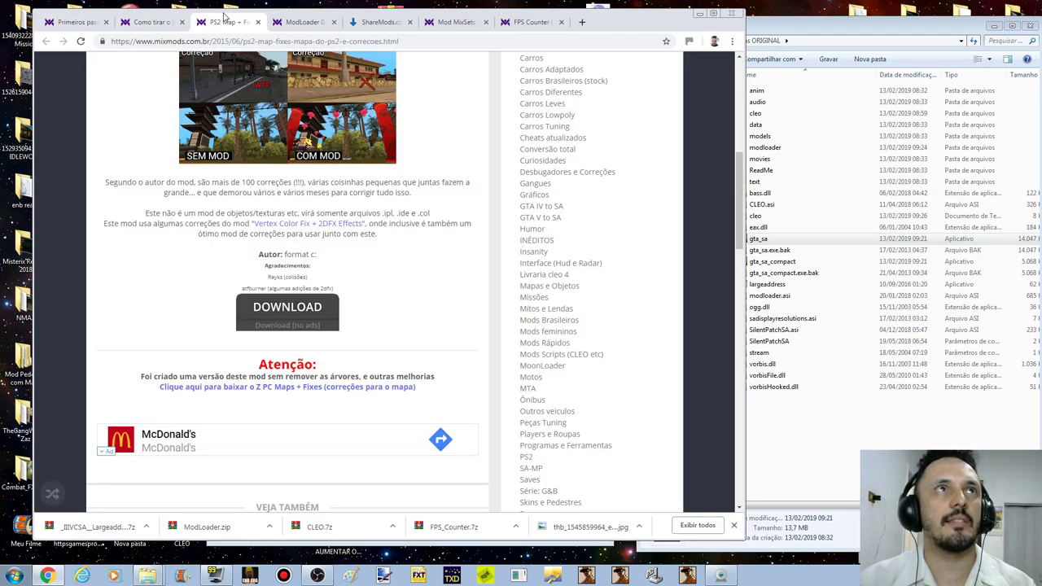
{"action": "left_click", "coordinate": [149, 22]}
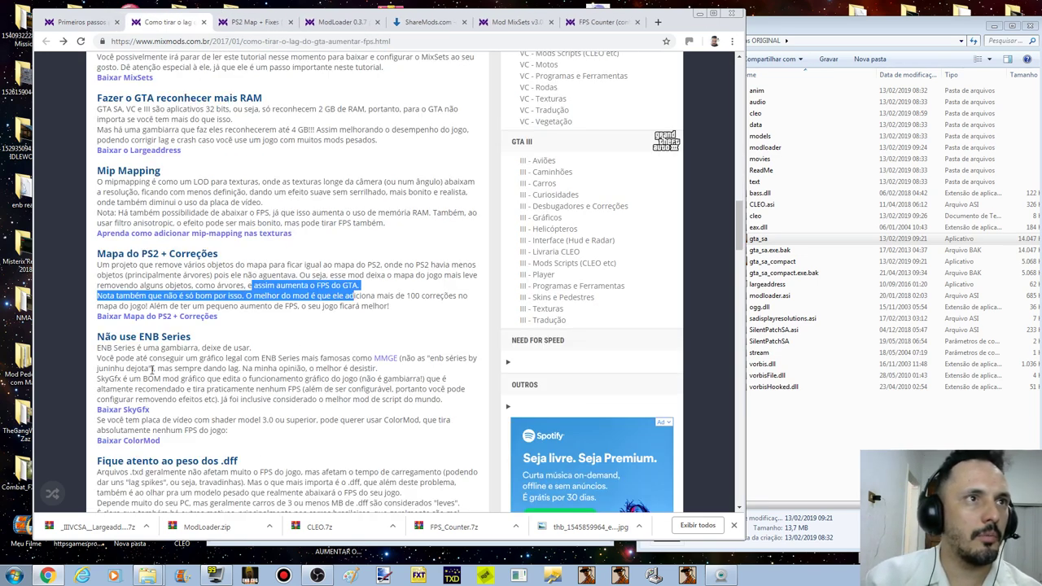
Step: Review the lag tutorial's FPS tips, from ENB Series and game graphics settings to SilentPatch, MixSets and the PS2 map
{"action": "left_click", "coordinate": [147, 441]}
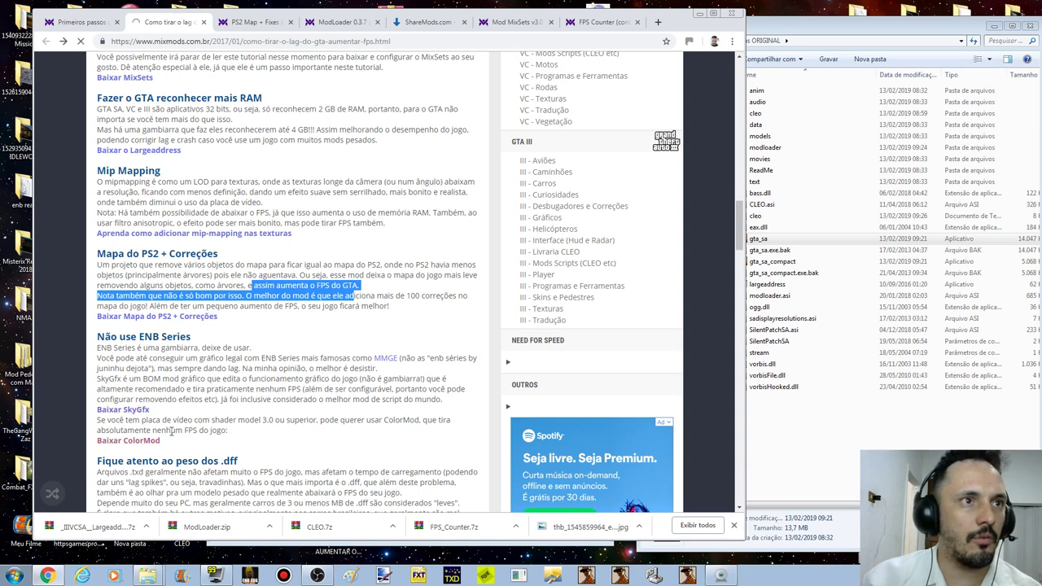
{"action": "key", "text": "alt+Left"}
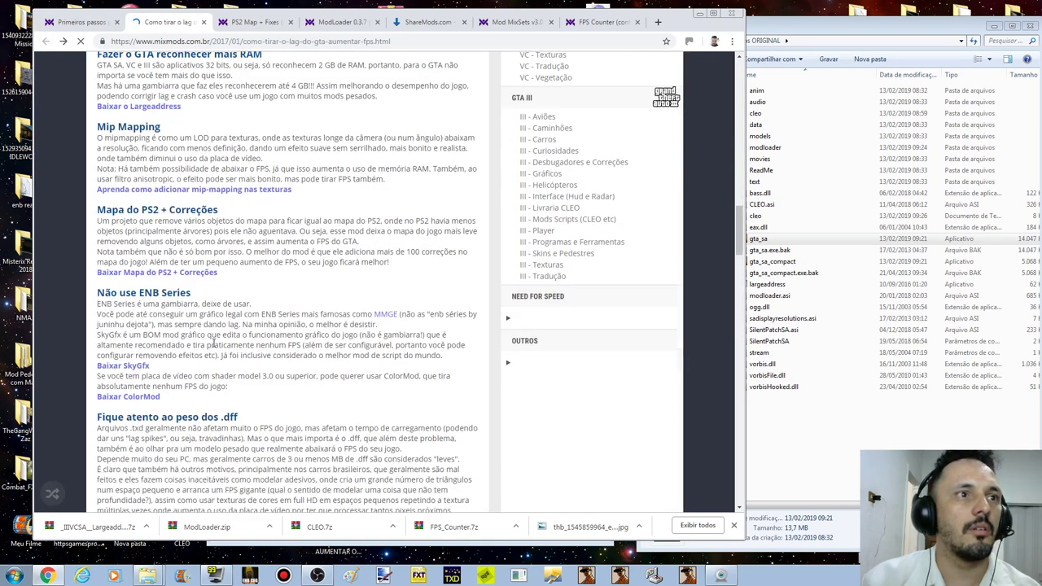
{"action": "scroll", "coordinate": [202, 336], "scroll_direction": "down", "scroll_amount": 3}
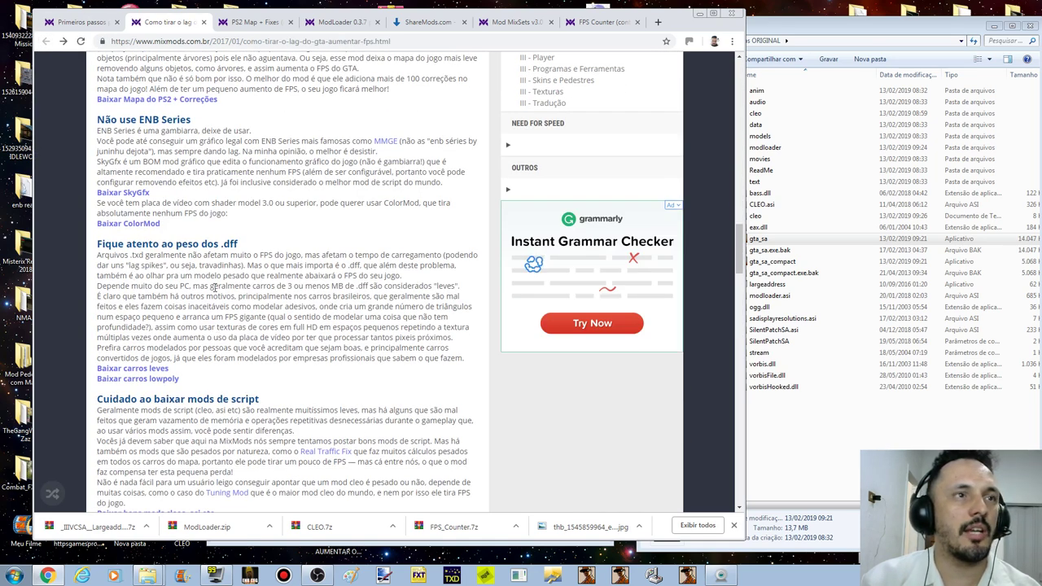
{"action": "scroll", "coordinate": [213, 284], "scroll_direction": "down", "scroll_amount": 3}
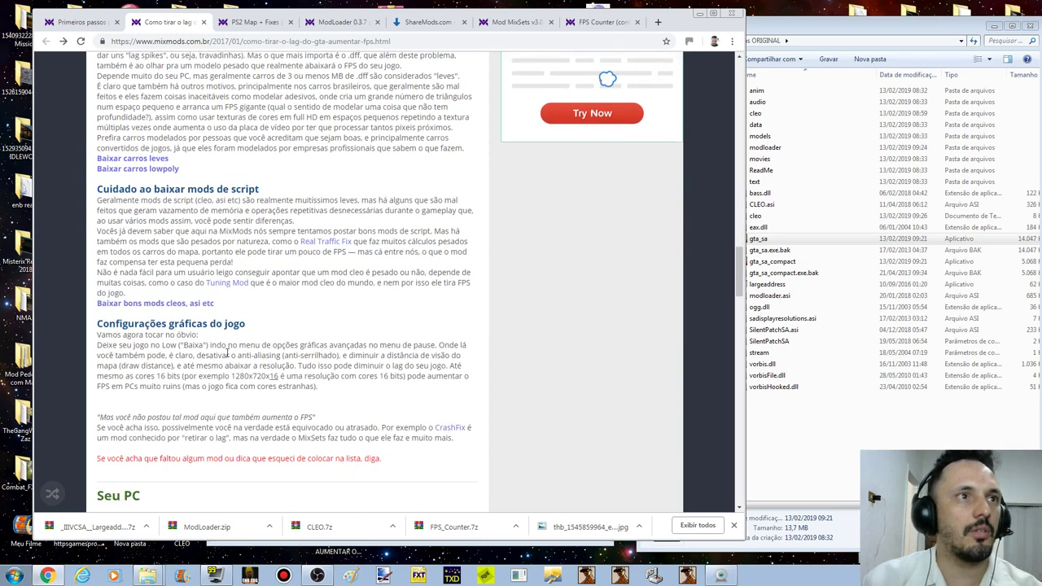
{"action": "scroll", "coordinate": [165, 311], "scroll_direction": "down", "scroll_amount": 2}
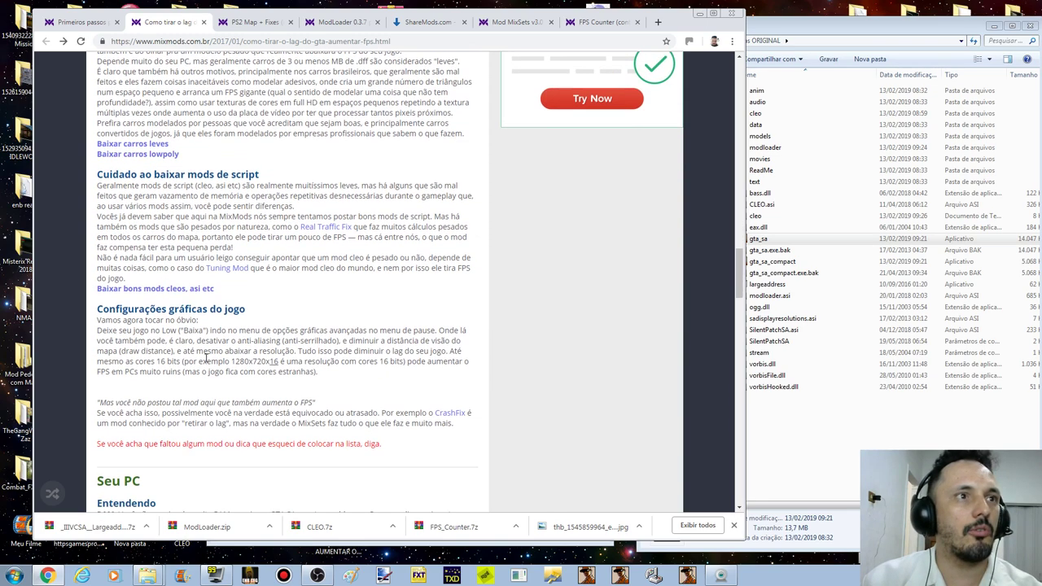
{"action": "scroll", "coordinate": [206, 371], "scroll_direction": "down", "scroll_amount": 10}
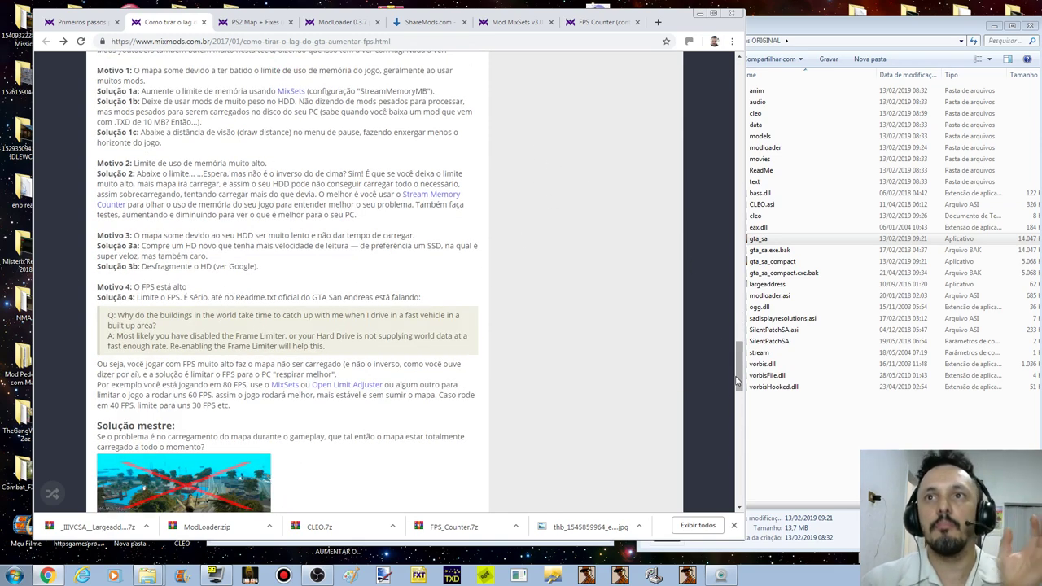
{"action": "left_click_drag", "start_coordinate": [740, 368], "coordinate": [740, 77]}
{"action": "scroll", "coordinate": [251, 312], "scroll_direction": "down", "scroll_amount": 8}
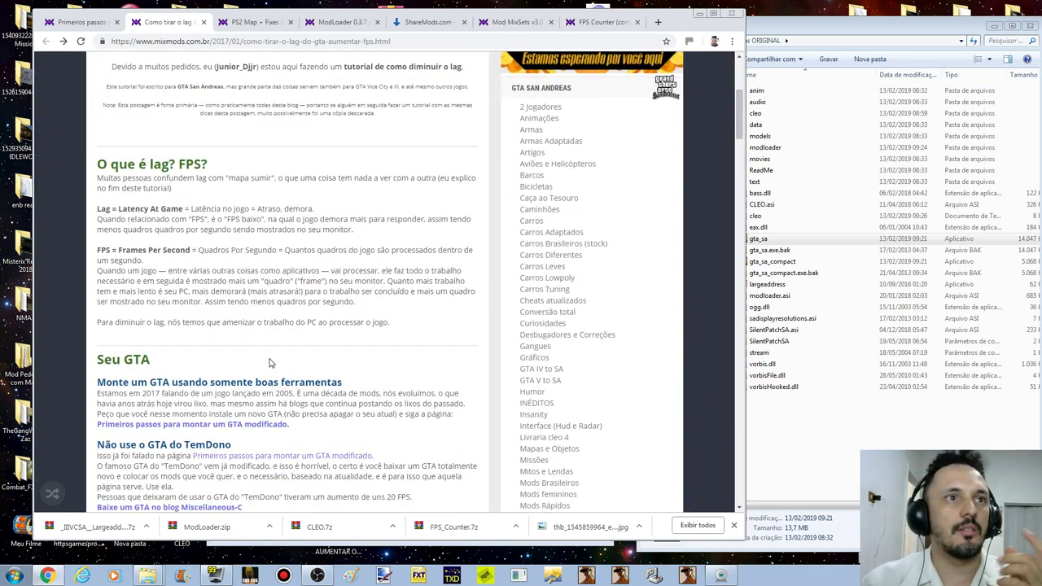
{"action": "scroll", "coordinate": [161, 335], "scroll_direction": "down", "scroll_amount": 4}
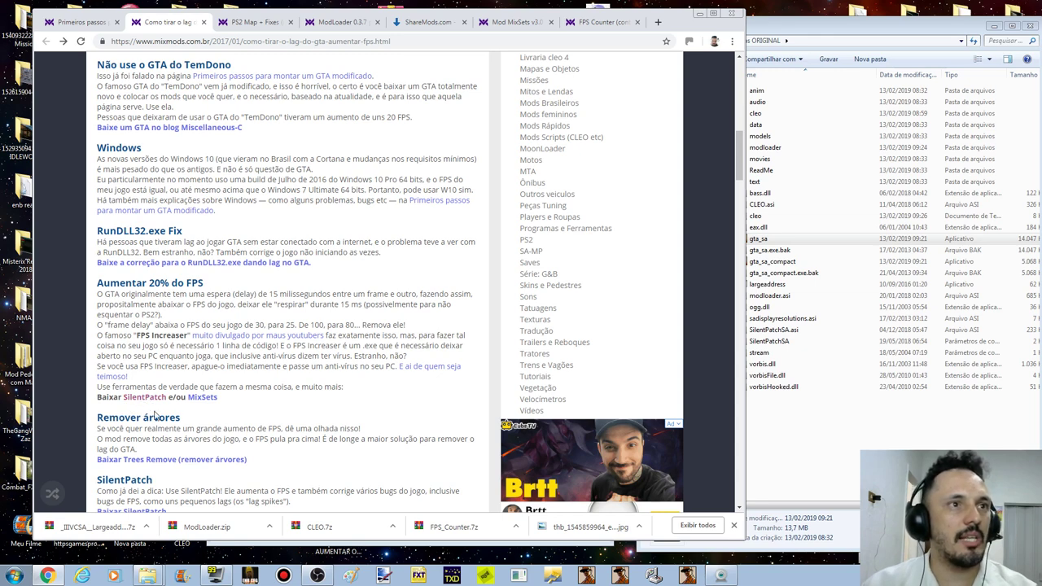
{"action": "scroll", "coordinate": [209, 404], "scroll_direction": "down", "scroll_amount": 3}
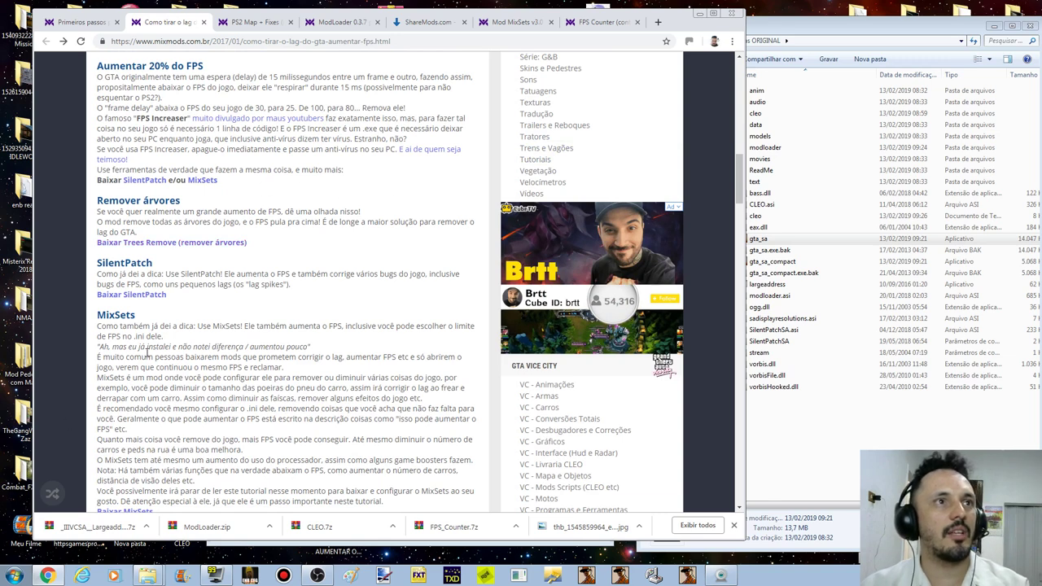
{"action": "scroll", "coordinate": [151, 352], "scroll_direction": "down", "scroll_amount": 3}
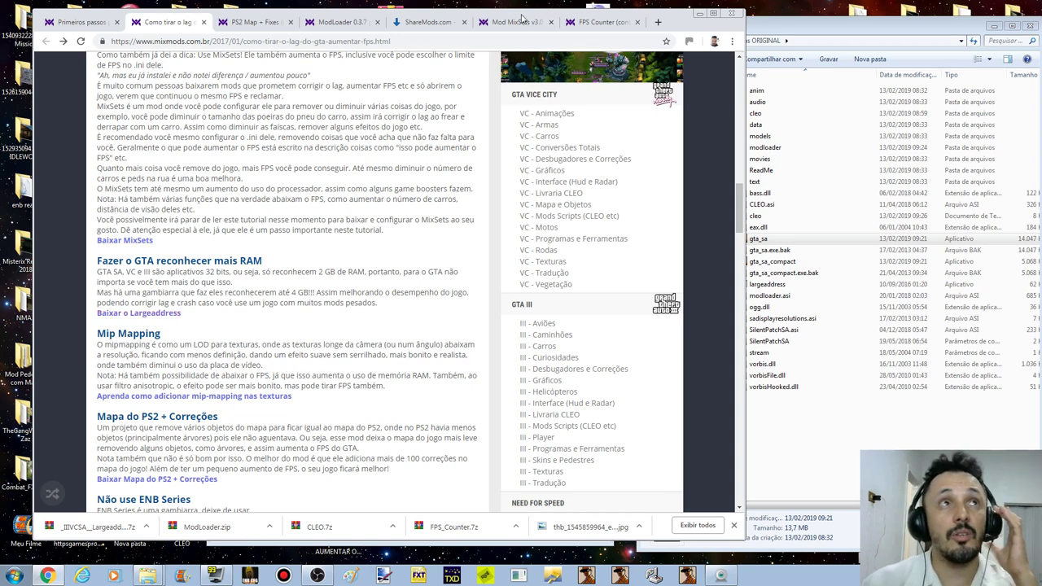
Step: Look through the graphics-improvement mods section of the MixMods guide "Primeiros passos para montar um GTA modificado"
{"action": "left_click", "coordinate": [85, 24]}
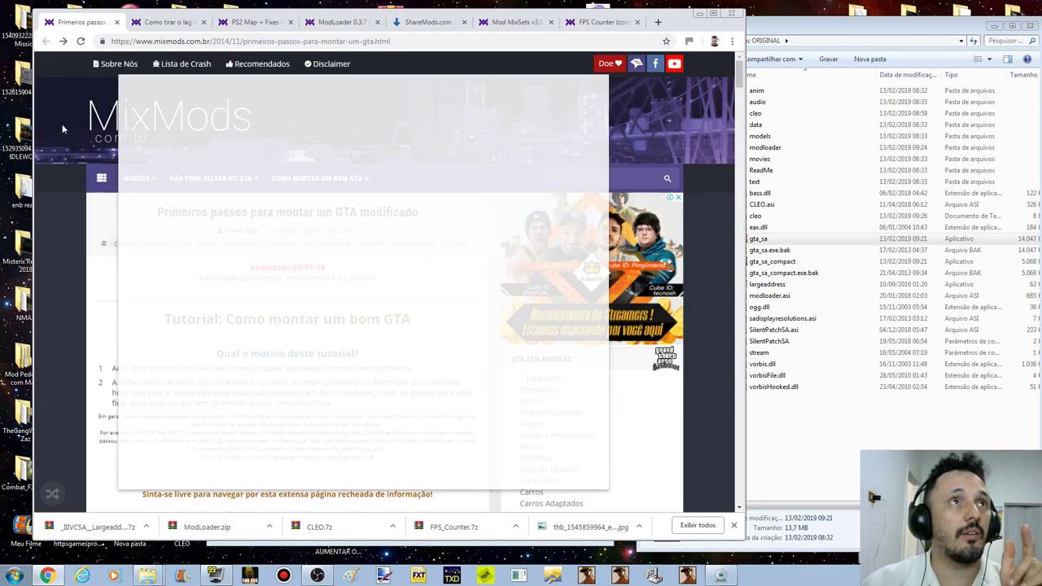
{"action": "scroll", "coordinate": [298, 271], "scroll_direction": "down", "scroll_amount": 9}
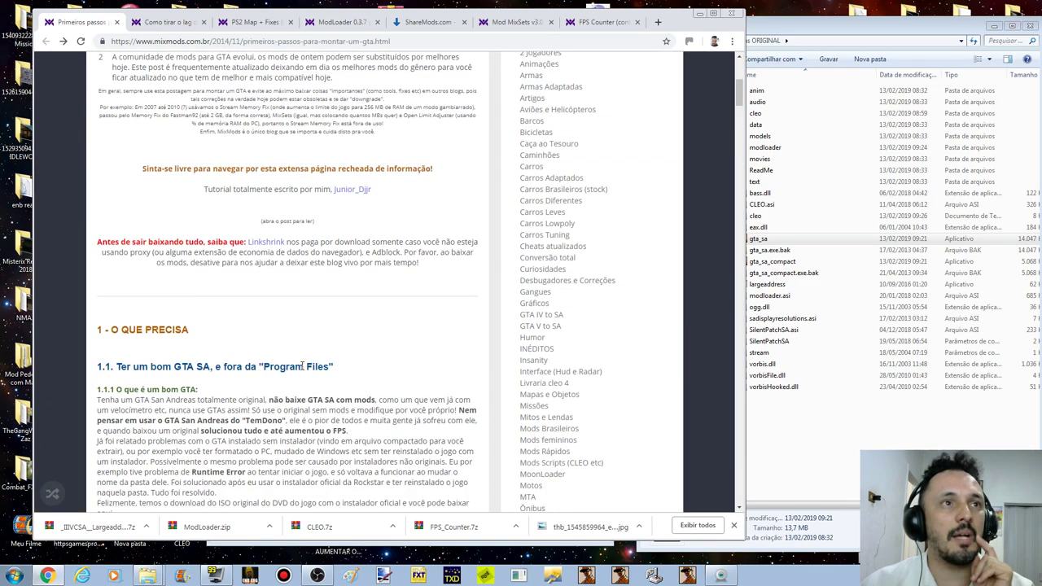
{"action": "left_click_drag", "start_coordinate": [740, 123], "coordinate": [726, 307]}
{"action": "scroll", "coordinate": [728, 315], "scroll_direction": "down", "scroll_amount": 5}
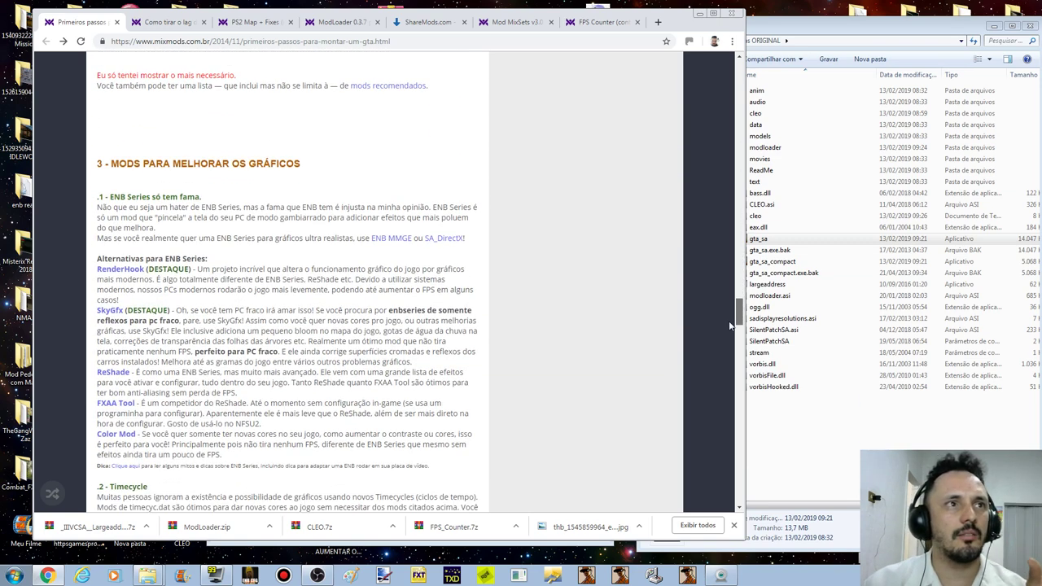
{"action": "left_click", "coordinate": [826, 480]}
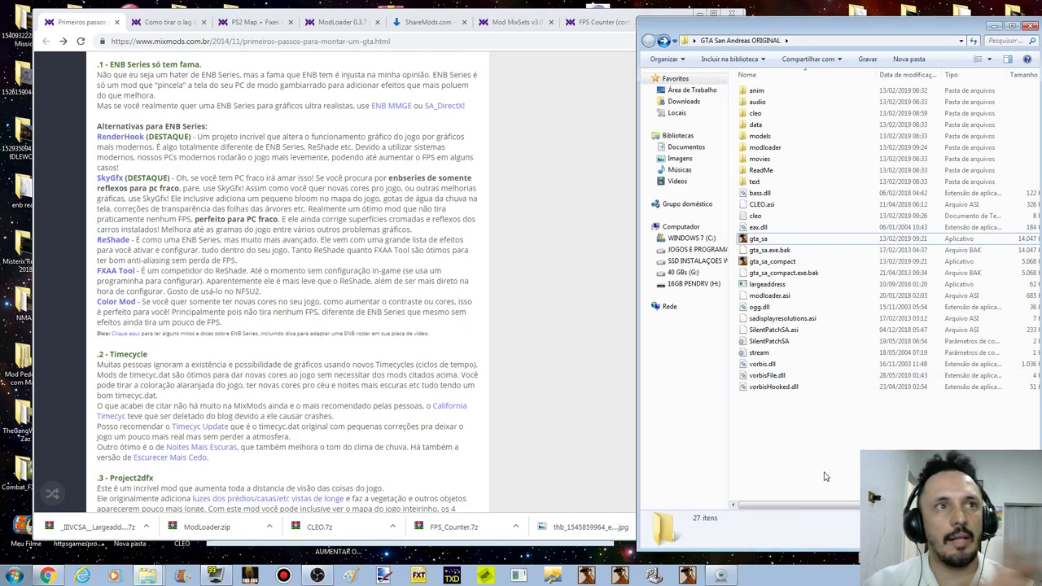
{"action": "left_click", "coordinate": [603, 372]}
{"action": "scroll", "coordinate": [533, 386], "scroll_direction": "down", "scroll_amount": 5}
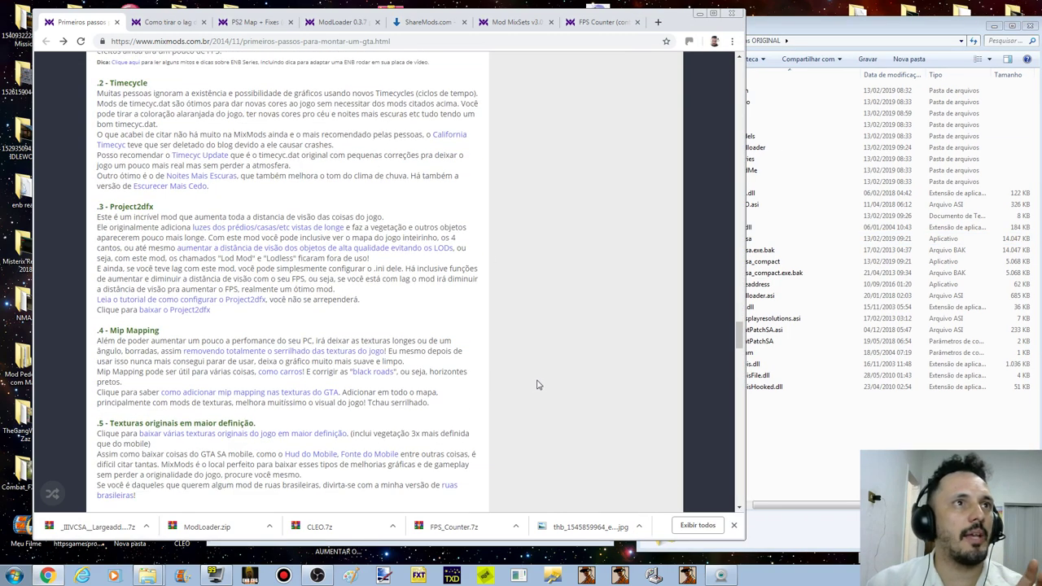
{"action": "scroll", "coordinate": [553, 375], "scroll_direction": "down", "scroll_amount": 10}
{"action": "mouse_move", "coordinate": [736, 373]}
{"action": "left_mouse_down"}
{"action": "mouse_move", "coordinate": [738, 476]}
{"action": "mouse_move", "coordinate": [739, 383]}
{"action": "left_mouse_up"}
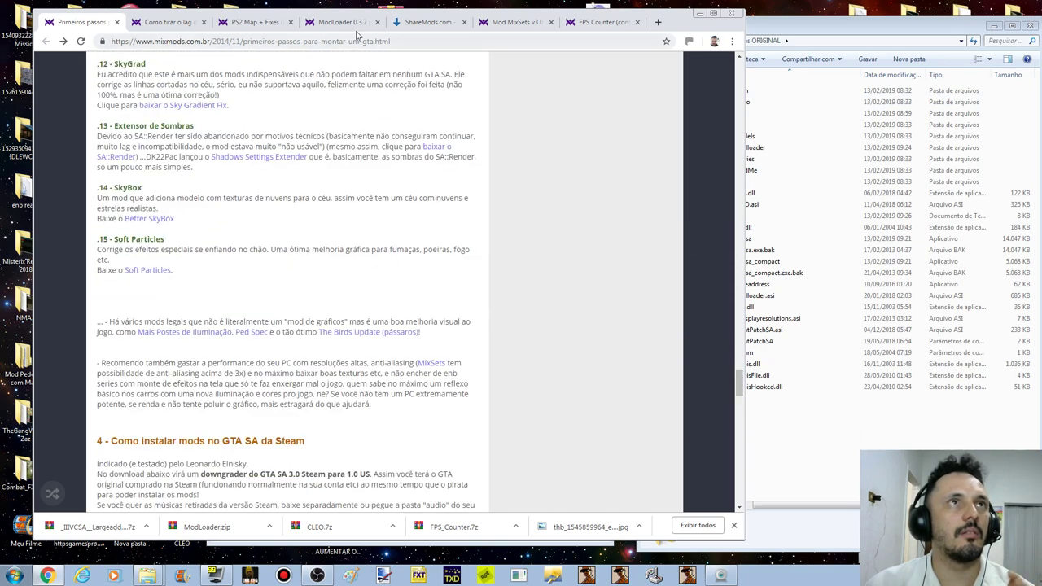
Step: Return to the lag tutorial, minimize the browser and close the PS2 Map + Fixes folder window
{"action": "left_click", "coordinate": [167, 22]}
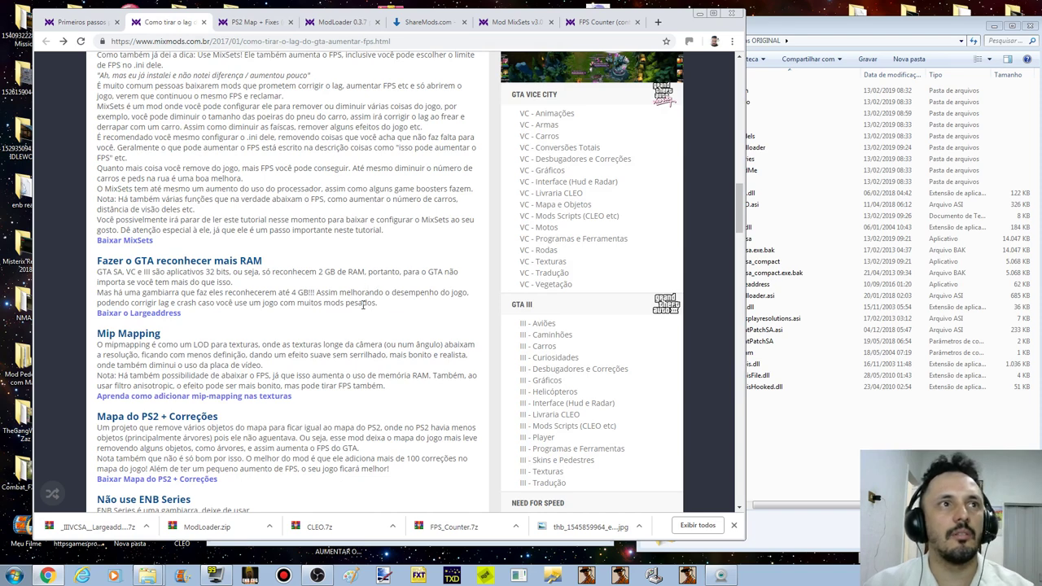
{"action": "left_click", "coordinate": [780, 508]}
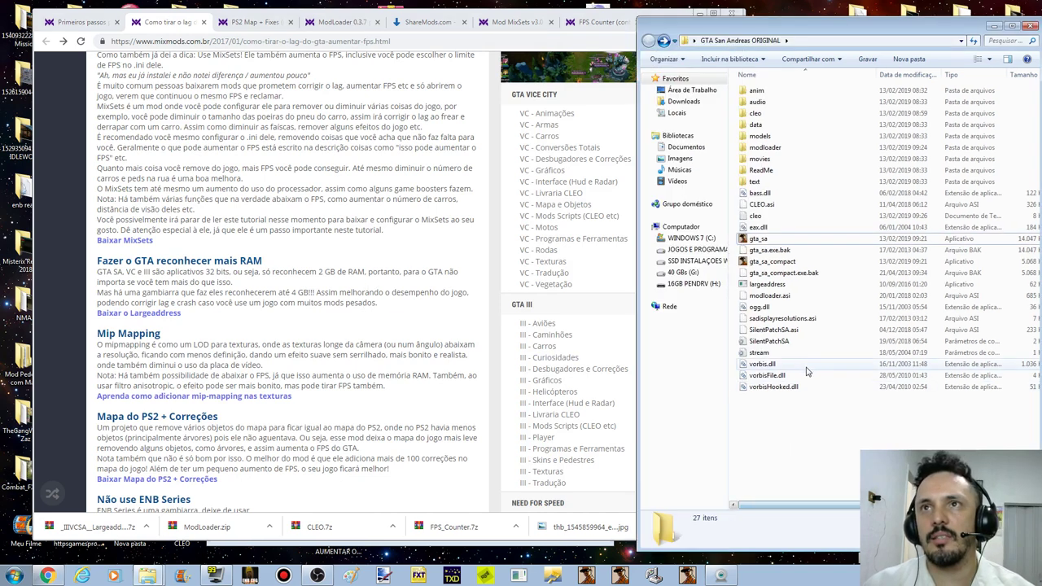
{"action": "left_click", "coordinate": [619, 121]}
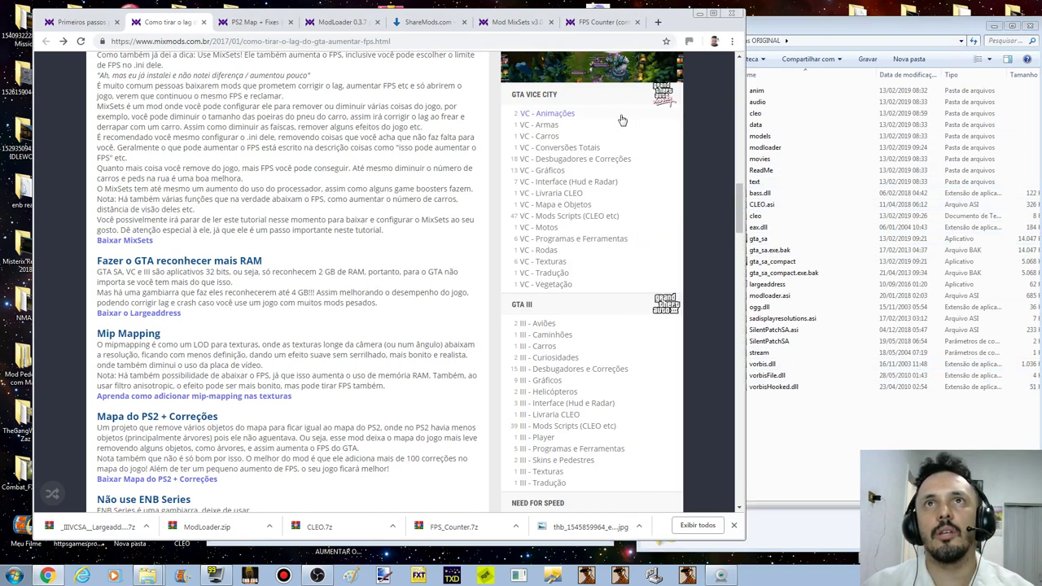
{"action": "left_click", "coordinate": [698, 16]}
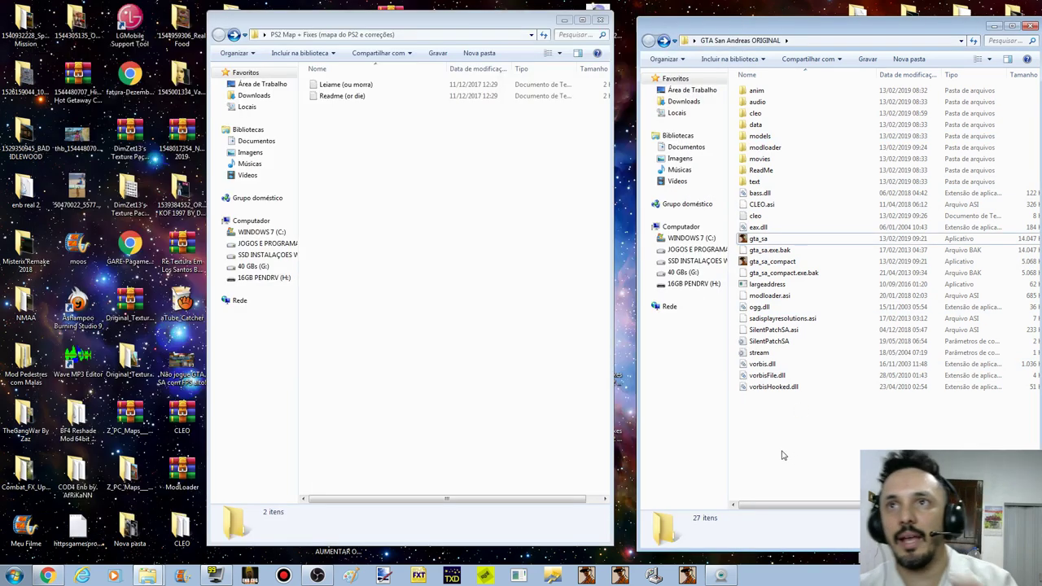
{"action": "left_click", "coordinate": [600, 19]}
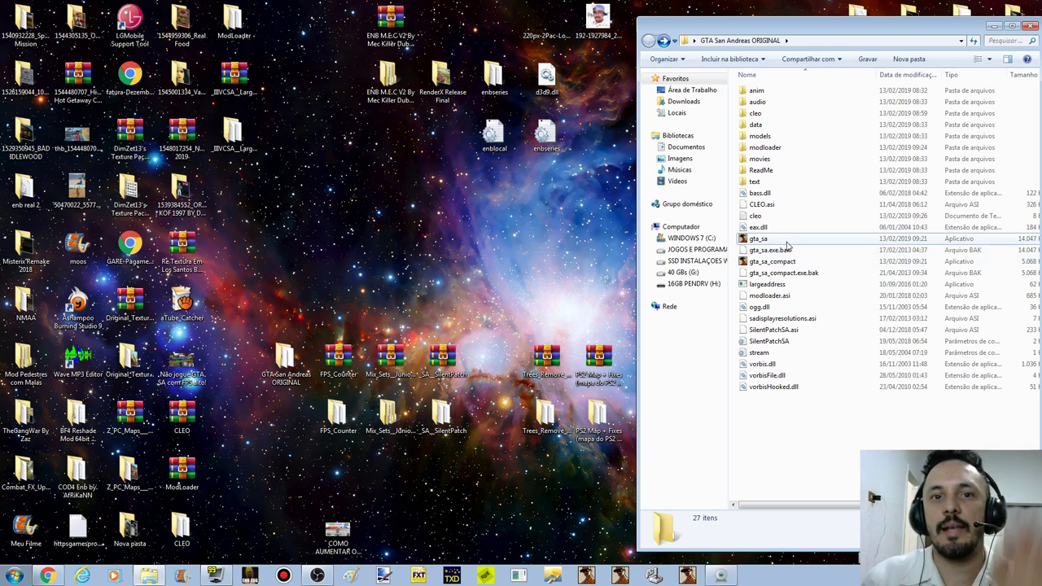
Step: Launch the game with the gta_sa application in the GTA San Andreas ORIGINAL folder
{"action": "double_click", "coordinate": [770, 237]}
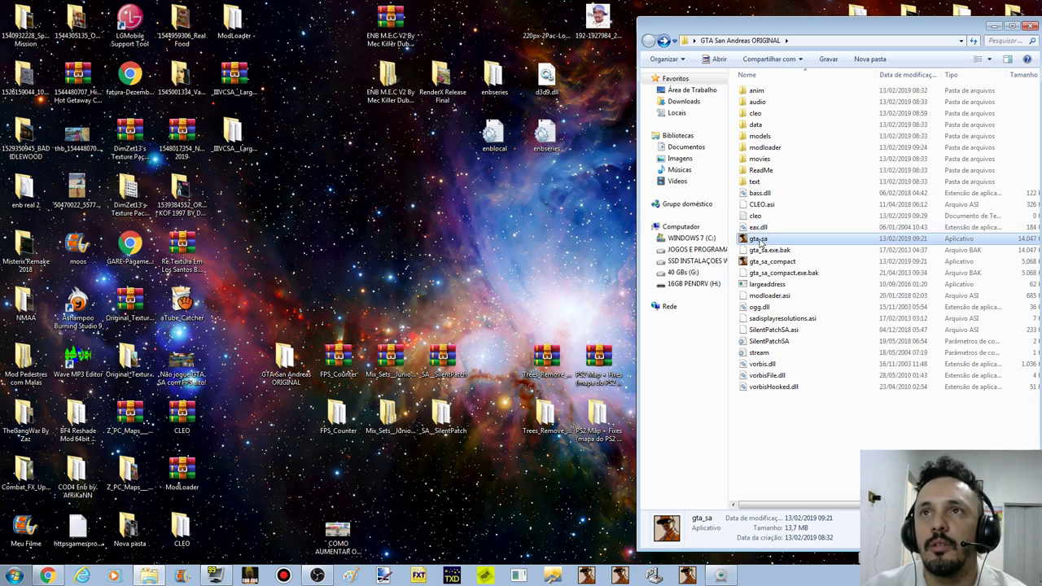
{"action": "double_click", "coordinate": [758, 241]}
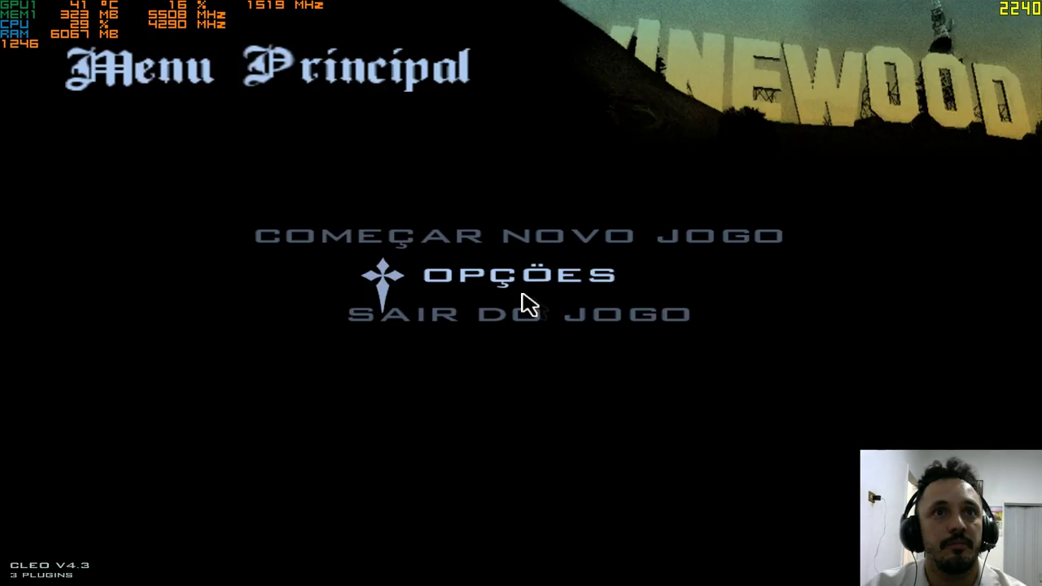
{"action": "key", "text": "Down"}
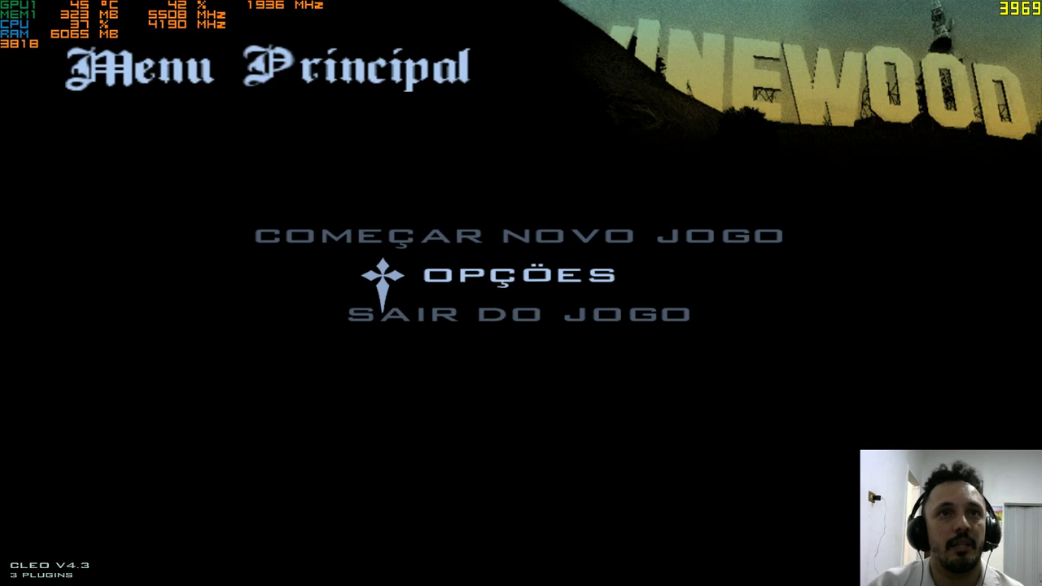
{"action": "key", "text": "Return"}
{"action": "key", "text": "Up"}
{"action": "key", "text": "Up"}
{"action": "key", "text": "Up"}
{"action": "key", "text": "Up"}
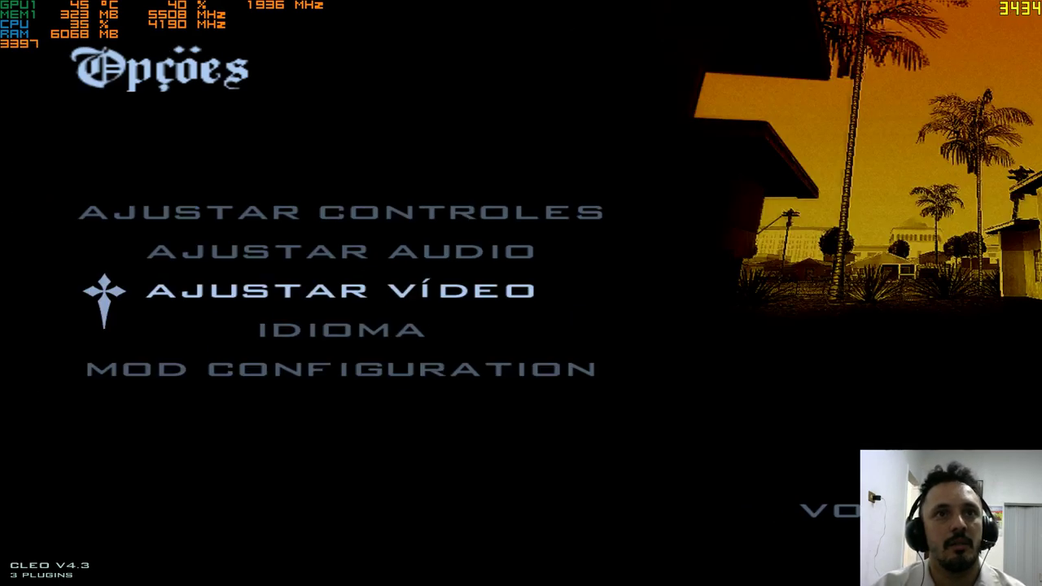
{"action": "key", "text": "Escape"}
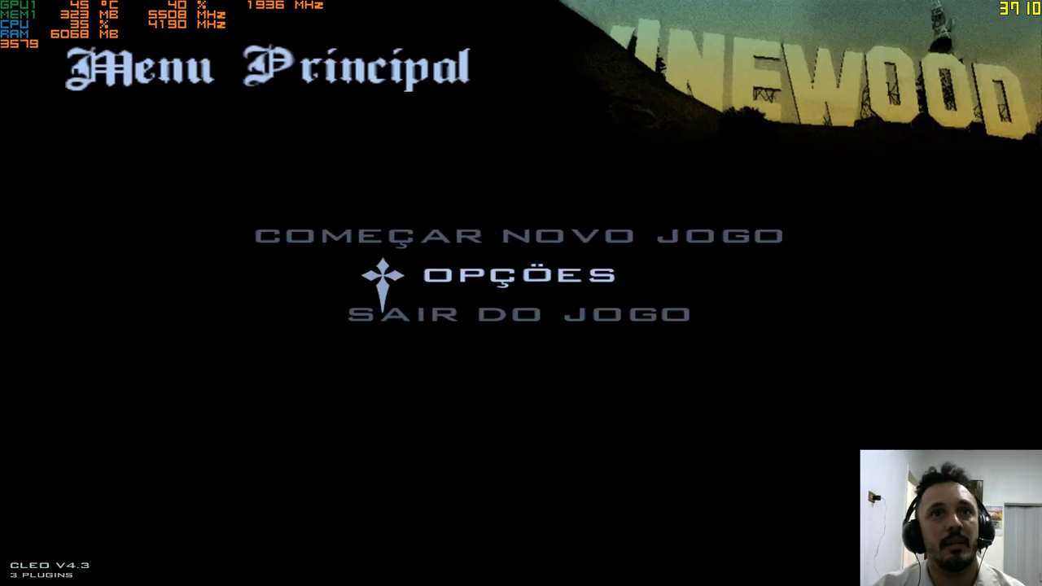
Step: Turn the frame limiter (Limitador de Frames) on in the game's advanced video settings
{"action": "key", "text": "Return"}
{"action": "key", "text": "Up"}
{"action": "key", "text": "Up"}
{"action": "key", "text": "Up"}
{"action": "key", "text": "Up"}
{"action": "key", "text": "Return"}
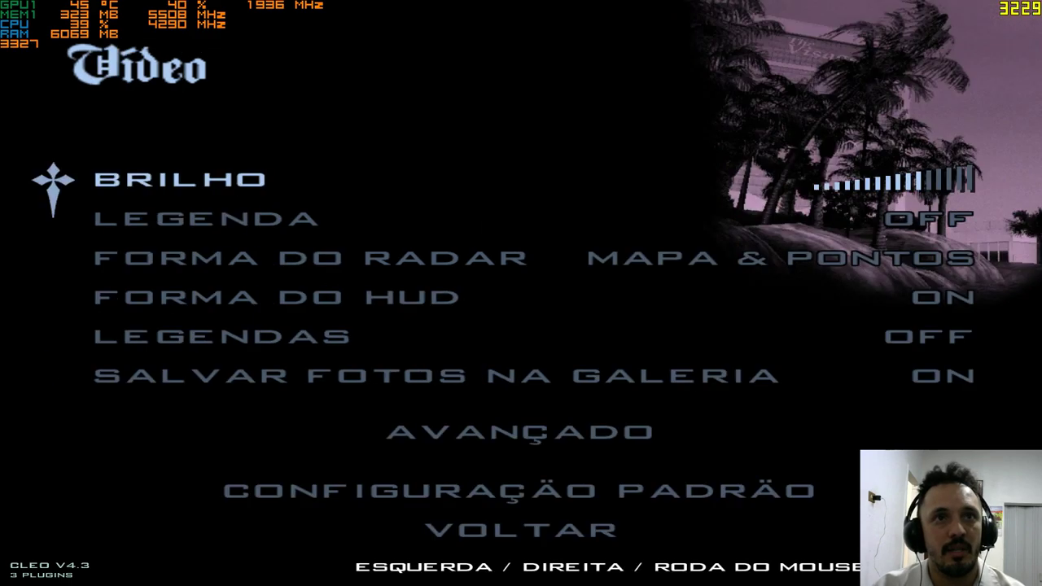
{"action": "key", "text": "Up"}
{"action": "key", "text": "Up"}
{"action": "key", "text": "Up"}
{"action": "key", "text": "Return"}
{"action": "key", "text": "Down"}
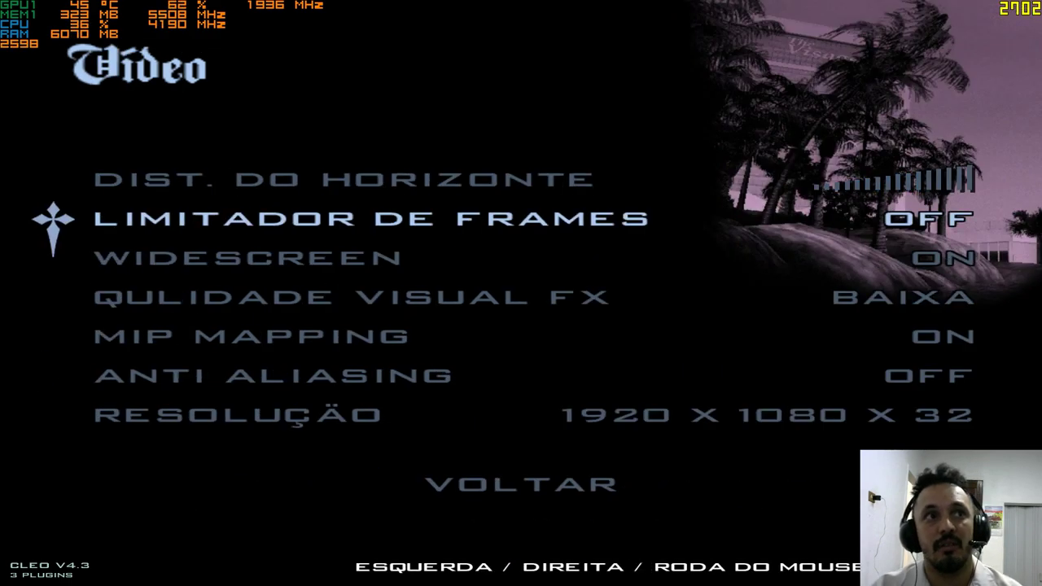
{"action": "key", "text": "Return"}
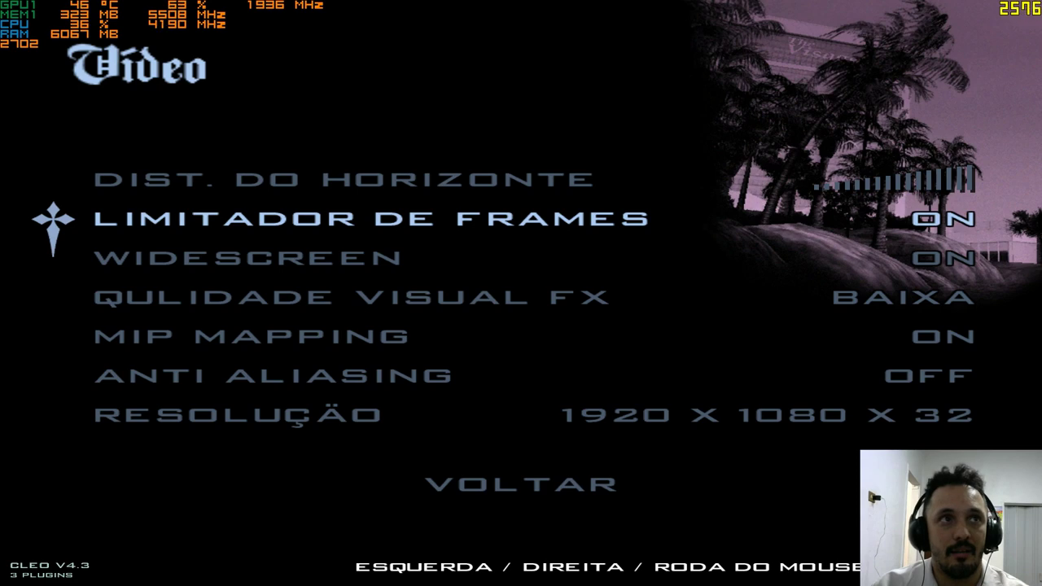
Step: Start a new game past the opening cutscene and move Carl around the starting alley
{"action": "key", "text": "Escape"}
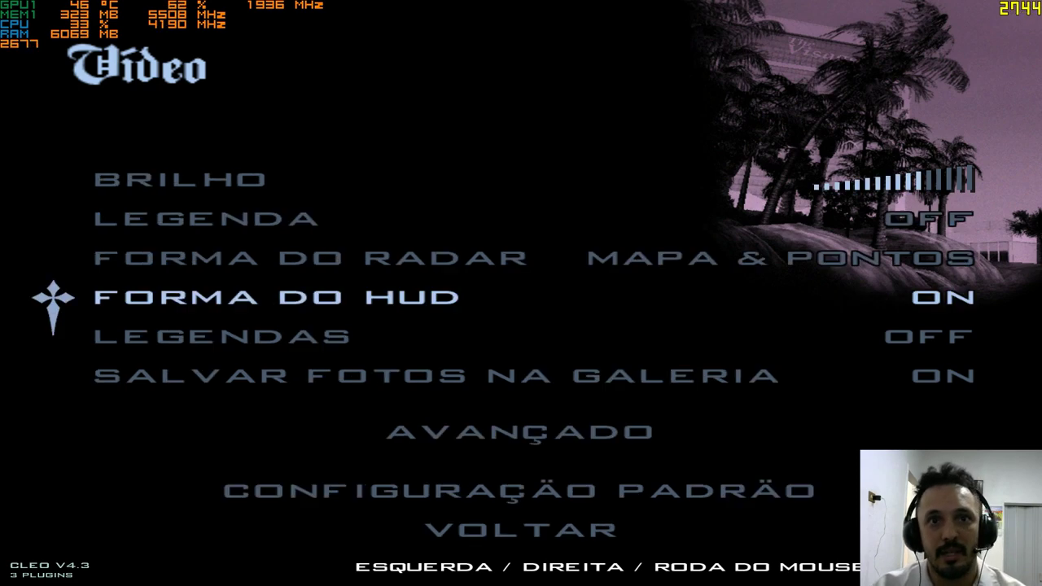
{"action": "key", "text": "Escape"}
{"action": "key", "text": "Escape"}
{"action": "key", "text": "Up"}
{"action": "key", "text": "Return"}
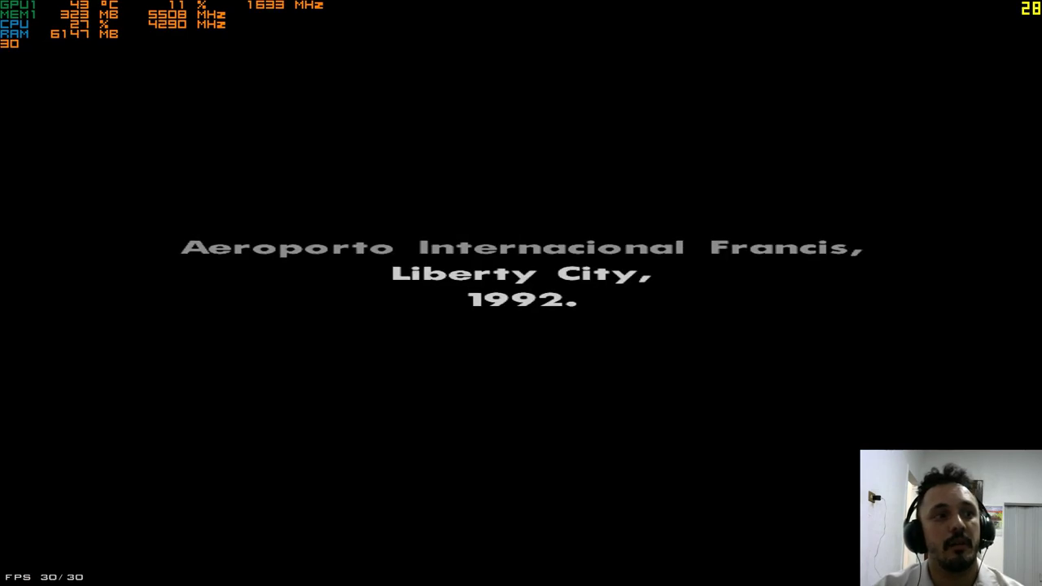
{"action": "key", "text": "Return"}
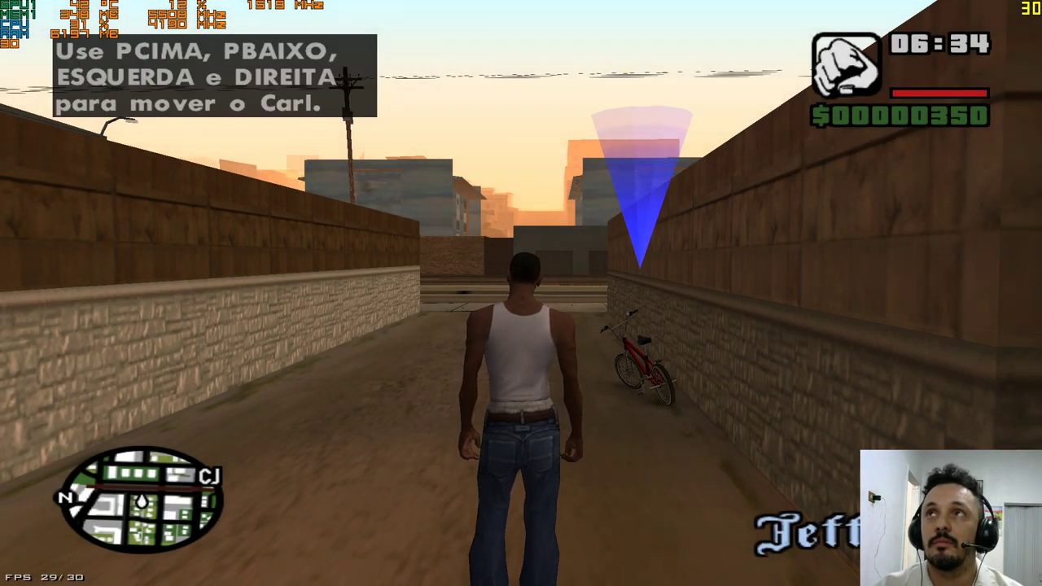
{"action": "key", "text": "w"}
{"action": "key", "text": "a"}
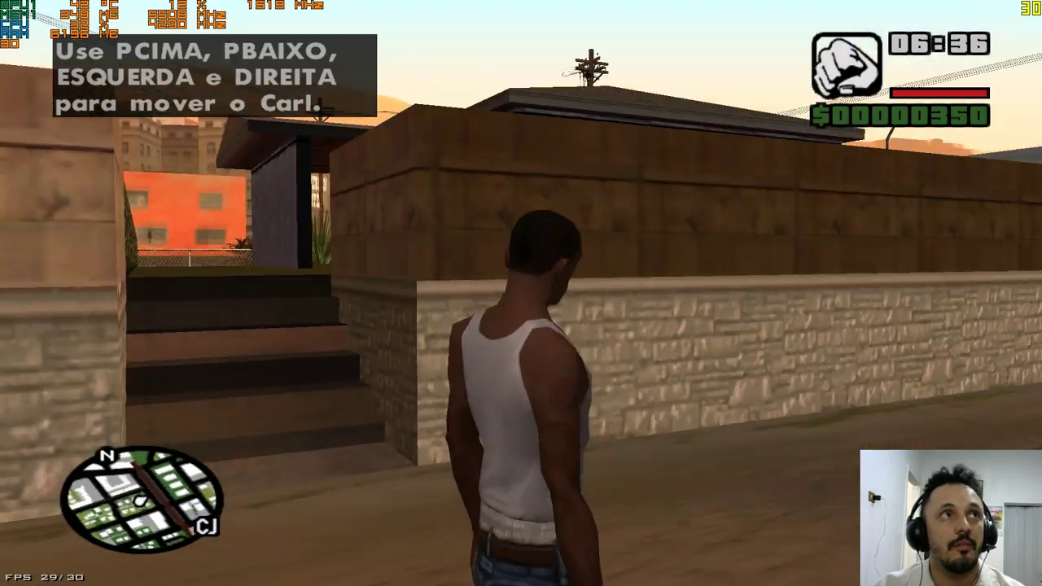
{"action": "key", "text": "s"}
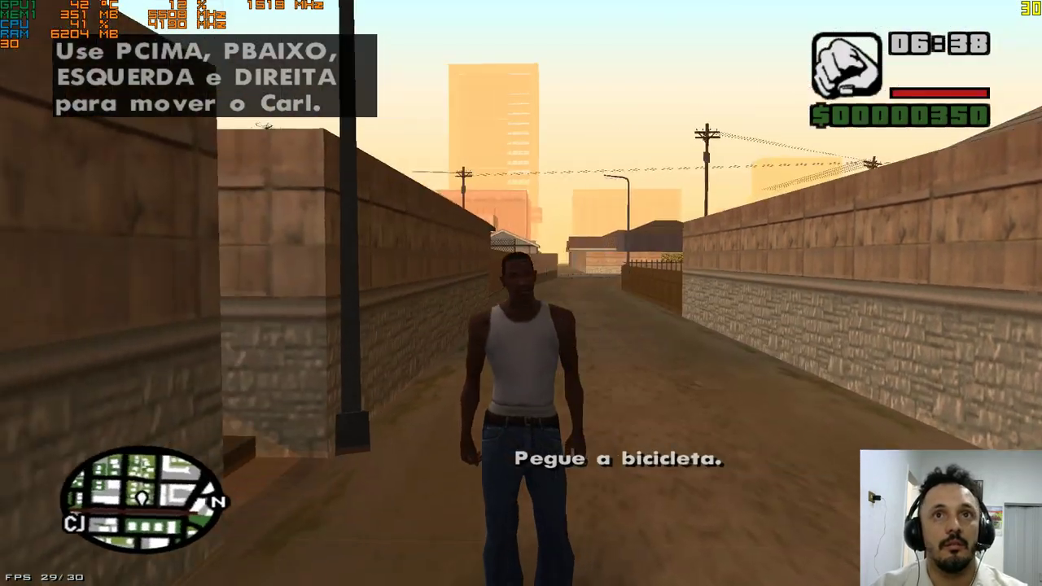
Step: Load the saved game "Truques no Deserto" dated 17 Fev 2018
{"action": "key", "text": "Escape"}
{"action": "key", "text": "Return"}
{"action": "key", "text": "Down"}
{"action": "key", "text": "Return"}
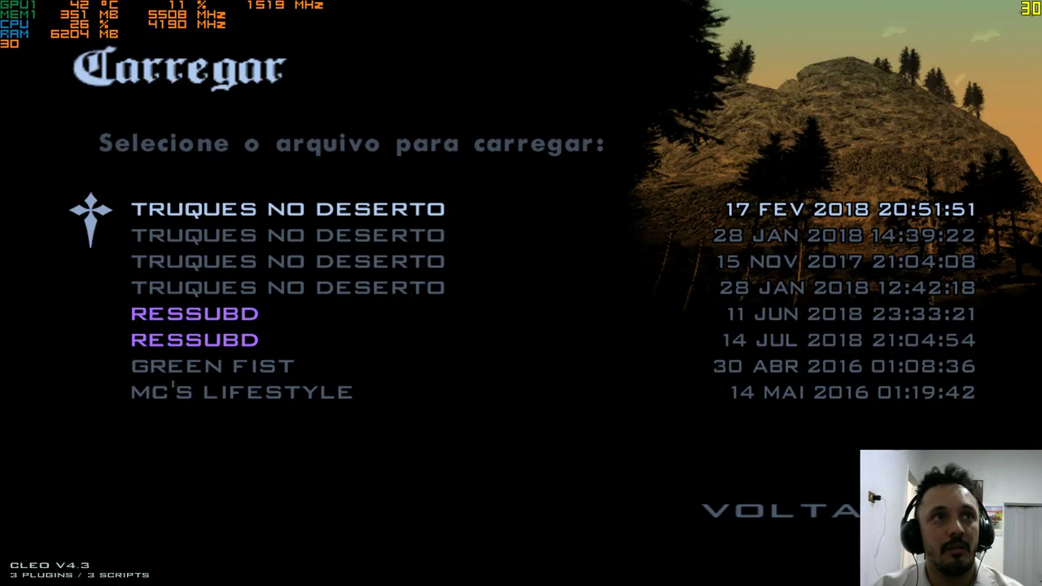
{"action": "key", "text": "Return"}
{"action": "key", "text": "Return"}
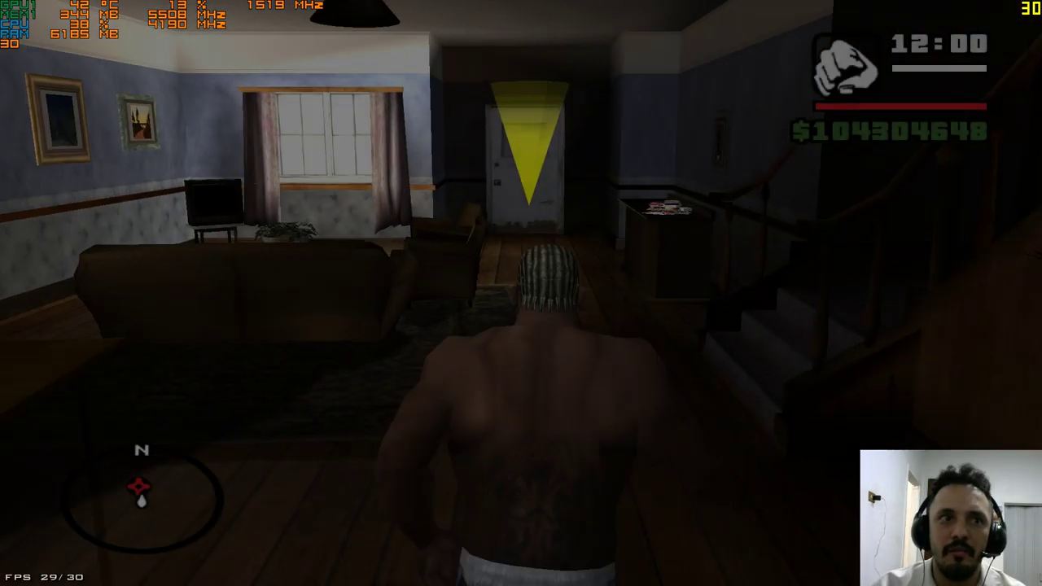
Step: Take Carl out of the house and look around the street and neighbouring houses
{"action": "key", "text": "w"}
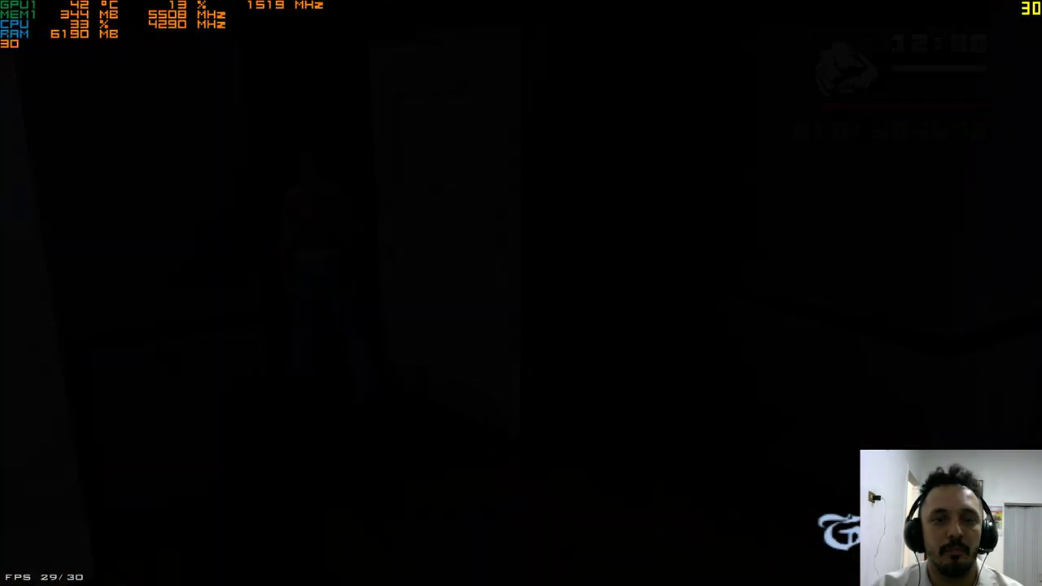
{"action": "key", "text": "w"}
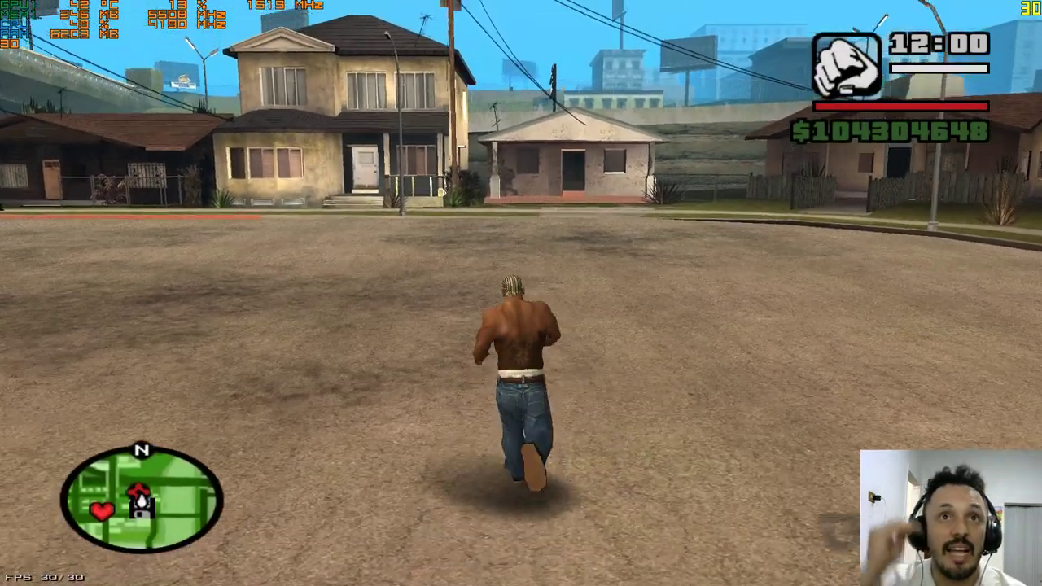
{"action": "key", "text": "a"}
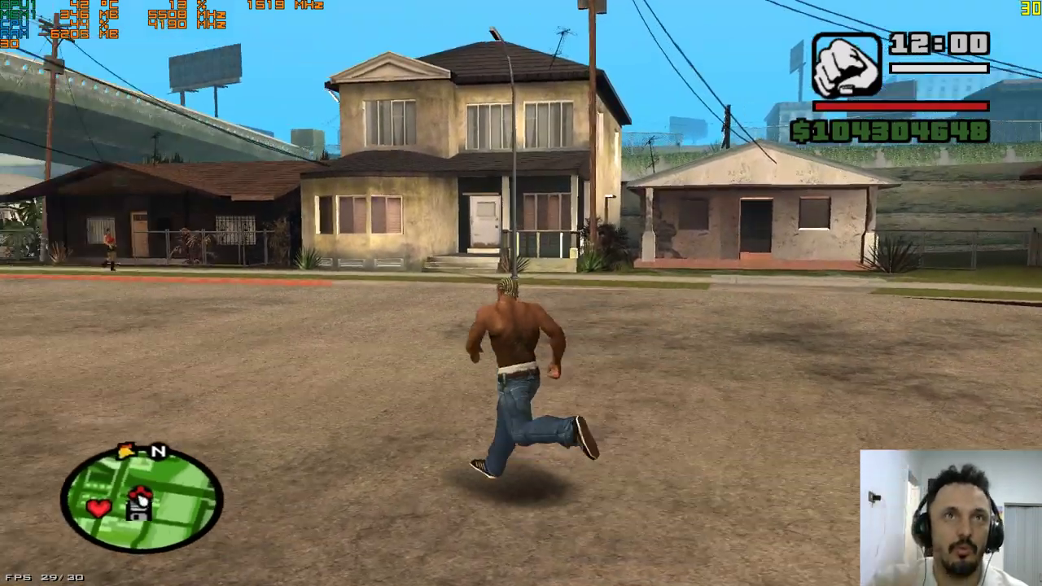
{"action": "key", "text": "w"}
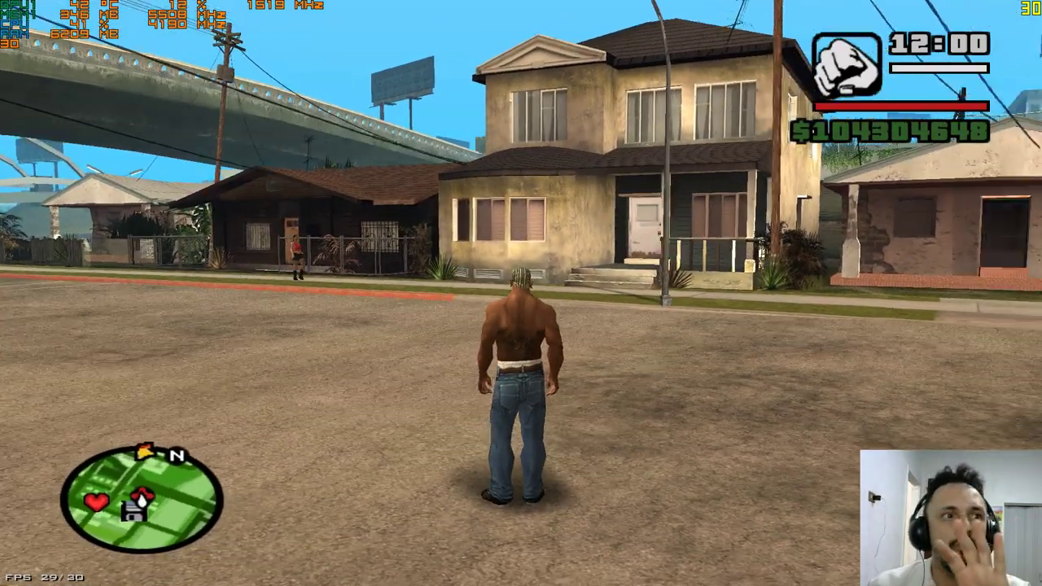
{"action": "key", "text": "s"}
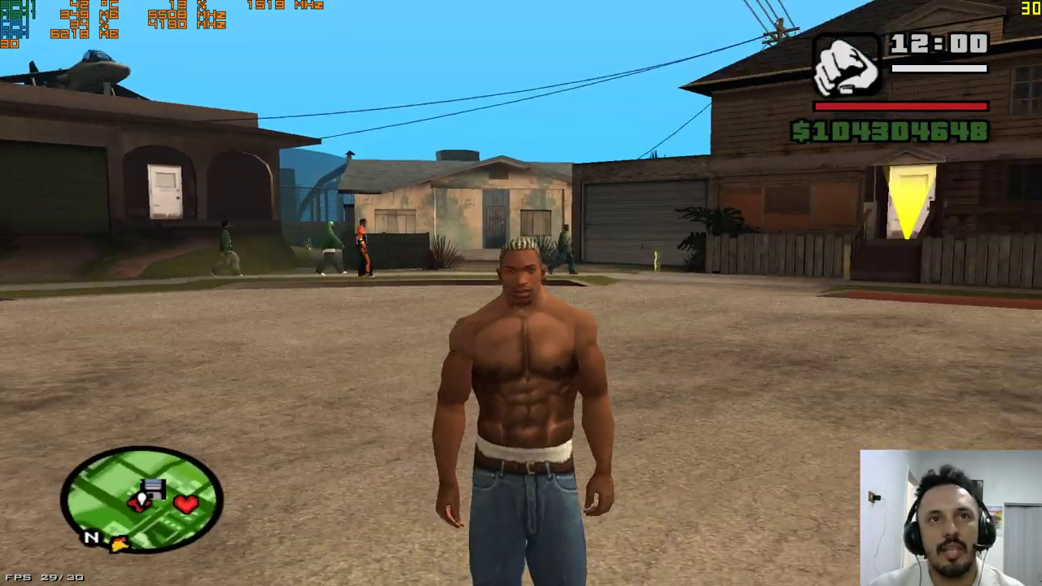
Step: Raise the draw distance (Dist. do Horizonte) to maximum in the advanced video settings
{"action": "key", "text": "Escape"}
{"action": "key", "text": "Down"}
{"action": "key", "text": "Down"}
{"action": "key", "text": "Down"}
{"action": "key", "text": "Down"}
{"action": "key", "text": "Down"}
{"action": "key", "text": "Return"}
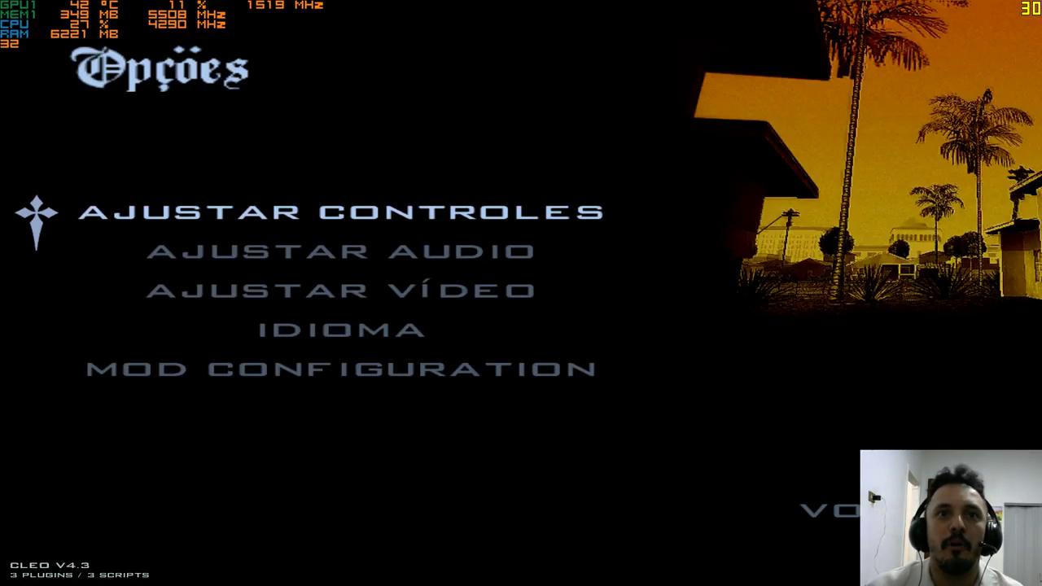
{"action": "key", "text": "Down"}
{"action": "key", "text": "Down"}
{"action": "key", "text": "Down"}
{"action": "key", "text": "Down"}
{"action": "key", "text": "Up"}
{"action": "key", "text": "Up"}
{"action": "key", "text": "Return"}
{"action": "key", "text": "Up"}
{"action": "key", "text": "Up"}
{"action": "key", "text": "Up"}
{"action": "key", "text": "Return"}
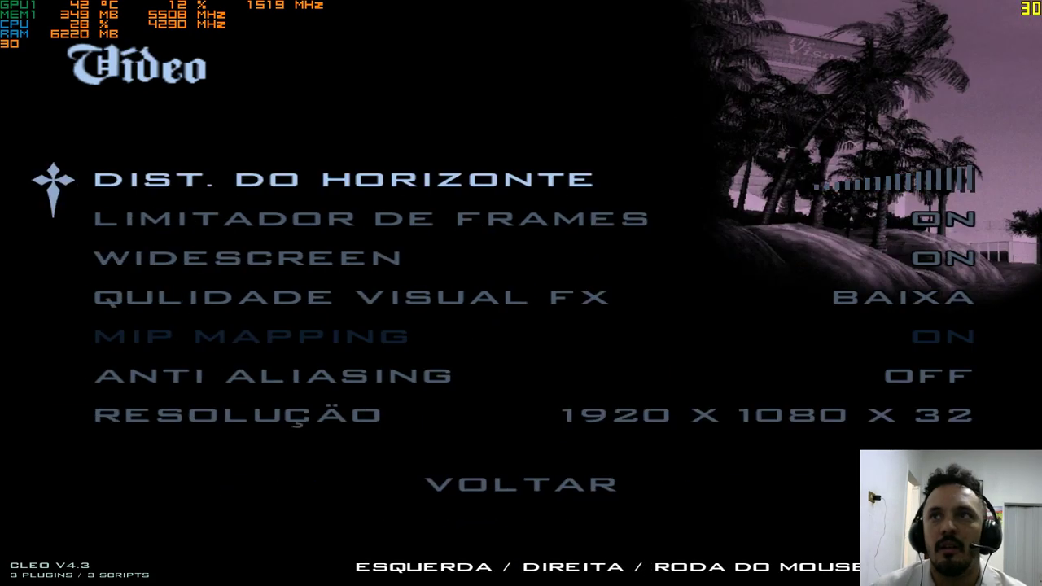
{"action": "key", "text": "Right"}
{"action": "key", "text": "Right"}
{"action": "key", "text": "Right"}
{"action": "key", "text": "Right"}
{"action": "key", "text": "Right"}
{"action": "key", "text": "Right"}
{"action": "key", "text": "Right"}
{"action": "key", "text": "Right"}
{"action": "key", "text": "Right"}
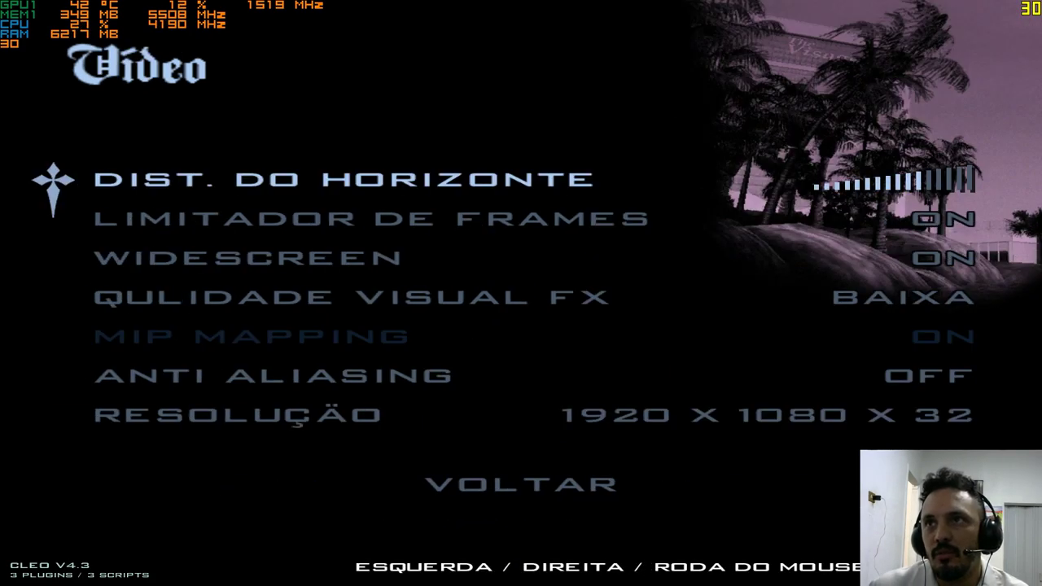
Step: Set the visual FX quality to Muito Alta
{"action": "key", "text": "Down"}
{"action": "key", "text": "Down"}
{"action": "key", "text": "Down"}
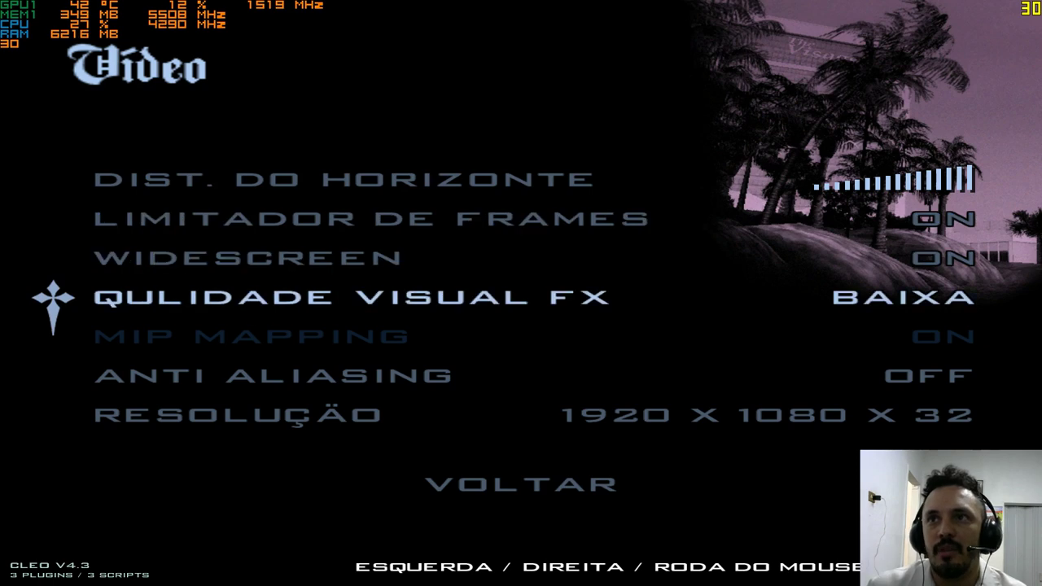
{"action": "key", "text": "Right"}
{"action": "key", "text": "Right"}
{"action": "key", "text": "Right"}
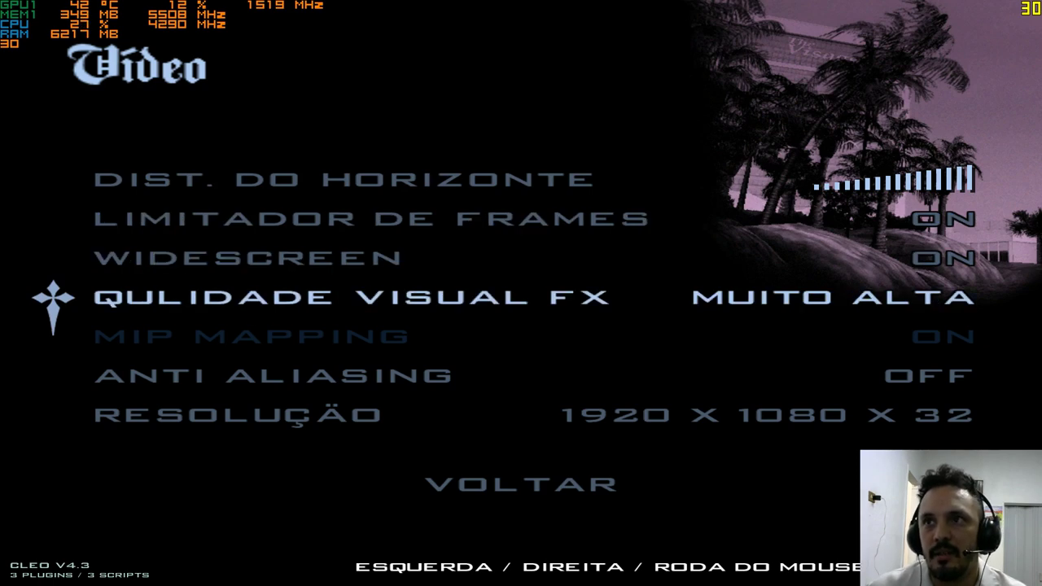
{"action": "key", "text": "Down"}
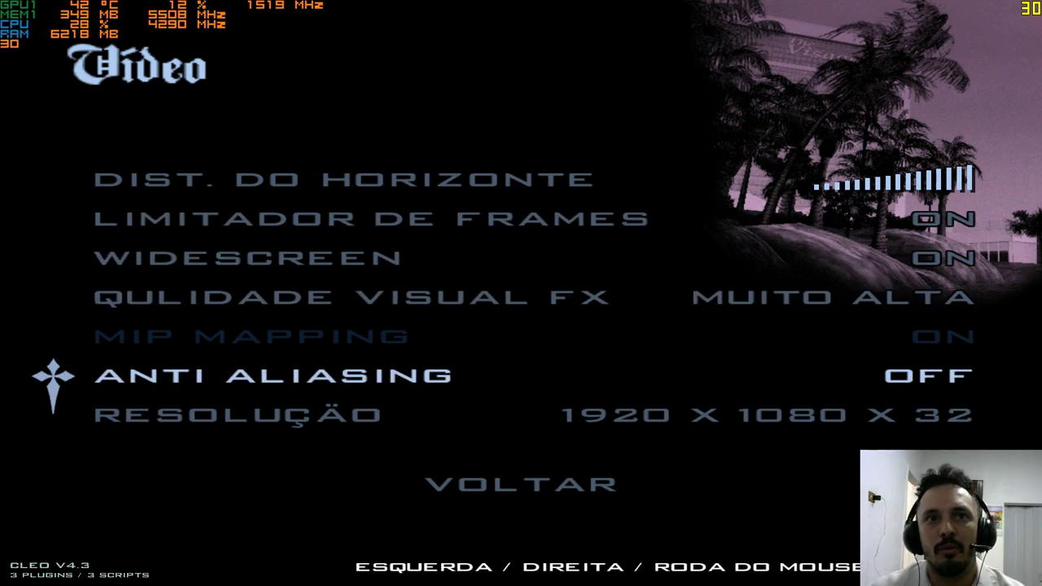
Step: Resume the game and run Carl around the street to check the picture and frame rate near the overpass
{"action": "key", "text": "Escape"}
{"action": "key", "text": "Escape"}
{"action": "key", "text": "Escape"}
{"action": "key", "text": "Down"}
{"action": "key", "text": "Down"}
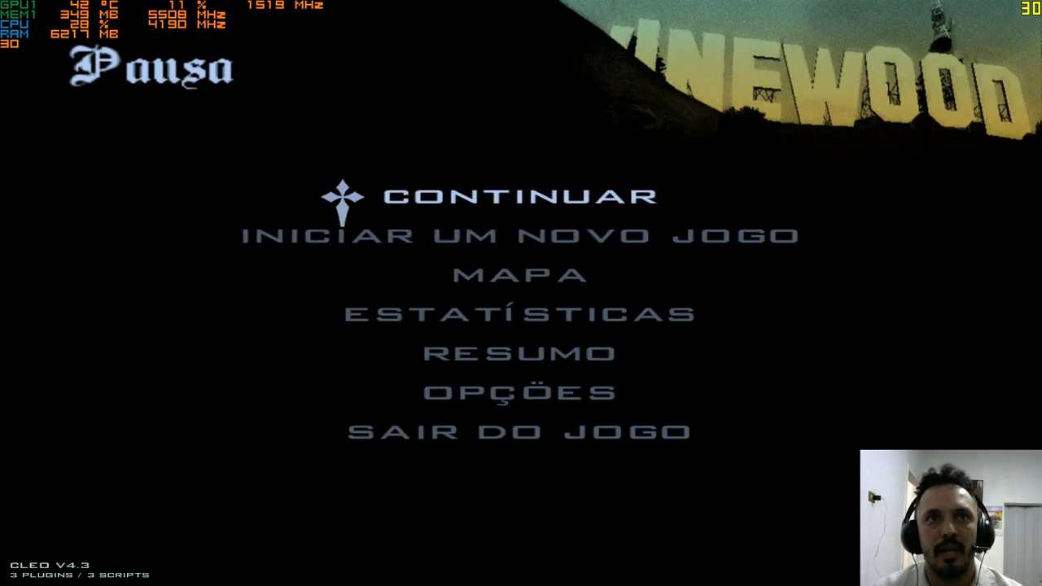
{"action": "key", "text": "Return"}
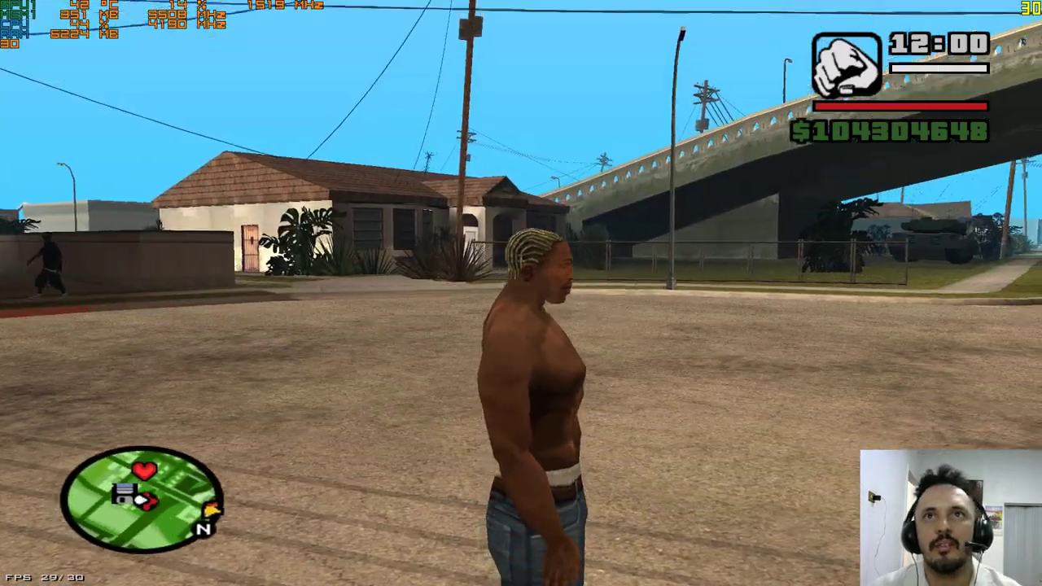
{"action": "key", "text": "w"}
{"action": "key", "text": "w"}
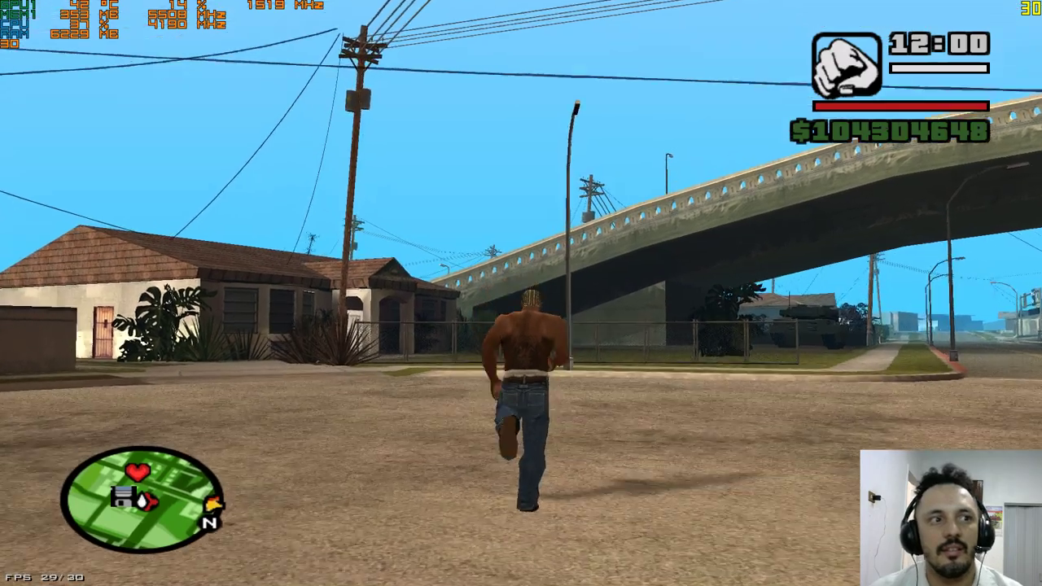
{"action": "key", "text": "d"}
{"action": "key", "text": "s"}
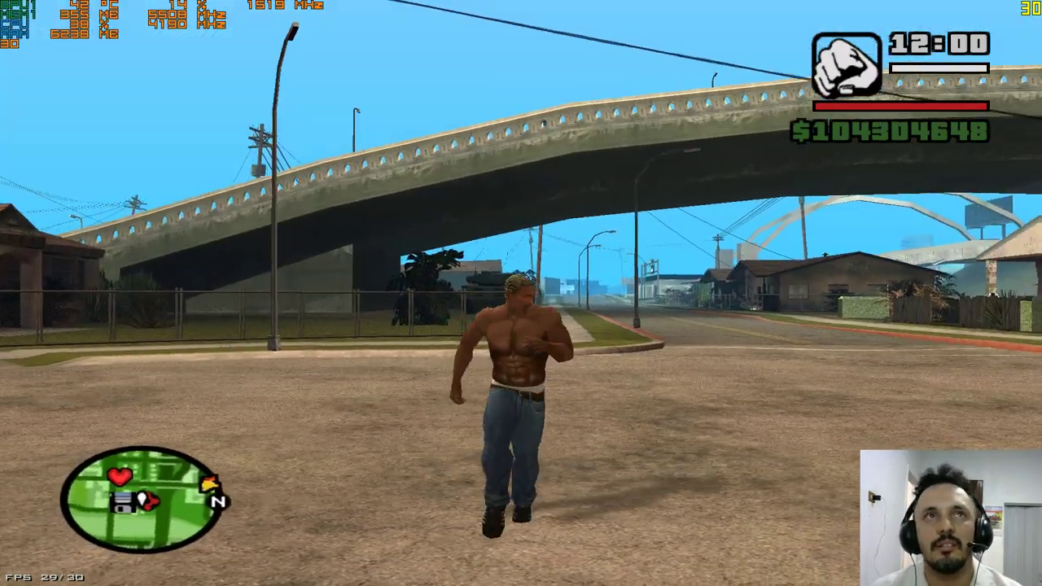
{"action": "key", "text": "w"}
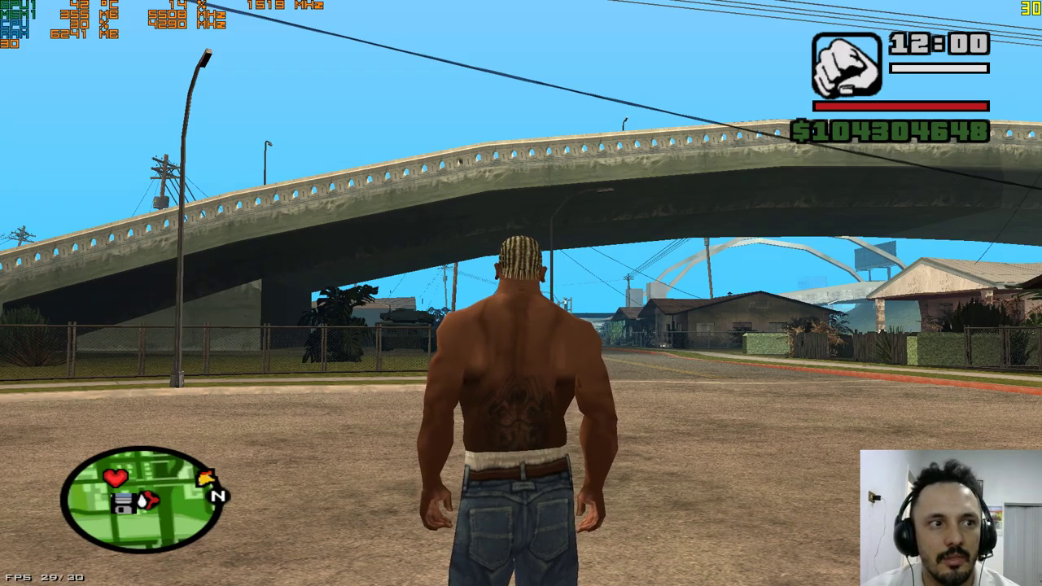
Step: Leave the paused game for the desktop and open the Mix Sets configuration file in the game's cleo folder
{"action": "key", "text": "Escape"}
{"action": "key", "text": "Down"}
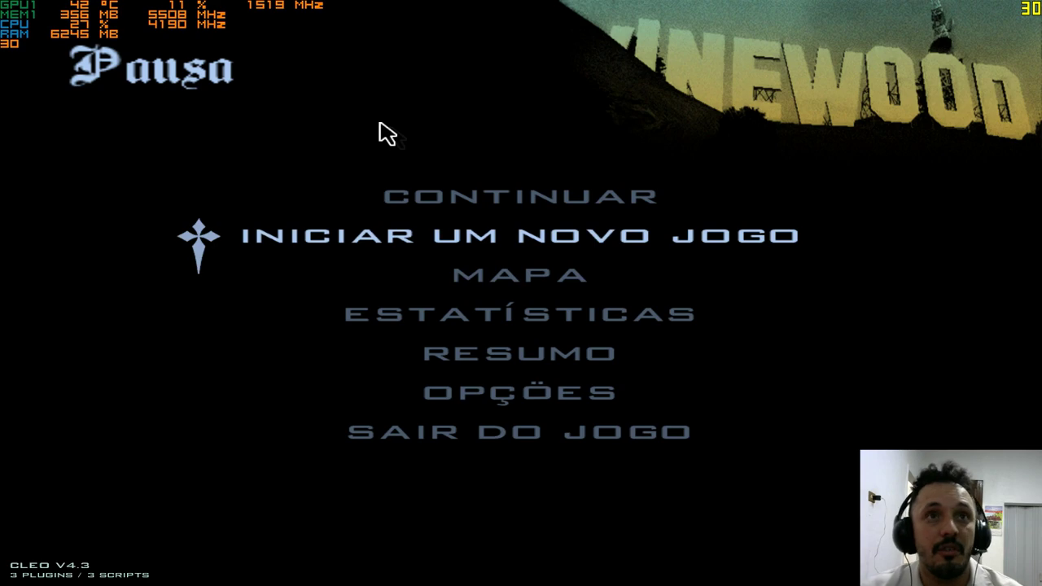
{"action": "key", "text": "super"}
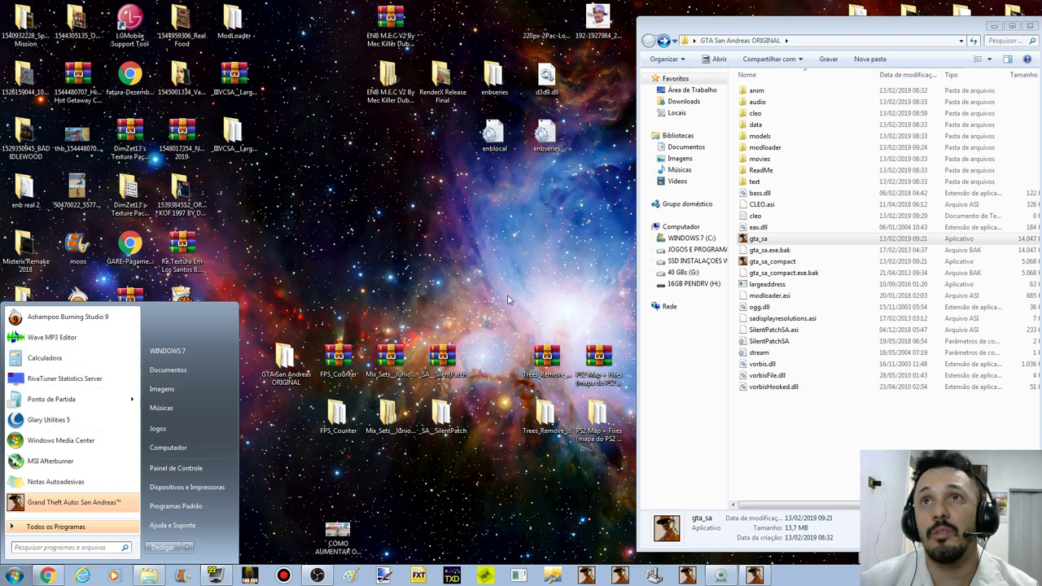
{"action": "left_click", "coordinate": [780, 117]}
{"action": "double_click", "coordinate": [783, 113]}
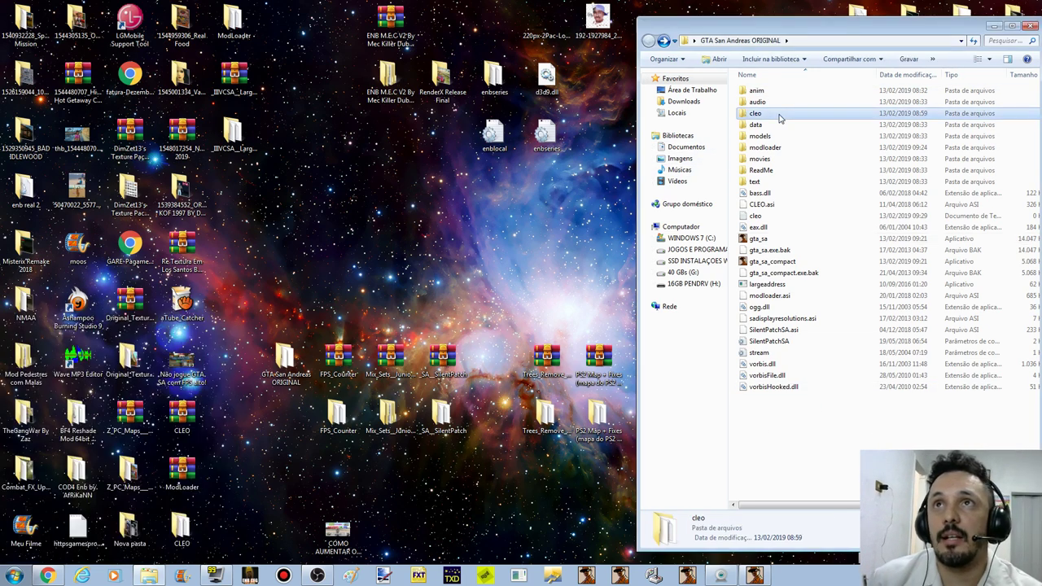
{"action": "left_click", "coordinate": [769, 182]}
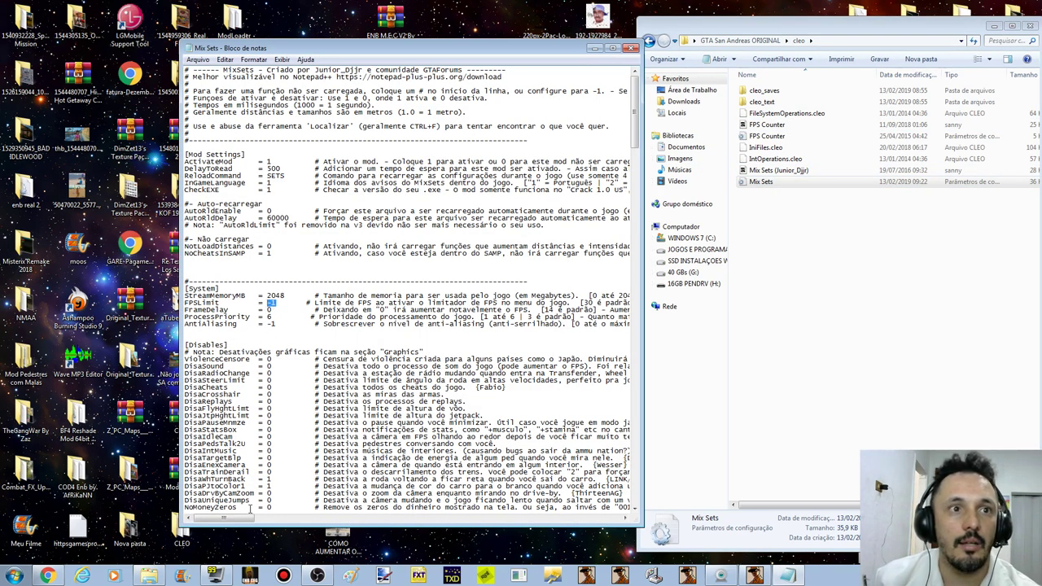
Step: Set FPSLimit to AUTO in the System section of the Mix Sets file, save it and close it
{"action": "left_click_drag", "start_coordinate": [244, 517], "coordinate": [220, 514]}
{"action": "left_click_drag", "start_coordinate": [268, 303], "coordinate": [224, 310]}
{"action": "left_click", "coordinate": [270, 303]}
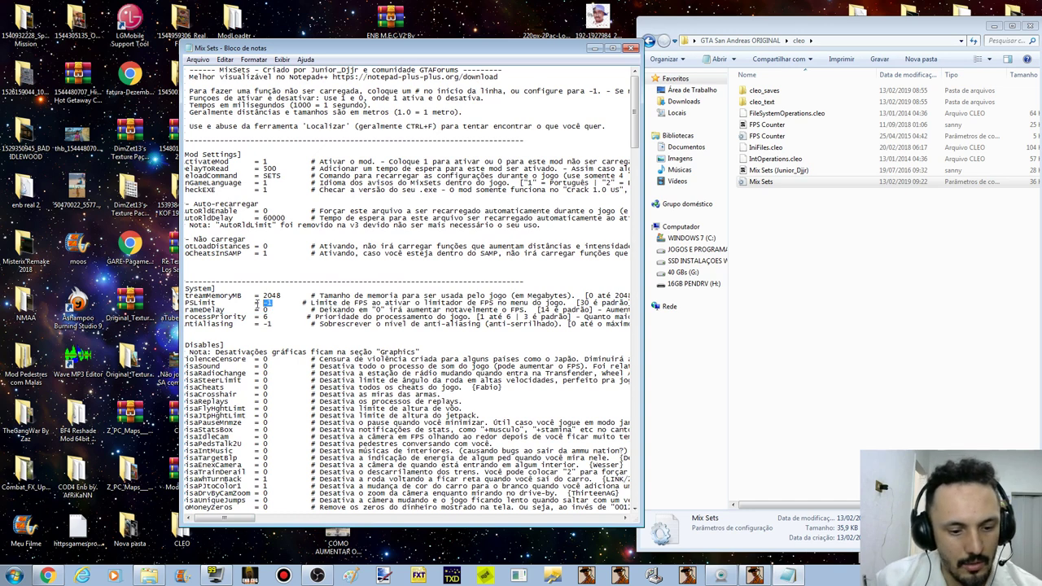
{"action": "type", "text": "AUTO"}
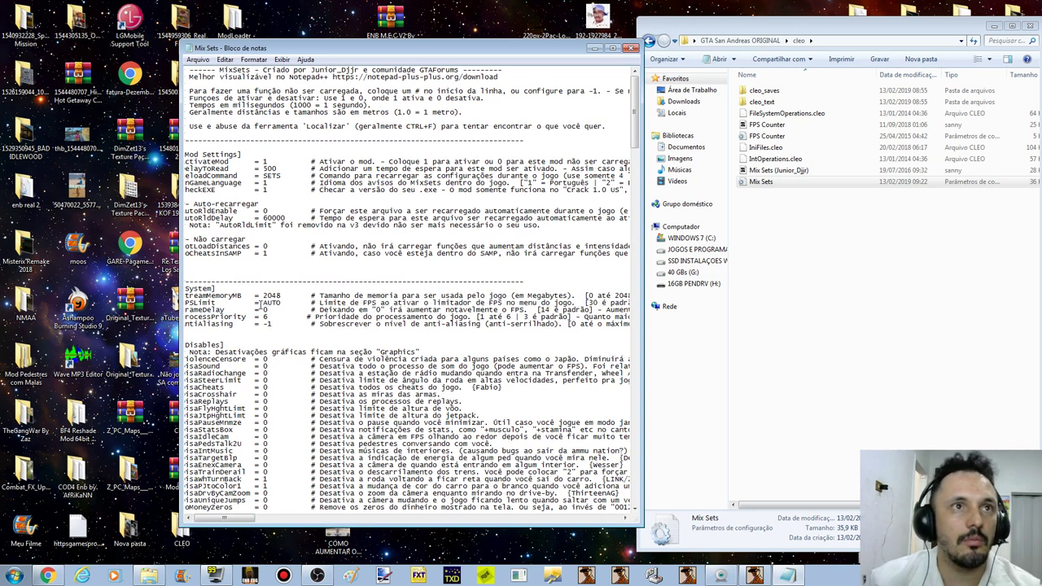
{"action": "left_click", "coordinate": [198, 60]}
{"action": "left_click", "coordinate": [215, 98]}
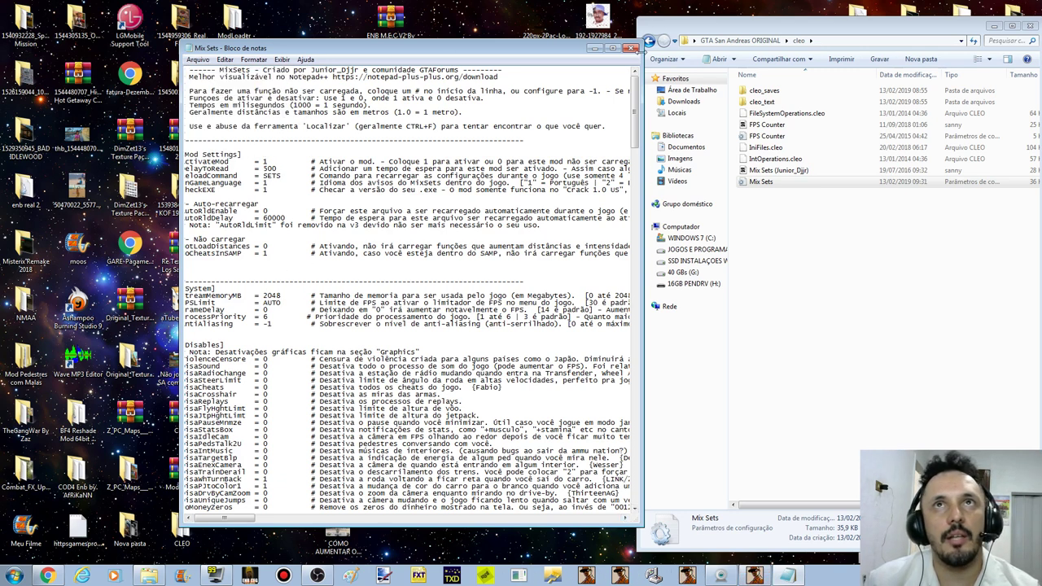
{"action": "left_click", "coordinate": [631, 48]}
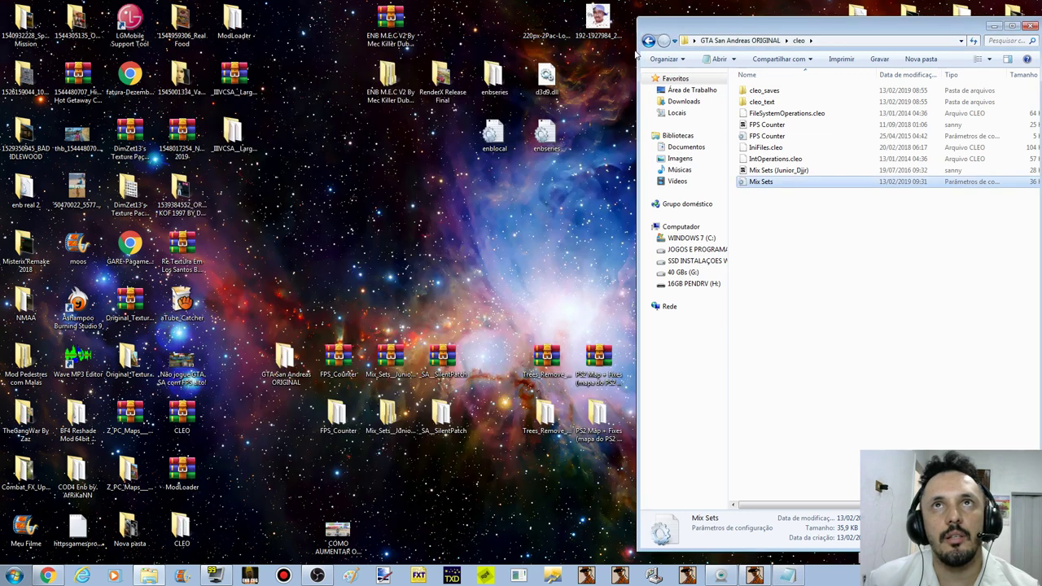
Step: Return to the running game and load the saved game from the pause menu to test the frame limit
{"action": "left_click", "coordinate": [756, 575]}
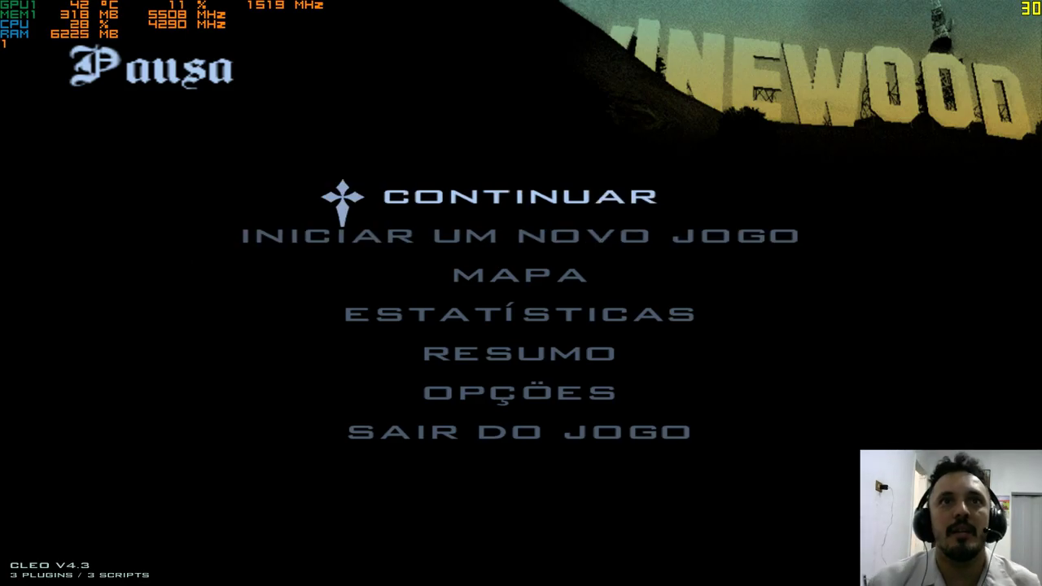
{"action": "key", "text": "Escape"}
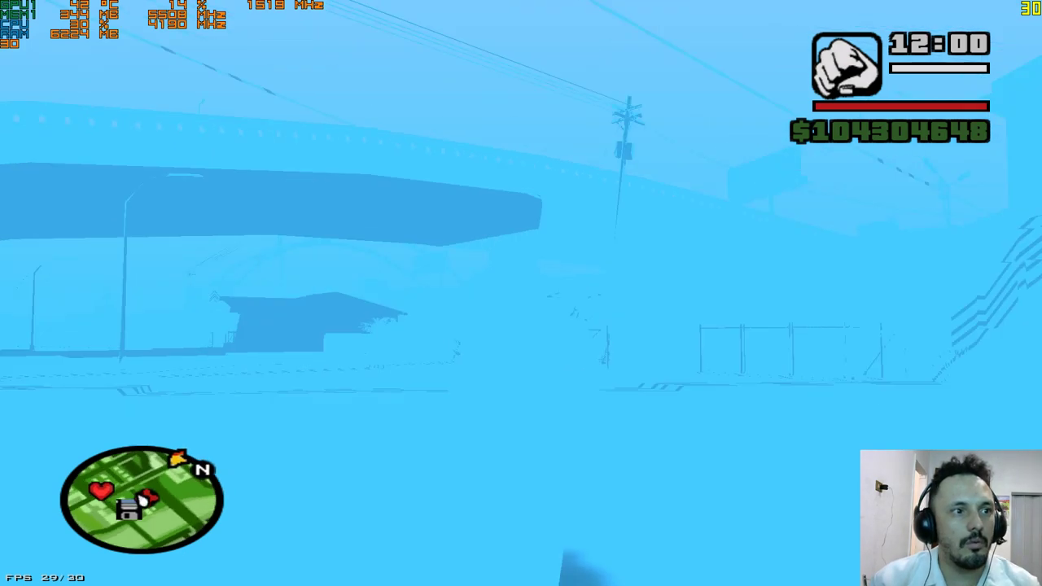
{"action": "key", "text": "Escape"}
{"action": "key", "text": "Up"}
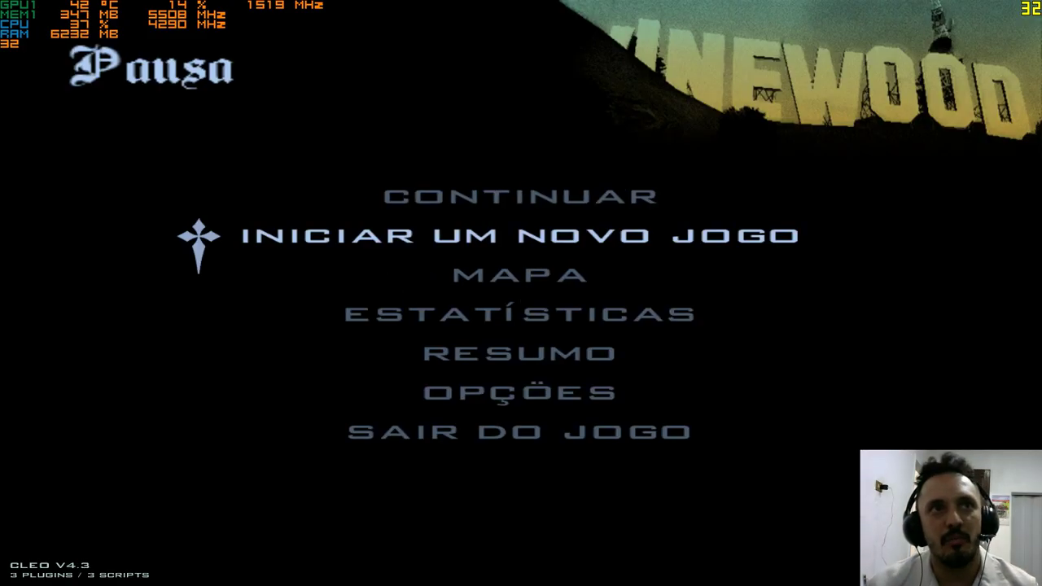
{"action": "key", "text": "Return"}
{"action": "key", "text": "Down"}
{"action": "key", "text": "Return"}
{"action": "key", "text": "Return"}
{"action": "key", "text": "Down"}
{"action": "key", "text": "Return"}
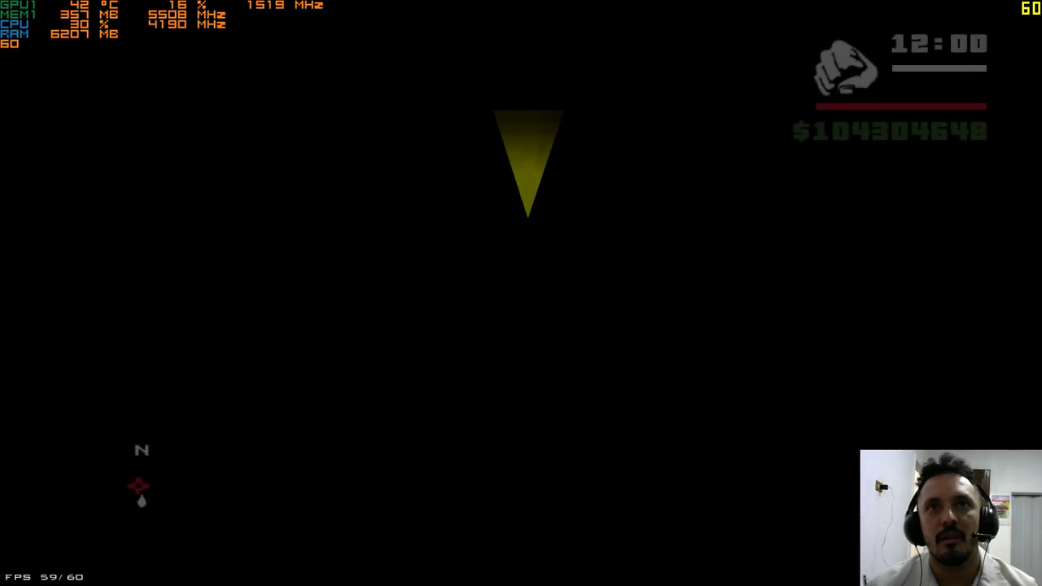
Step: Quit the game to the desktop
{"action": "key", "text": "Escape"}
{"action": "key", "text": "Up"}
{"action": "key", "text": "Return"}
{"action": "key", "text": "Down"}
{"action": "key", "text": "Return"}
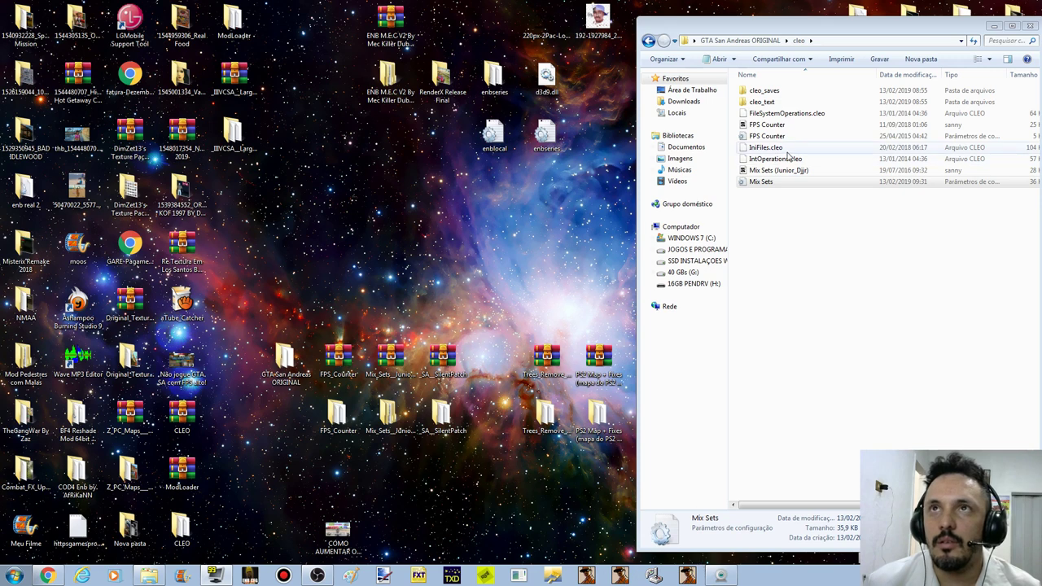
Step: Launch gta_sa from the main GTA San Andreas ORIGINAL folder and start a new game
{"action": "left_click", "coordinate": [648, 41]}
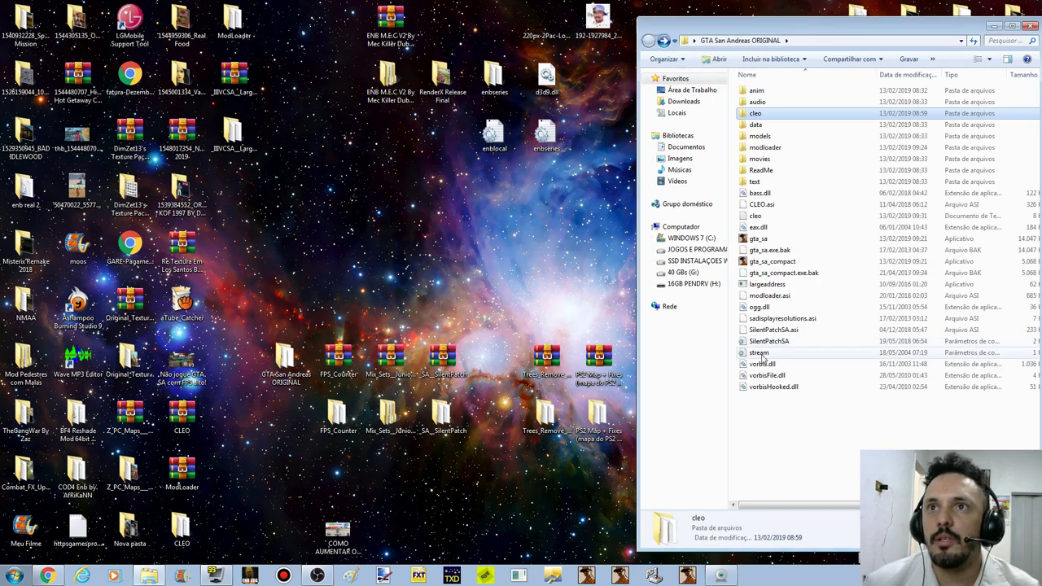
{"action": "left_click", "coordinate": [791, 241]}
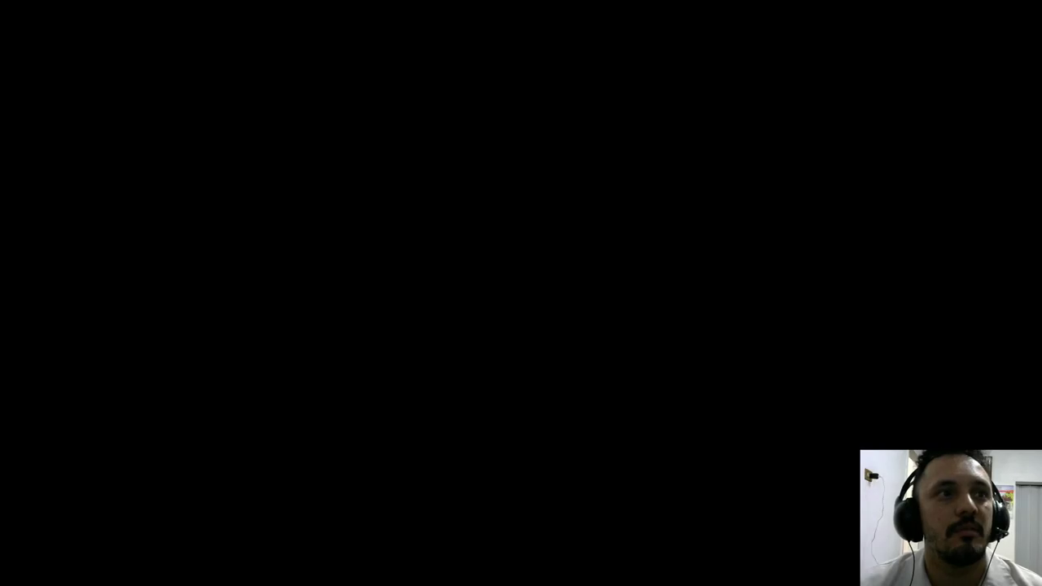
{"action": "key", "text": "Return"}
{"action": "key", "text": "Down"}
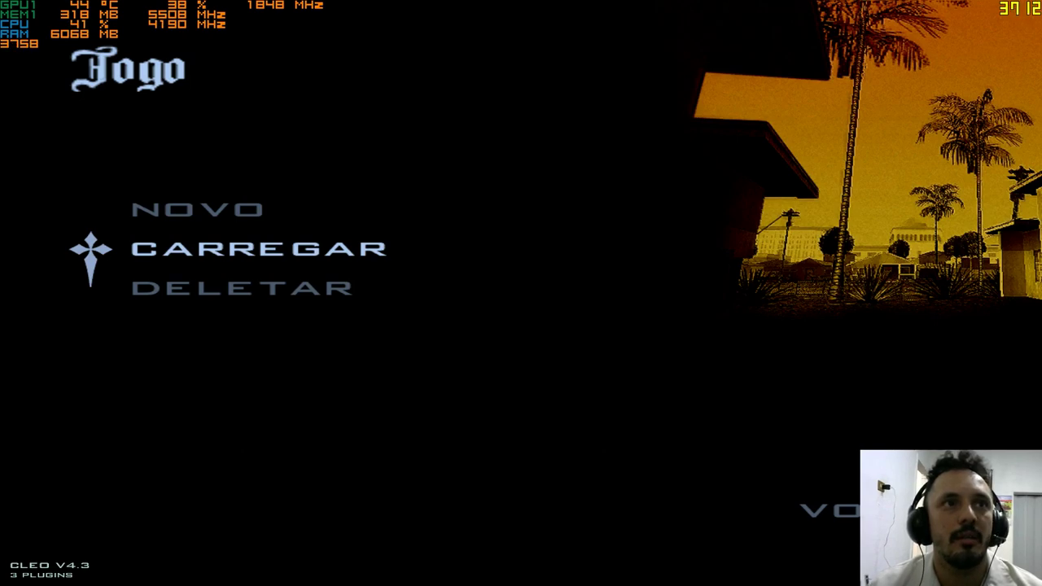
{"action": "key", "text": "Up"}
{"action": "key", "text": "Return"}
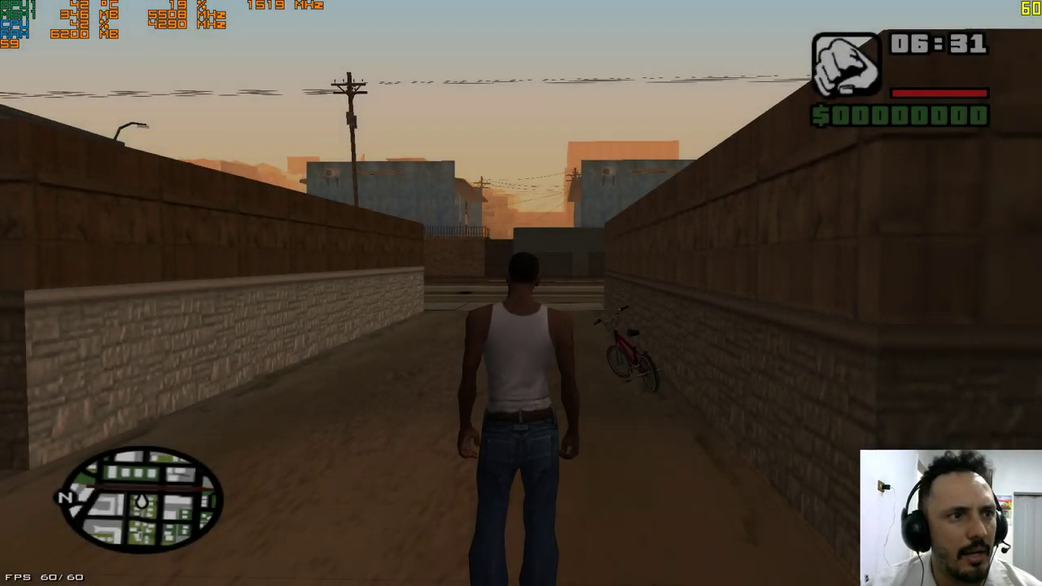
Step: Run Carl out of the alley and across the busy street to check the picture and frame rate
{"action": "key", "text": "w"}
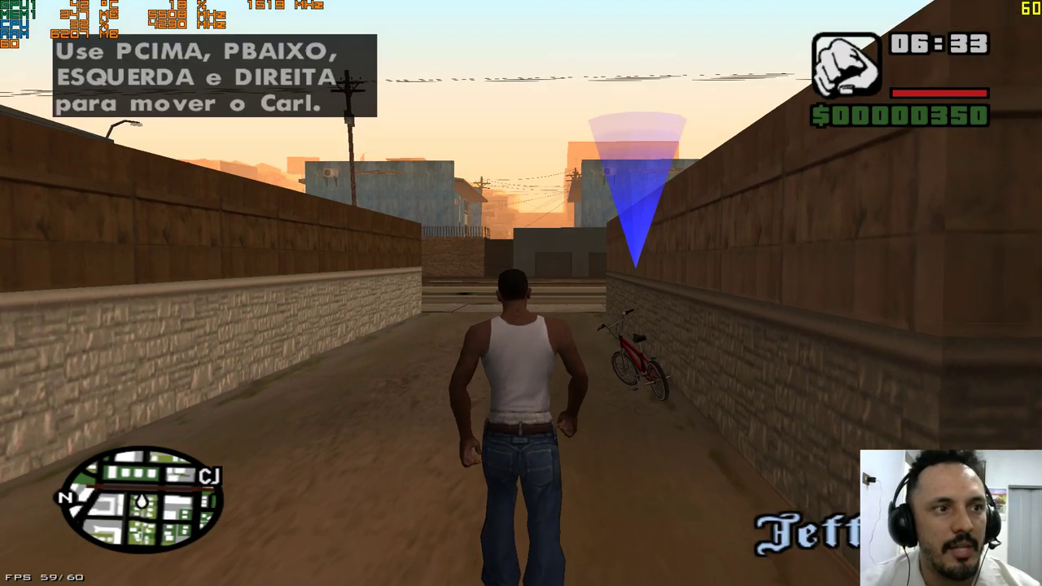
{"action": "key", "text": "w"}
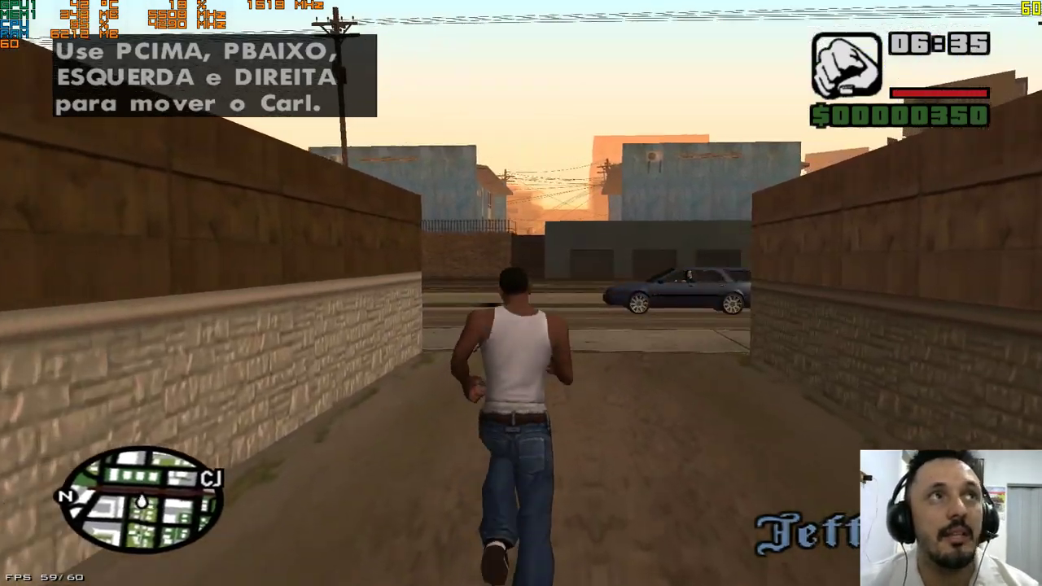
{"action": "key", "text": "w"}
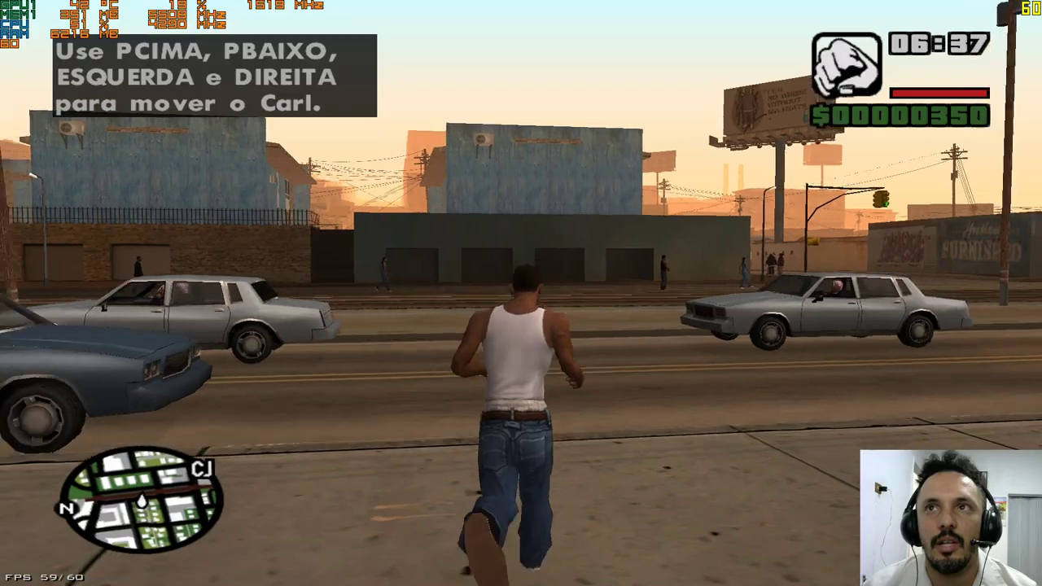
{"action": "key", "text": "a"}
{"action": "mouse_move", "coordinate": [521, 293]}
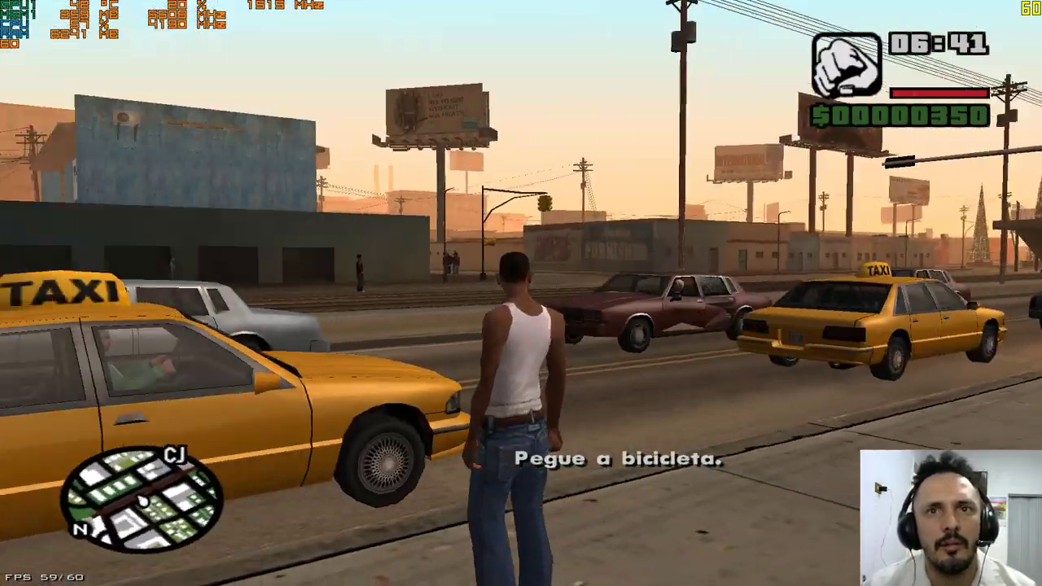
{"action": "key", "text": "w"}
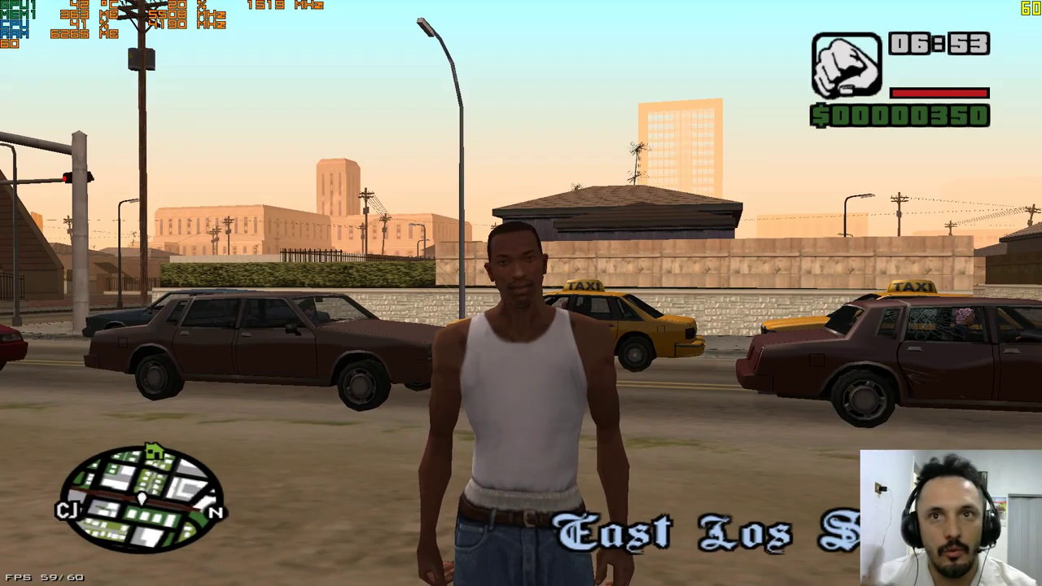
Step: Leave the game for the desktop, set FPSLimit to 35 in the cleo folder's Mix Sets file, and save it
{"action": "key", "text": "Escape"}
{"action": "key", "text": "super"}
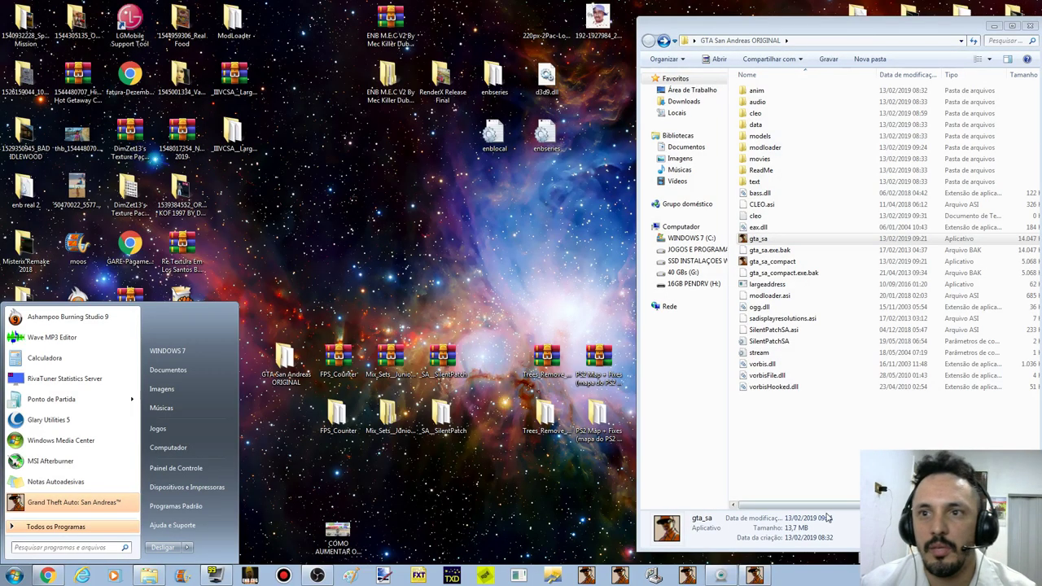
{"action": "double_click", "coordinate": [778, 114]}
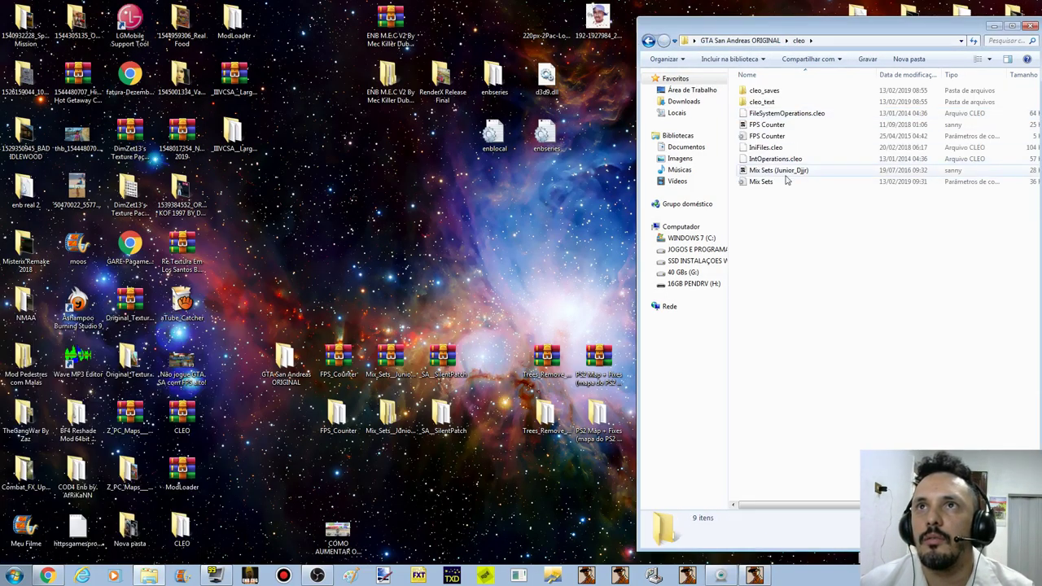
{"action": "double_click", "coordinate": [781, 183]}
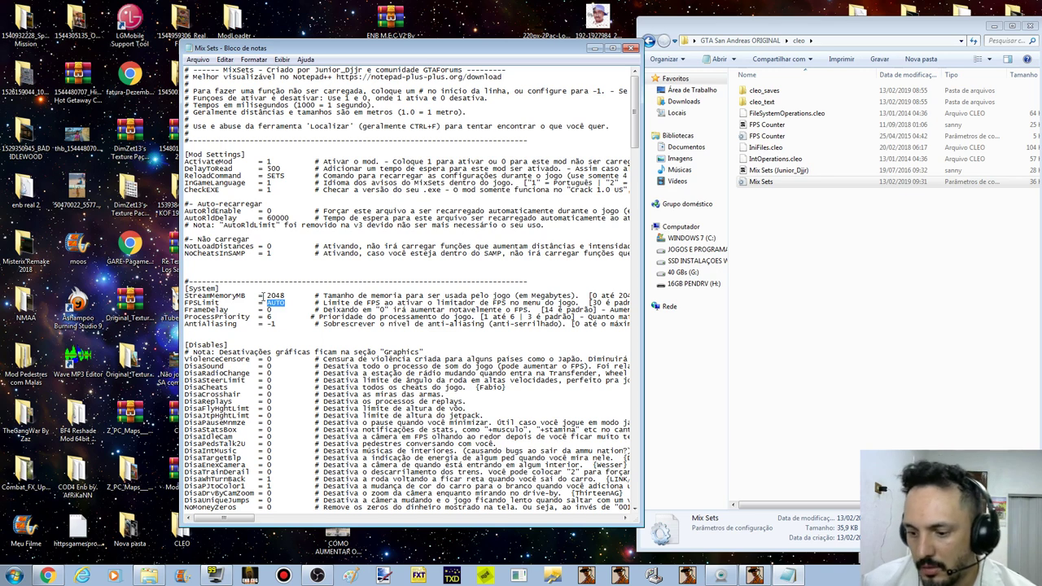
{"action": "type", "text": "35"}
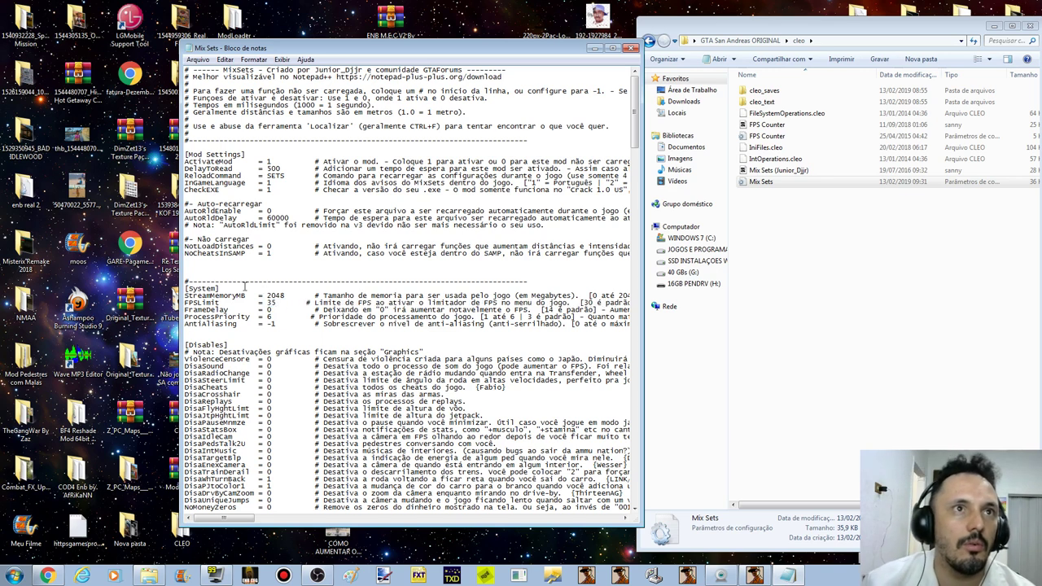
{"action": "left_click", "coordinate": [198, 59]}
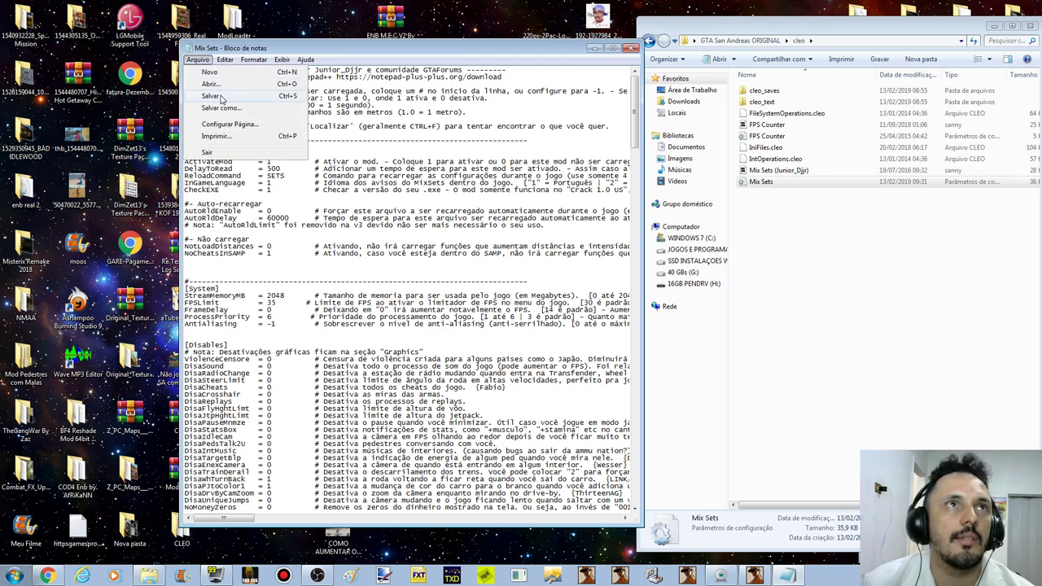
{"action": "left_click", "coordinate": [210, 97]}
{"action": "left_click", "coordinate": [632, 49]}
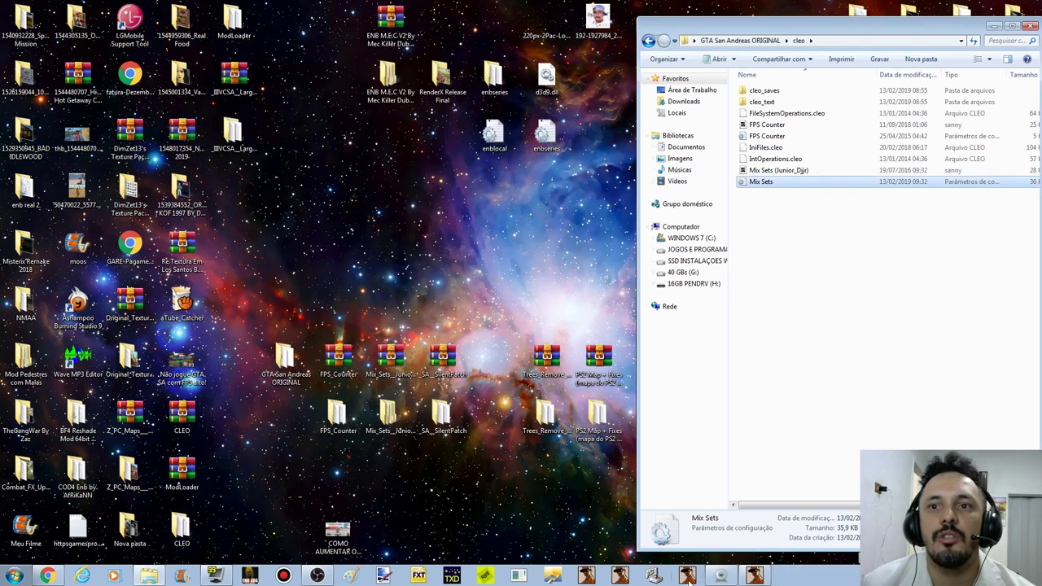
Step: Resume the game to check the changed frame limit and load the saved game from the pause menu
{"action": "left_click", "coordinate": [755, 575]}
{"action": "key", "text": "Escape"}
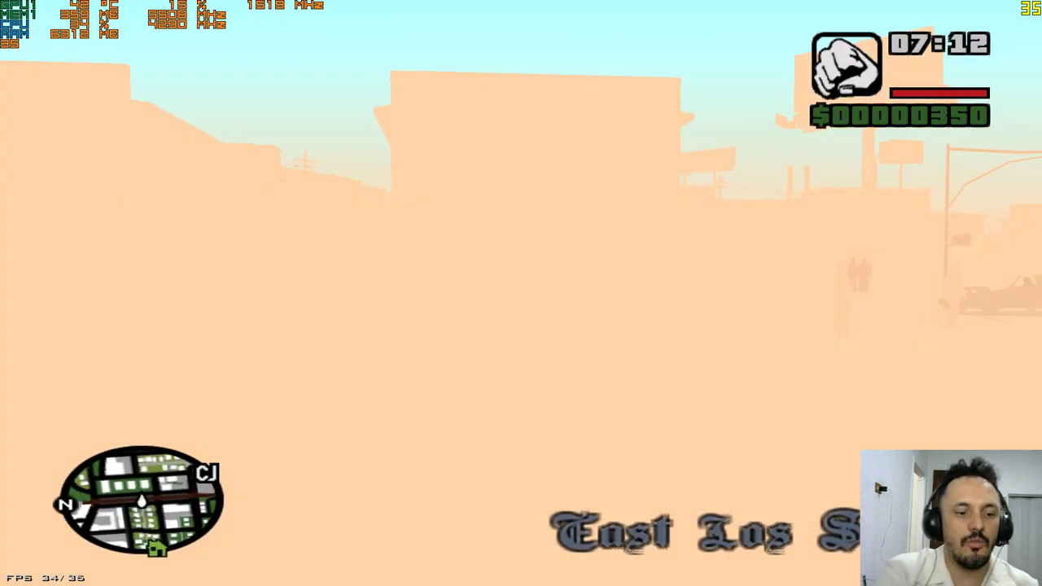
{"action": "key", "text": "Escape"}
{"action": "key", "text": "Down"}
{"action": "key", "text": "Down"}
{"action": "key", "text": "Down"}
{"action": "key", "text": "Up"}
{"action": "key", "text": "Up"}
{"action": "key", "text": "Return"}
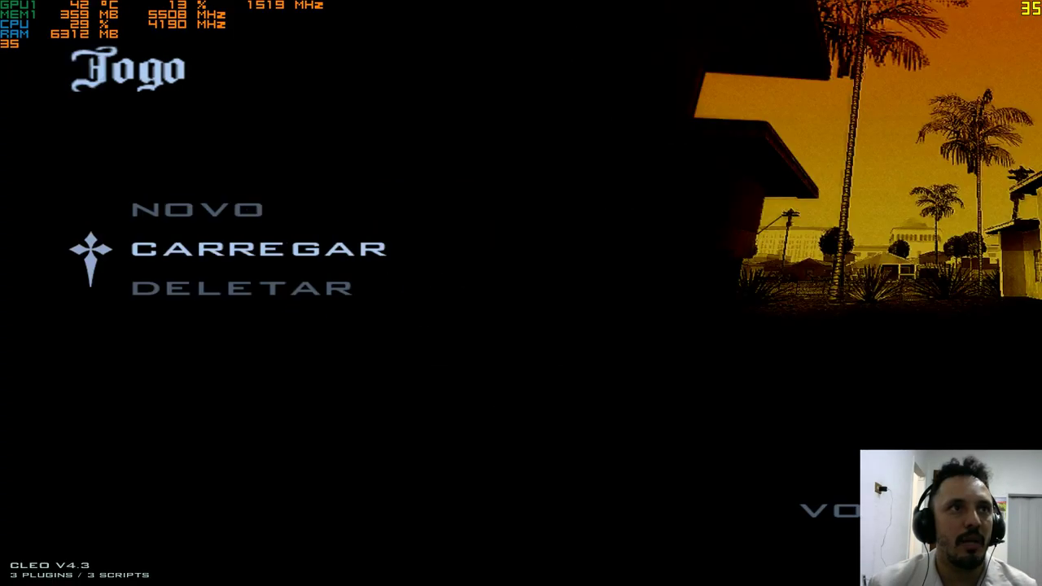
{"action": "key", "text": "Return"}
{"action": "key", "text": "Down"}
{"action": "key", "text": "Return"}
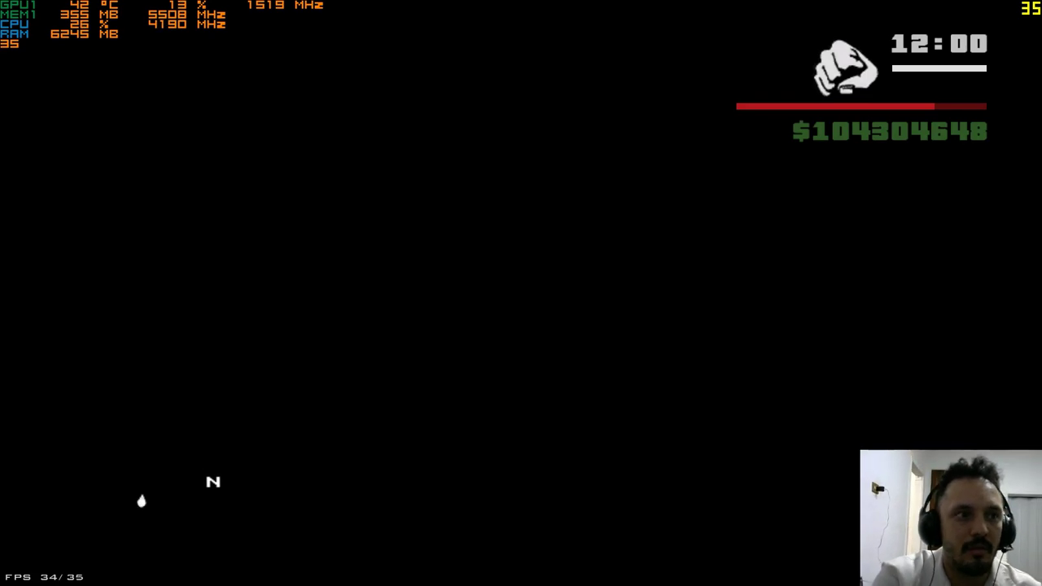
Step: Exit the loaded game to the desktop
{"action": "key", "text": "Escape"}
{"action": "key", "text": "Up"}
{"action": "key", "text": "Return"}
{"action": "key", "text": "Down"}
{"action": "key", "text": "Return"}
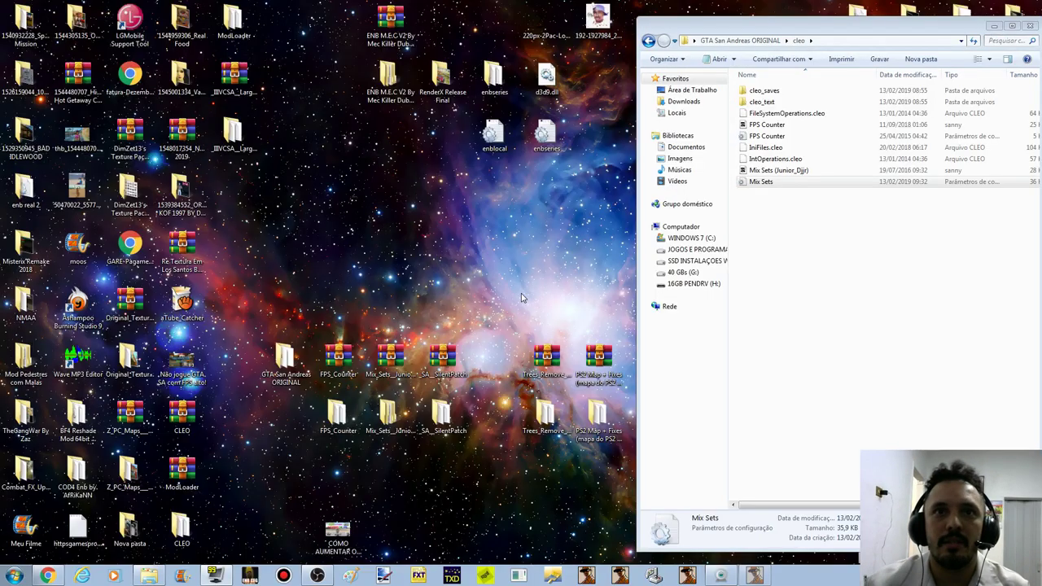
Step: Reopen the Mix Sets file, set FPSLimit back to AUTO, and close it with the change saved
{"action": "left_click", "coordinate": [791, 183]}
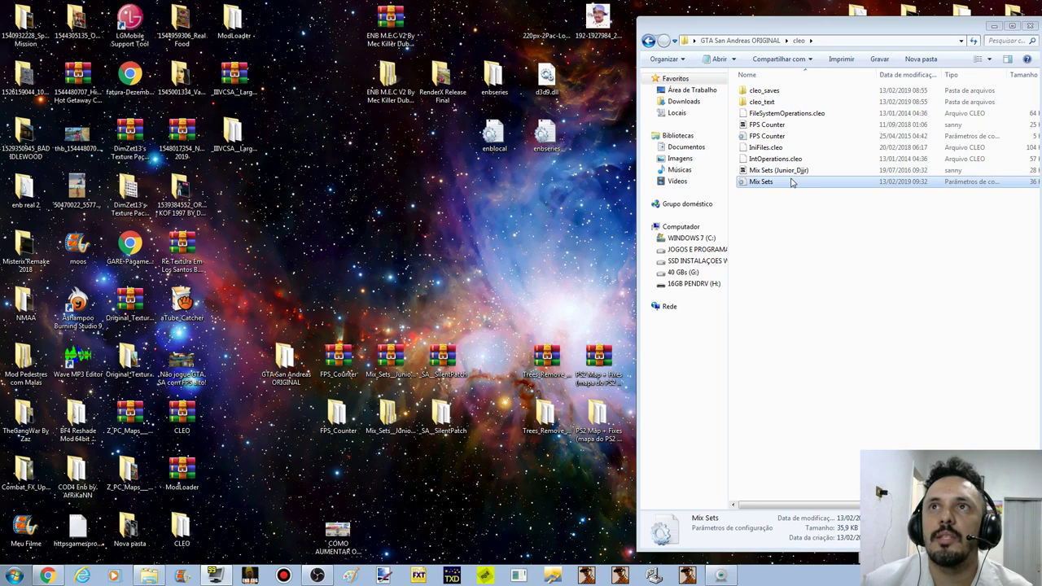
{"action": "double_click", "coordinate": [791, 182]}
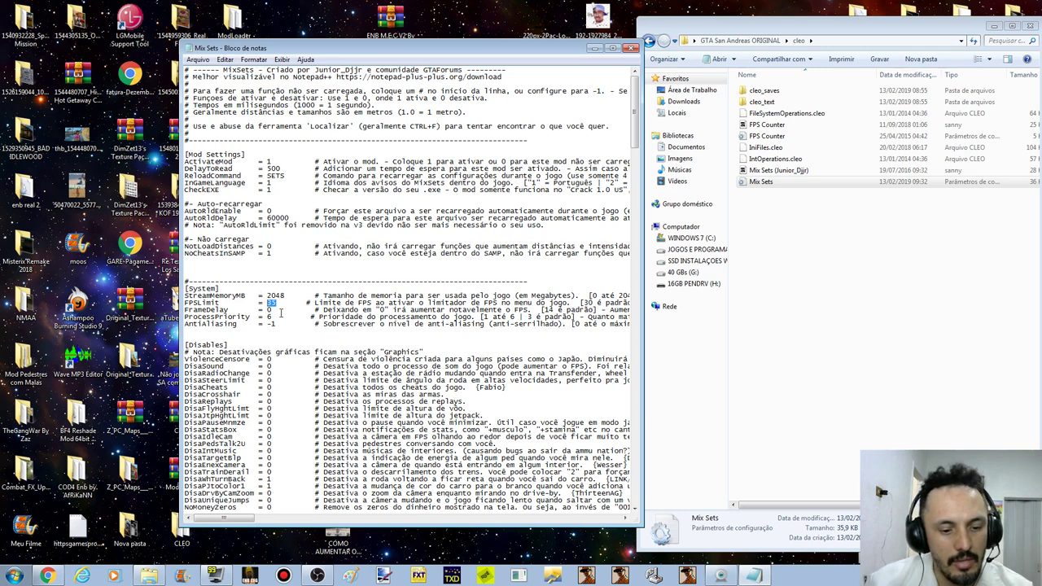
{"action": "type", "text": "4"}
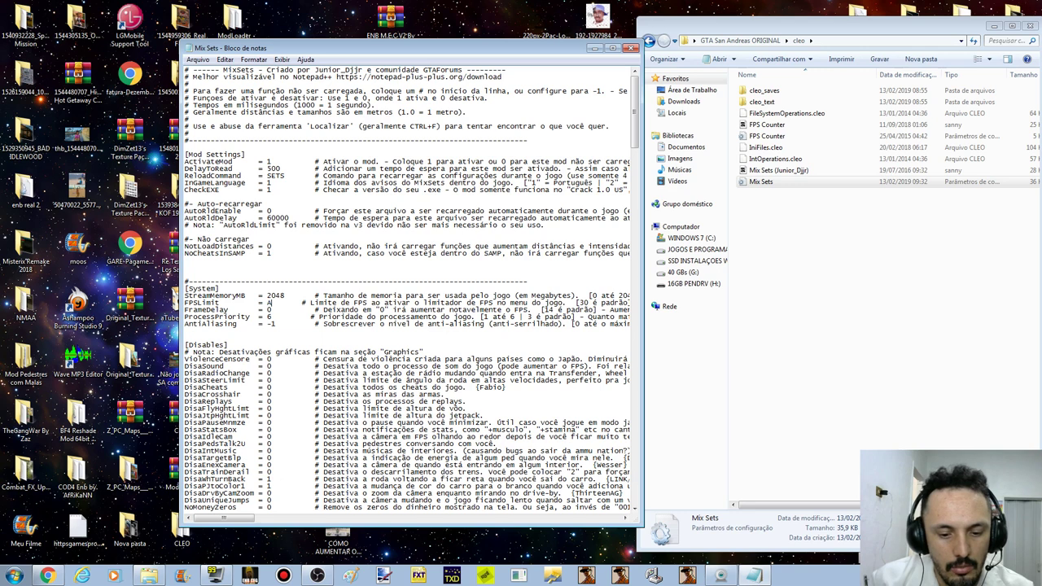
{"action": "type", "text": "UTO"}
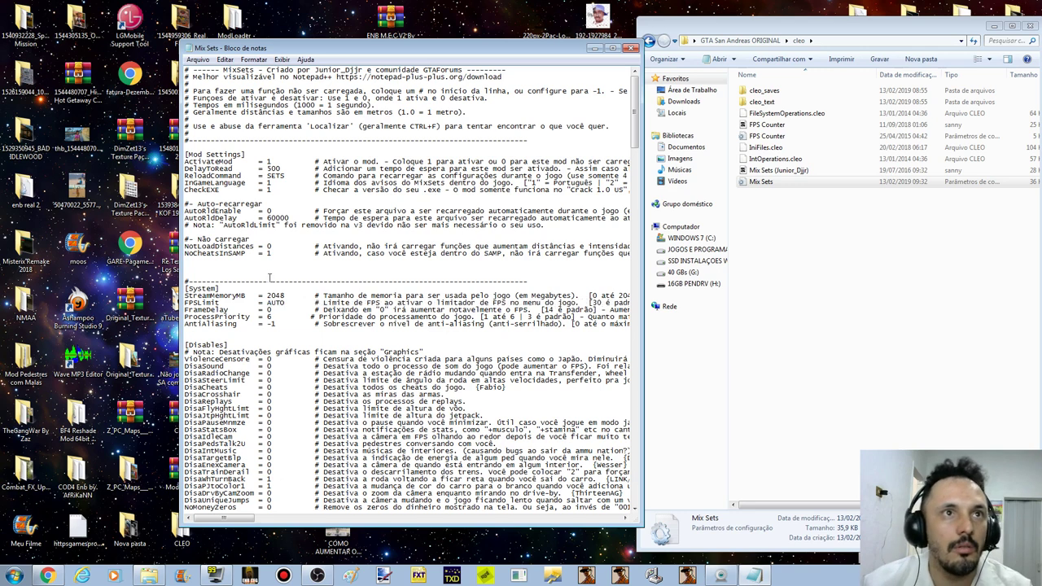
{"action": "left_click", "coordinate": [631, 49]}
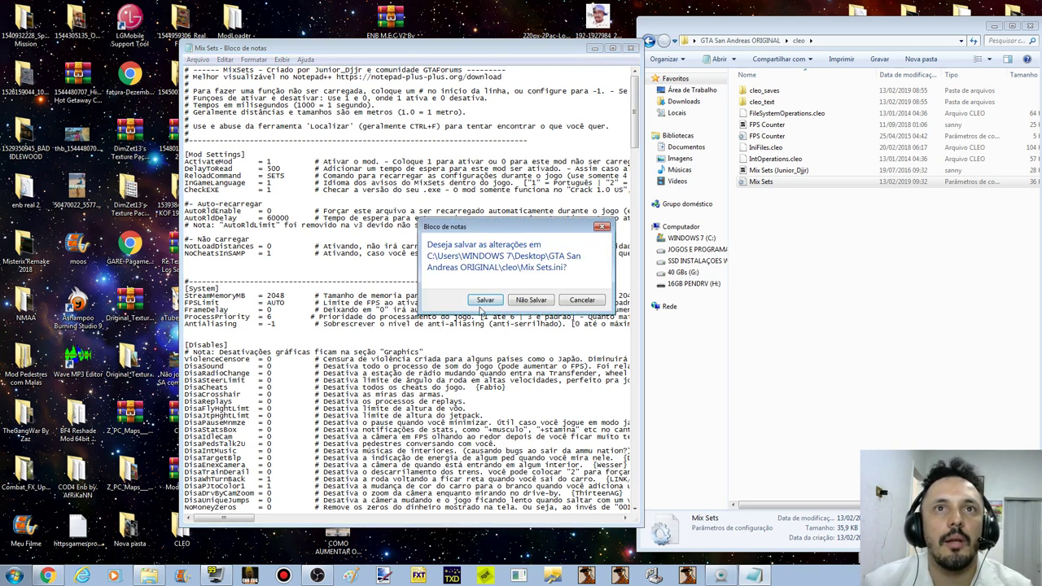
{"action": "left_click", "coordinate": [484, 301]}
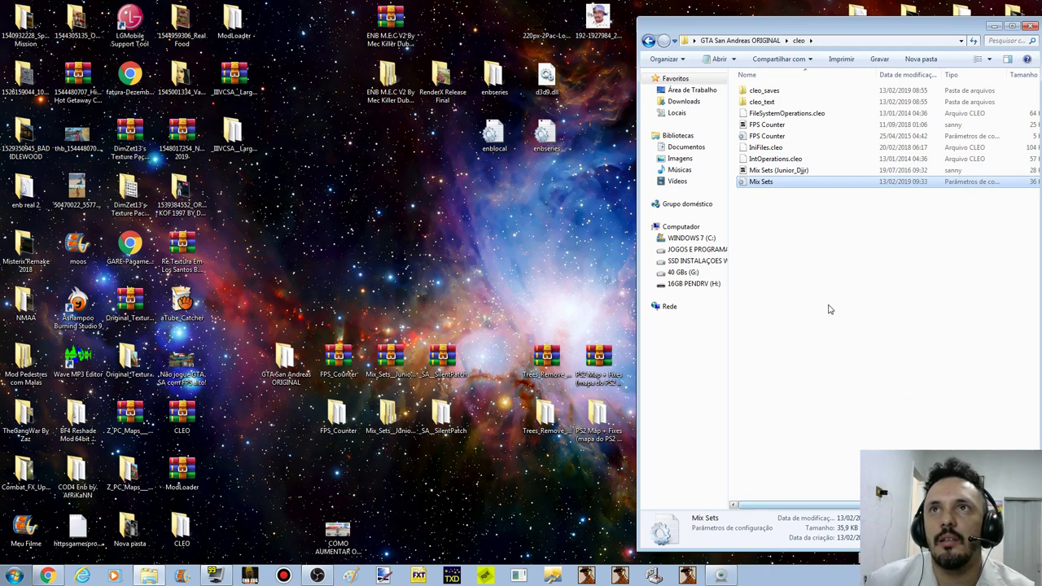
Step: Return to the MixMods article on removing GTA lag and increasing FPS, and read its MixSets section
{"action": "left_click", "coordinate": [47, 575]}
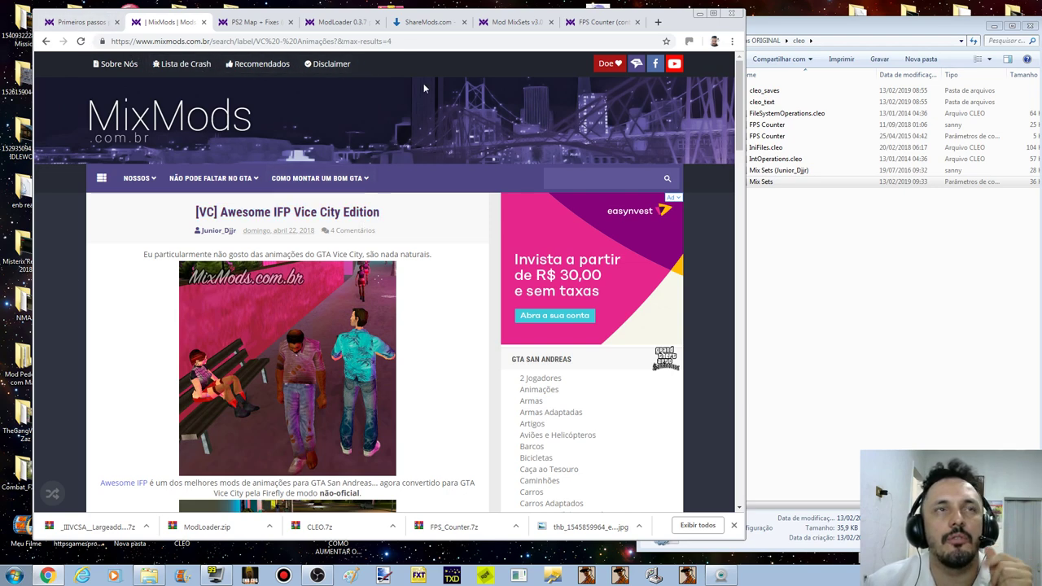
{"action": "left_click", "coordinate": [46, 40]}
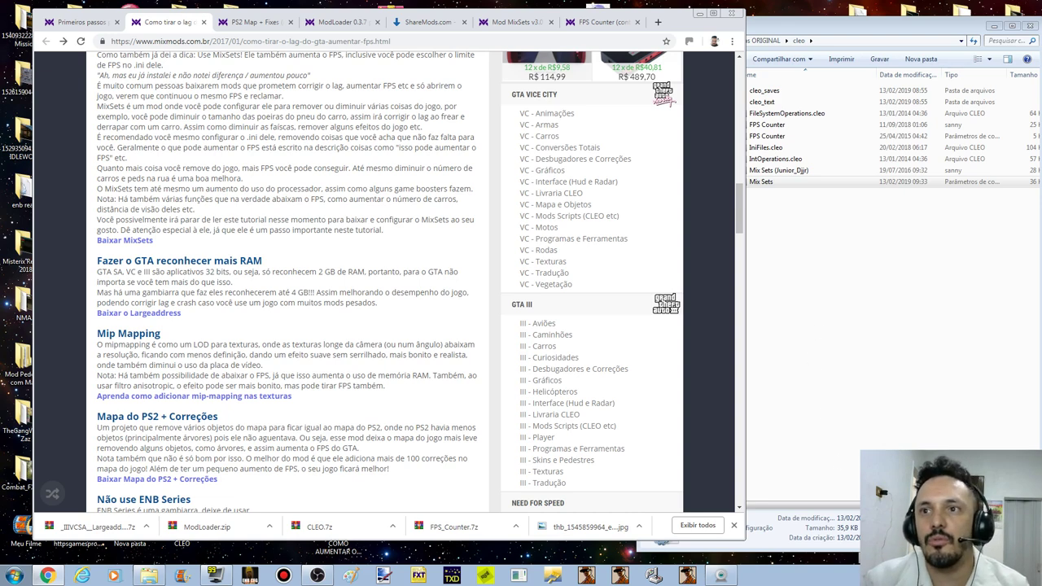
Step: Reopen the Mix Sets file in the cleo folder, set FPSLimit to -1, and close it with the change saved
{"action": "left_click", "coordinate": [806, 505]}
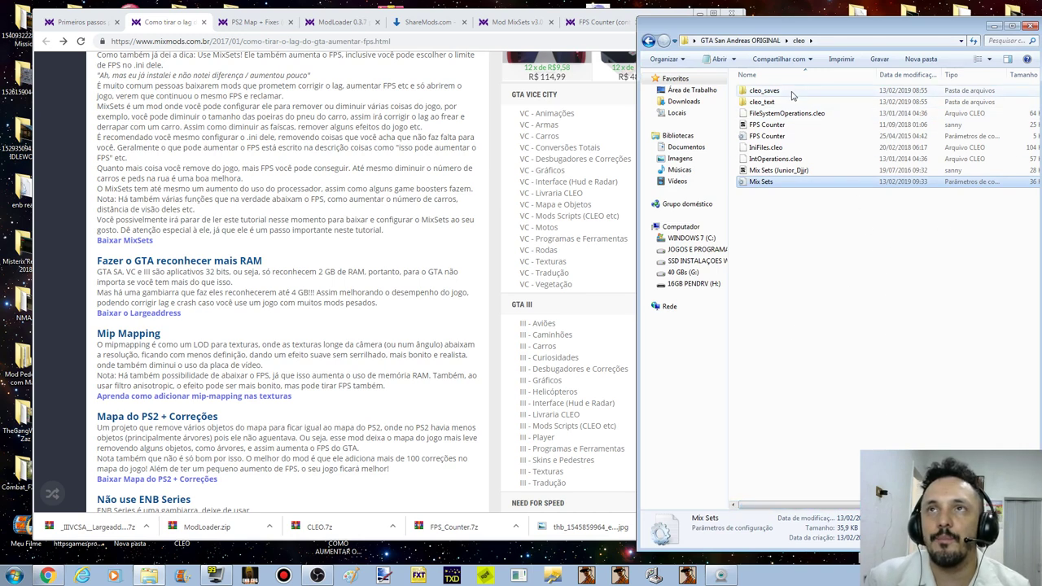
{"action": "double_click", "coordinate": [794, 186]}
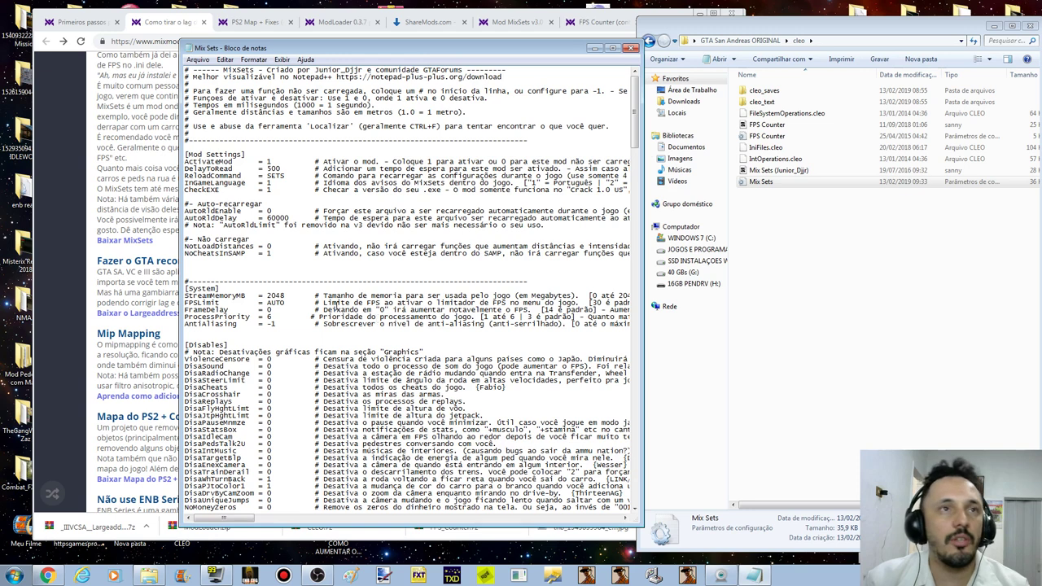
{"action": "double_click", "coordinate": [277, 303]}
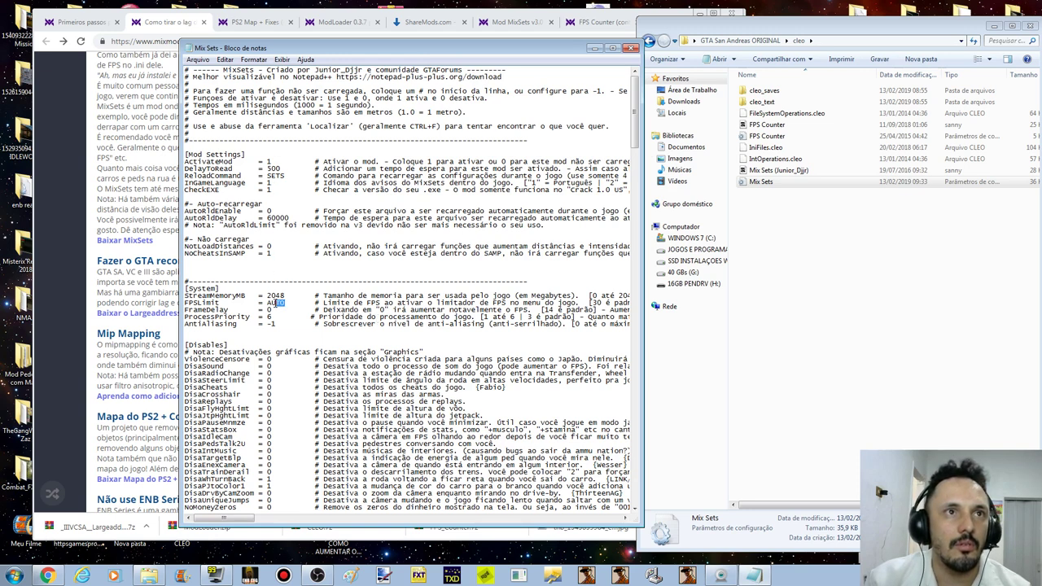
{"action": "type", "text": "-1"}
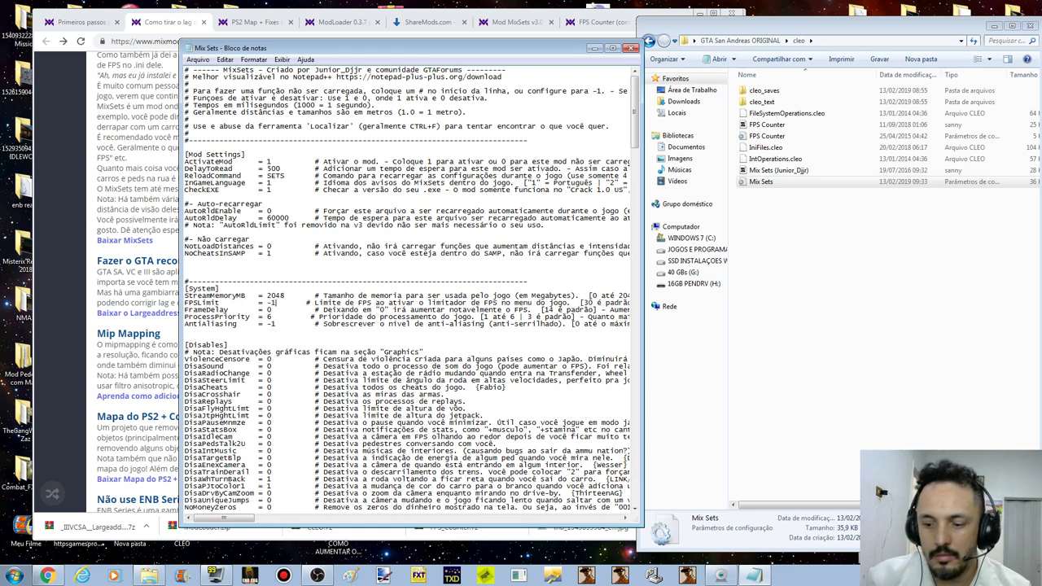
{"action": "left_click", "coordinate": [632, 50]}
{"action": "left_click", "coordinate": [498, 306]}
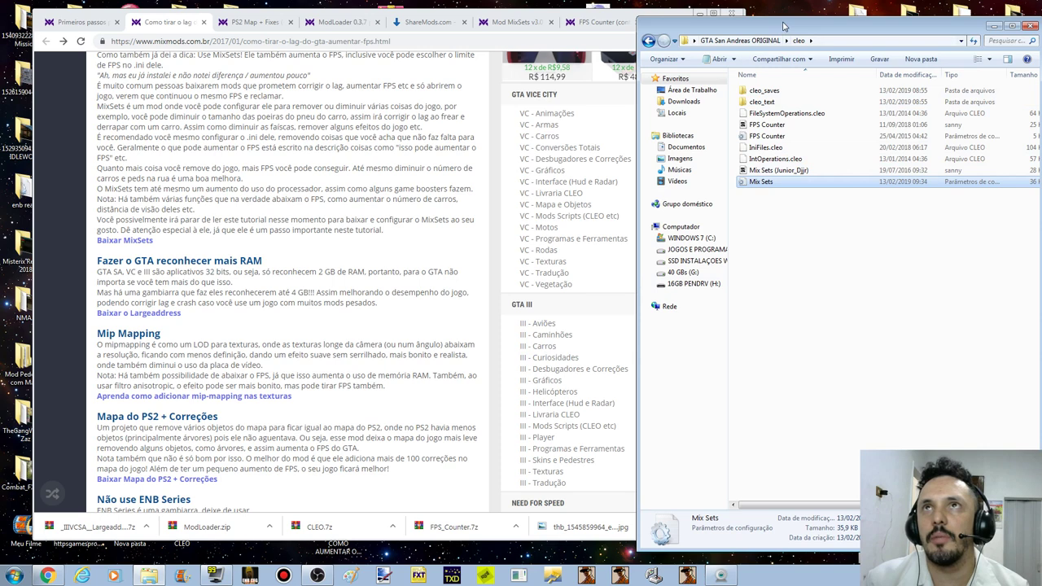
Step: Go back to the GTA San Andreas ORIGINAL folder and minimise the browser window beside it
{"action": "left_click_drag", "start_coordinate": [783, 27], "coordinate": [668, 13]}
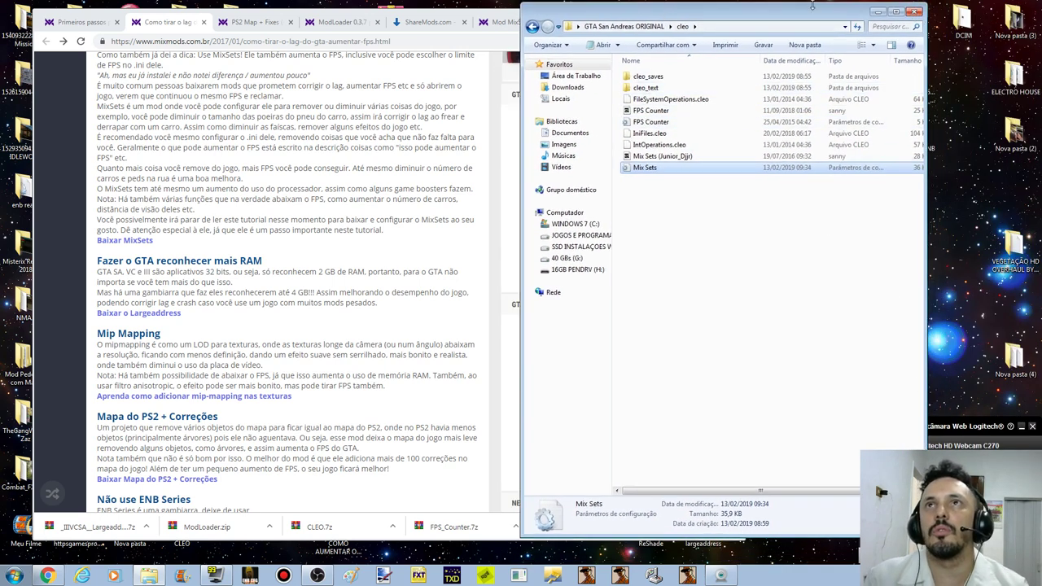
{"action": "left_click_drag", "start_coordinate": [811, 7], "coordinate": [847, 21]}
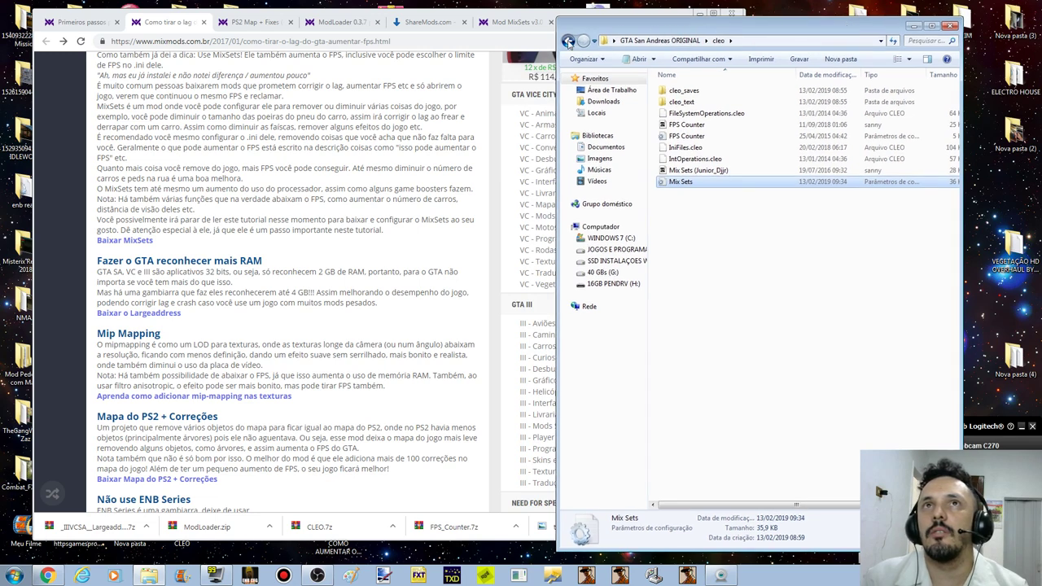
{"action": "left_click", "coordinate": [567, 41]}
{"action": "left_click", "coordinate": [698, 16]}
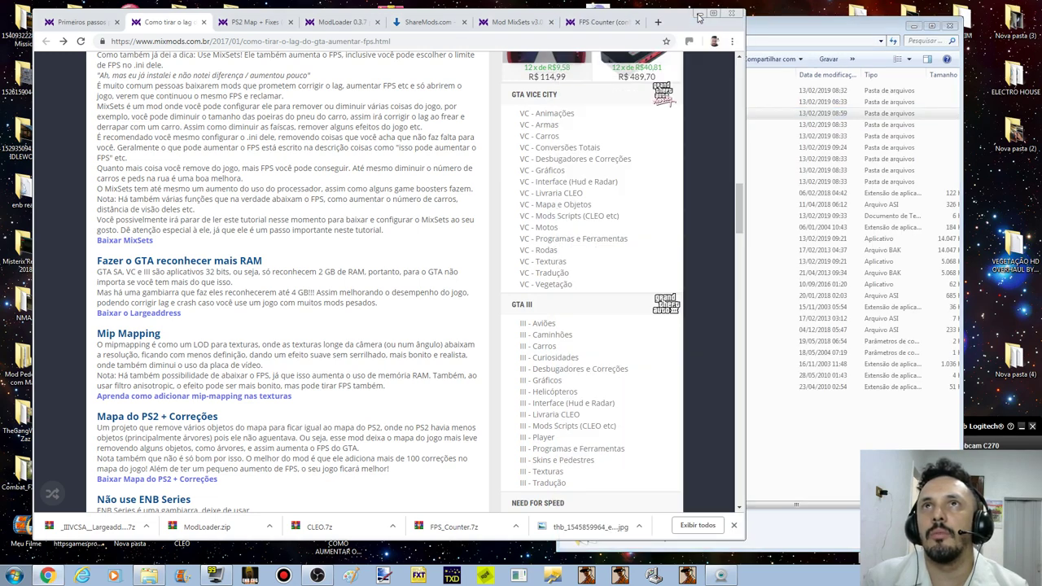
{"action": "left_click", "coordinate": [698, 16]}
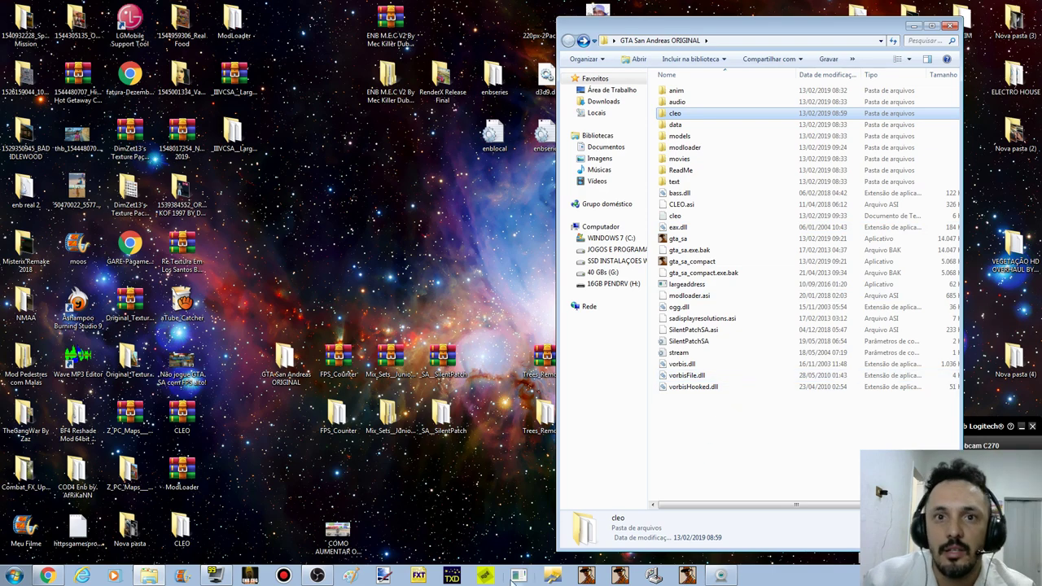
Step: Place the GTA MOD window beside the game folder and open ENB SERIES, 00, MMGE 3 - McFly's Magnum Opus, [ To GTASA folder ]
{"action": "left_click", "coordinate": [149, 575]}
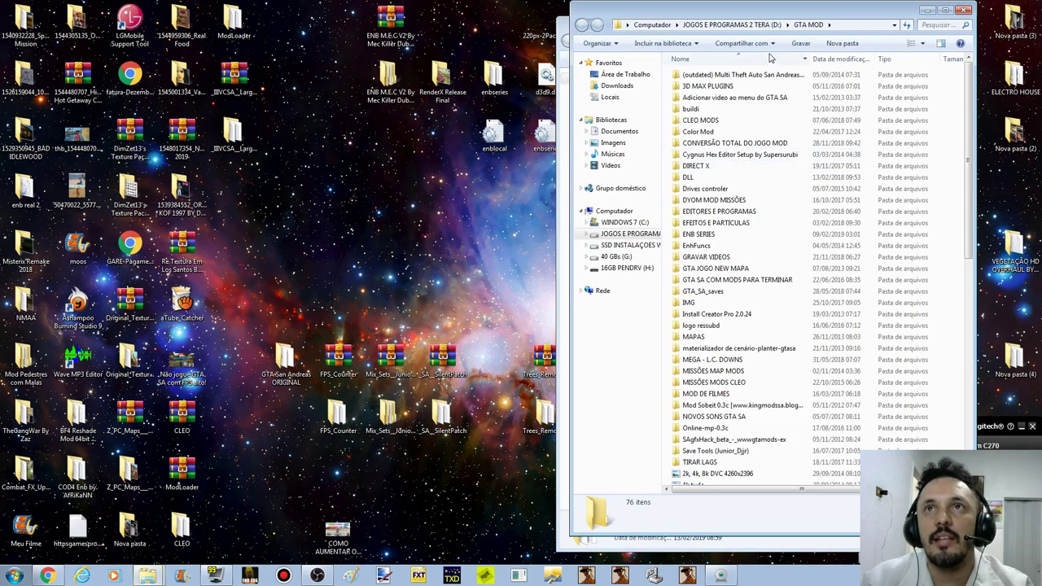
{"action": "left_click_drag", "start_coordinate": [783, 11], "coordinate": [307, 38]}
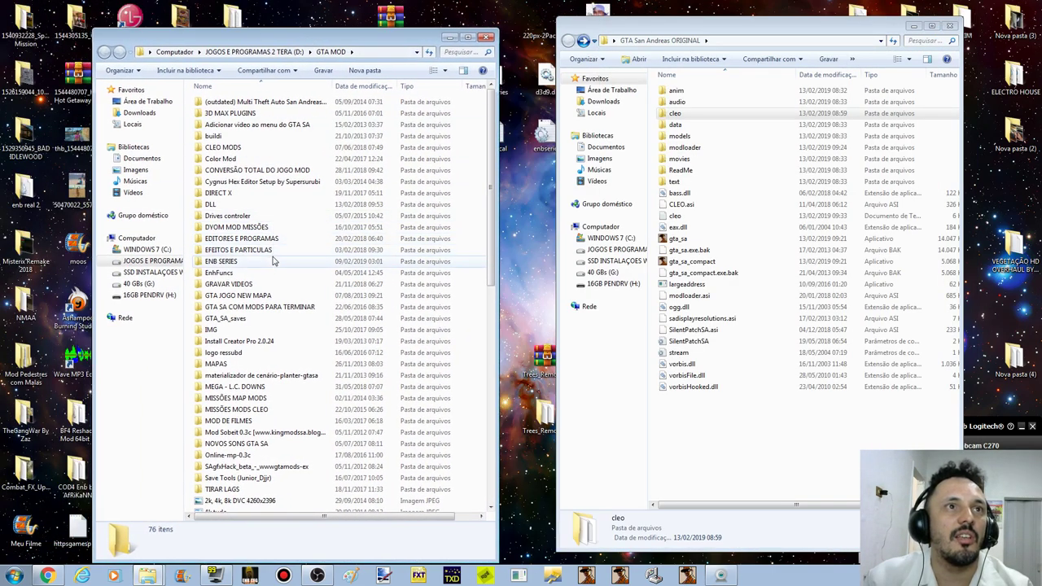
{"action": "left_click", "coordinate": [242, 262]}
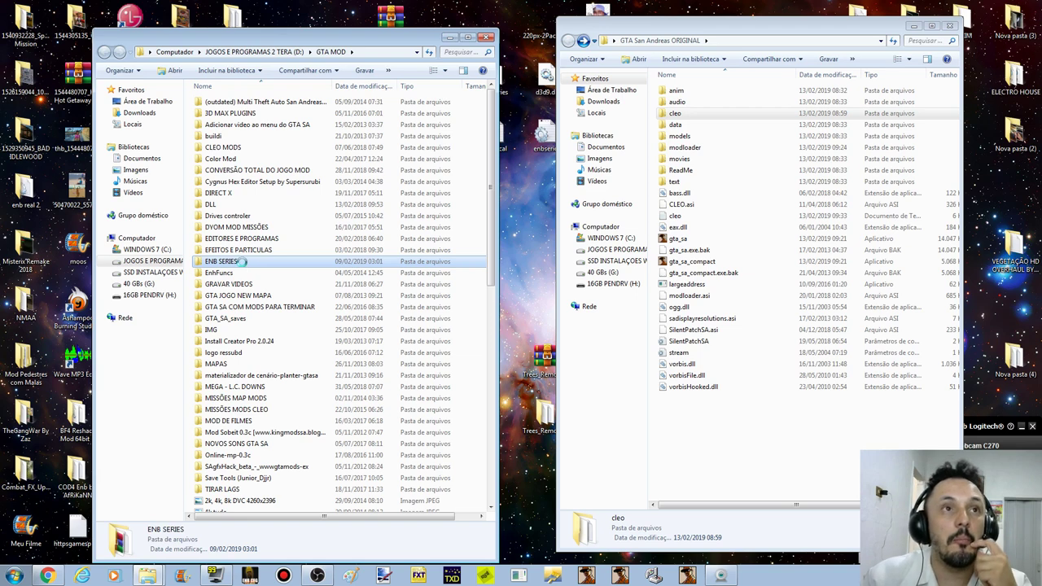
{"action": "double_click", "coordinate": [242, 262]}
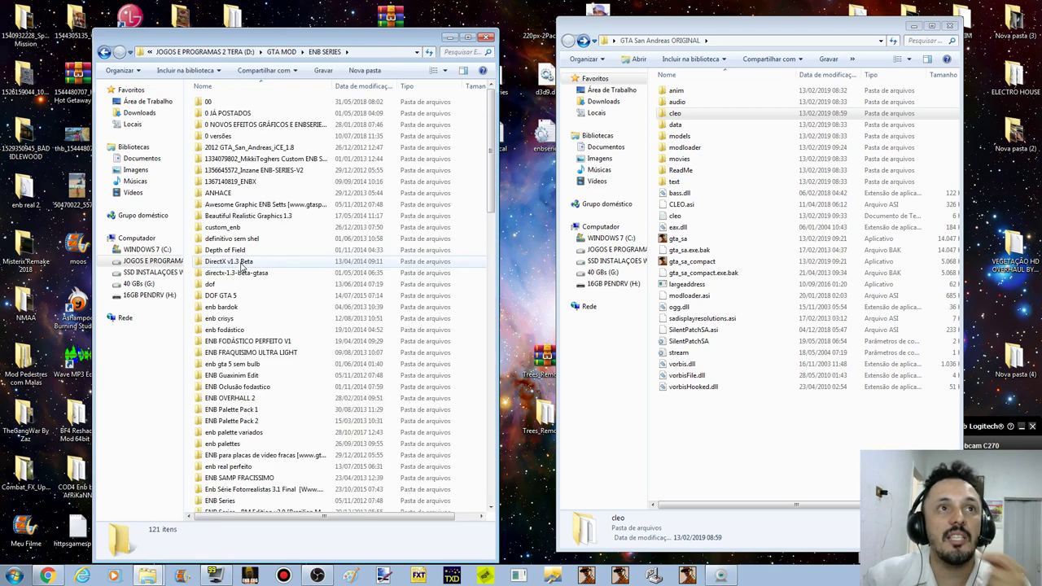
{"action": "double_click", "coordinate": [262, 103]}
{"action": "double_click", "coordinate": [268, 410]}
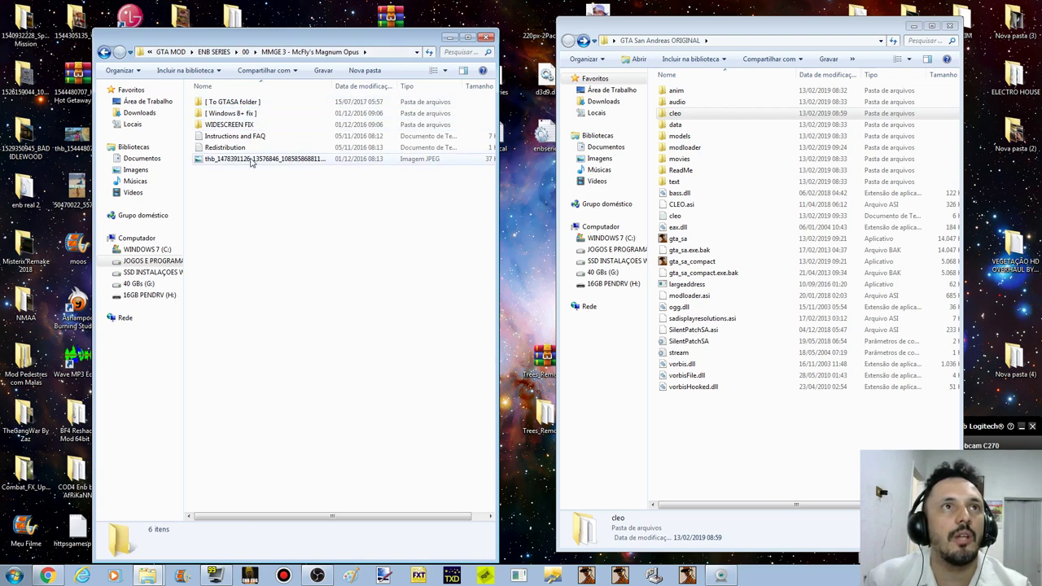
{"action": "double_click", "coordinate": [244, 102]}
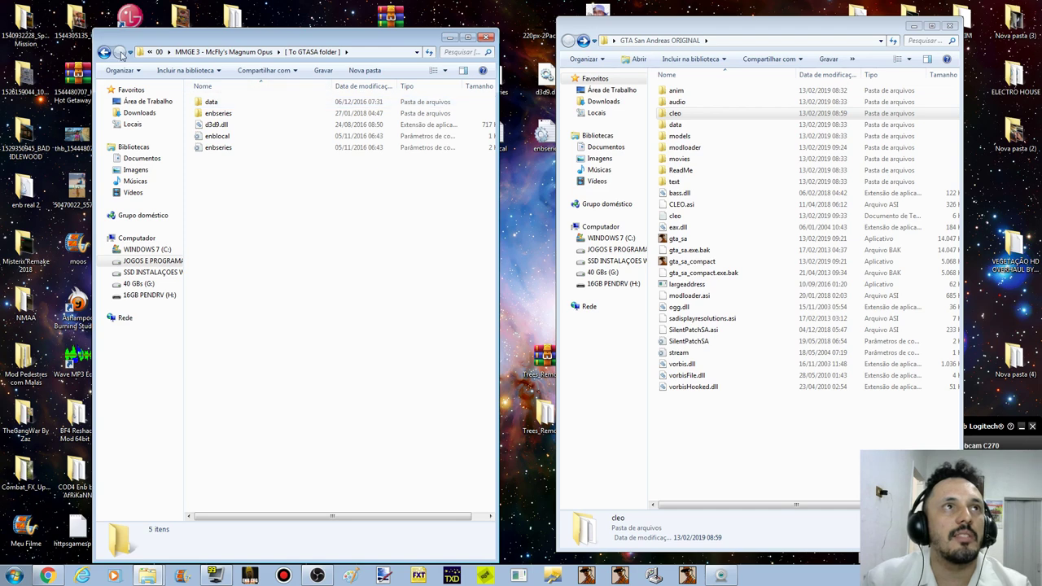
Step: Copy the enbseries folder, d3d9.dll, enblocal and enbseries settings files into the GTA San Andreas ORIGINAL folder
{"action": "left_click_drag", "start_coordinate": [281, 107], "coordinate": [286, 146]}
{"action": "right_click", "coordinate": [286, 147]}
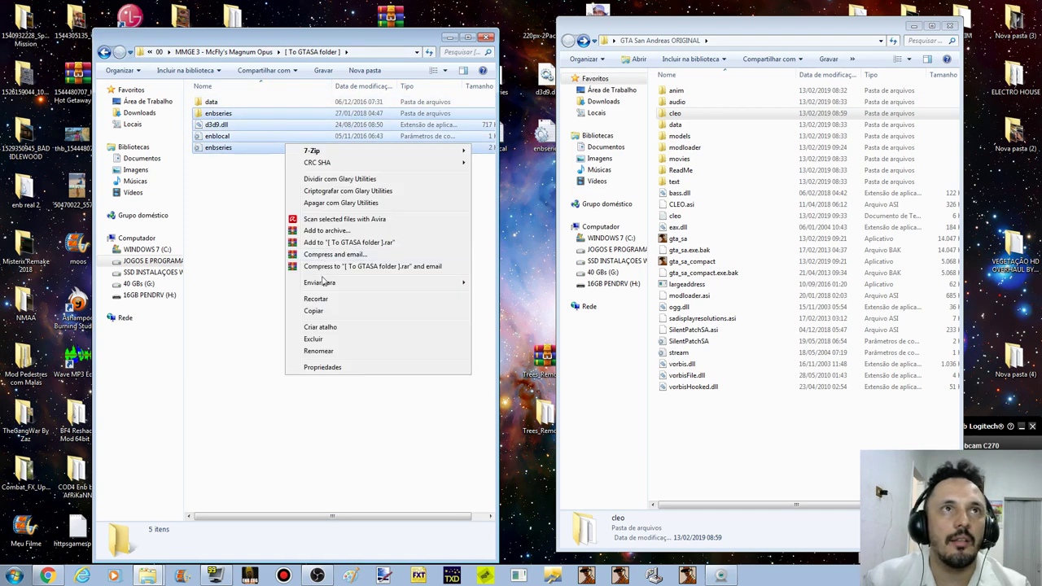
{"action": "left_click", "coordinate": [313, 310]}
{"action": "right_click", "coordinate": [729, 440]}
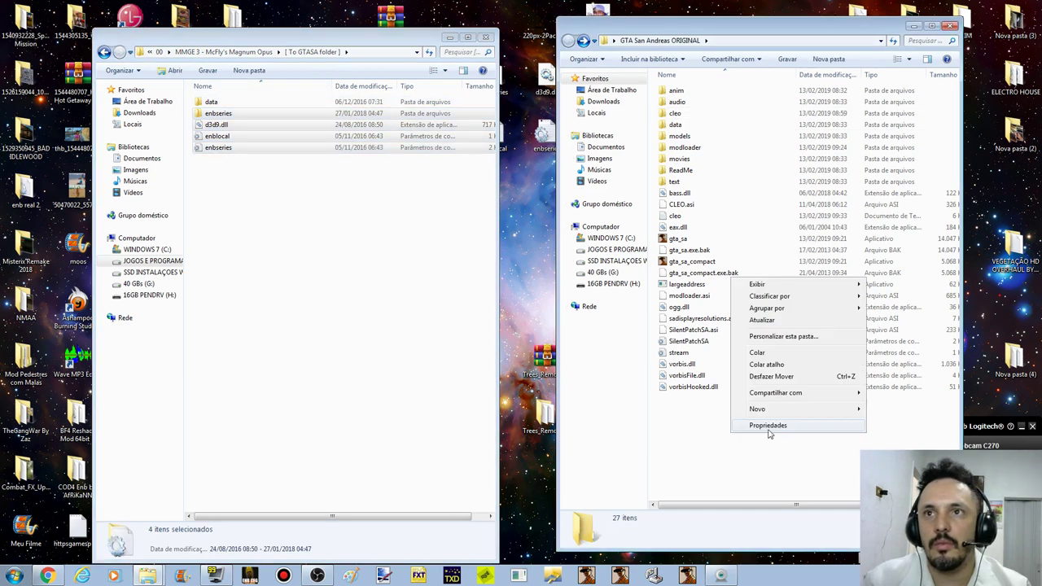
{"action": "left_click", "coordinate": [757, 358]}
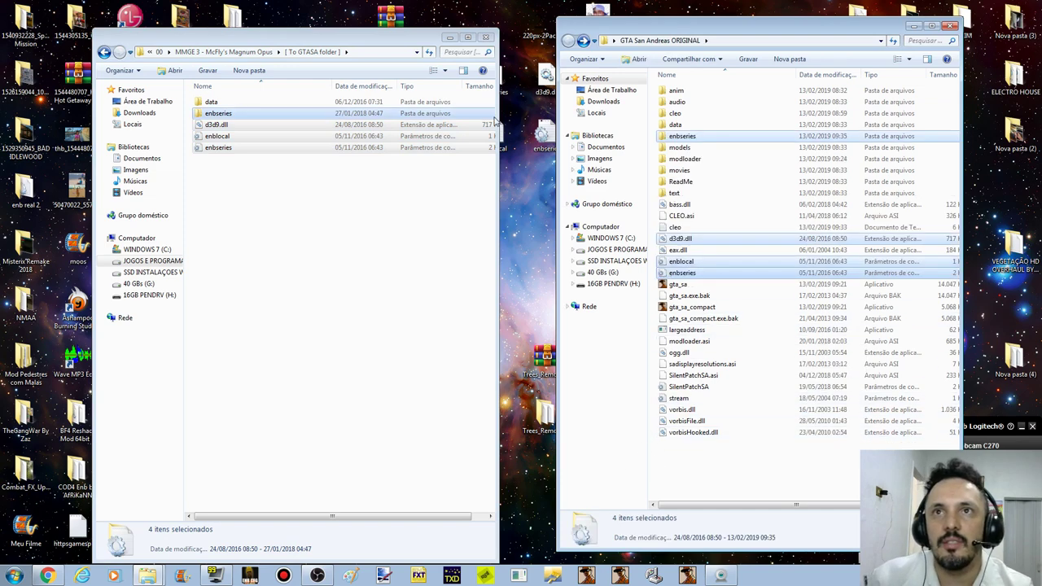
Step: Copy timecyc from the ENB's data folder into the game's data folder, replacing the existing file, and return to the ENB folder
{"action": "double_click", "coordinate": [295, 102]}
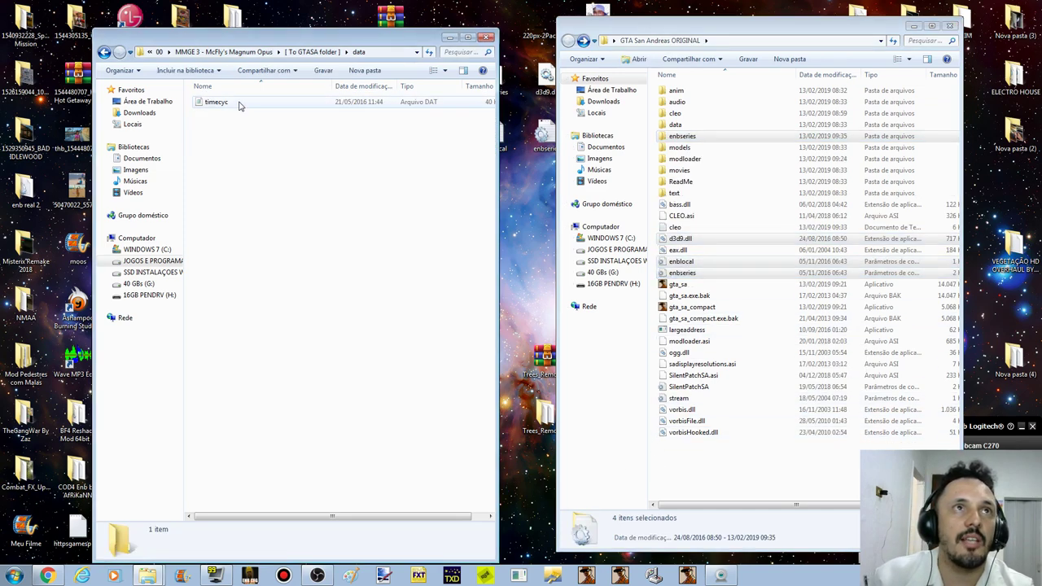
{"action": "right_click", "coordinate": [238, 105]}
{"action": "right_click", "coordinate": [205, 103]}
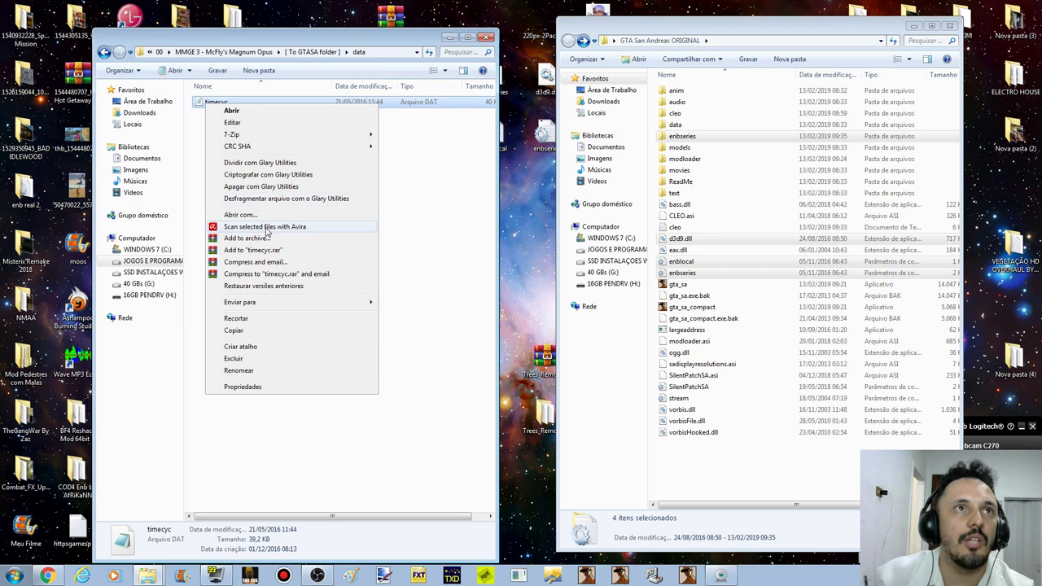
{"action": "left_click", "coordinate": [234, 330]}
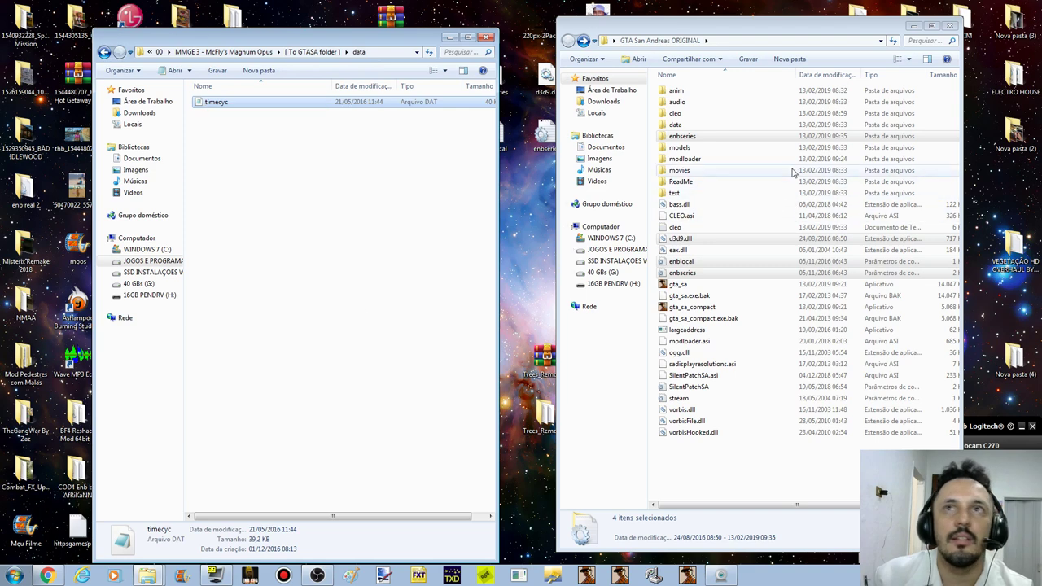
{"action": "right_click", "coordinate": [675, 124]}
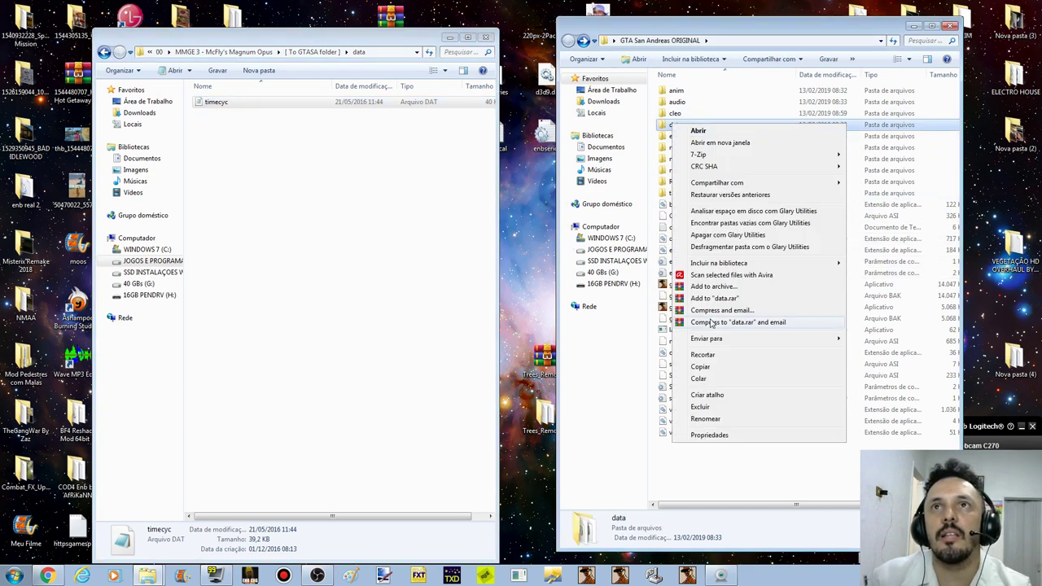
{"action": "left_click", "coordinate": [717, 378]}
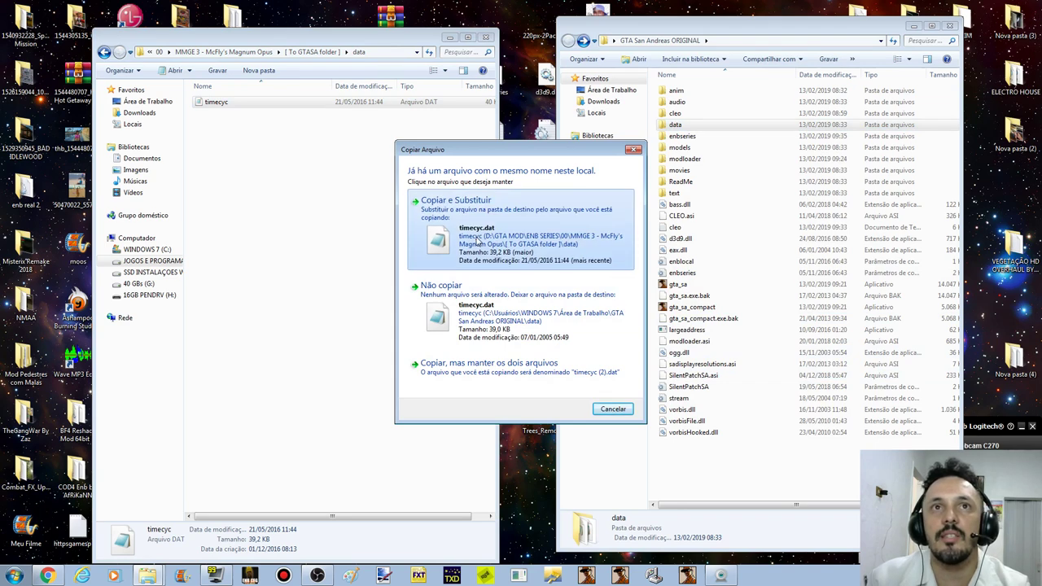
{"action": "left_click", "coordinate": [472, 244]}
{"action": "left_click", "coordinate": [104, 53]}
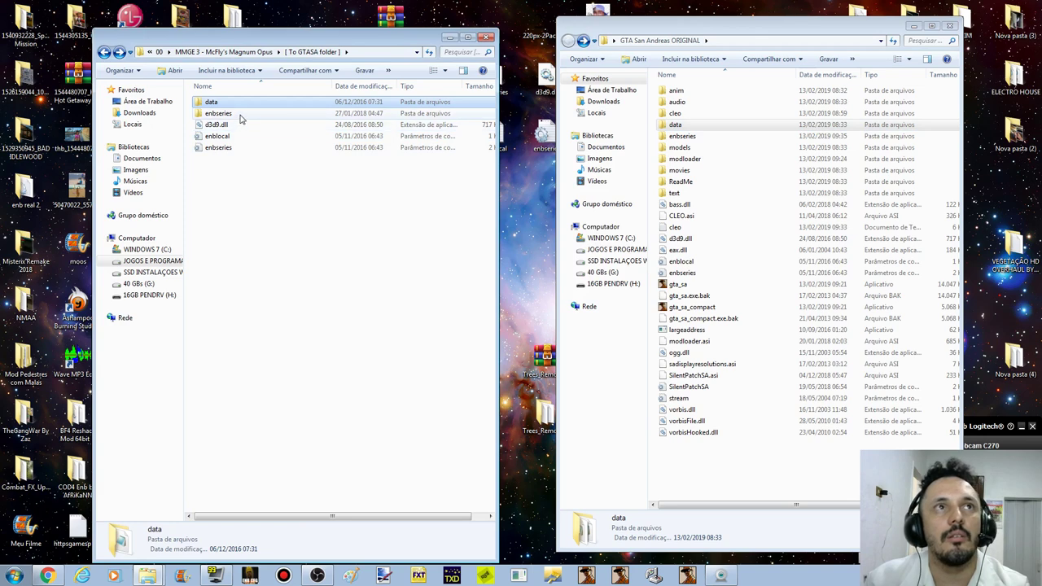
Step: Inspect the DSR factors in the NVIDIA control panel's global 3D settings and close the panel without changes
{"action": "double_click", "coordinate": [695, 284]}
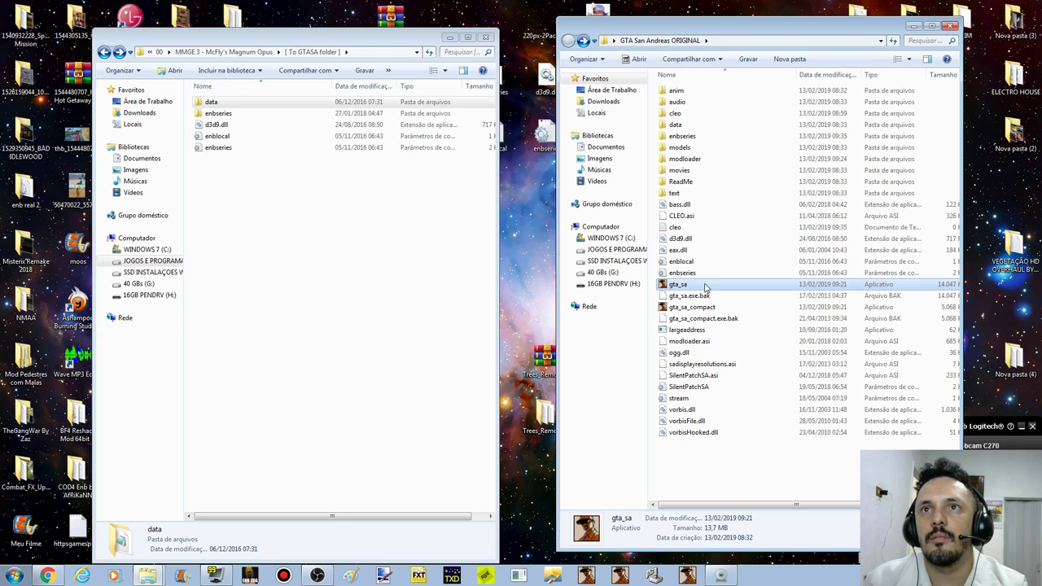
{"action": "right_click", "coordinate": [527, 260]}
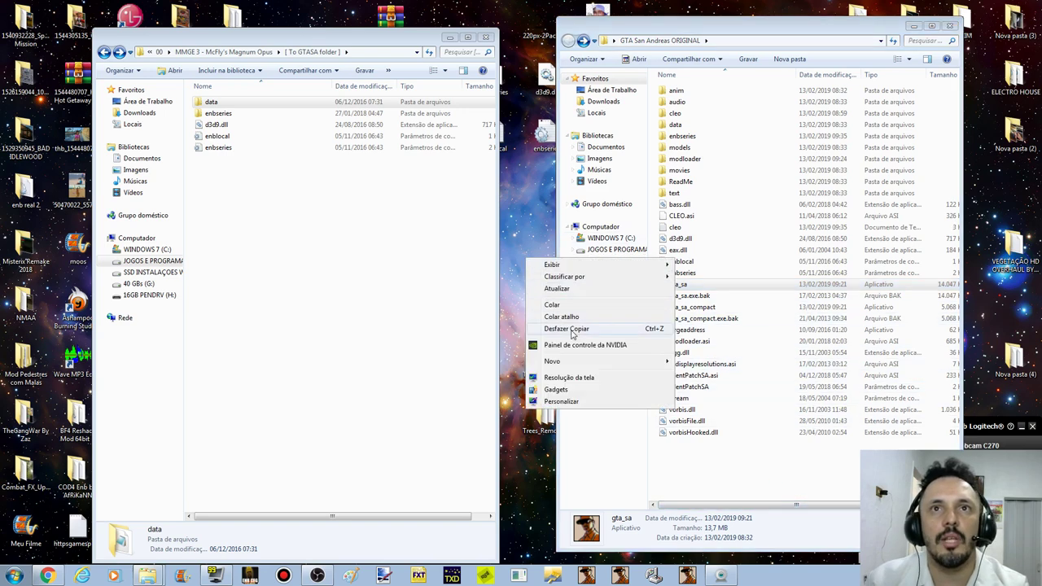
{"action": "left_click", "coordinate": [567, 340]}
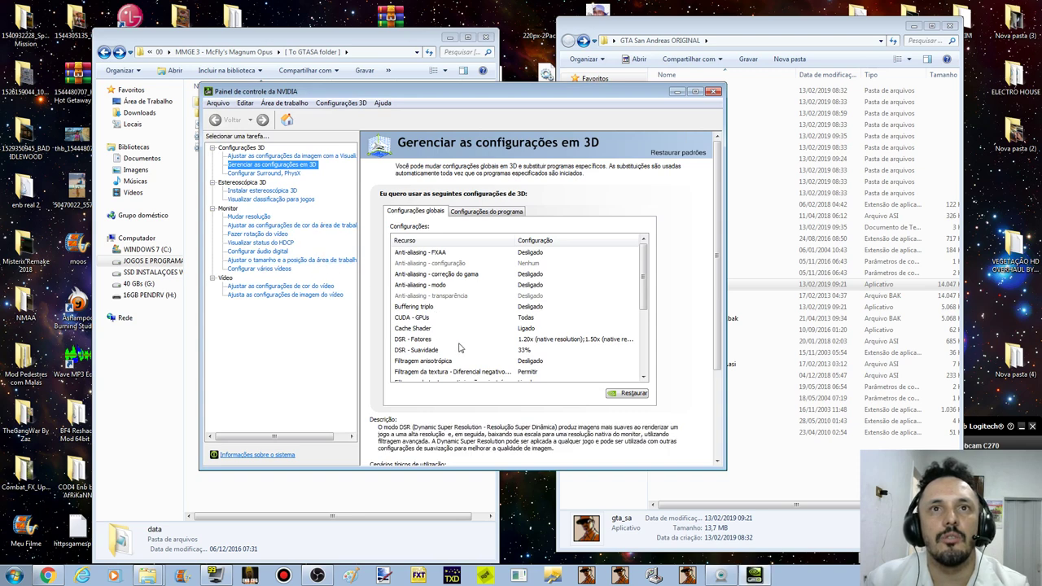
{"action": "left_click", "coordinate": [531, 339]}
{"action": "left_click", "coordinate": [662, 416]}
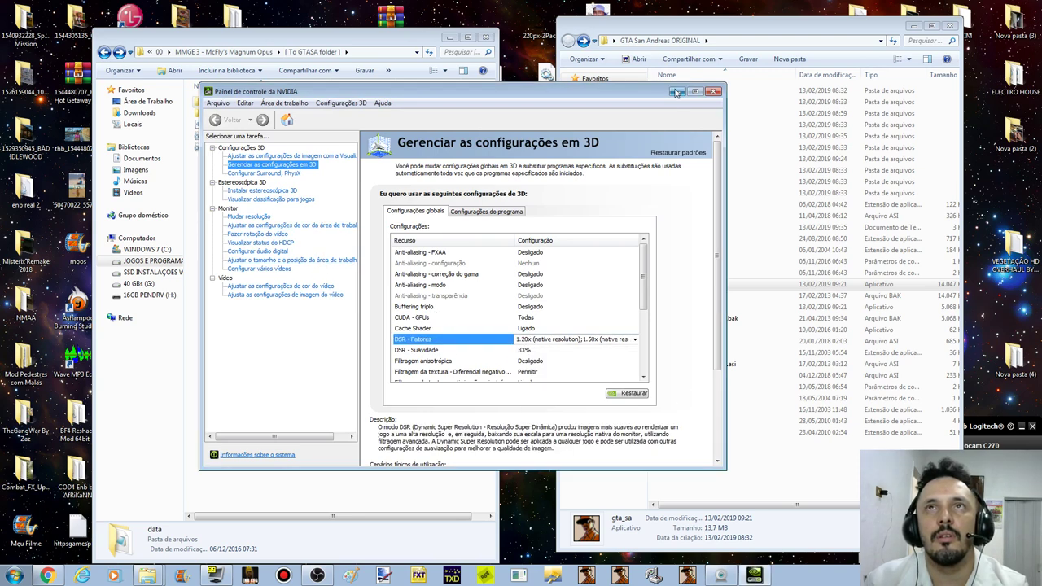
{"action": "left_click", "coordinate": [713, 91]}
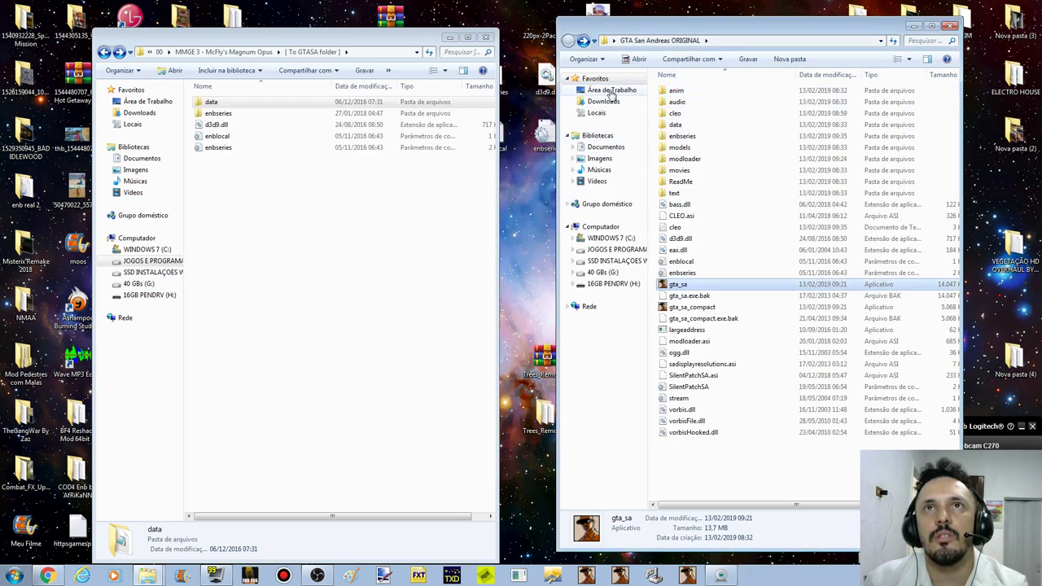
Step: Copy gta_sa.set from the com enb folder into GTA San Andreas User Files in Documents, replacing the existing file
{"action": "left_click", "coordinate": [606, 147]}
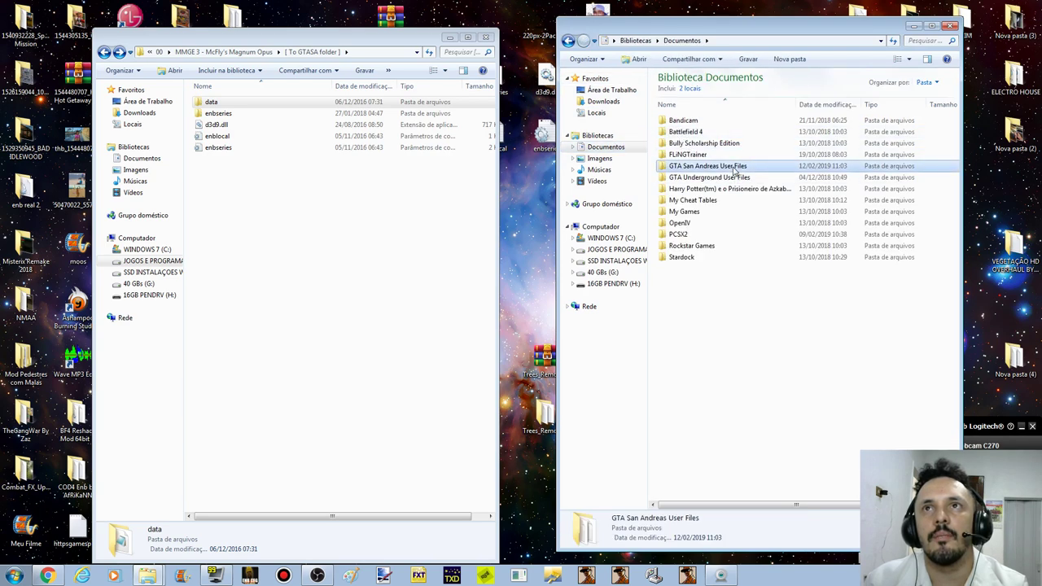
{"action": "double_click", "coordinate": [706, 166]}
{"action": "double_click", "coordinate": [690, 121]}
{"action": "left_click", "coordinate": [698, 122]}
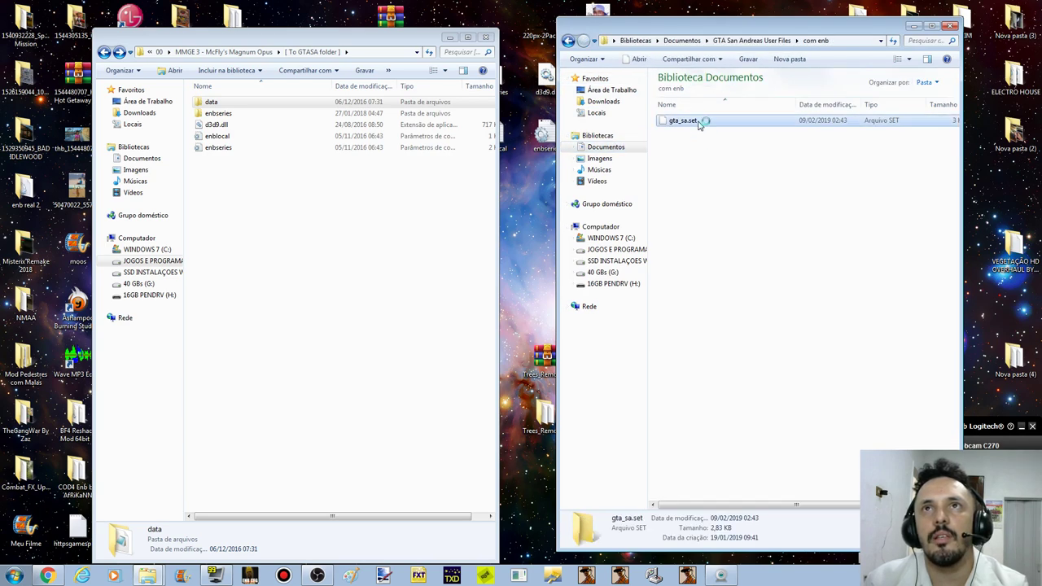
{"action": "right_click", "coordinate": [698, 122]}
{"action": "left_click", "coordinate": [735, 337]}
{"action": "left_click", "coordinate": [568, 41]}
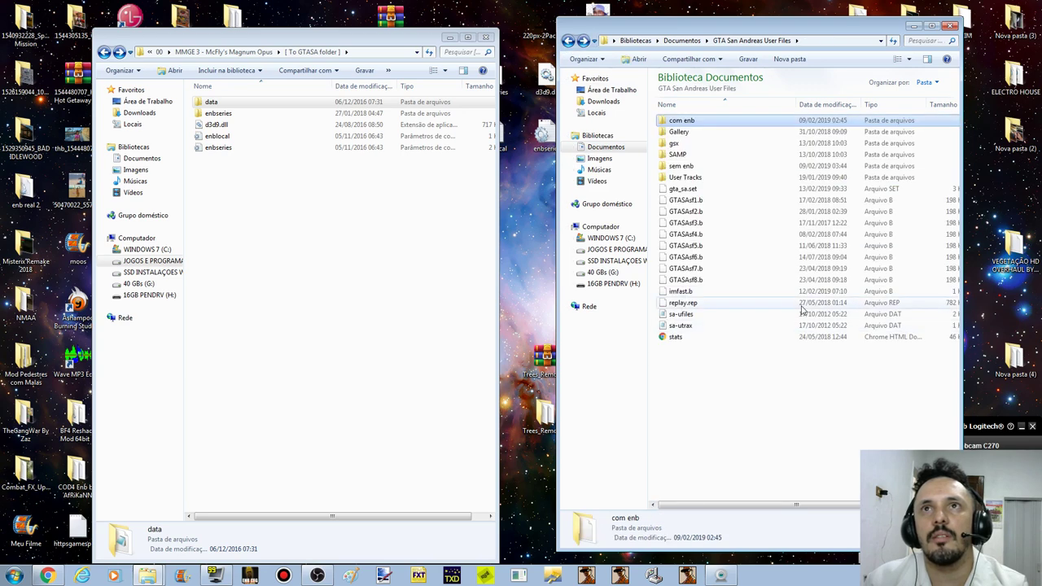
{"action": "right_click", "coordinate": [730, 244]}
{"action": "left_click", "coordinate": [749, 321]}
{"action": "left_click", "coordinate": [504, 232]}
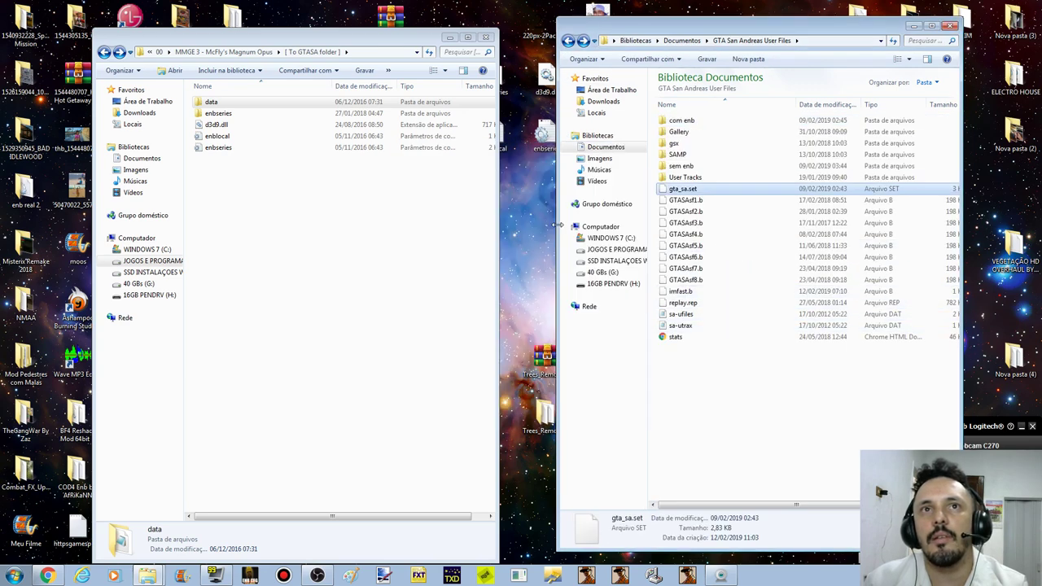
Step: Return to the GTA San Andreas ORIGINAL folder, launch gta_sa, and look over the Mod Configuration page in the game options
{"action": "left_click", "coordinate": [581, 41]}
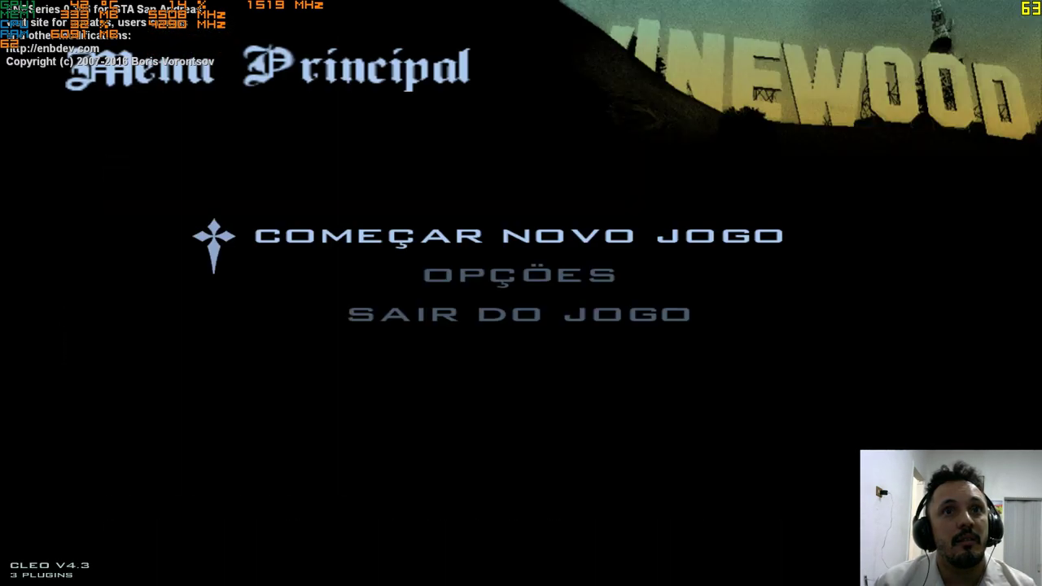
{"action": "key", "text": "Down"}
{"action": "key", "text": "Return"}
{"action": "key", "text": "Up"}
{"action": "key", "text": "Up"}
{"action": "key", "text": "Up"}
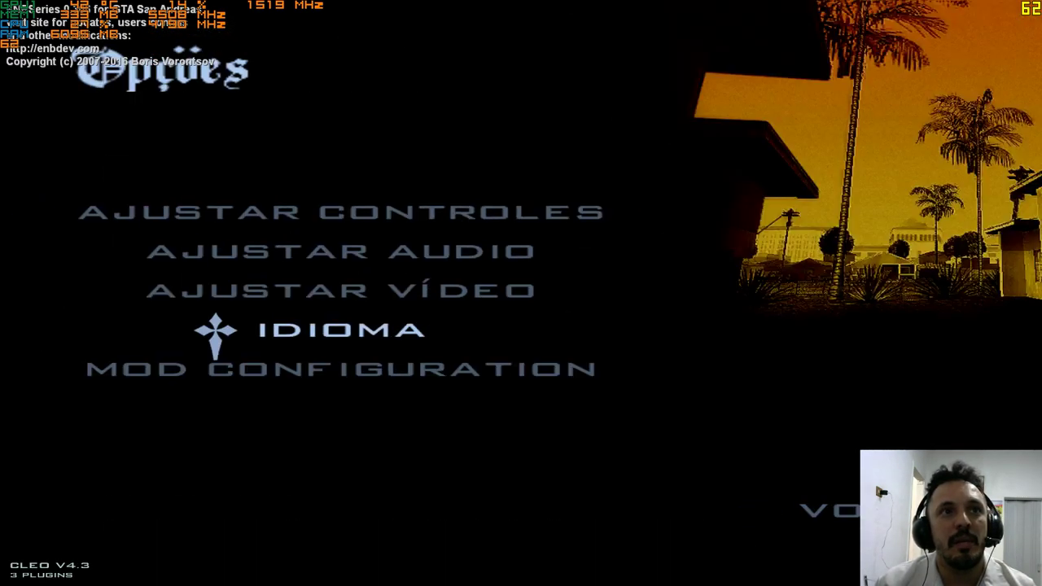
{"action": "key", "text": "Down"}
{"action": "key", "text": "Return"}
{"action": "key", "text": "Up"}
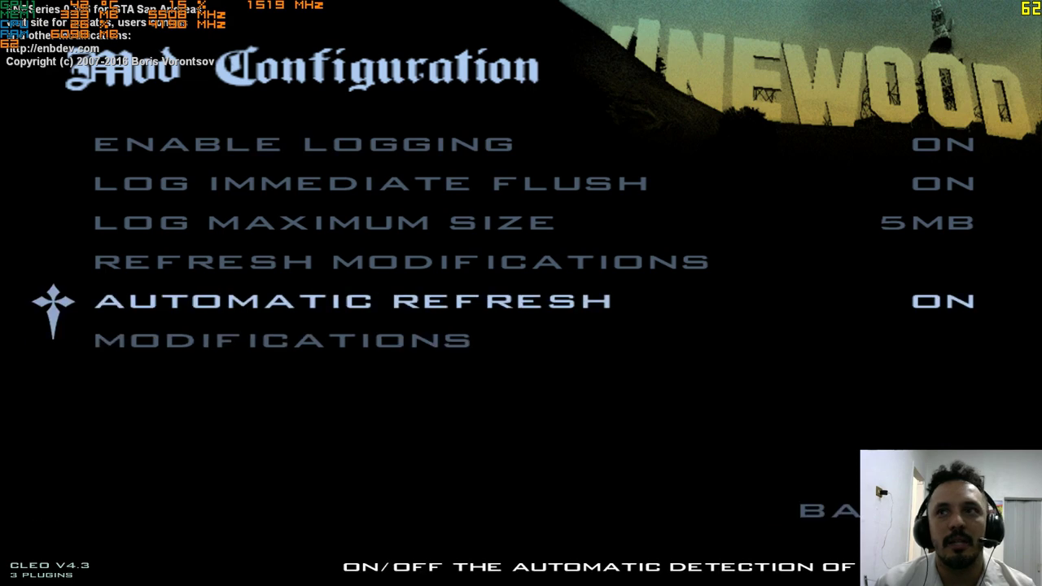
{"action": "key", "text": "Down"}
{"action": "key", "text": "Escape"}
Step: Check the advanced video settings, including the frame limiter, anti-aliasing and resolution, and return to the main menu
{"action": "key", "text": "Up"}
{"action": "key", "text": "Up"}
{"action": "key", "text": "Return"}
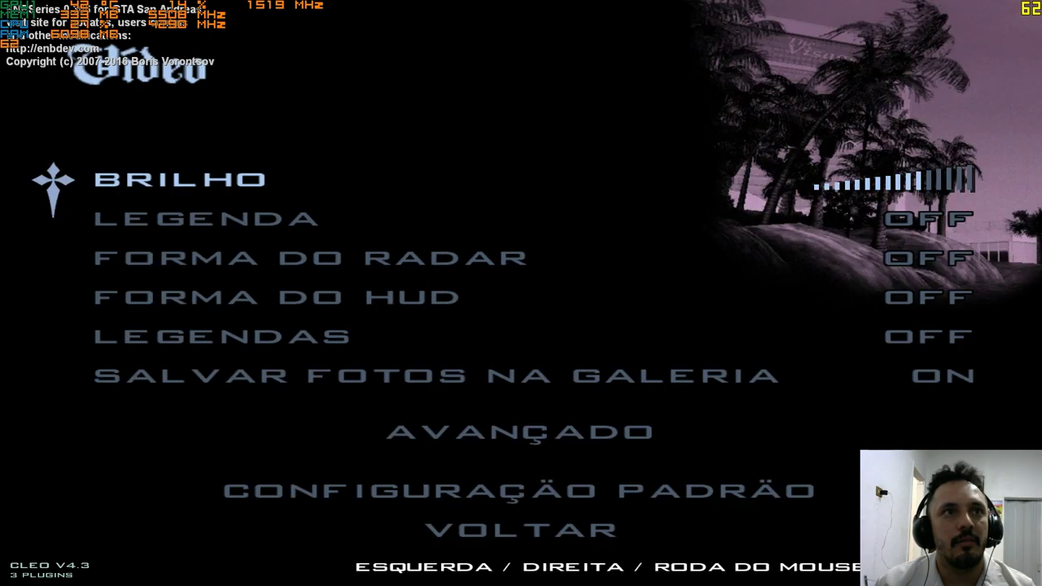
{"action": "key", "text": "Up"}
{"action": "key", "text": "Up"}
{"action": "key", "text": "Up"}
{"action": "key", "text": "Return"}
{"action": "key", "text": "Down"}
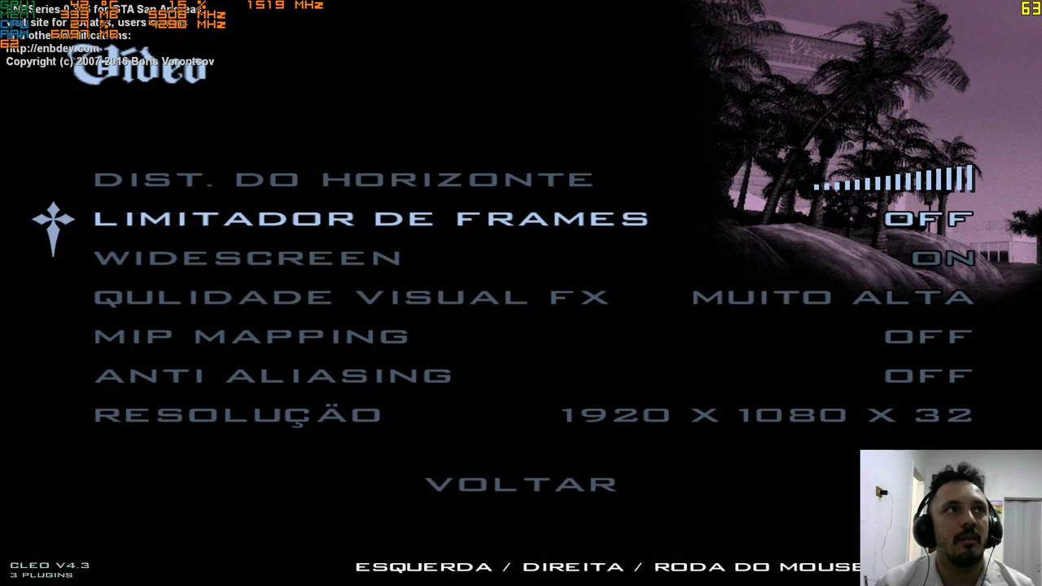
{"action": "key", "text": "Escape"}
{"action": "key", "text": "Escape"}
{"action": "key", "text": "Escape"}
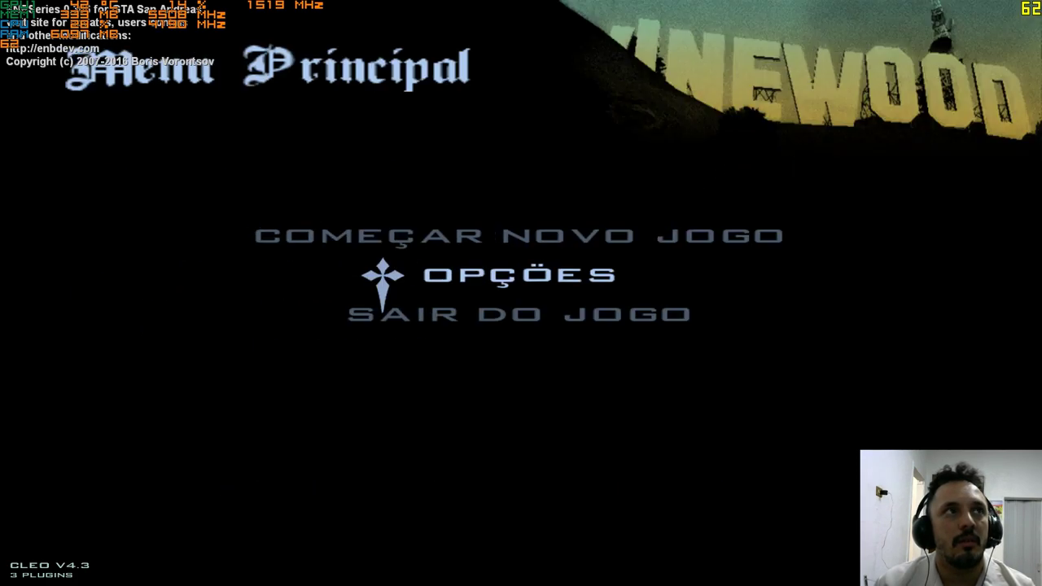
Step: Start a new game and run Carl down the alley to the street to examine how the world renders with the ENB
{"action": "key", "text": "Up"}
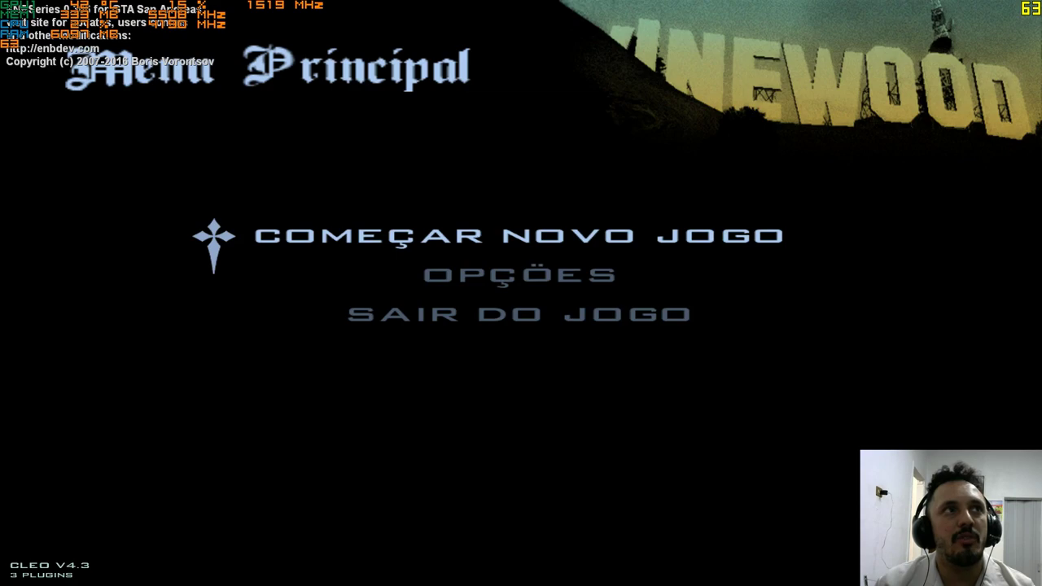
{"action": "key", "text": "Return"}
{"action": "key", "text": "Return"}
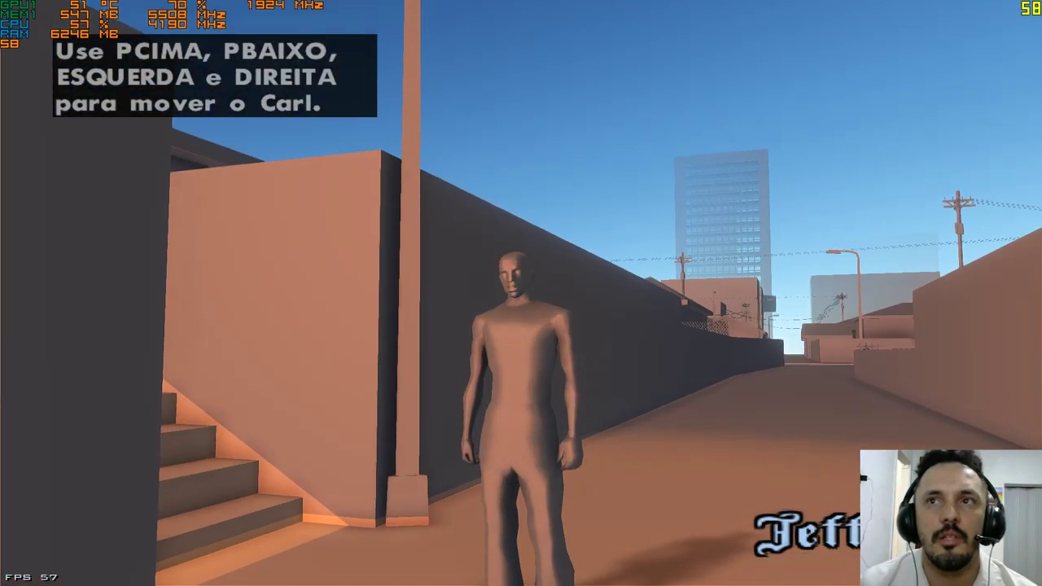
{"action": "key", "text": "w"}
{"action": "key", "text": "w"}
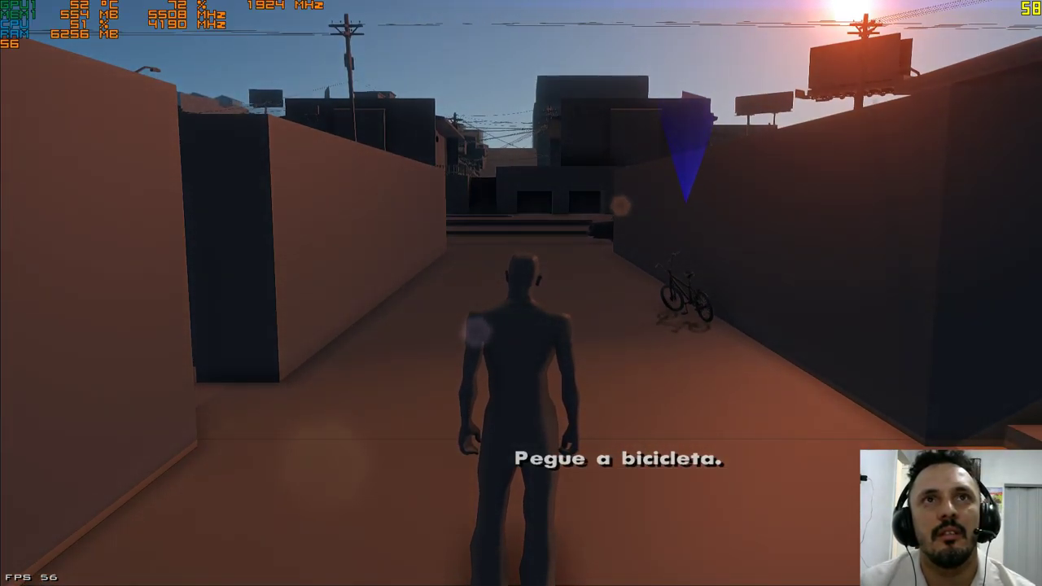
{"action": "key", "text": "w"}
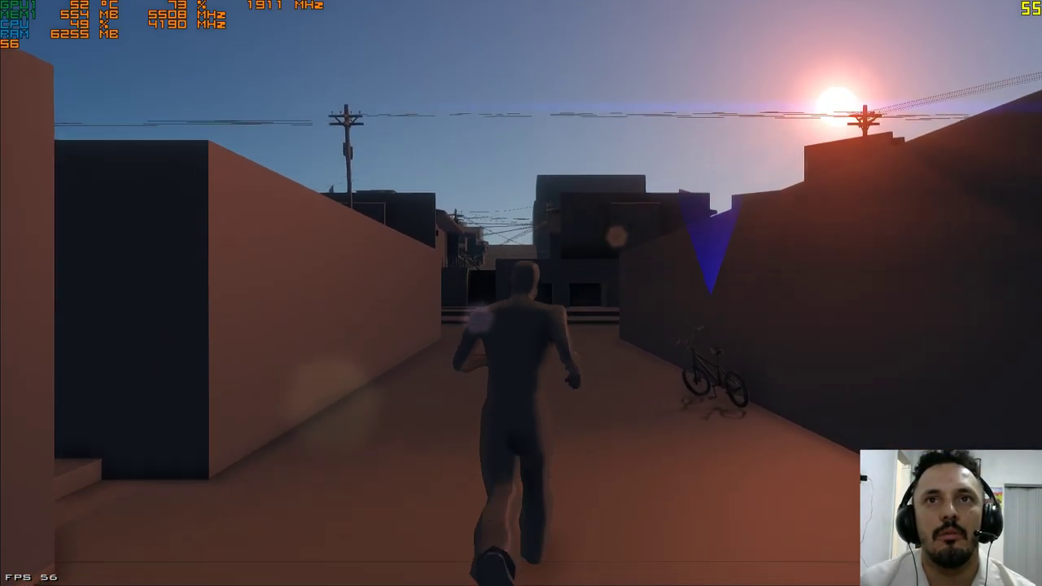
{"action": "key", "text": "w"}
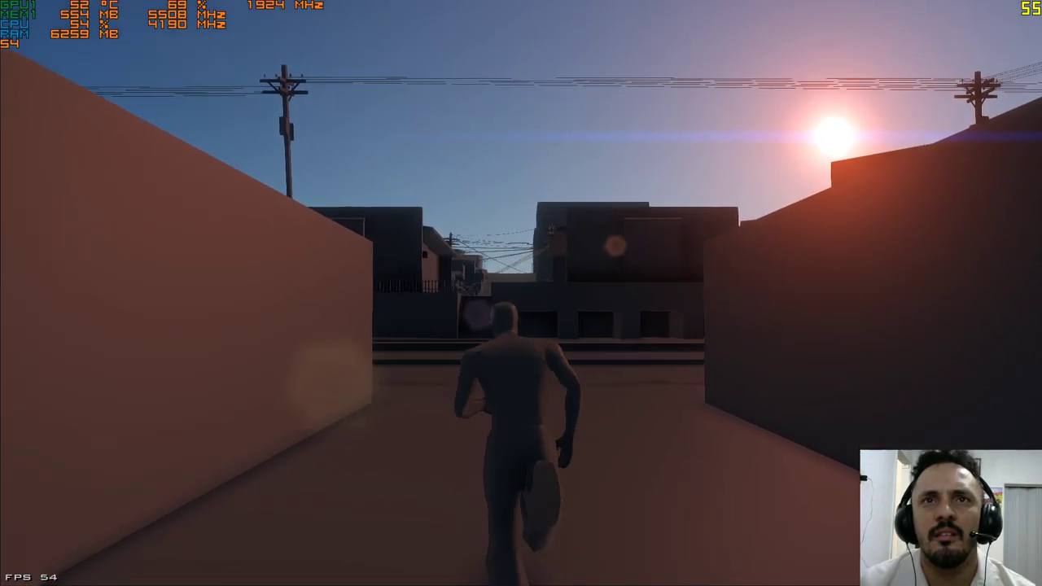
{"action": "key", "text": "w"}
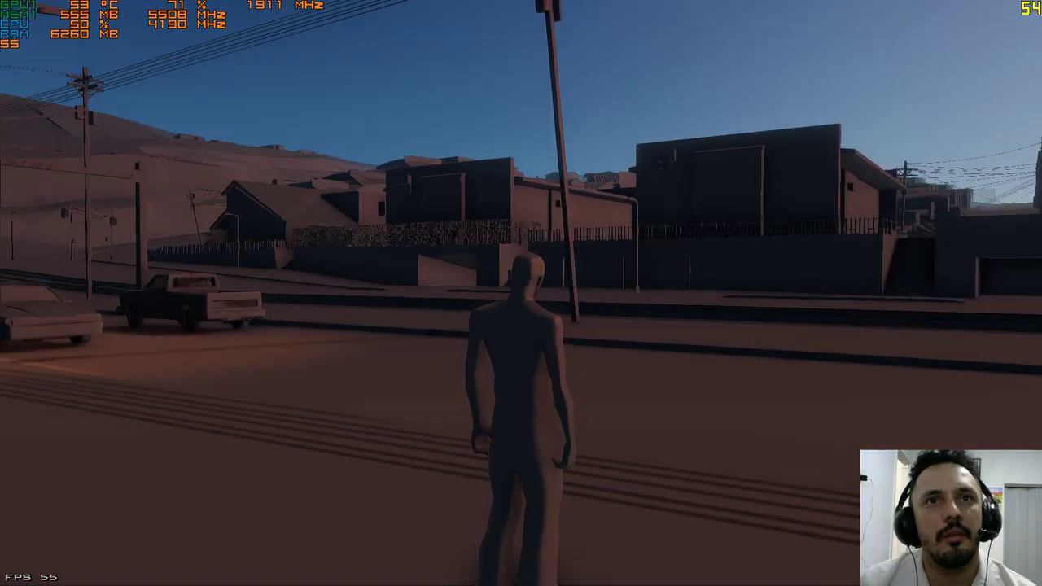
Step: Quit the running game and confirm the exit to Windows
{"action": "key", "text": "Escape"}
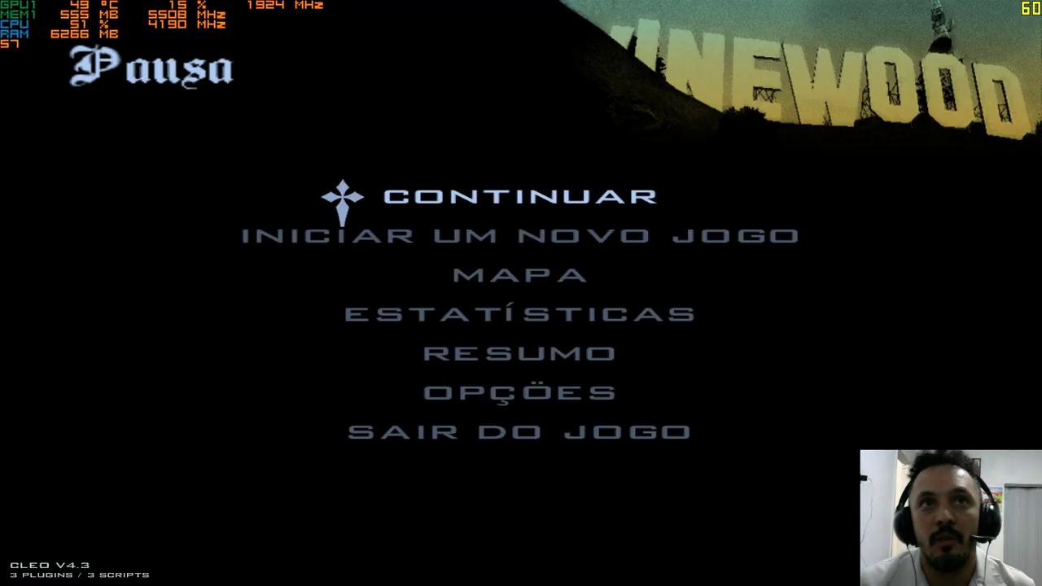
{"action": "key", "text": "Up"}
{"action": "key", "text": "Return"}
{"action": "key", "text": "Down"}
{"action": "key", "text": "Return"}
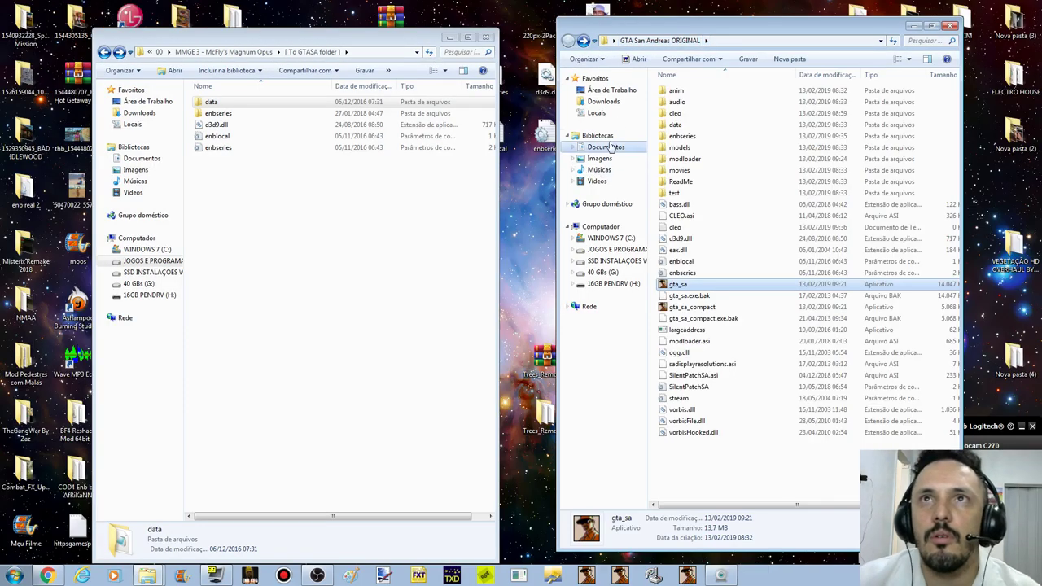
Step: Move the PS2 Map + Fixes folder out of modloader onto the desktop and return to the GTA San Andreas ORIGINAL folder
{"action": "double_click", "coordinate": [724, 159]}
{"action": "left_click_drag", "start_coordinate": [752, 34], "coordinate": [839, 32]}
{"action": "left_click", "coordinate": [775, 112]}
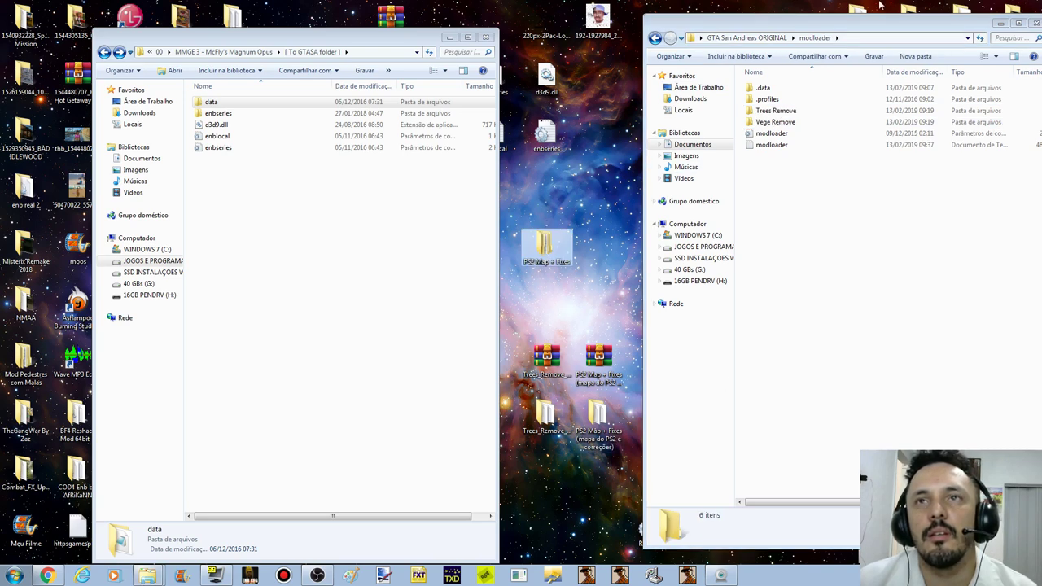
{"action": "left_click", "coordinate": [655, 38]}
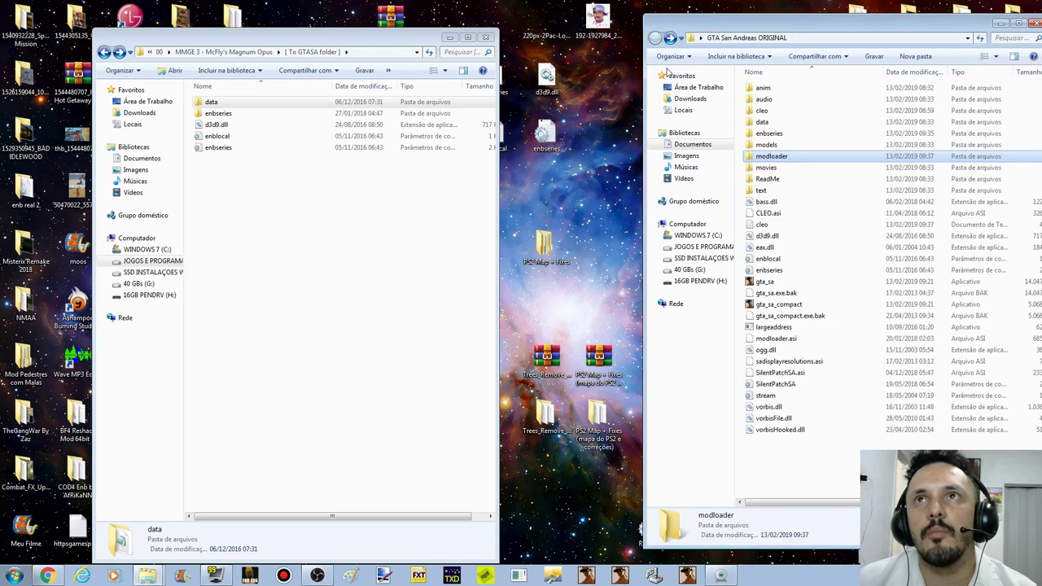
Step: Launch gta_sa, start a new game, and run Carl through the alley to the street to check the textures and lighting
{"action": "left_click", "coordinate": [776, 281]}
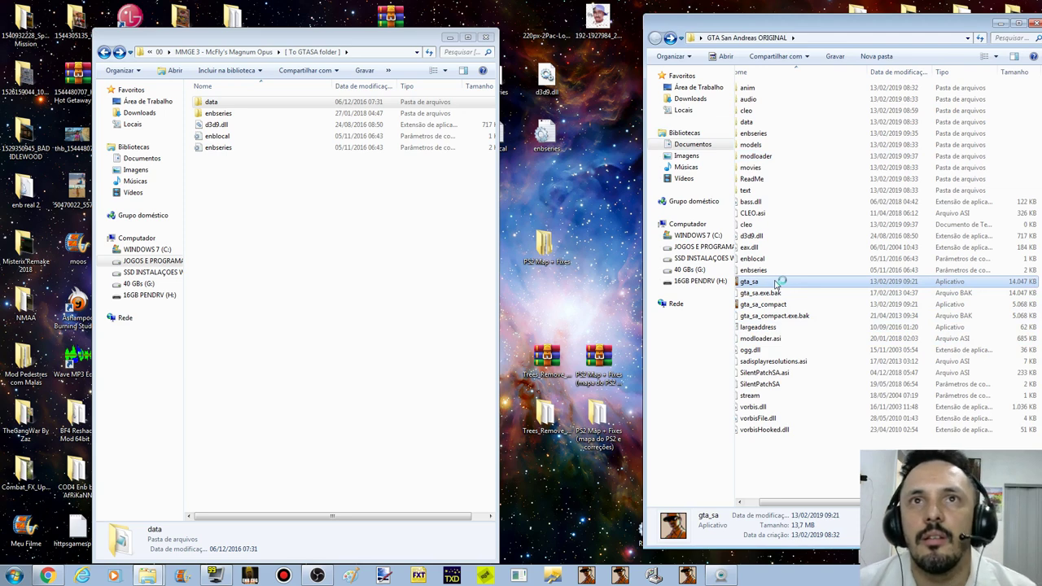
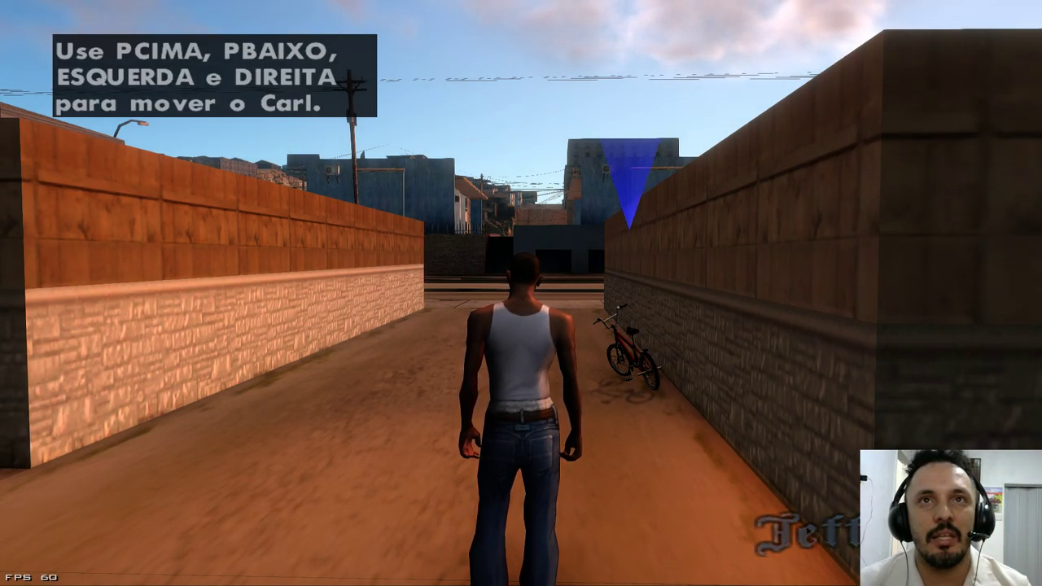
{"action": "key", "text": "Right"}
{"action": "key", "text": "Left"}
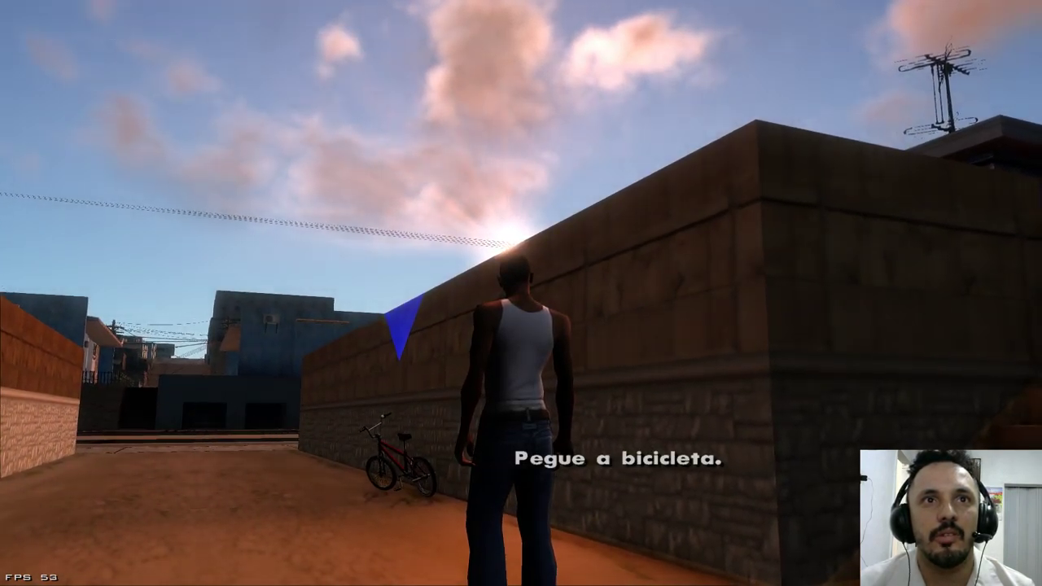
{"action": "key", "text": "Left"}
{"action": "key", "text": "Up"}
{"action": "key", "text": "Up"}
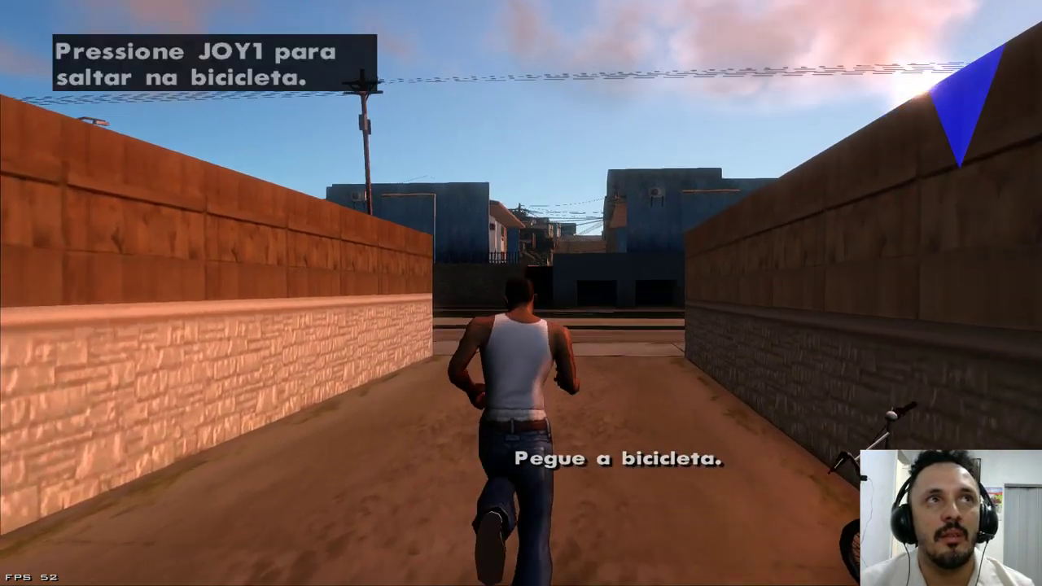
{"action": "key", "text": "Up"}
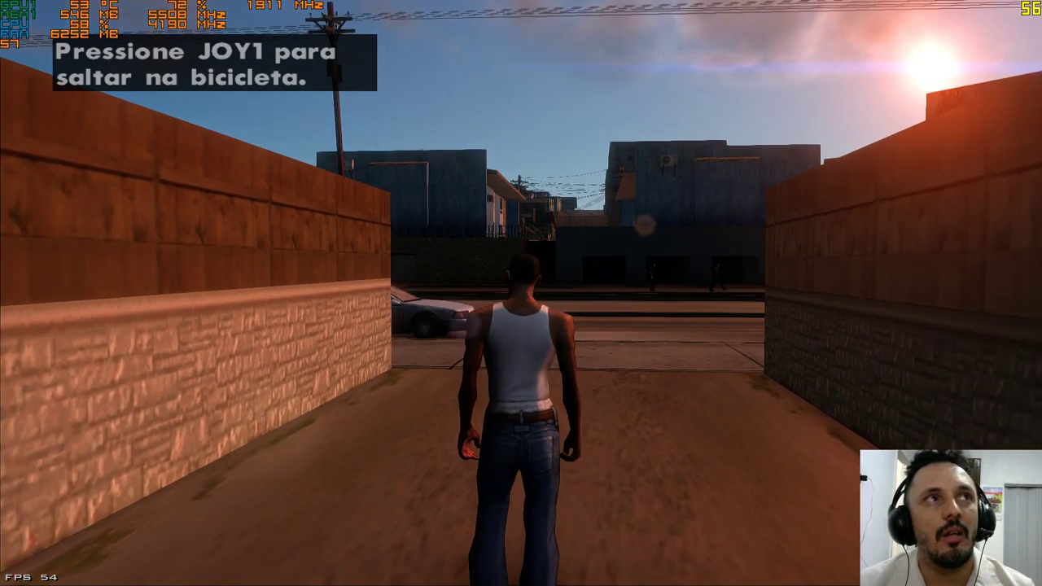
{"action": "key", "text": "Up"}
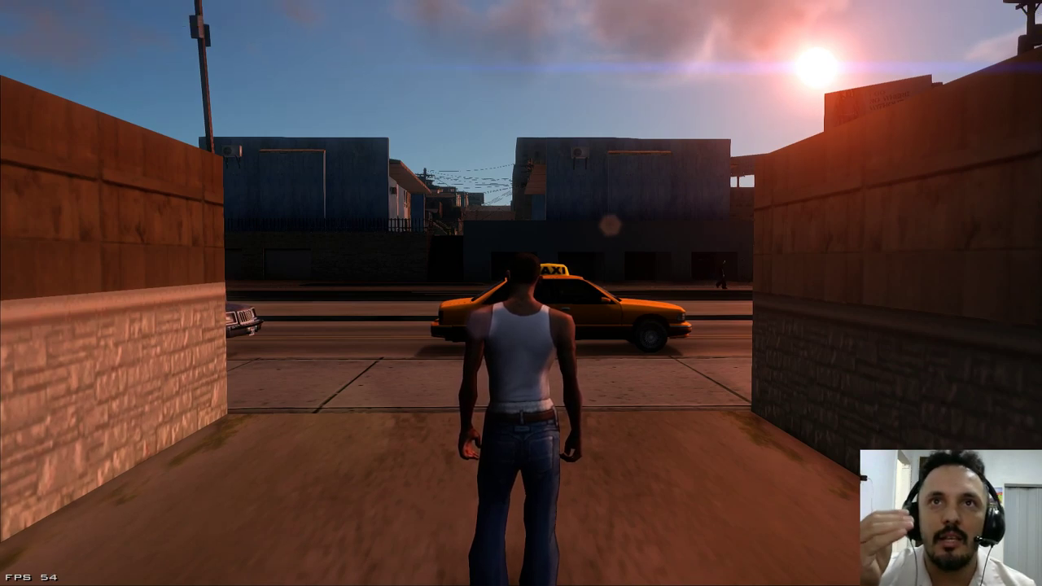
{"action": "key", "text": "Up"}
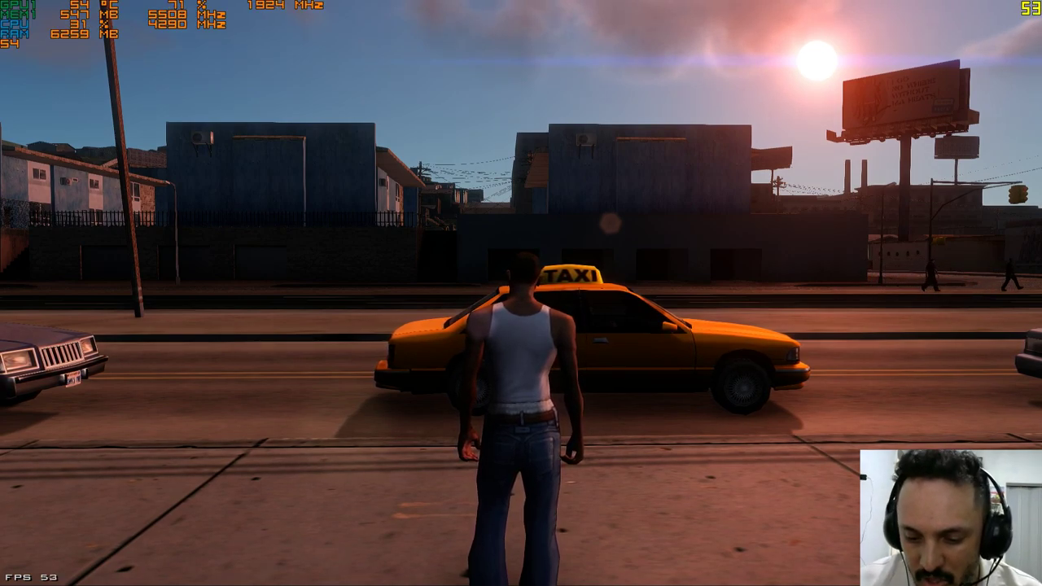
Step: Open the in-game ENB editor near the taxi and walk Carl along the sidewalk to view the effects
{"action": "key", "text": "Right"}
{"action": "key", "text": "shift+Return"}
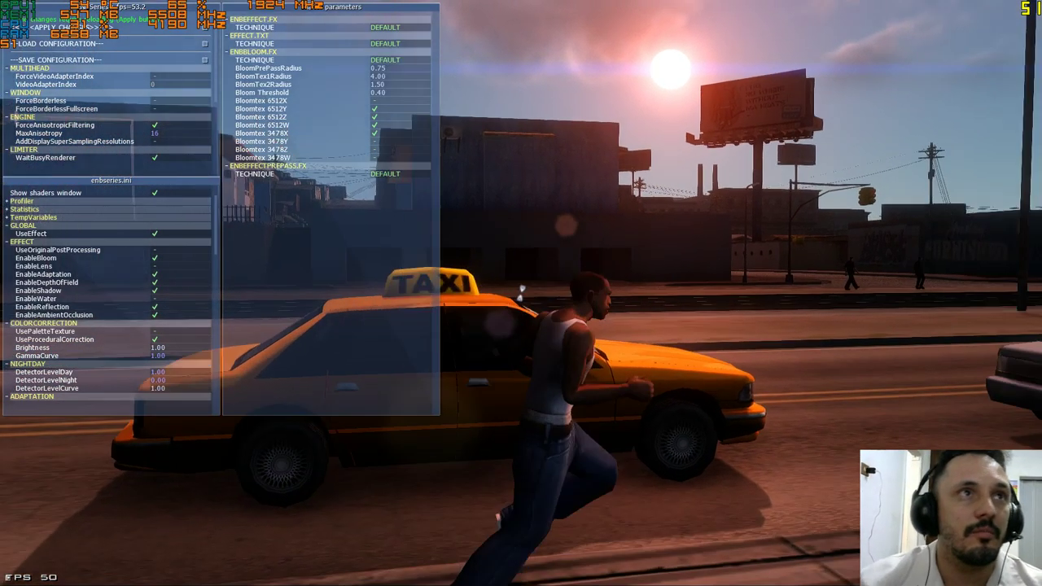
{"action": "key", "text": "Down"}
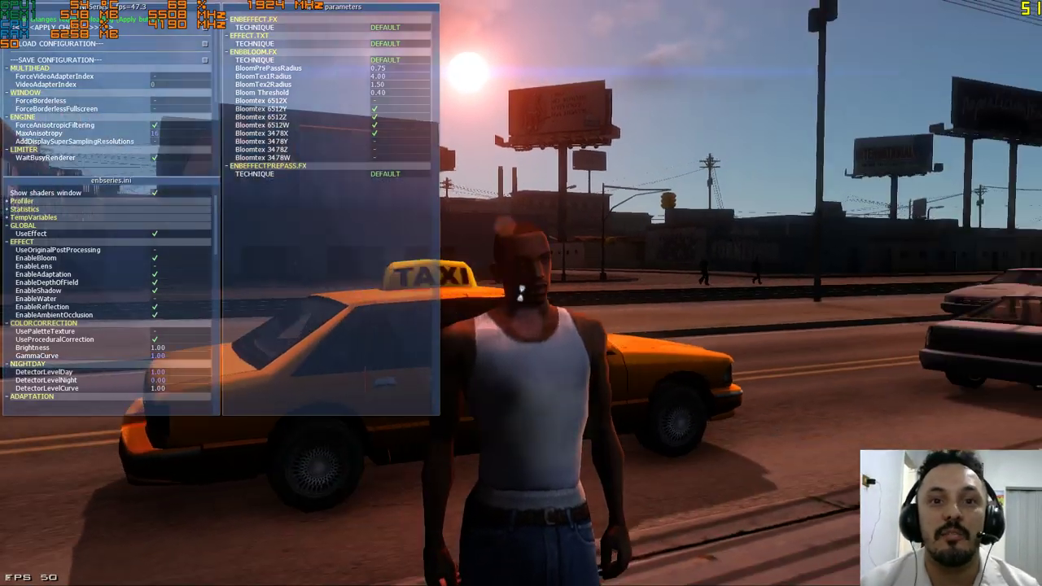
{"action": "key", "text": "Up"}
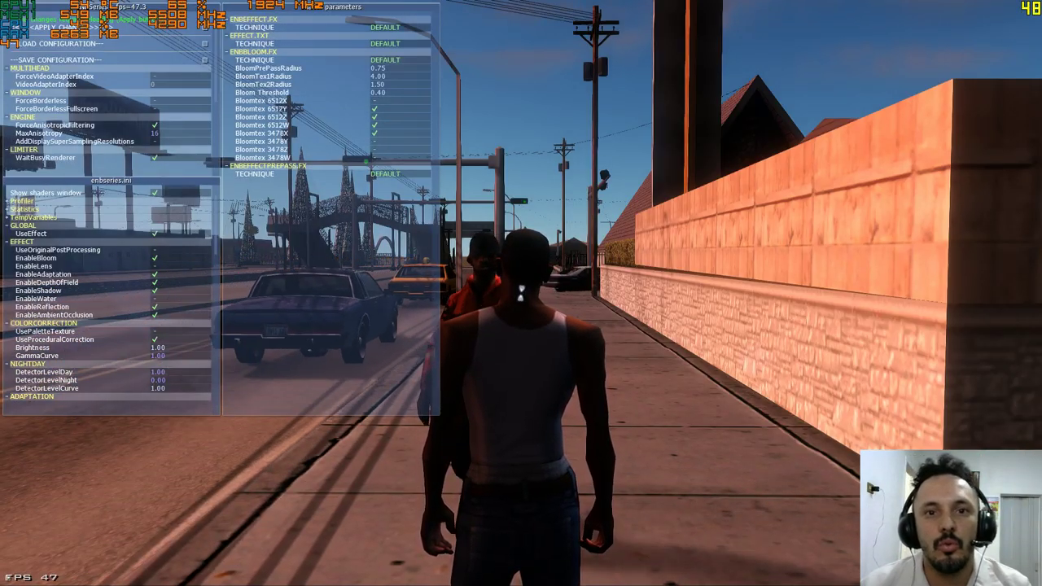
{"action": "key", "text": "shift+Return"}
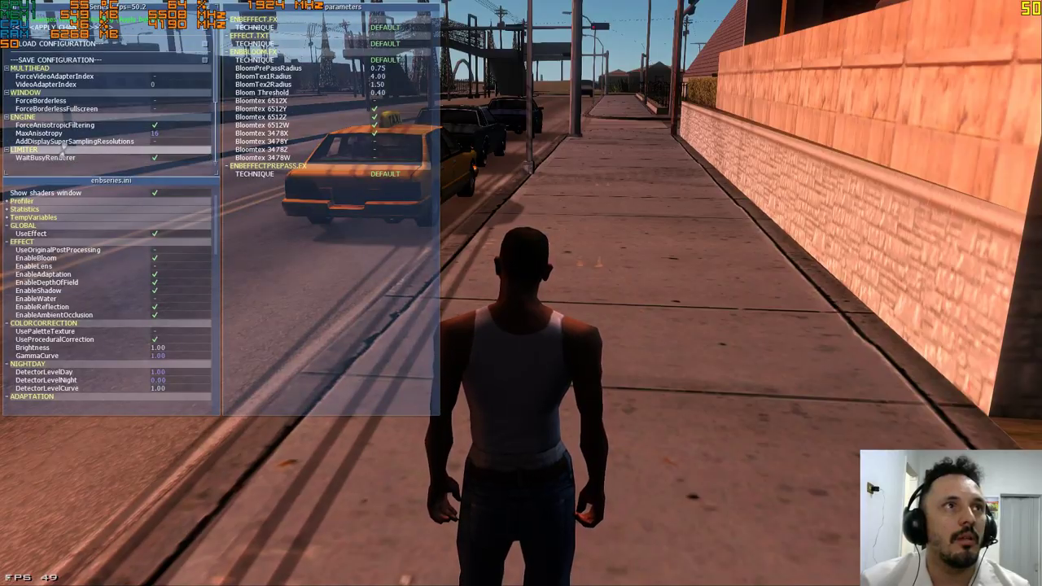
Step: Bring the limiter settings into view in the ENB editor and toggle the editor off and on
{"action": "key", "text": "shift+Return"}
{"action": "key", "text": "shift+Return"}
{"action": "scroll", "coordinate": [87, 110], "scroll_direction": "down", "scroll_amount": 2}
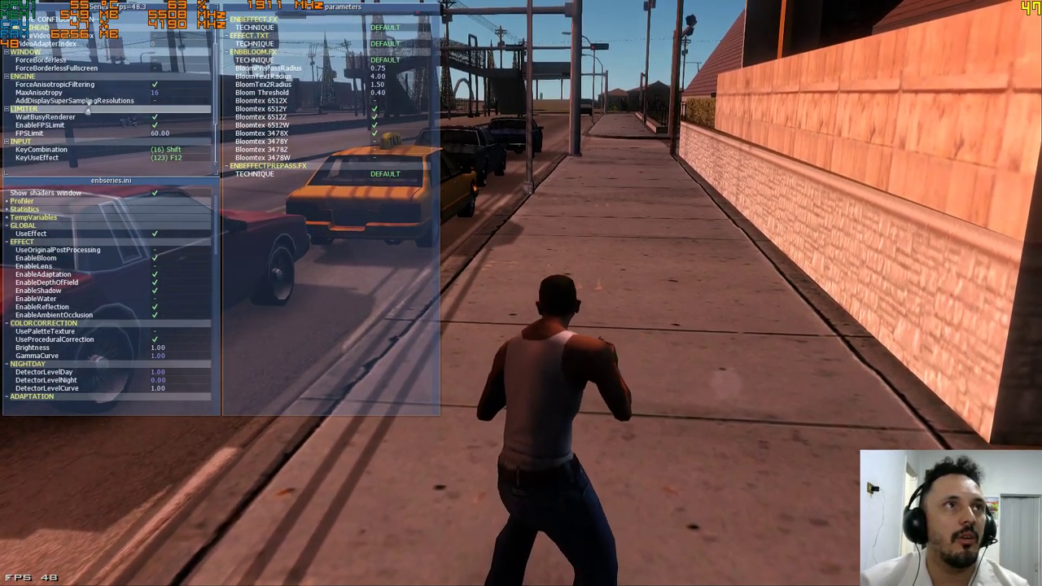
{"action": "key", "text": "shift+Return"}
{"action": "key", "text": "shift+Return"}
{"action": "key", "text": "shift+Return"}
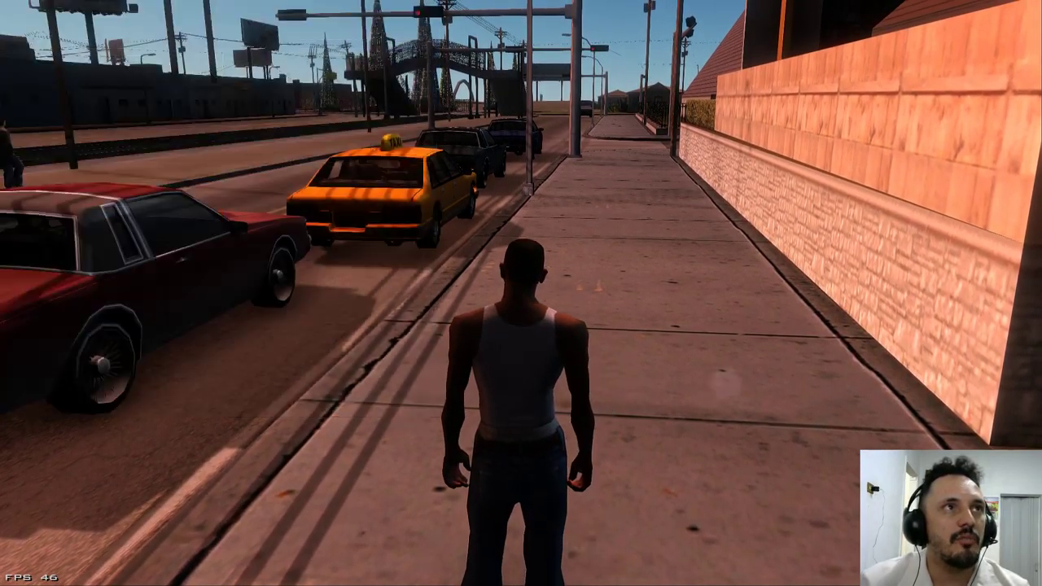
Step: Disable WaitBusyRenderer and EnableFPSLimit in the ENB editor's limiter section, and look around the street to check performance
{"action": "key", "text": "shift+Return"}
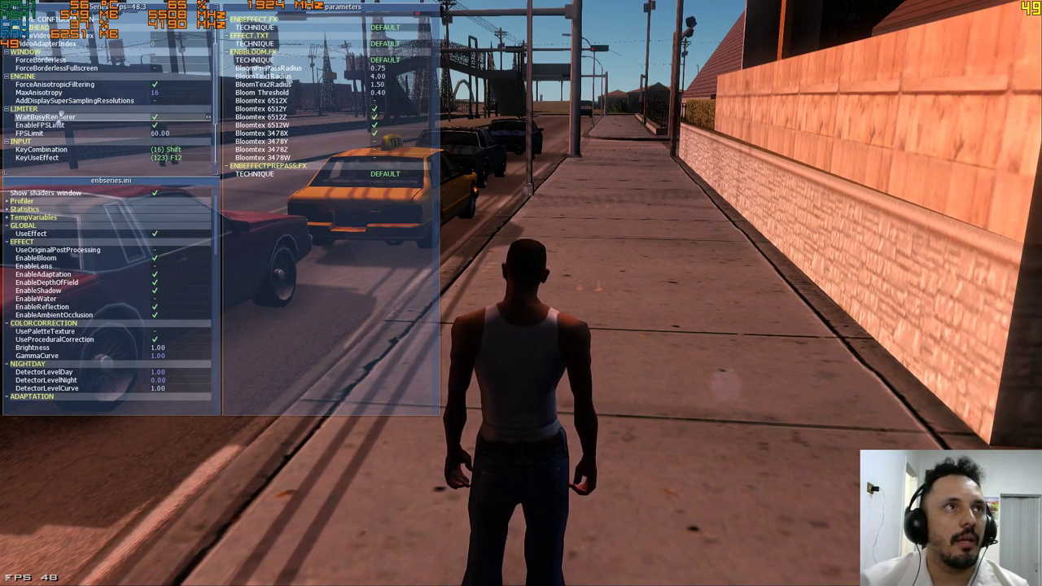
{"action": "key", "text": "s"}
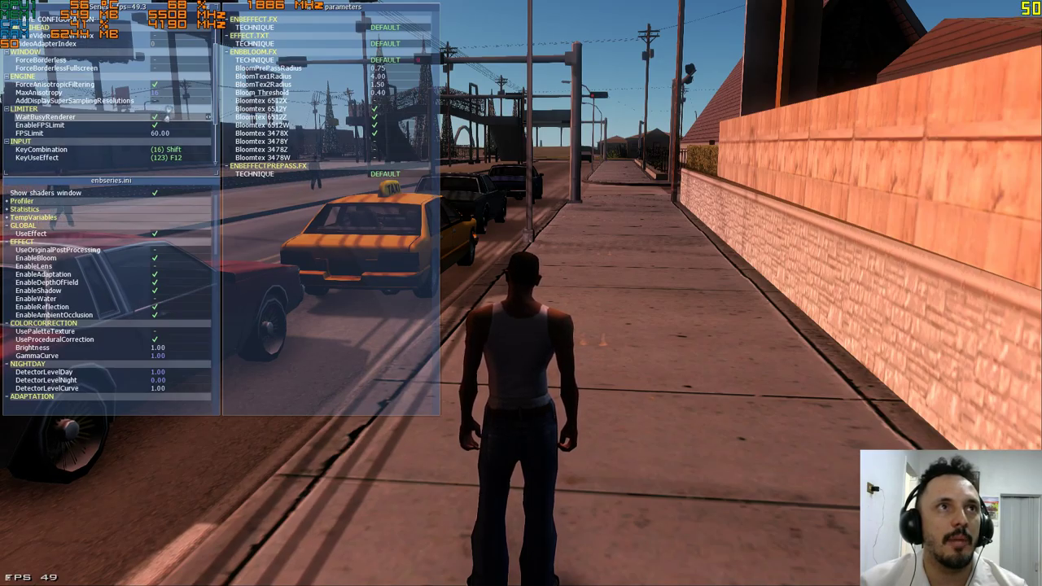
{"action": "right_click", "coordinate": [167, 120]}
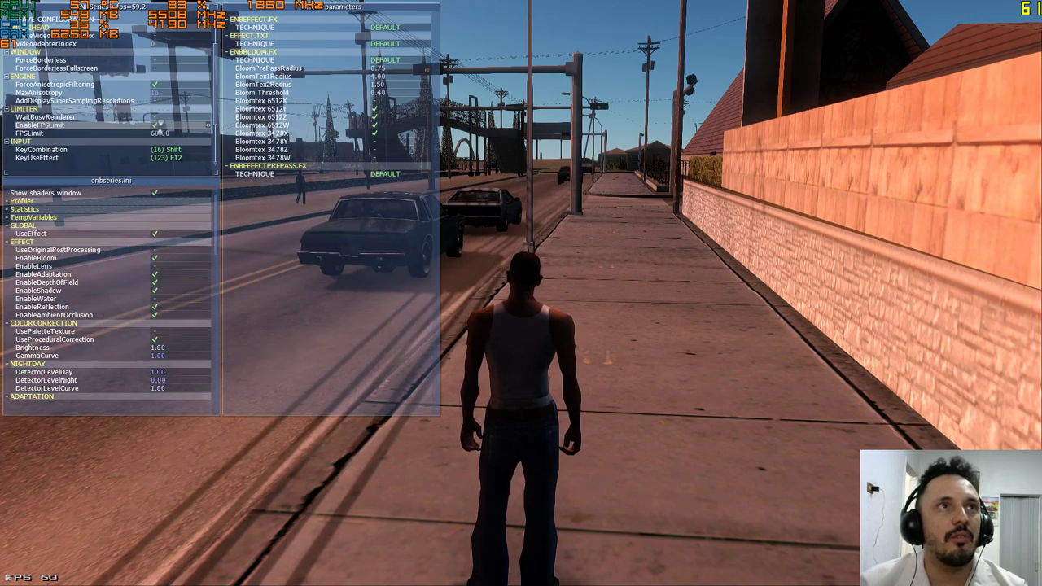
{"action": "key", "text": "w"}
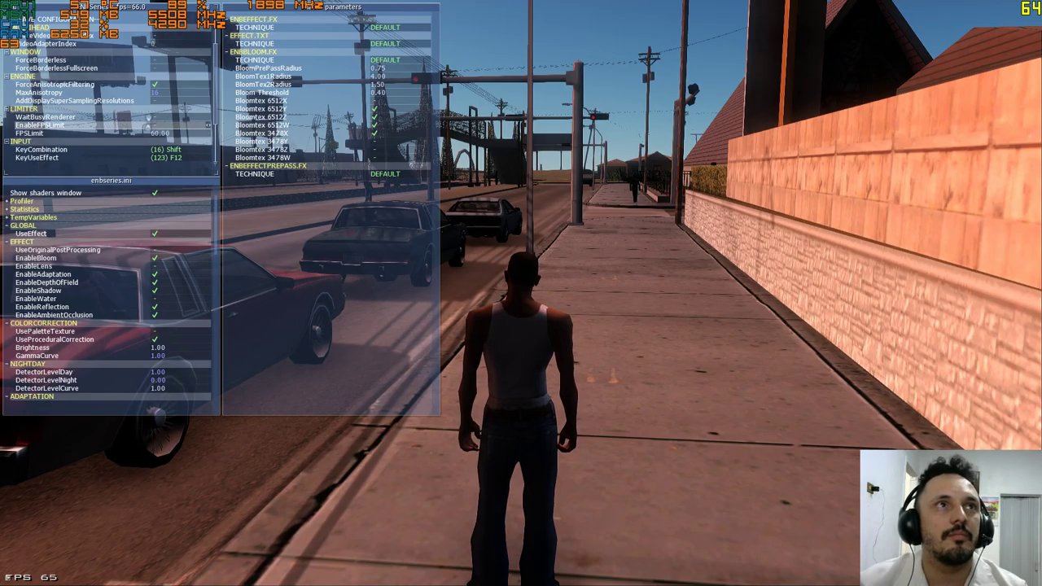
{"action": "mouse_move", "coordinate": [566, 207]}
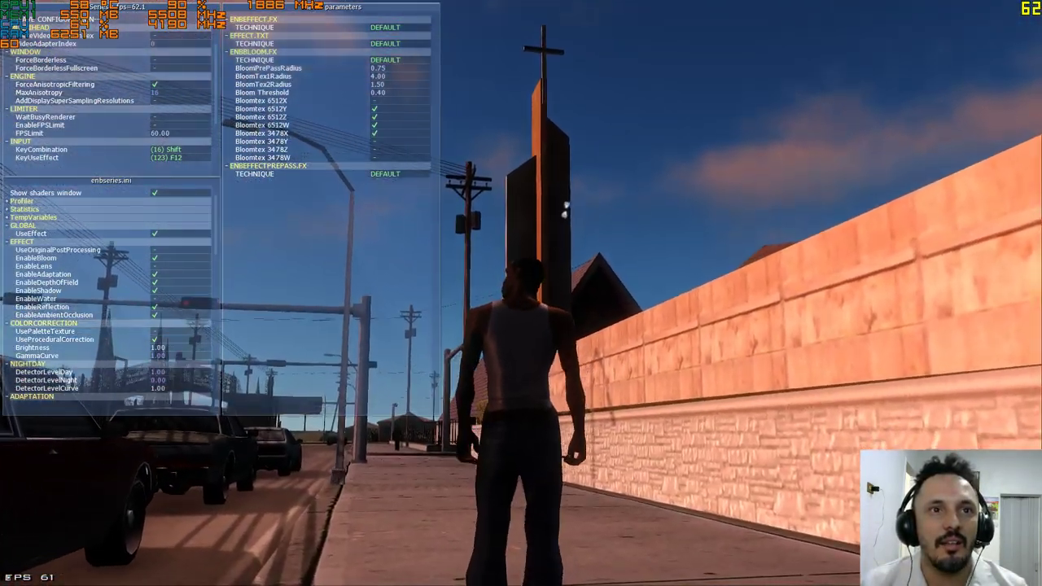
{"action": "key", "text": "w"}
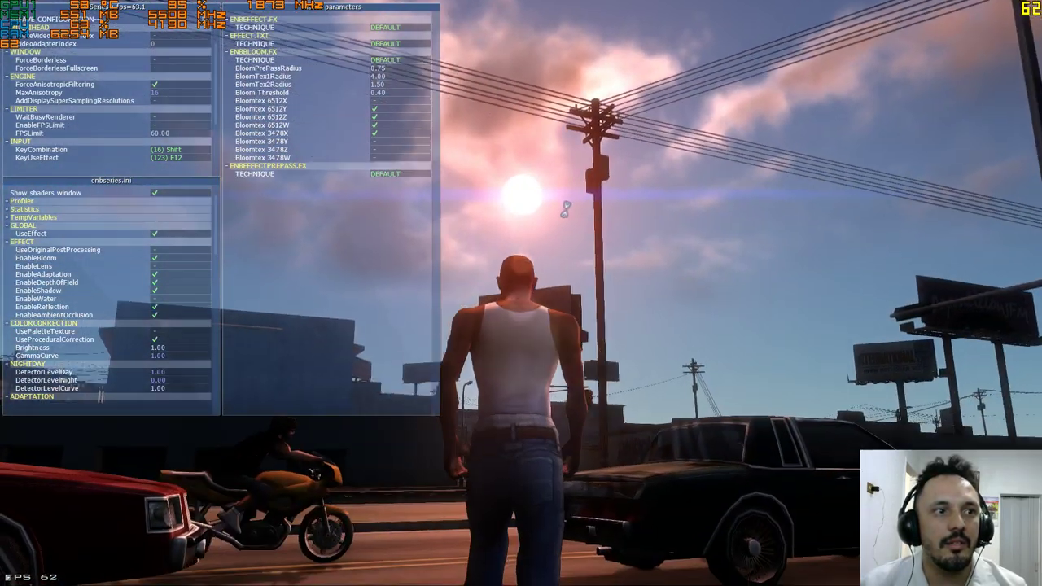
Step: Run Carl across the street and along the railway tracks with the ENB editor open to check performance
{"action": "key", "text": "a"}
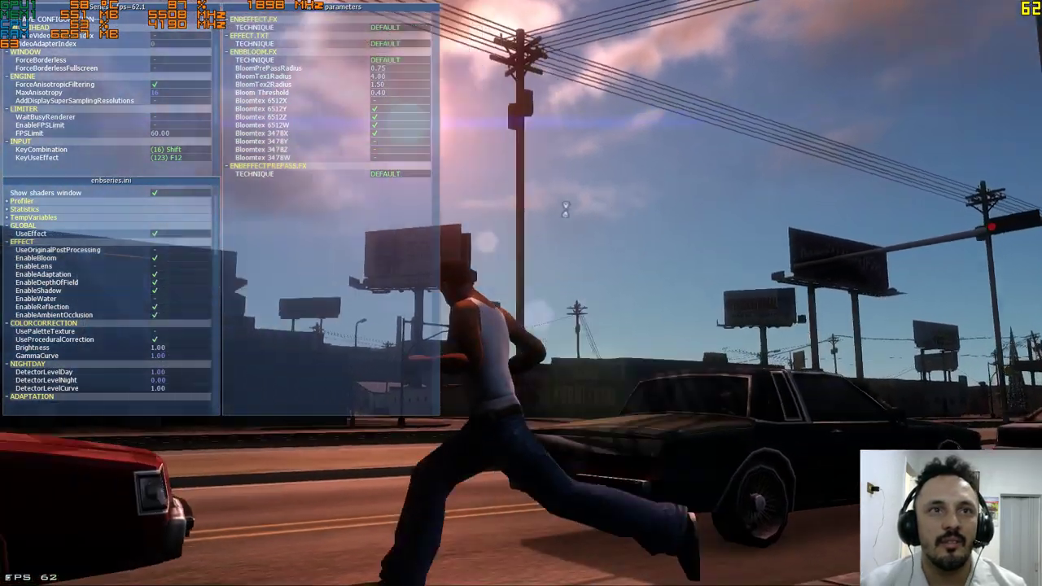
{"action": "key", "text": "w"}
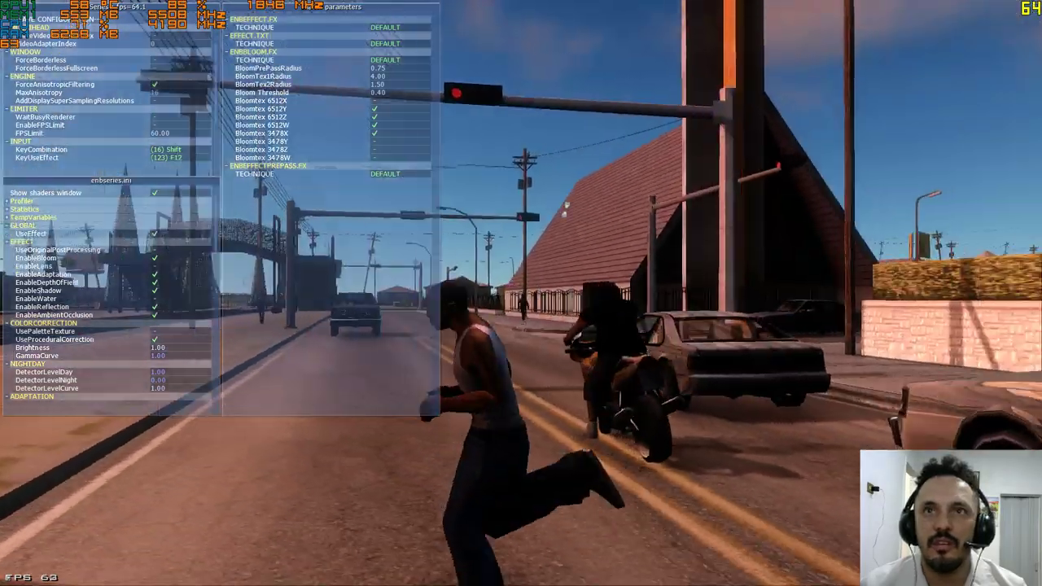
{"action": "key", "text": "w"}
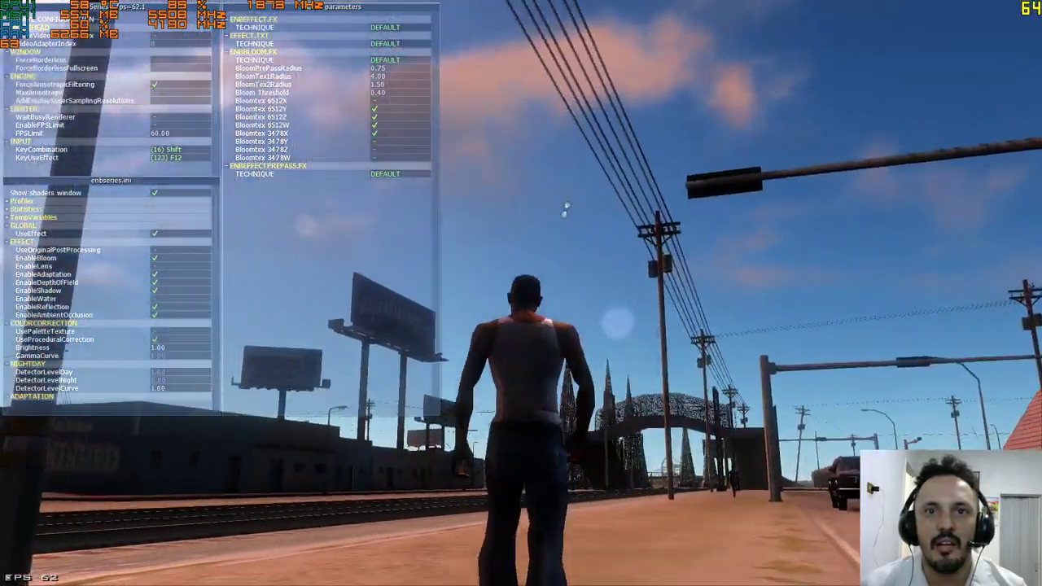
{"action": "key", "text": "w"}
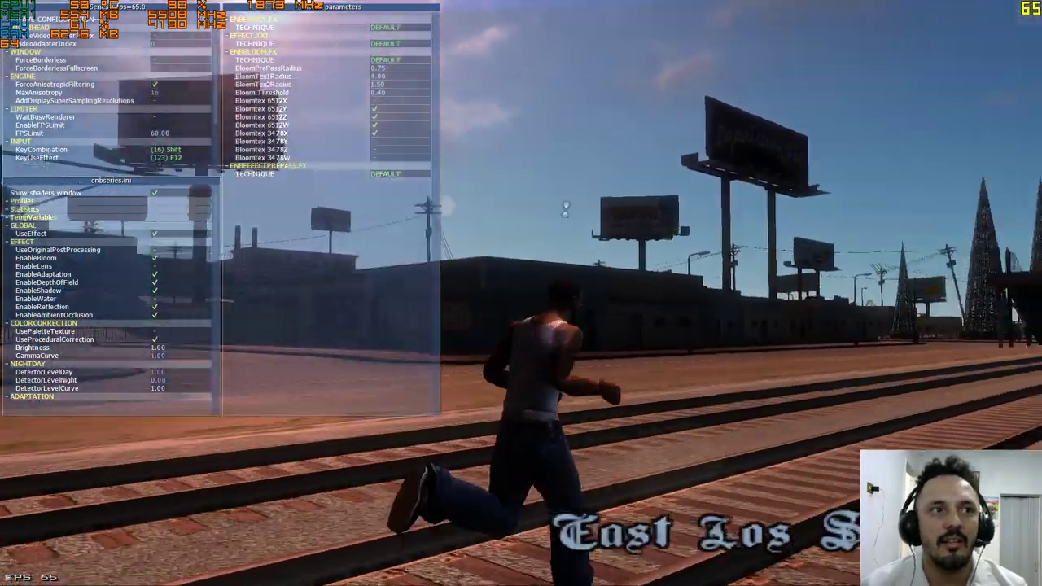
{"action": "key", "text": "w"}
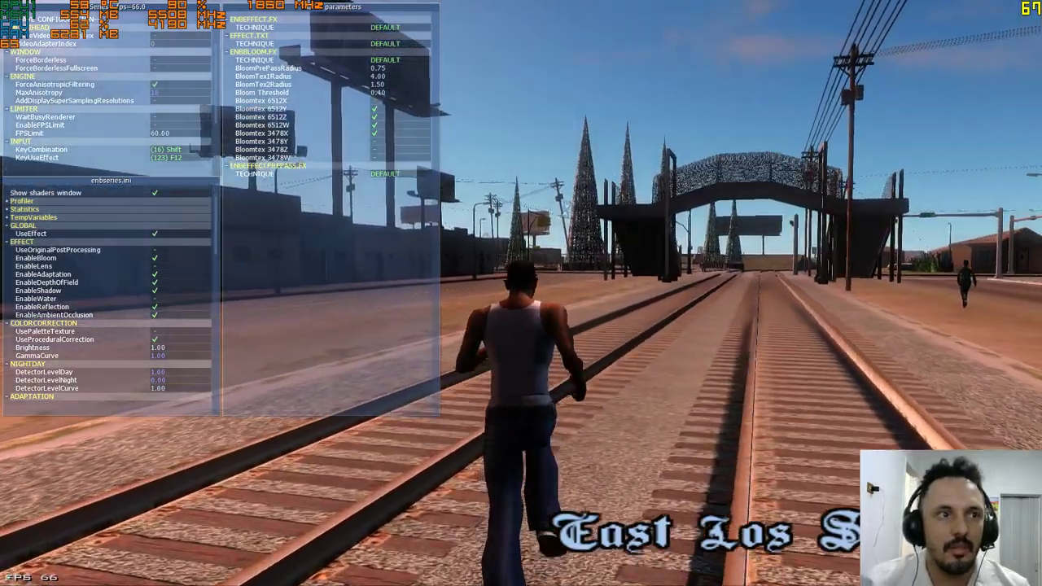
{"action": "key", "text": "w"}
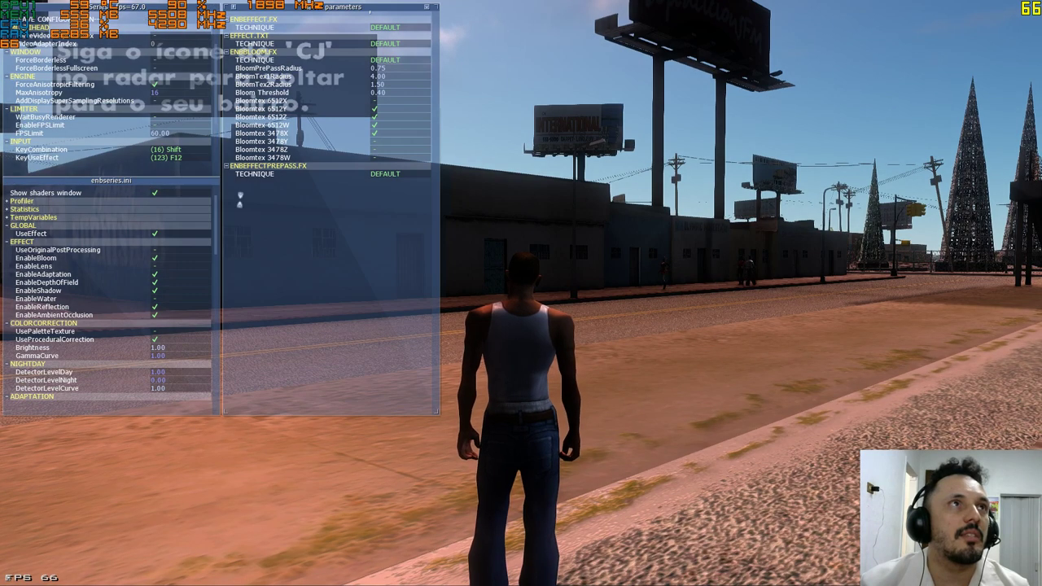
Step: Enable WaitBusyRenderer in the ENB editor's limiter section to compare performance, and disable it again
{"action": "key", "text": "ctrl"}
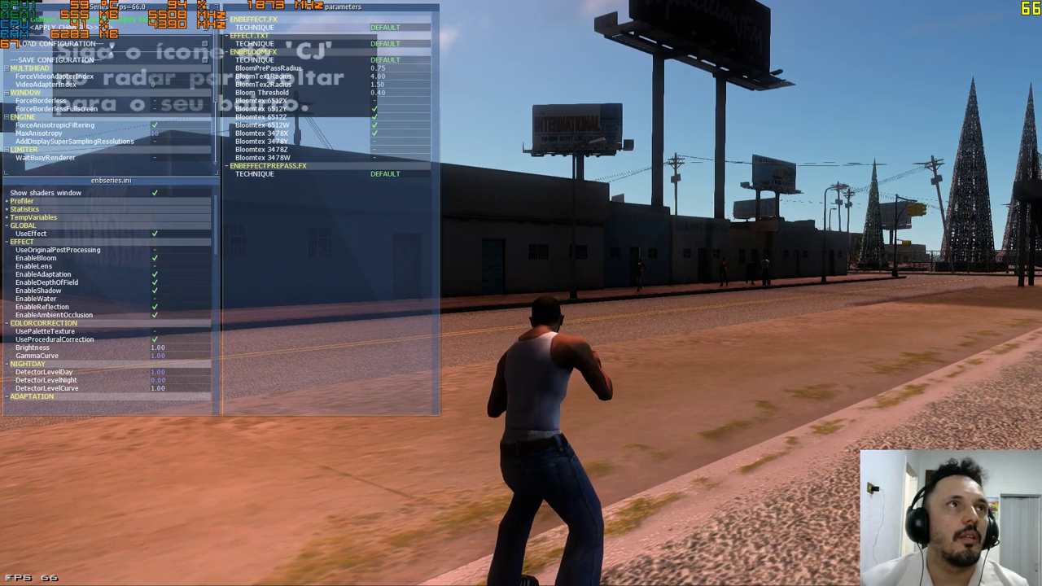
{"action": "key", "text": "ctrl"}
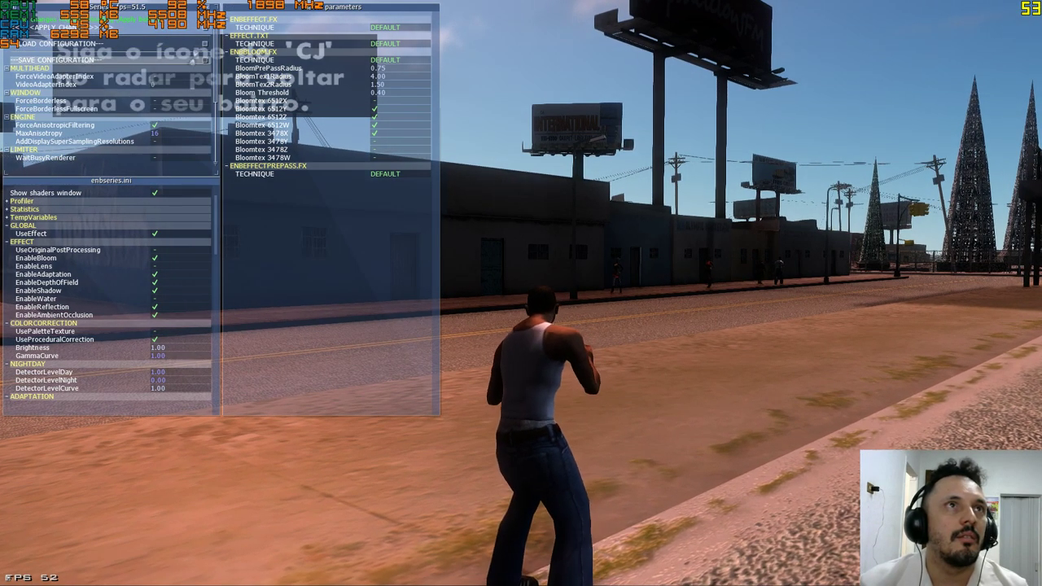
{"action": "scroll", "coordinate": [109, 90], "scroll_direction": "down", "scroll_amount": 3}
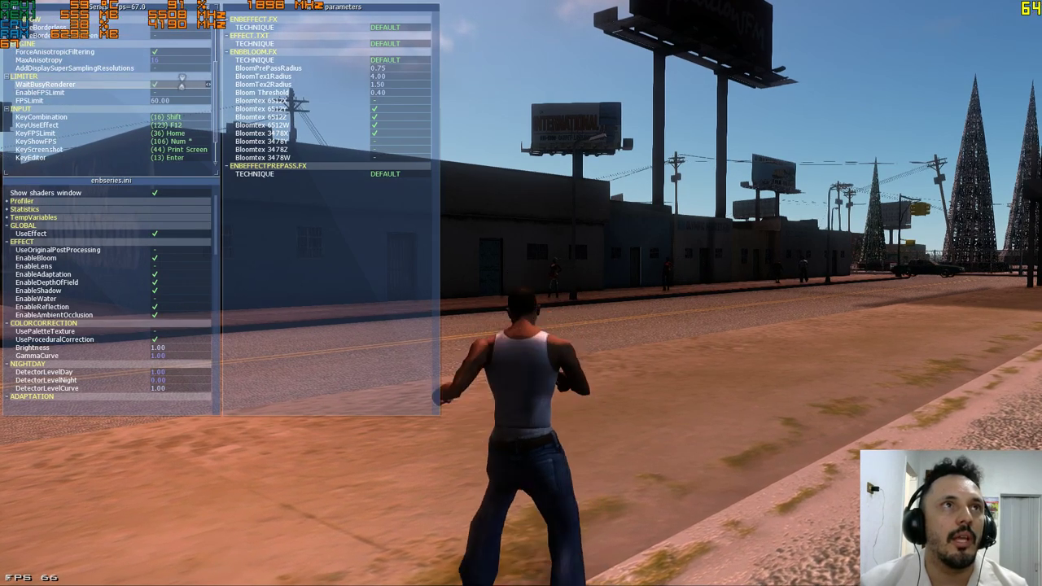
{"action": "left_click", "coordinate": [182, 84]}
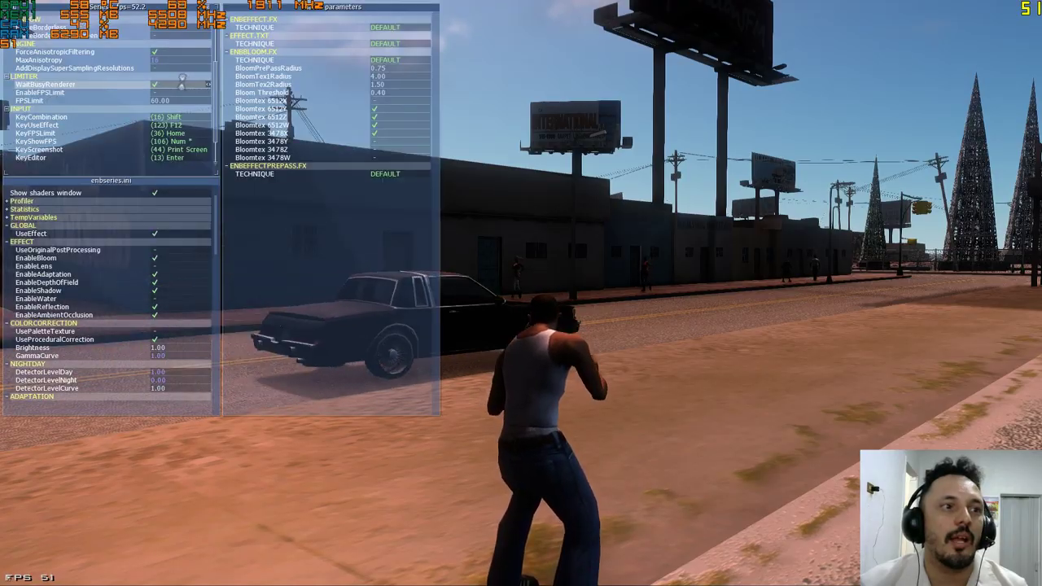
{"action": "key", "text": "shift+Return"}
{"action": "key", "text": "shift+Return"}
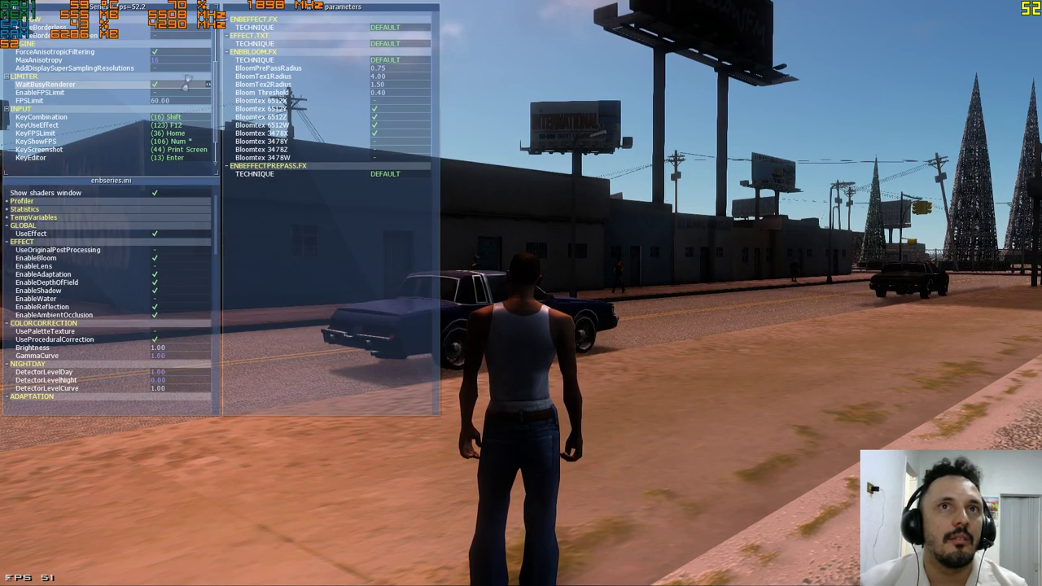
{"action": "key", "text": "shift+Return"}
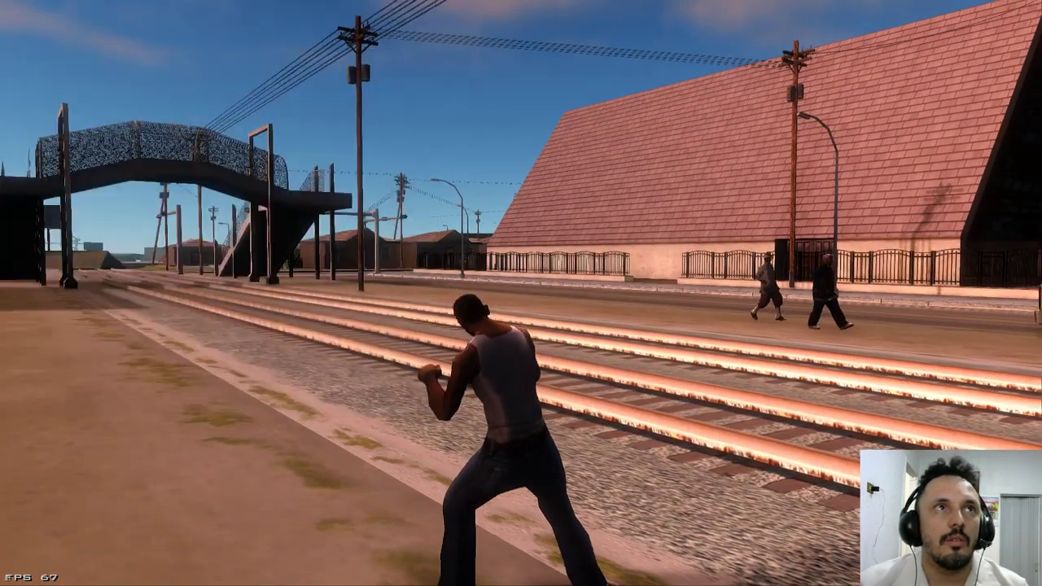
{"action": "key", "text": "shift+Return"}
Step: Close the ENB editor and run Carl along the road and over the railway tracks to examine lighting and performance
{"action": "key", "text": "w"}
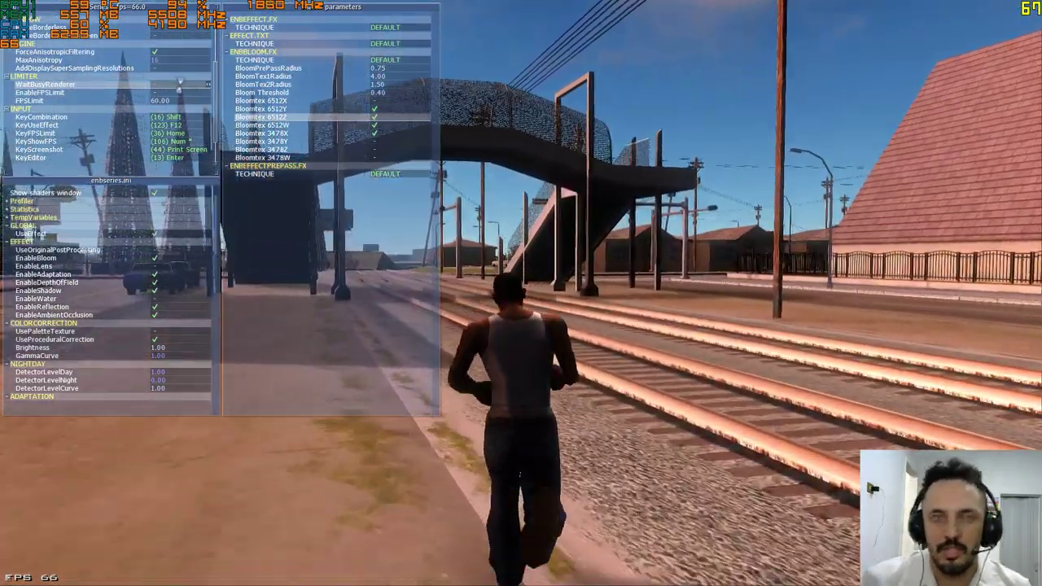
{"action": "key", "text": "shift+Return"}
{"action": "key", "text": "a"}
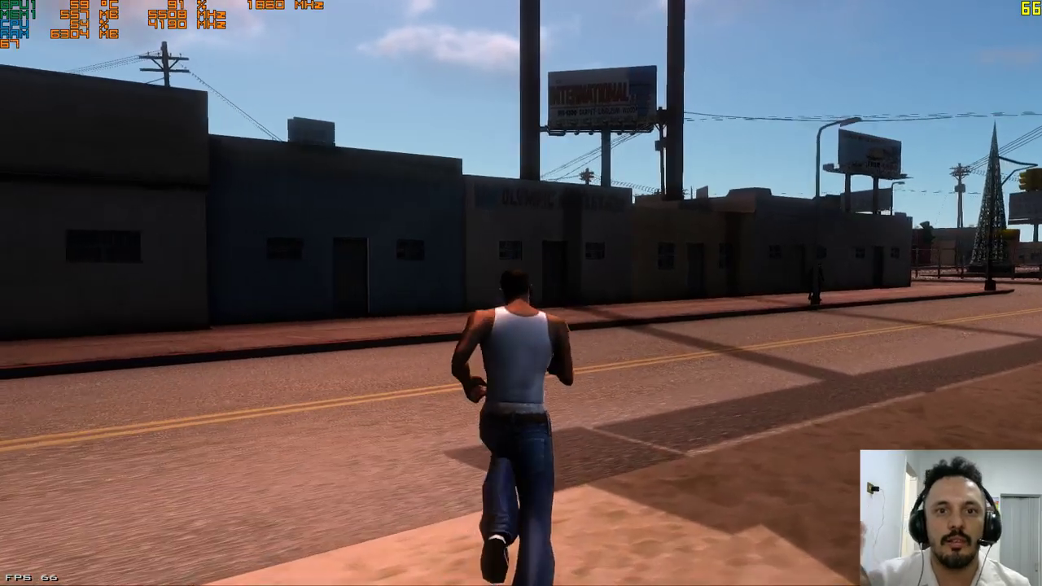
{"action": "key", "text": "w"}
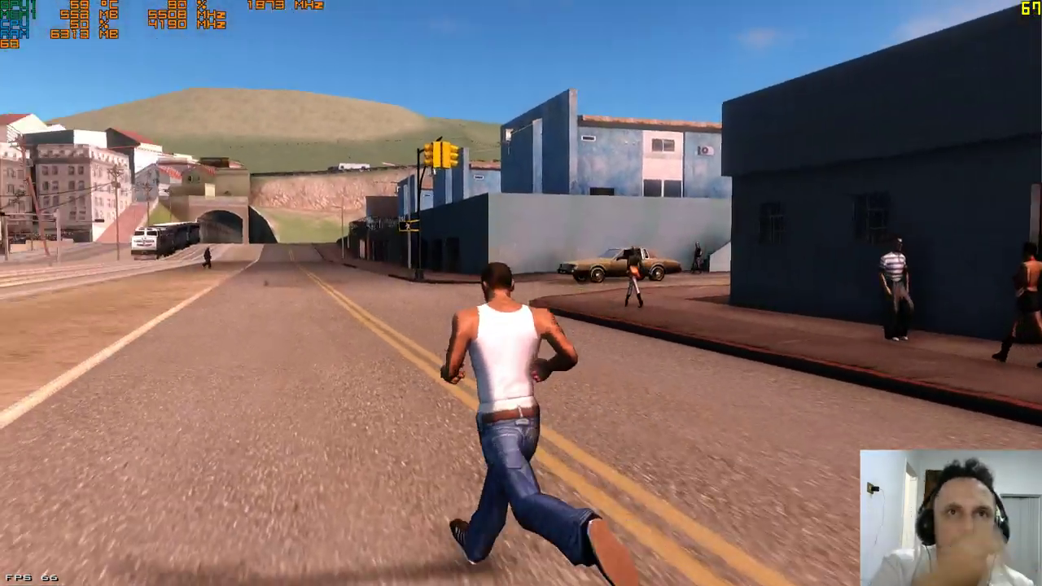
{"action": "key", "text": "d"}
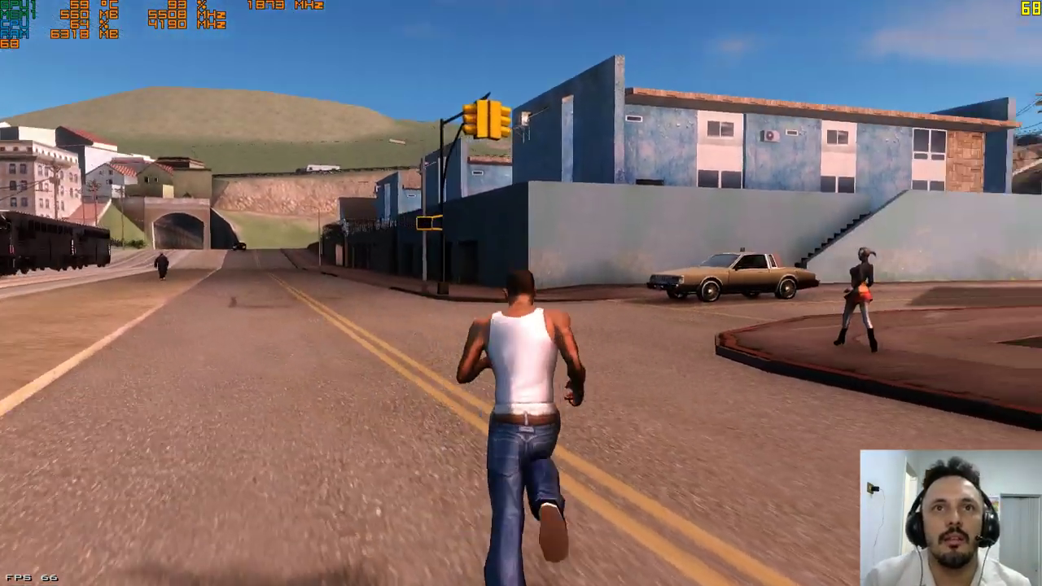
{"action": "key", "text": "d"}
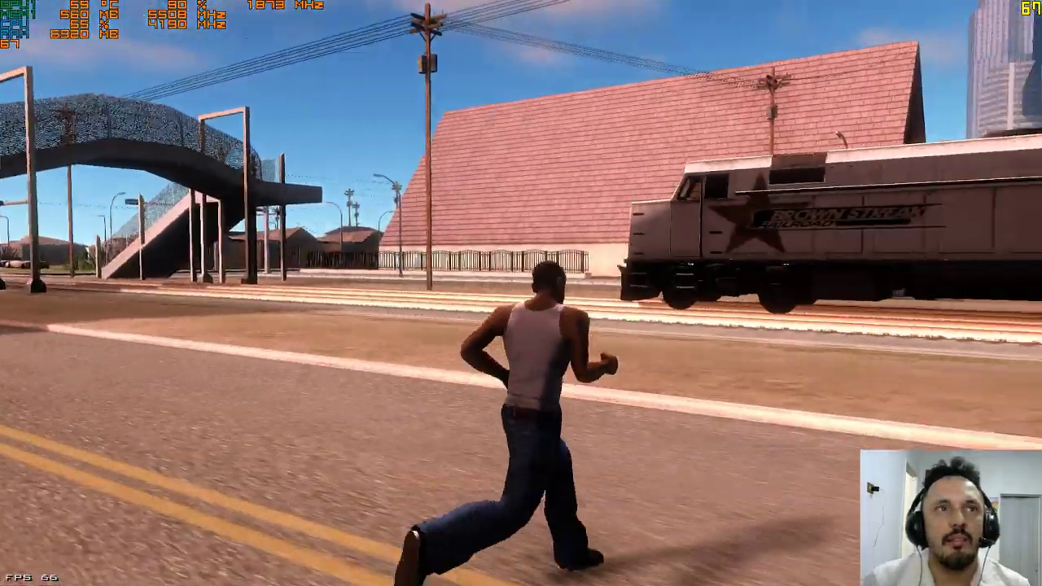
{"action": "key", "text": "a"}
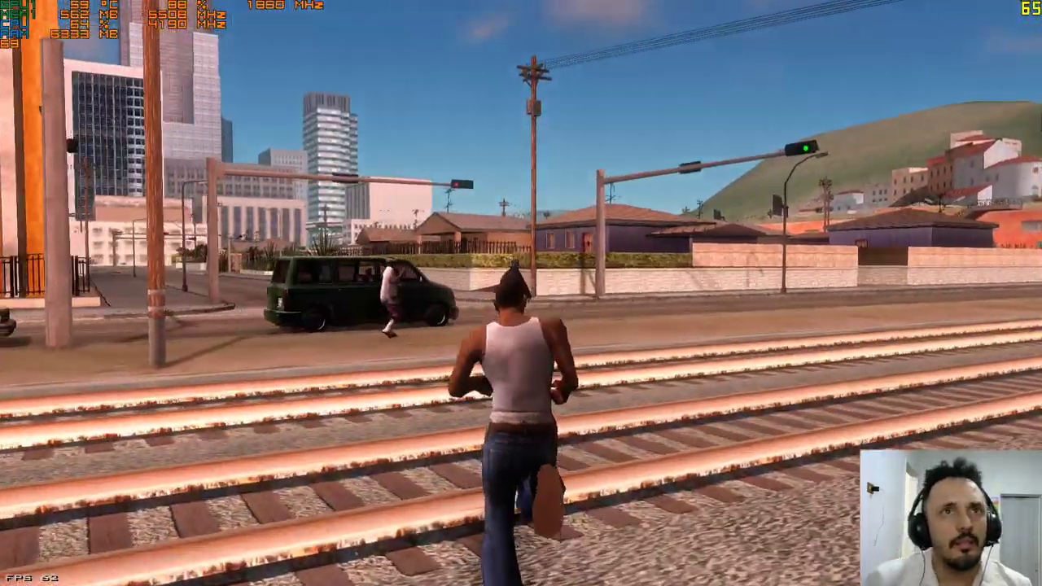
{"action": "key", "text": "w"}
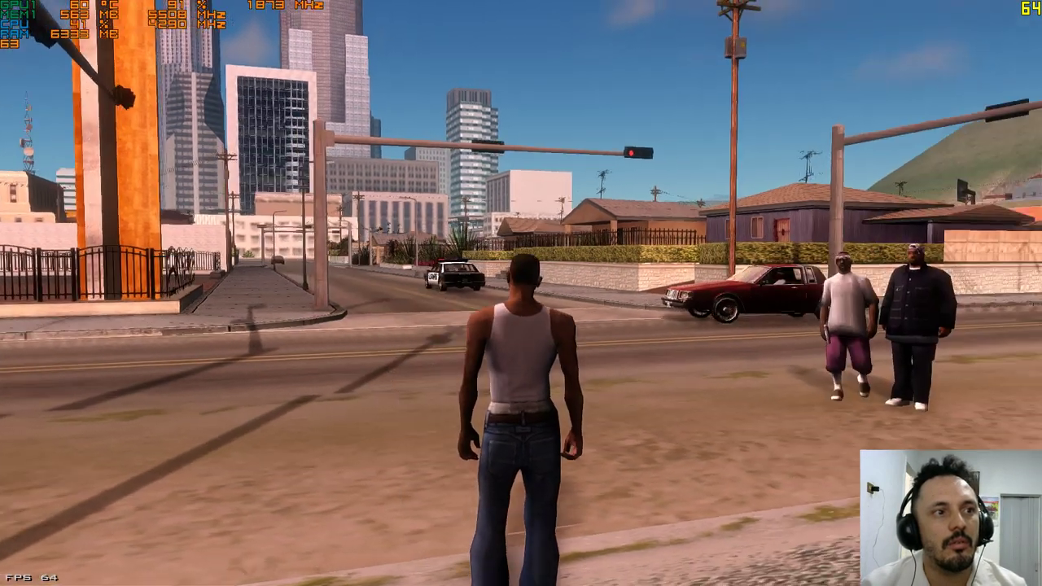
{"action": "key", "text": "w"}
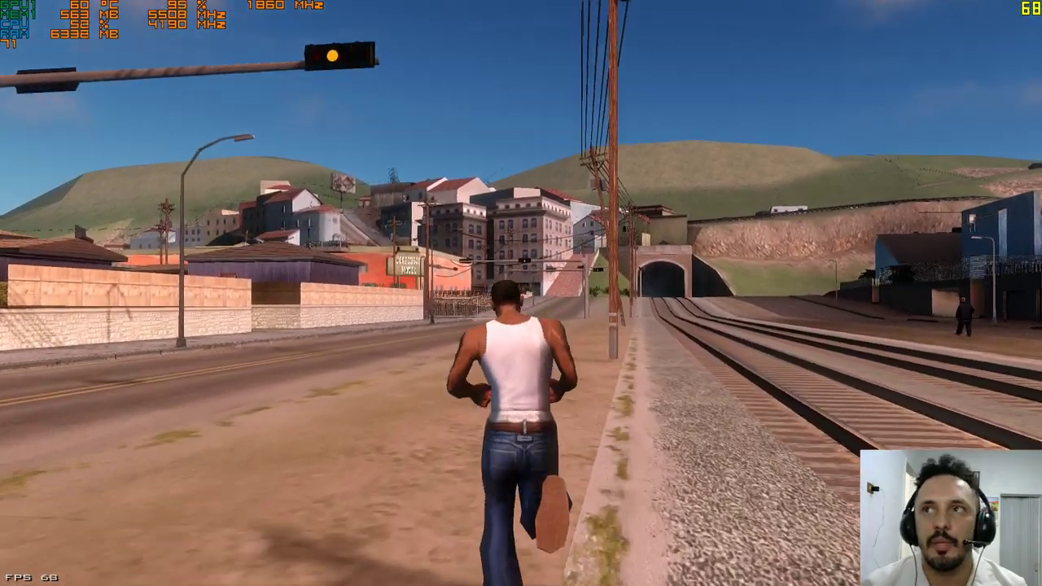
Step: Pause the game and quit to the desktop
{"action": "key", "text": "Escape"}
{"action": "key", "text": "Up"}
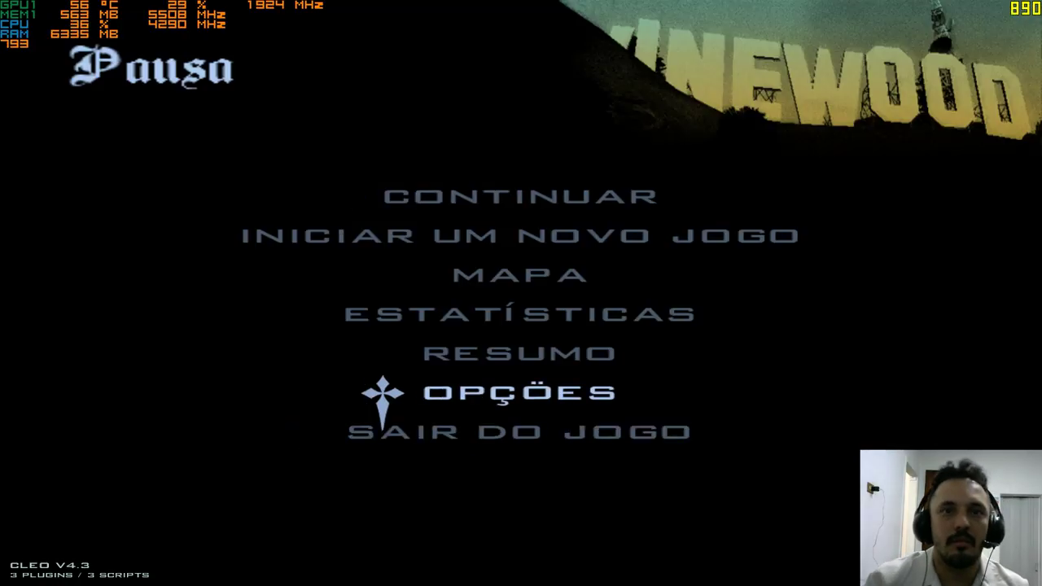
{"action": "key", "text": "Down"}
{"action": "key", "text": "Return"}
{"action": "key", "text": "Down"}
{"action": "key", "text": "Return"}
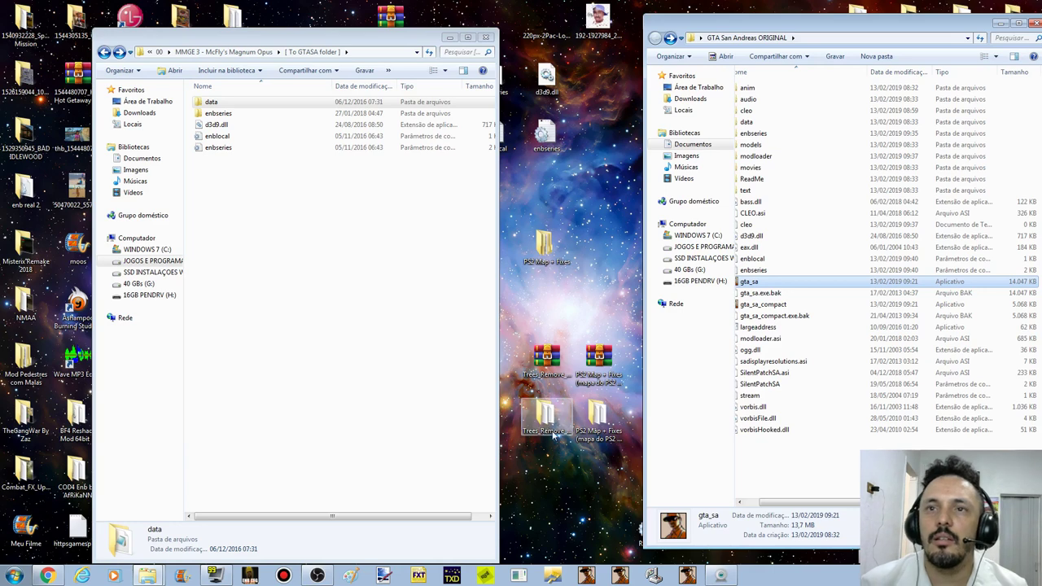
Step: Move the Trees Remove and Vege Remove folders from the game's modloader folder to the desktop, checking the PS2 Map + Fixes folder
{"action": "left_click", "coordinate": [668, 38]}
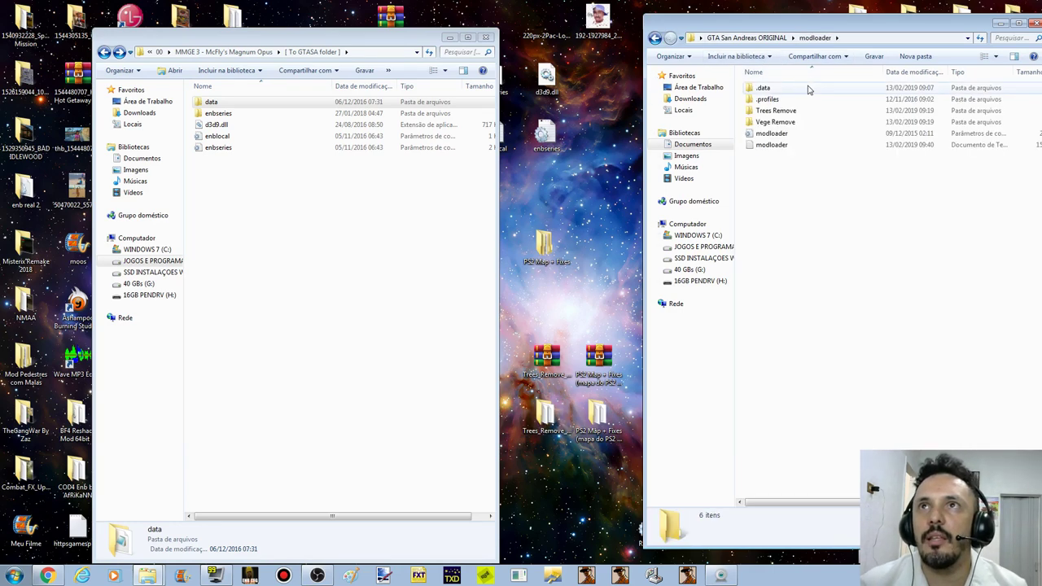
{"action": "mouse_move", "coordinate": [810, 114]}
{"action": "left_mouse_down"}
{"action": "mouse_move", "coordinate": [814, 127]}
{"action": "mouse_move", "coordinate": [818, 116]}
{"action": "left_mouse_up"}
{"action": "left_click", "coordinate": [557, 259]}
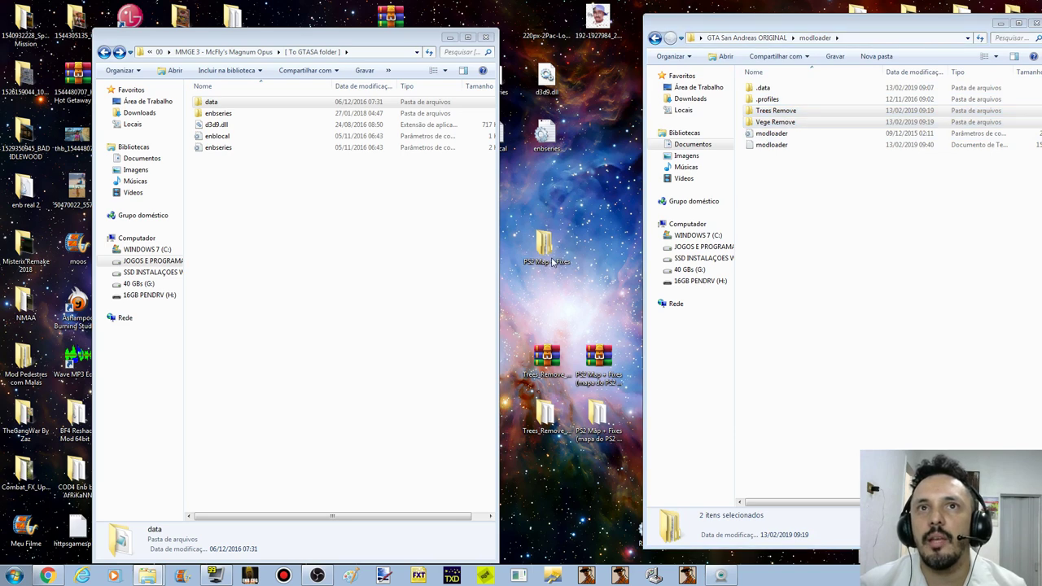
{"action": "double_click", "coordinate": [545, 246]}
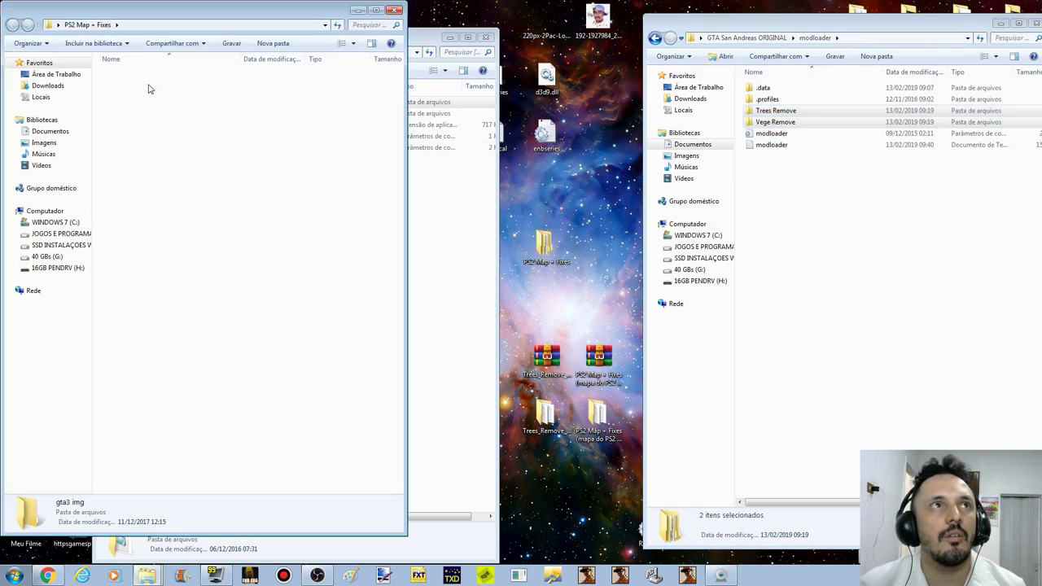
{"action": "left_click", "coordinate": [394, 10]}
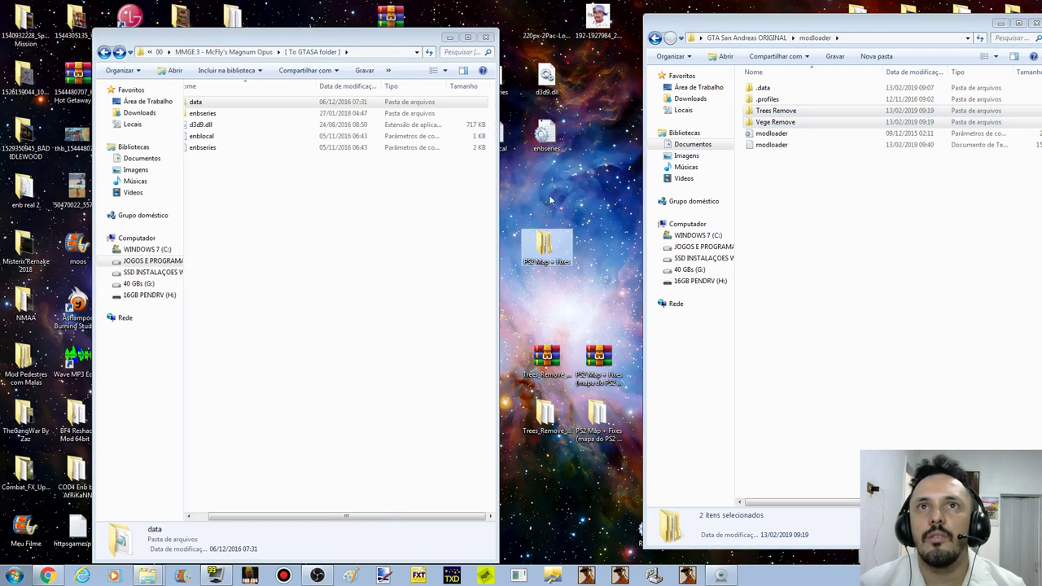
{"action": "left_click", "coordinate": [635, 252]}
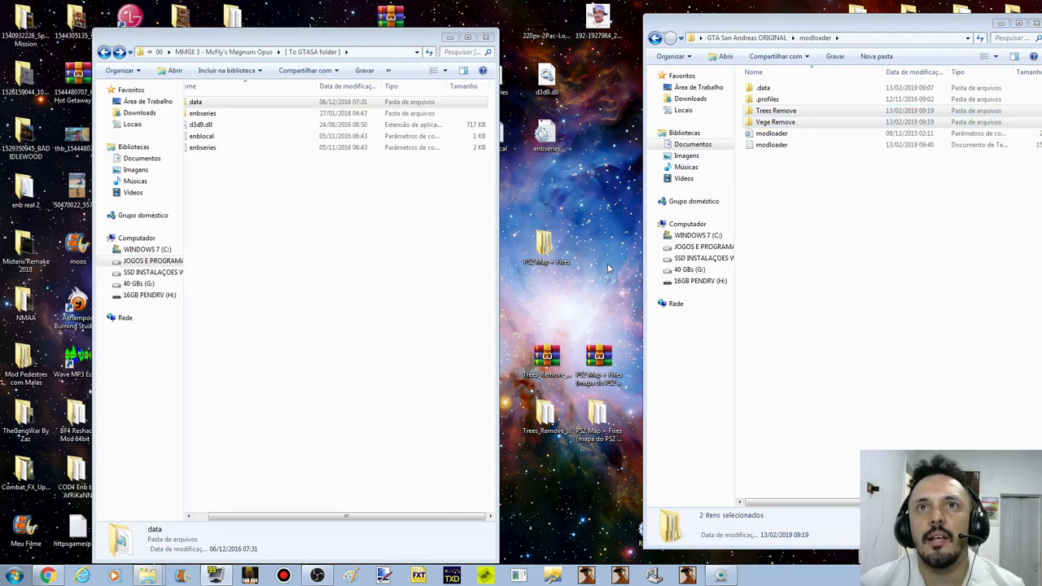
{"action": "left_click_drag", "start_coordinate": [607, 269], "coordinate": [612, 270]}
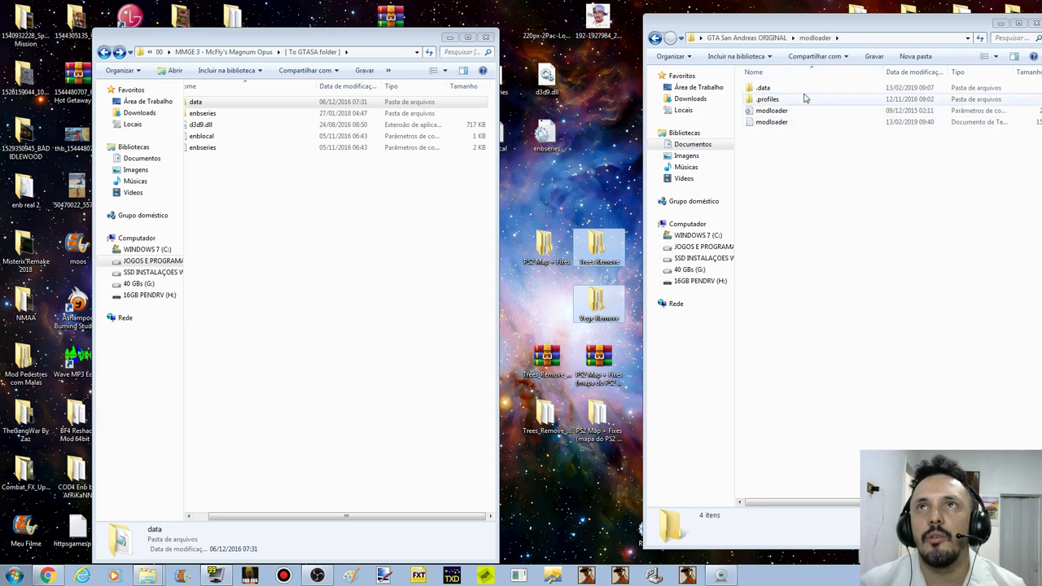
Step: Check the cleo folder in the game directory, launch gta_sa, start a new game and skip the intro scene
{"action": "left_click", "coordinate": [654, 38]}
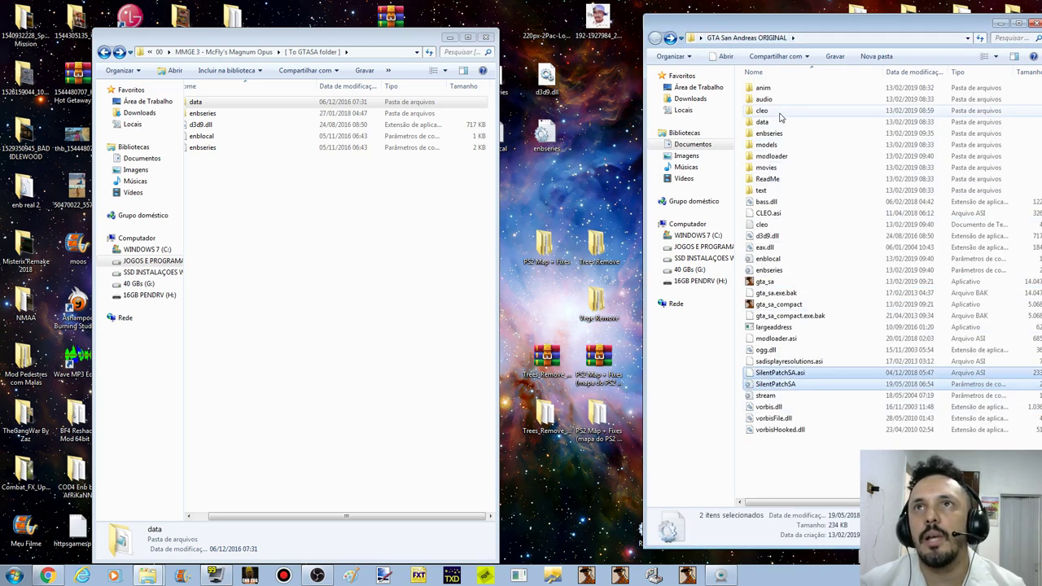
{"action": "double_click", "coordinate": [771, 112]}
{"action": "left_click", "coordinate": [655, 39]}
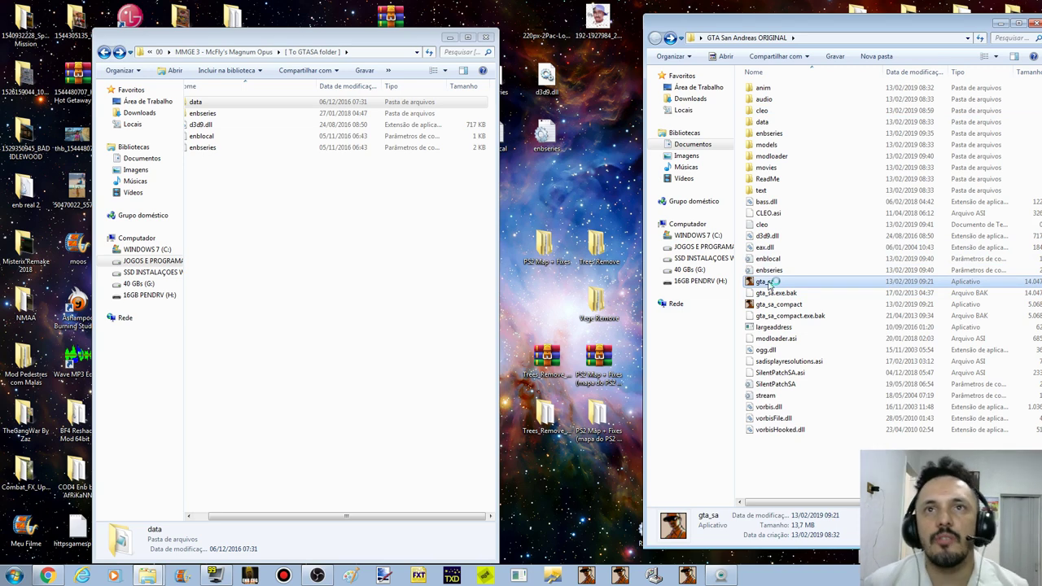
{"action": "double_click", "coordinate": [768, 284]}
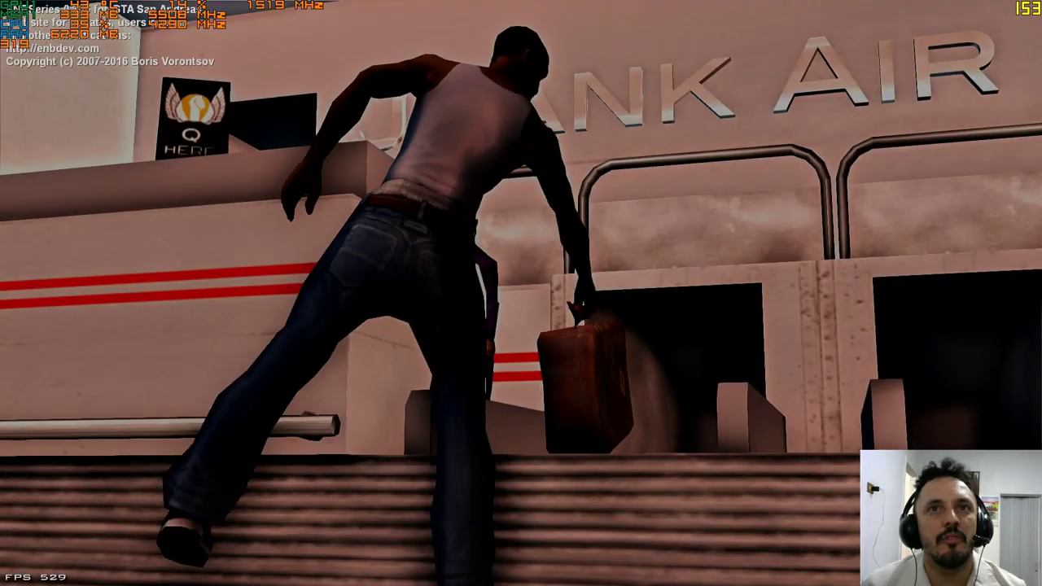
{"action": "key", "text": "Return"}
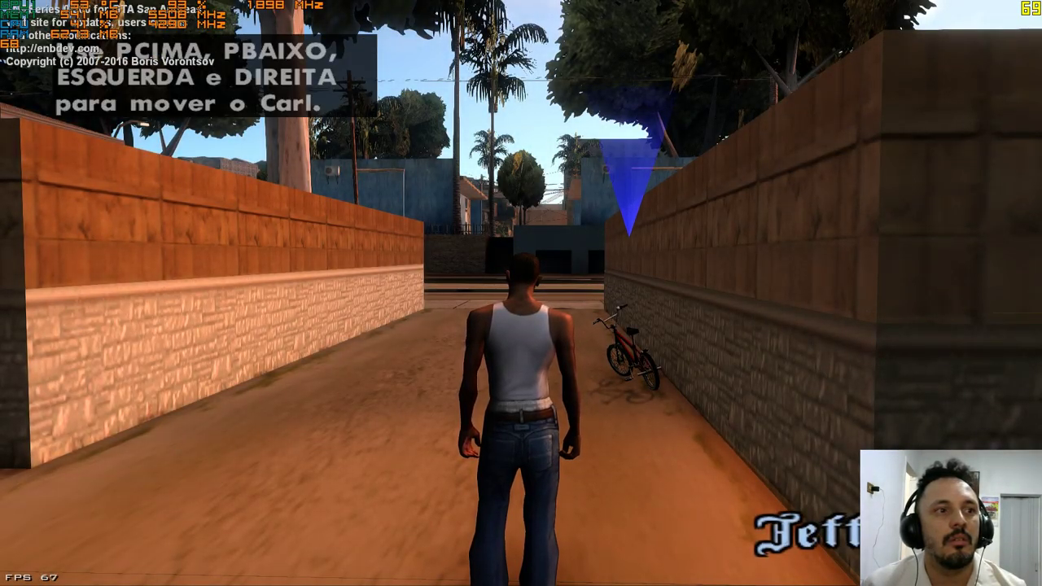
Step: Run Carl through the alley to the street and look around to check the restored trees and vegetation
{"action": "key", "text": "w"}
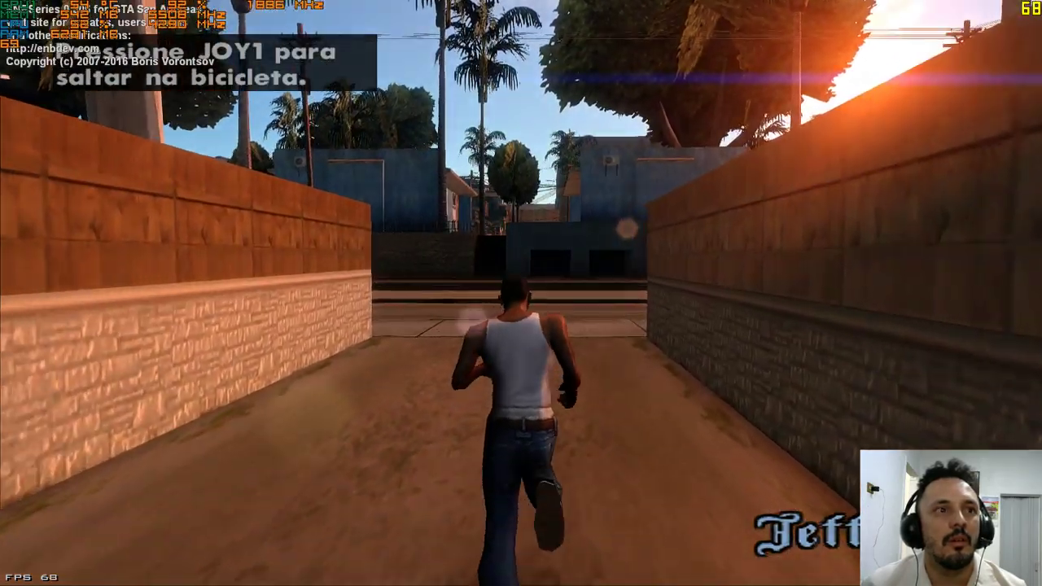
{"action": "key", "text": "w"}
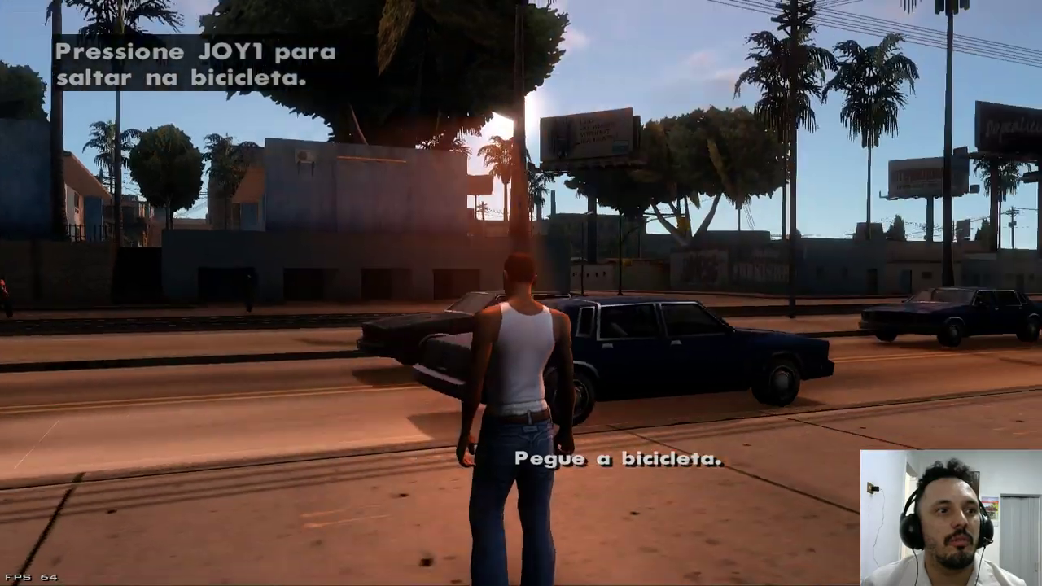
{"action": "key", "text": "a"}
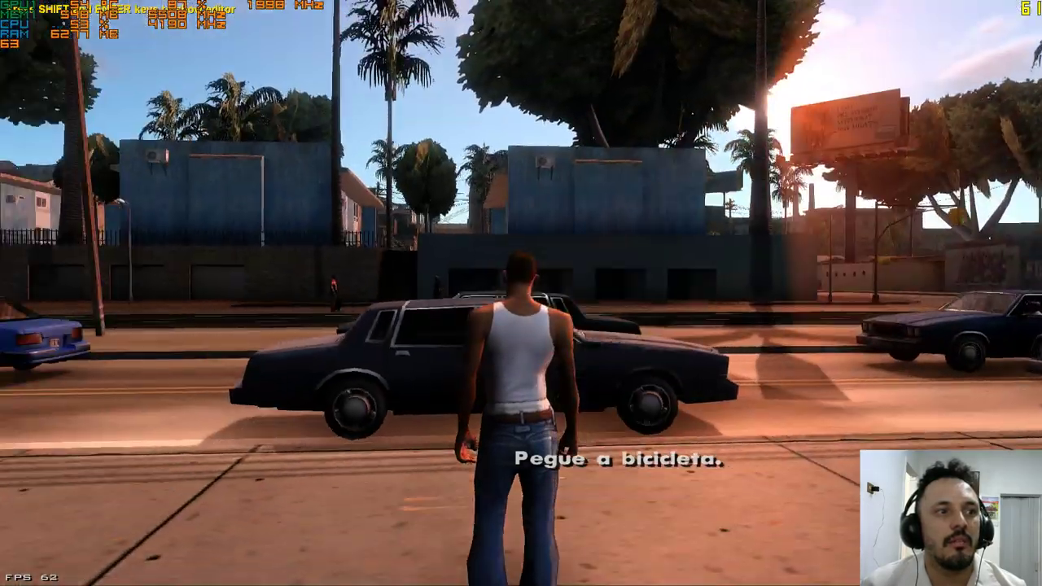
Step: Look around the street beside Carl to check the restored trees, traffic and lighting in every direction
{"action": "key", "text": "d"}
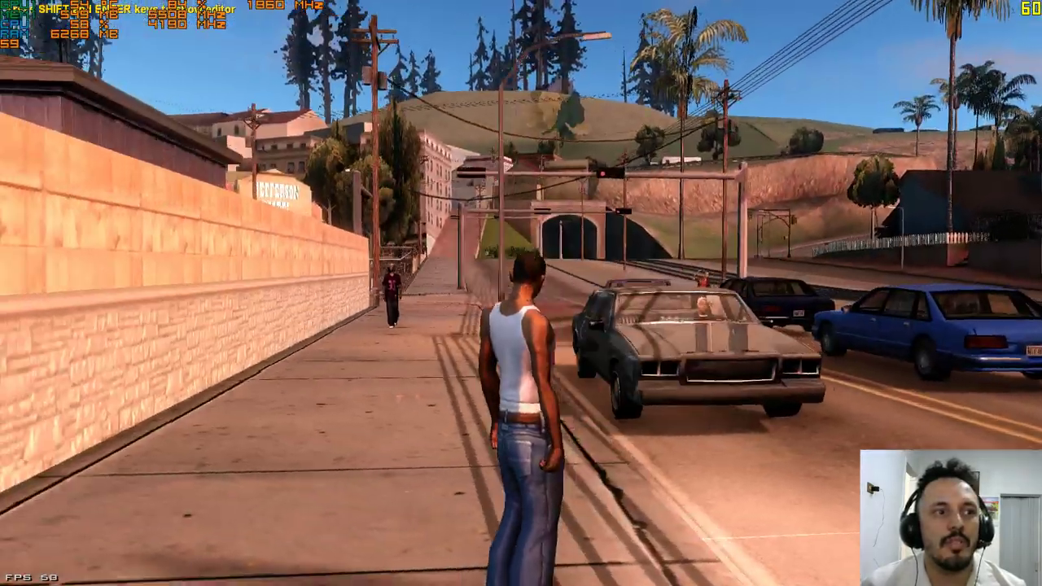
{"action": "key", "text": "a"}
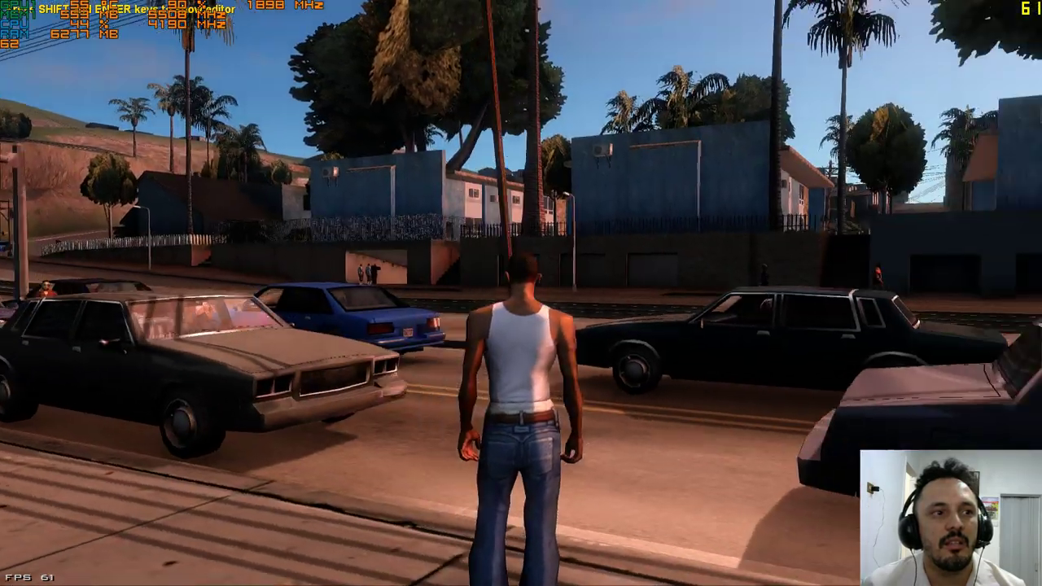
{"action": "key", "text": "d"}
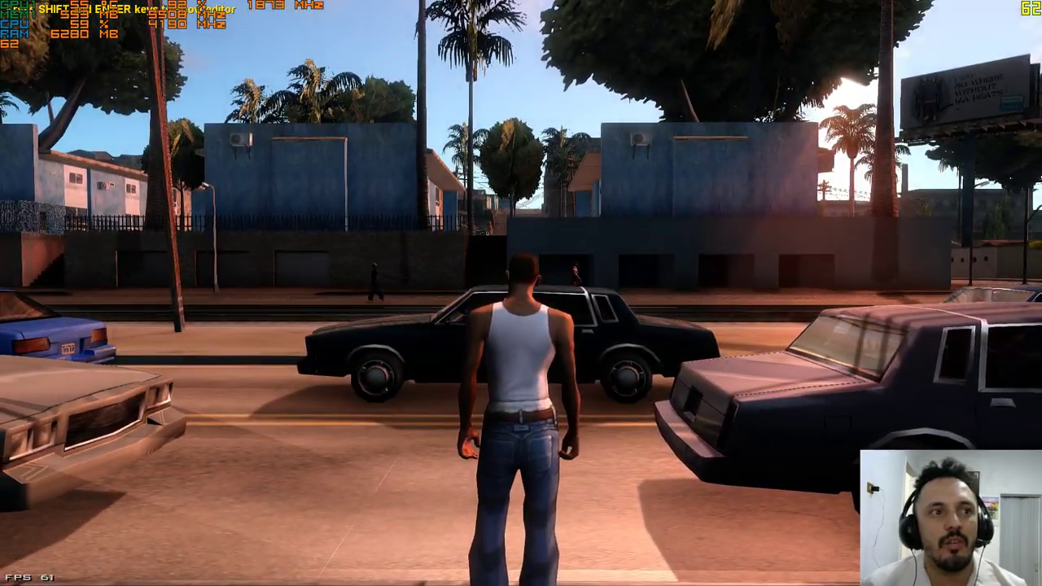
{"action": "key", "text": "d"}
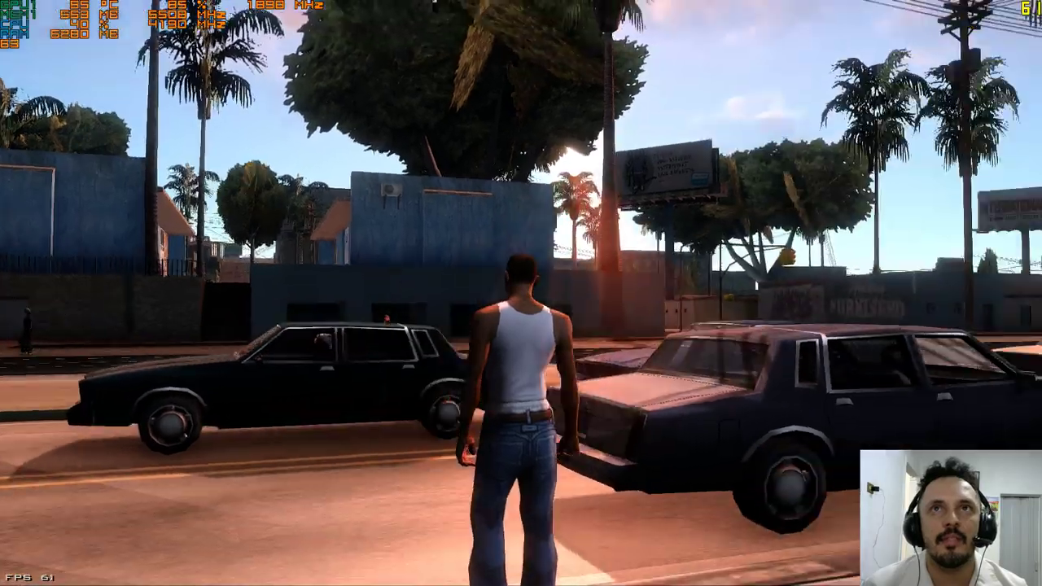
{"action": "key", "text": "a"}
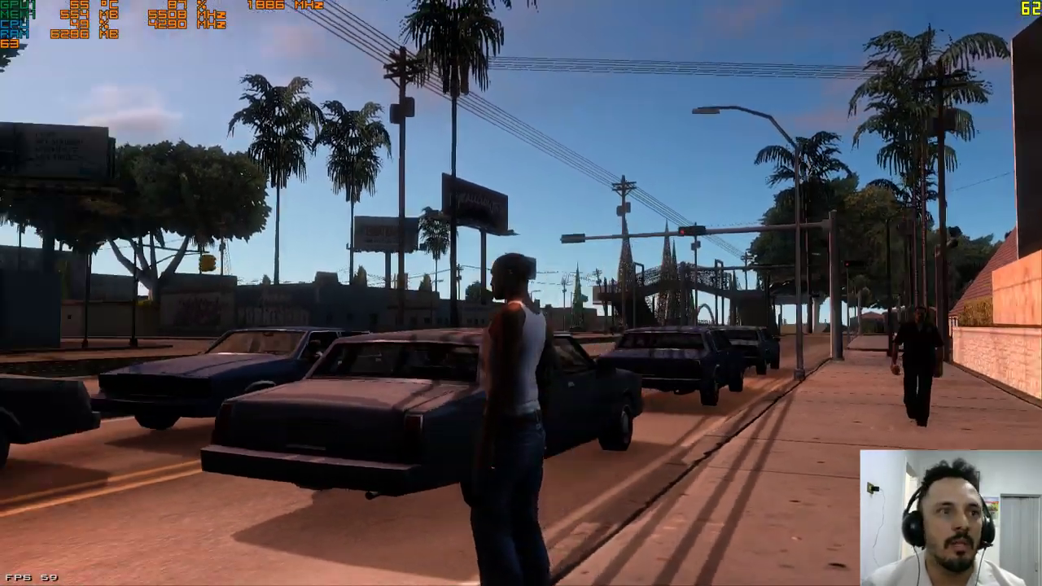
Step: Run Carl across the road and along the railway tracks past the footbridge to check performance near the trees
{"action": "key", "text": "w"}
{"action": "key", "text": "d"}
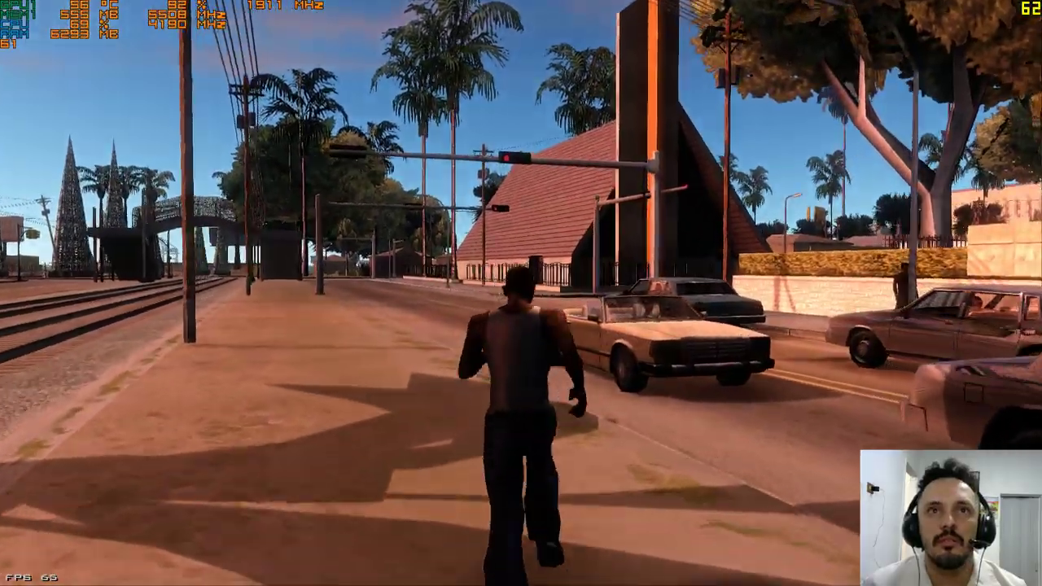
{"action": "key", "text": "a"}
{"action": "key", "text": "d"}
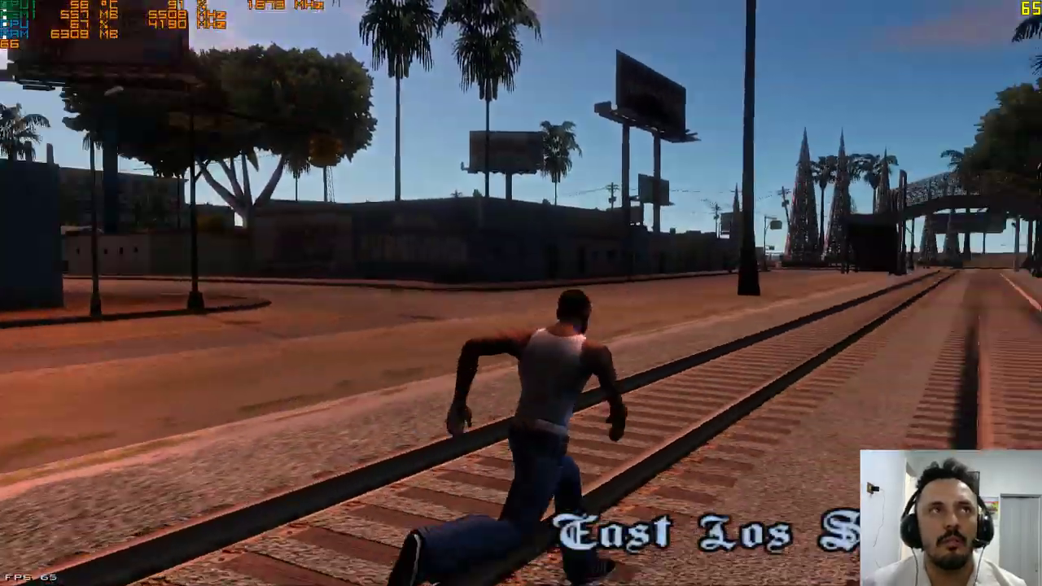
{"action": "key", "text": "w"}
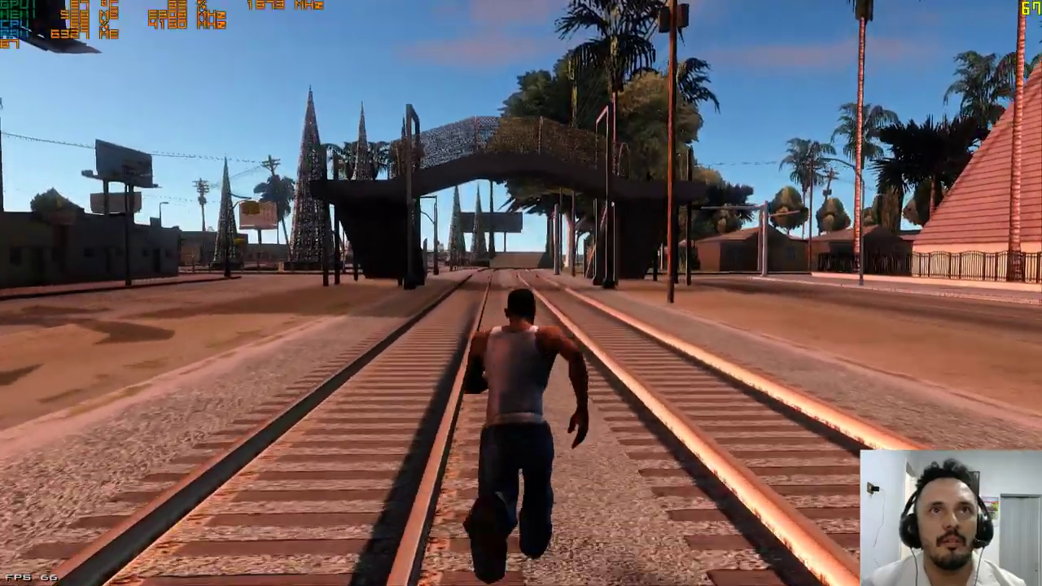
{"action": "key", "text": "a"}
{"action": "key", "text": "d"}
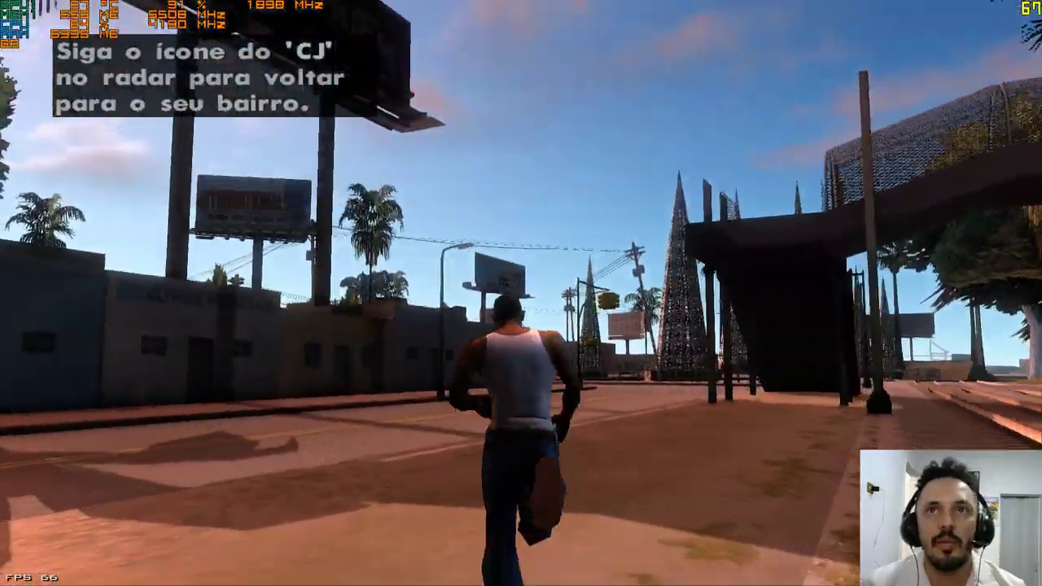
{"action": "key", "text": "w"}
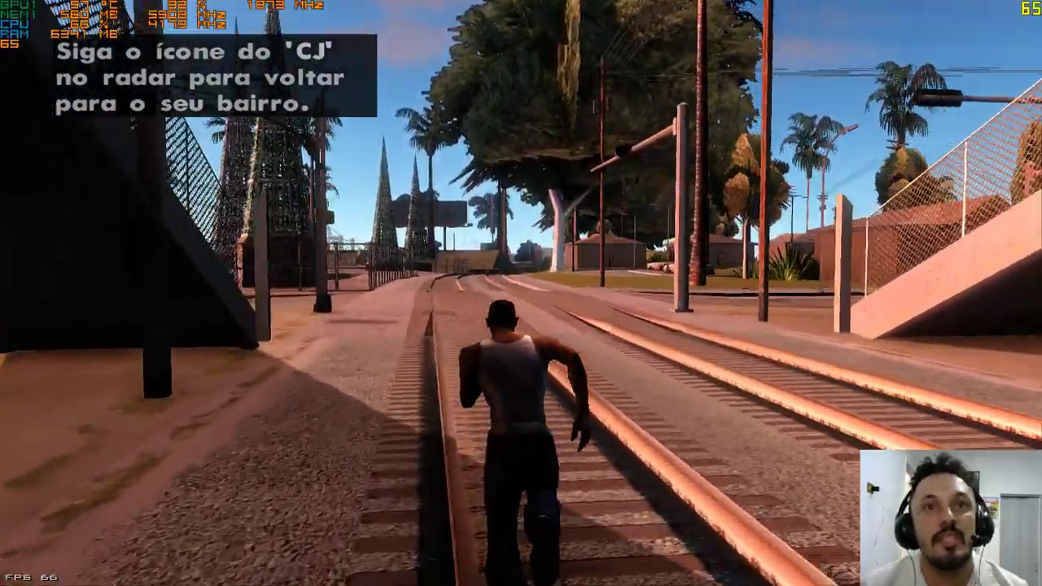
{"action": "key", "text": "a"}
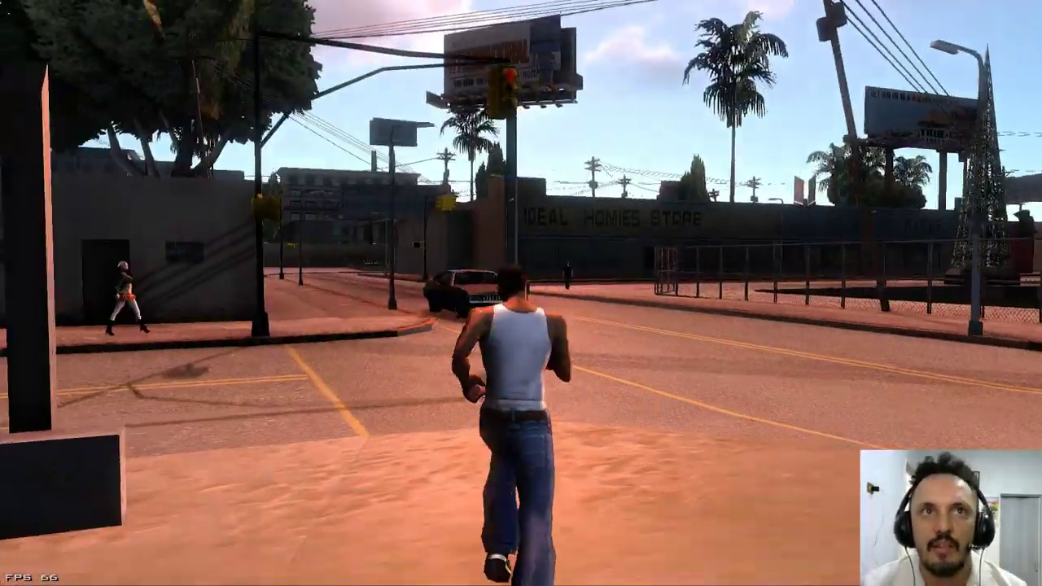
Step: Run Carl through the intersection near the Ideal Homies Store and examine the sky, towers, market wall and vegetation
{"action": "key", "text": "w"}
{"action": "key", "text": "w"}
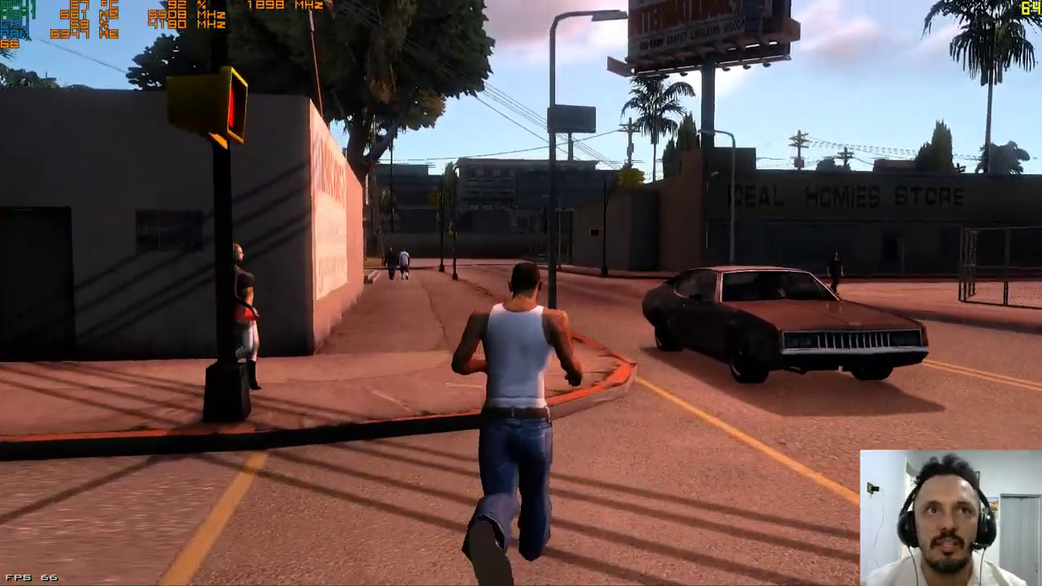
{"action": "key", "text": "w"}
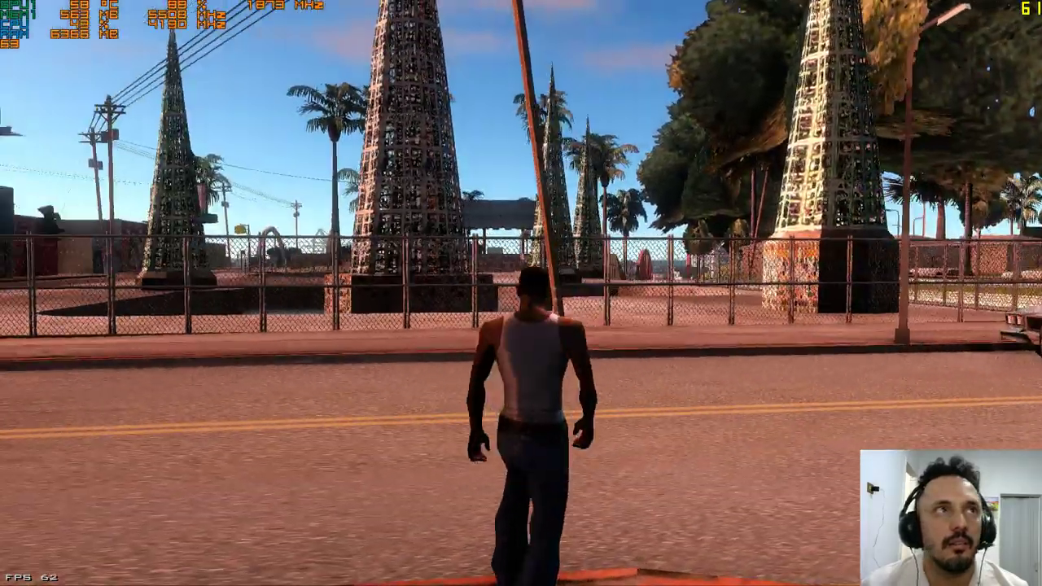
{"action": "key", "text": "w"}
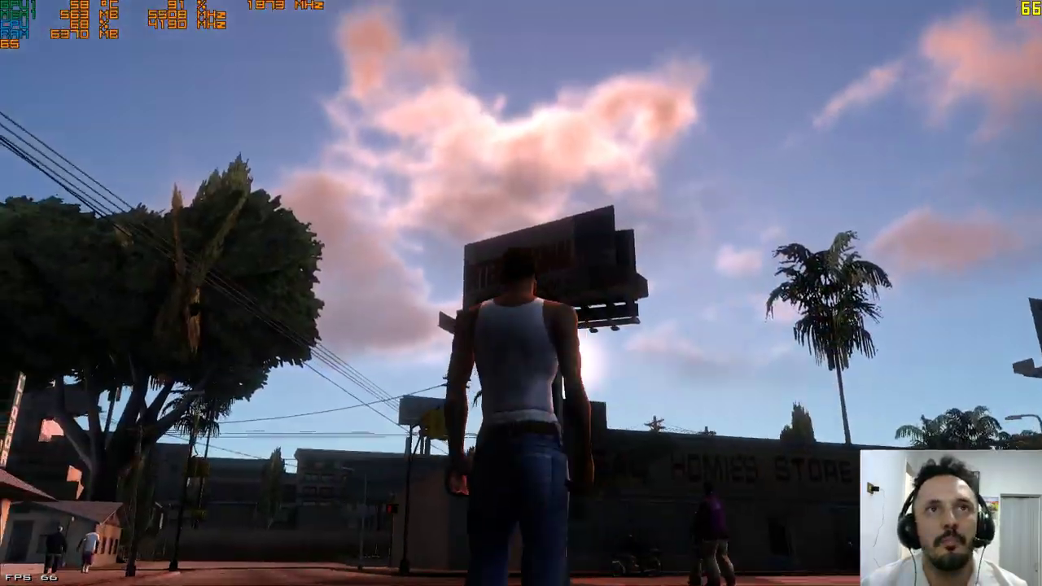
{"action": "key", "text": "w"}
{"action": "key", "text": "w"}
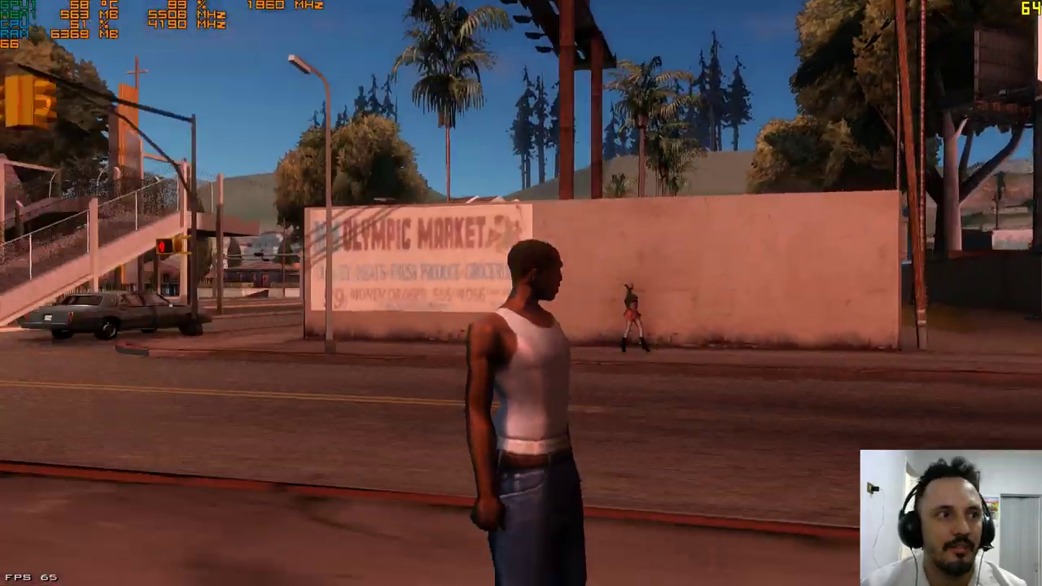
{"action": "key", "text": "w"}
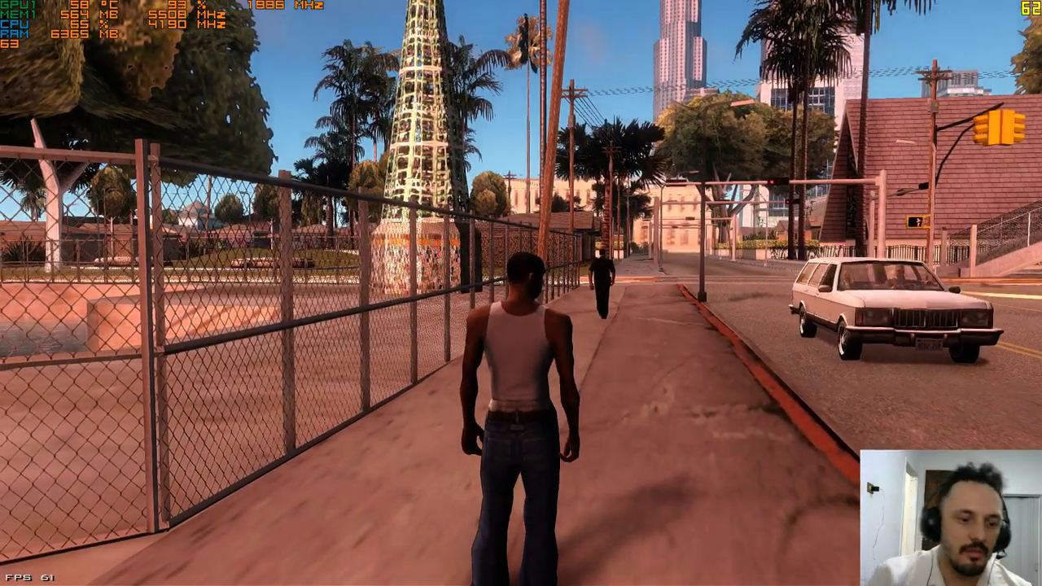
Step: Pause the game and exit to the desktop
{"action": "key", "text": "Escape"}
{"action": "key", "text": "Down"}
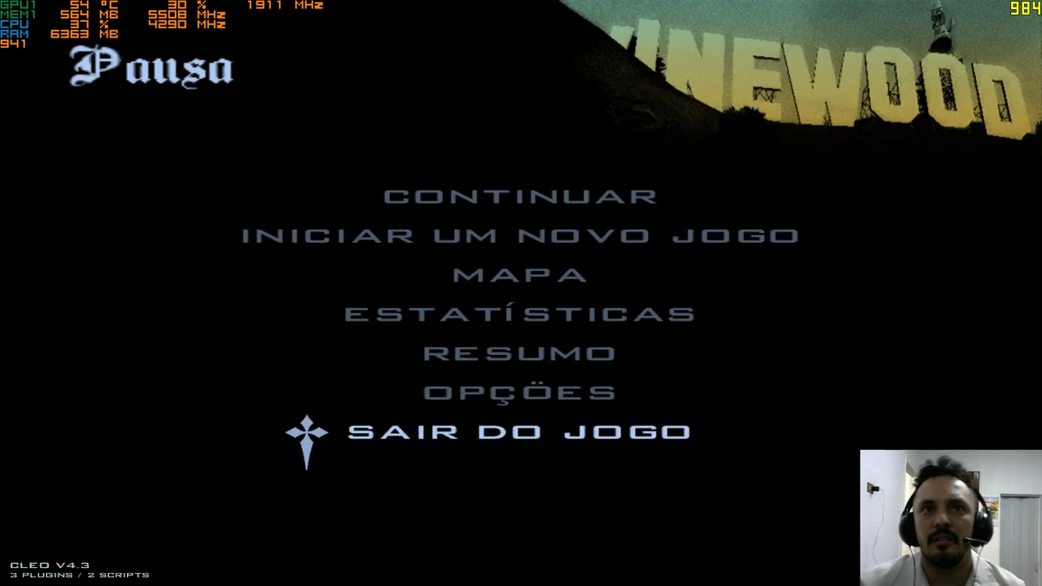
{"action": "key", "text": "Return"}
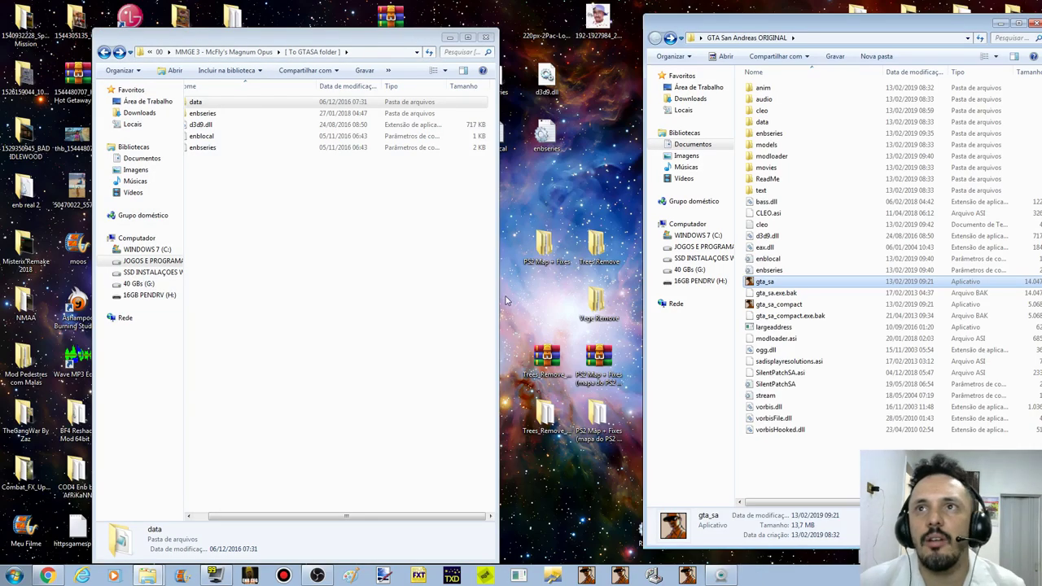
Step: Delete the MMGE 3 files d3d9.dll, enblocal and enbseries, plus the enbseries folder, from the GTA San Andreas ORIGINAL folder
{"action": "left_click", "coordinate": [206, 516]}
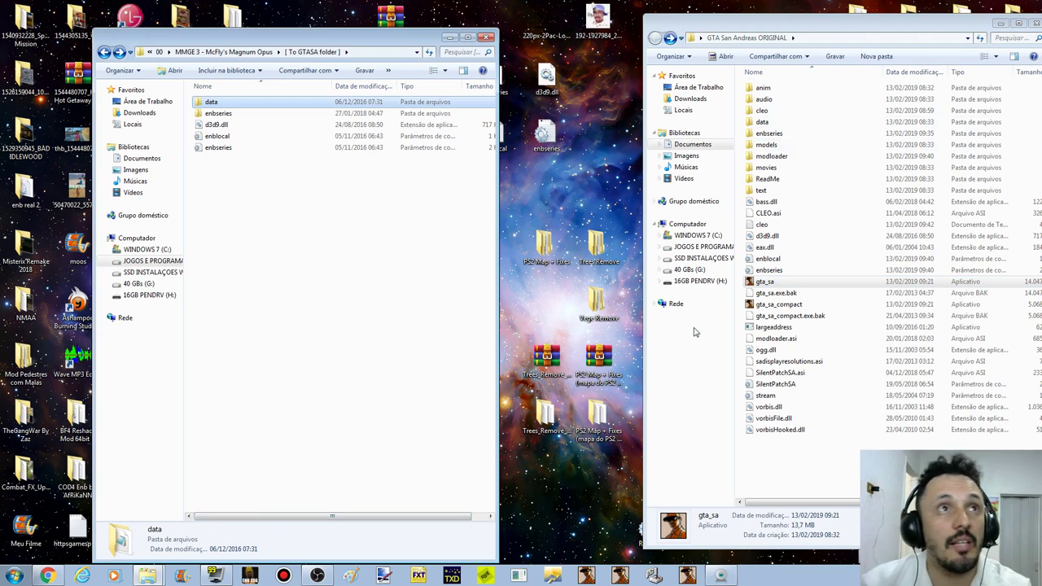
{"action": "left_click_drag", "start_coordinate": [321, 161], "coordinate": [317, 116]}
{"action": "left_click", "coordinate": [782, 235]}
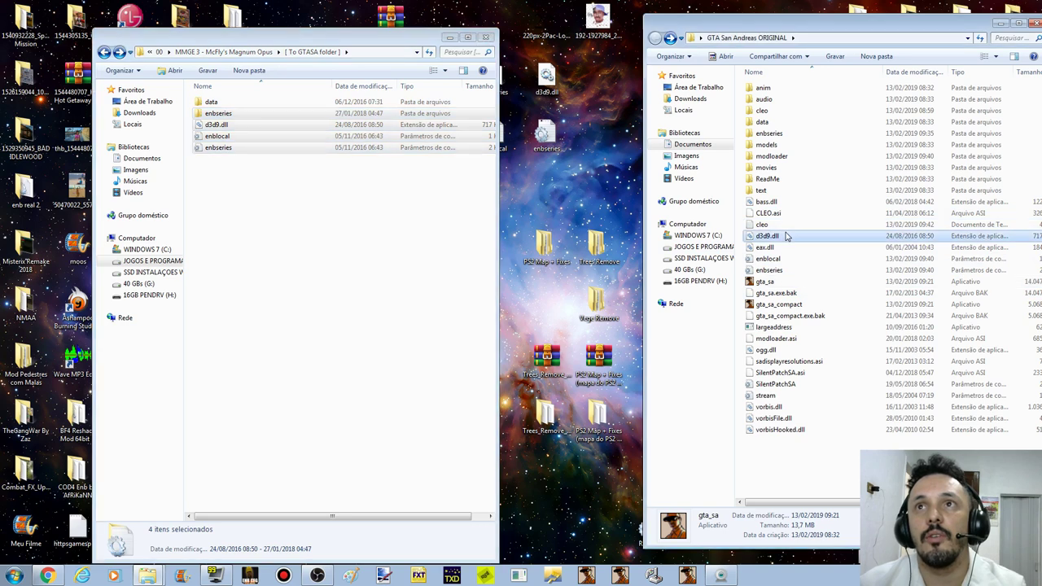
{"action": "key", "text": "Delete"}
{"action": "left_click", "coordinate": [796, 256], "text": "shift"}
{"action": "key", "text": "Delete"}
{"action": "key", "text": "Return"}
{"action": "left_click", "coordinate": [786, 133]}
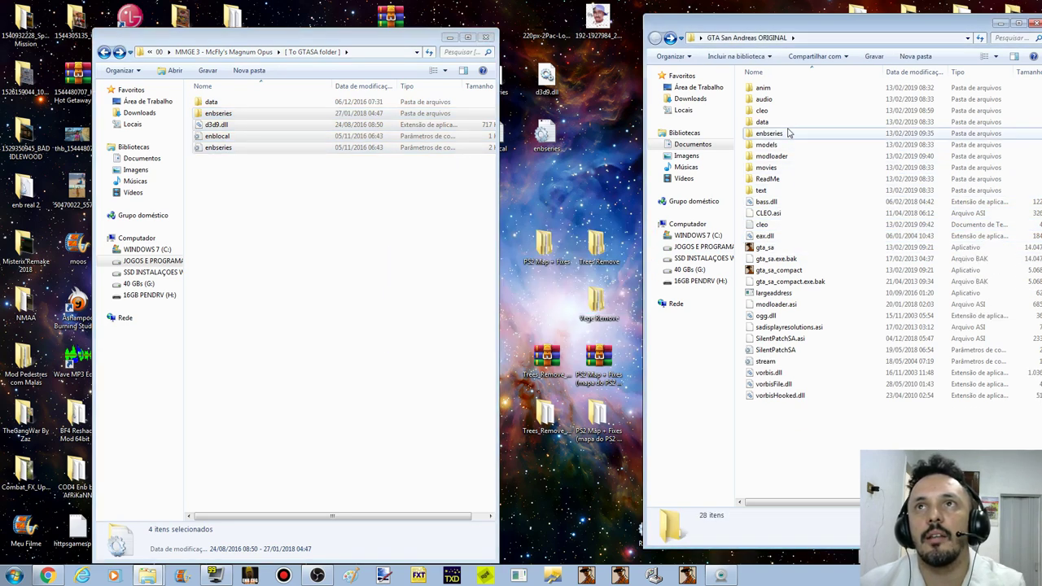
{"action": "key", "text": "Delete"}
{"action": "key", "text": "Return"}
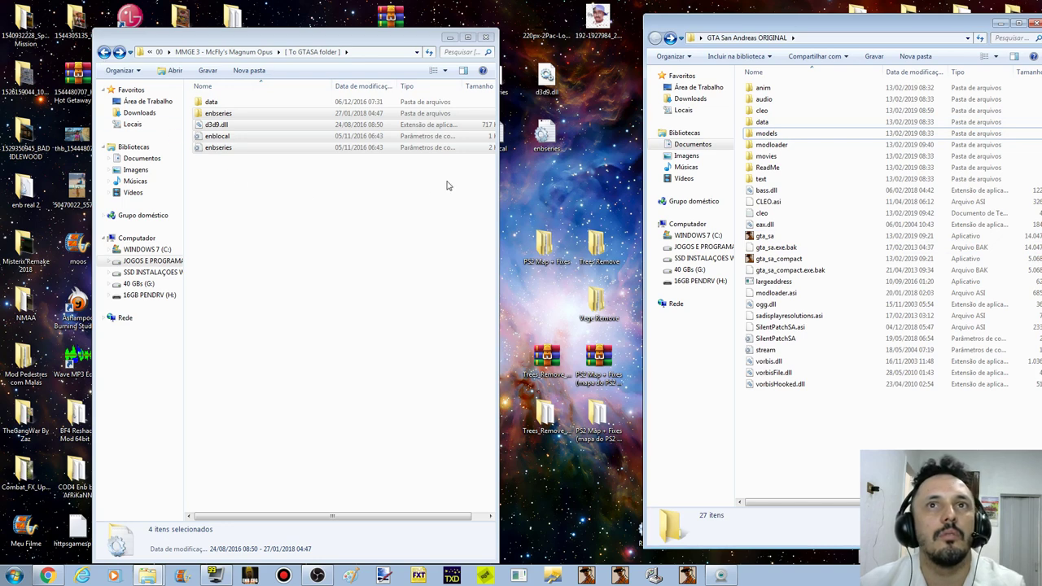
Step: Go back to the ENB collection and open the 1 - High folder under SA_DirectX 2.0 - Single Player
{"action": "left_click", "coordinate": [104, 52]}
{"action": "left_click", "coordinate": [104, 52]}
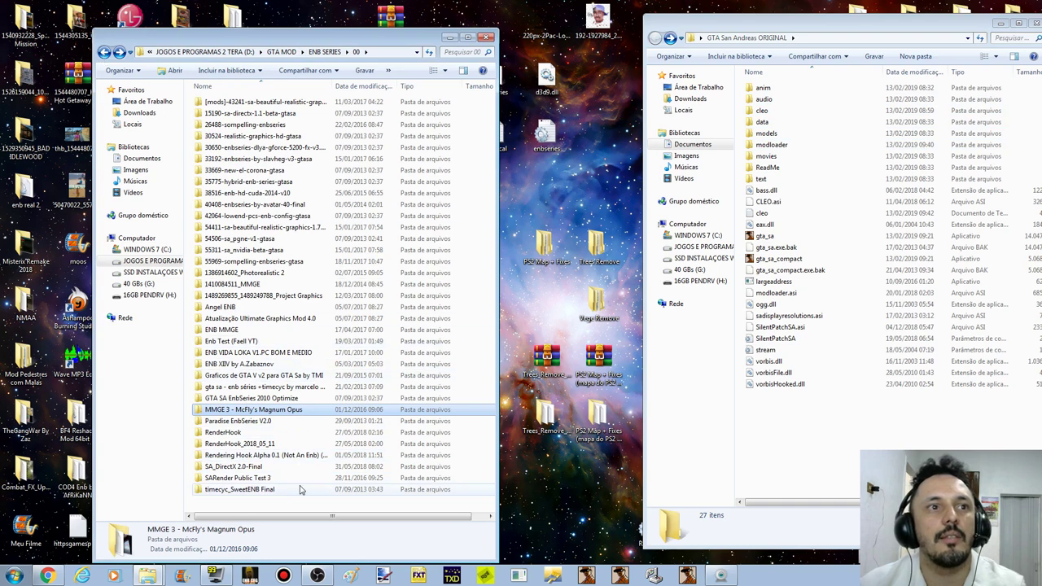
{"action": "double_click", "coordinate": [261, 468]}
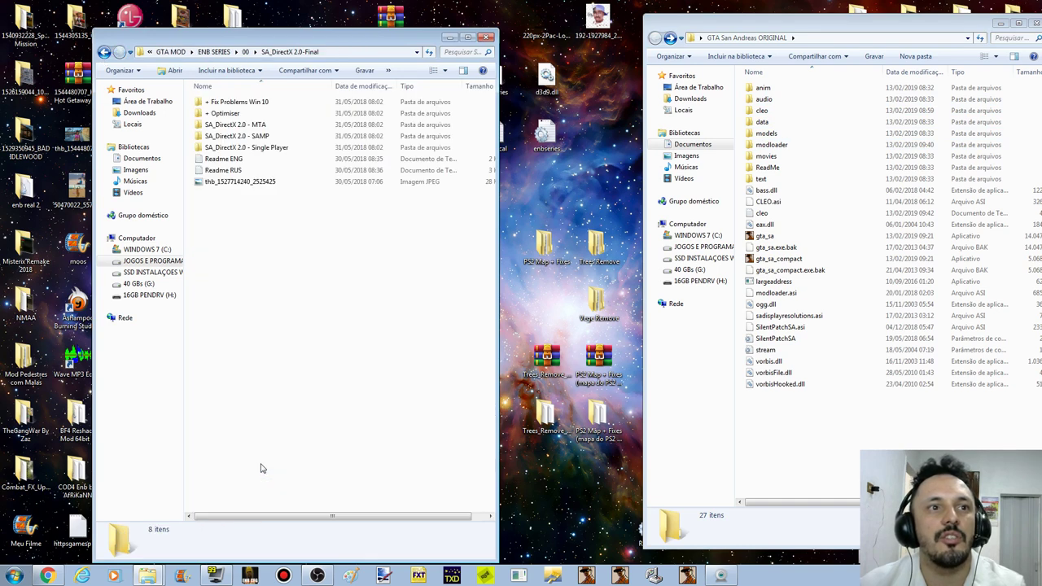
{"action": "double_click", "coordinate": [254, 149]}
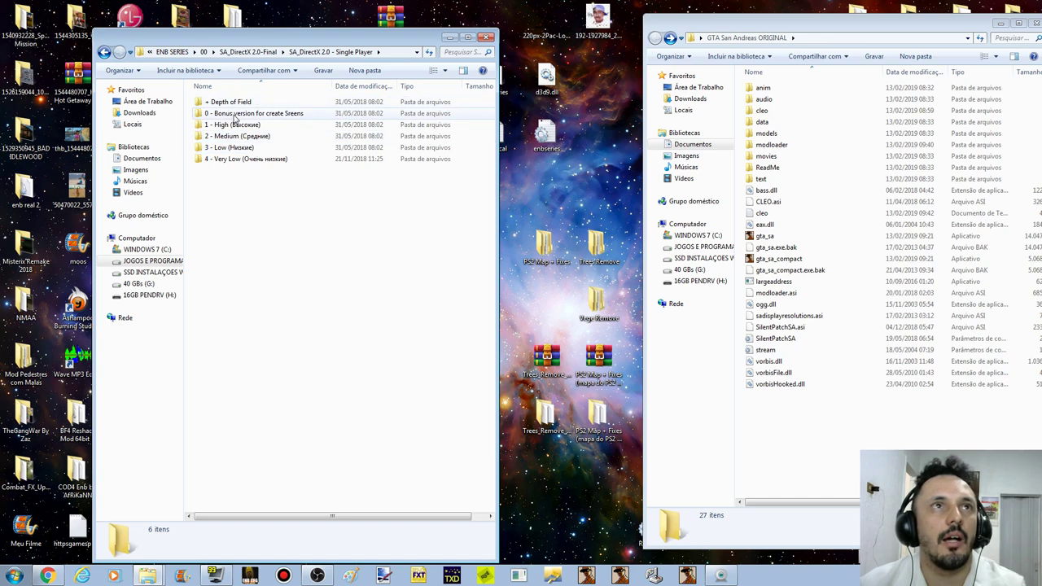
{"action": "left_click", "coordinate": [254, 127]}
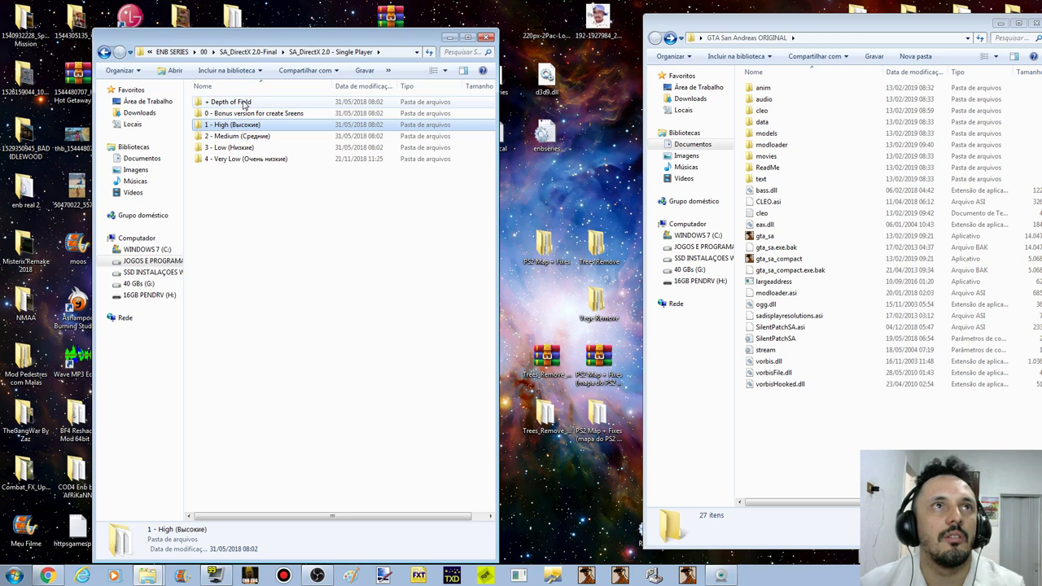
{"action": "double_click", "coordinate": [243, 126]}
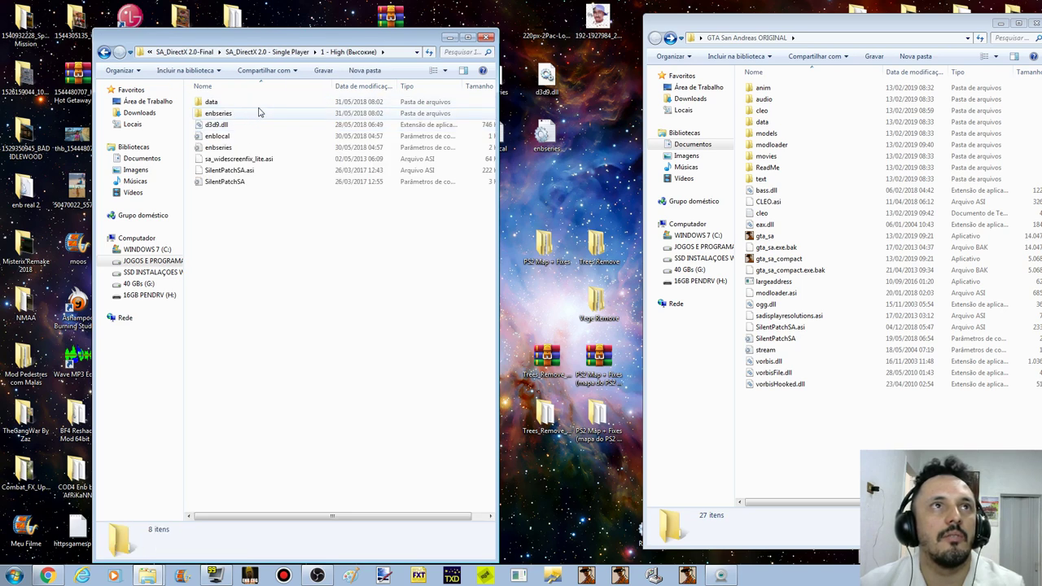
Step: Copy all contents of the 1 - High folder into GTA San Andreas ORIGINAL, replacing the SilentPatchSA files and merging the data folder
{"action": "left_click_drag", "start_coordinate": [259, 113], "coordinate": [268, 272]}
{"action": "right_click", "coordinate": [285, 127]}
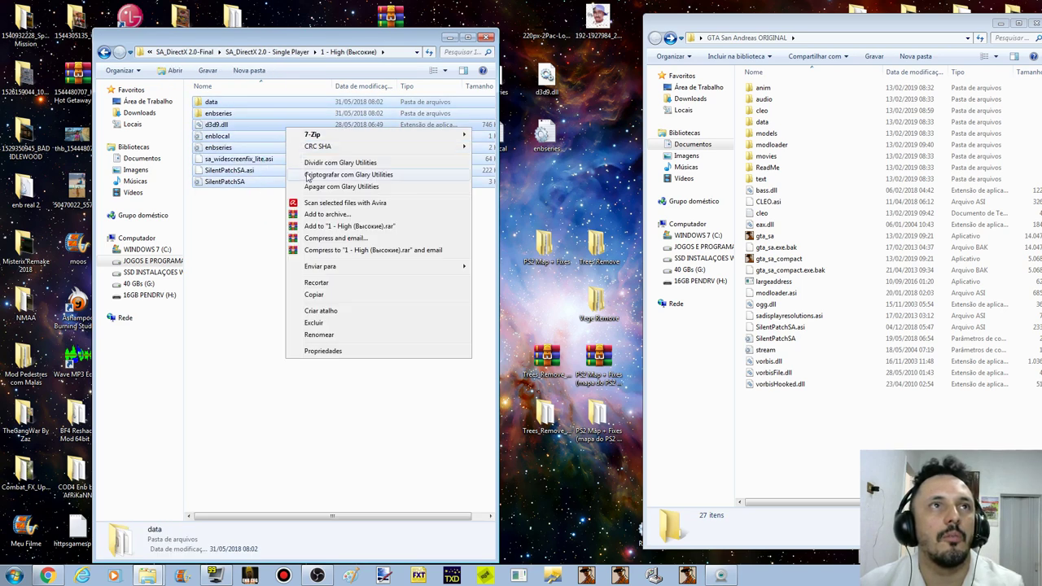
{"action": "left_click", "coordinate": [316, 295]}
{"action": "right_click", "coordinate": [851, 440]}
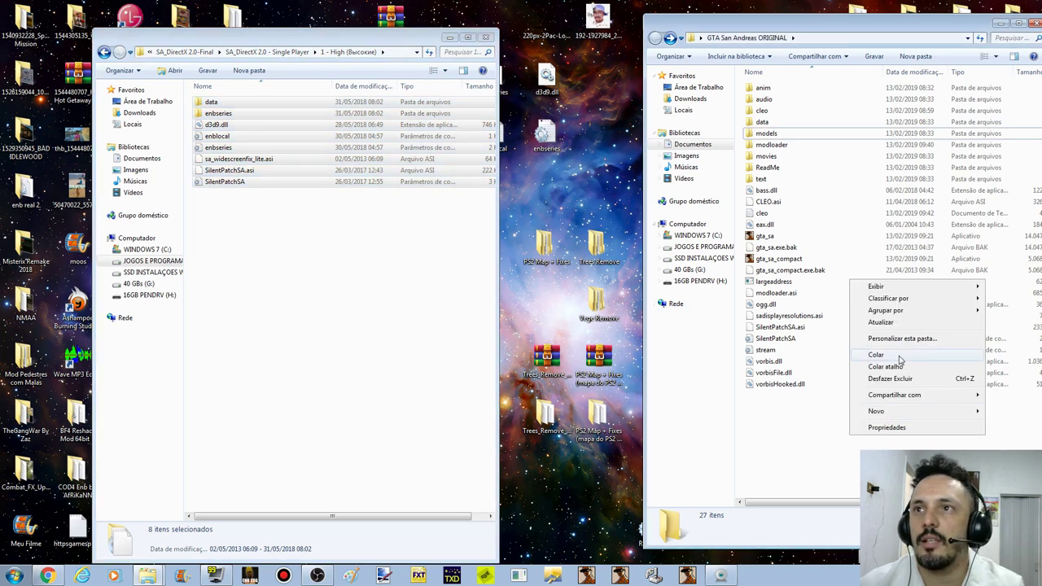
{"action": "left_click", "coordinate": [877, 356]}
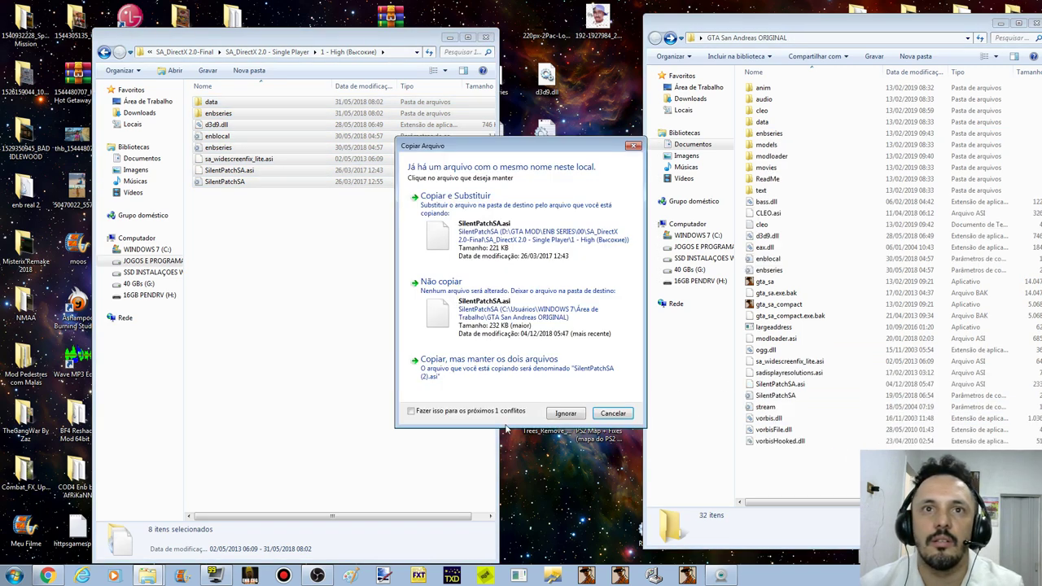
{"action": "left_click", "coordinate": [521, 363]}
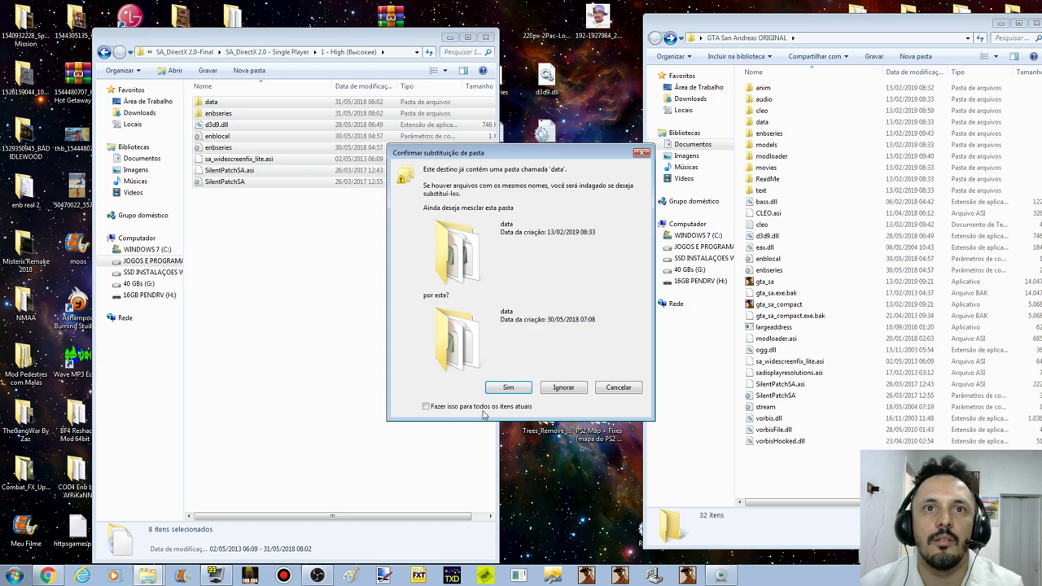
{"action": "left_click", "coordinate": [506, 388]}
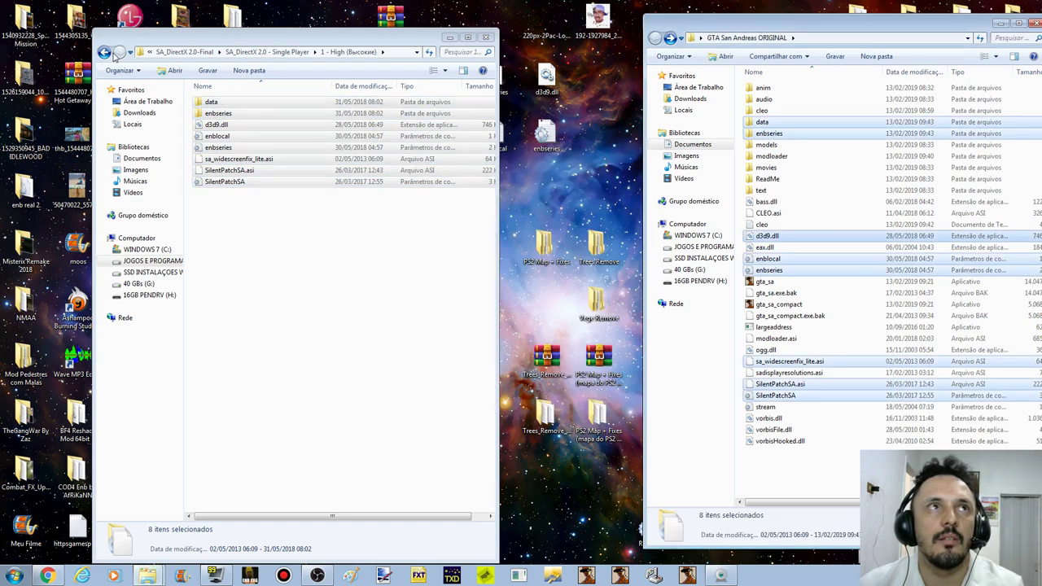
Step: Open the enbseries folder inside + Depth of Field and copy both enbeffectprepass.fx files
{"action": "left_click", "coordinate": [266, 52]}
{"action": "double_click", "coordinate": [230, 102]}
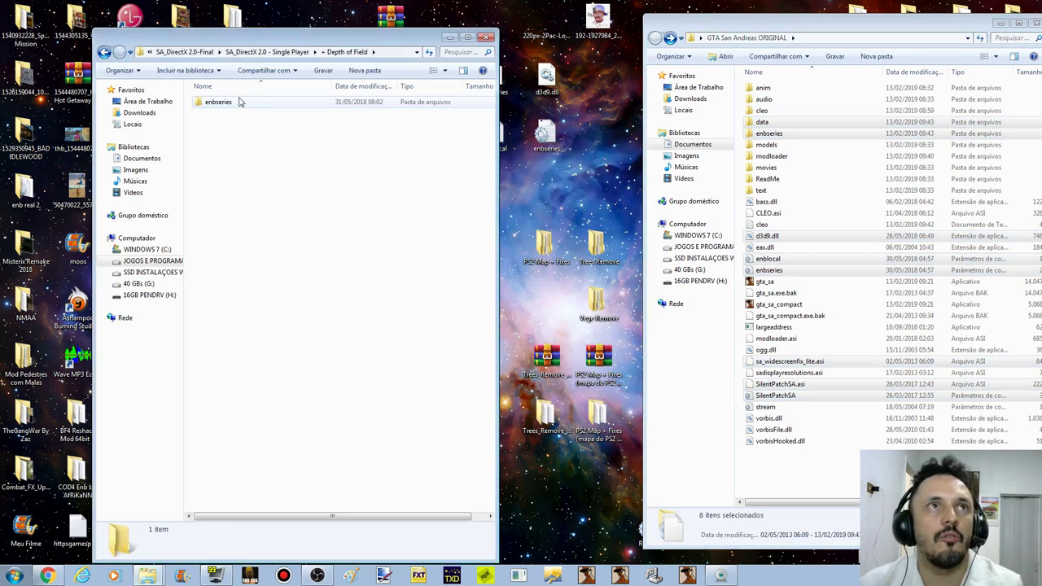
{"action": "double_click", "coordinate": [237, 102]}
{"action": "left_click_drag", "start_coordinate": [298, 102], "coordinate": [298, 113]}
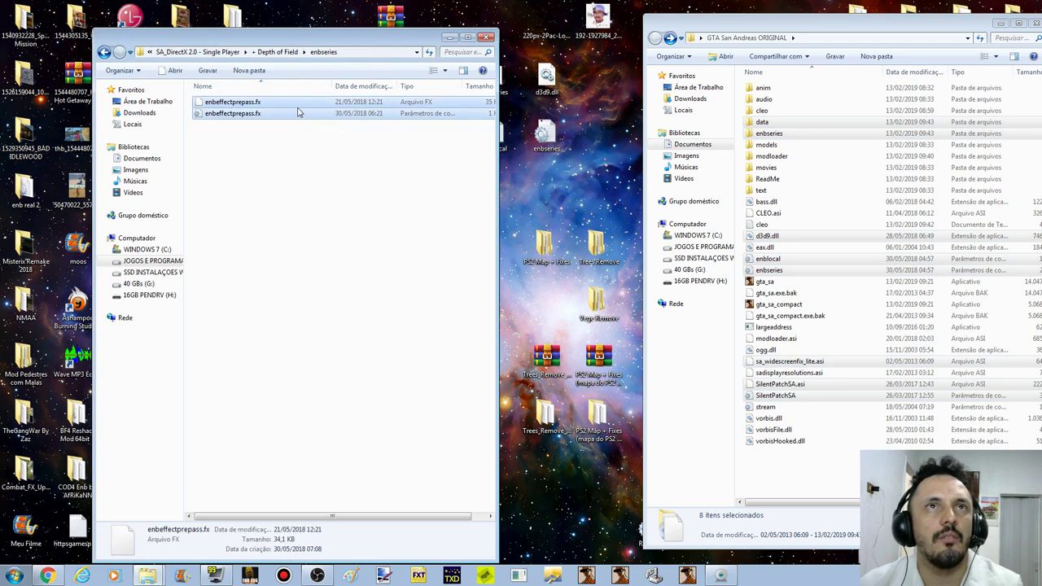
{"action": "right_click", "coordinate": [297, 113]}
{"action": "left_click", "coordinate": [336, 275]}
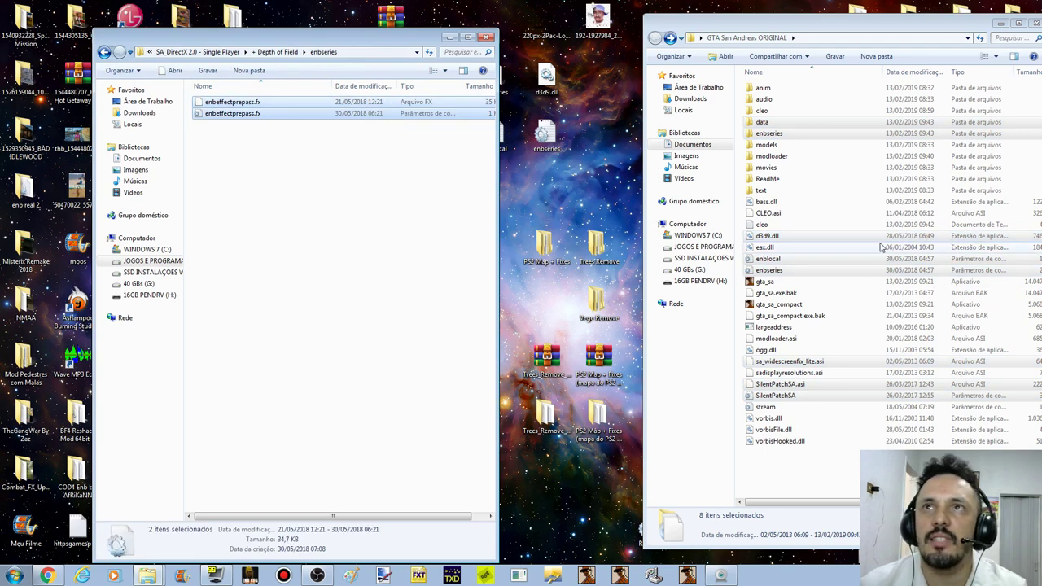
{"action": "right_click", "coordinate": [334, 109]}
{"action": "left_click", "coordinate": [370, 277]}
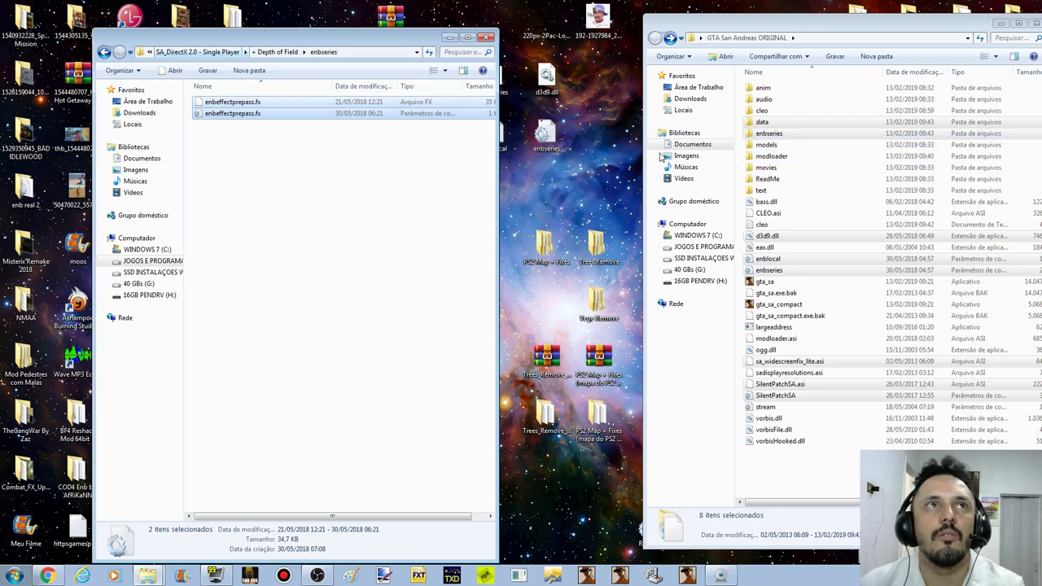
Step: Paste the Depth of Field files into the enbseries folder of GTA San Andreas ORIGINAL, replacing the existing enbeffectprepass.fx.ini
{"action": "right_click", "coordinate": [798, 133]}
{"action": "left_click", "coordinate": [827, 386]}
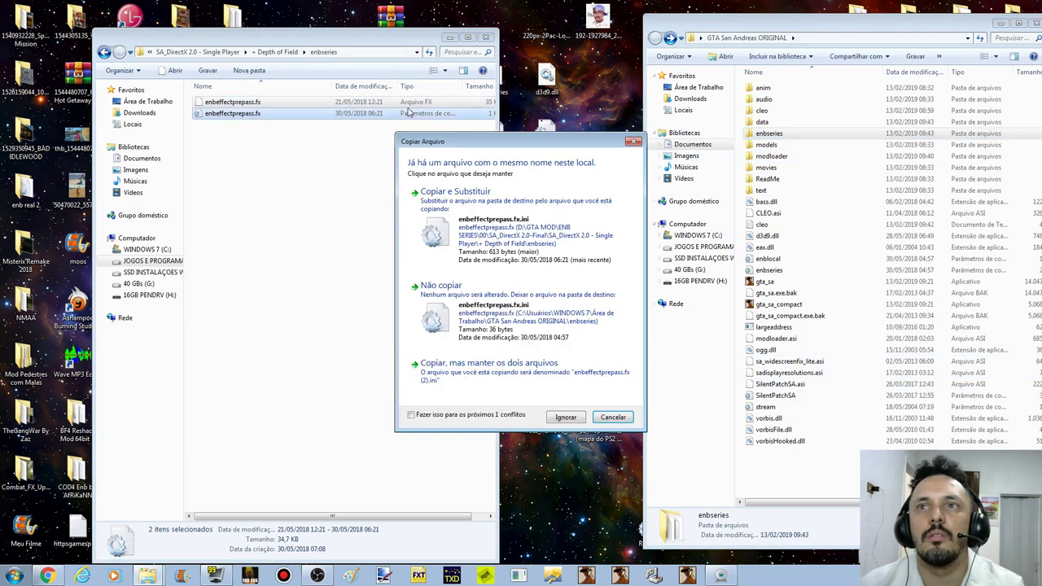
{"action": "left_click", "coordinate": [580, 244]}
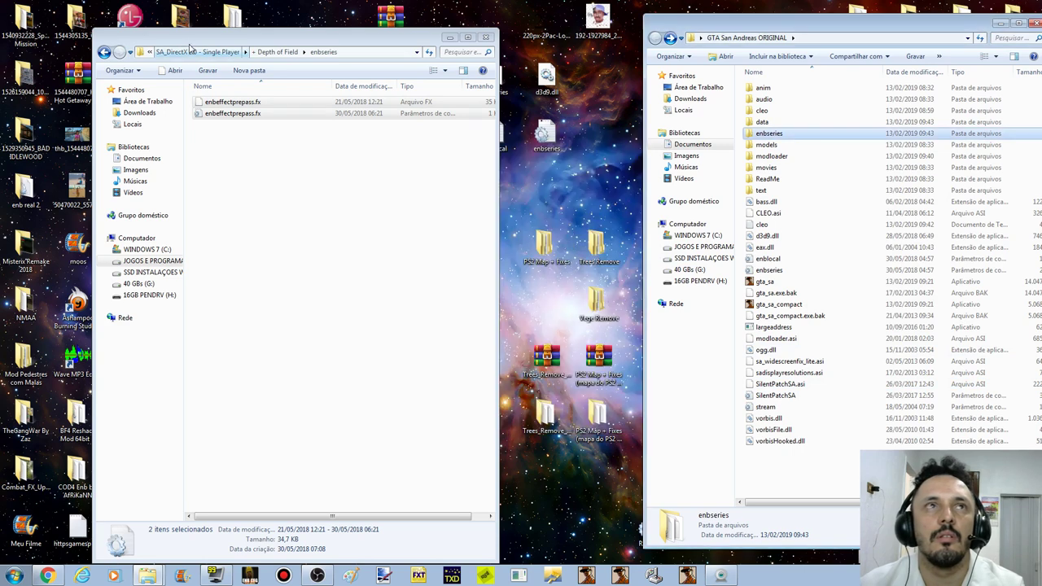
Step: Look through the 0 - Bonus version for create Sreens folder and return to the SA_DirectX 2.0 - Single Player folder
{"action": "left_click", "coordinate": [104, 52]}
{"action": "left_click", "coordinate": [103, 52]}
{"action": "left_click", "coordinate": [234, 125]}
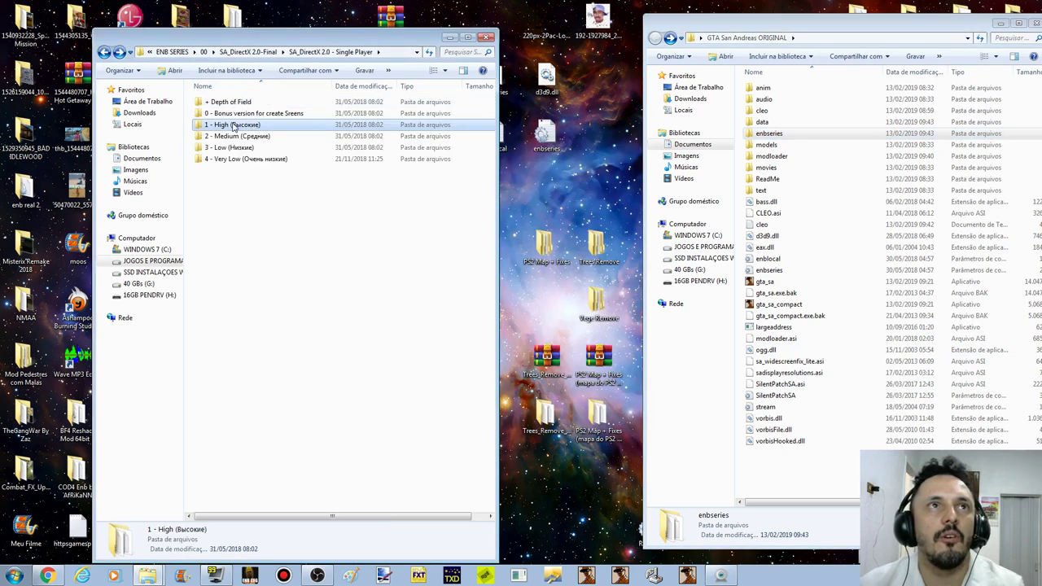
{"action": "double_click", "coordinate": [294, 116]}
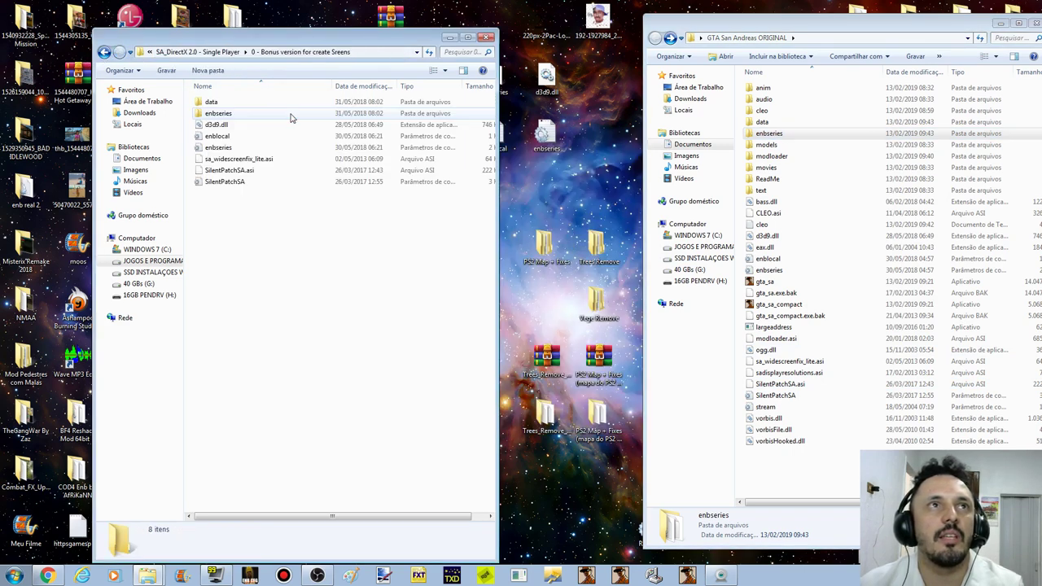
{"action": "left_click", "coordinate": [104, 52]}
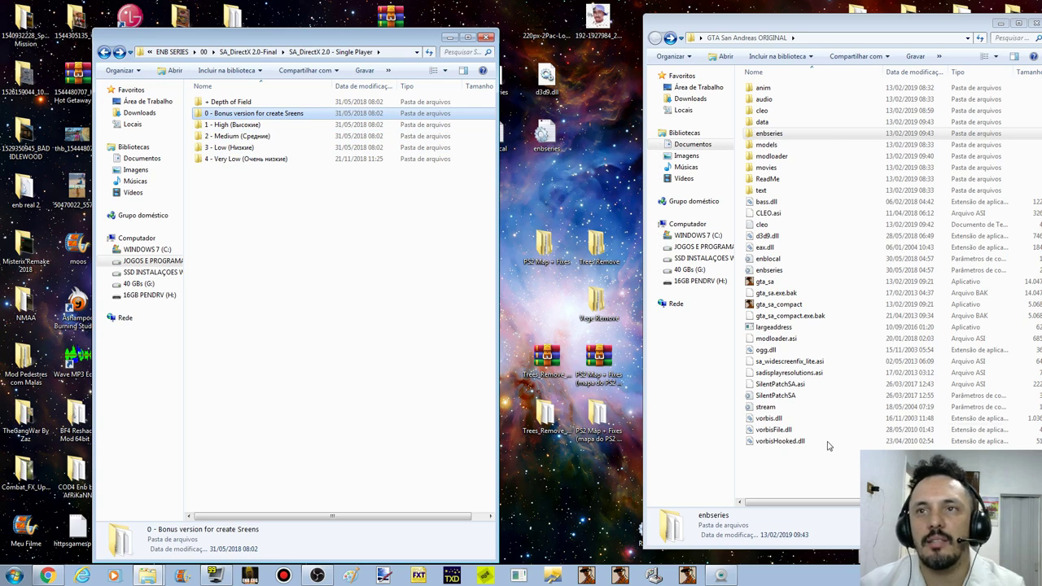
Step: Launch gta_sa, start a new game and skip the opening scenes
{"action": "left_click", "coordinate": [761, 282]}
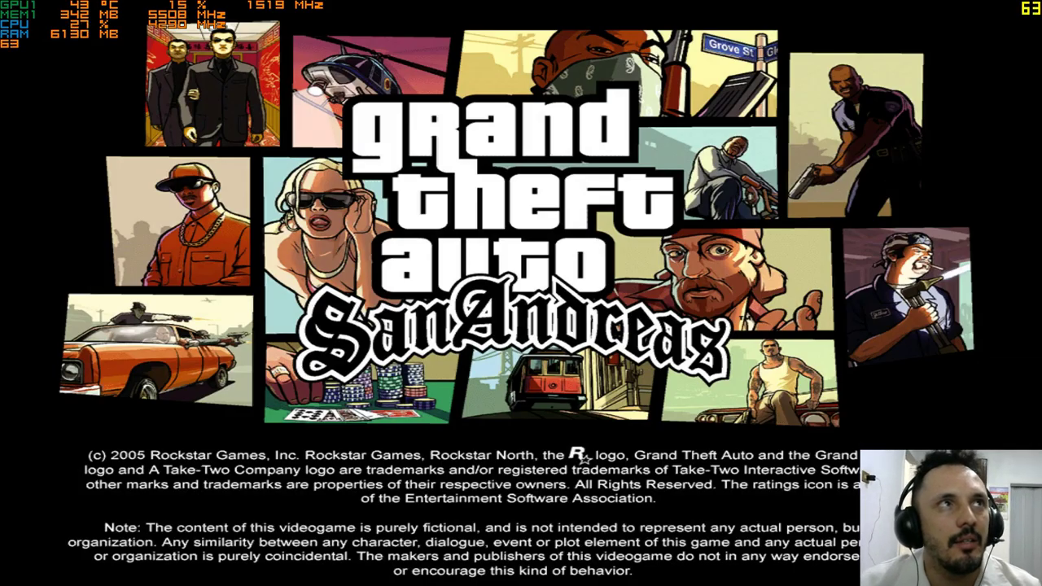
{"action": "key", "text": "Return"}
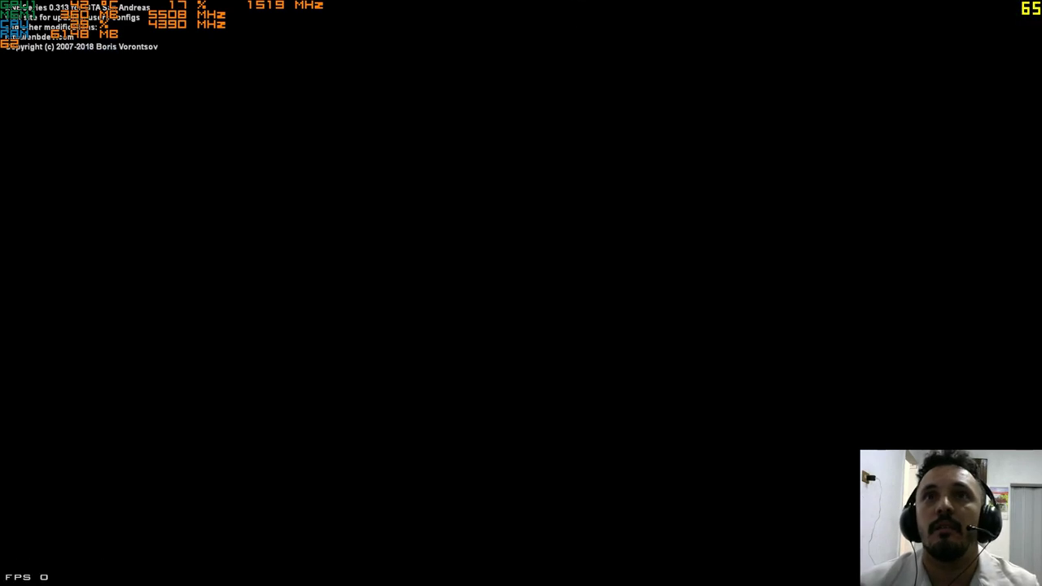
{"action": "key", "text": "Return"}
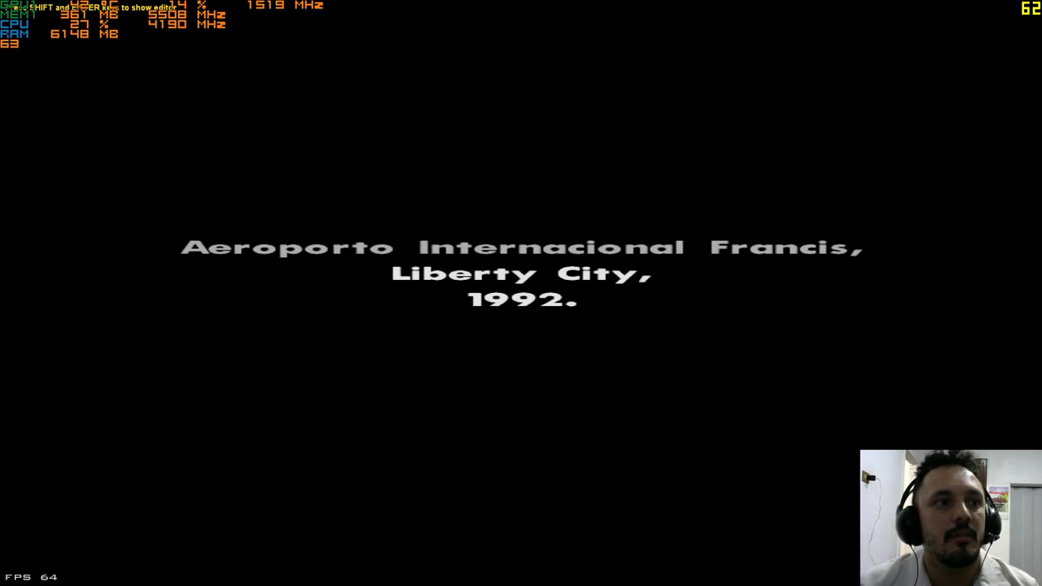
{"action": "key", "text": "Return"}
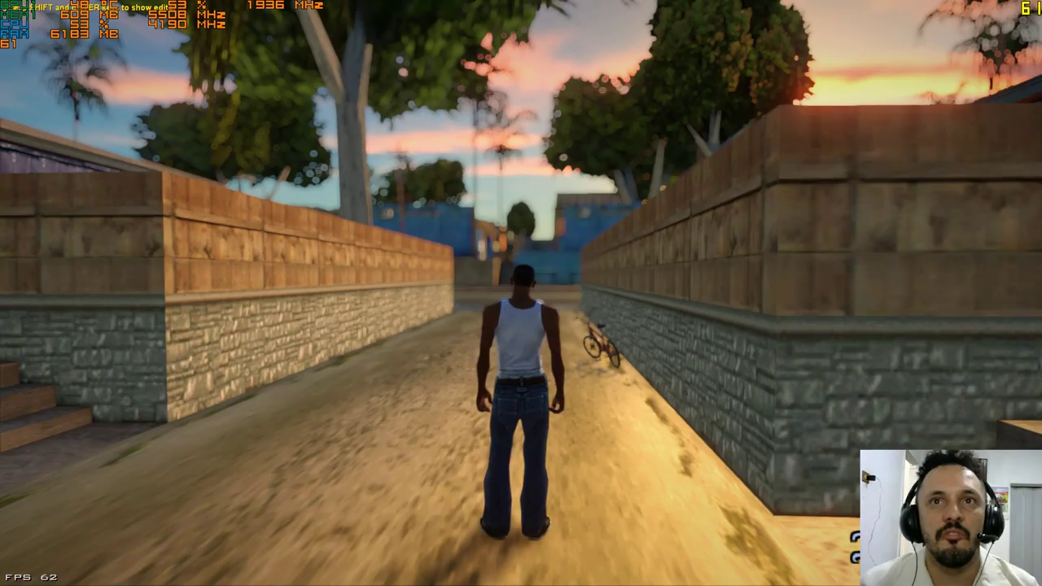
Step: Walk Carl along the alley, bring up the ENB editor and set FPSLimit to 30 under LIMITER
{"action": "key", "text": "w"}
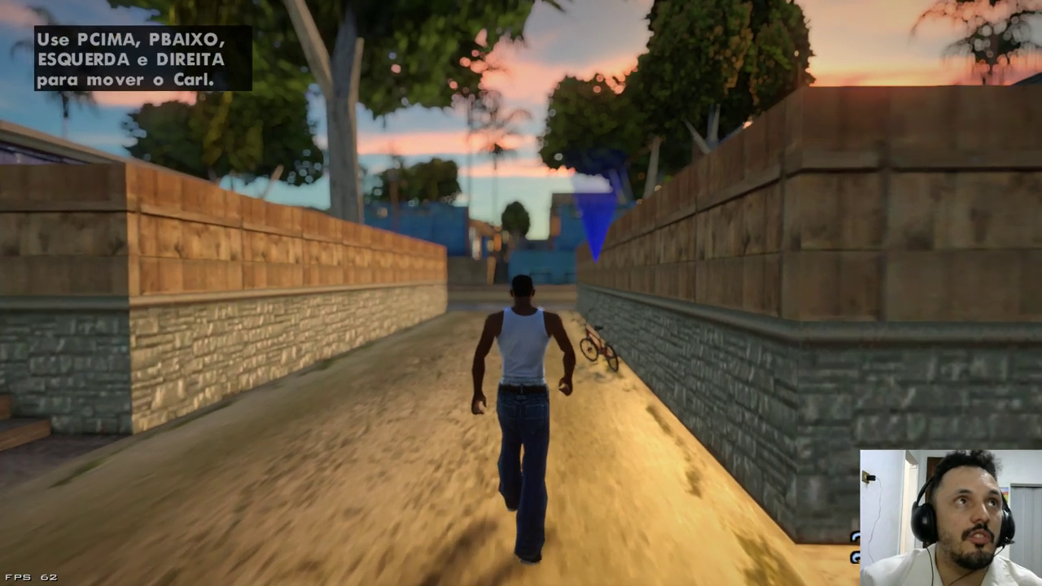
{"action": "key", "text": "shift+Return"}
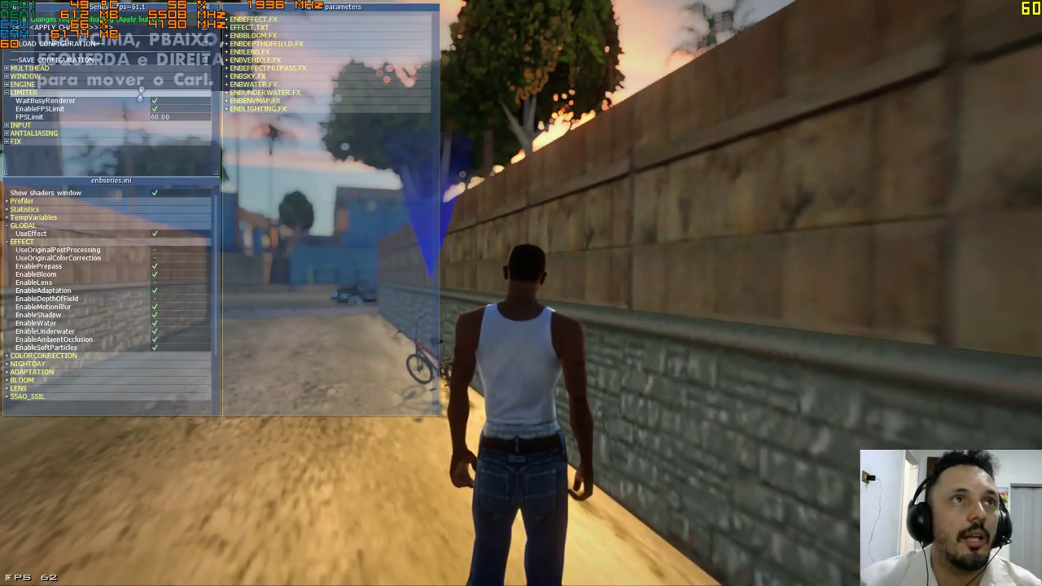
{"action": "key", "text": "a"}
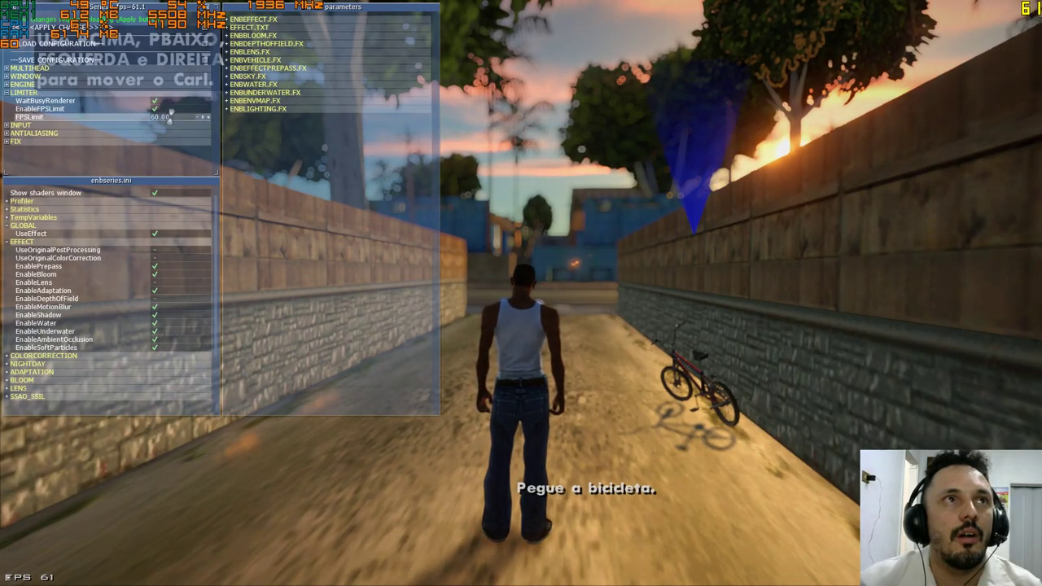
{"action": "key", "text": "shift+Return"}
{"action": "key", "text": "shift+Return"}
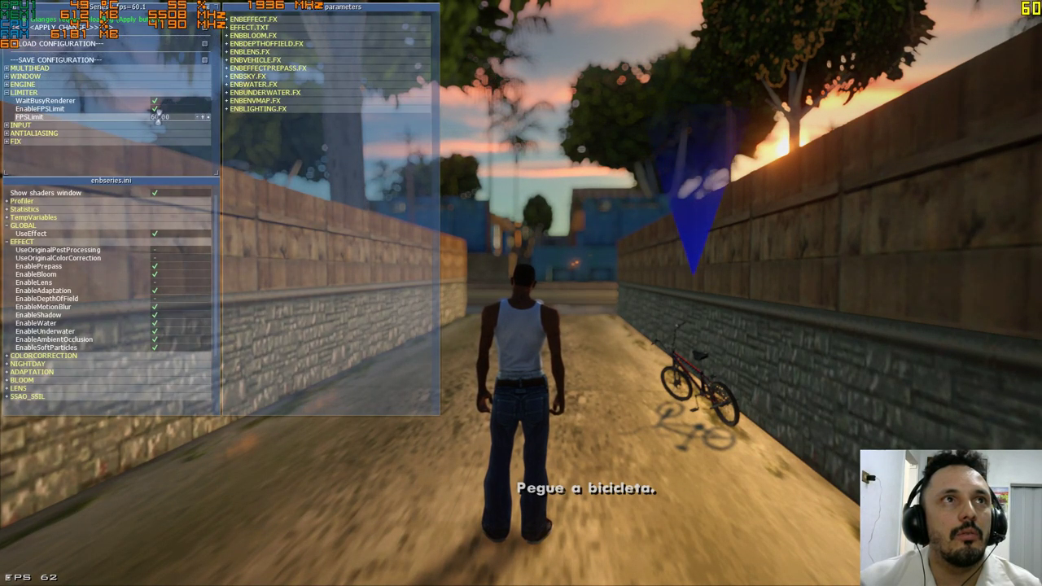
{"action": "key", "text": "w"}
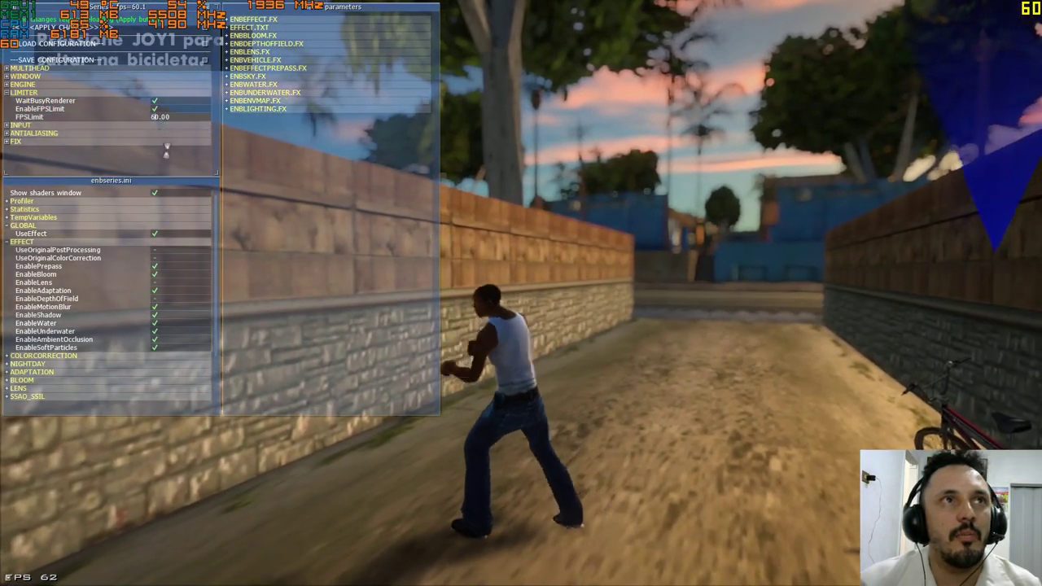
{"action": "key", "text": "shift+Return"}
{"action": "key", "text": "s"}
{"action": "key", "text": "shift+Return"}
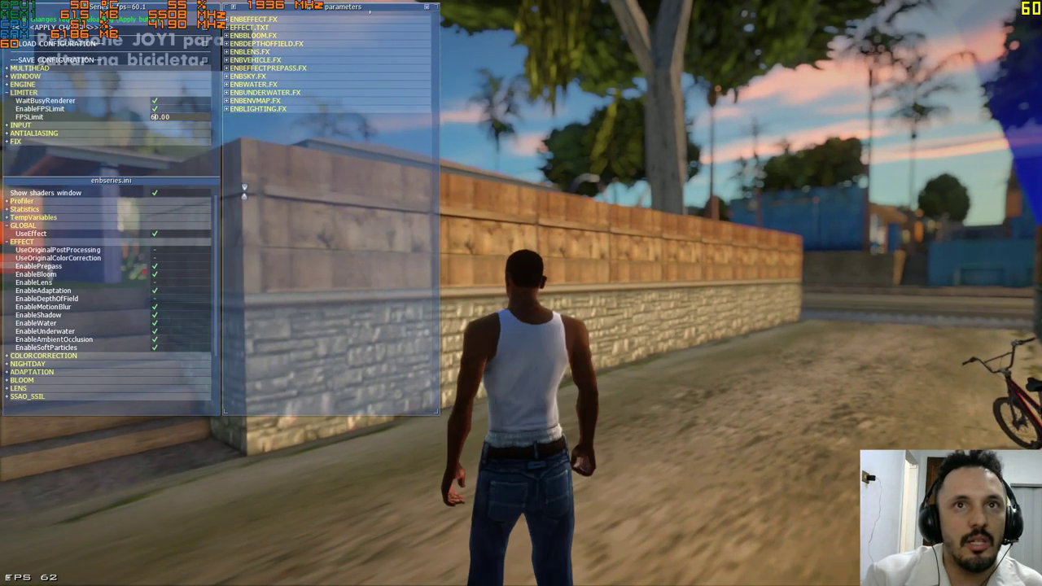
{"action": "type", "text": "30"}
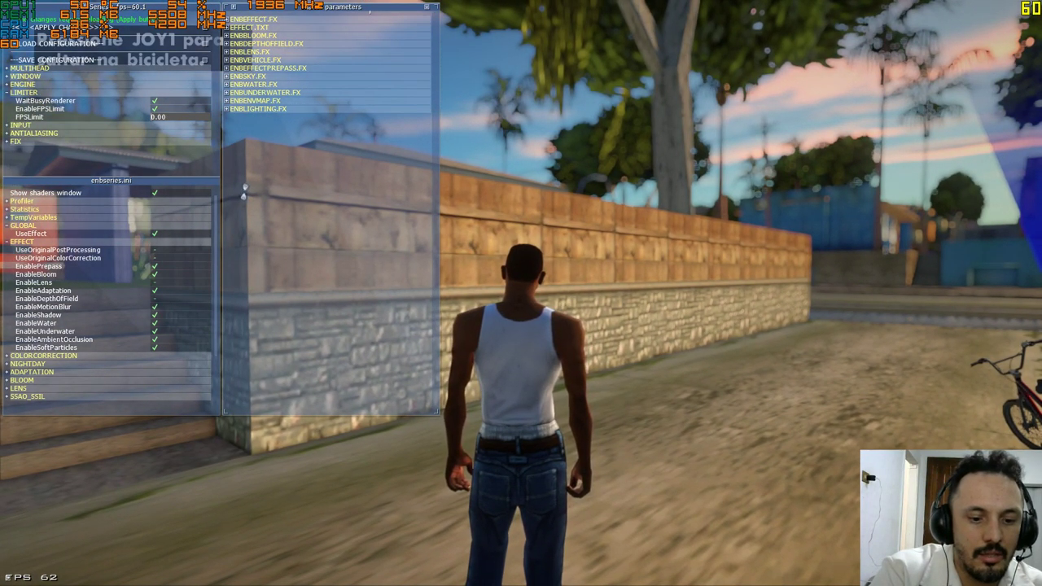
{"action": "type", "text": "ww"}
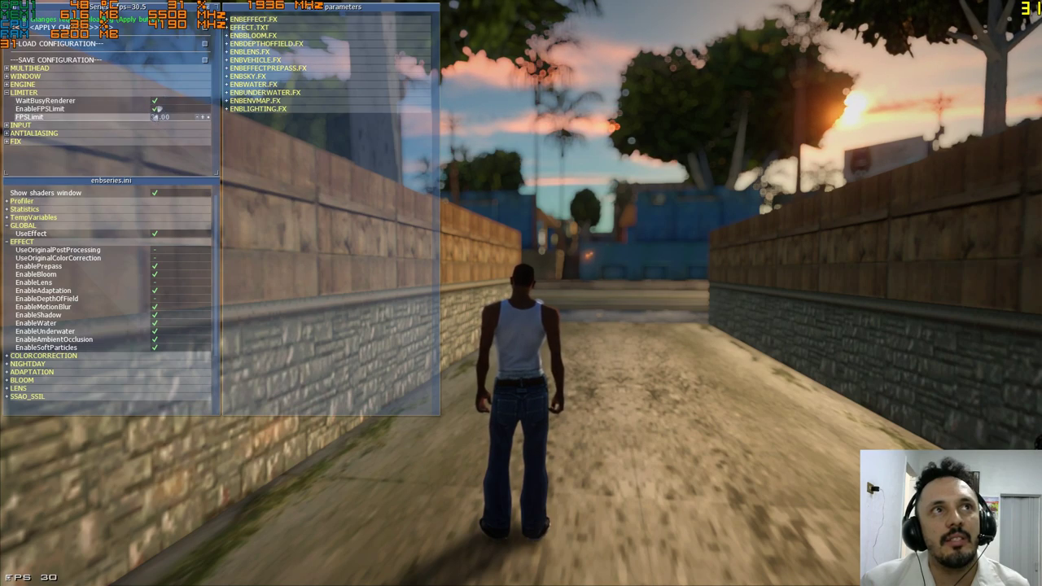
Step: Disable EnableFPSLimit in the ENB editor's LIMITER settings
{"action": "left_click", "coordinate": [152, 108]}
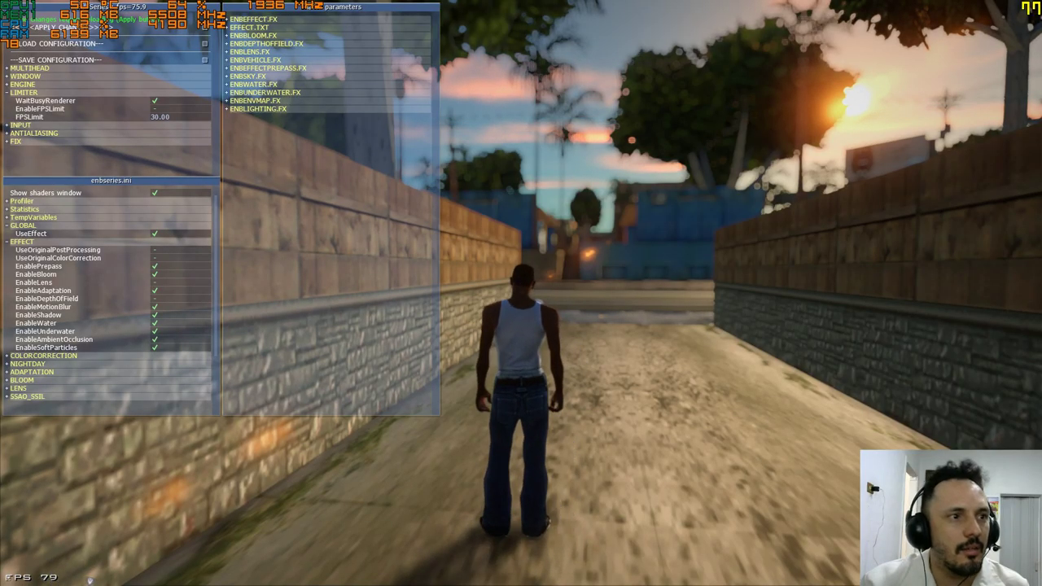
{"action": "key", "text": "shift+Return"}
{"action": "key", "text": "shift+Return"}
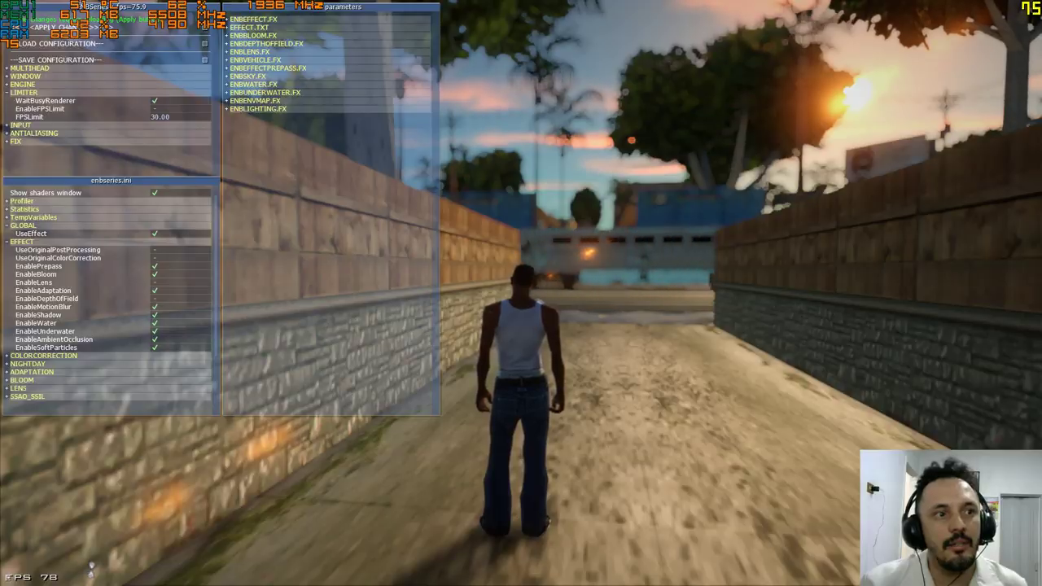
Step: Walk out to the street, hide the ENB editor and drive a car to examine the ENB effects and frame rate
{"action": "key", "text": "w"}
{"action": "key", "text": "shift+Return"}
{"action": "key", "text": "shift+Return"}
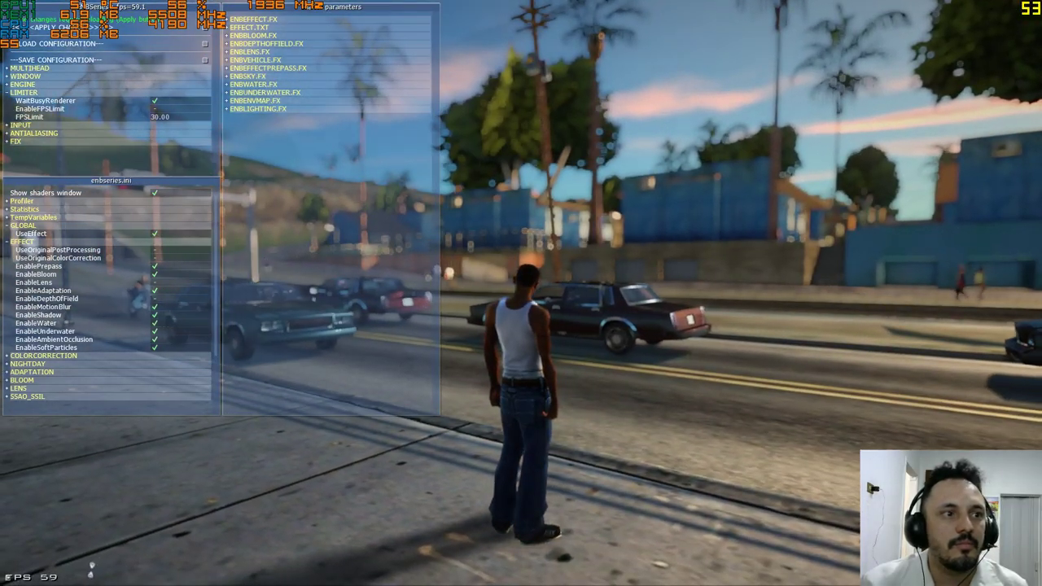
{"action": "key", "text": "shift+Return"}
{"action": "key", "text": "shift+Return"}
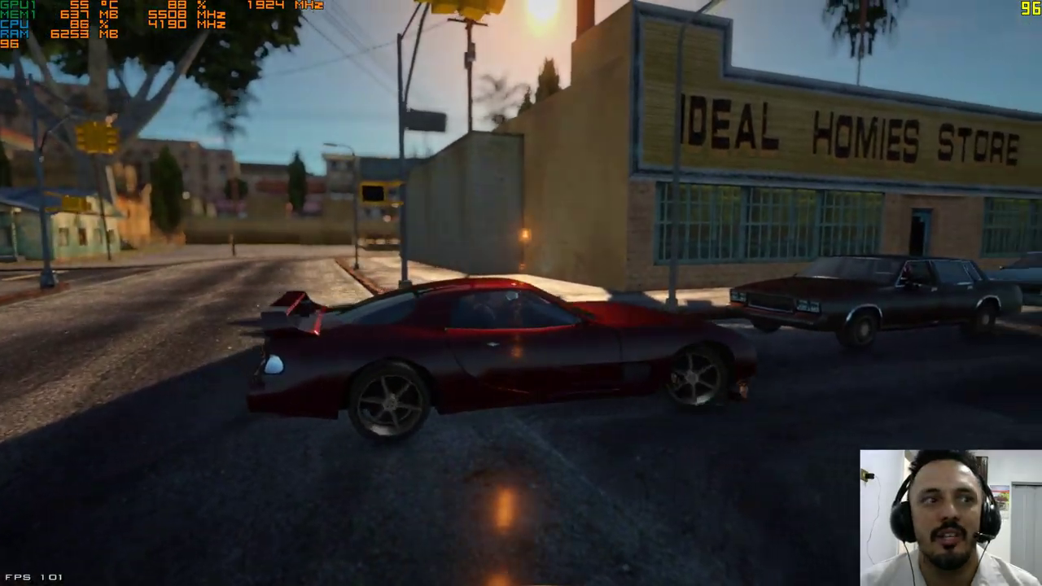
{"action": "key", "text": "w"}
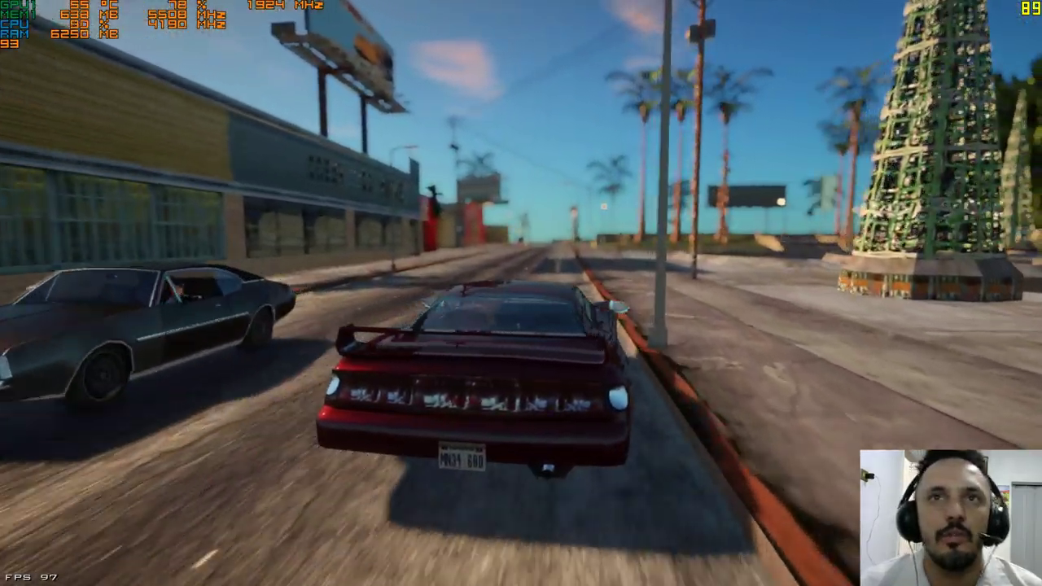
Step: Pause the game and quit to the desktop
{"action": "key", "text": "Escape"}
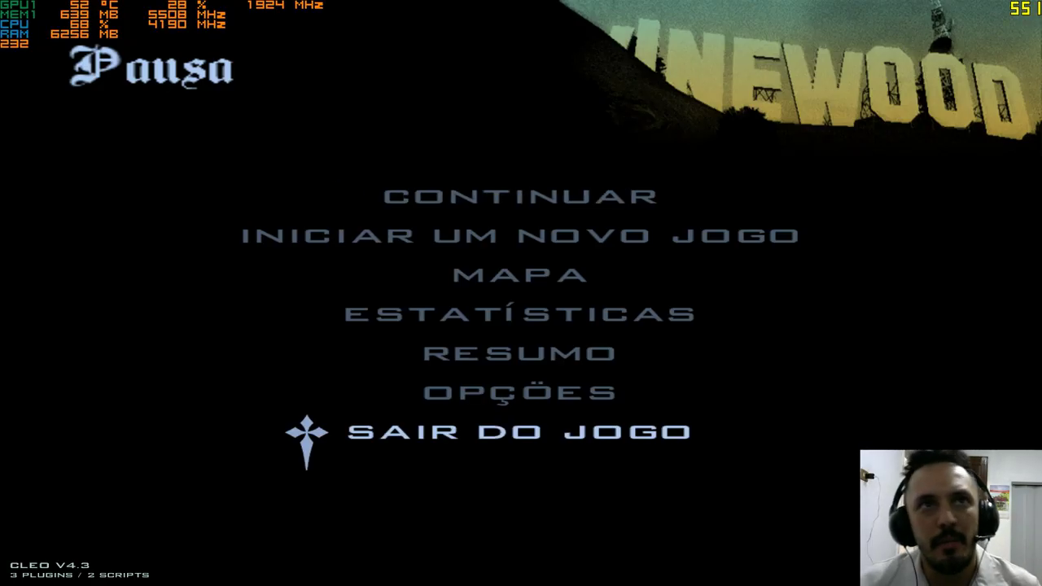
{"action": "key", "text": "Up"}
{"action": "key", "text": "Return"}
{"action": "key", "text": "Escape"}
{"action": "key", "text": "Down"}
{"action": "key", "text": "Return"}
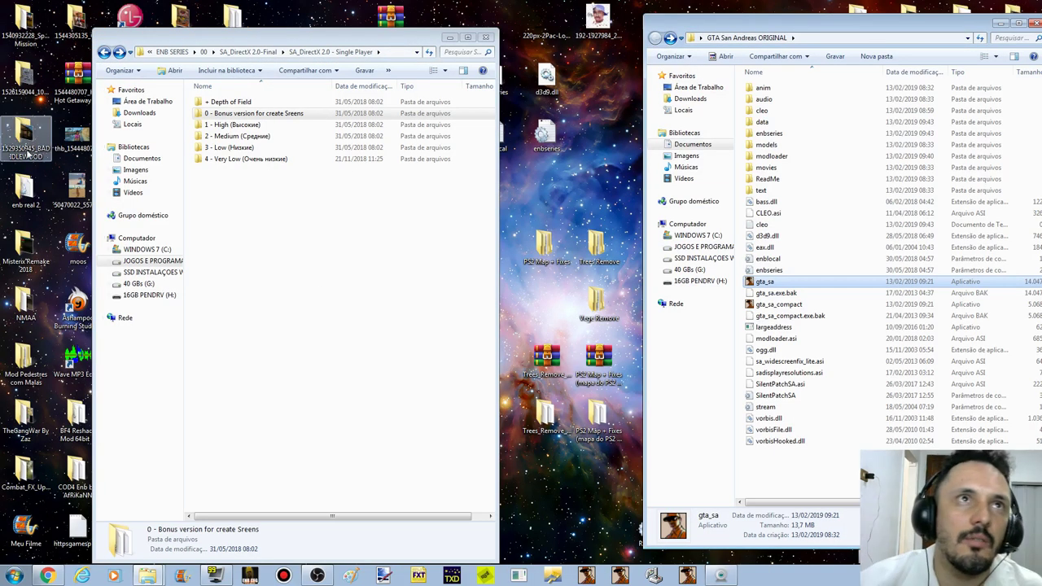
Step: Copy the data and enbseries folders plus d3d9.dll, enblocal and enbseries from the 0 - Bonus version for create Sreens folder
{"action": "double_click", "coordinate": [272, 116]}
{"action": "left_click", "coordinate": [256, 102]}
{"action": "right_click", "coordinate": [255, 103]}
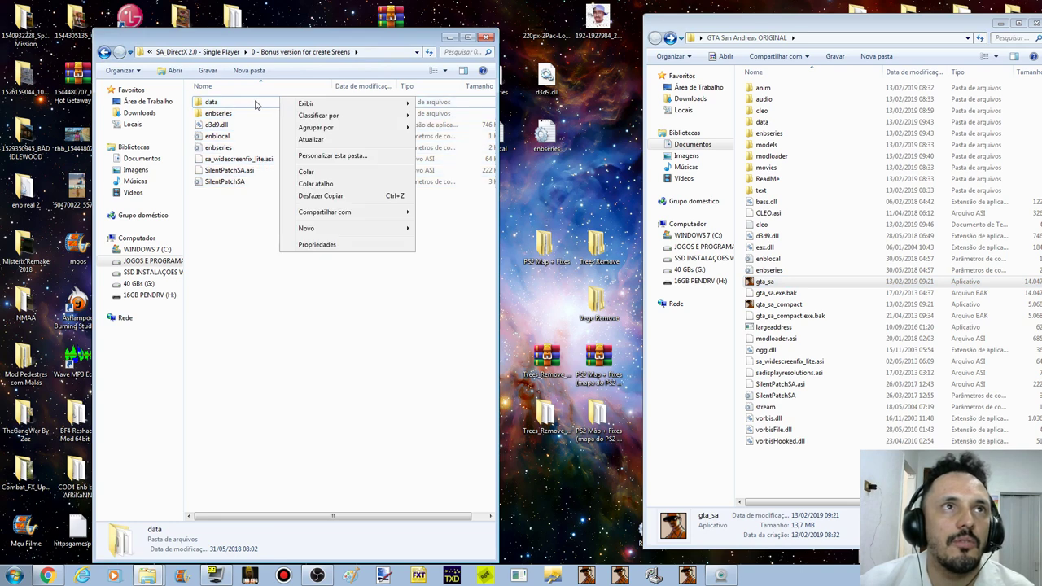
{"action": "left_click", "coordinate": [248, 172]}
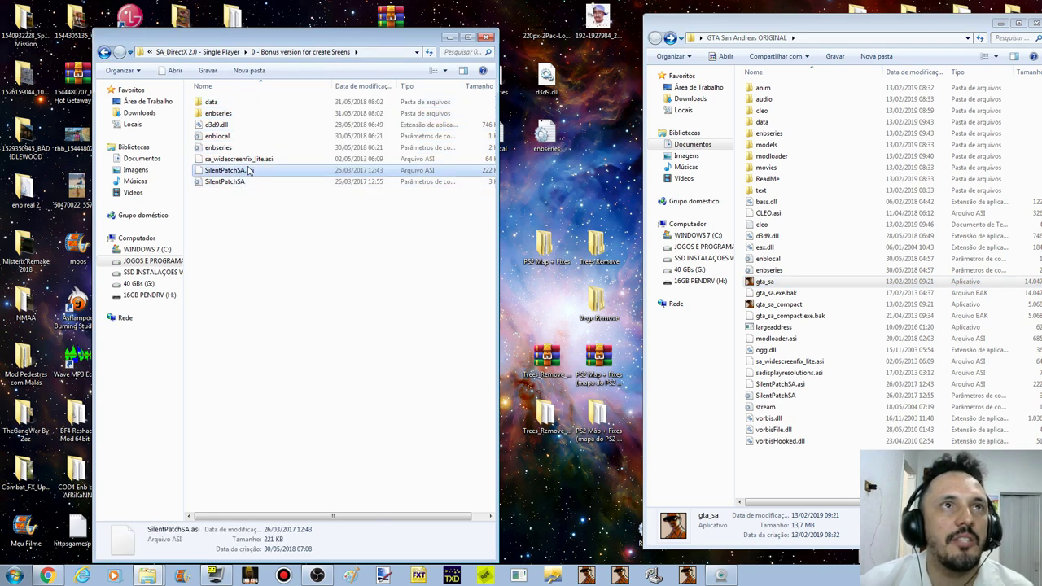
{"action": "left_click", "coordinate": [248, 159]}
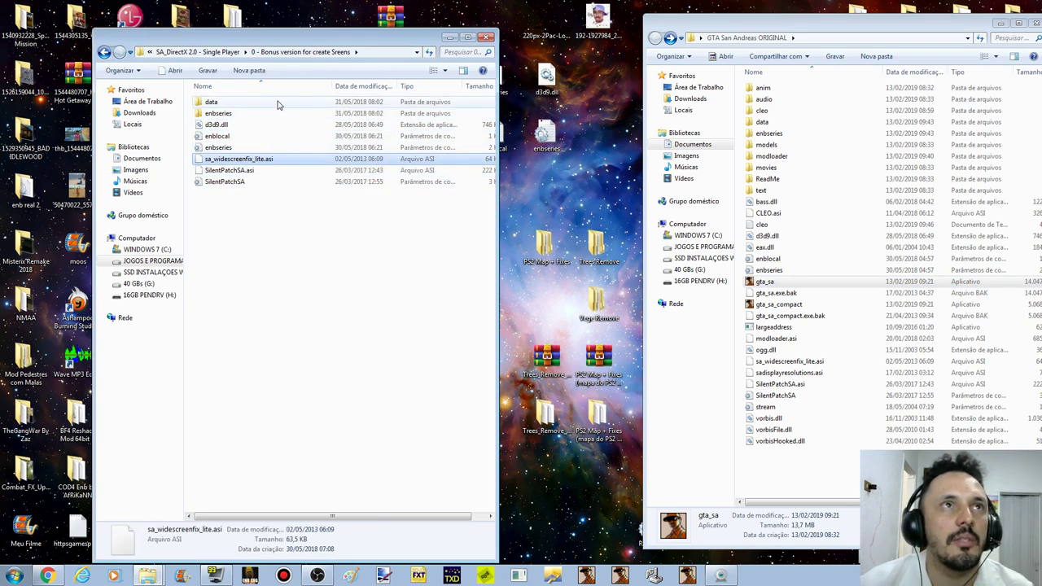
{"action": "left_click_drag", "start_coordinate": [277, 104], "coordinate": [279, 148]}
{"action": "right_click", "coordinate": [280, 148]}
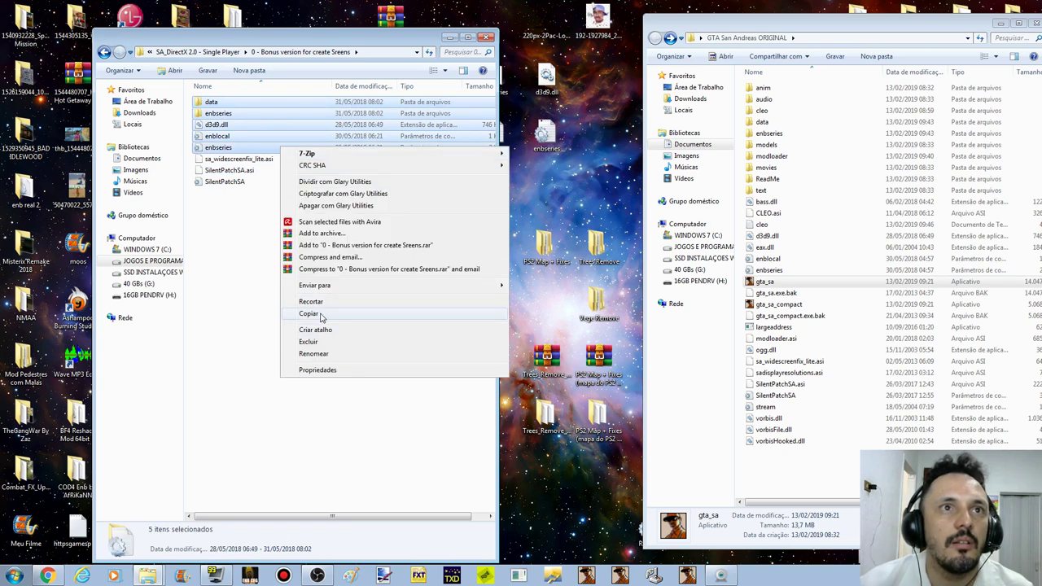
{"action": "left_click", "coordinate": [322, 316]}
Step: Paste the copied bonus version files into the GTA San Andreas ORIGINAL folder, replacing all conflicting files and merging the existing folders
{"action": "left_click", "coordinate": [814, 250]}
{"action": "right_click", "coordinate": [810, 249]}
{"action": "left_click", "coordinate": [853, 333]}
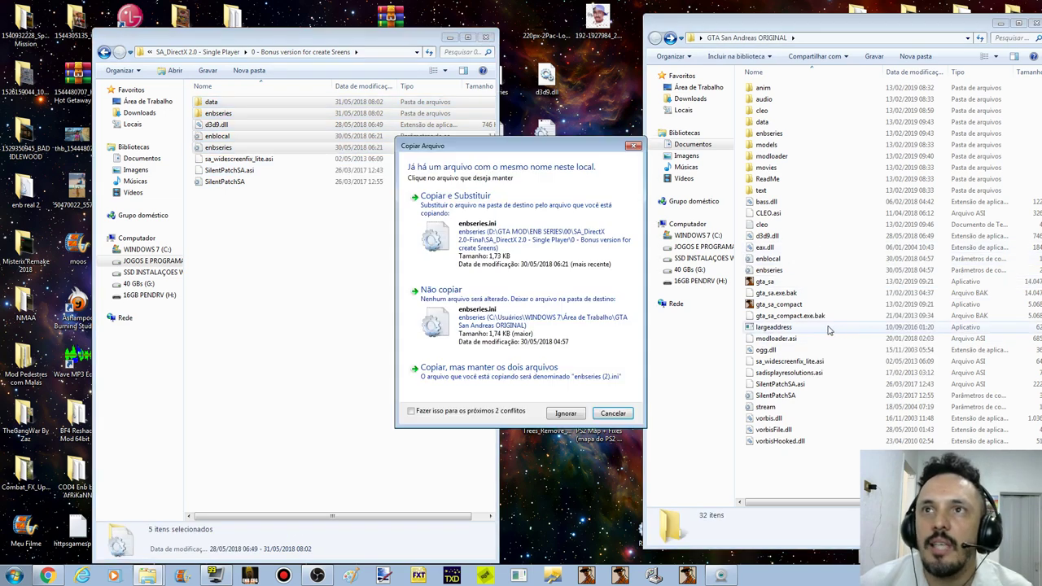
{"action": "left_click", "coordinate": [497, 411]}
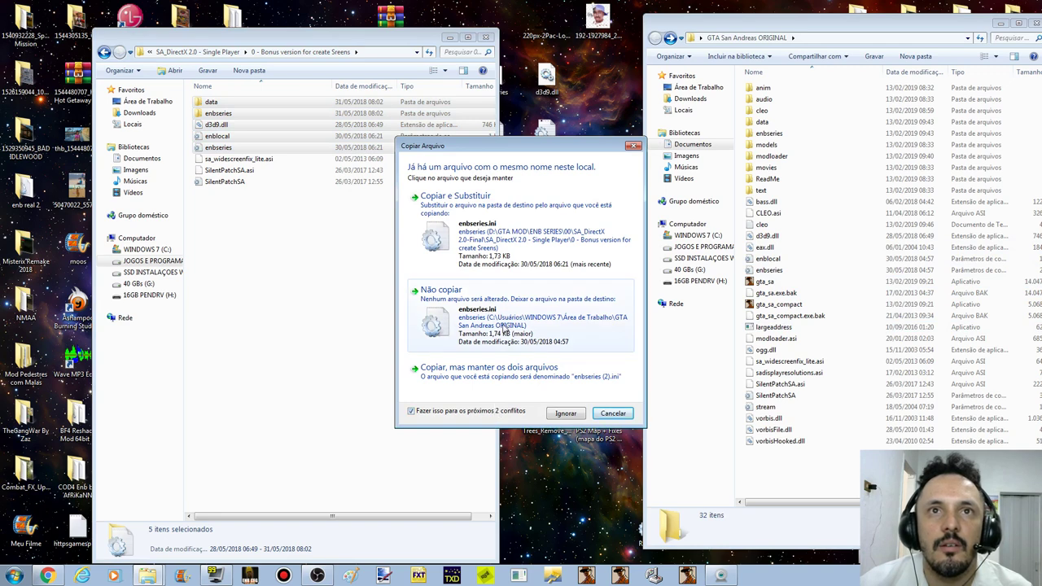
{"action": "left_click", "coordinate": [522, 234]}
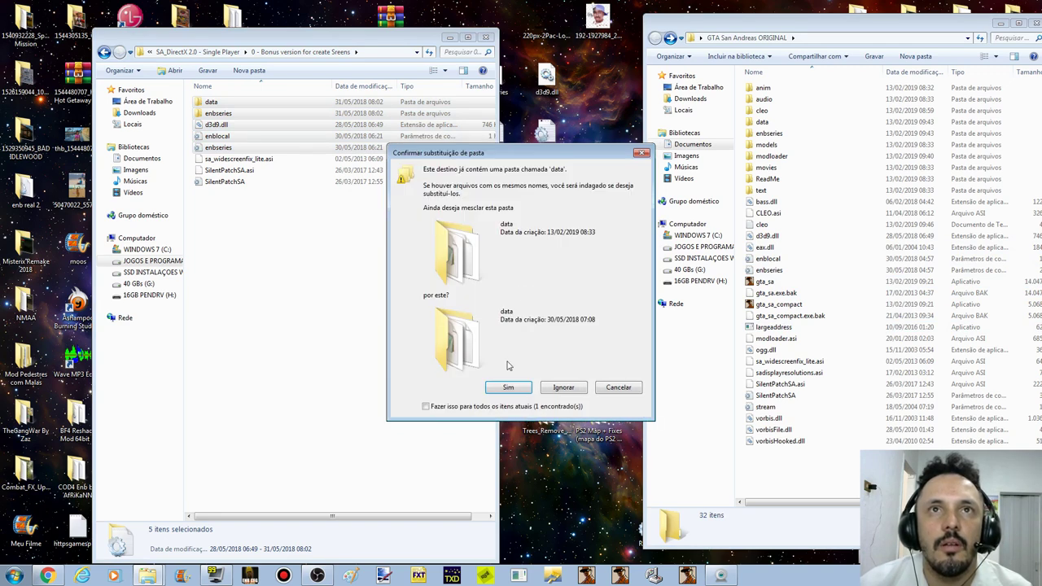
{"action": "left_click", "coordinate": [506, 405]}
{"action": "left_click", "coordinate": [508, 387]}
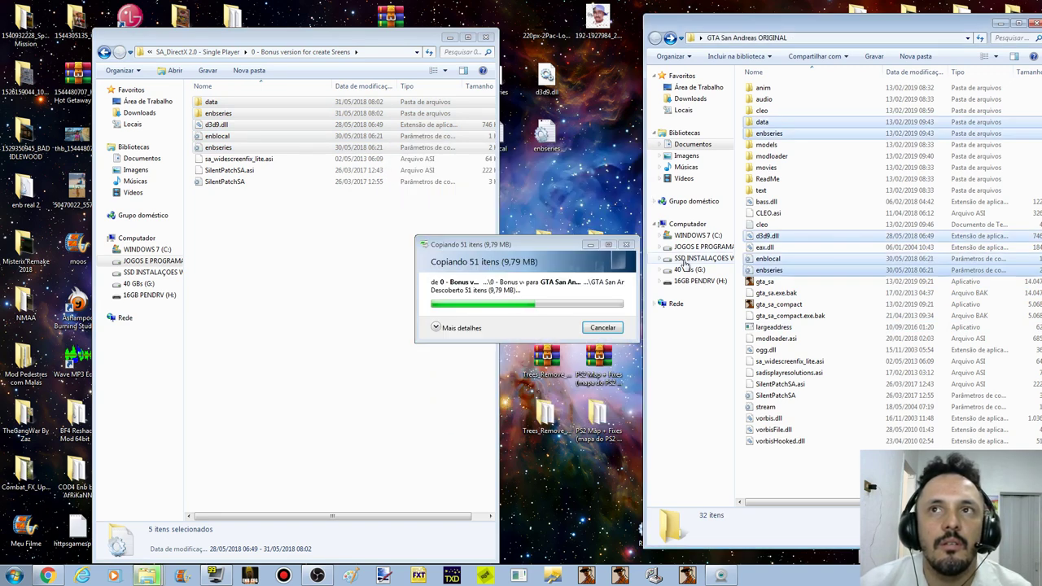
Step: Launch gta_sa from the GTA San Andreas ORIGINAL folder and start a new game
{"action": "left_click", "coordinate": [766, 283]}
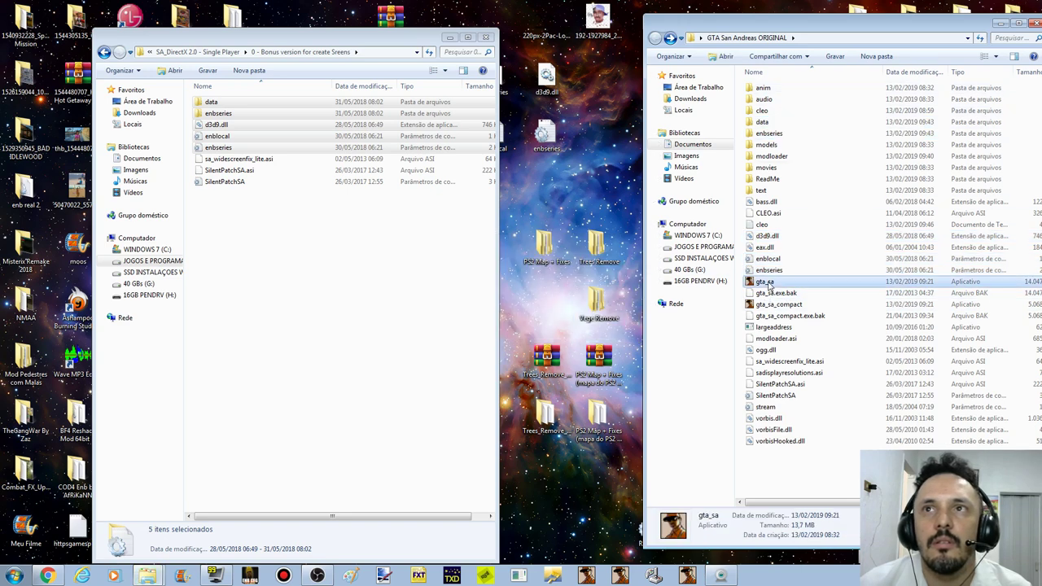
{"action": "double_click", "coordinate": [768, 283]}
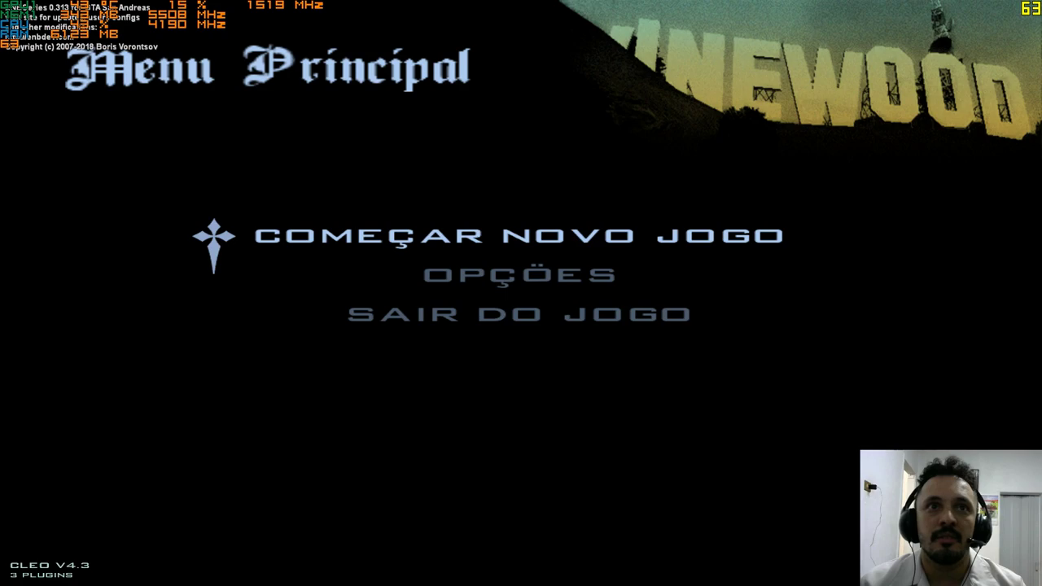
{"action": "key", "text": "Return"}
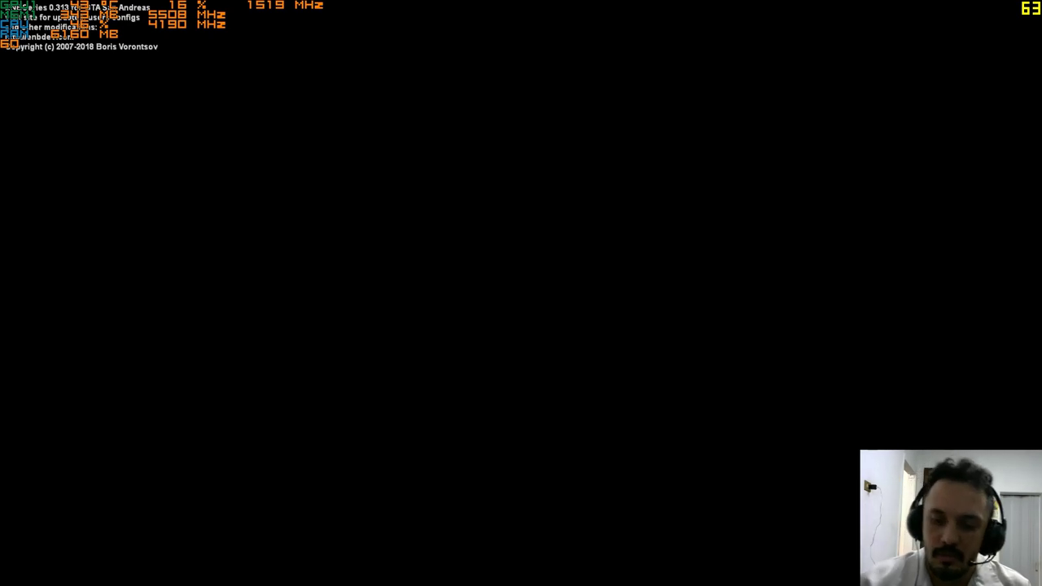
Step: Show the ENB editor and disable WaitBusyRenderer and EnableFPSLimit in the LIMITER settings
{"action": "key", "text": "shift+Return"}
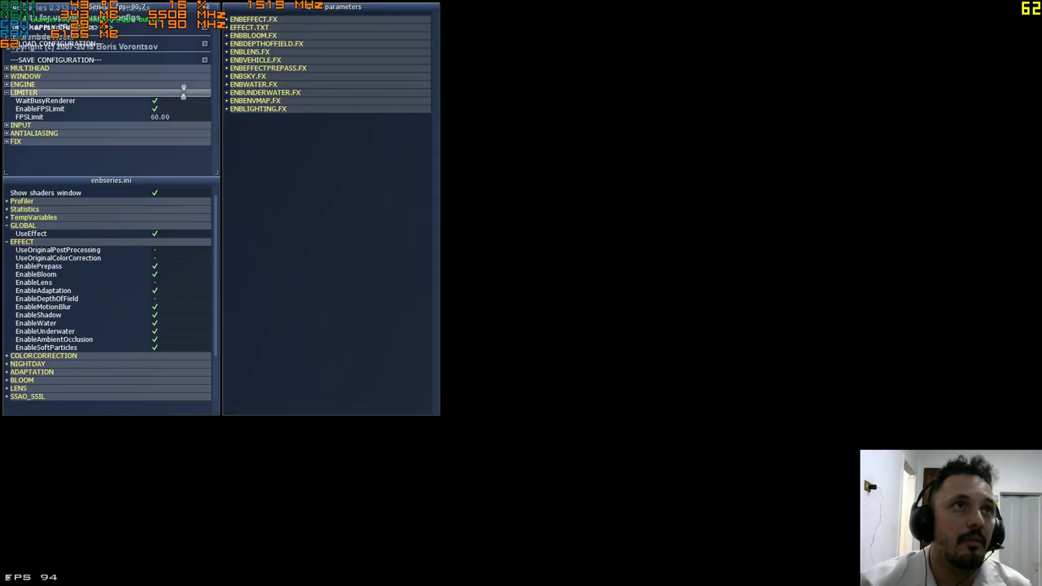
{"action": "left_click", "coordinate": [154, 100]}
{"action": "left_click", "coordinate": [155, 108]}
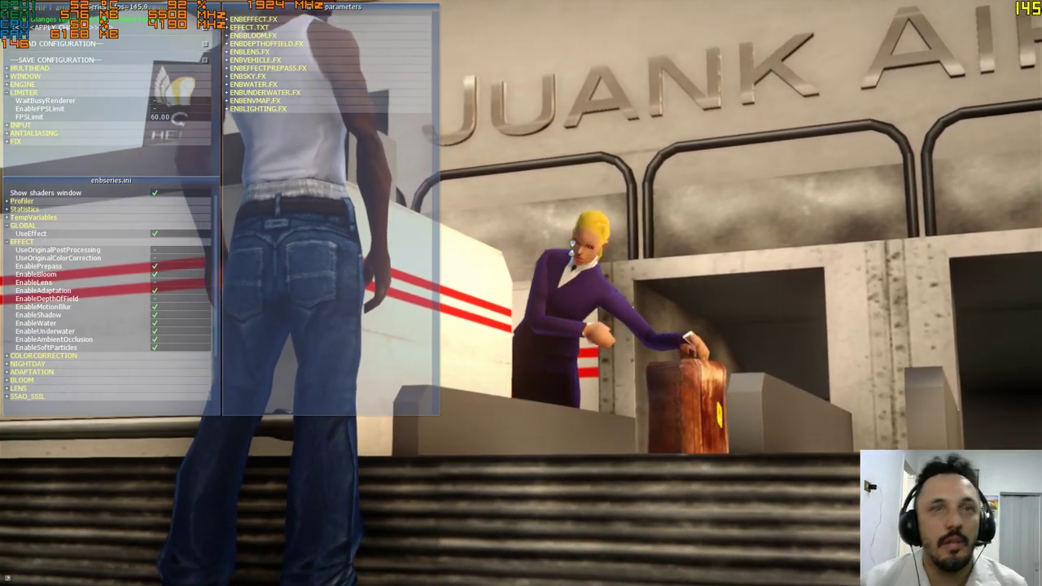
Step: Hide the ENB editor and run down the alley to the street to examine the bonus version's effects and frame rate
{"action": "key", "text": "shift+Return"}
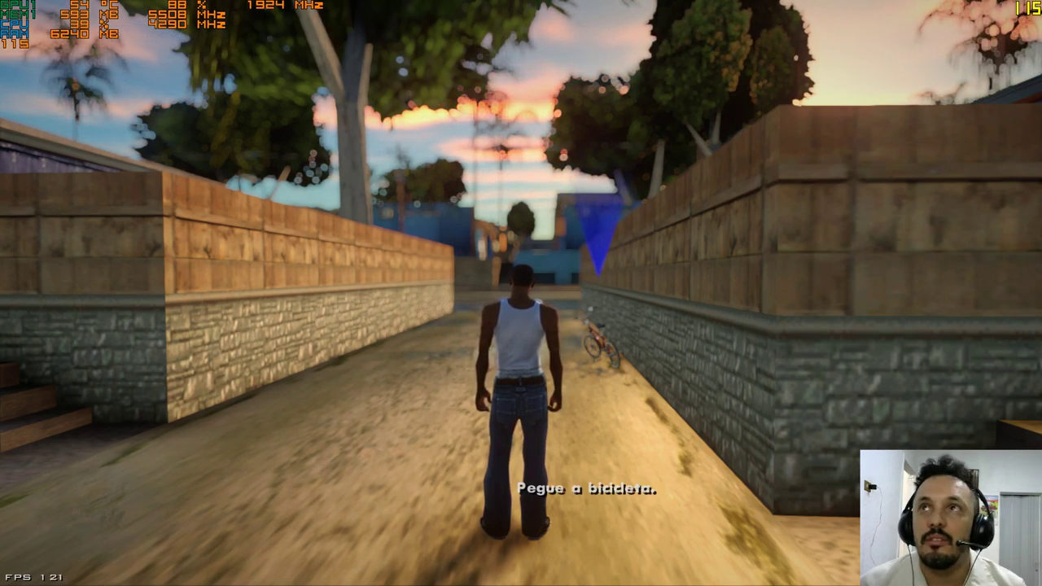
{"action": "key", "text": "Up"}
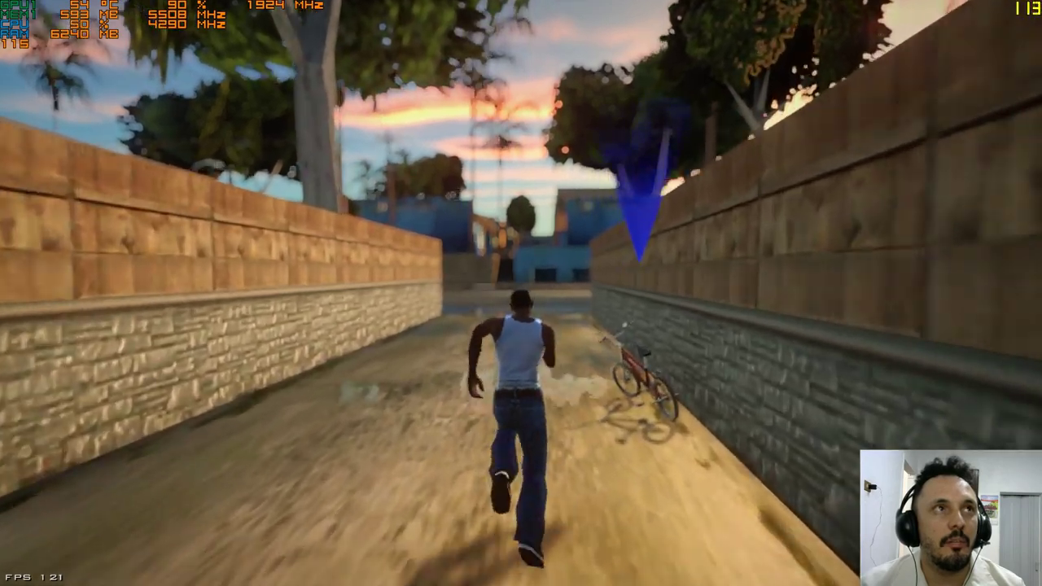
{"action": "key", "text": "Up"}
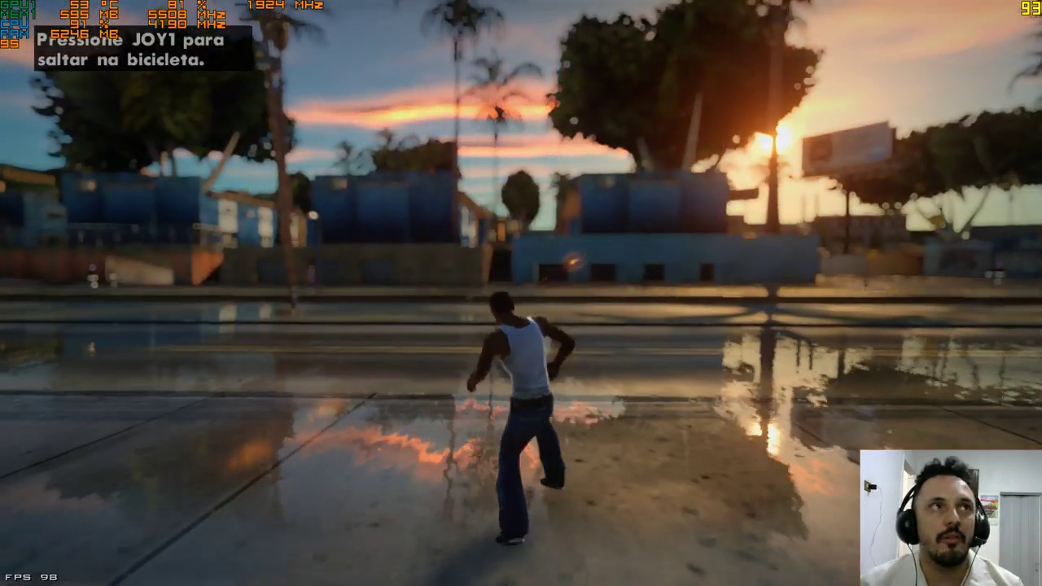